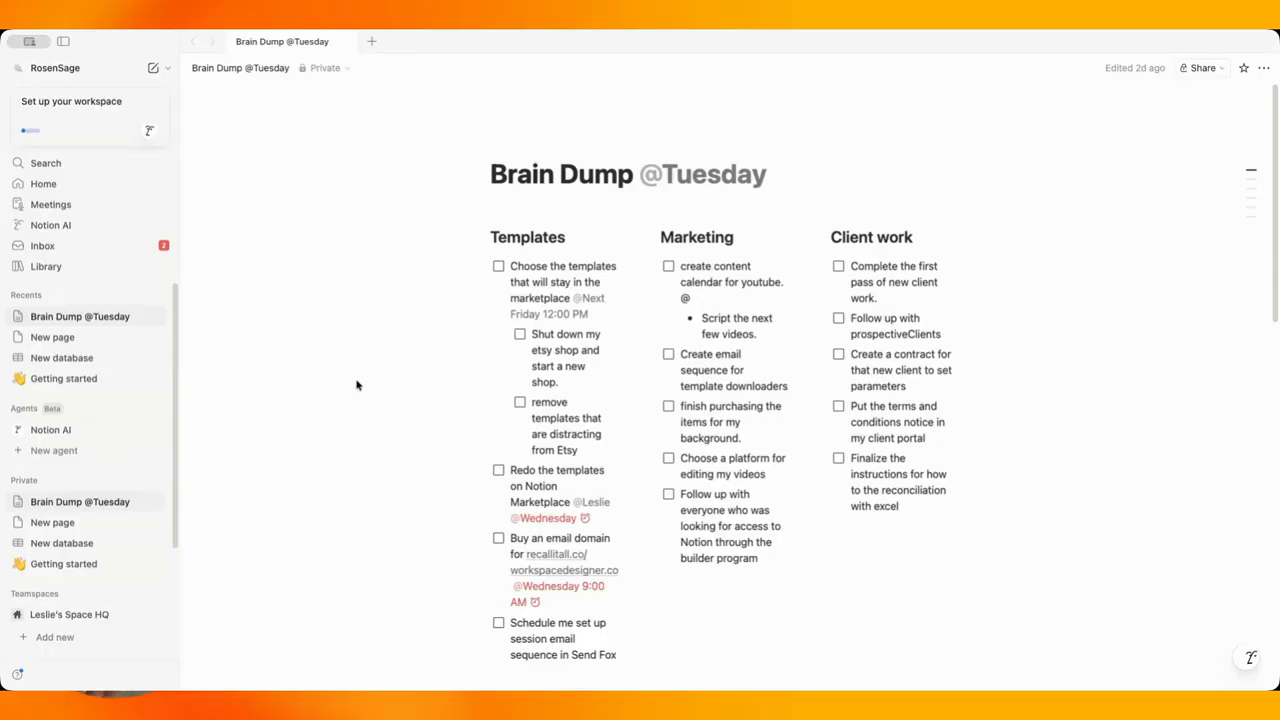
Turn on the full-width layout for the Brain Dump page.
click(1264, 67)
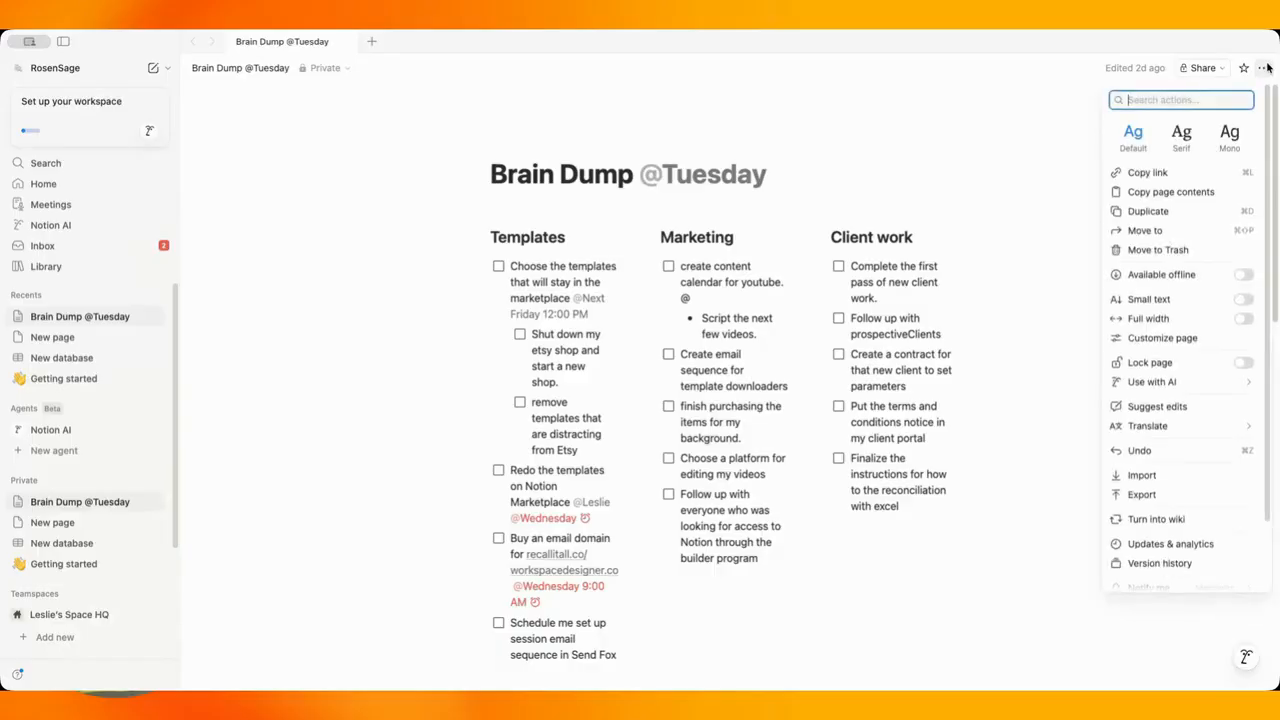
click(1243, 318)
click(911, 214)
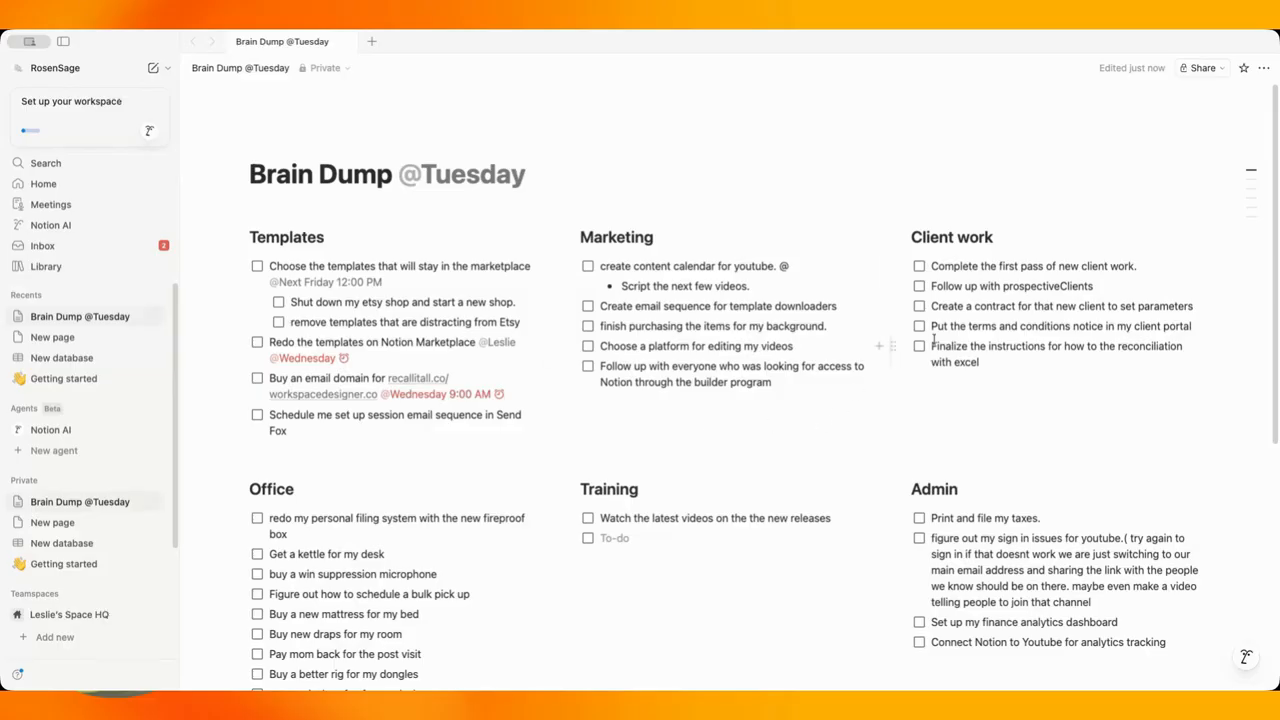
Correct "prospectiveClients" to "prospective clients" in the follow-up item of the Client work list.
click(1060, 286)
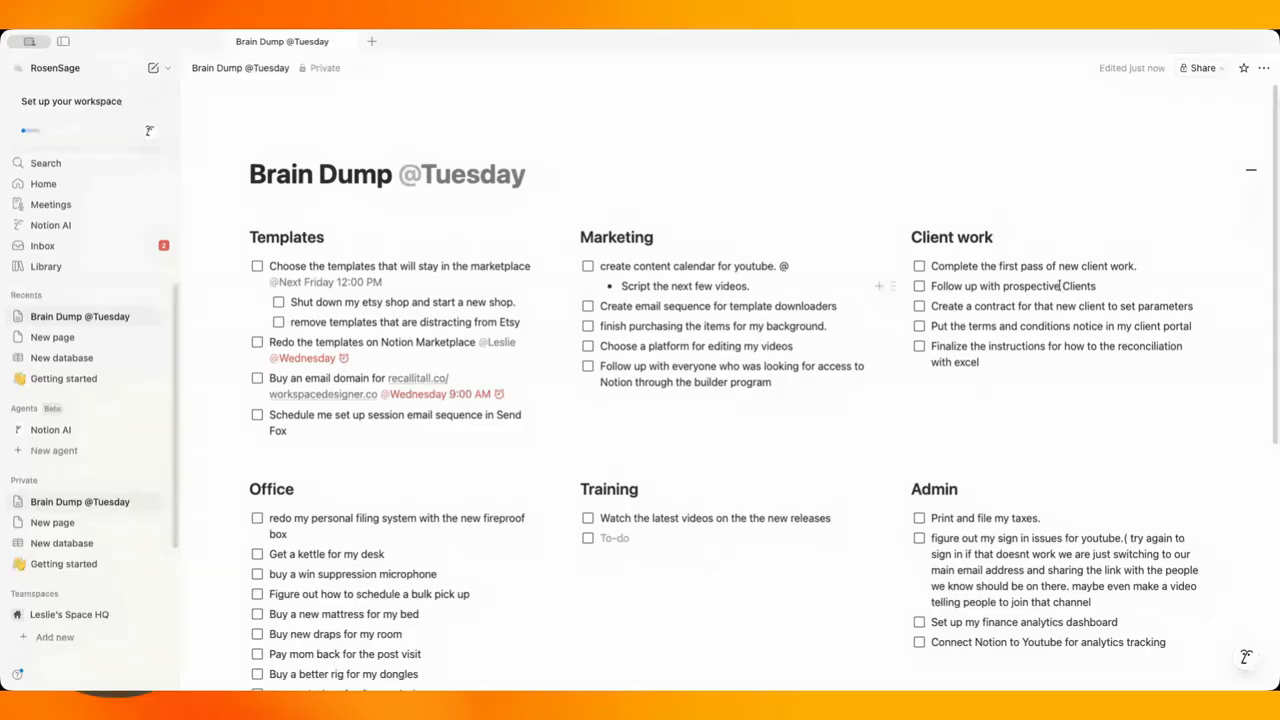
text(c)
key(Delete)
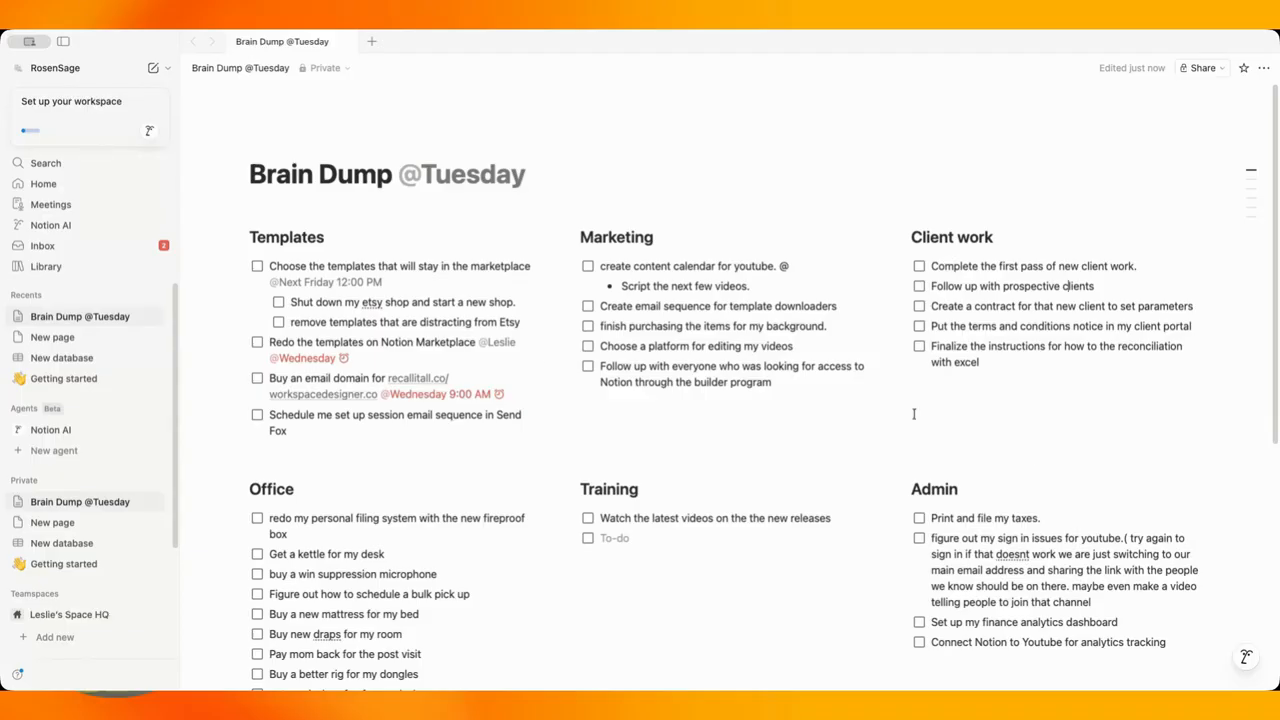
Review the to-do items in all six category lists of the Brain Dump page.
scroll(695, 356, down, 3)
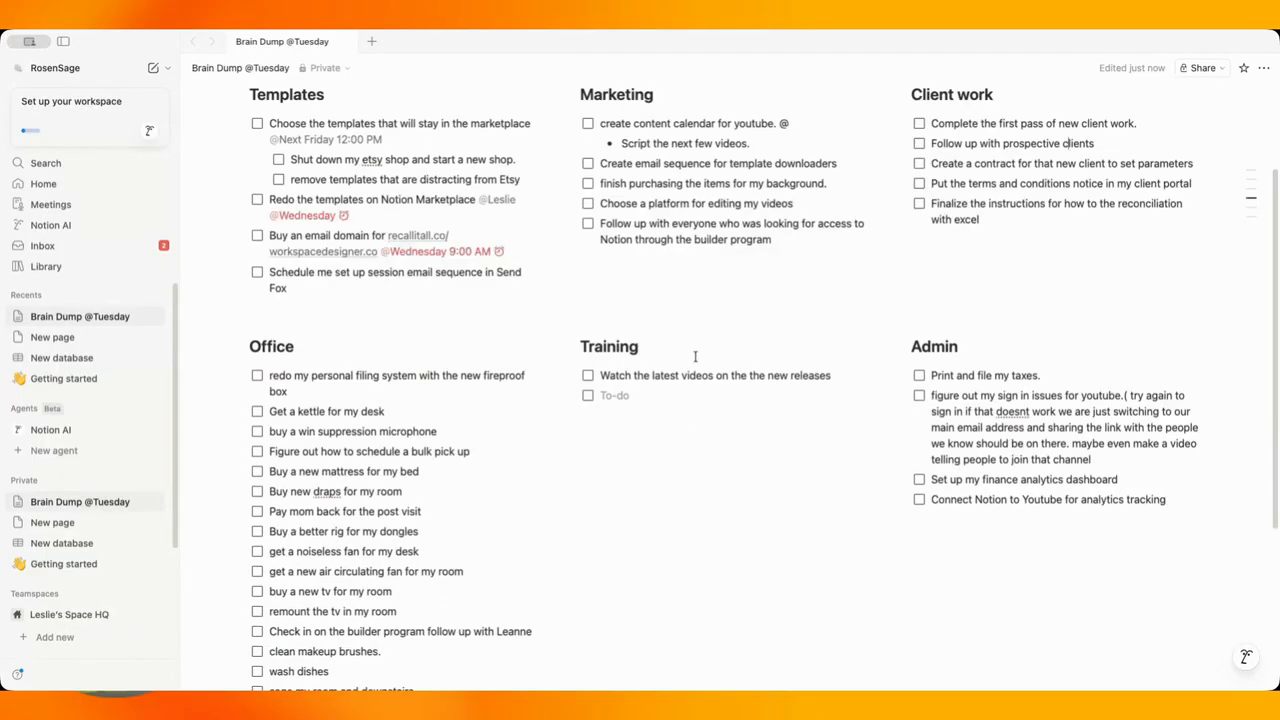
scroll(695, 356, down, 4)
scroll(695, 356, up, 6)
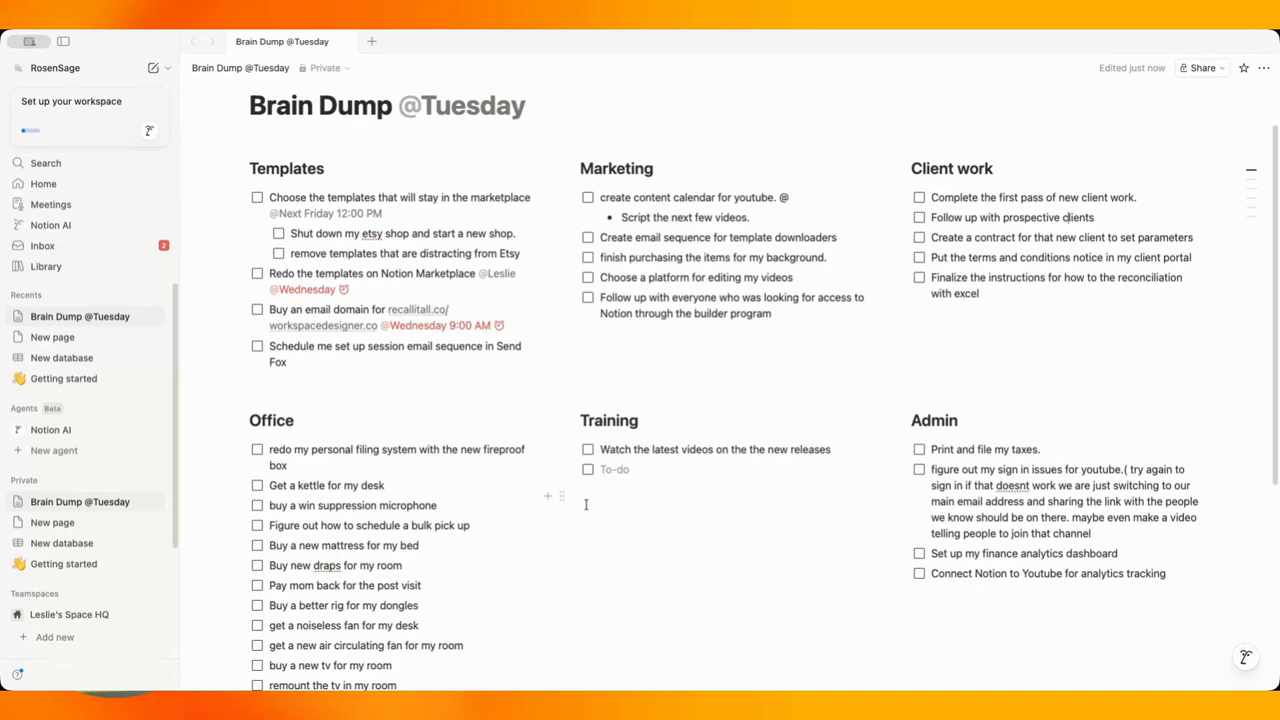
scroll(586, 504, down, 4)
scroll(586, 504, down, 3)
scroll(586, 504, up, 9)
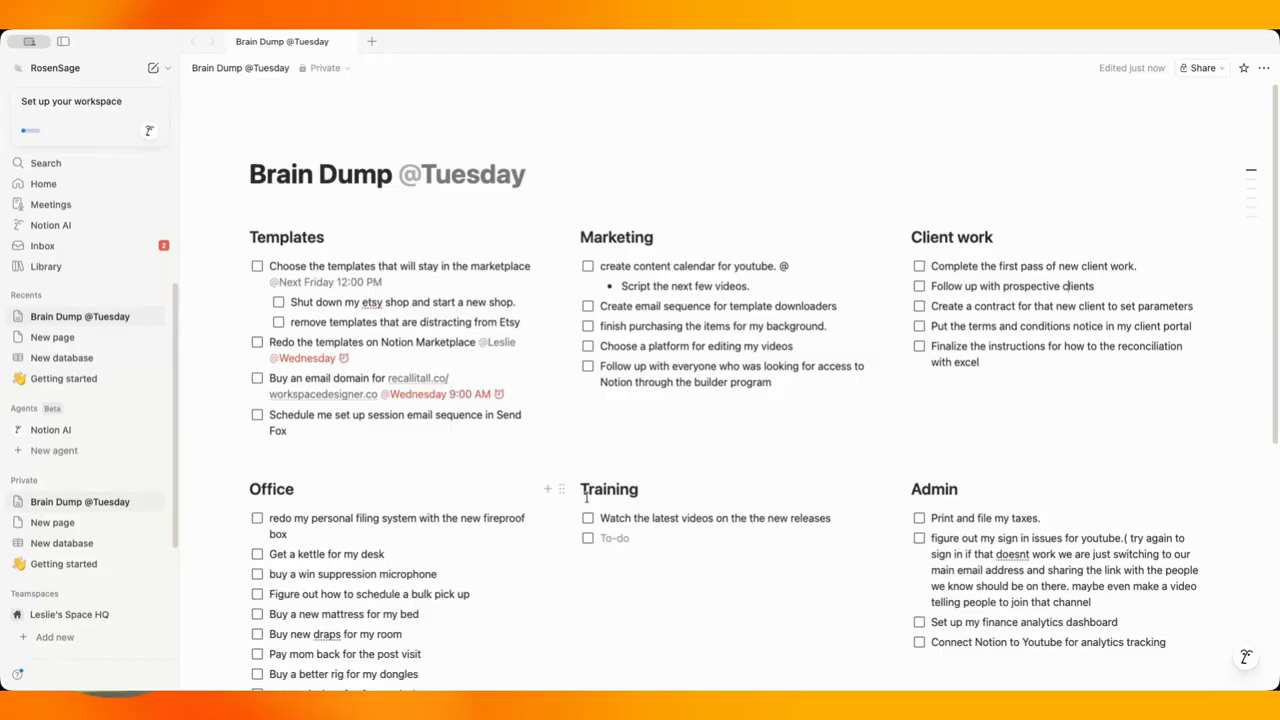
scroll(585, 498, down, 1)
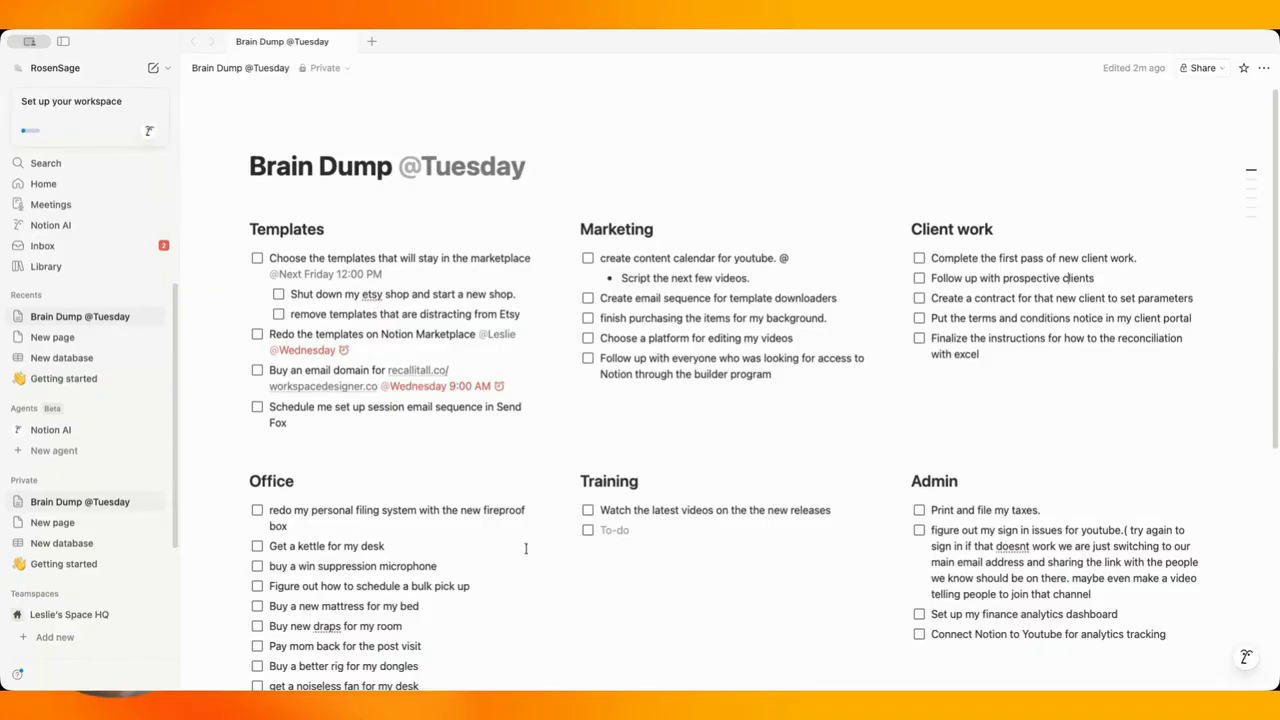
scroll(523, 555, down, 3)
scroll(522, 557, up, 3)
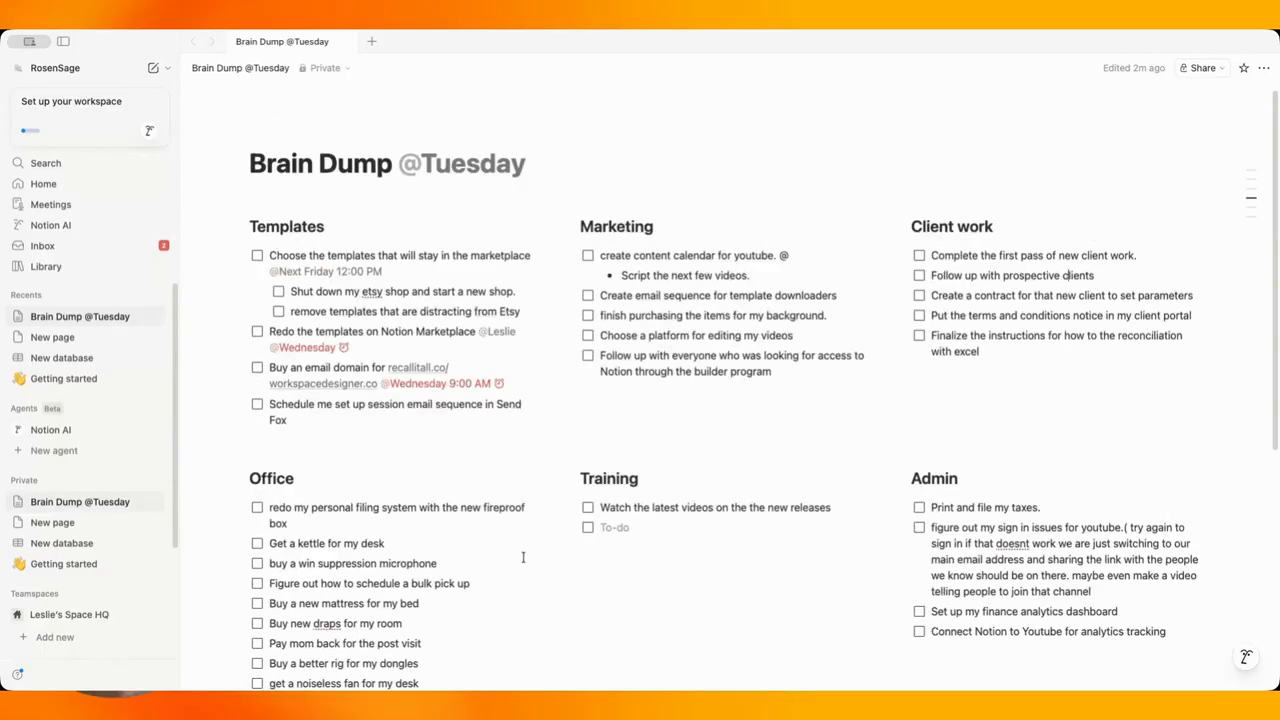
scroll(730, 560, down, 1)
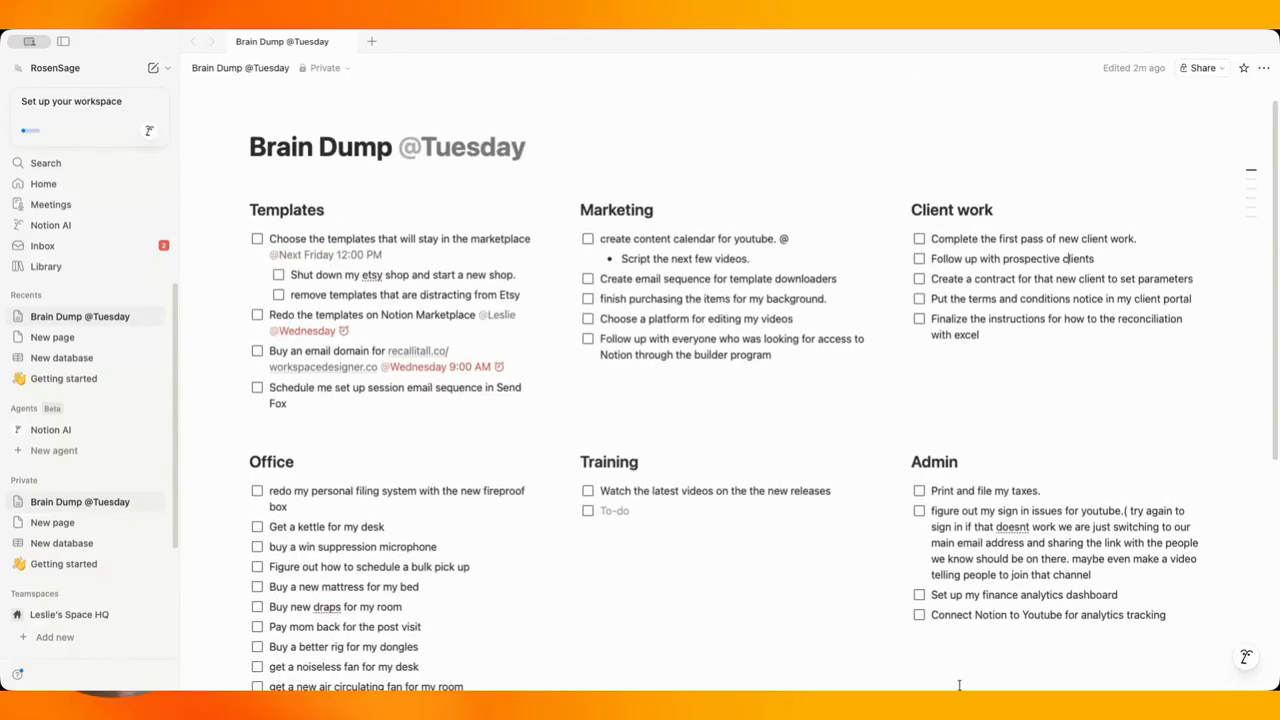
click(777, 607)
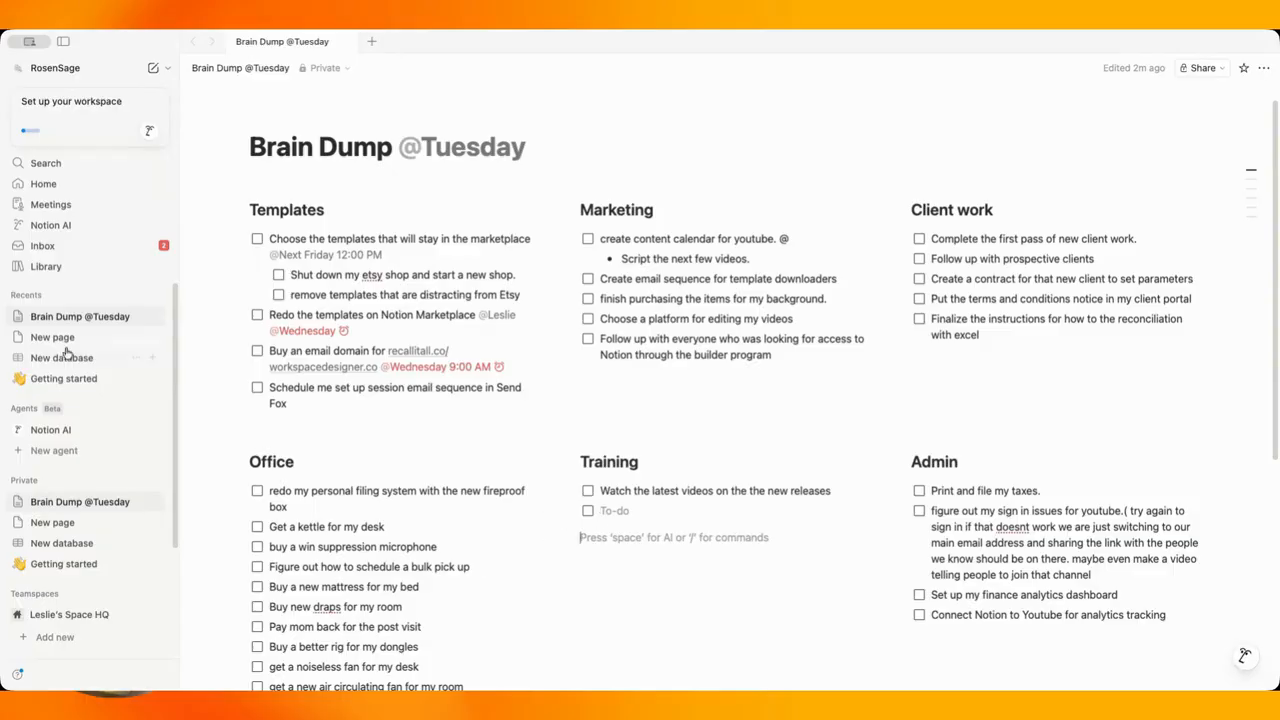
click(153, 67)
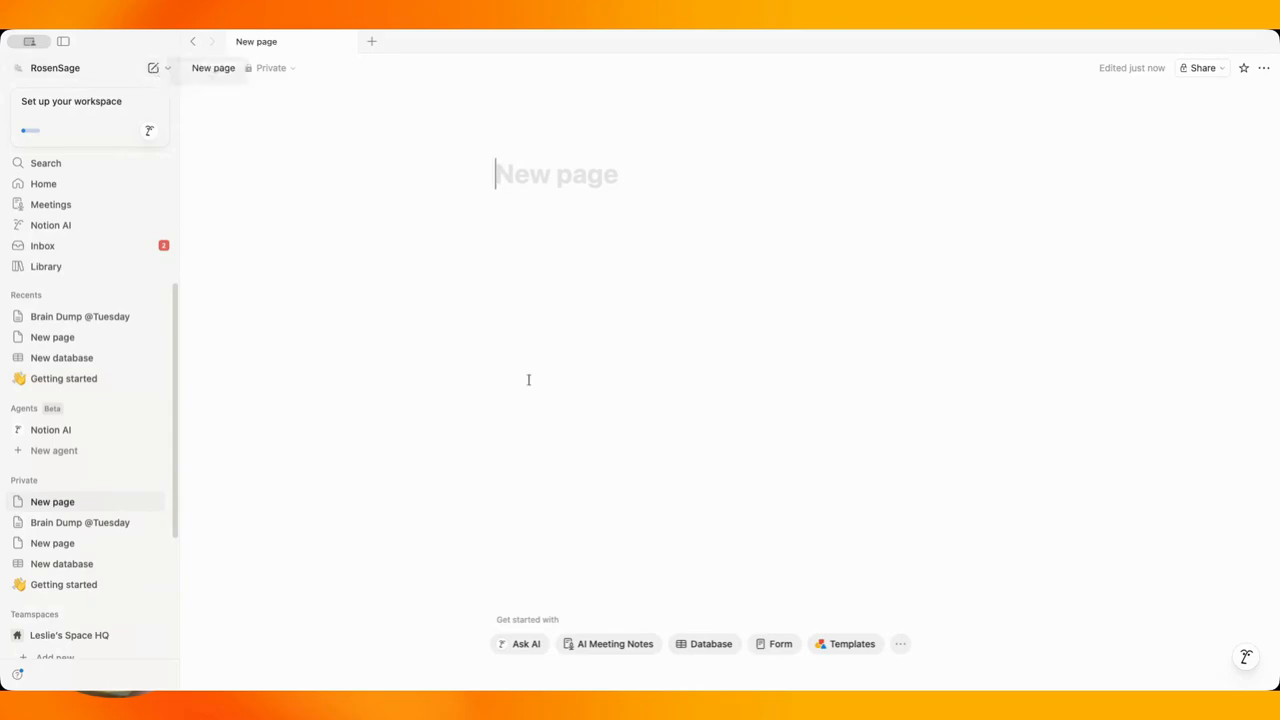
click(726, 646)
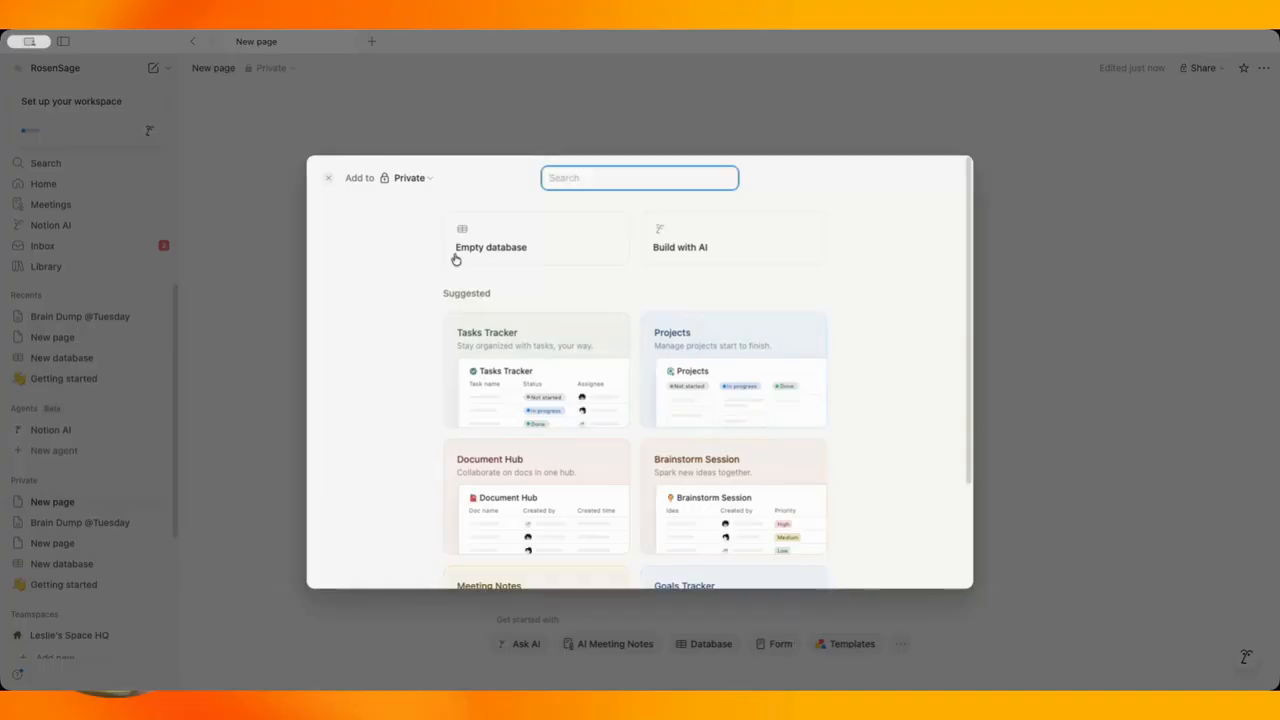
click(433, 114)
key(super+z)
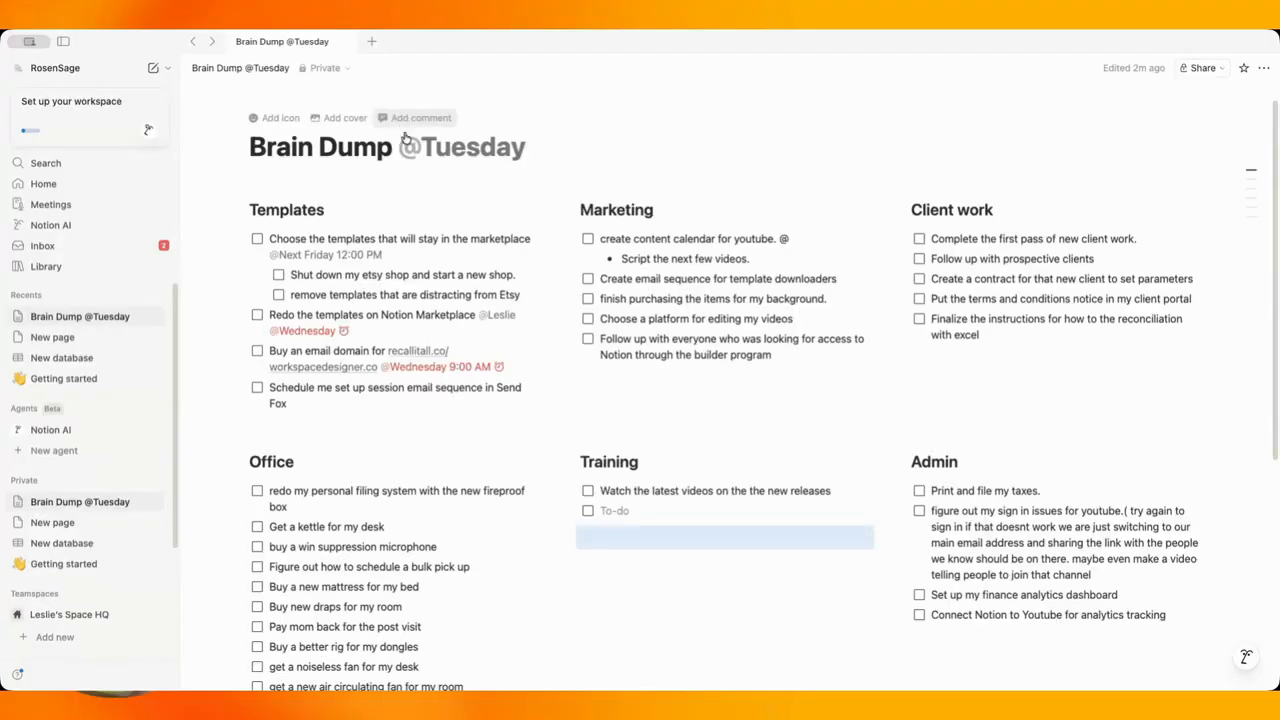
Insert an inline database beneath the Training to-dos and preview the Tasks Tracker template without applying it.
click(776, 538)
text(/)
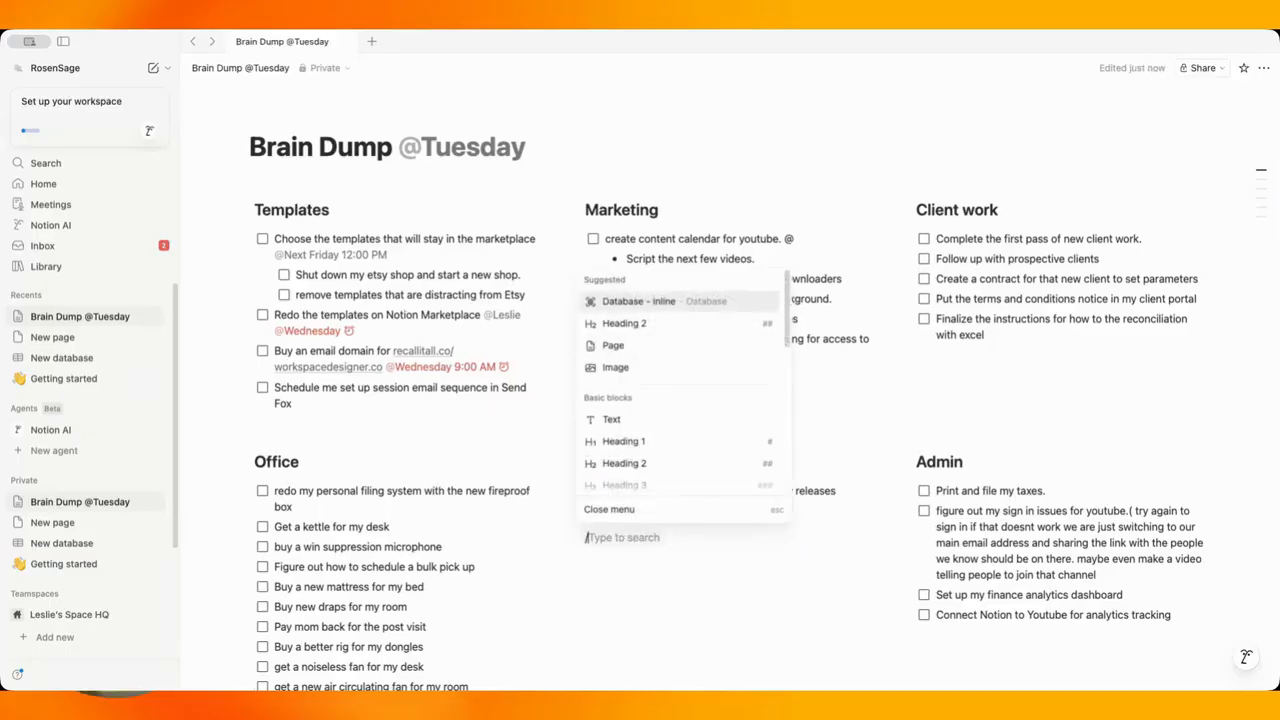
click(703, 300)
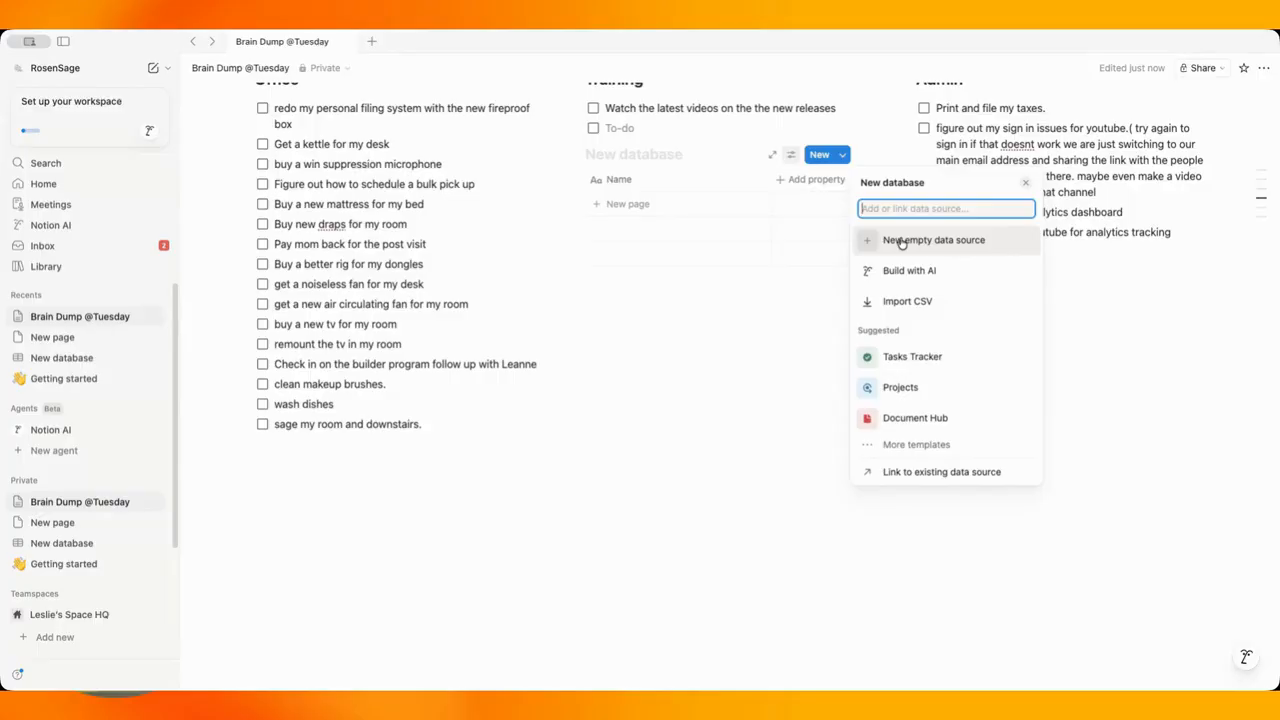
click(914, 357)
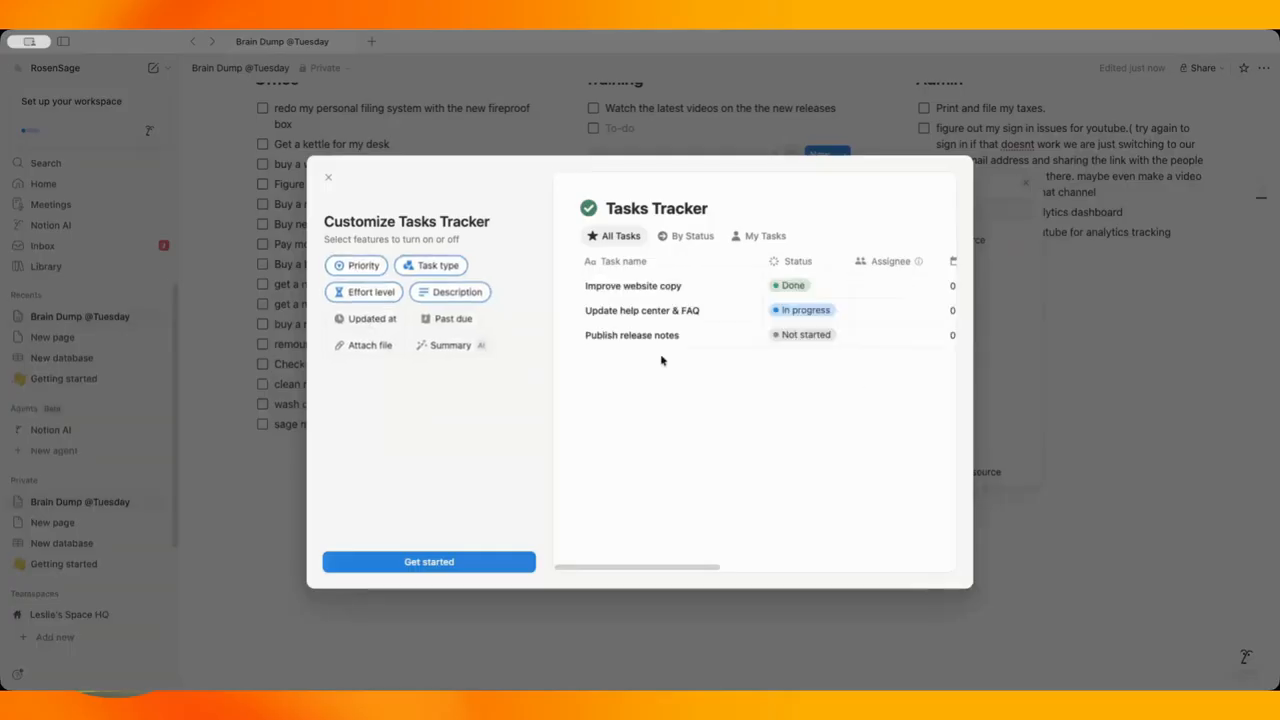
click(324, 181)
click(775, 328)
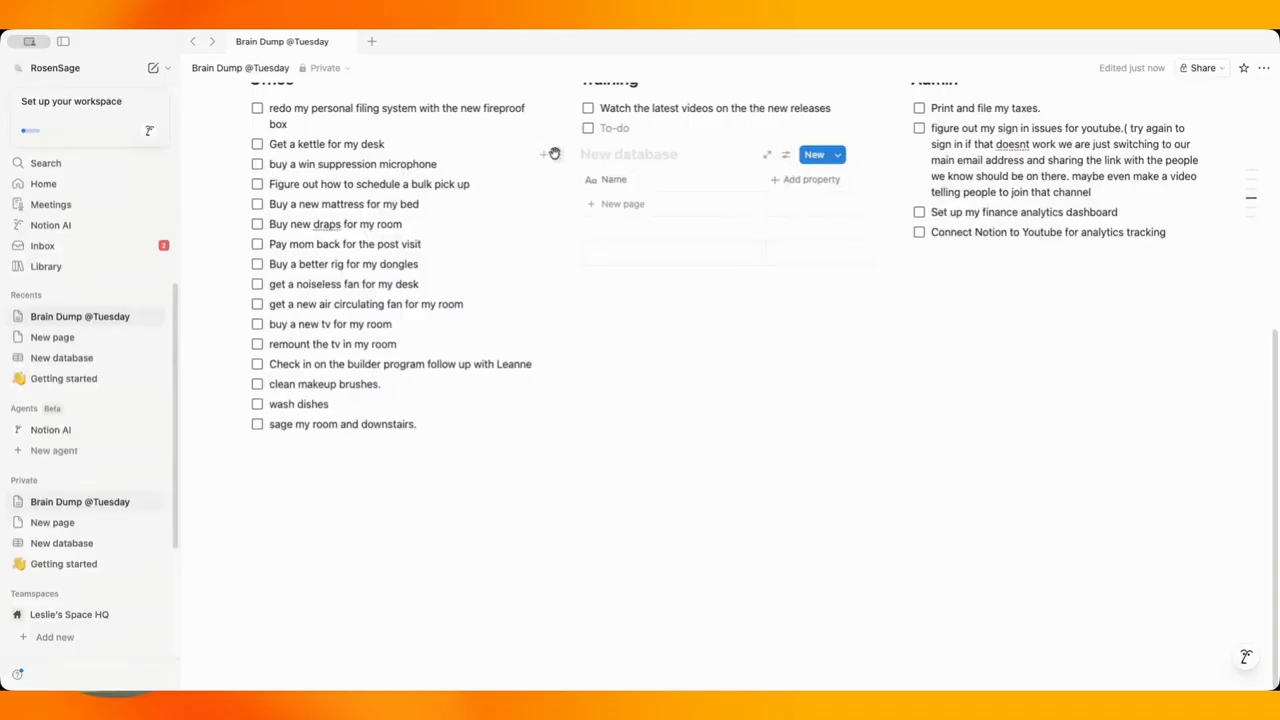
Delete the empty inline database beneath the Training to-dos.
click(554, 154)
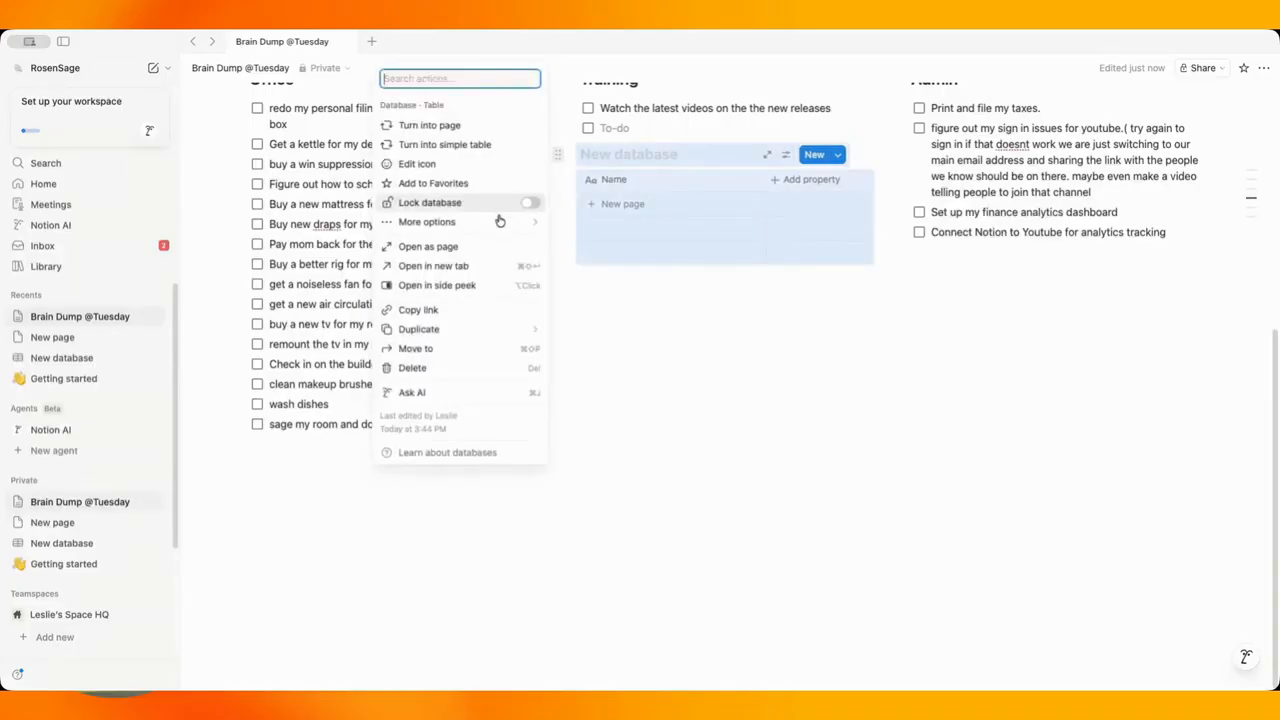
click(412, 368)
click(680, 381)
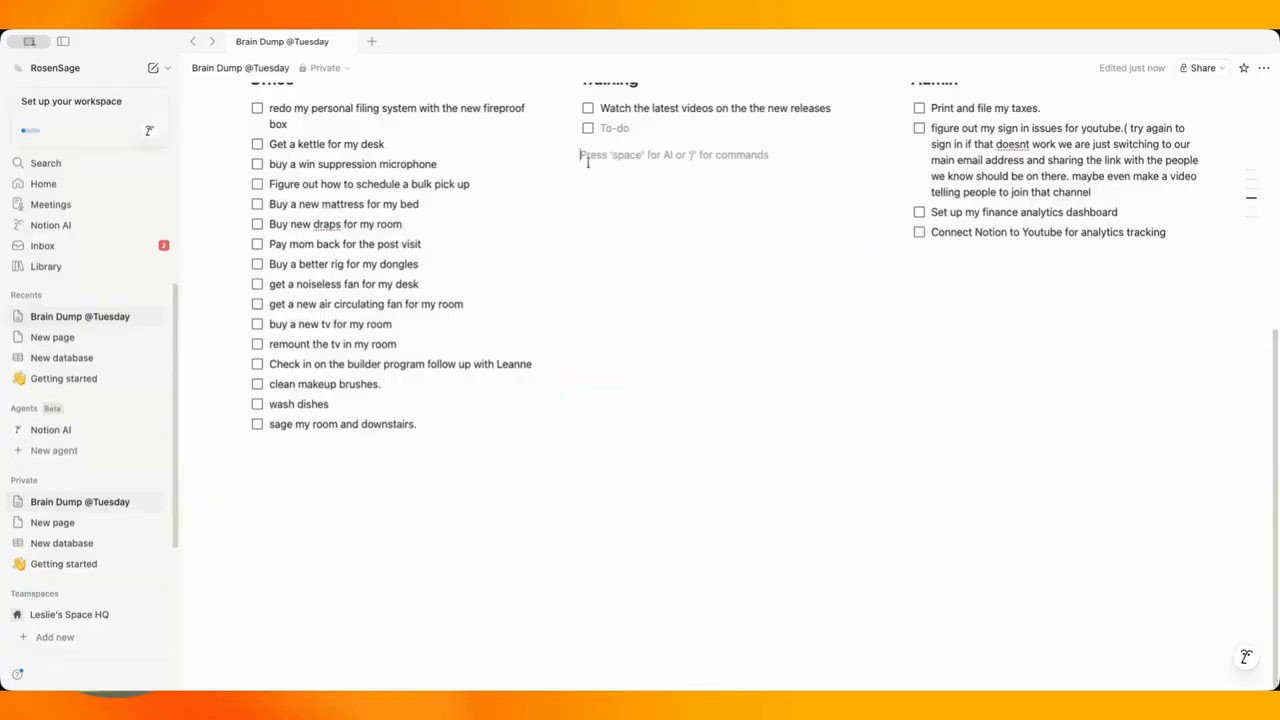
Add a full-page database beneath the Training to-dos, open it for a look and return to the Brain Dump page.
click(547, 156)
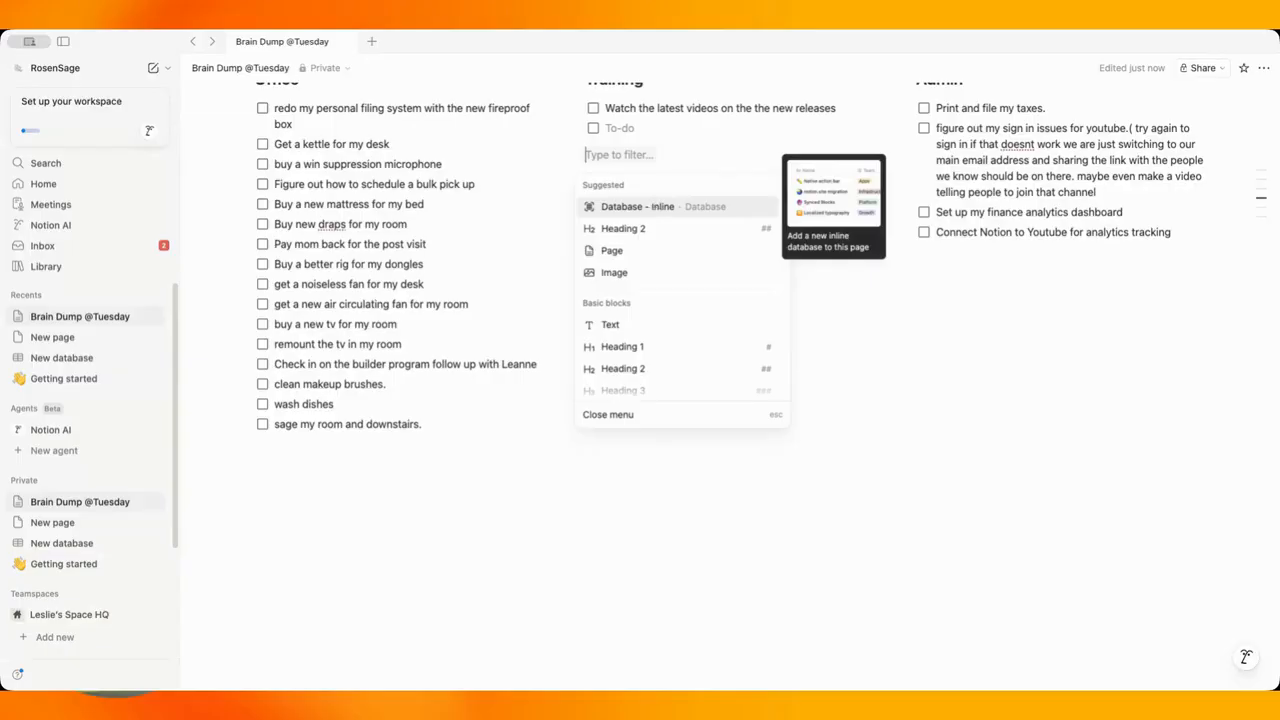
text(da)
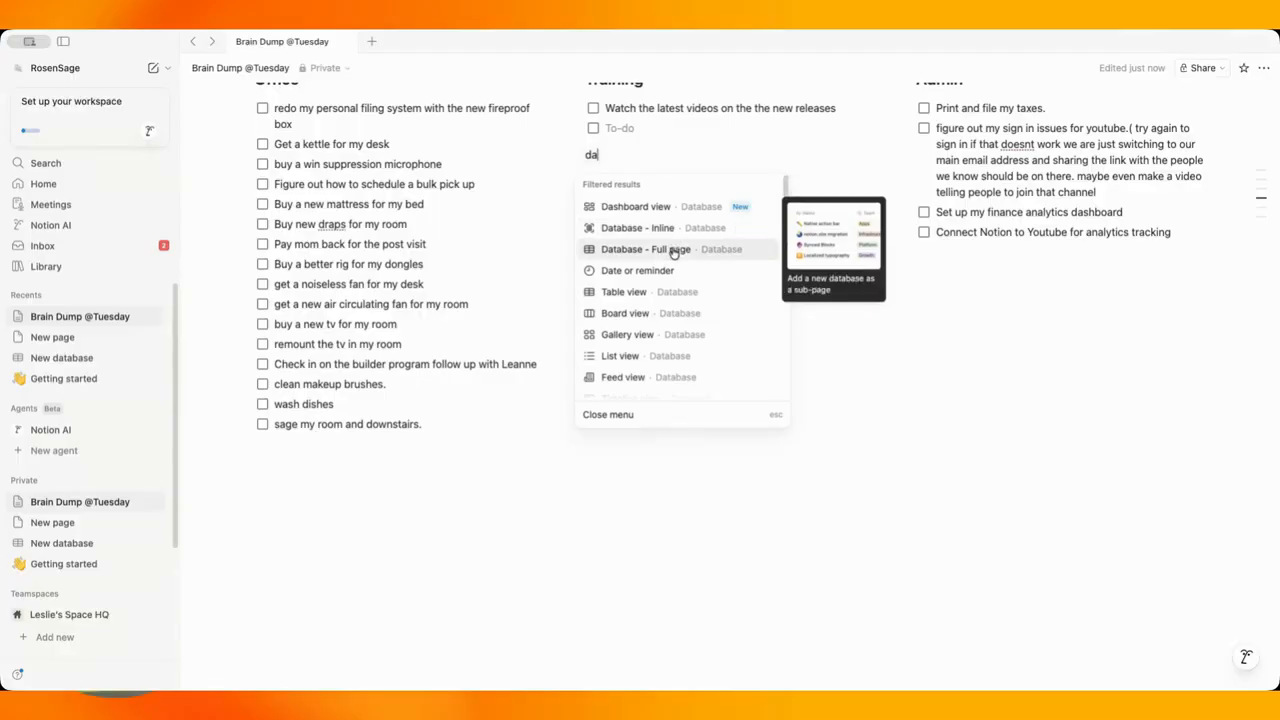
click(674, 252)
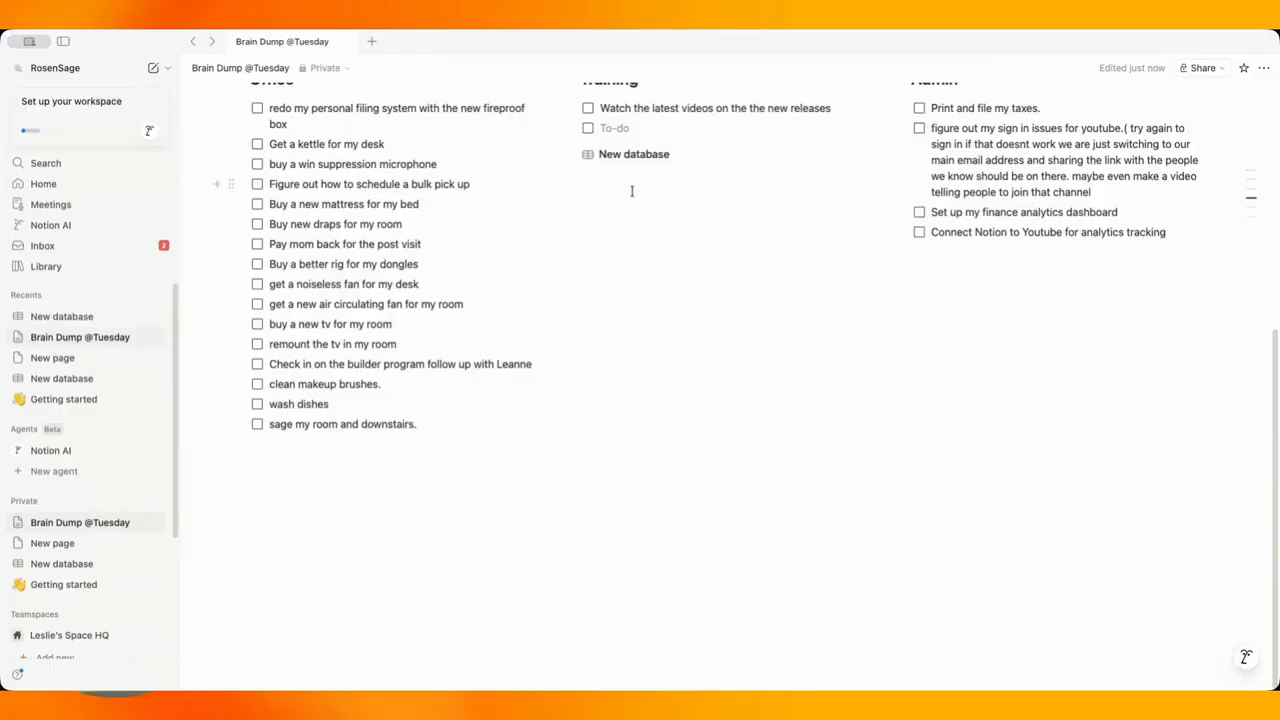
mouse_move(632, 155)
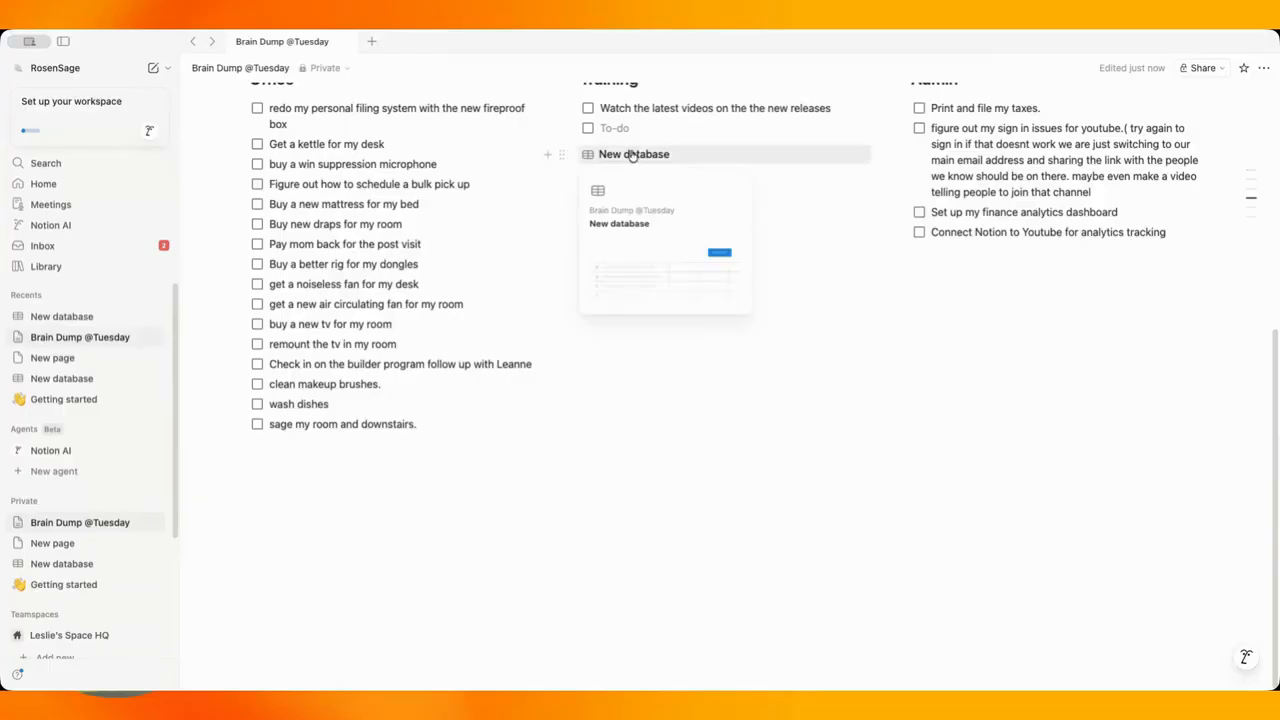
click(632, 155)
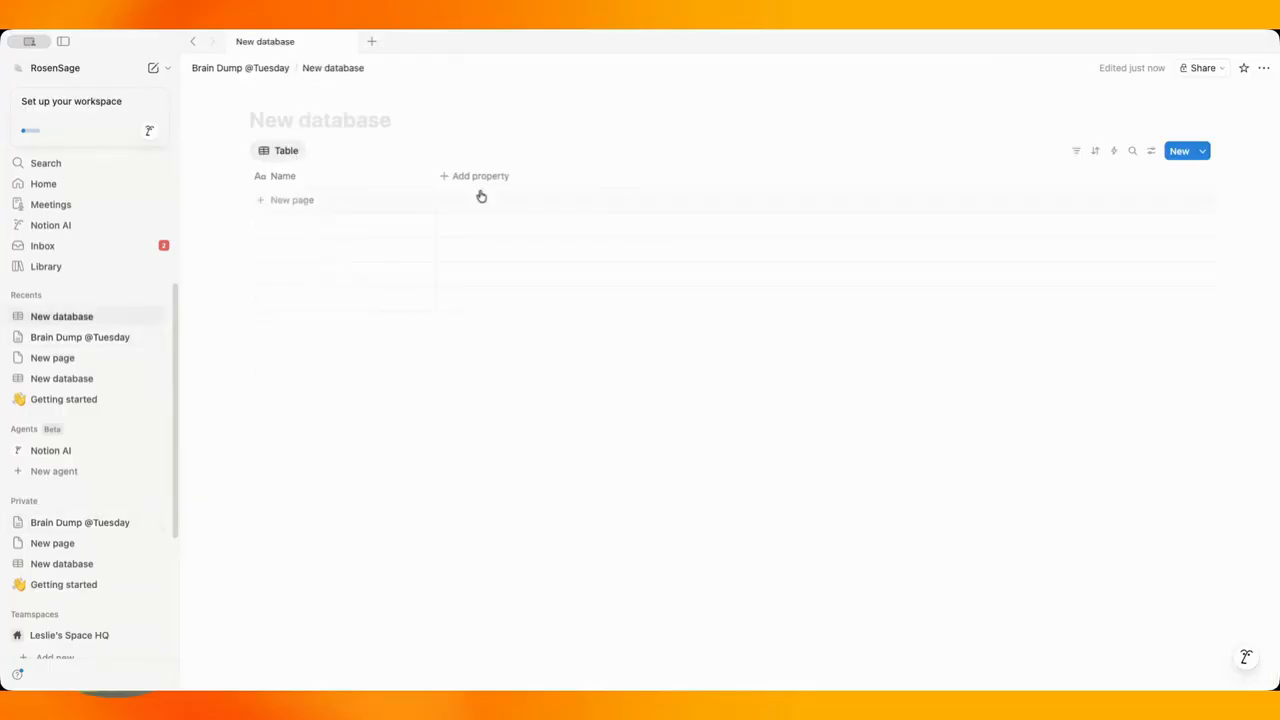
key(super+[)
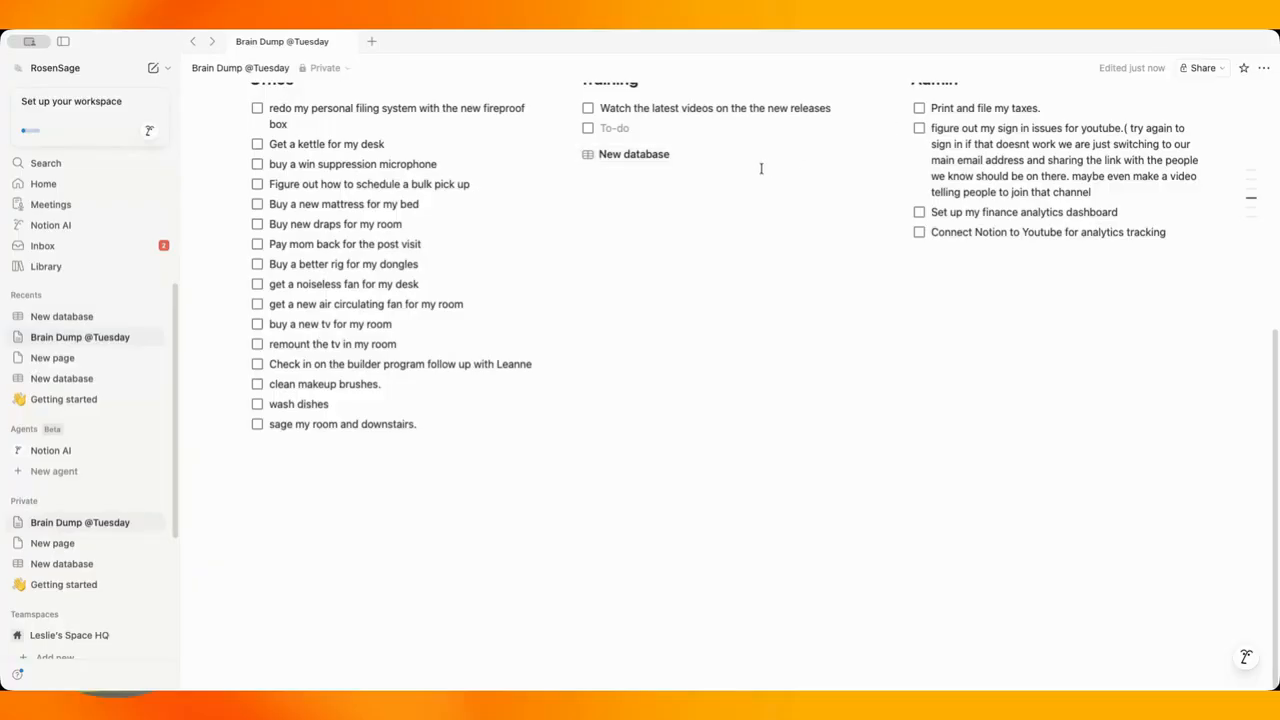
Turn the full-page database beneath the Training to-dos into an inline database.
click(646, 182)
key(BackSpace)
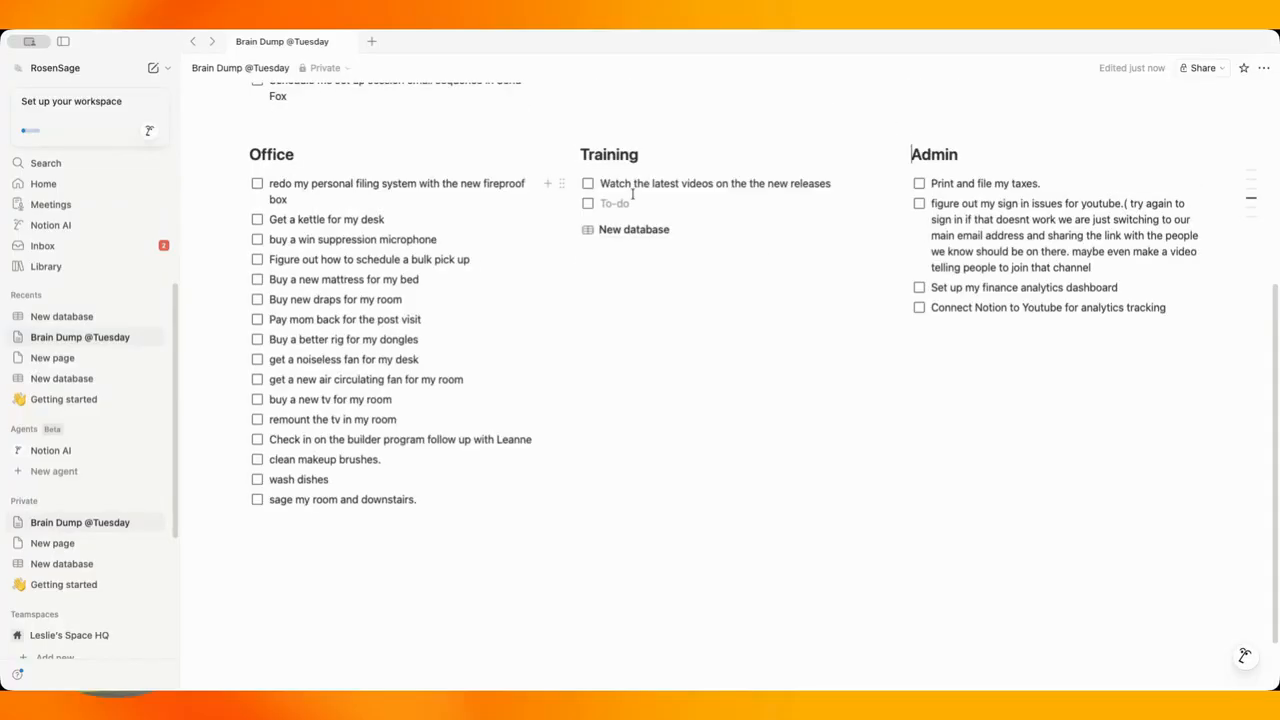
click(560, 229)
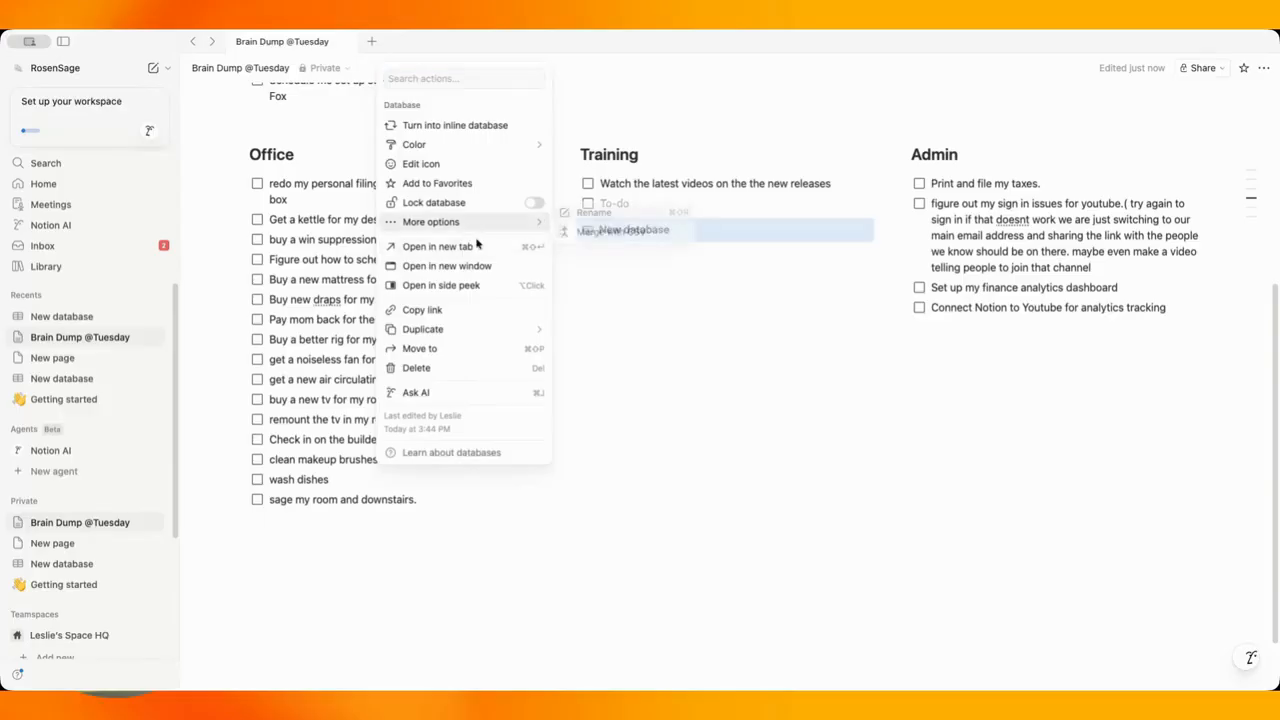
click(490, 125)
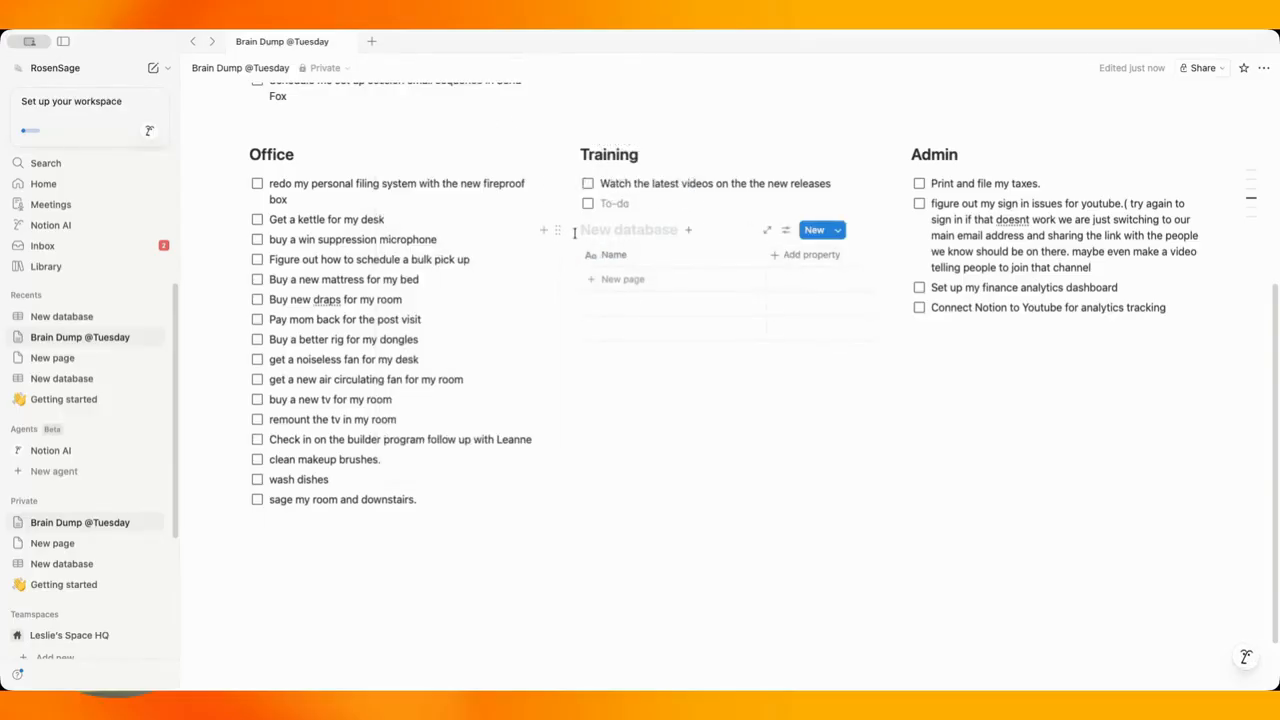
Move the inline database out of the Training column to below all the lists and title it "Tasks".
drag(553, 232, 607, 588)
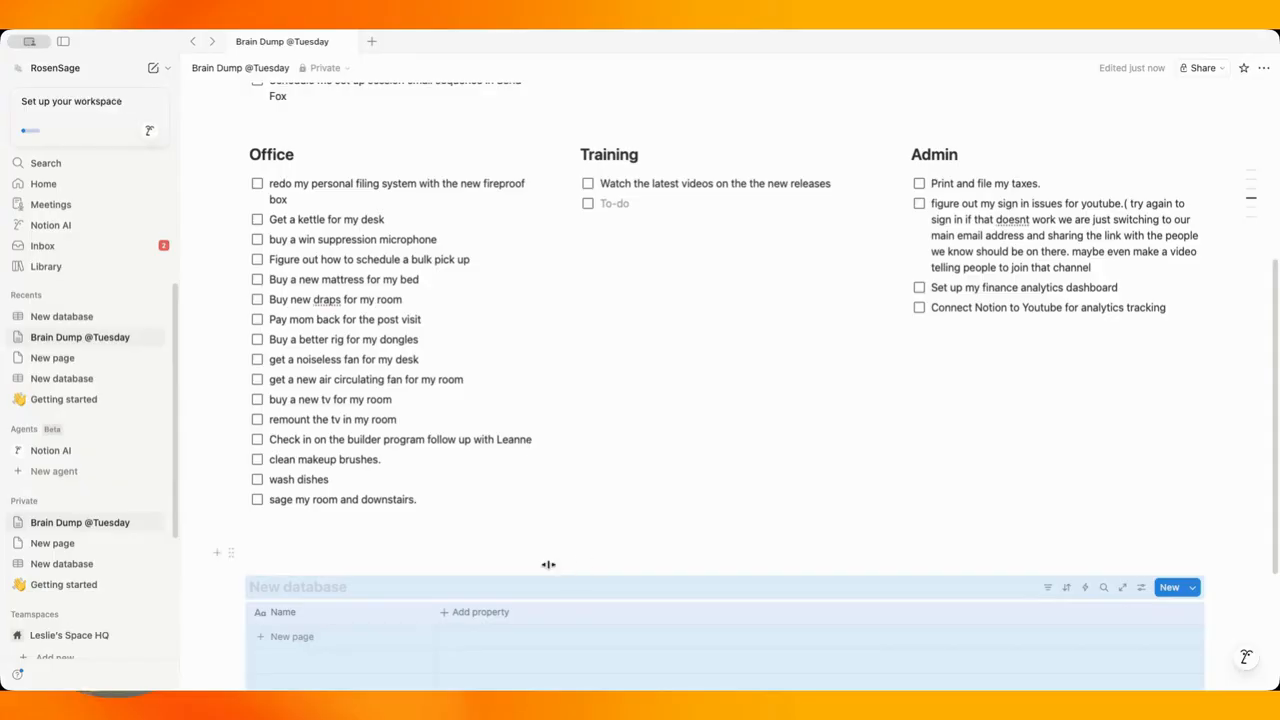
click(326, 590)
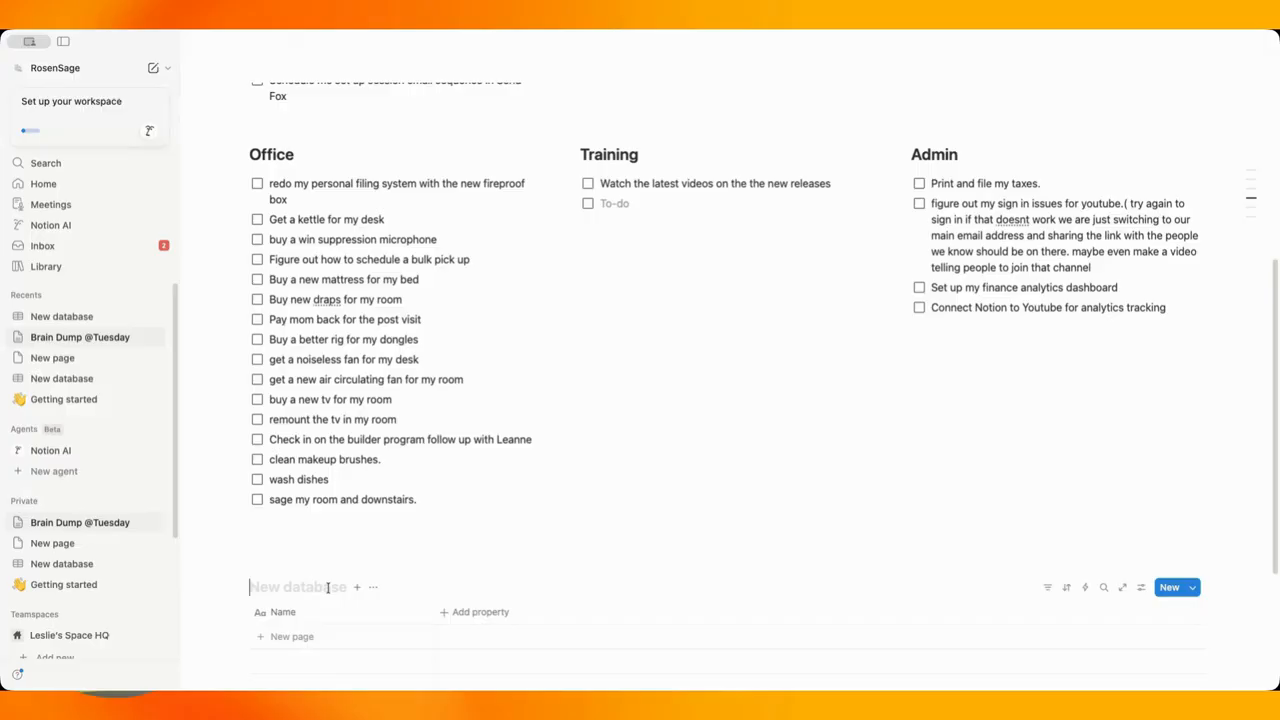
text(Tasks)
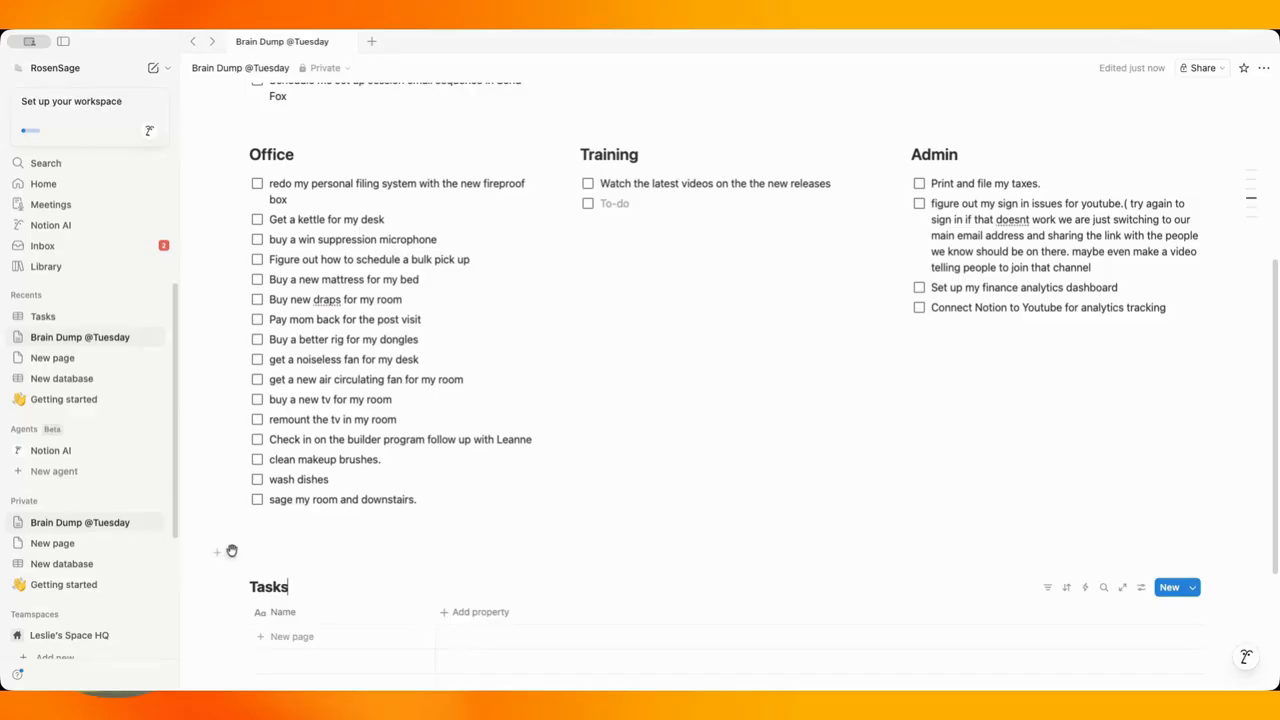
Insert an inline database directly above the Tasks database and browse the full gallery of database templates.
click(216, 552)
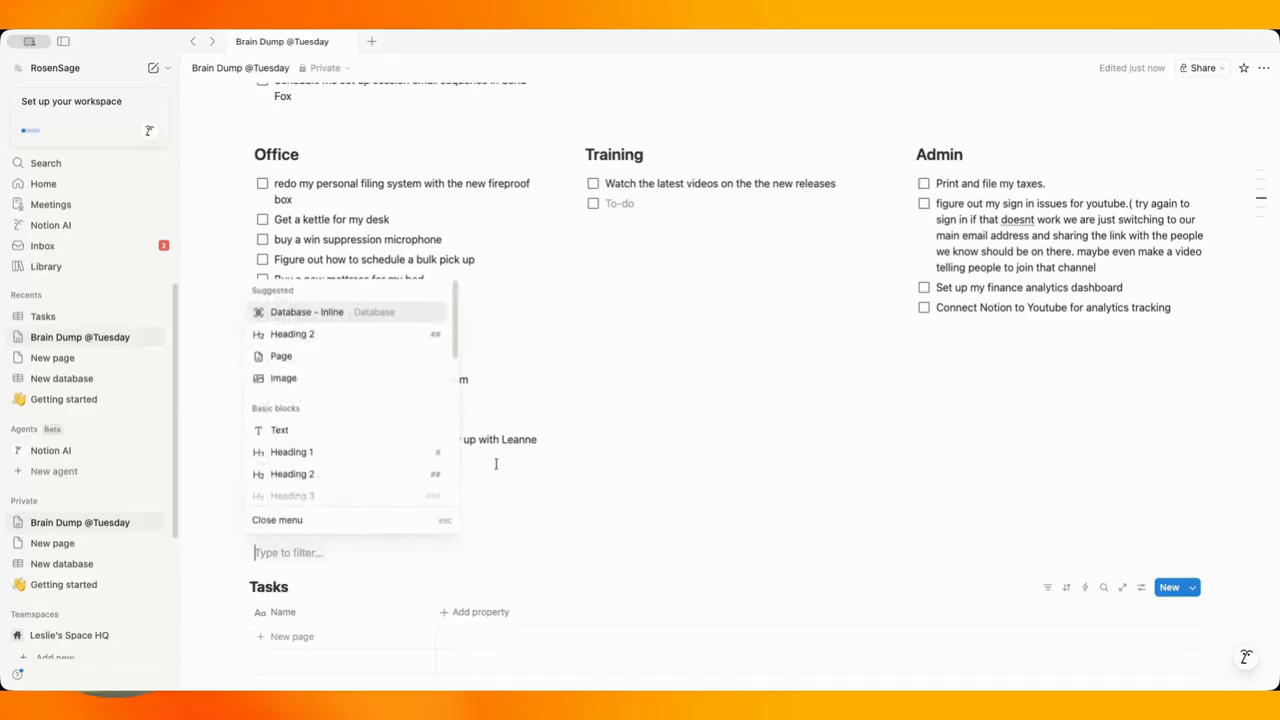
click(391, 313)
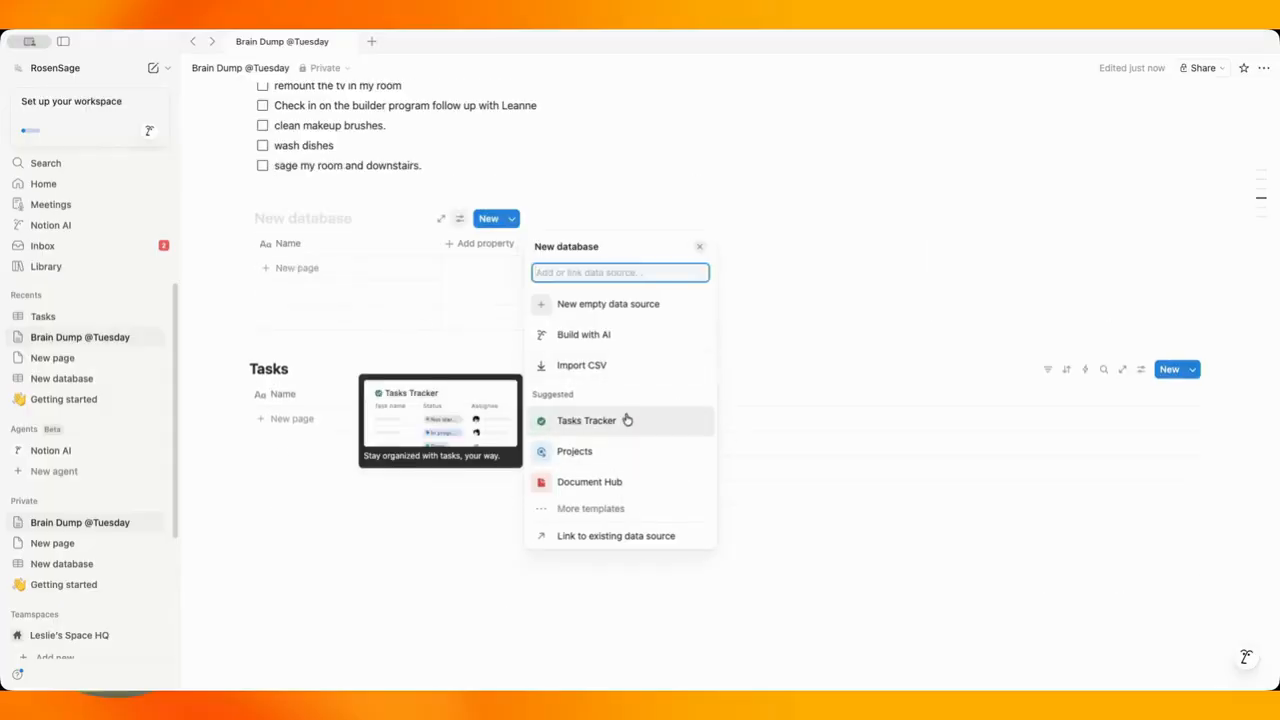
click(592, 508)
scroll(549, 425, down, 3)
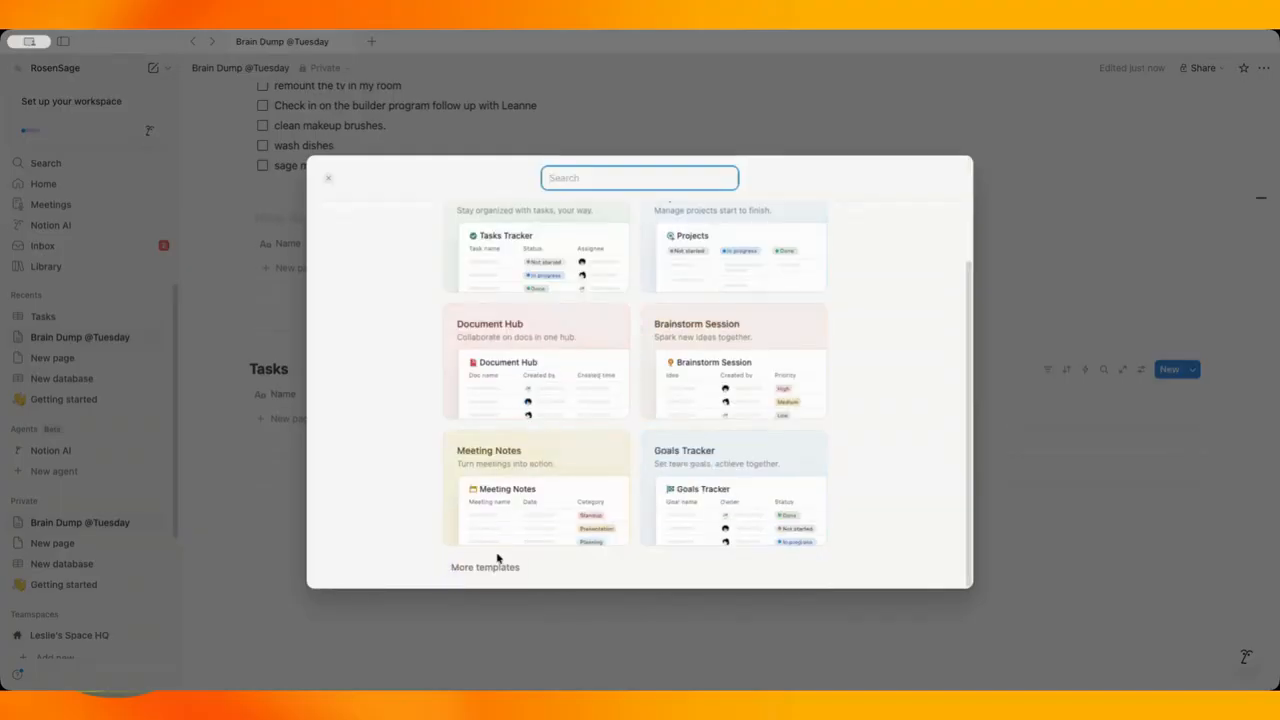
scroll(504, 545, up, 3)
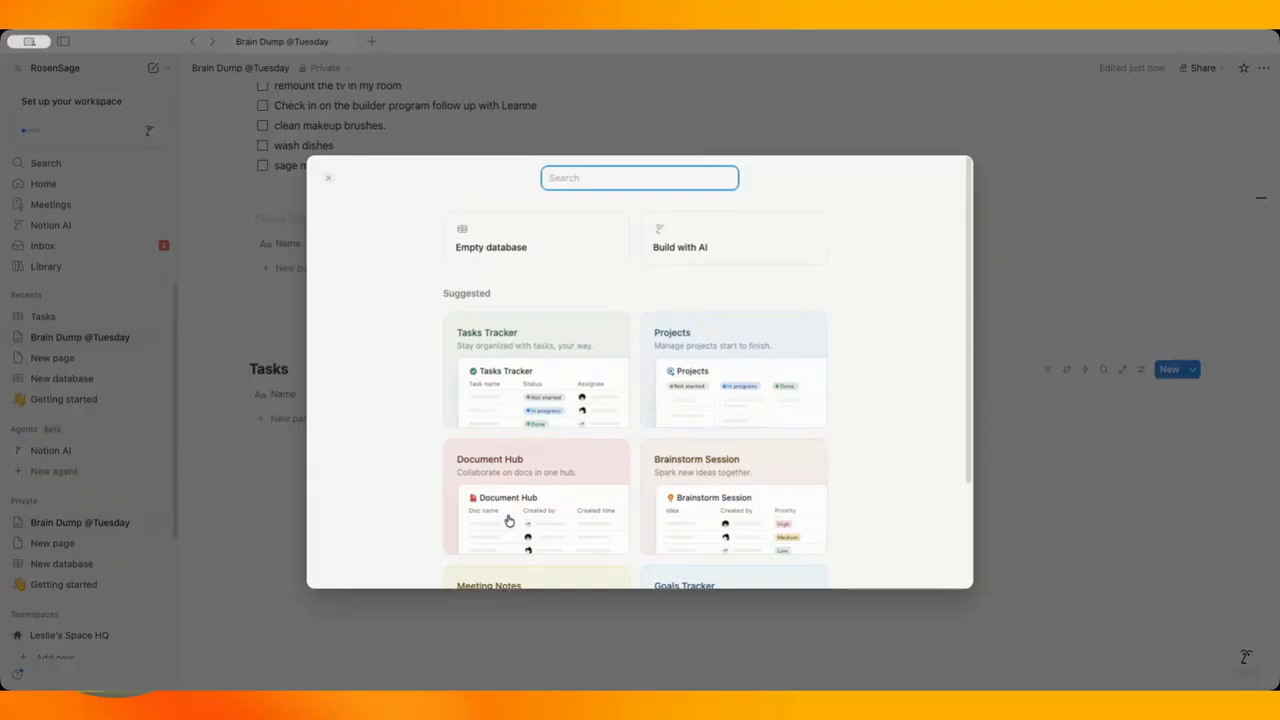
scroll(508, 520, down, 3)
click(478, 568)
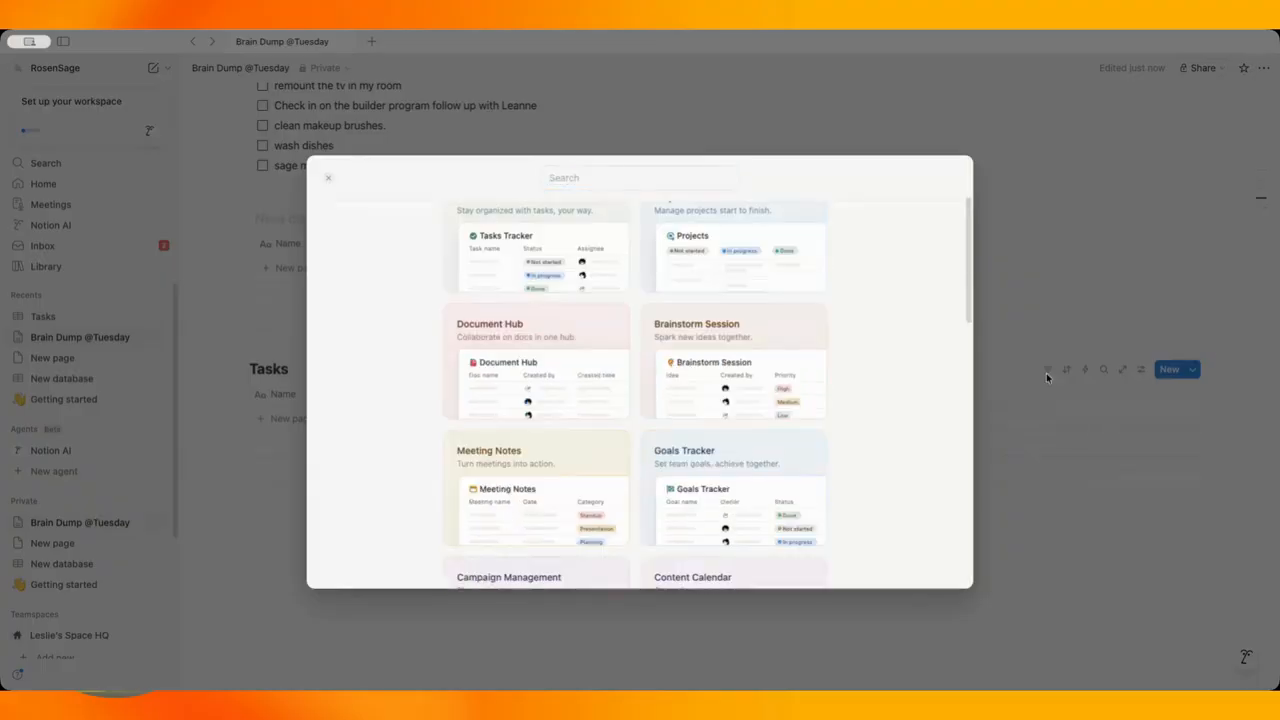
scroll(669, 449, down, 10)
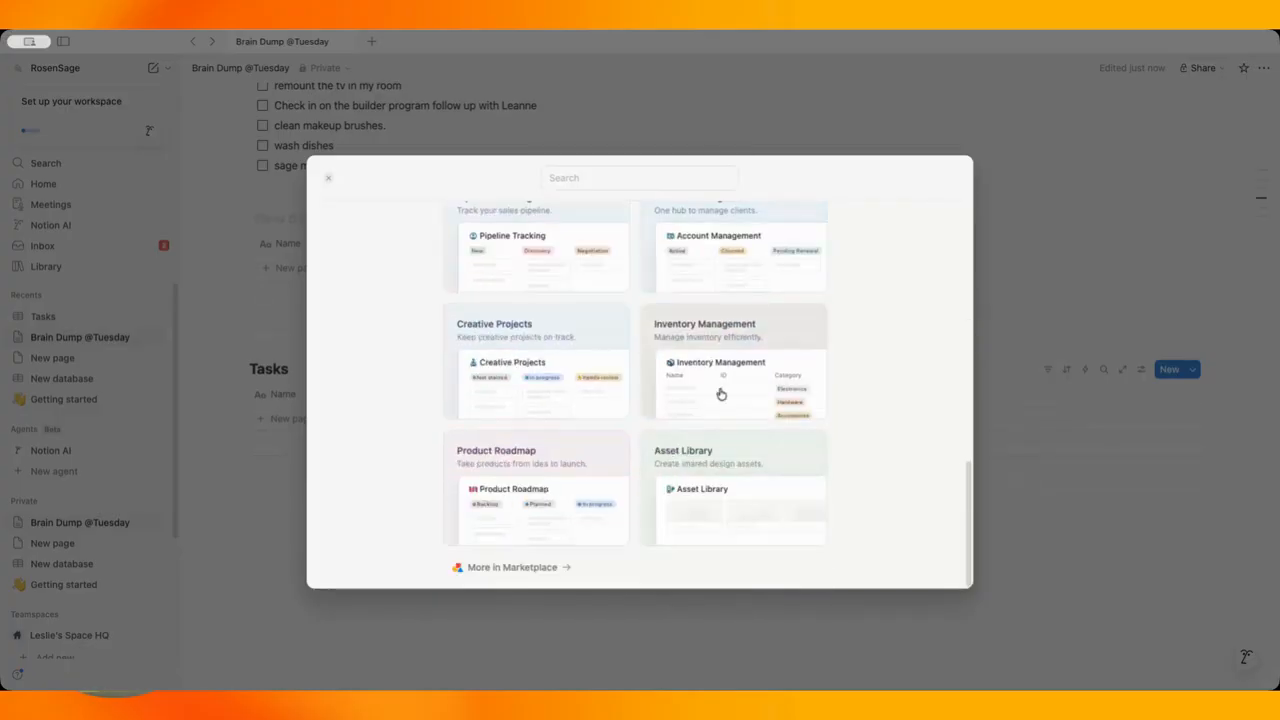
scroll(707, 410, up, 15)
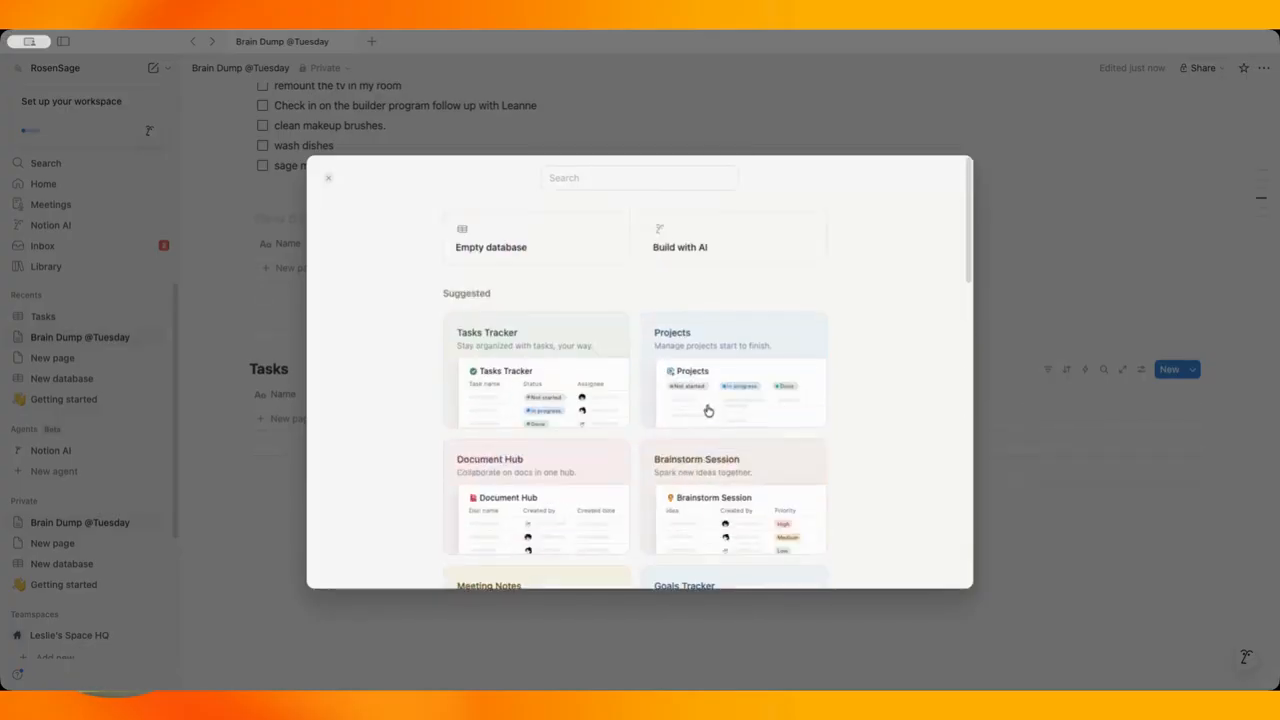
click(1014, 237)
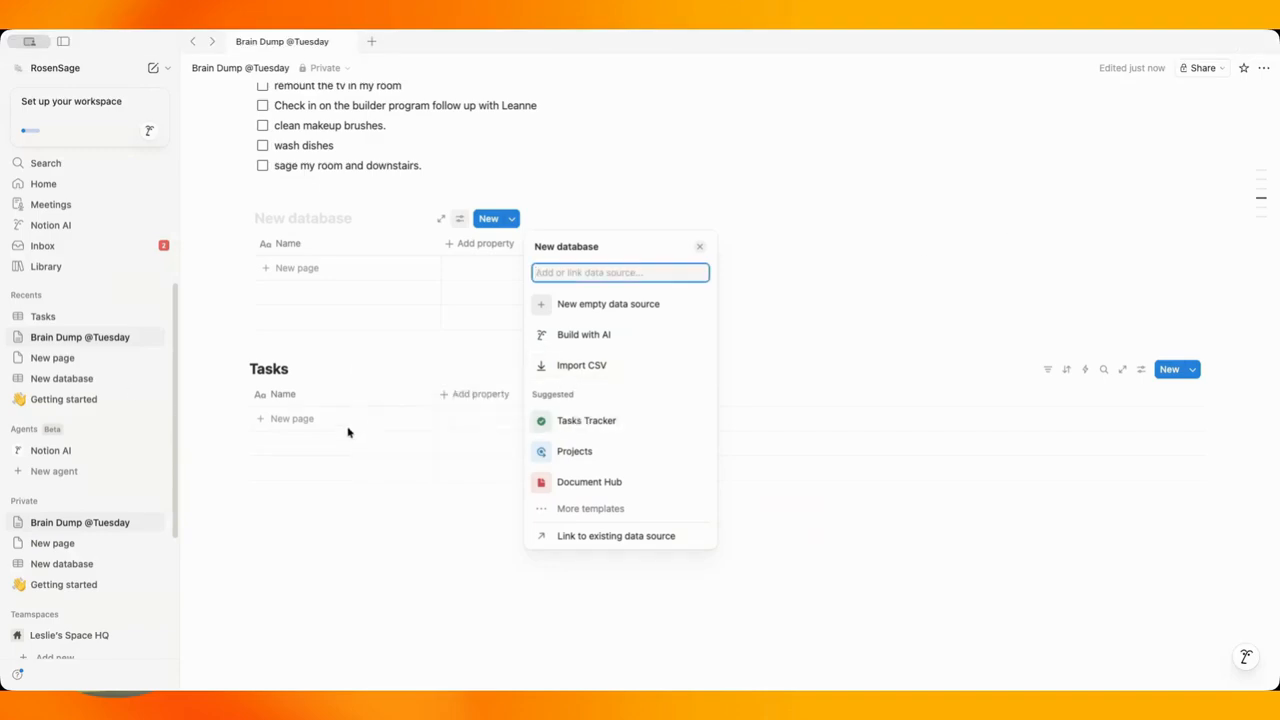
Set up the new database from the Tasks Tracker template, adding the Checklist view to its default features and views.
click(592, 421)
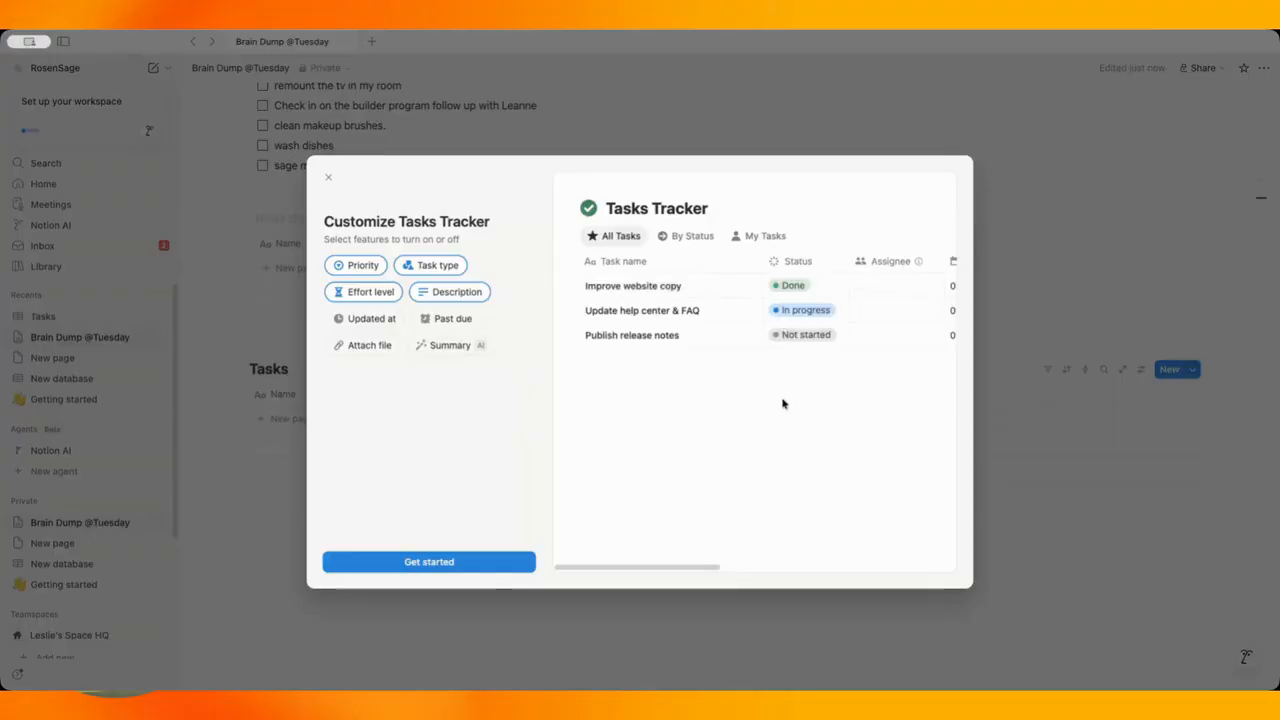
click(381, 327)
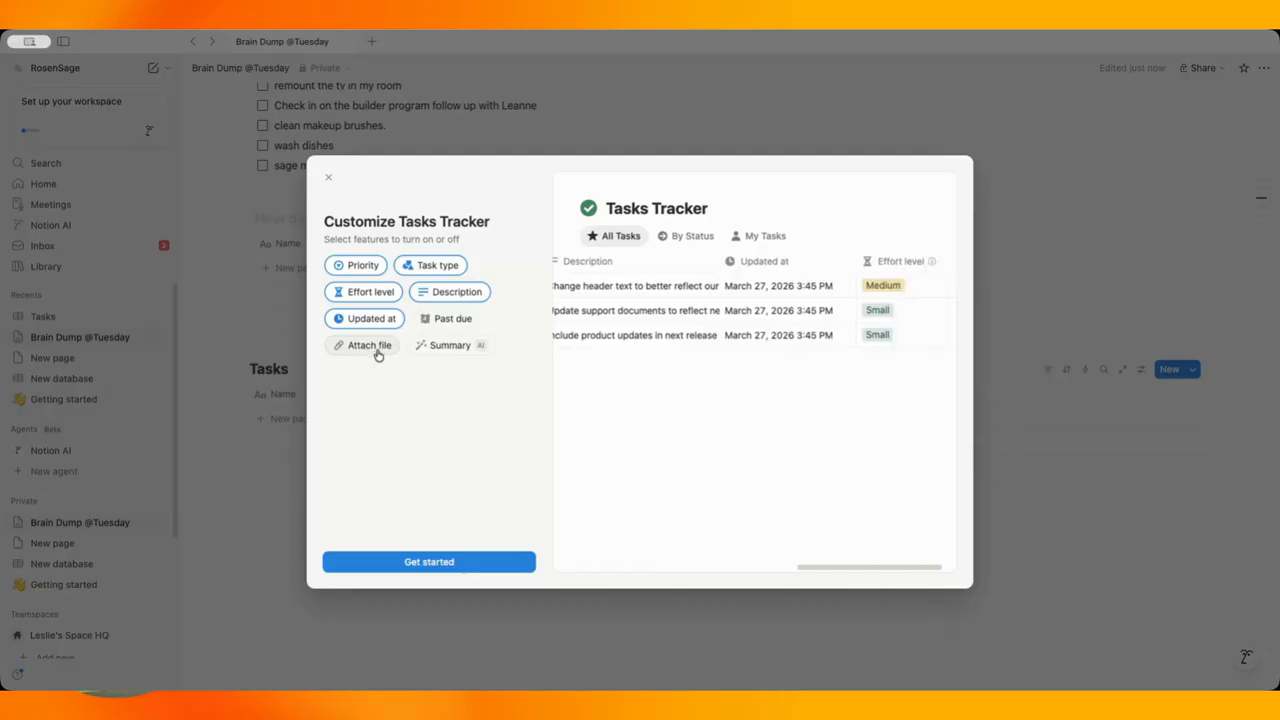
click(386, 321)
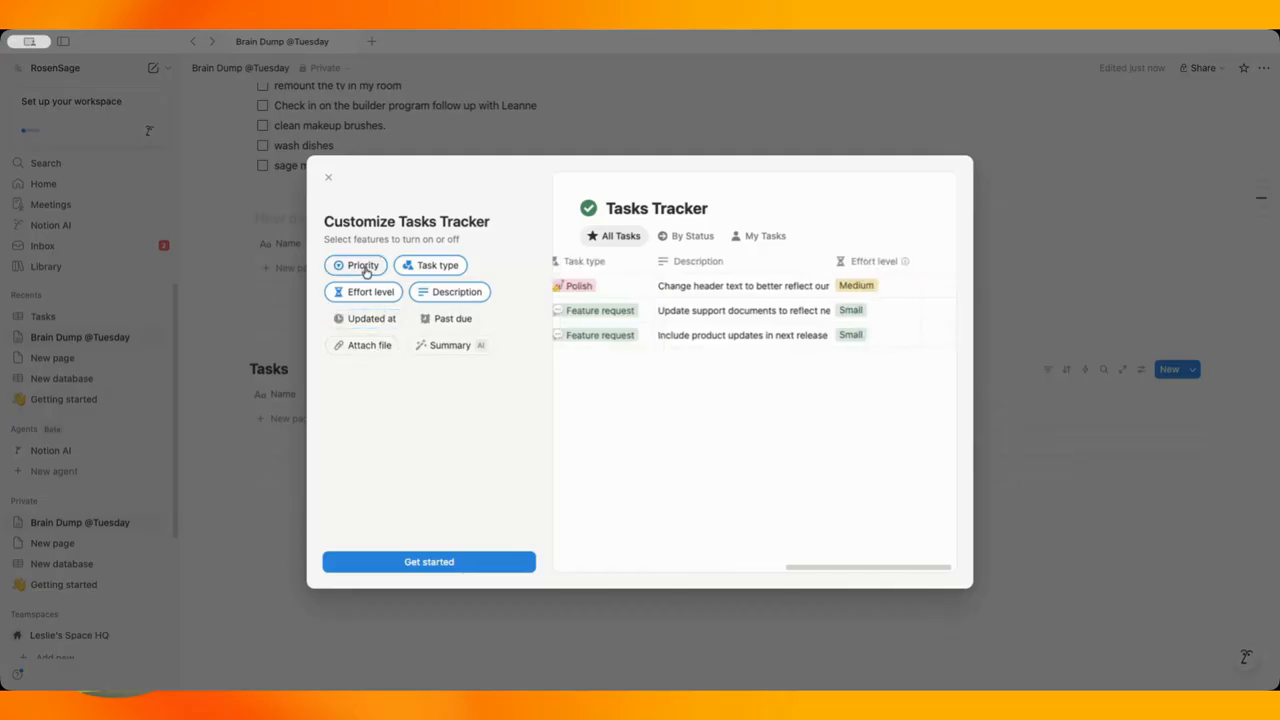
click(447, 565)
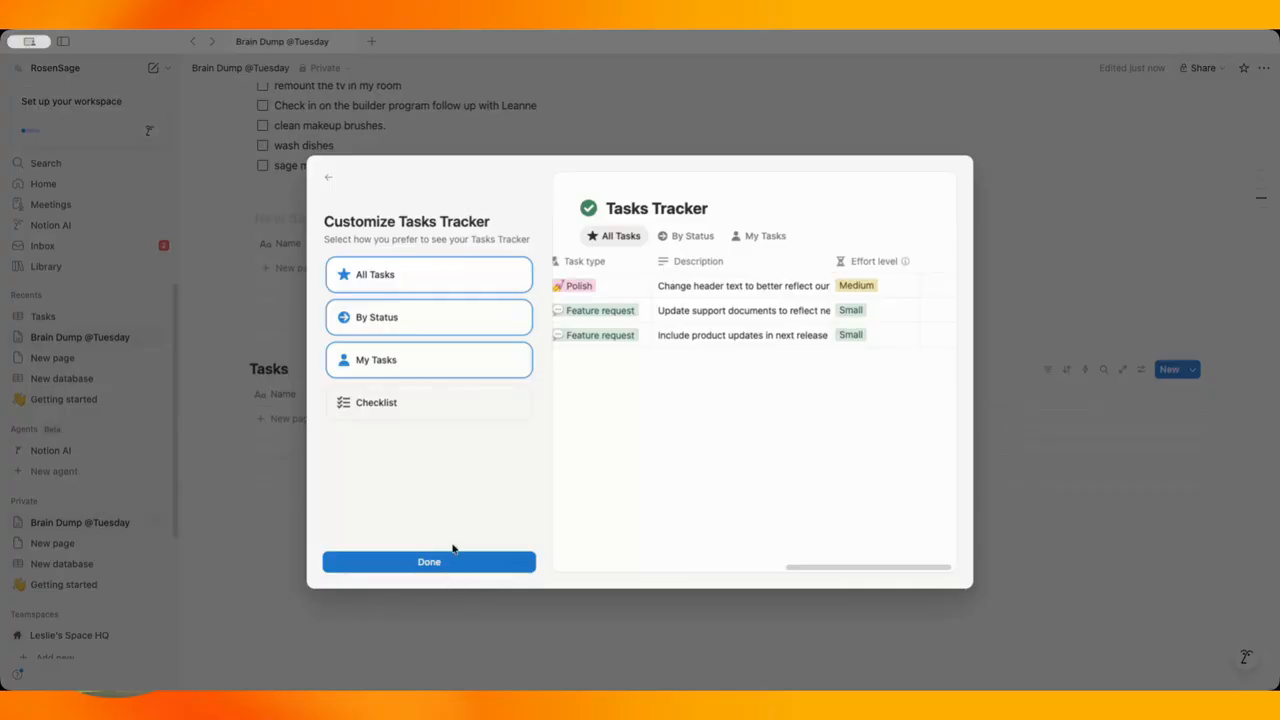
click(423, 408)
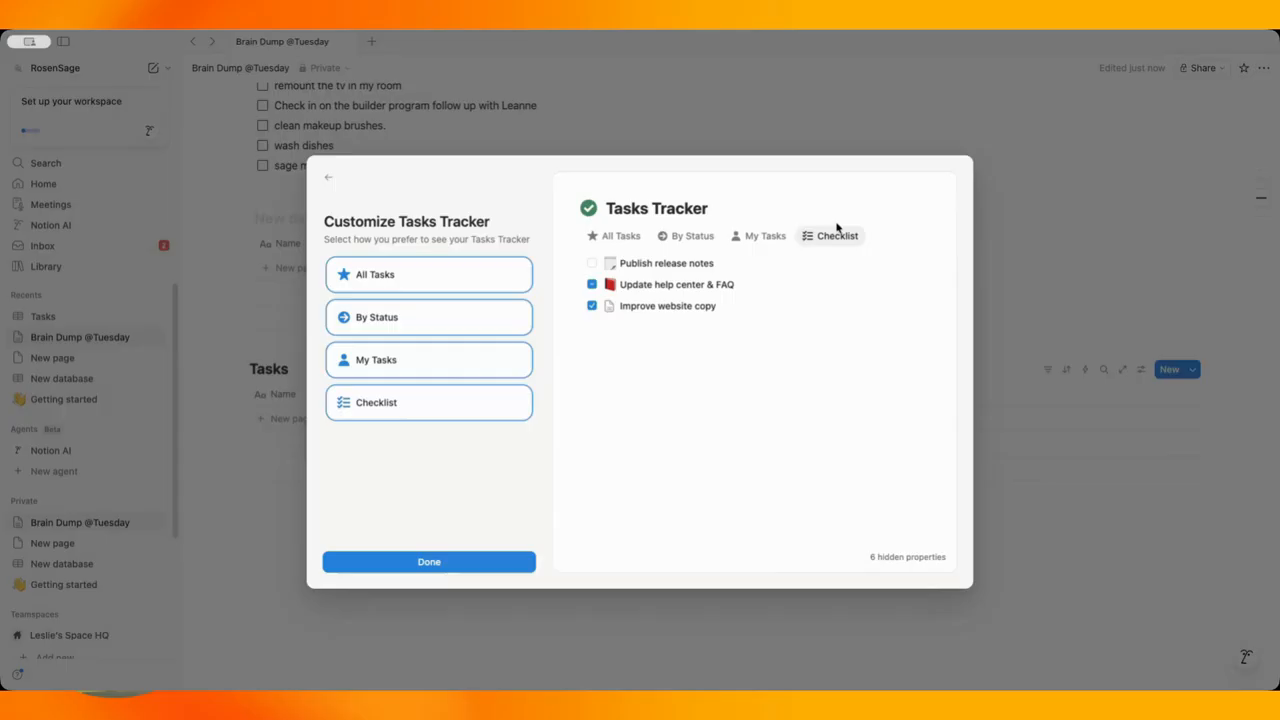
click(443, 561)
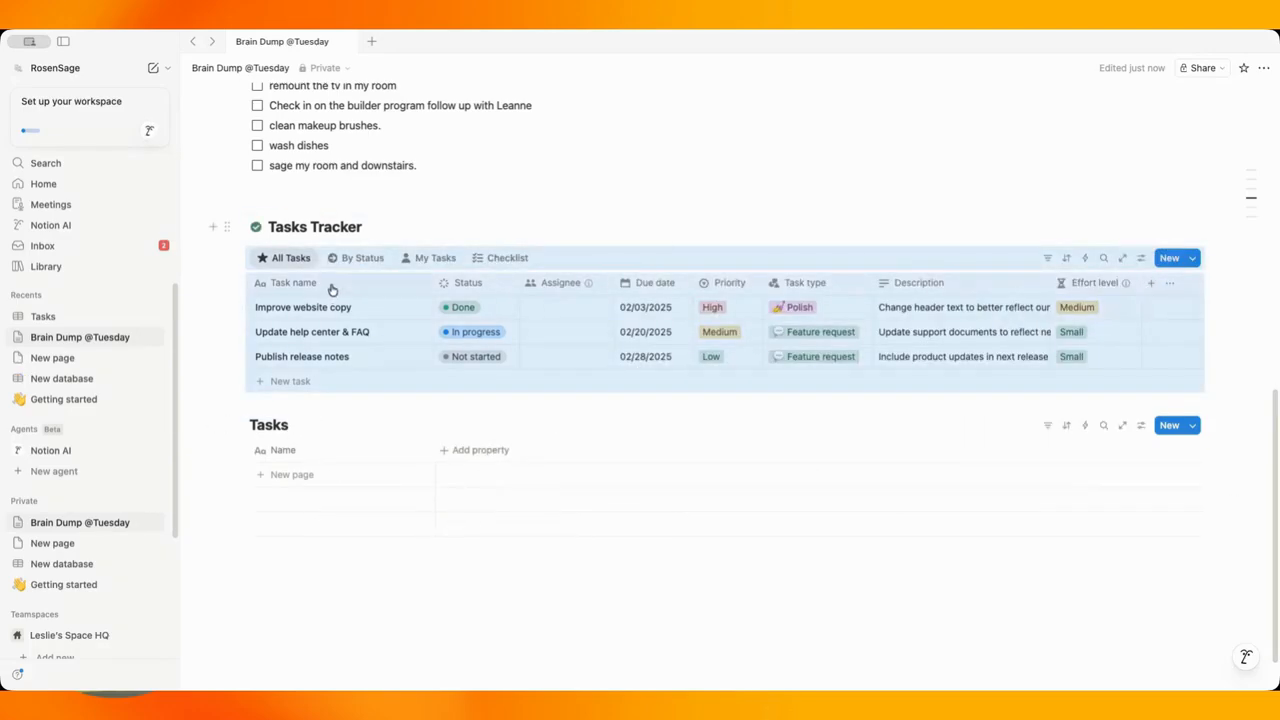
Insert a toggle list on the empty line above the Tasks Tracker database.
click(241, 196)
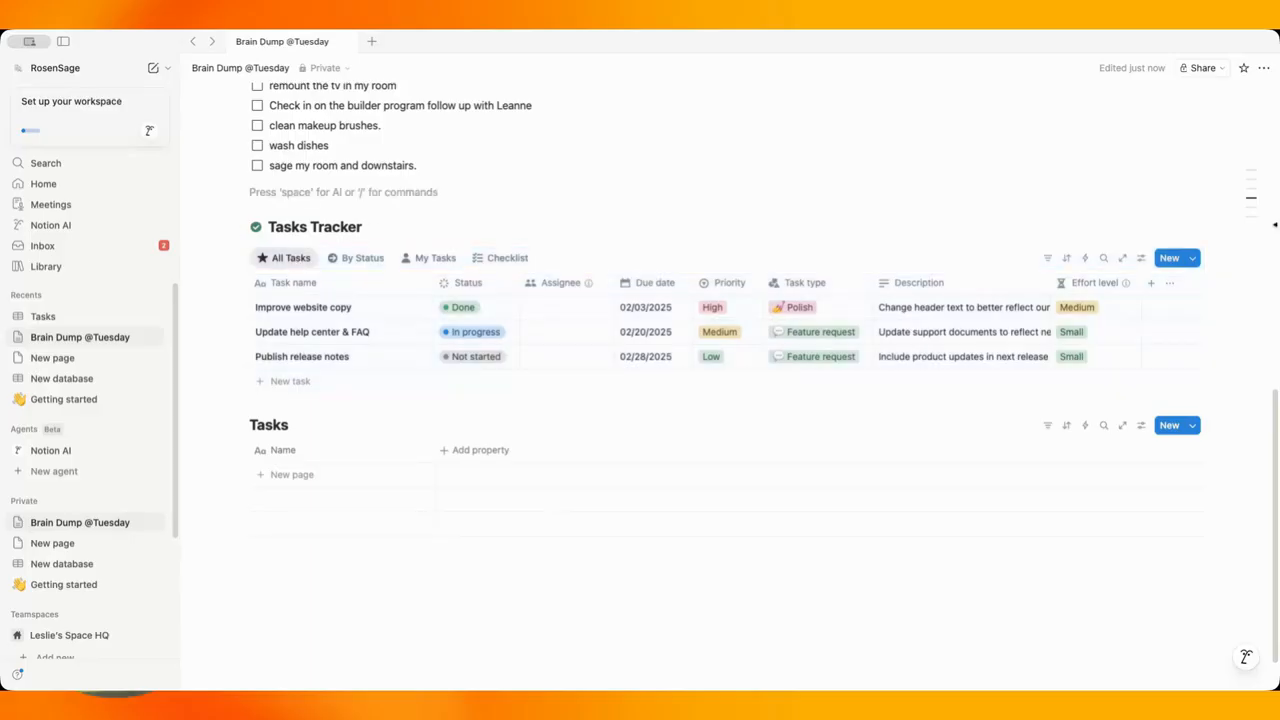
text(/)
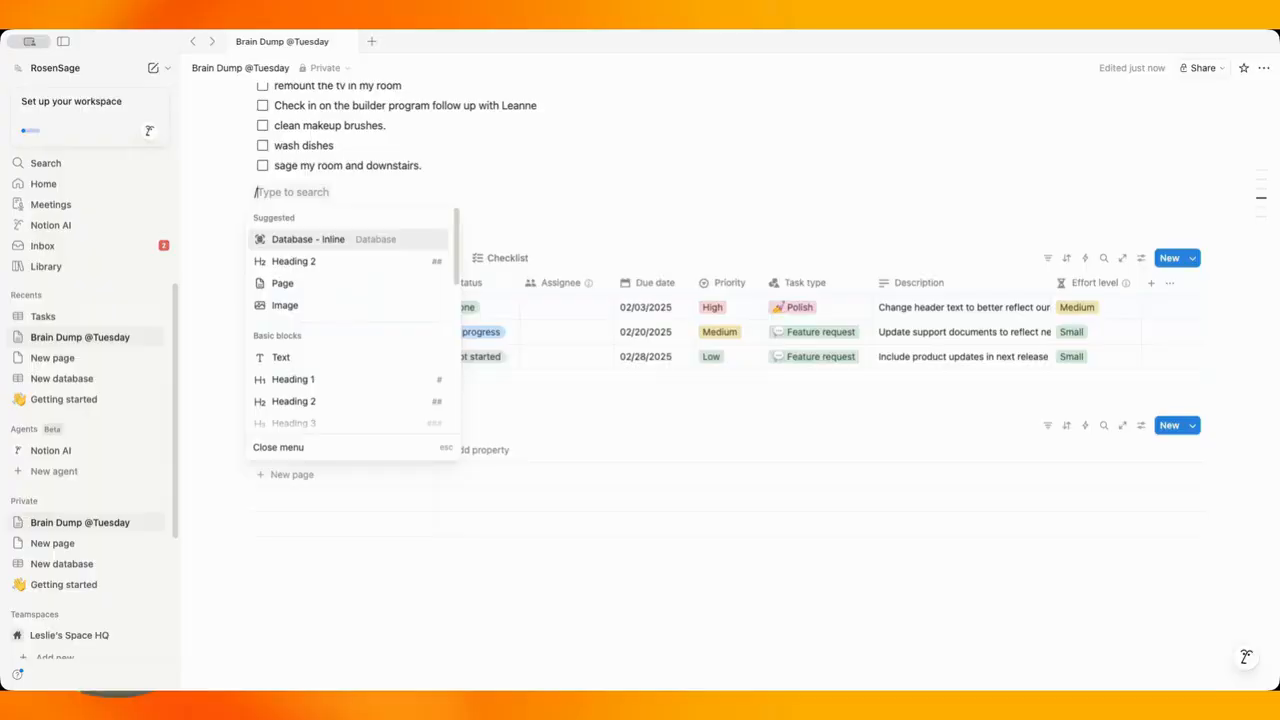
text(tog)
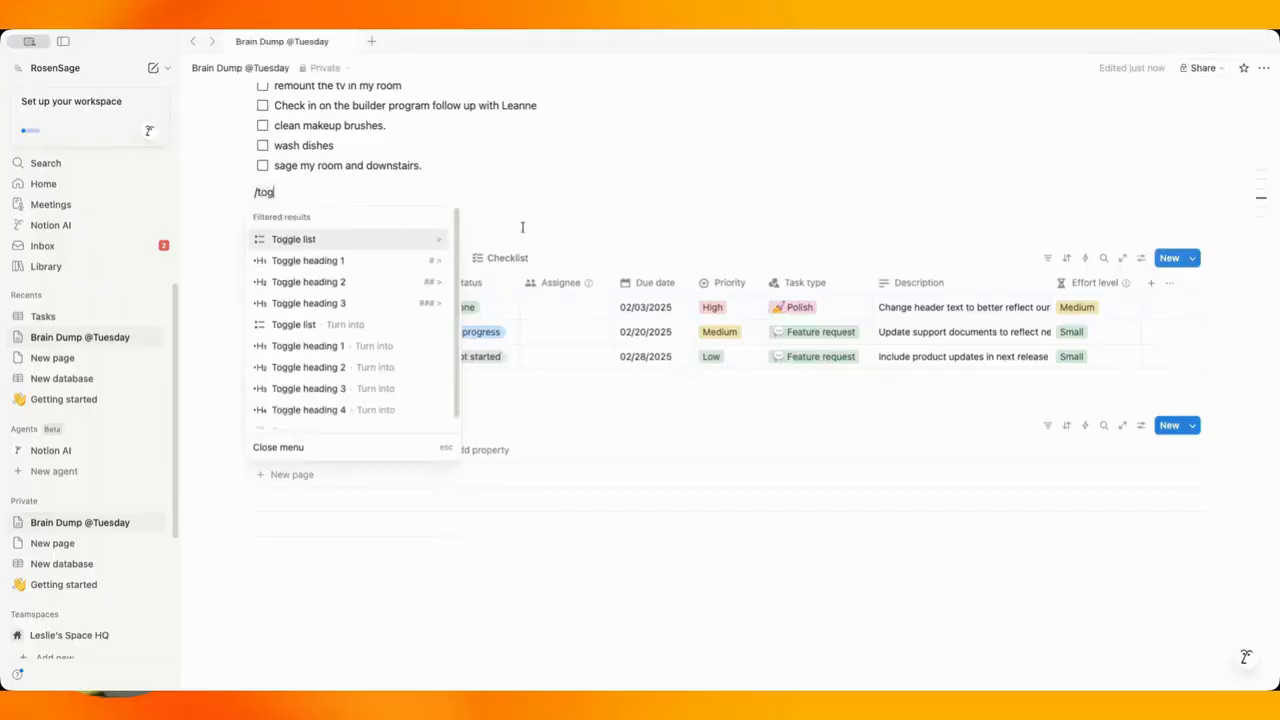
click(378, 246)
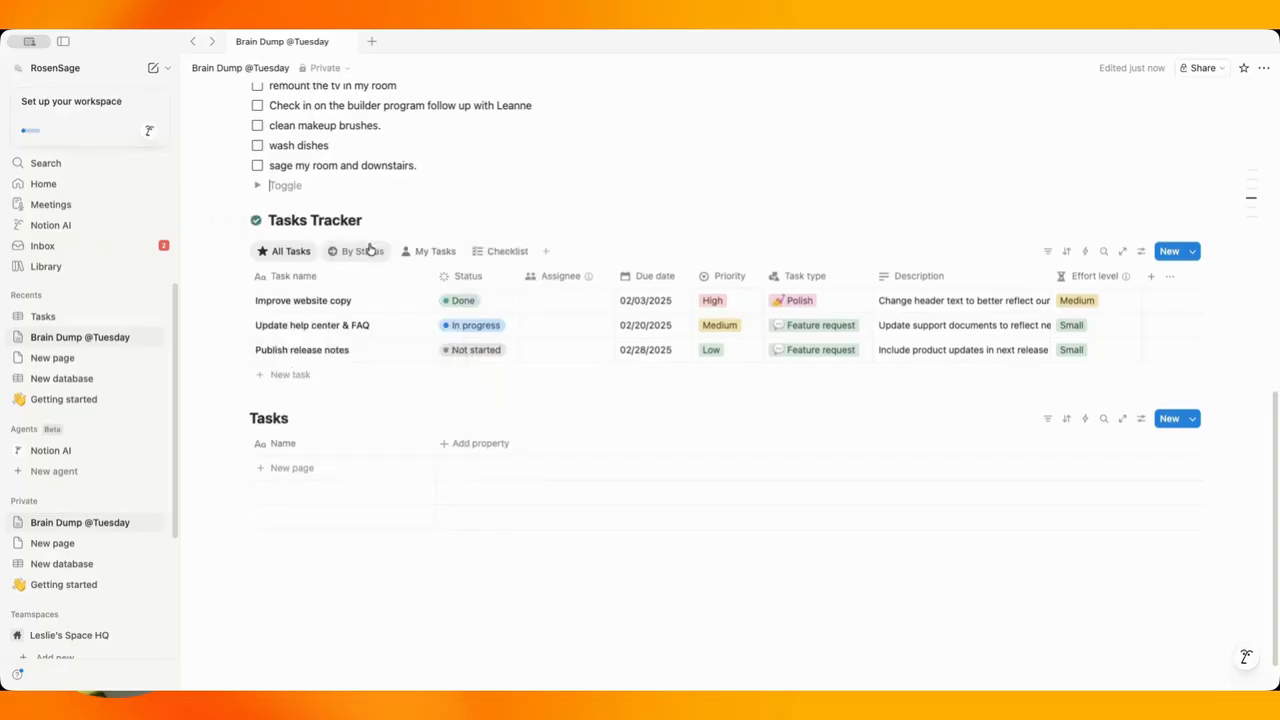
Place the toggle below the lists, move the Tasks Tracker database inside it and collapse it.
drag(231, 186, 242, 211)
click(257, 208)
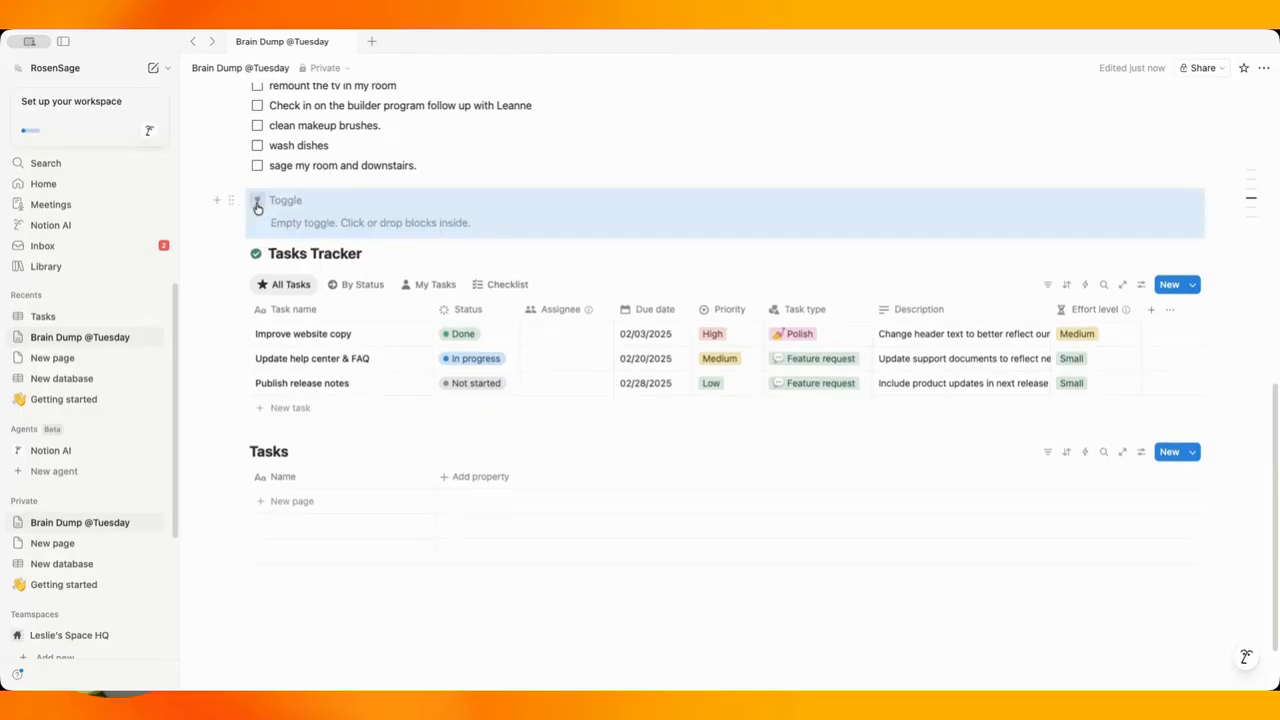
drag(231, 256, 303, 221)
click(257, 200)
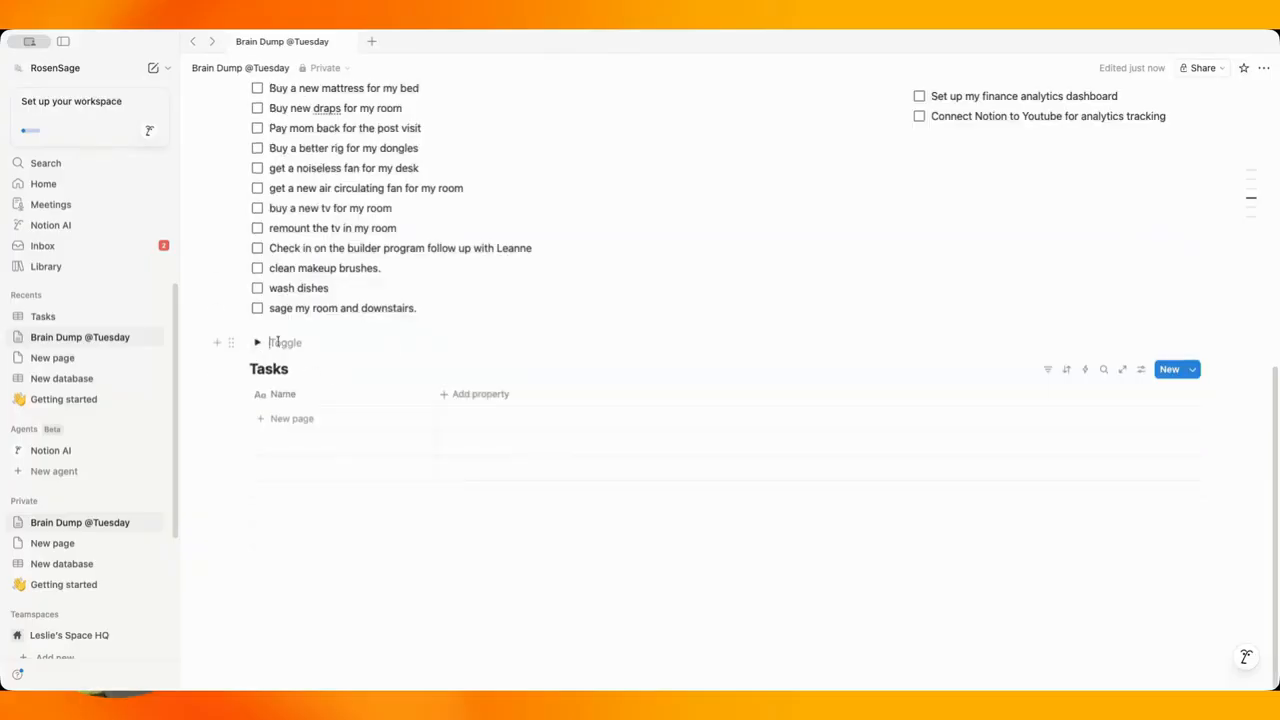
Title the toggle "Example" and move it below the Tasks database.
click(277, 342)
text(Exa)
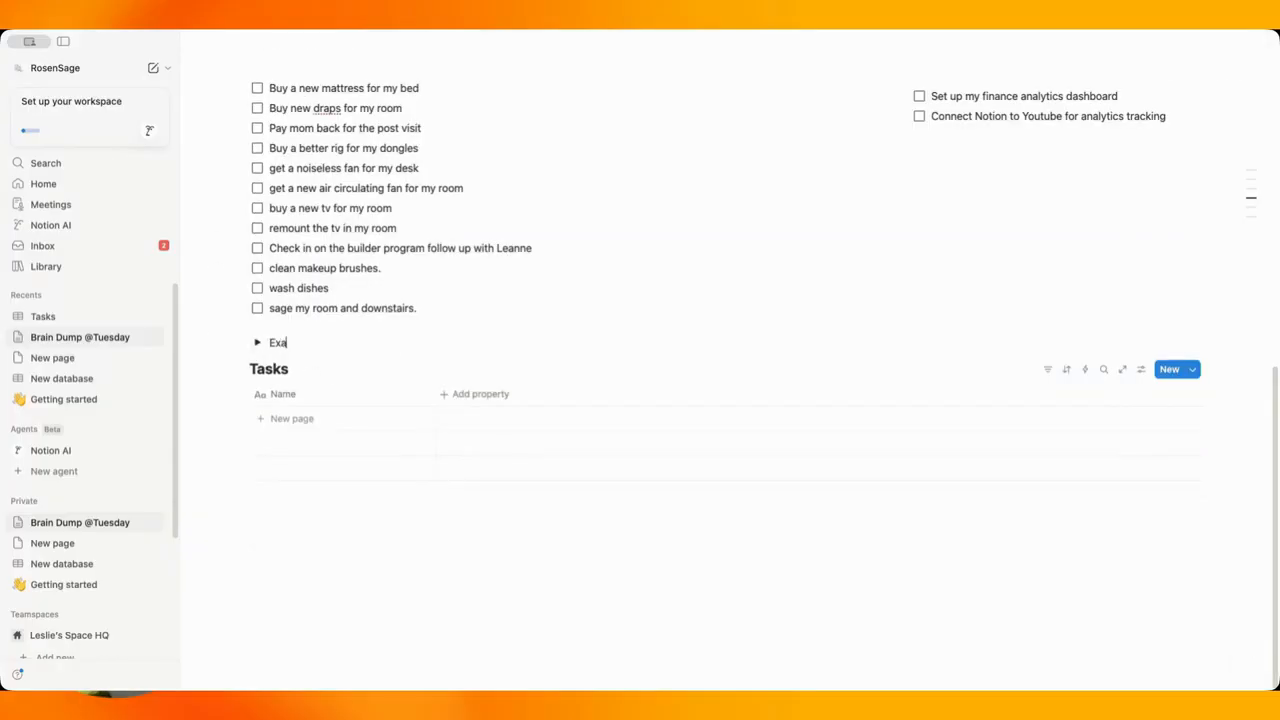
text(mple)
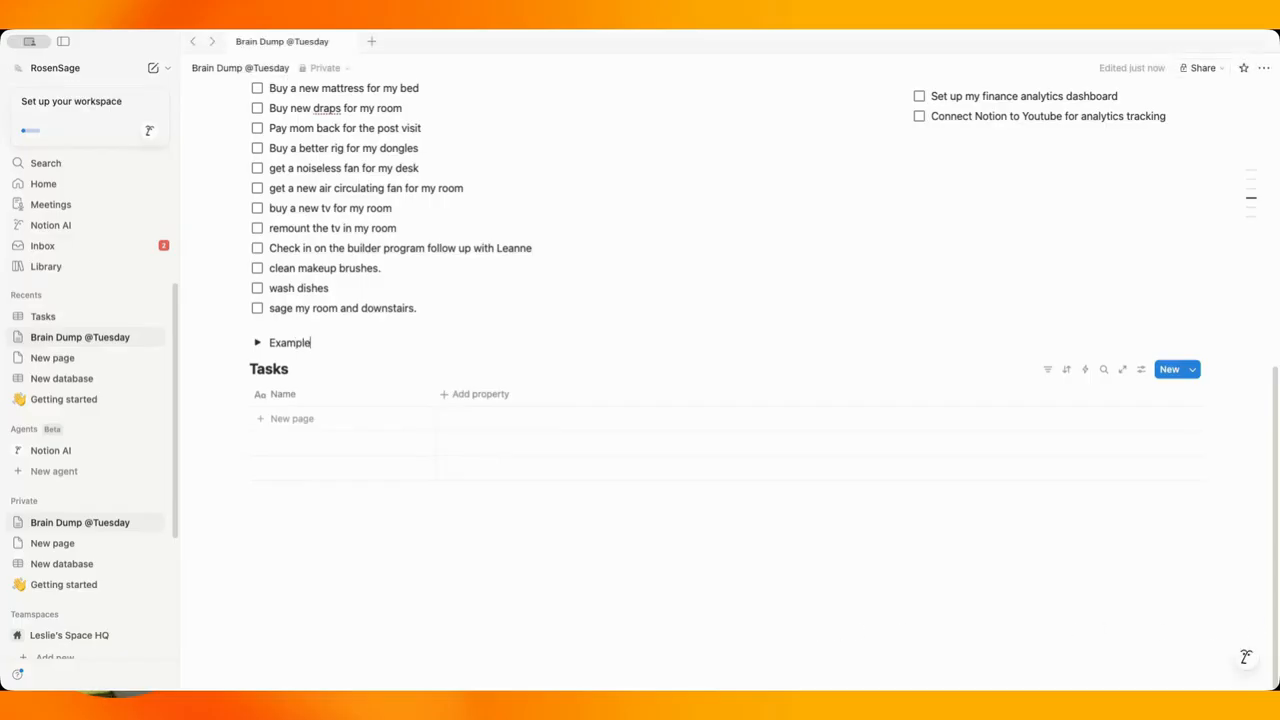
drag(226, 342, 310, 538)
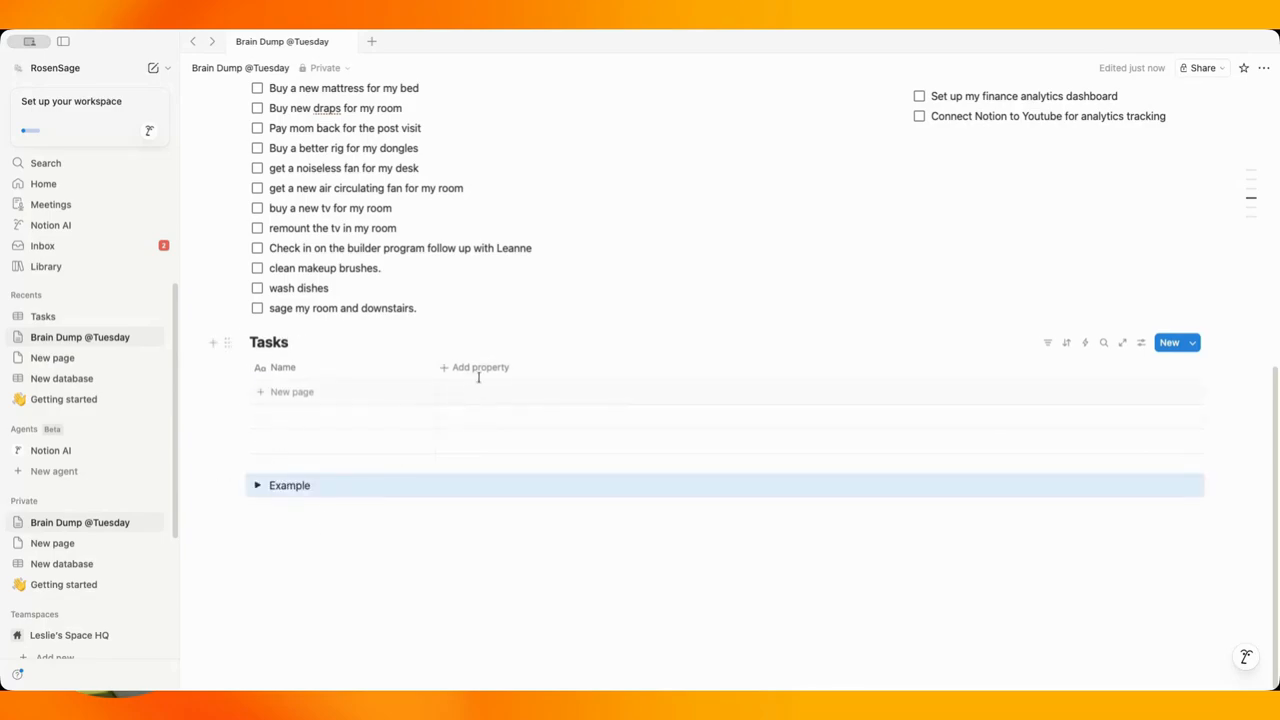
Add a multi-select property named "Area" to the Tasks database.
scroll(509, 380, up, 5)
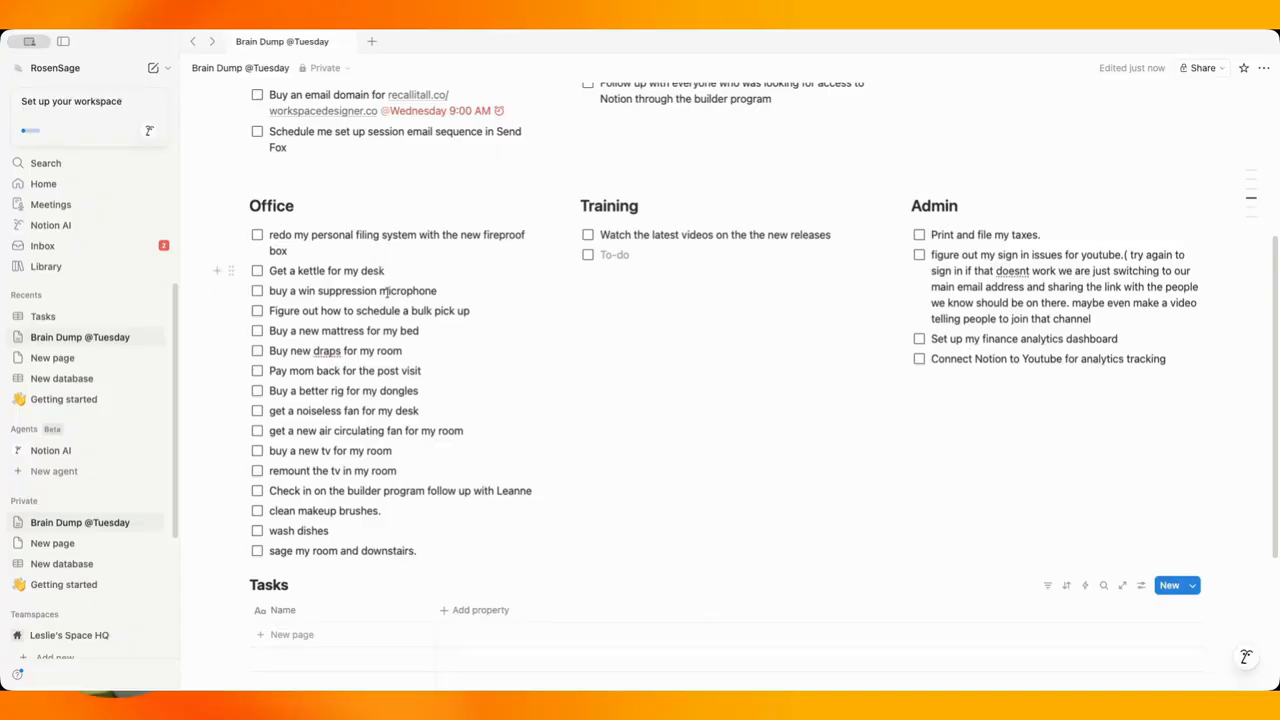
scroll(386, 291, down, 4)
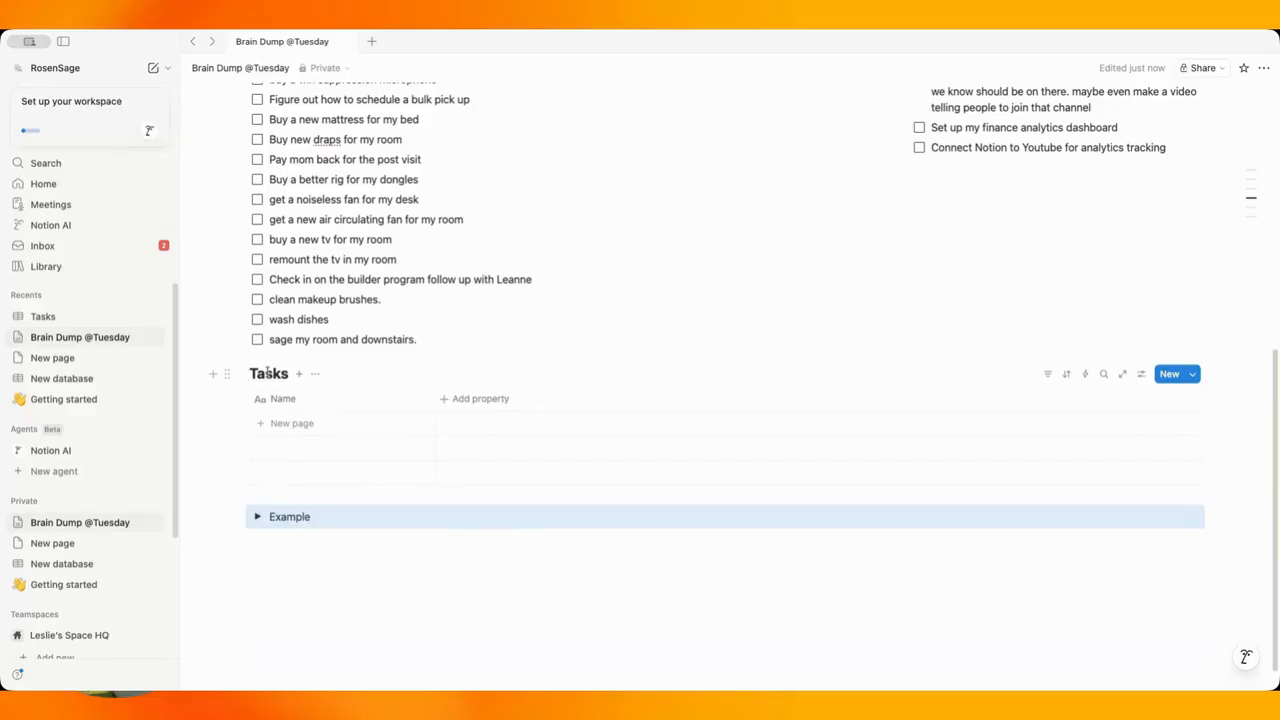
scroll(440, 375, up, 1)
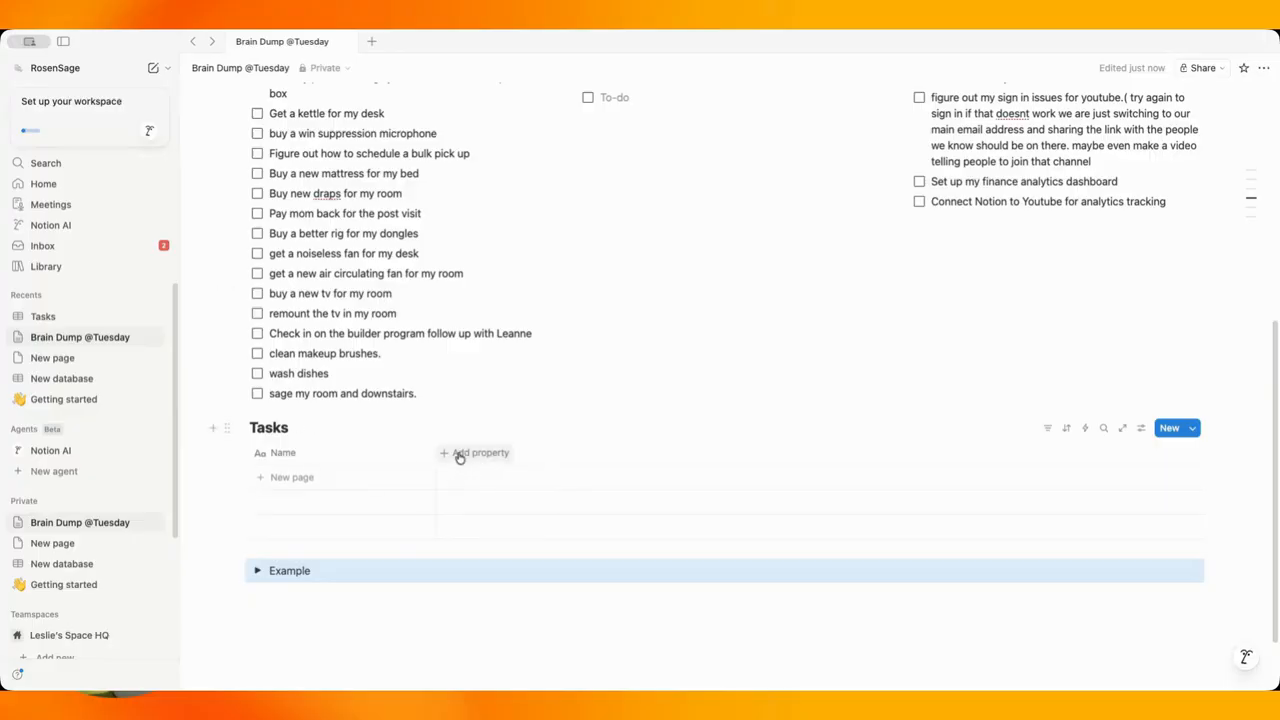
scroll(459, 457, up, 3)
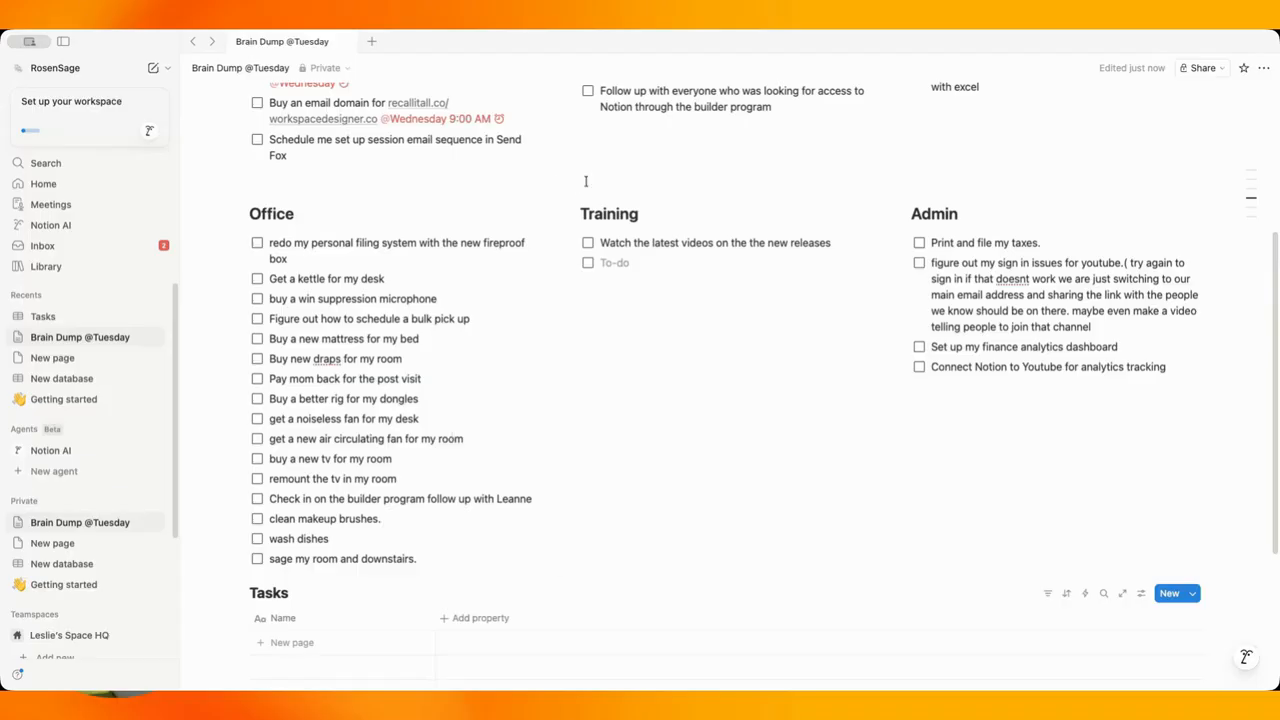
click(463, 619)
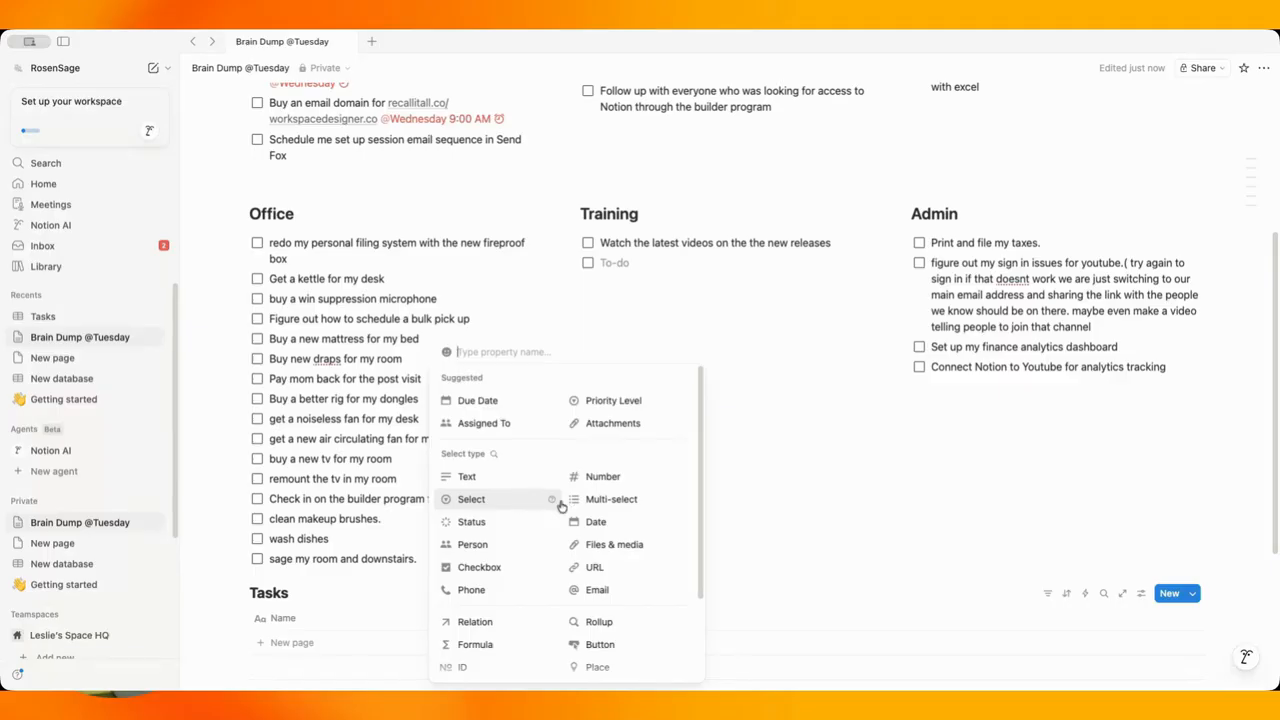
click(592, 503)
click(521, 620)
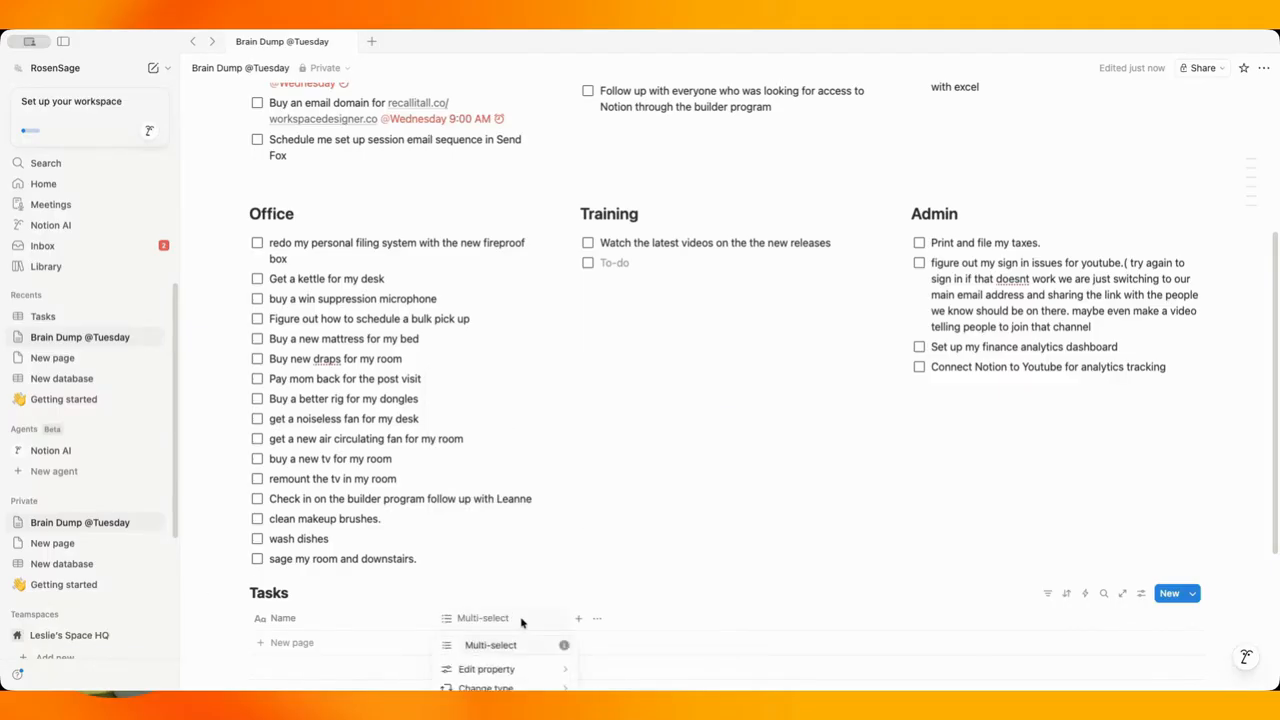
click(479, 308)
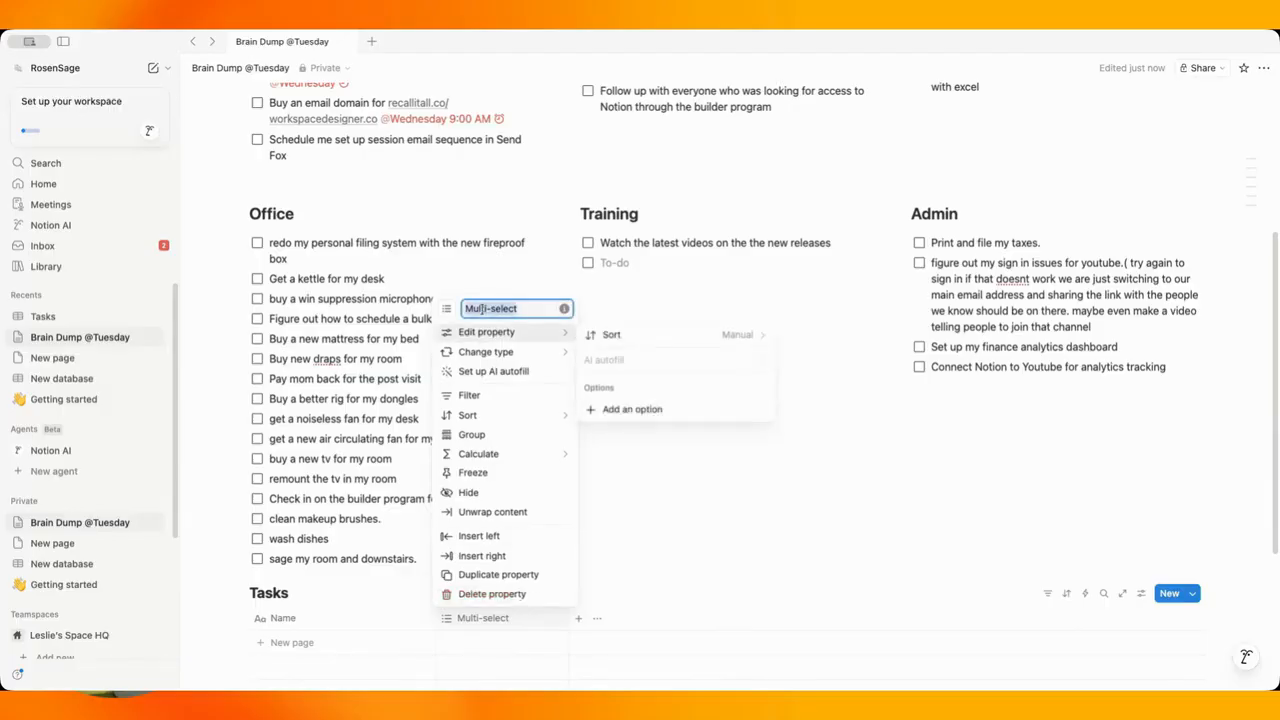
text(AI)
Search the icons for "sha" and give the Area property the shapes icon.
click(446, 308)
text(sha)
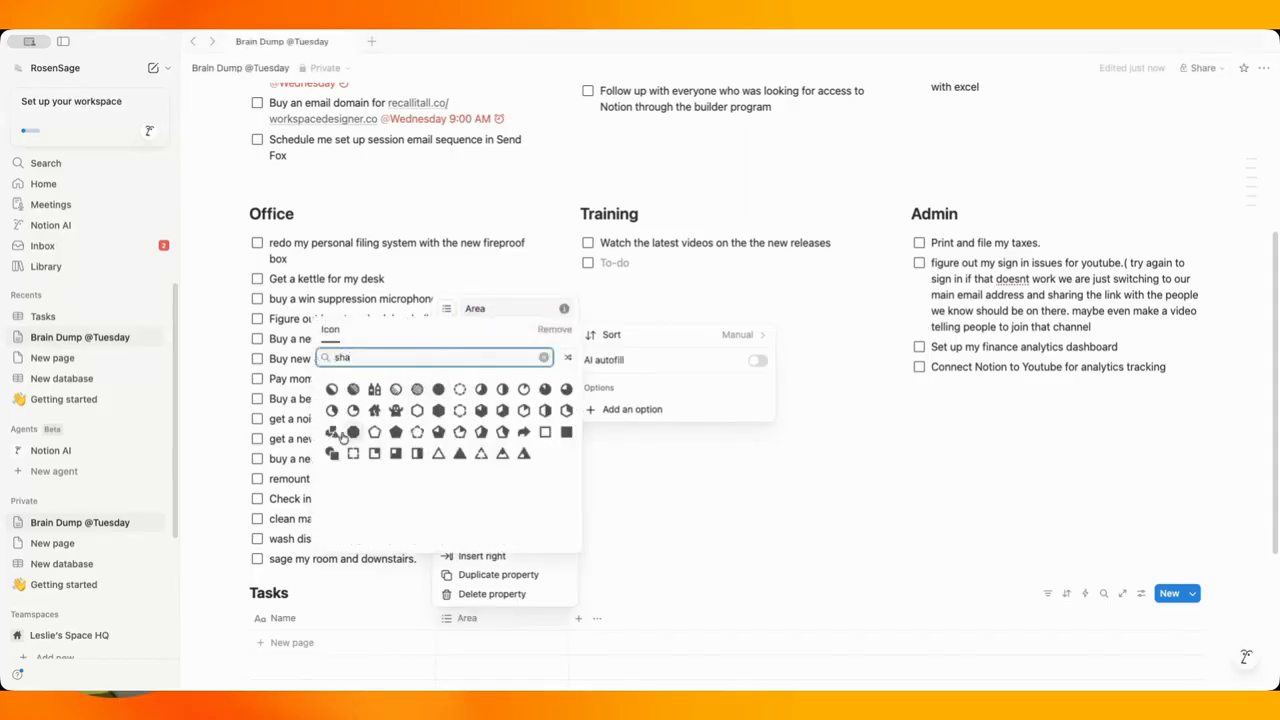
click(338, 433)
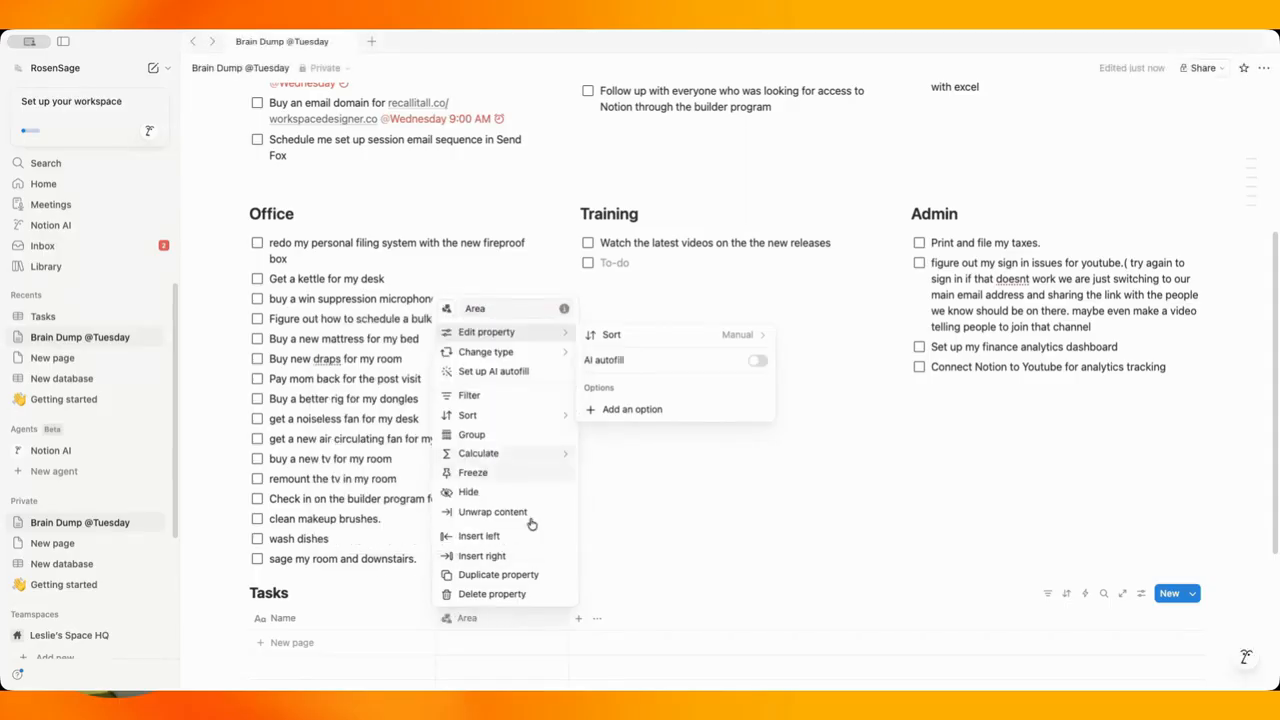
key(Escape)
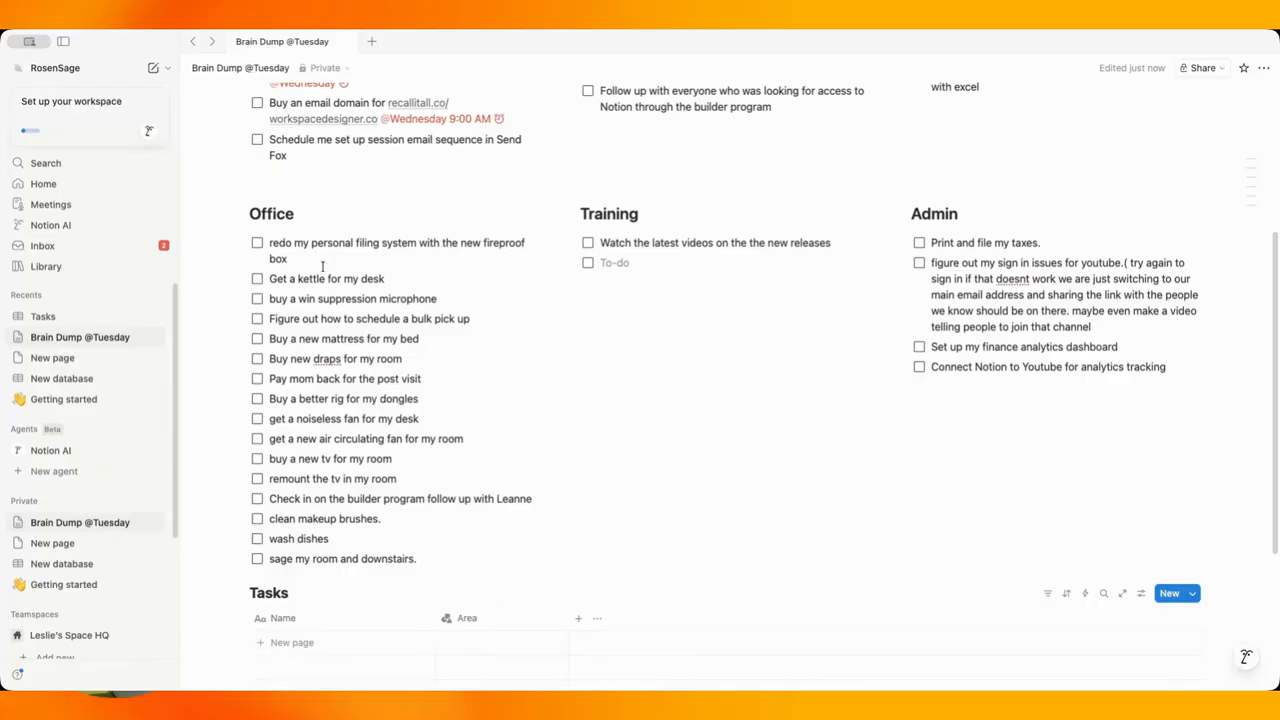
double_click(281, 207)
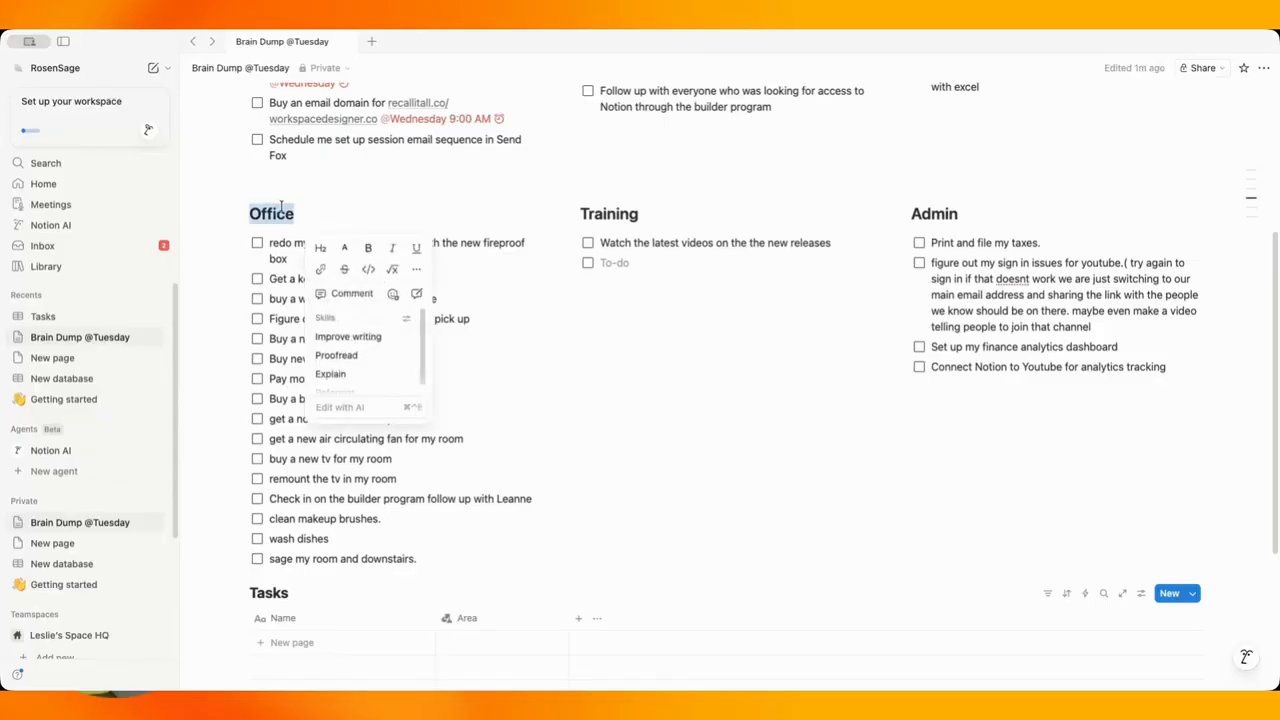
click(480, 648)
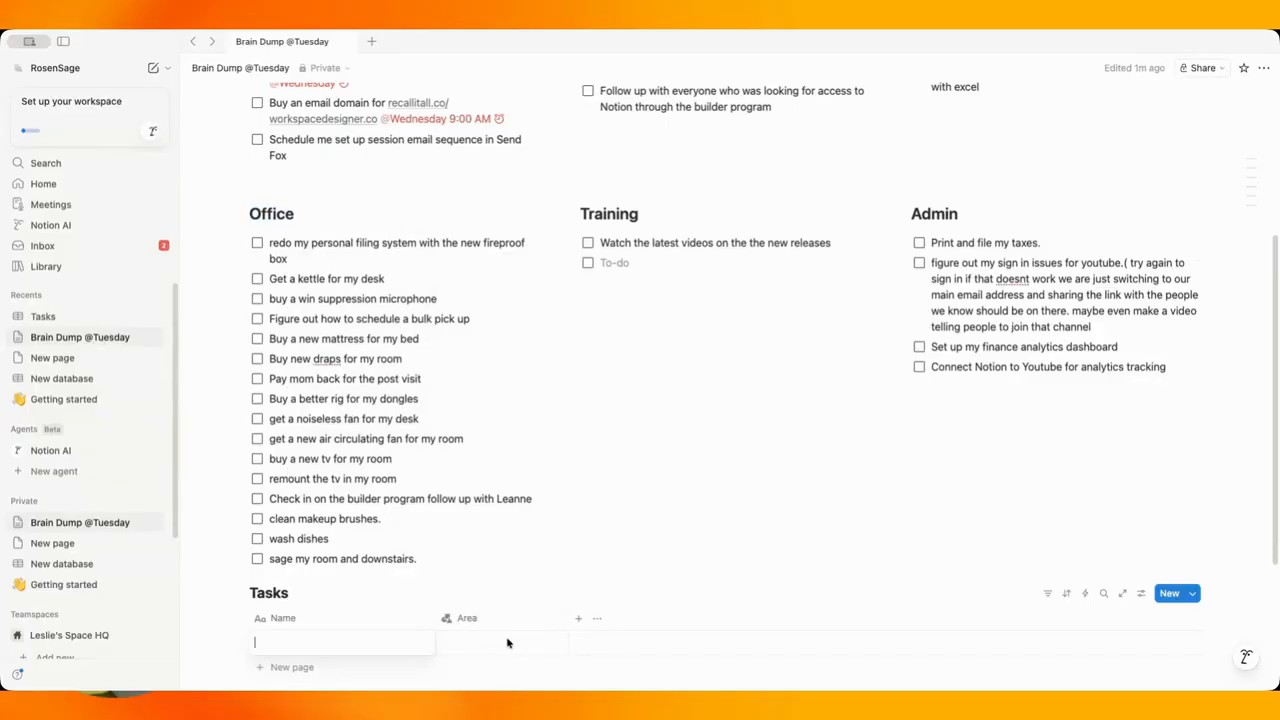
click(516, 652)
text(Office)
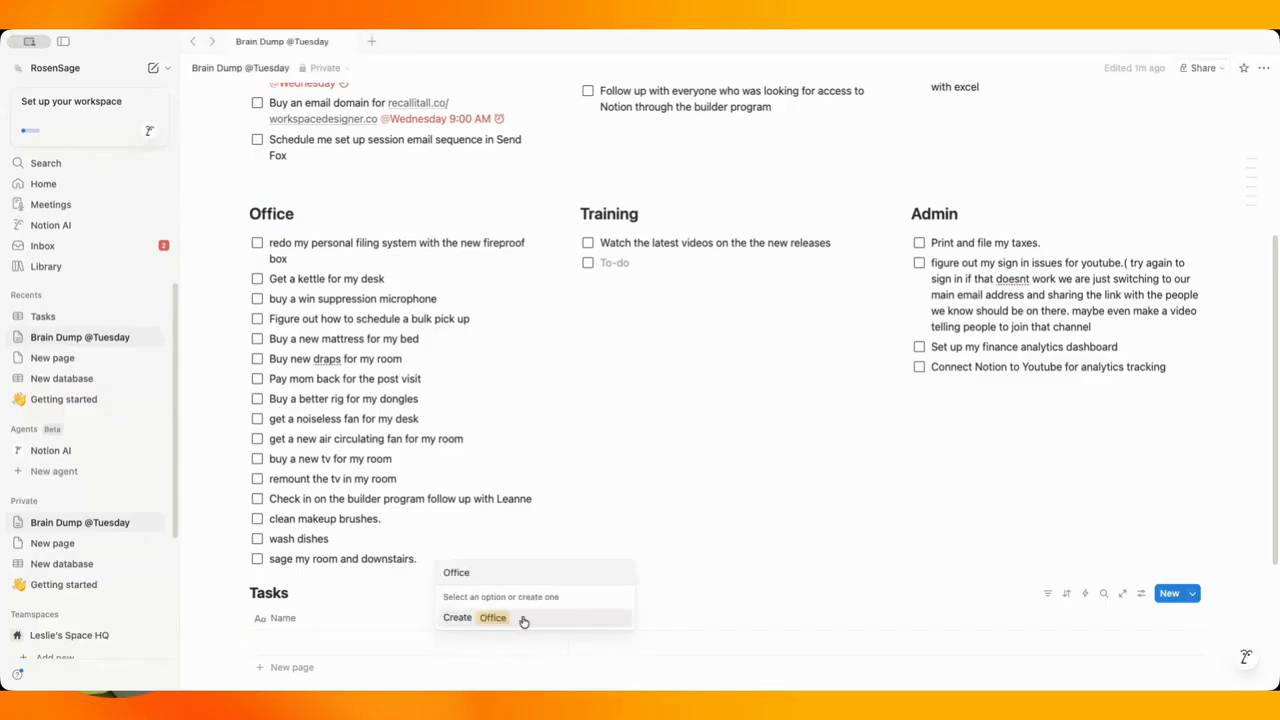
click(523, 618)
click(577, 489)
click(324, 650)
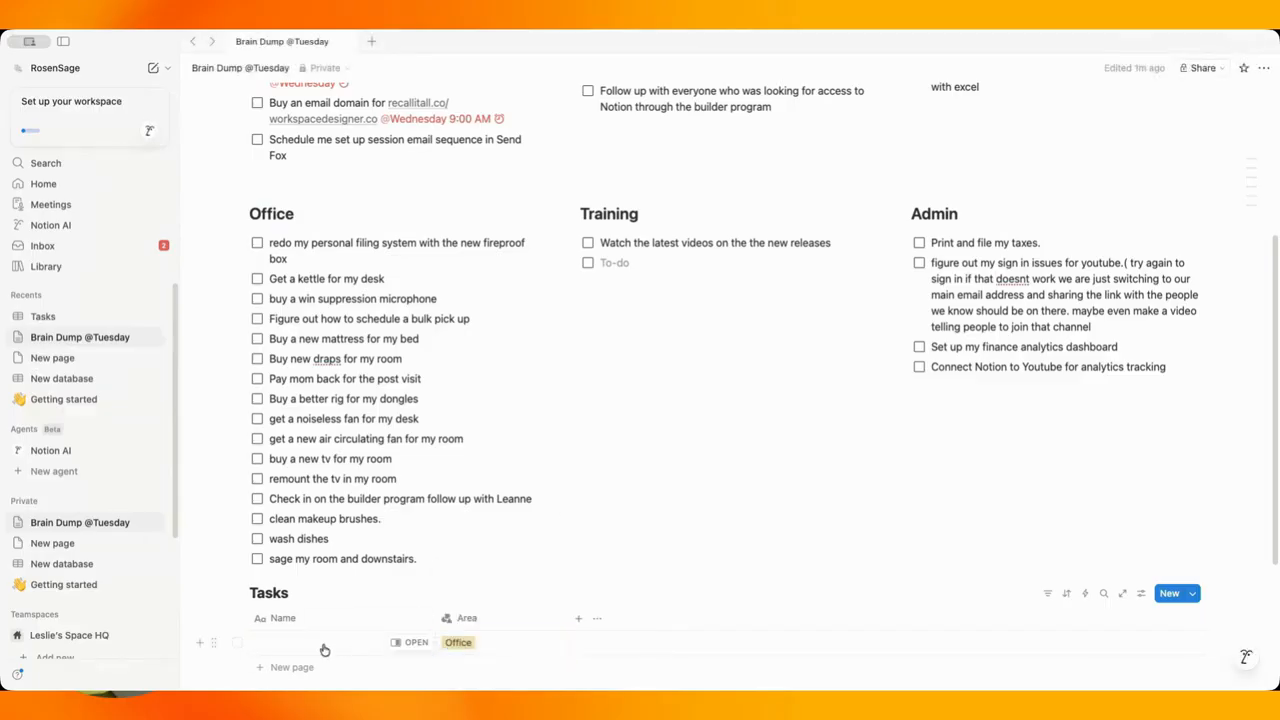
key(Escape)
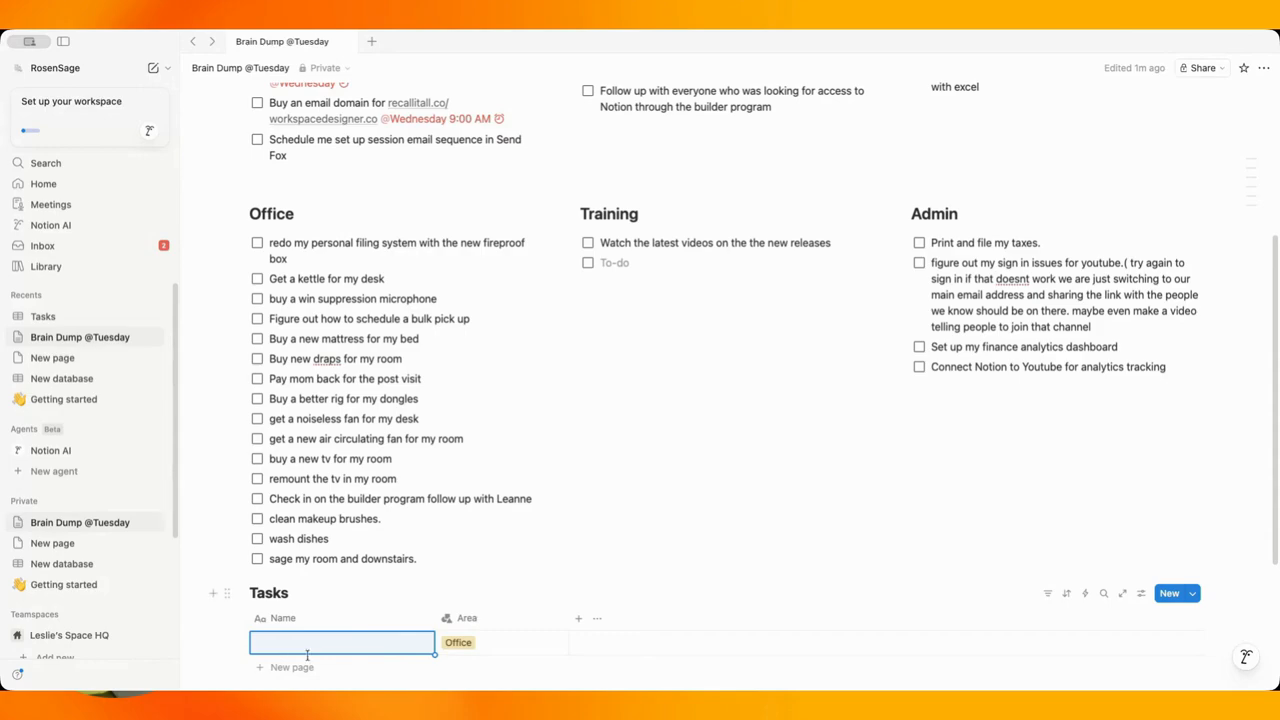
key(super+z)
key(super+z)
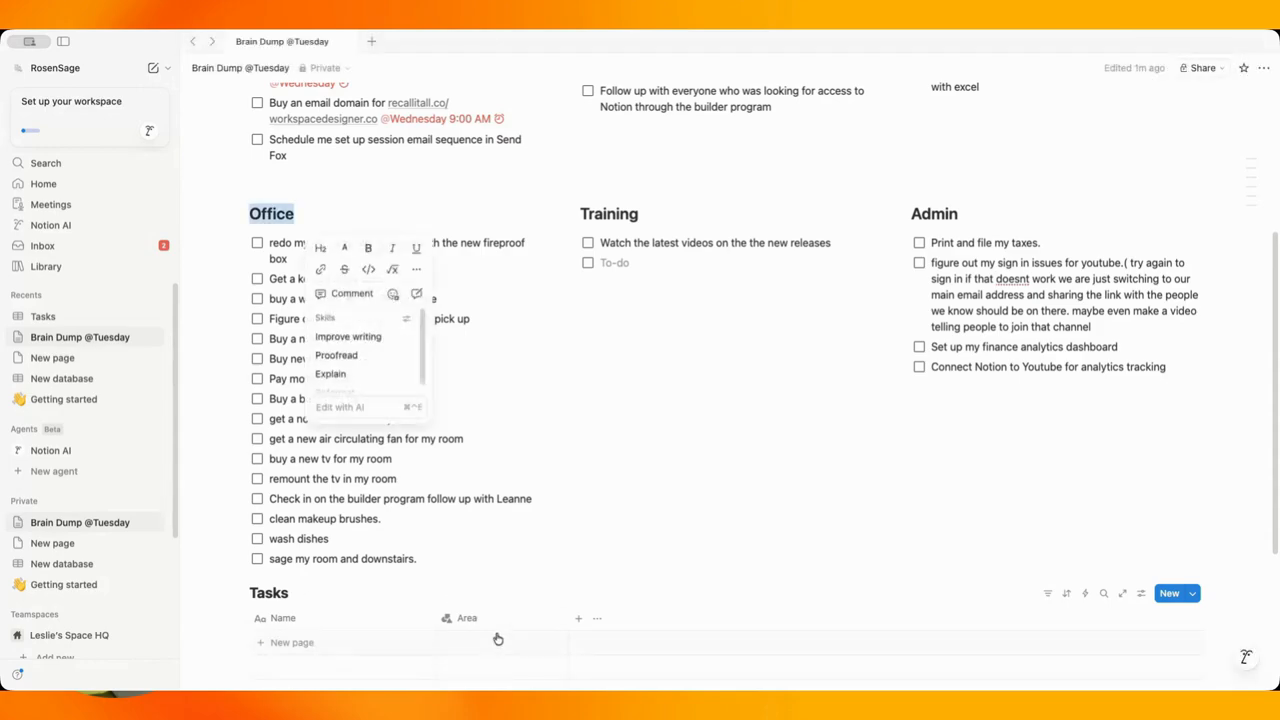
Add an option named "Office" to the Area property of the Tasks database.
click(500, 618)
mouse_move(531, 331)
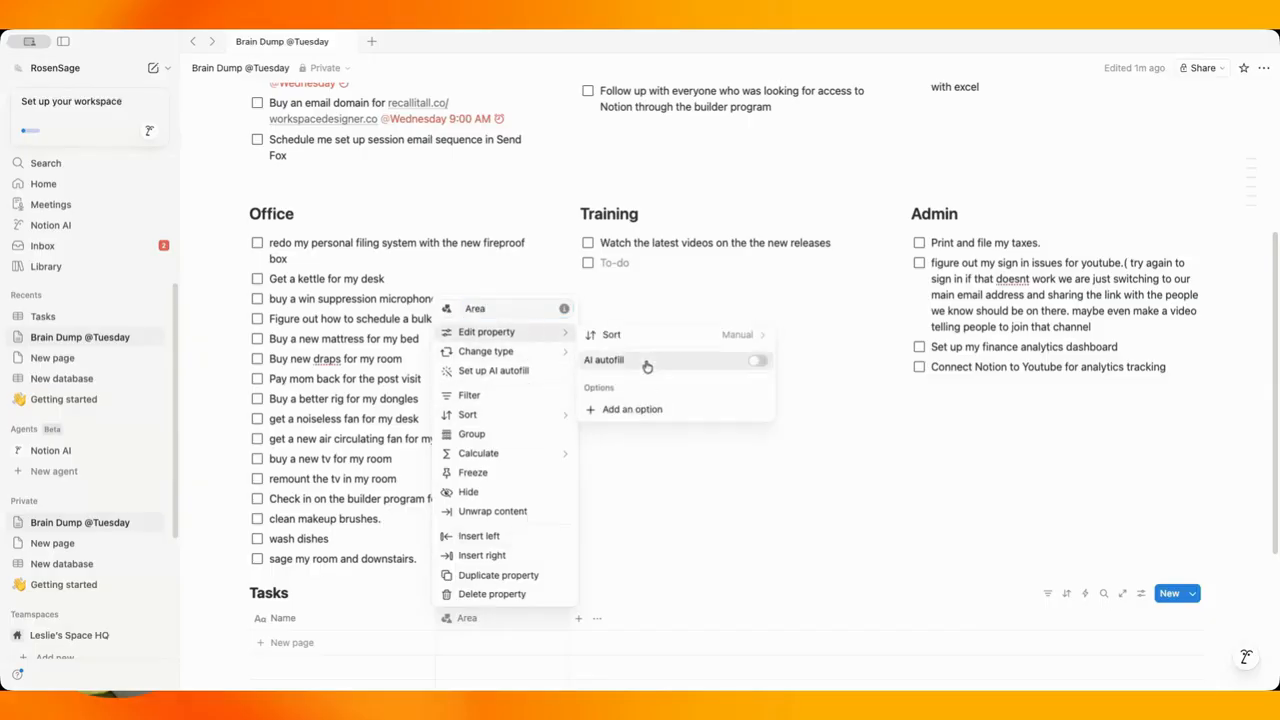
click(641, 408)
text(Office)
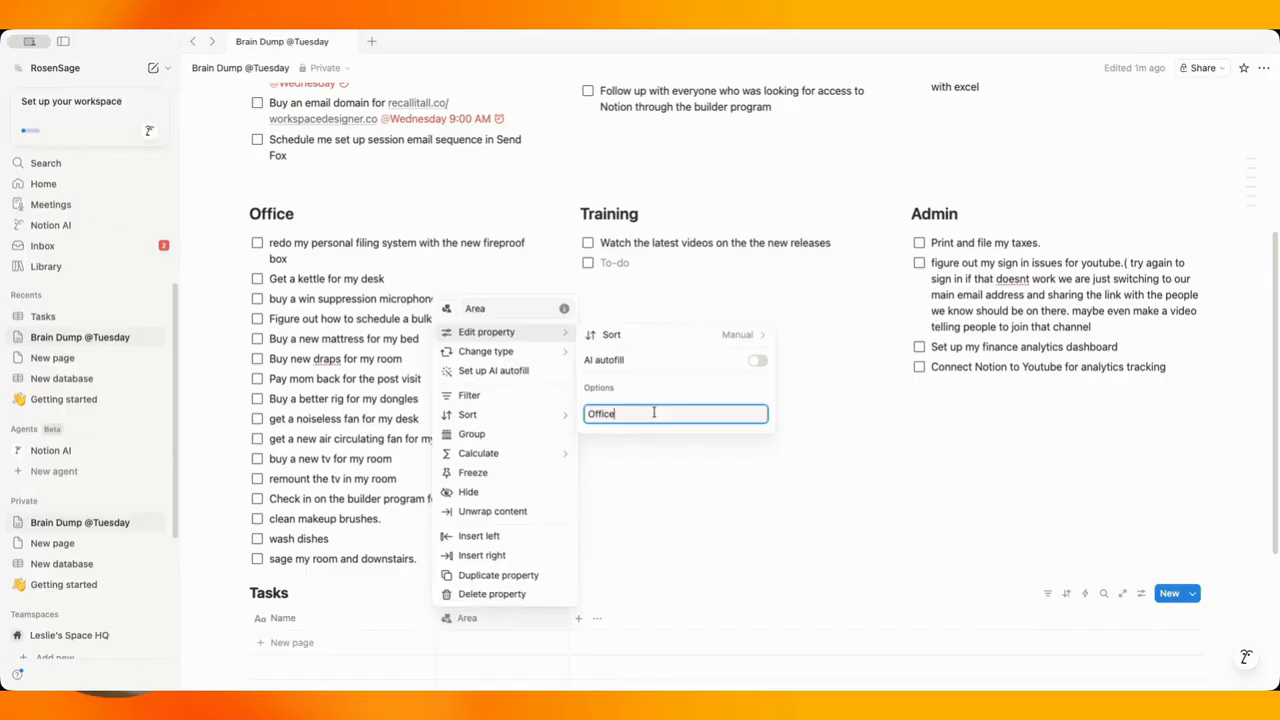
key(Return)
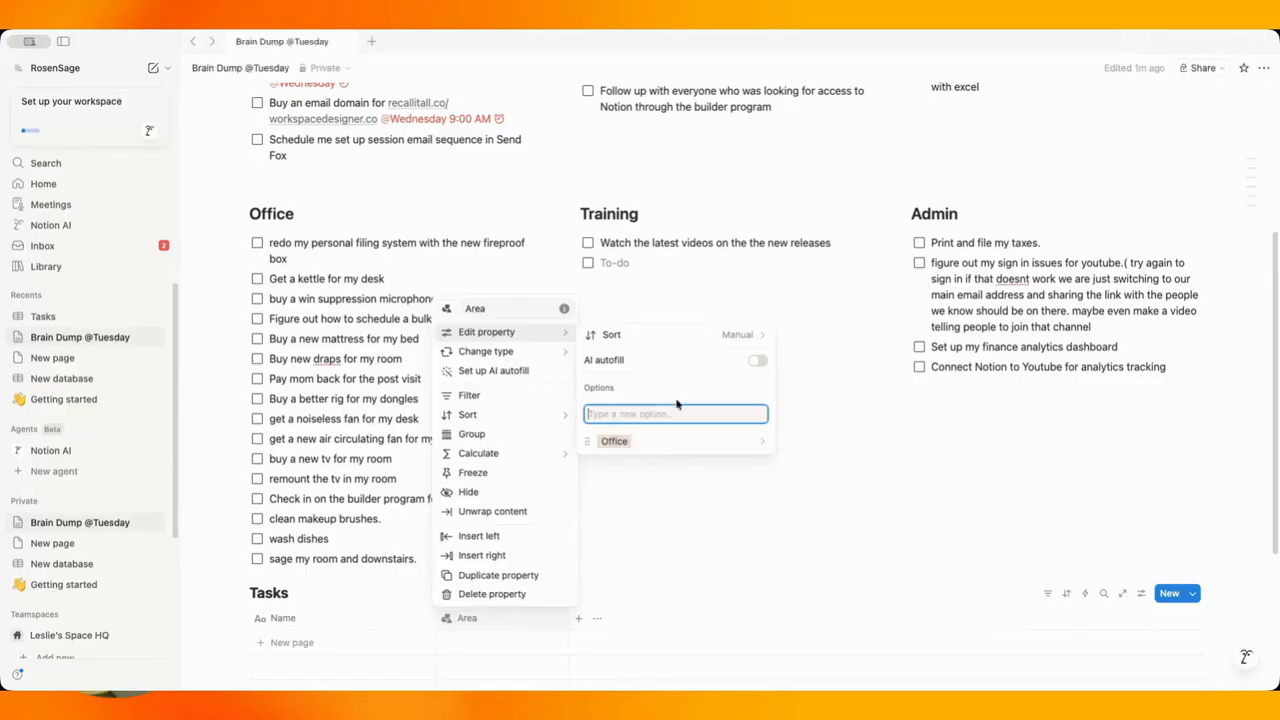
Add a new row to the Tasks database and create the Area option "Training" in it.
click(600, 212)
double_click(600, 212)
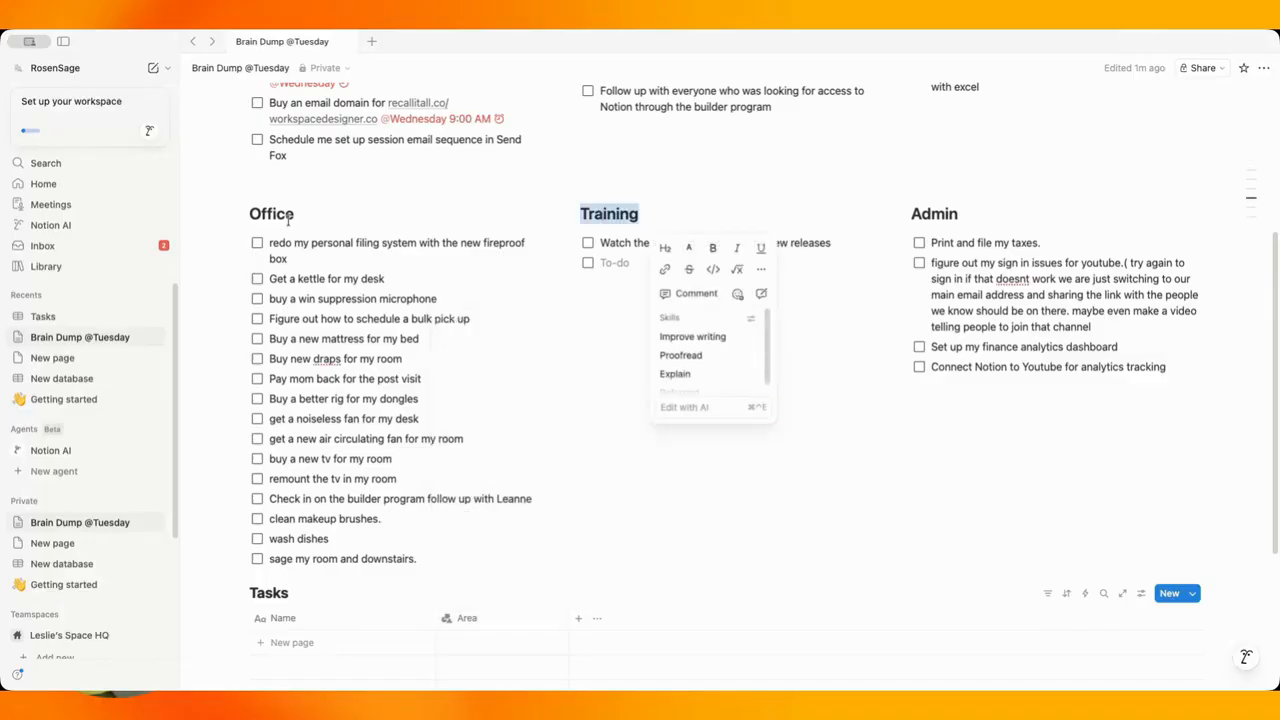
click(523, 648)
click(526, 645)
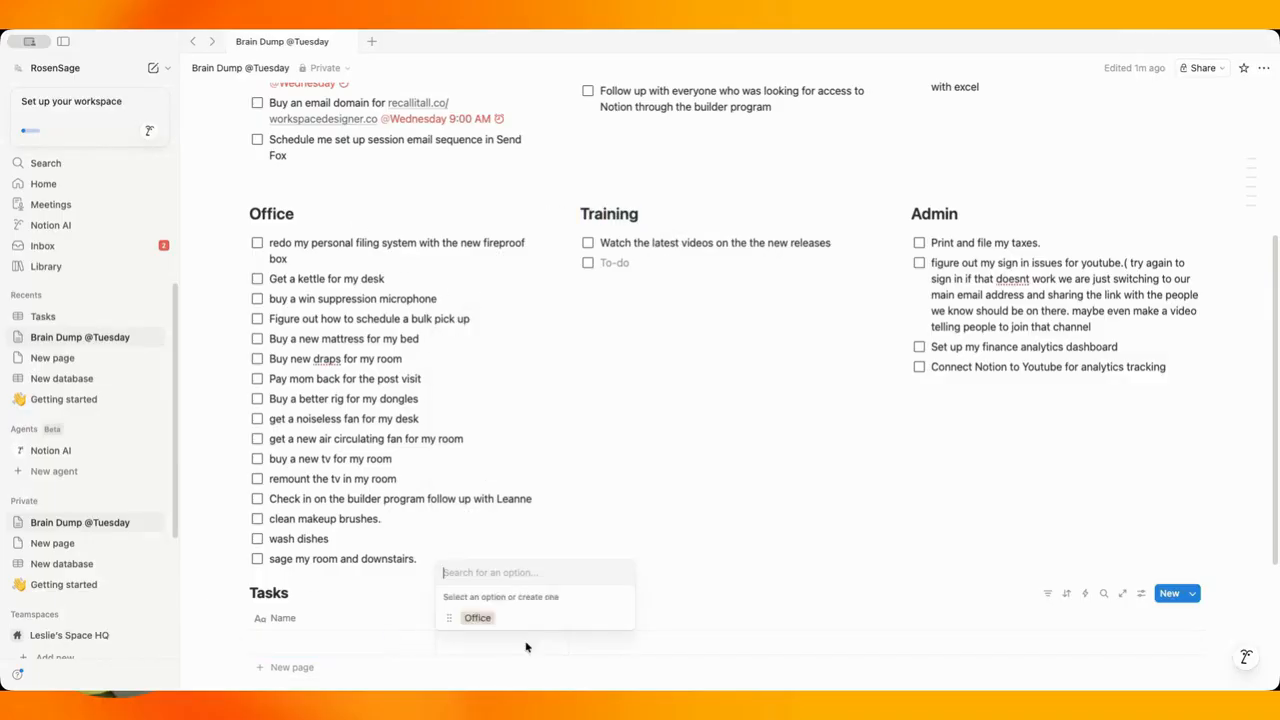
text(Training)
click(520, 618)
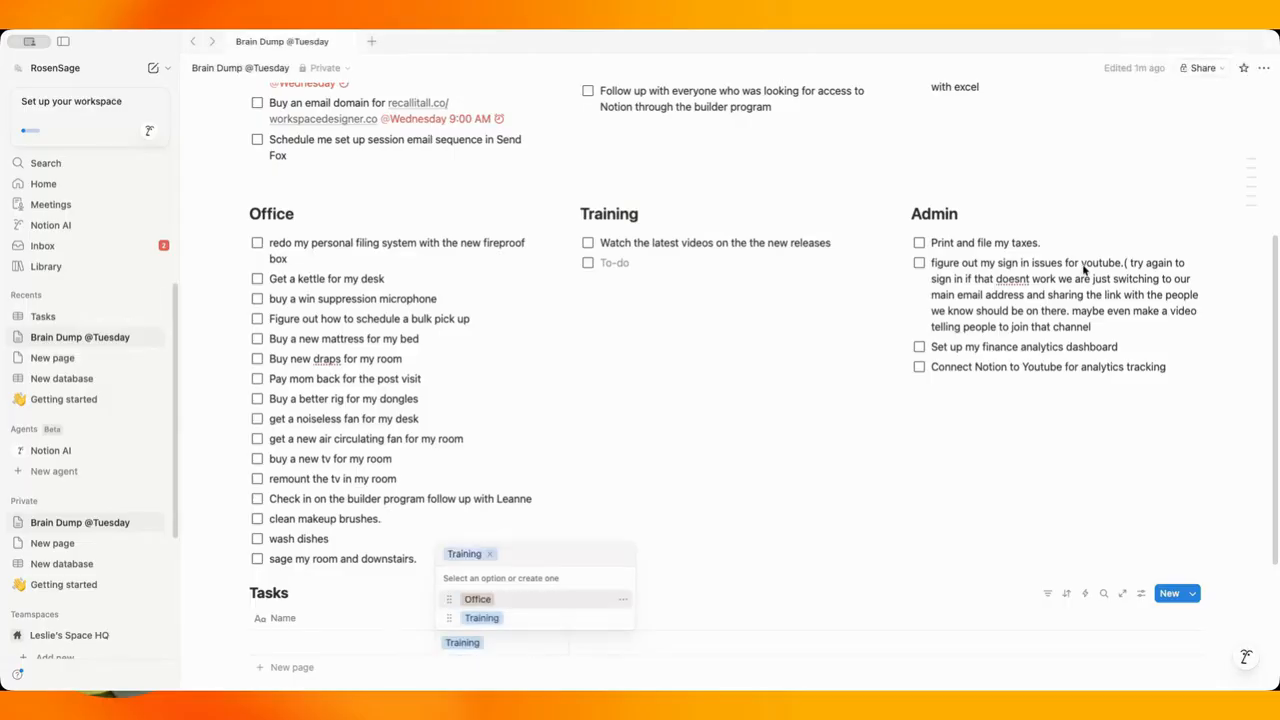
Create the Area option "Admin" in the same Tasks row, matching the Admin list heading.
click(978, 216)
double_click(978, 216)
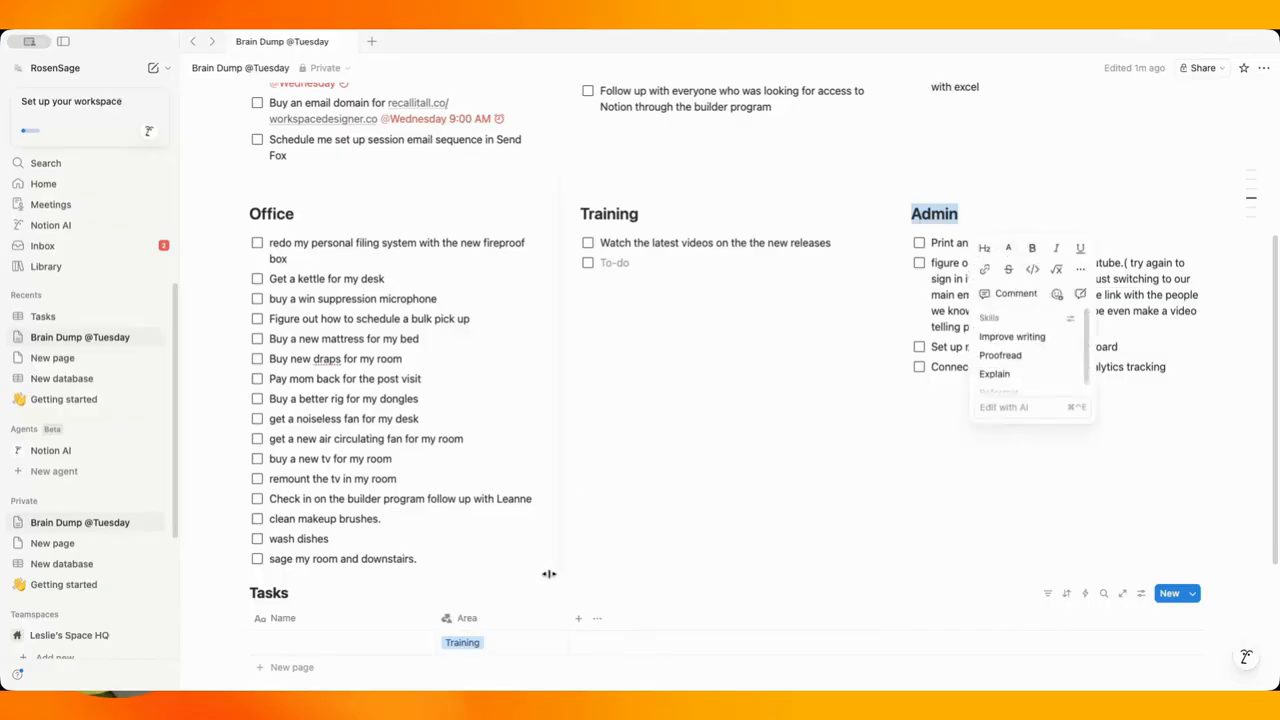
click(523, 624)
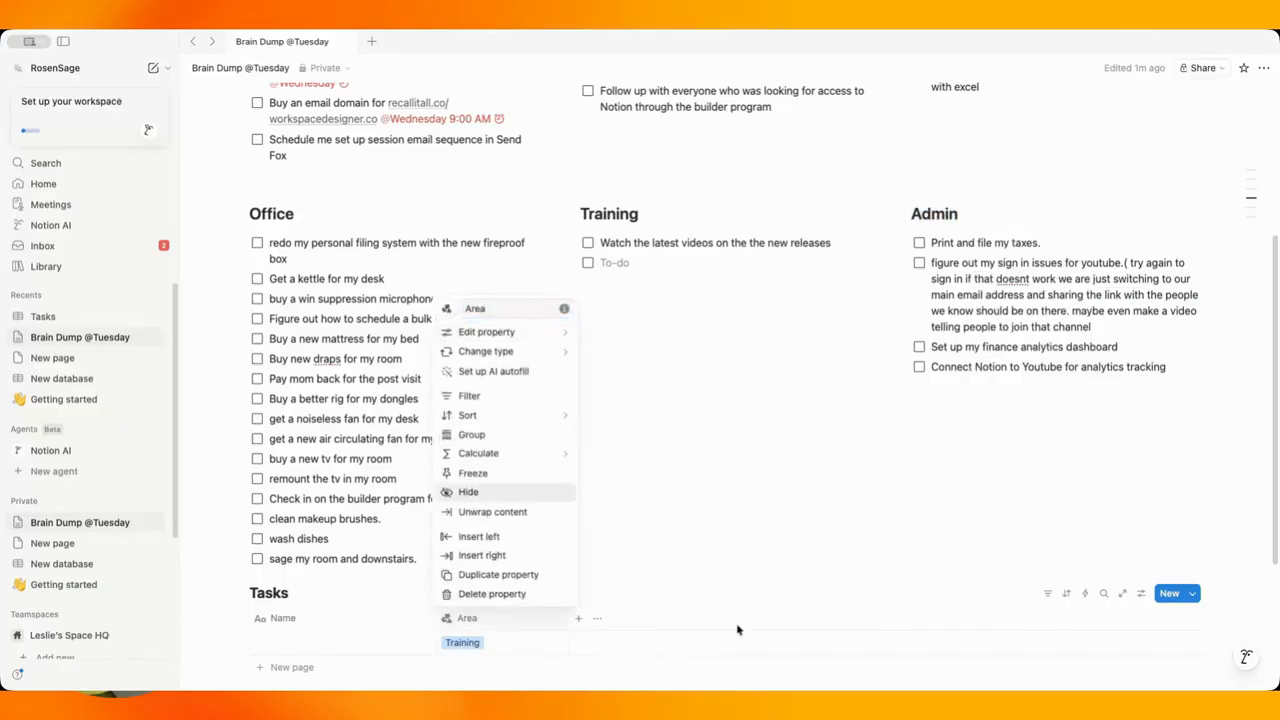
click(737, 628)
click(497, 648)
text(Admin)
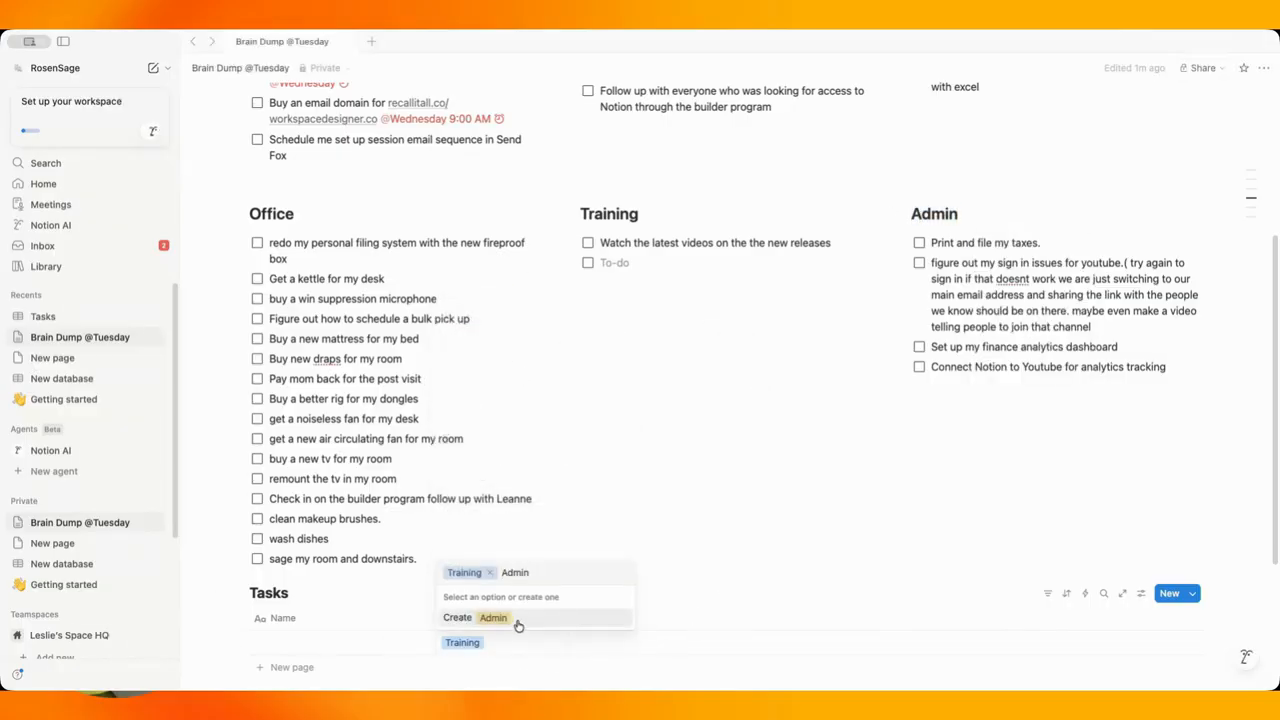
click(517, 620)
click(990, 484)
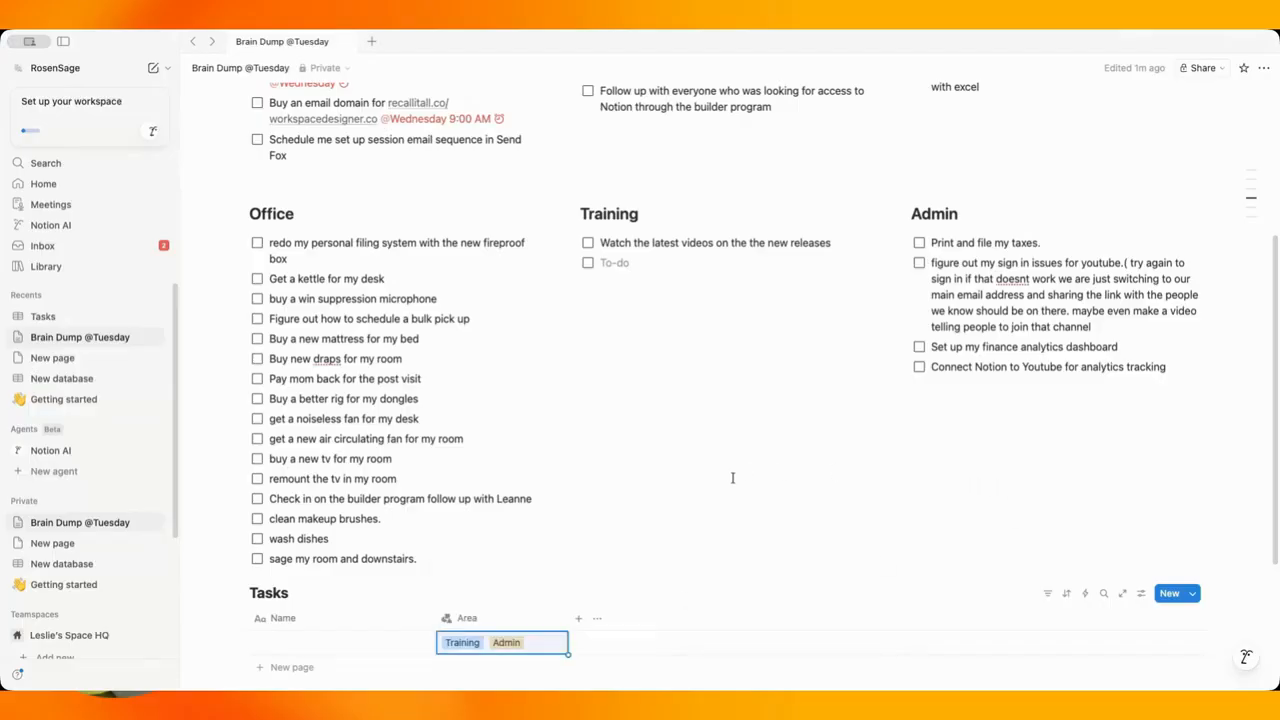
Copy the "Templates" list heading and create an Area option from it in the Tasks row.
click(535, 645)
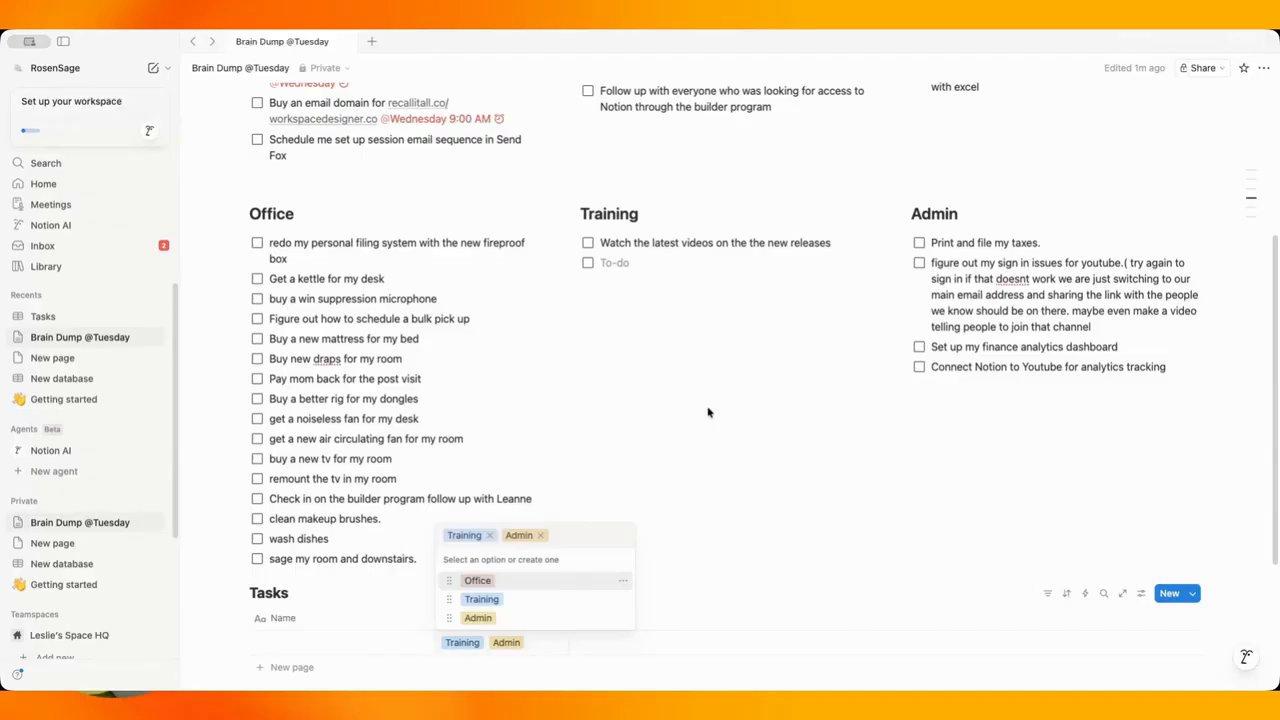
key(Escape)
scroll(620, 556, up, 5)
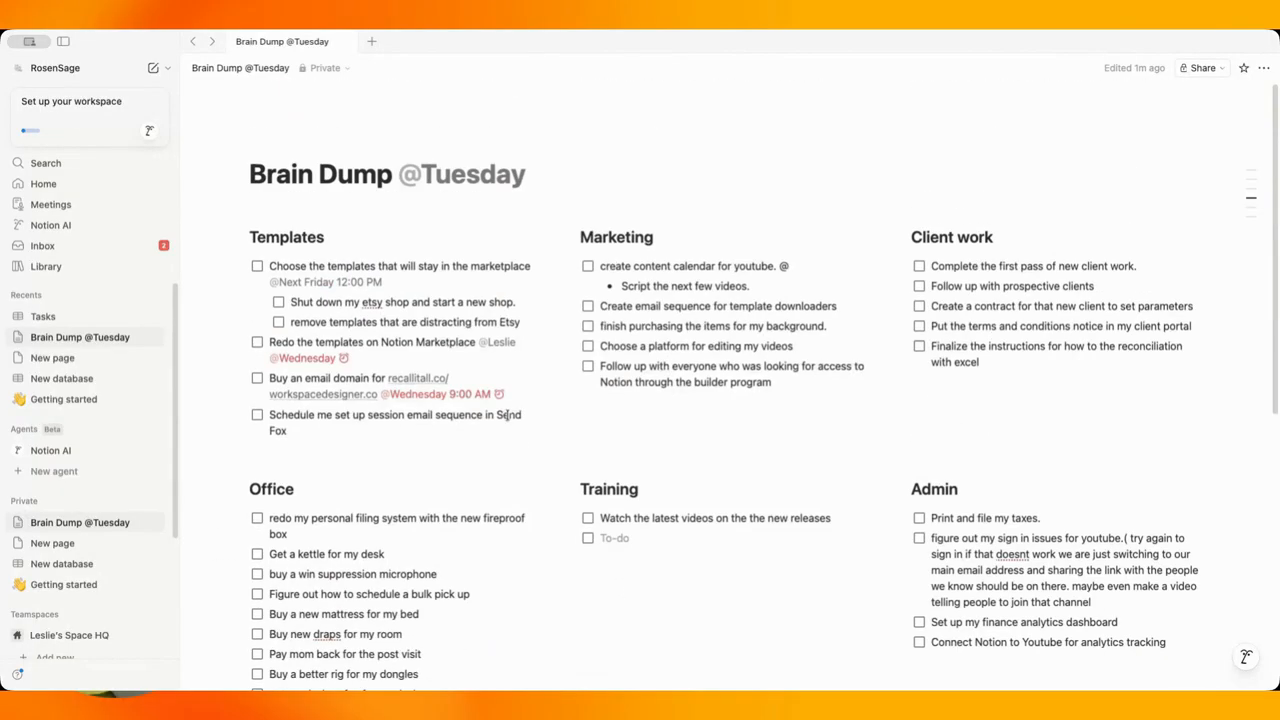
double_click(283, 233)
key(ctrl+c)
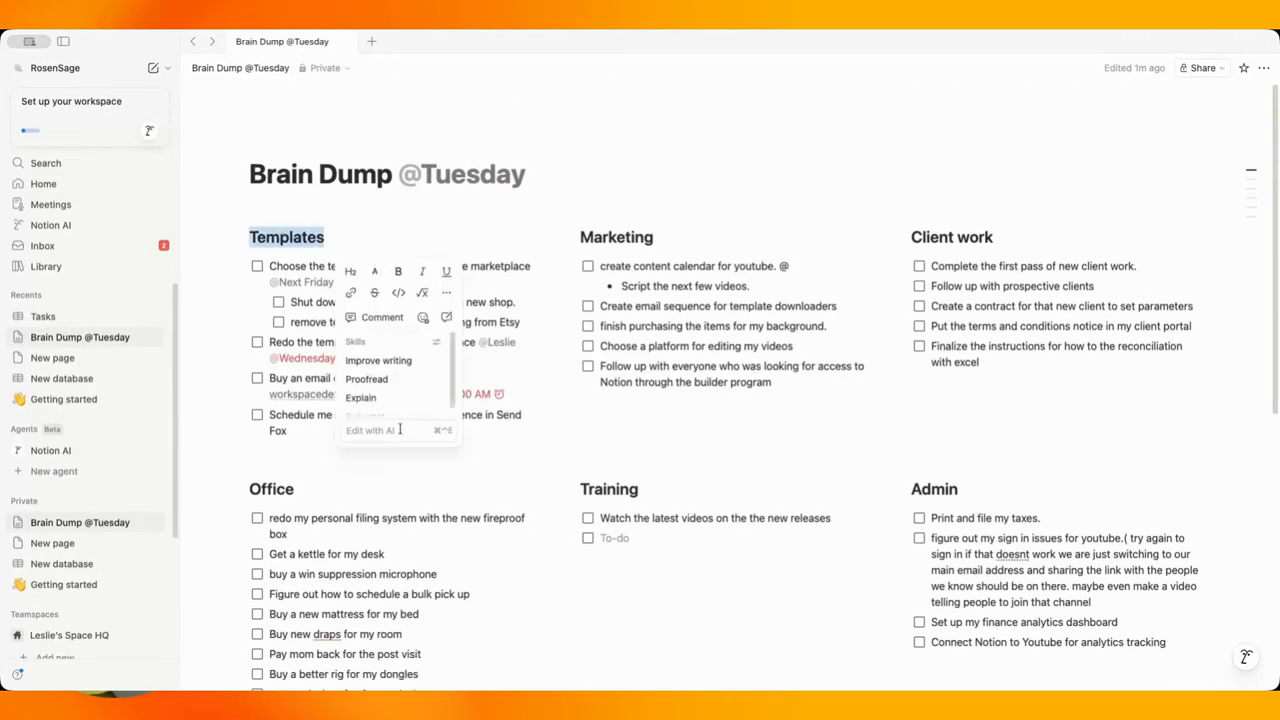
scroll(534, 503, down, 9)
click(535, 455)
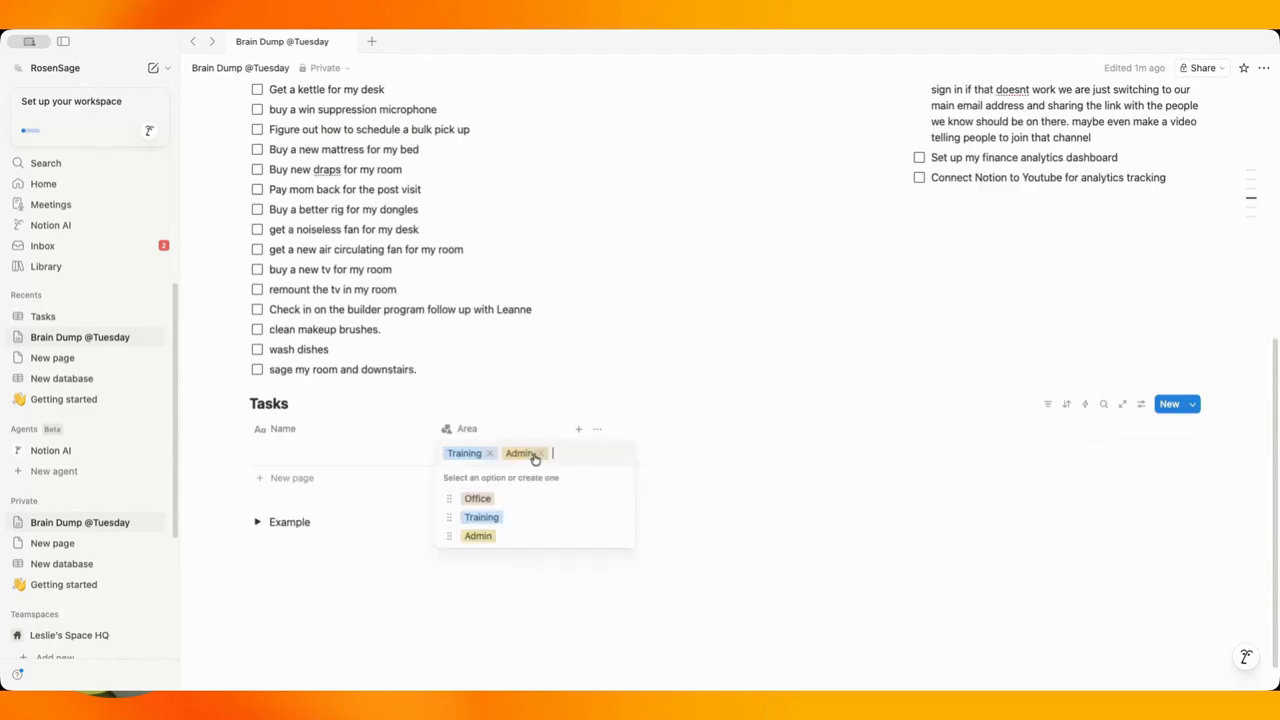
key(ctrl+v)
click(549, 500)
click(624, 259)
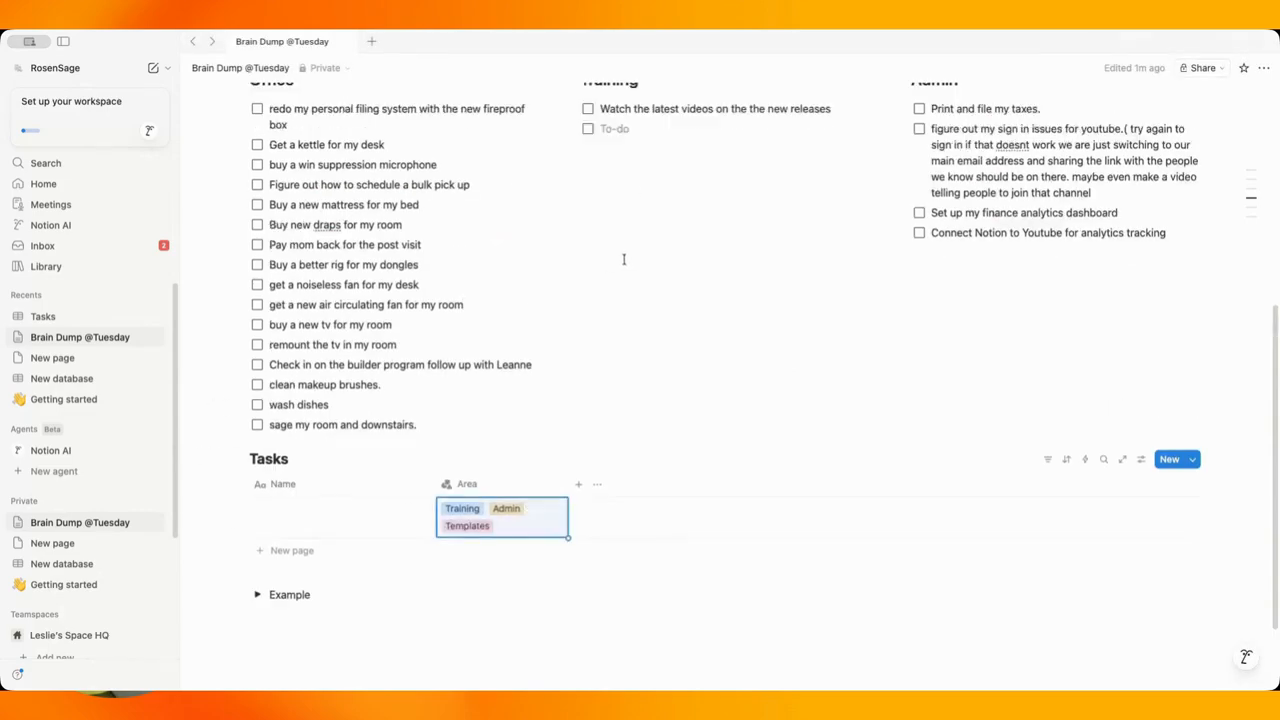
Copy the "Marketing" list heading and create an Area option from it in the Tasks row.
scroll(624, 259, up, 3)
double_click(596, 97)
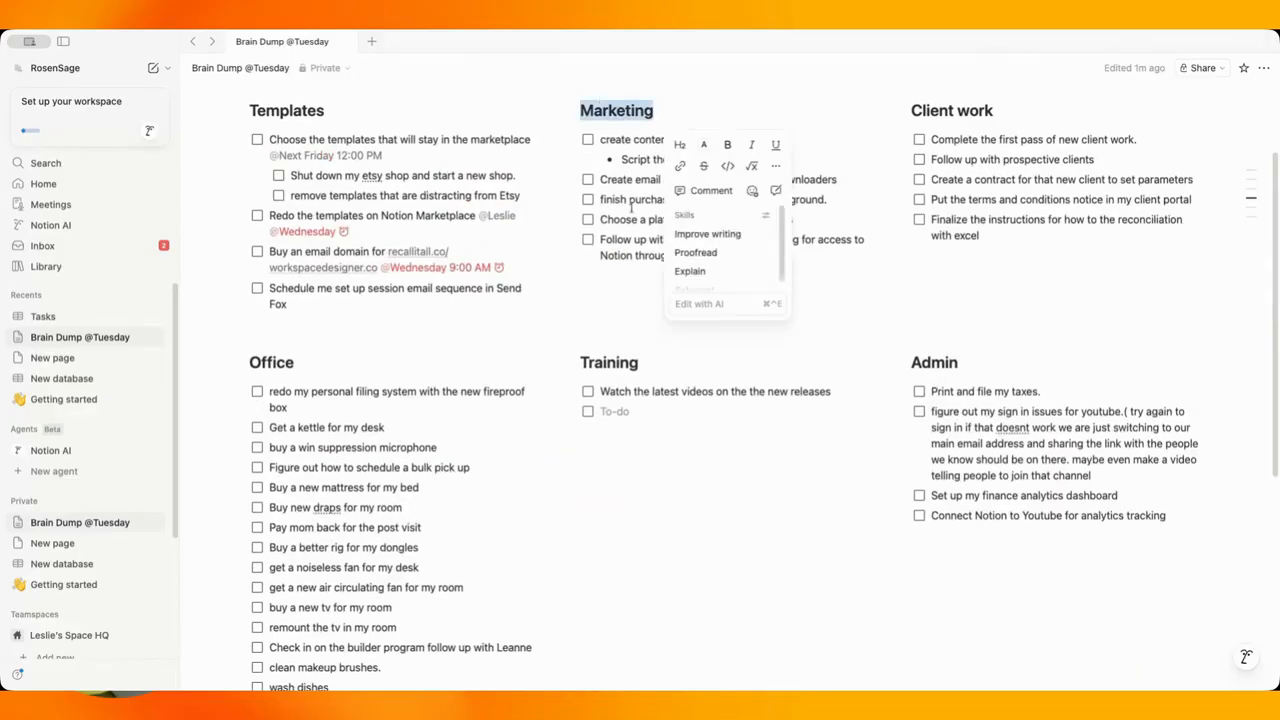
key(ctrl+c)
scroll(640, 300, down, 5)
click(549, 420)
key(ctrl+v)
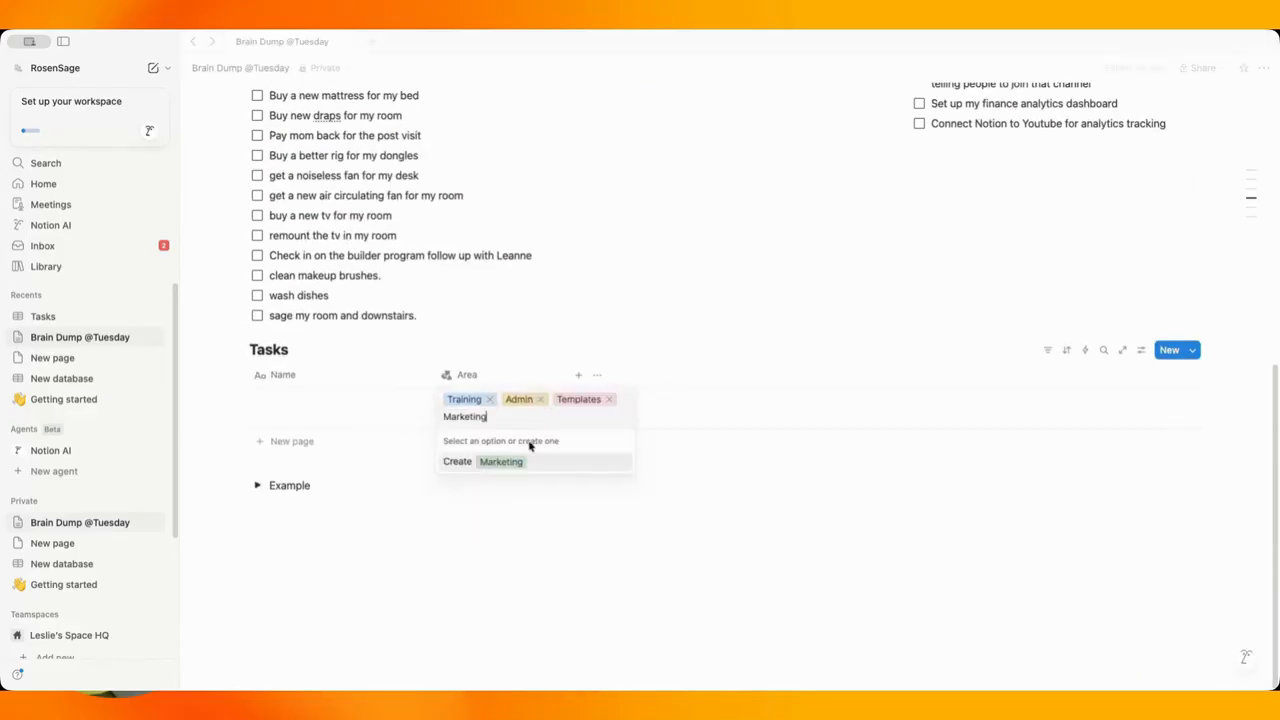
click(520, 466)
click(743, 251)
Create the Area option "Client Work" in the Tasks row for the client work list.
scroll(753, 252, up, 3)
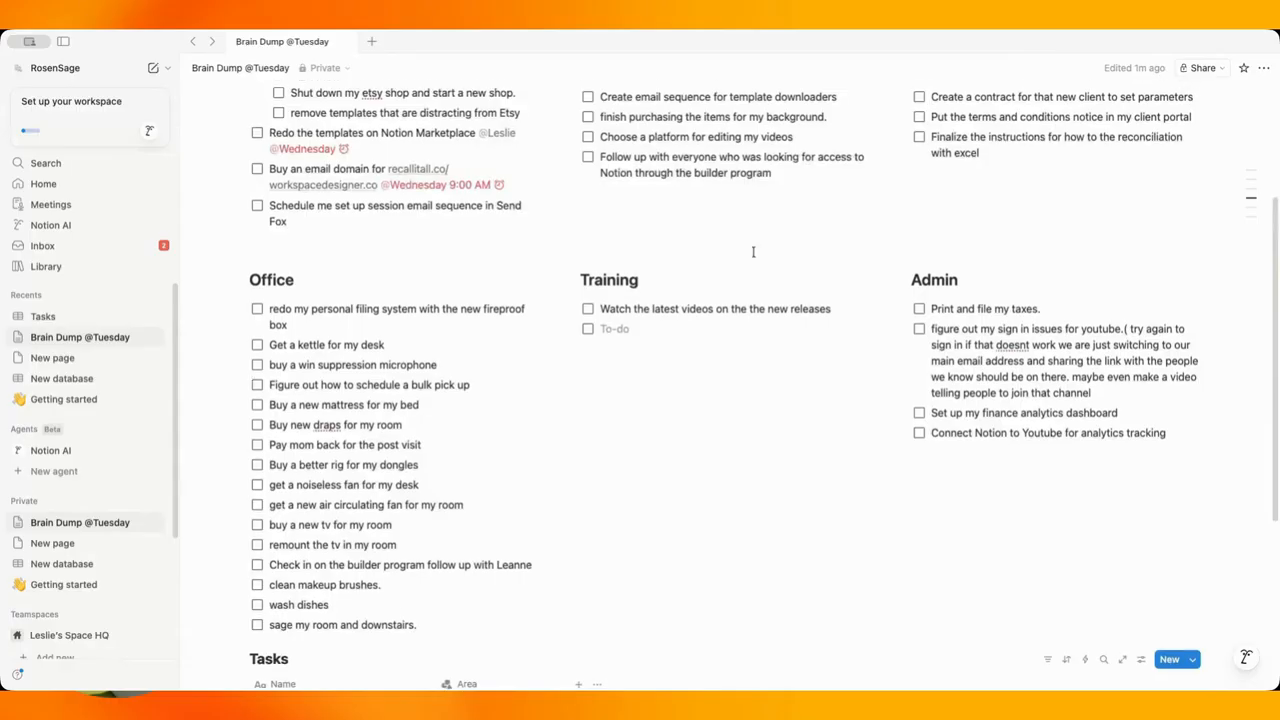
scroll(753, 252, up, 2)
double_click(935, 180)
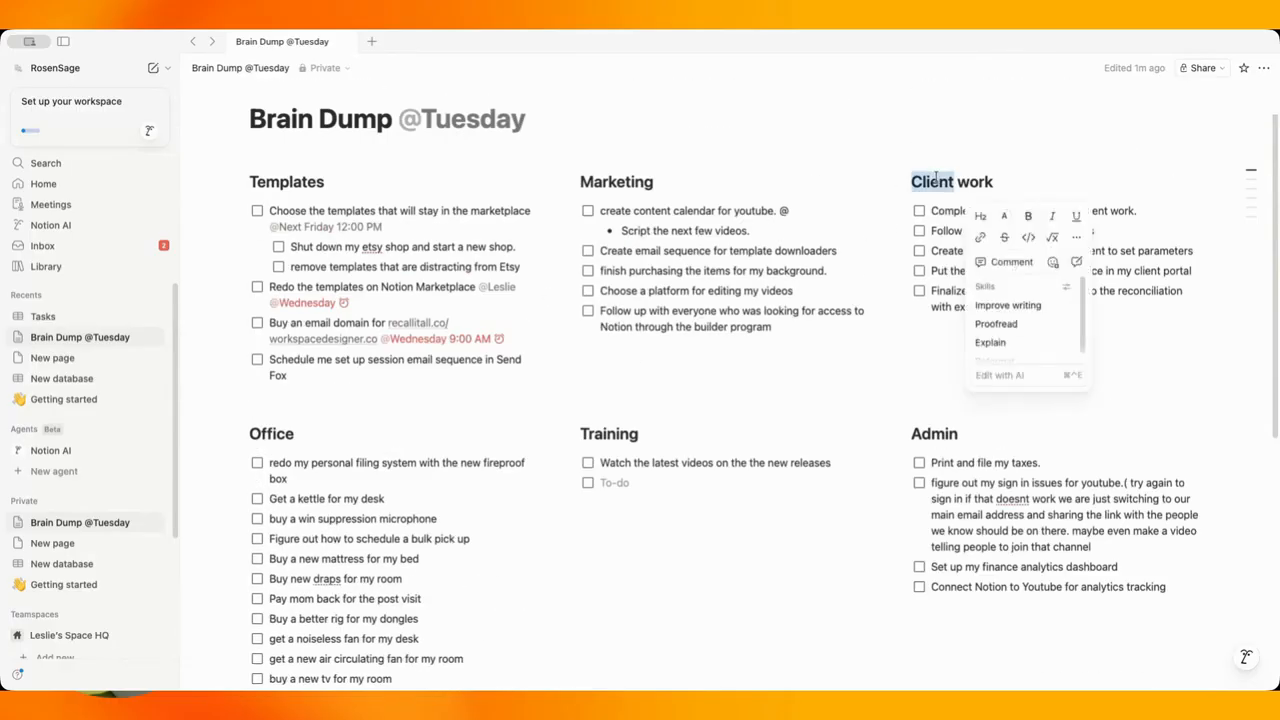
drag(952, 181, 961, 181)
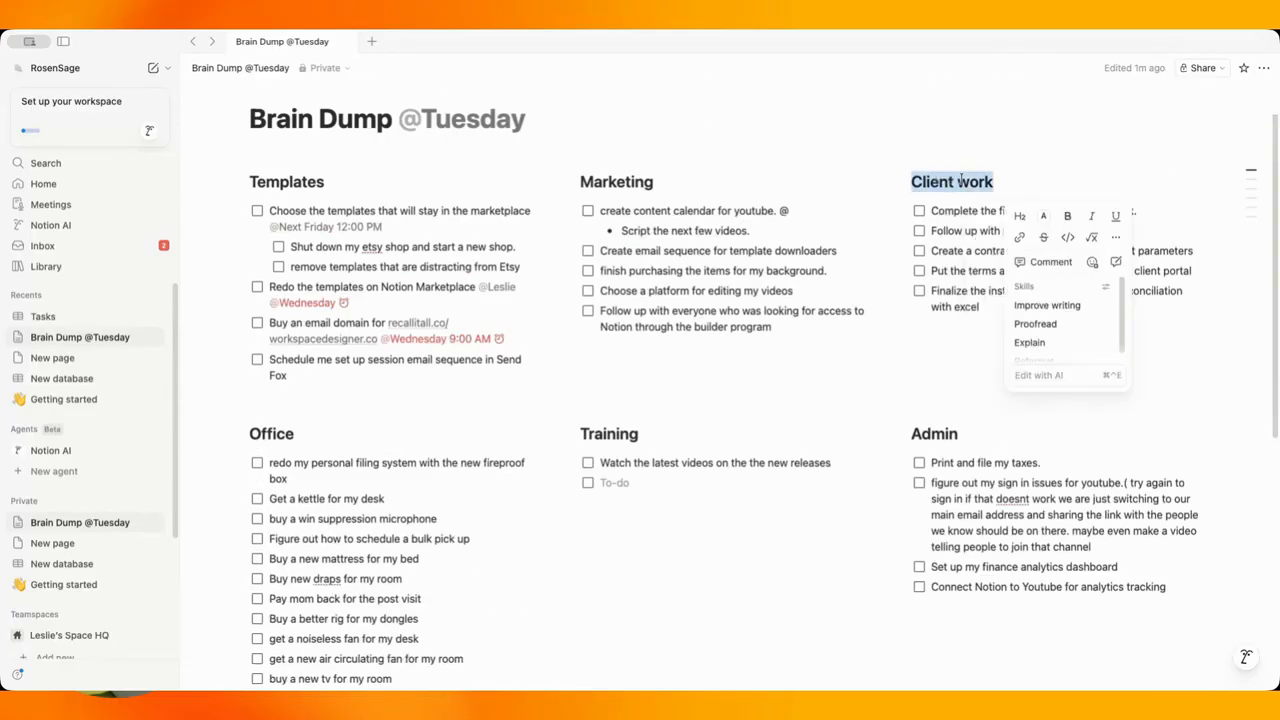
click(661, 512)
scroll(650, 525, down, 3)
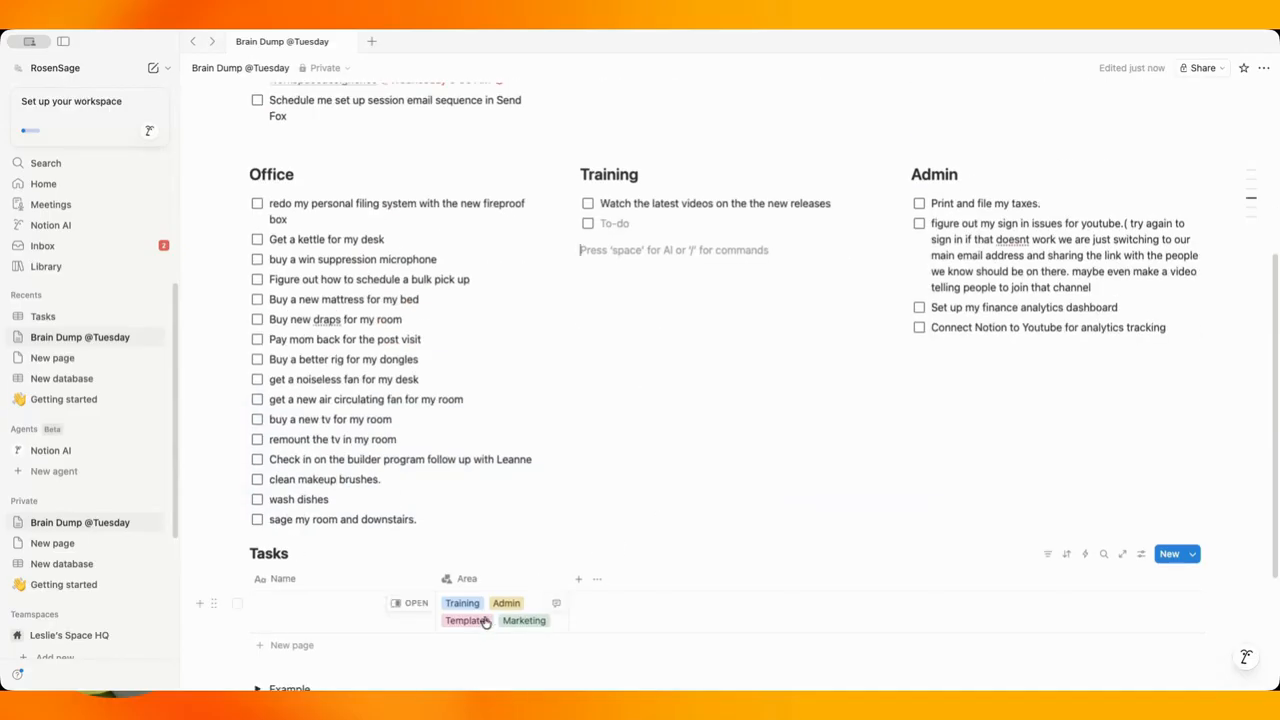
click(528, 609)
text(Cli)
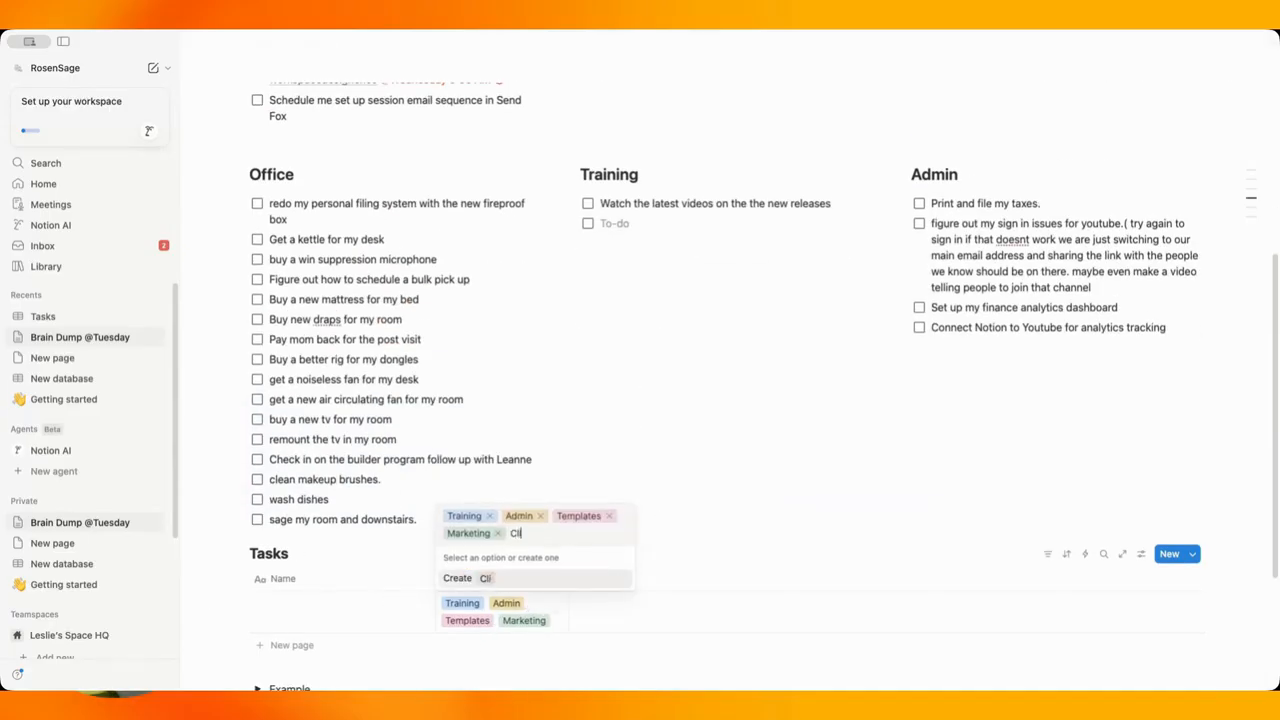
text(ent Work)
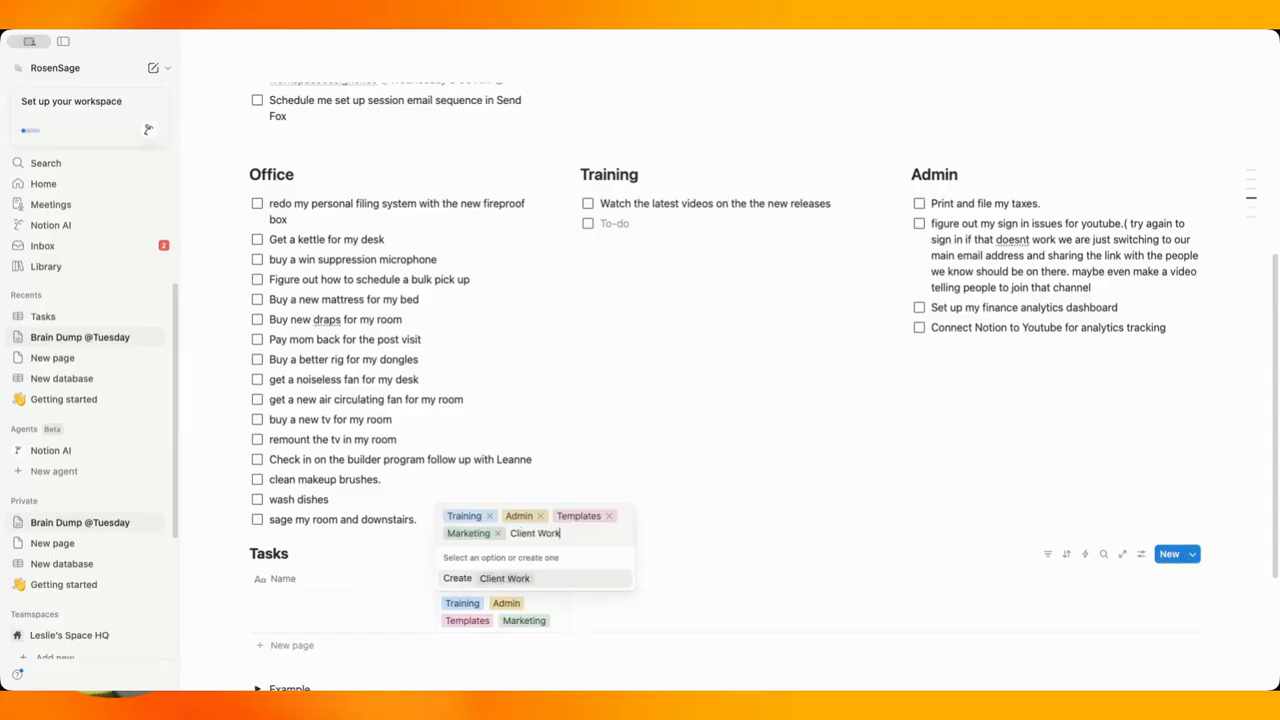
click(571, 580)
click(778, 478)
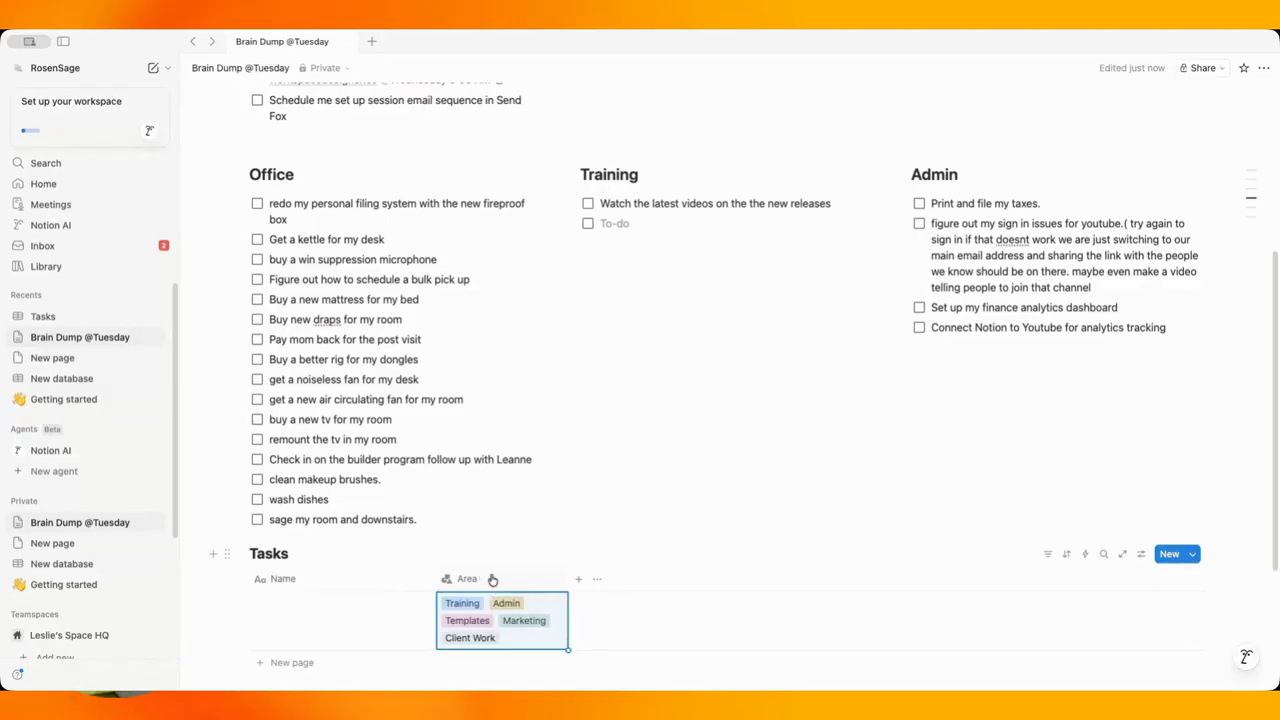
Add a Date property and a Status property to the Tasks database.
click(576, 580)
click(745, 521)
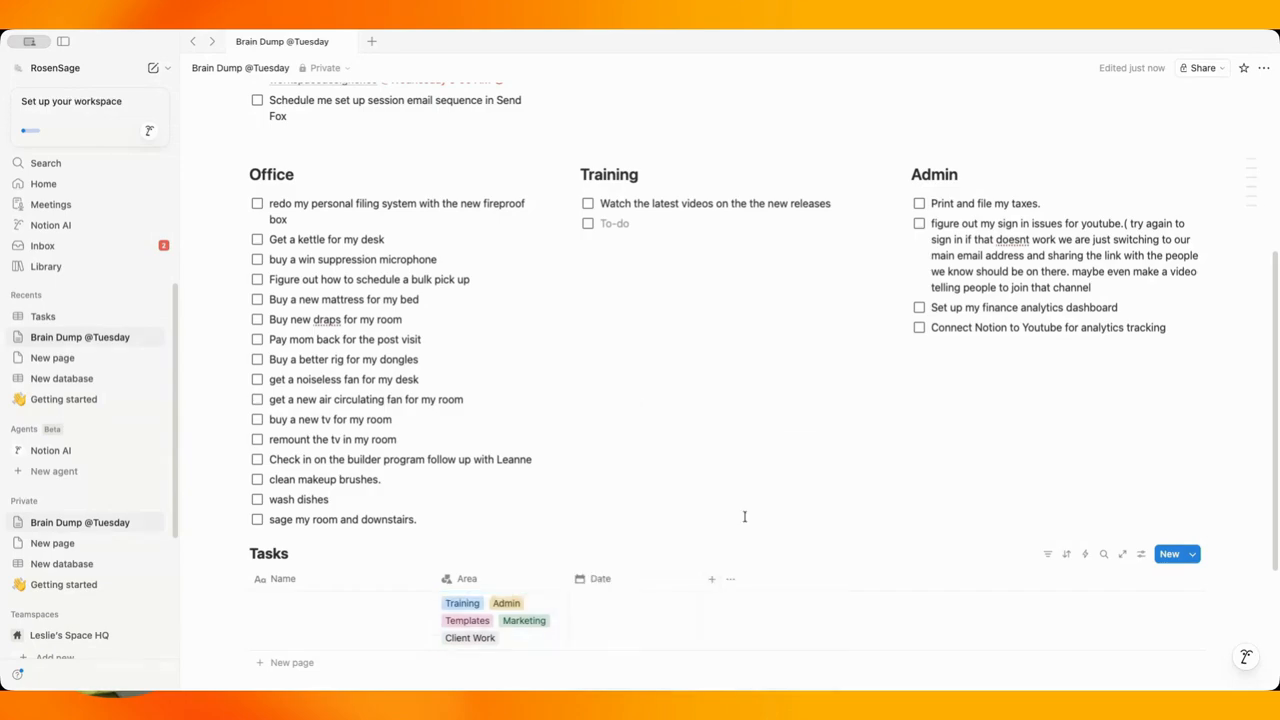
click(706, 578)
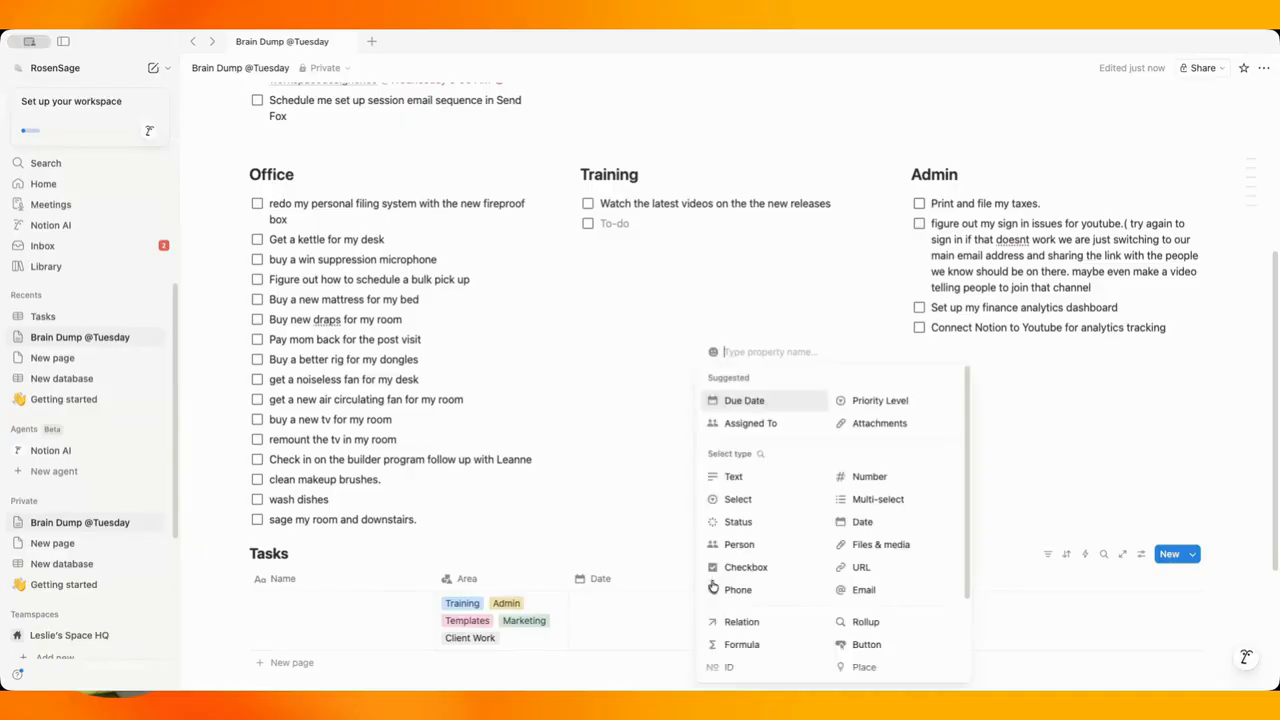
click(749, 524)
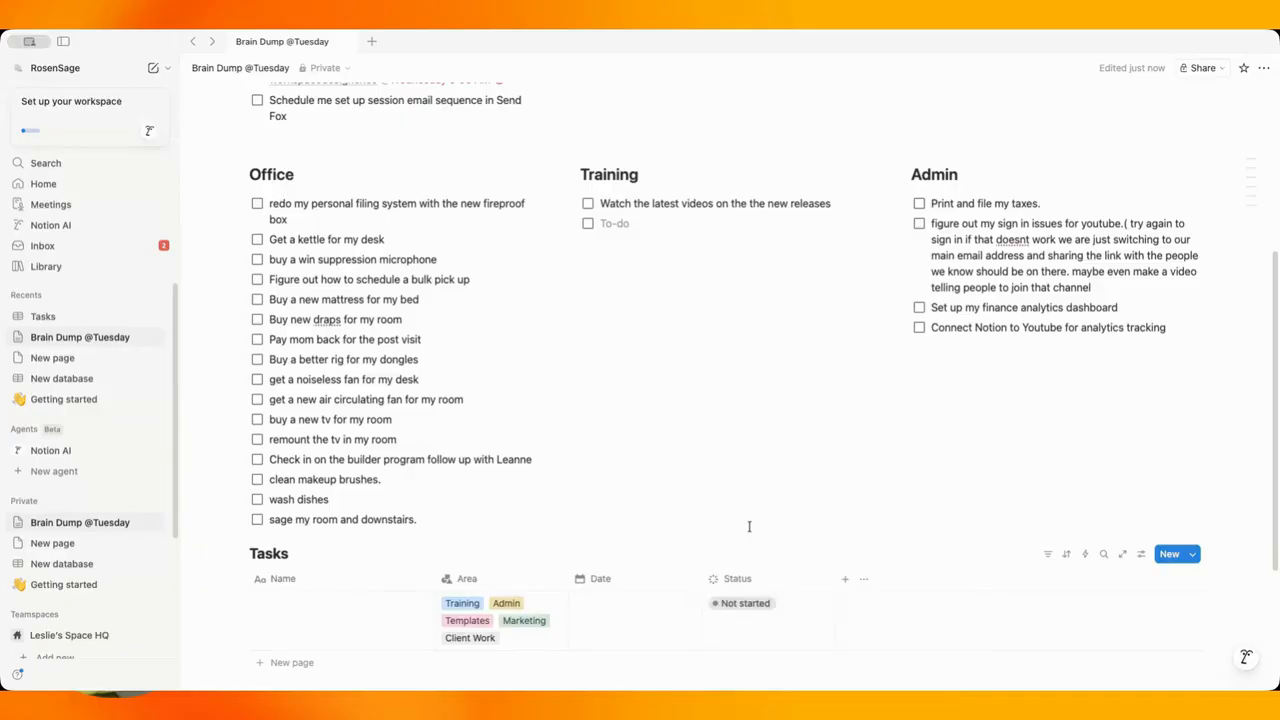
Open the Status property's settings and examine its To-do, In progress and Complete option groups.
click(798, 619)
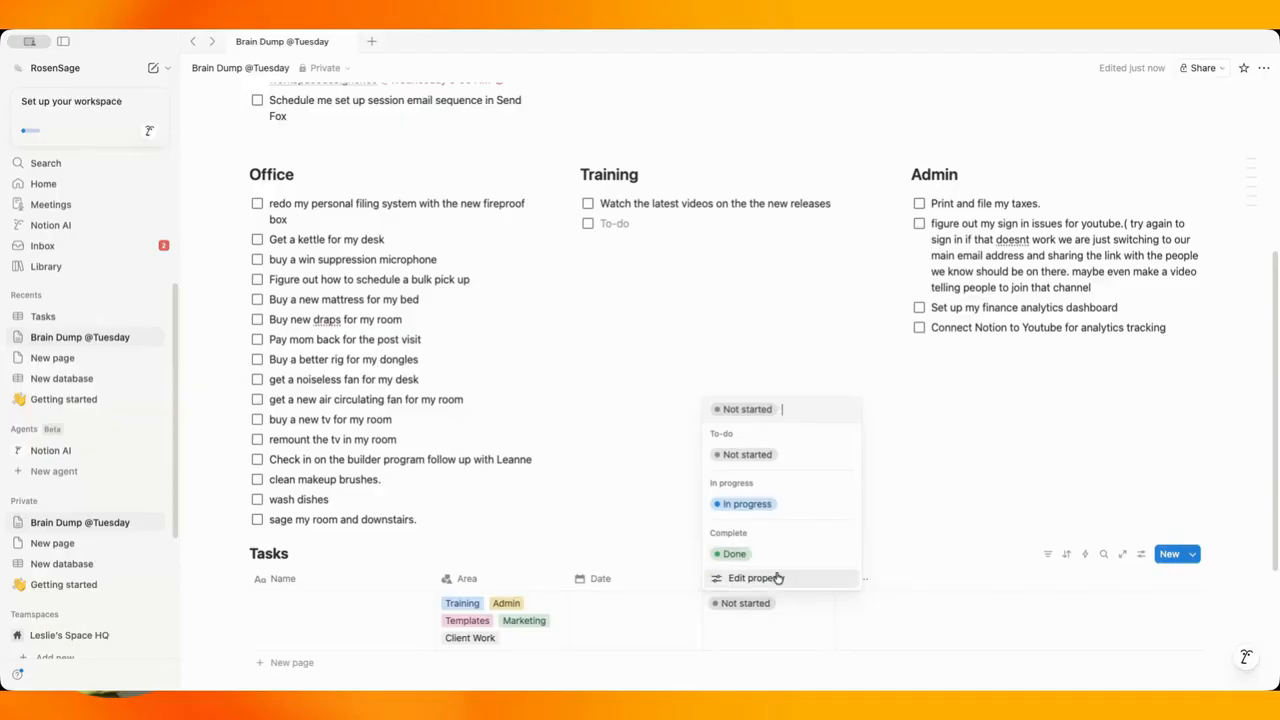
click(778, 578)
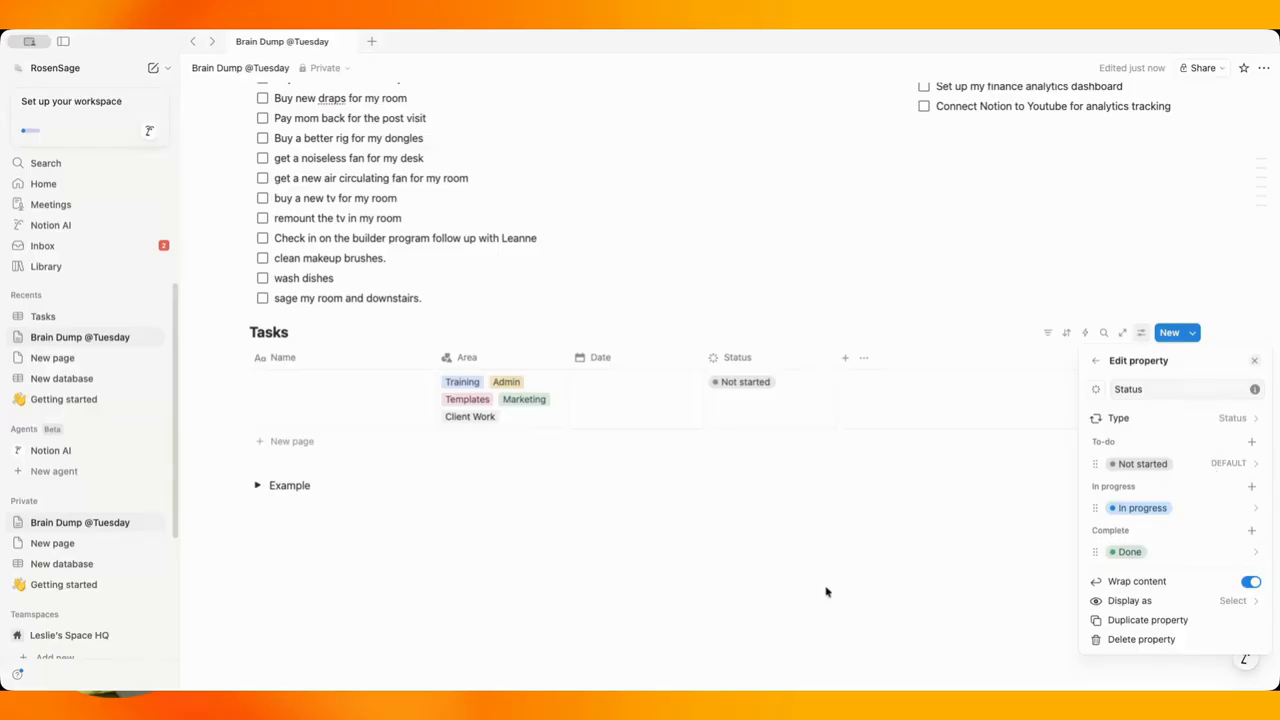
click(567, 529)
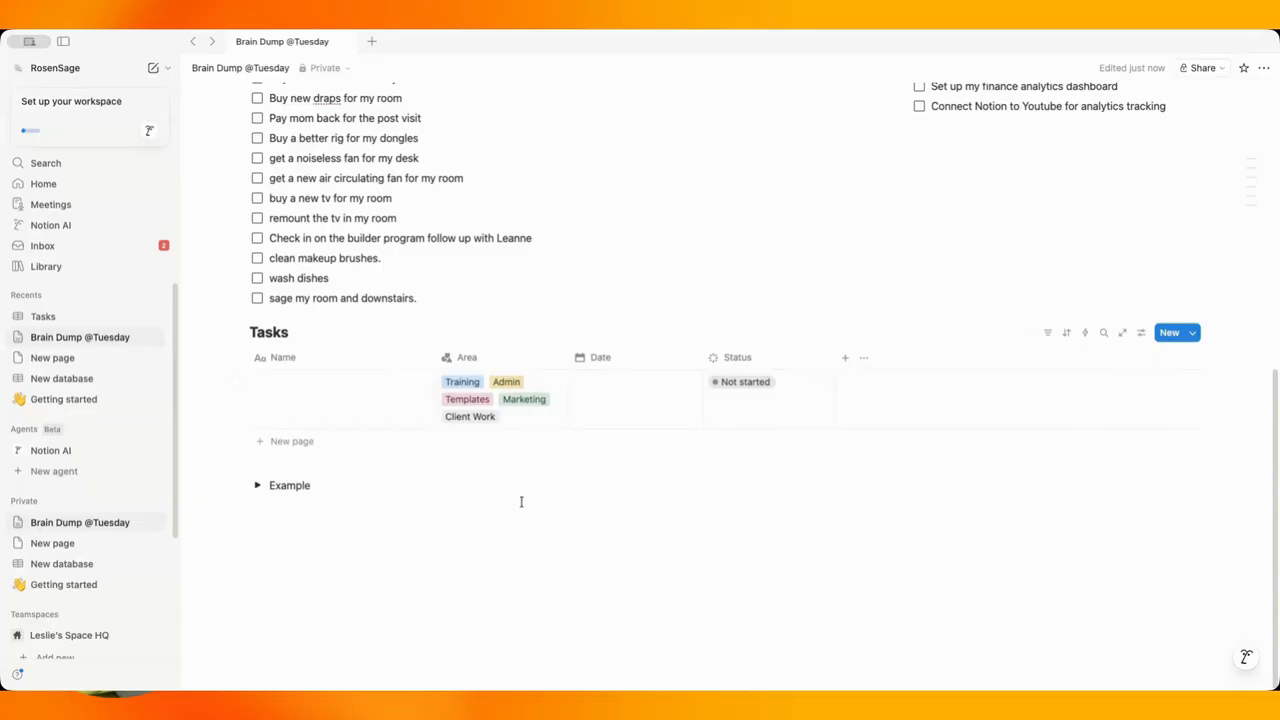
Add a Person property to the Tasks database.
scroll(782, 428, up, 1)
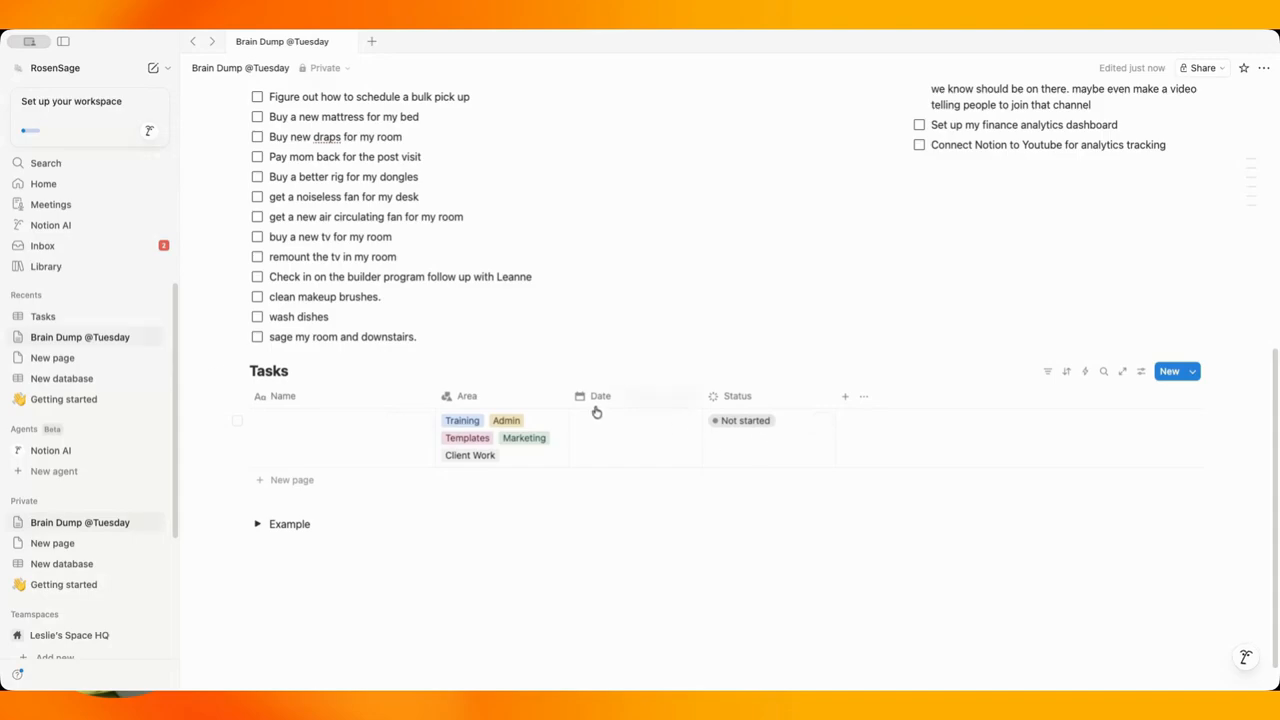
click(846, 398)
click(943, 543)
Add a Select property to the Tasks database and rename it "Priority".
click(978, 396)
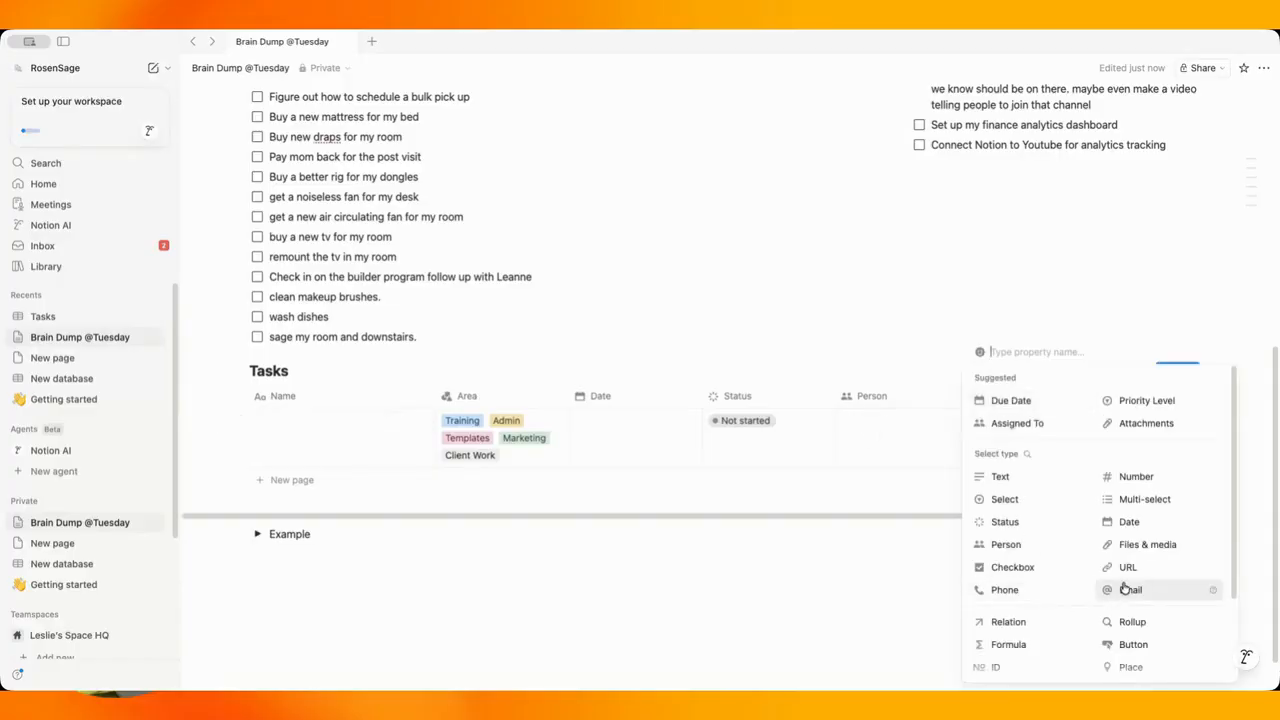
click(1025, 499)
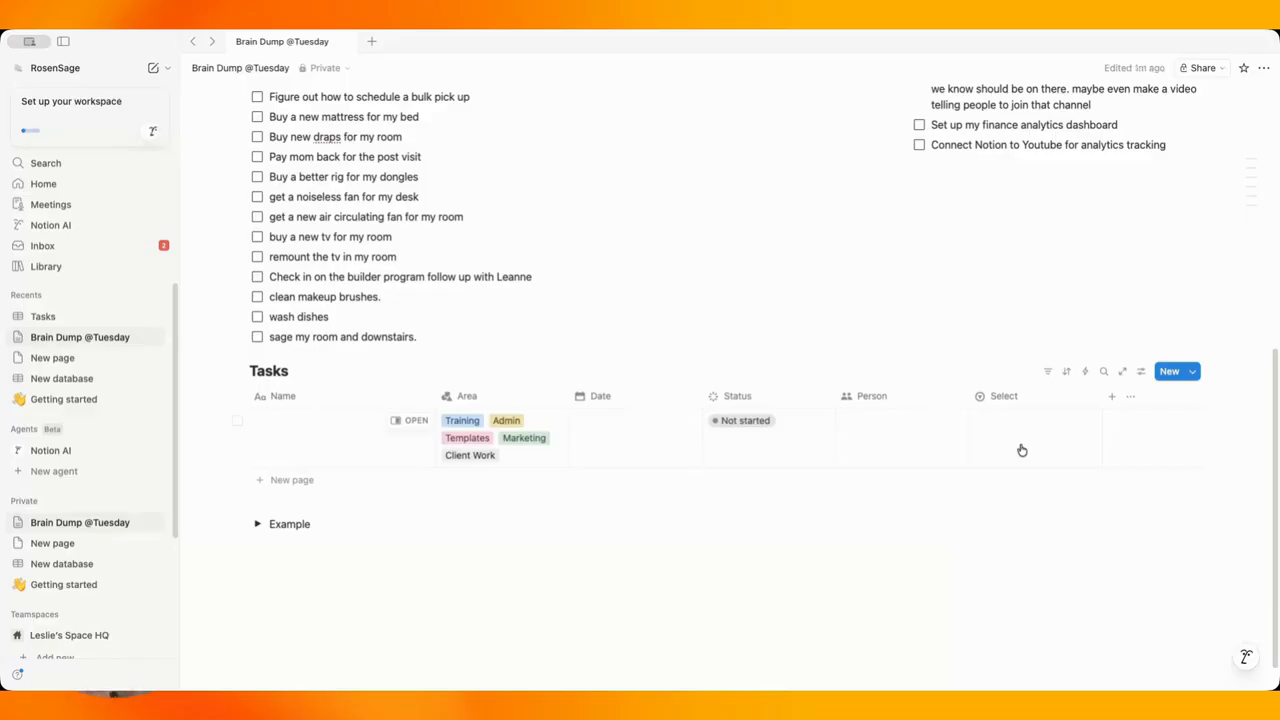
click(1022, 449)
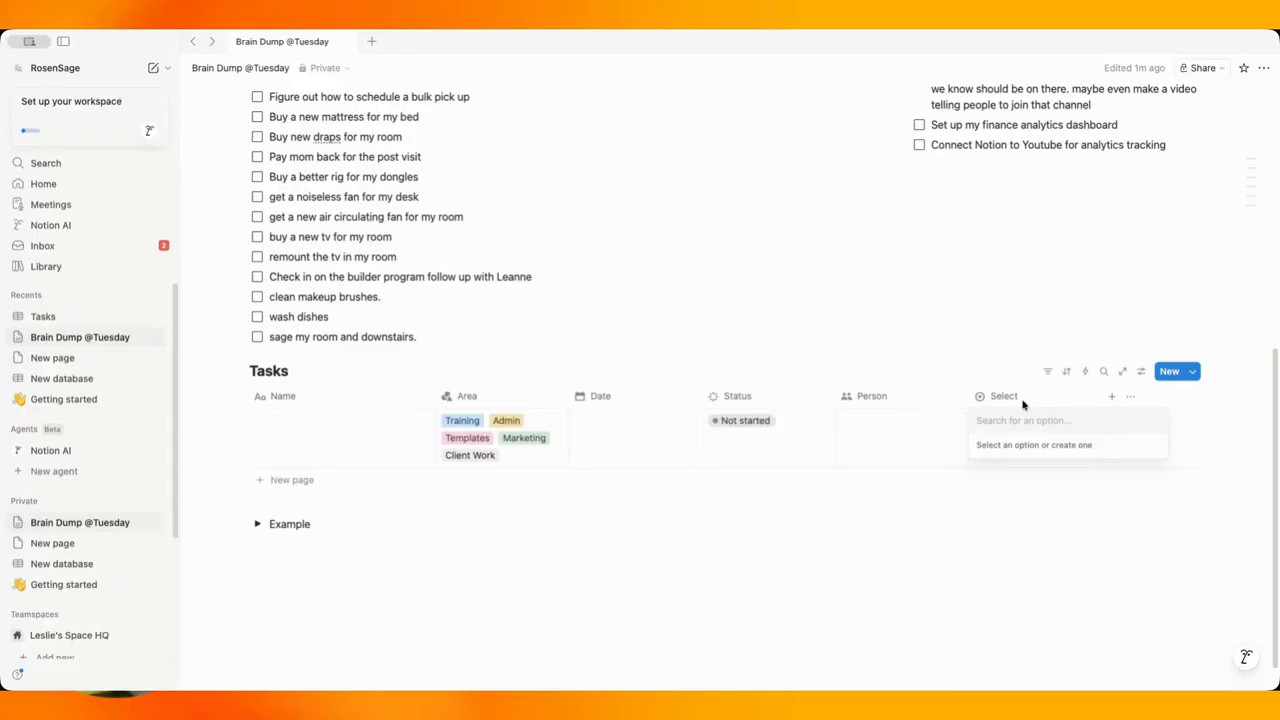
key(Escape)
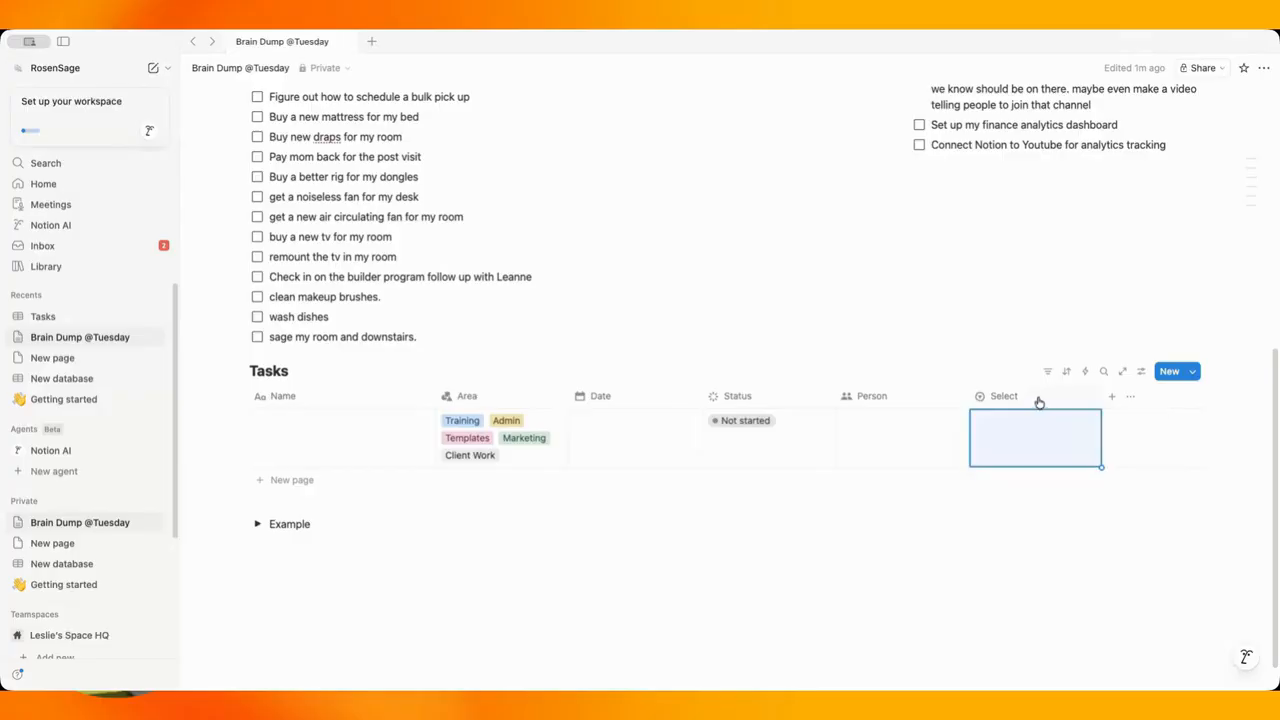
click(1039, 402)
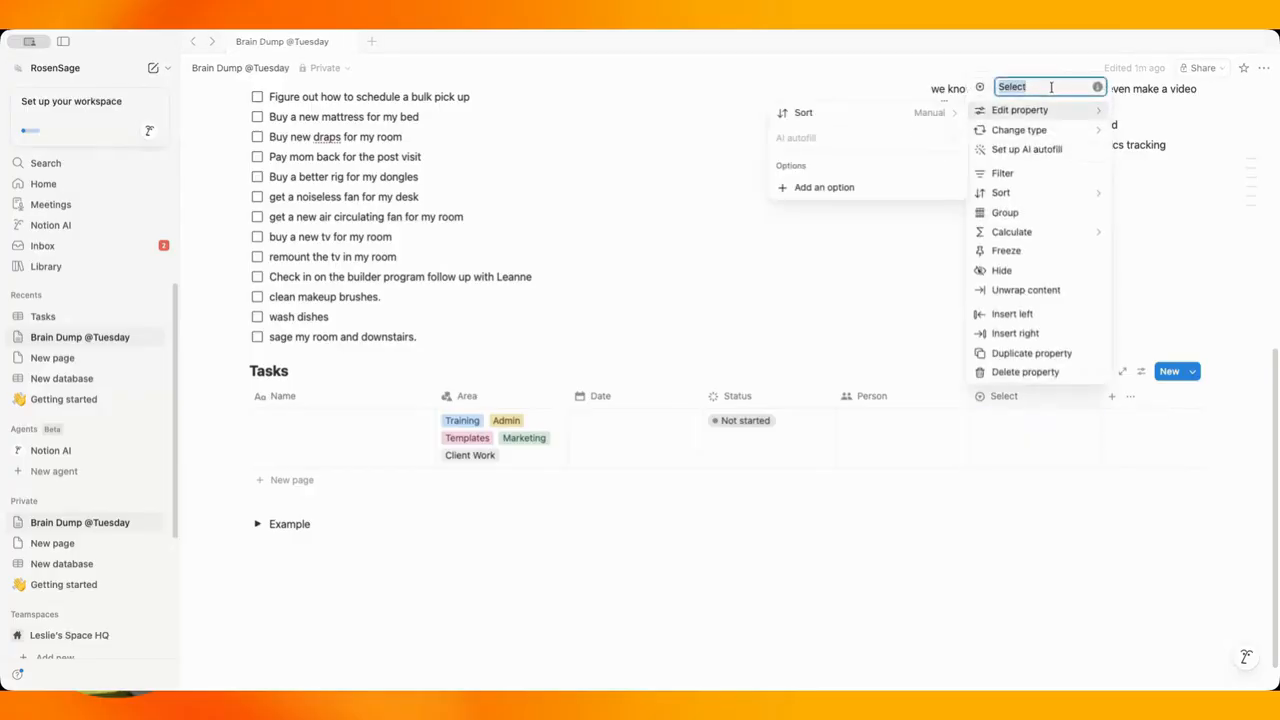
text(Priority)
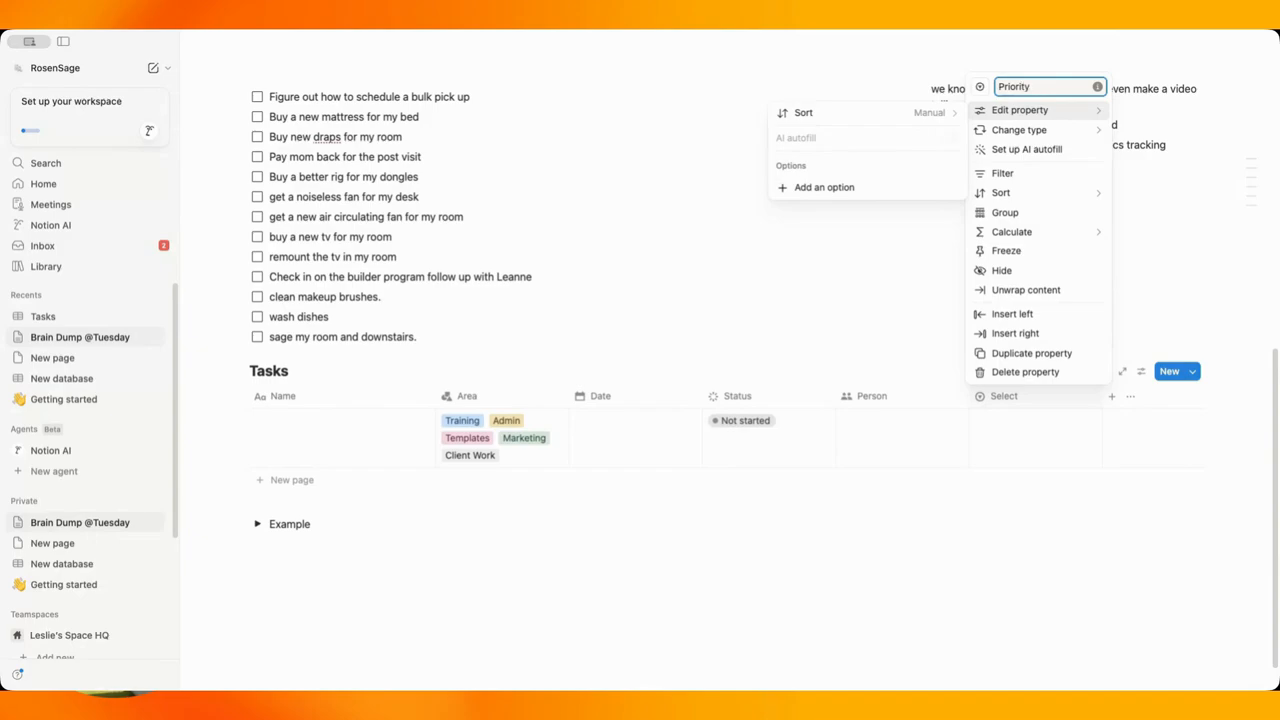
Create the Priority options High, Low and Medium and arrange them in the order High, Medium, Low.
click(871, 189)
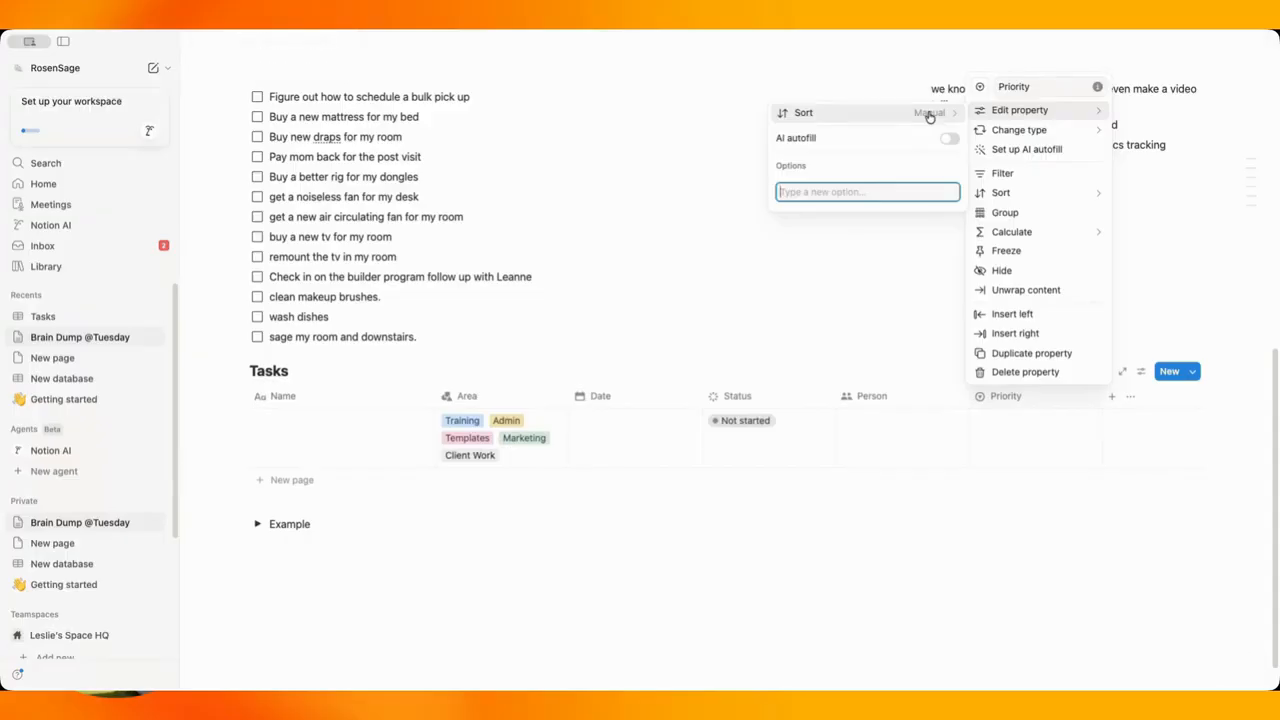
text(High)
key(Return)
text(Low)
key(Return)
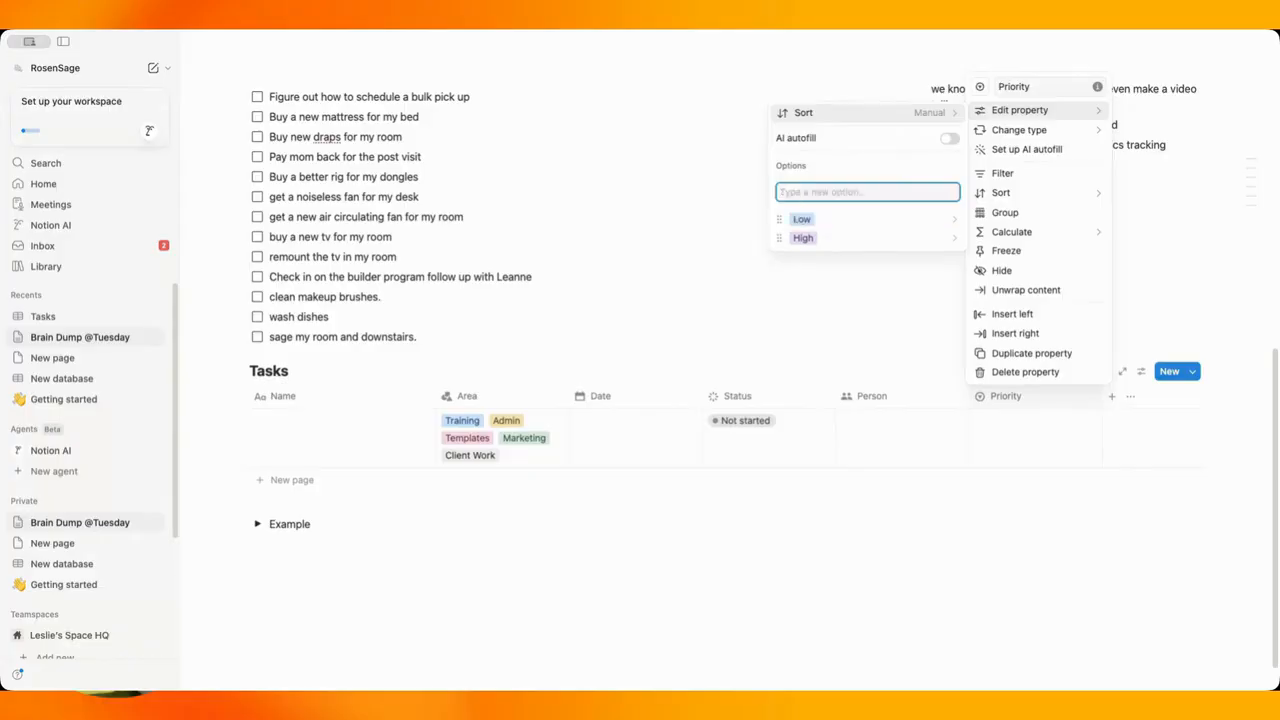
text(Medium)
key(Return)
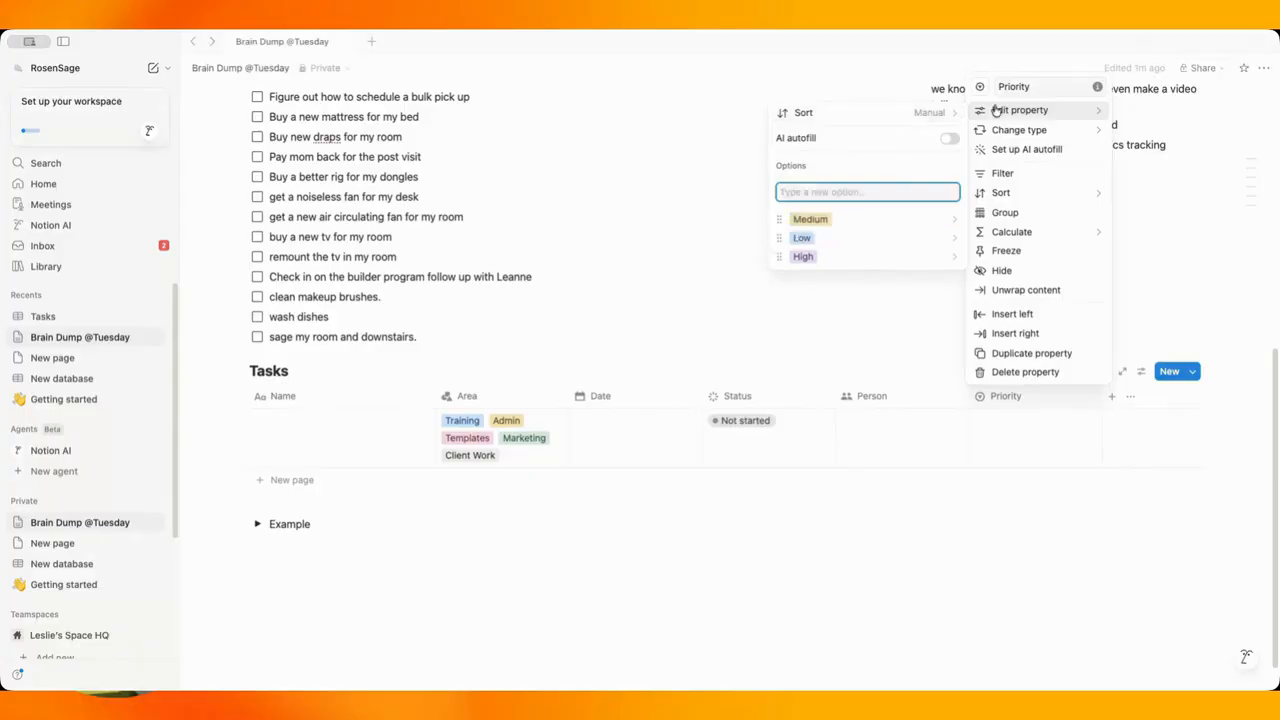
key(Escape)
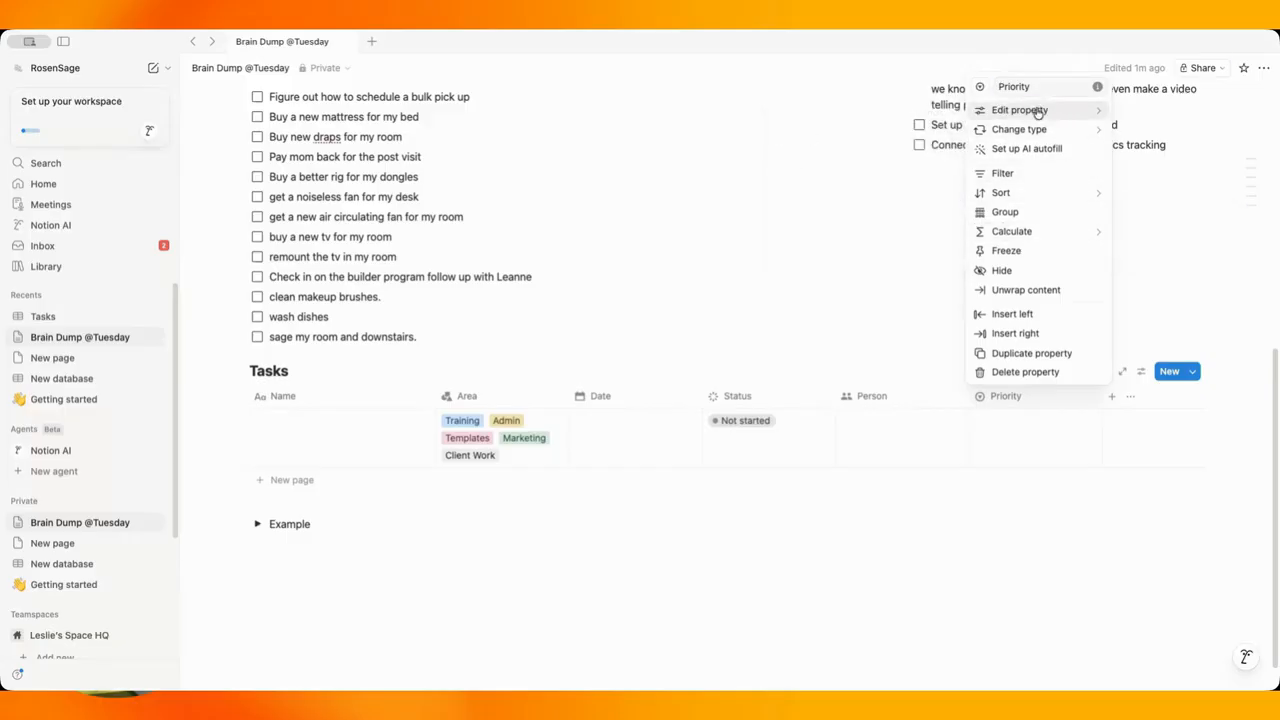
mouse_move(1025, 112)
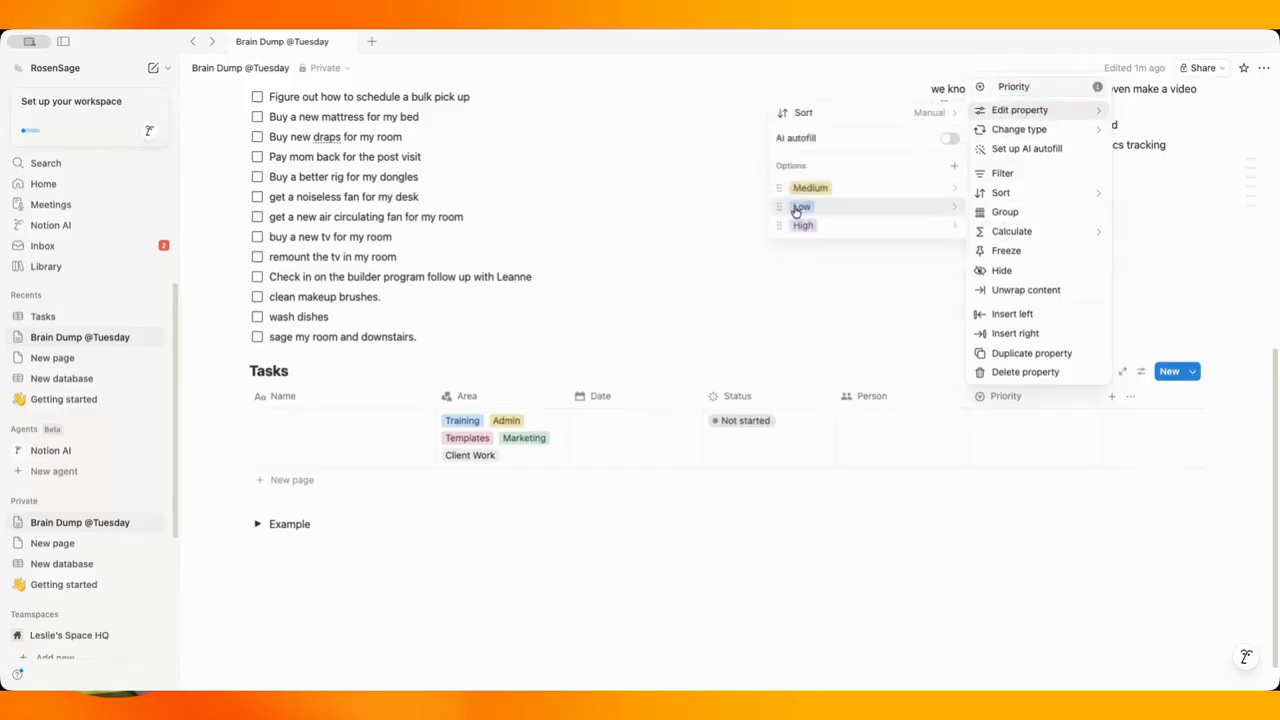
mouse_move(797, 210)
mouse_down()
mouse_move(797, 224)
mouse_move(803, 187)
mouse_up()
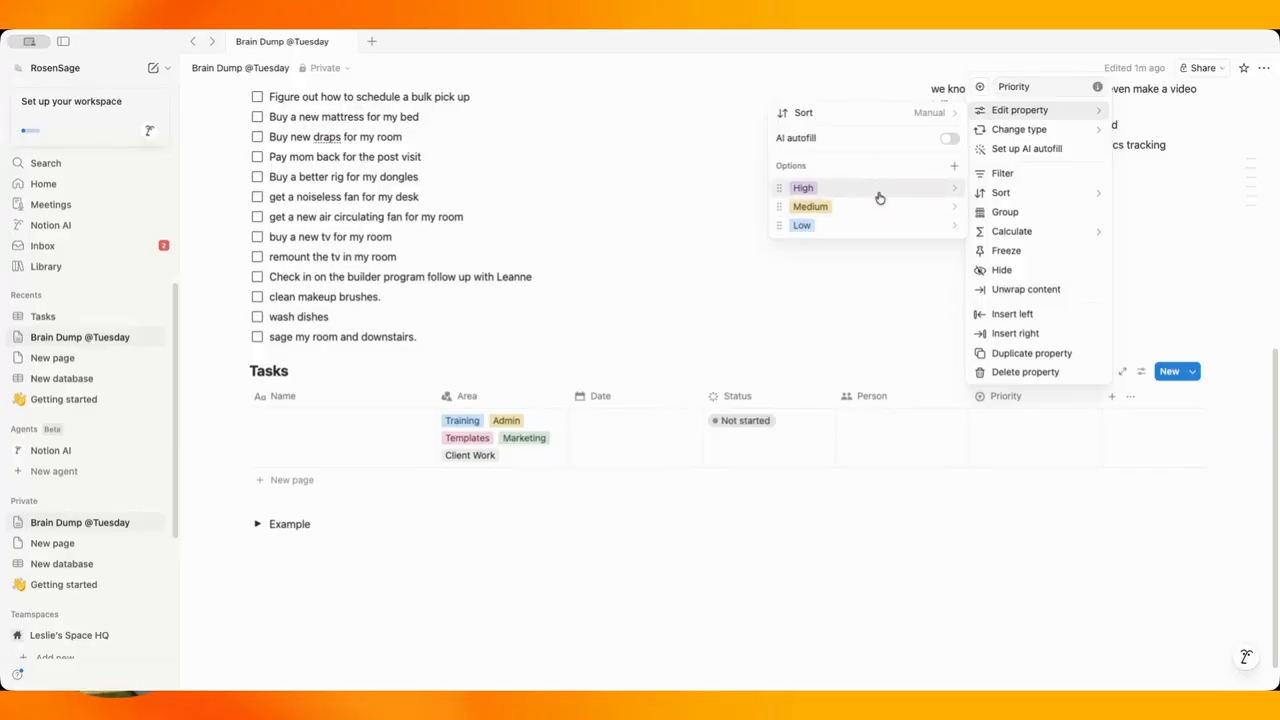
Rename the High priority option as "1. High".
click(878, 192)
click(832, 215)
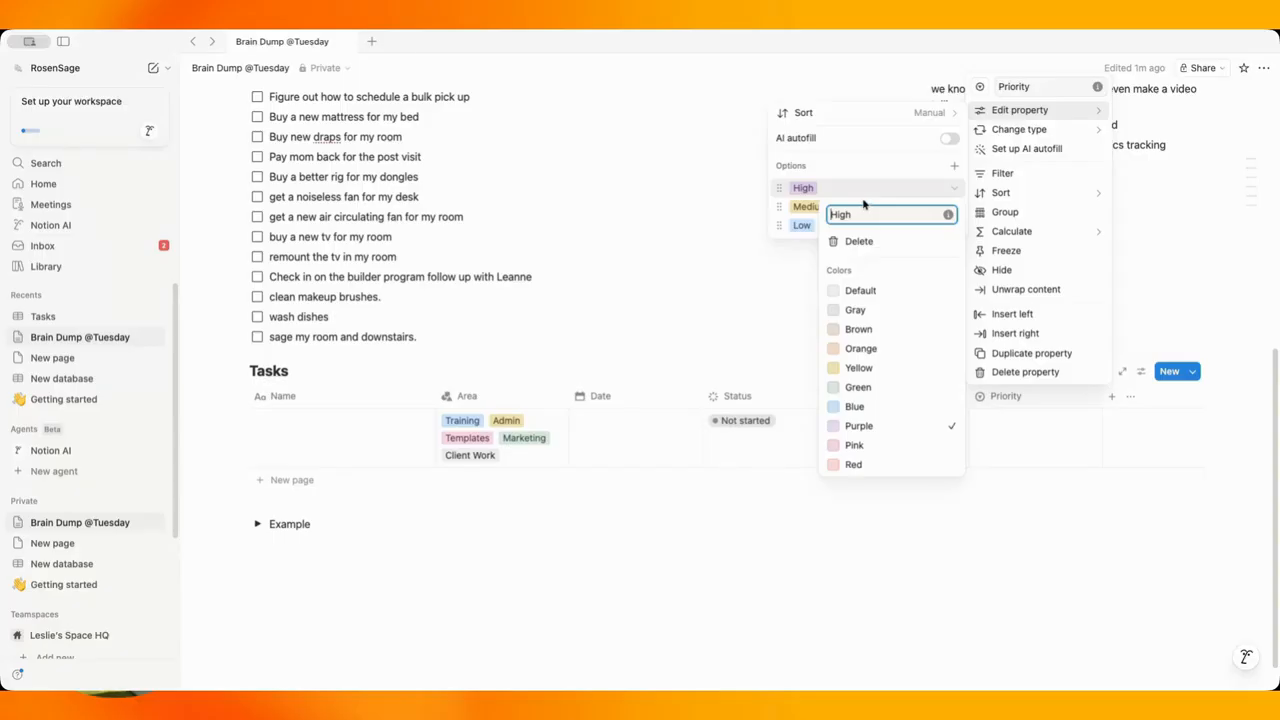
text(1.)
click(812, 207)
Rename the Medium priority option as "3. Medium".
click(808, 206)
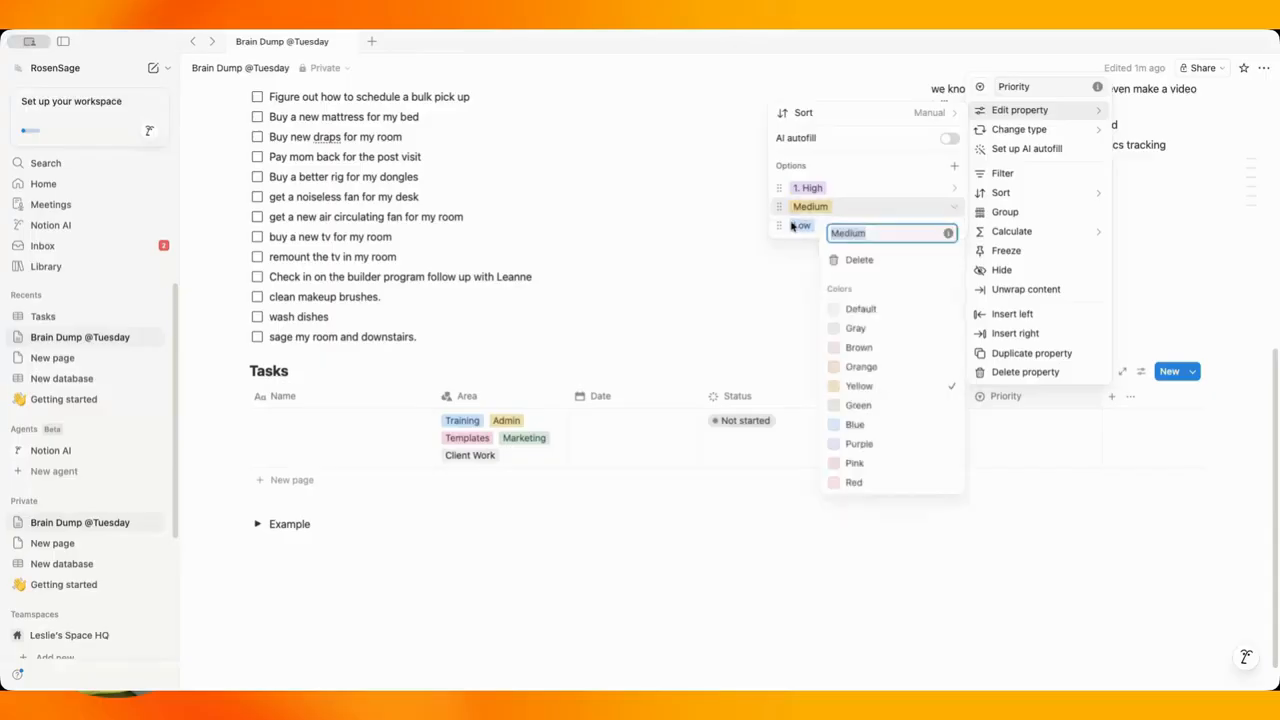
click(832, 234)
text(3)
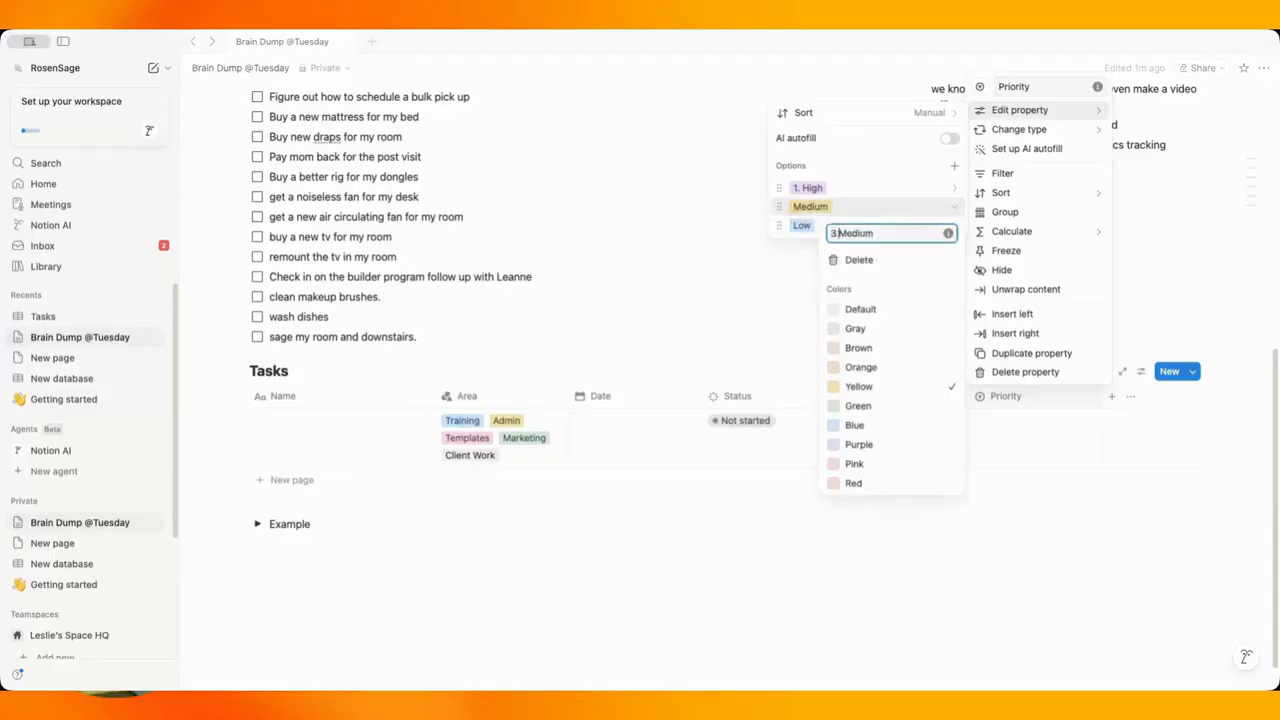
text(.)
click(837, 209)
Rename the Low priority option as "3. Low".
click(826, 226)
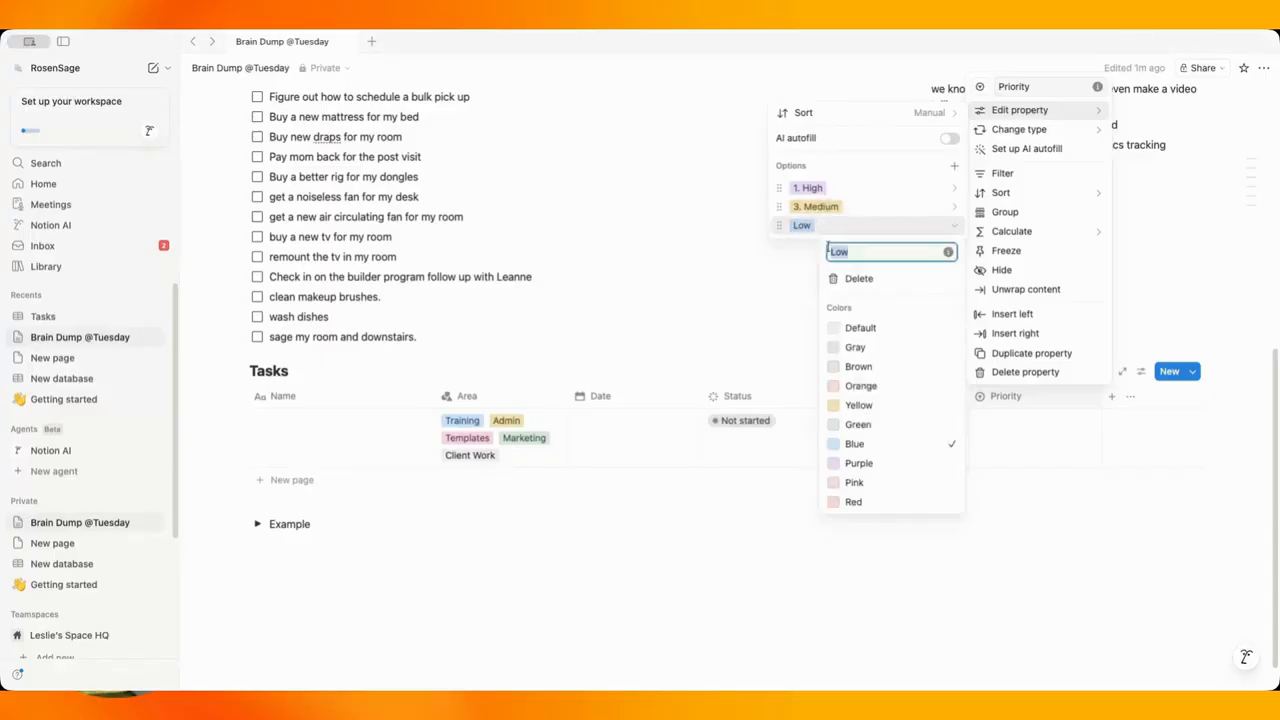
click(831, 252)
text(3.)
click(820, 206)
Renumber the Medium priority option as "2. Medium" and close the Priority property settings.
click(820, 206)
click(838, 232)
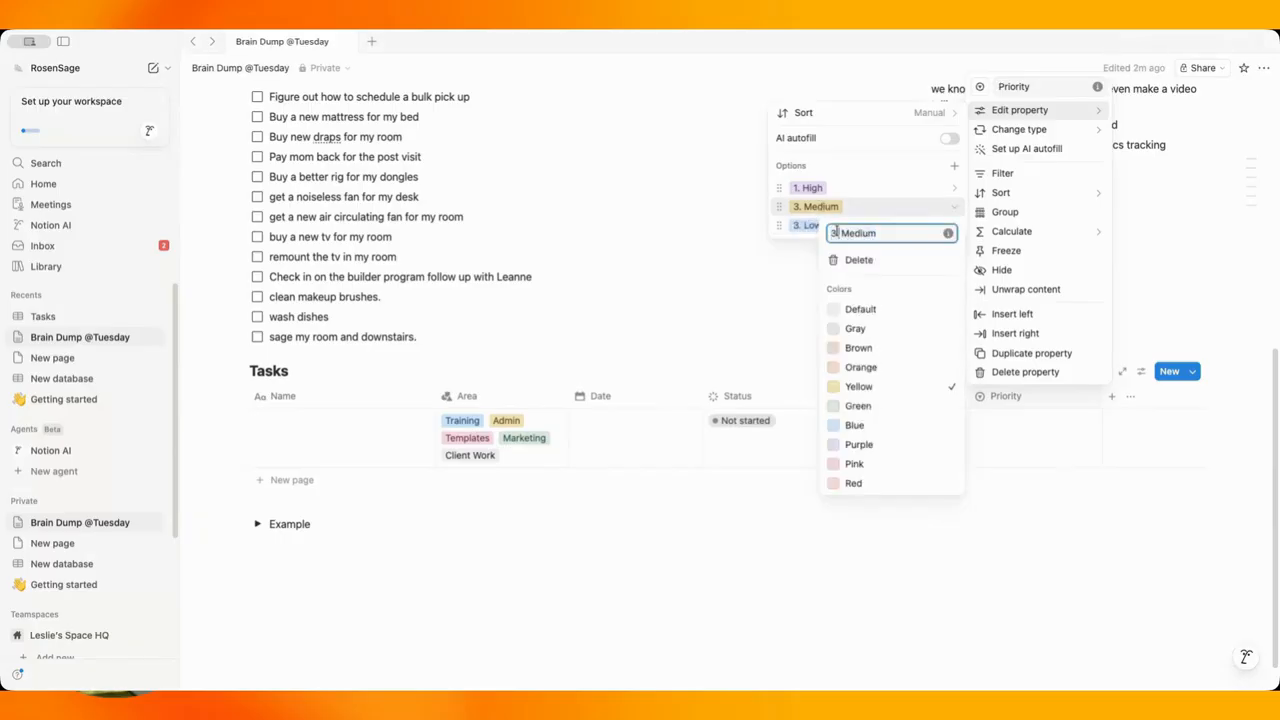
text(2)
key(Return)
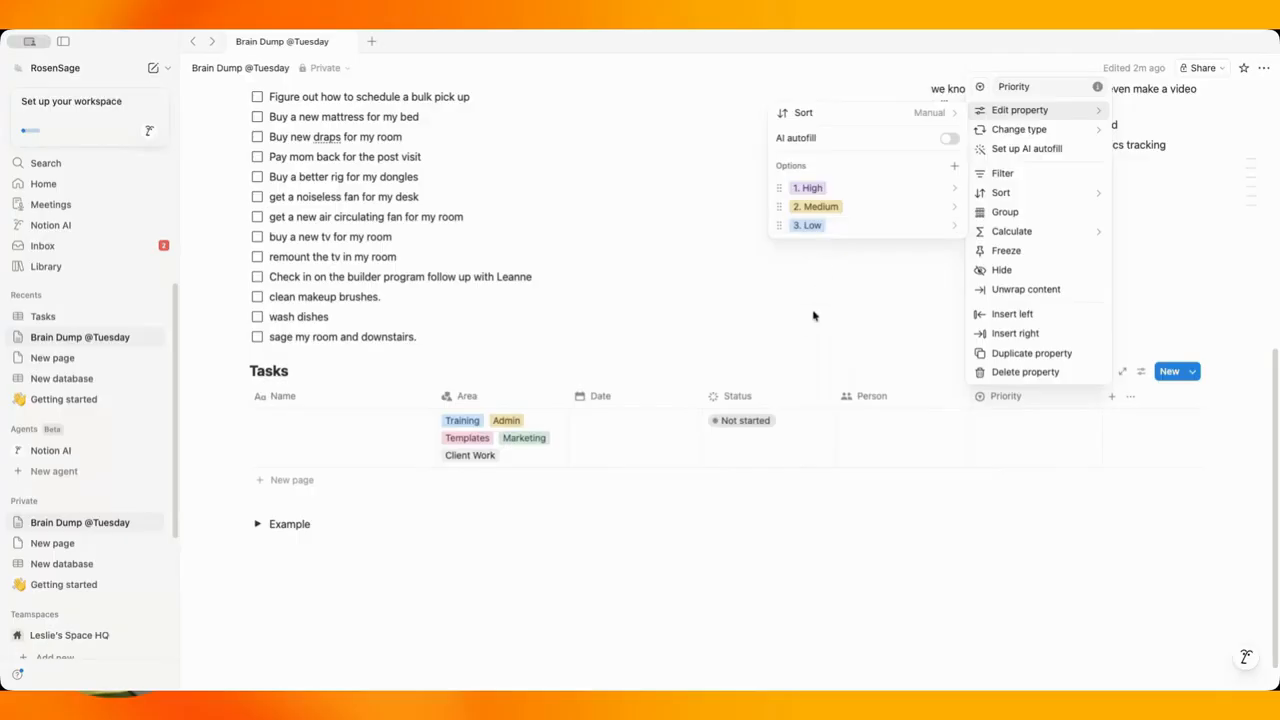
click(894, 388)
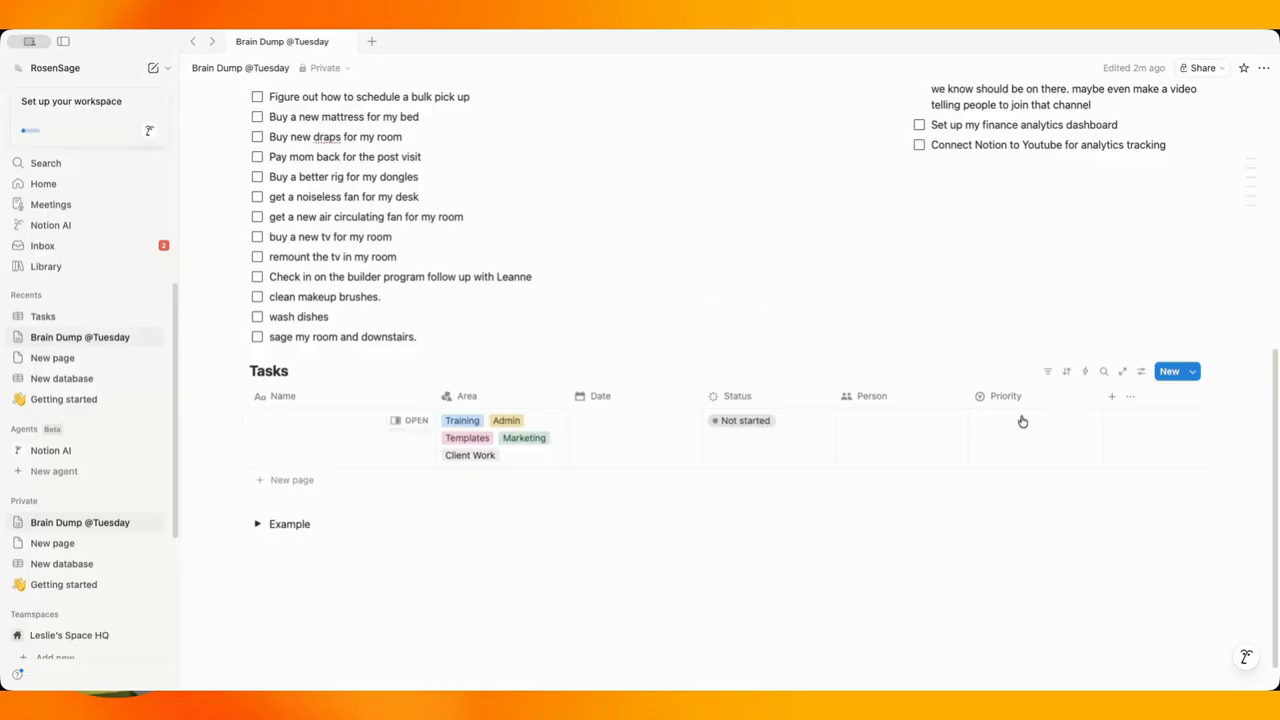
Move the "sage my room and downstairs." to-do from the Office list into the untitled Tasks row.
scroll(857, 331, up, 2)
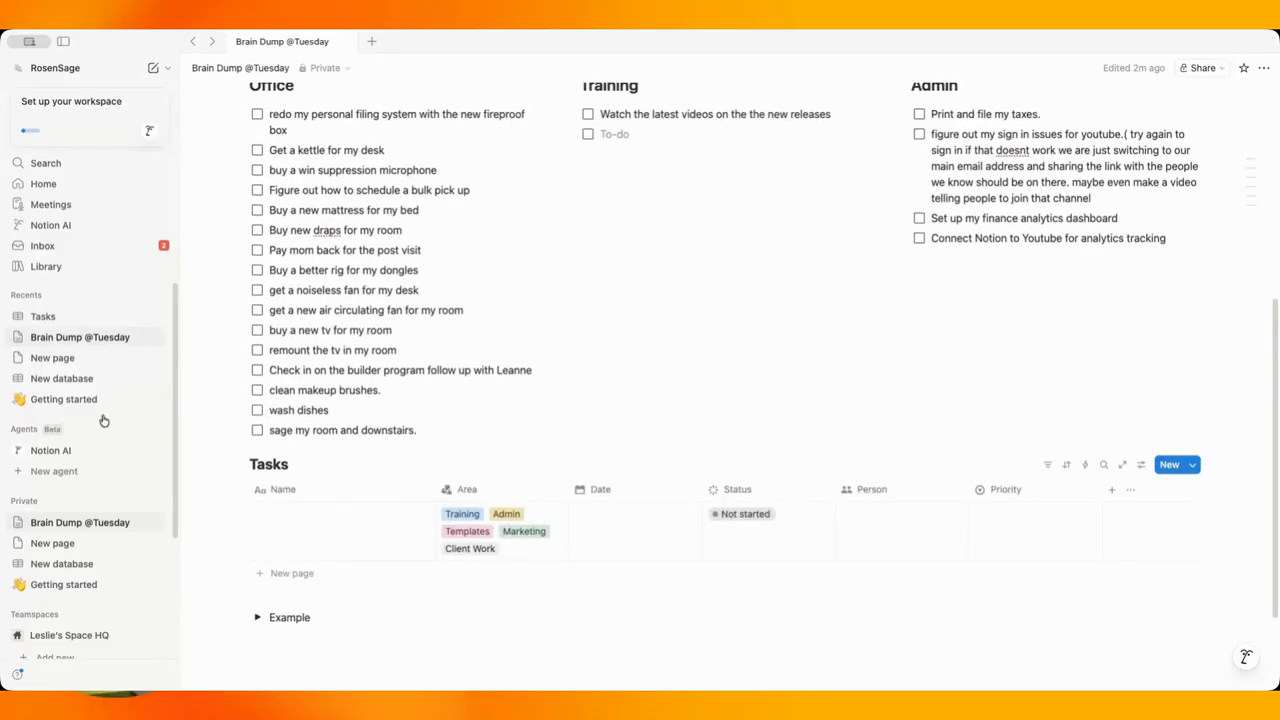
drag(230, 430, 290, 532)
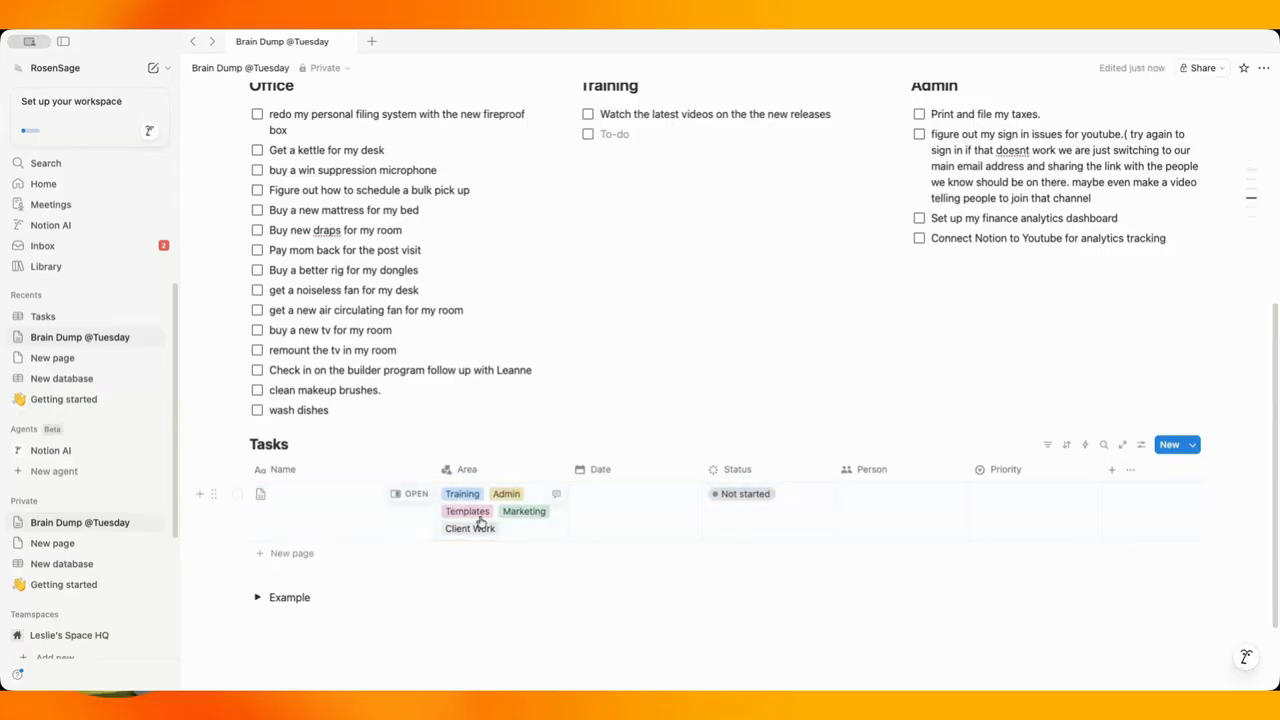
key(super+z)
drag(231, 431, 345, 535)
Open the untitled Tasks row, merge its to-do text into the page title, and close the page.
click(415, 494)
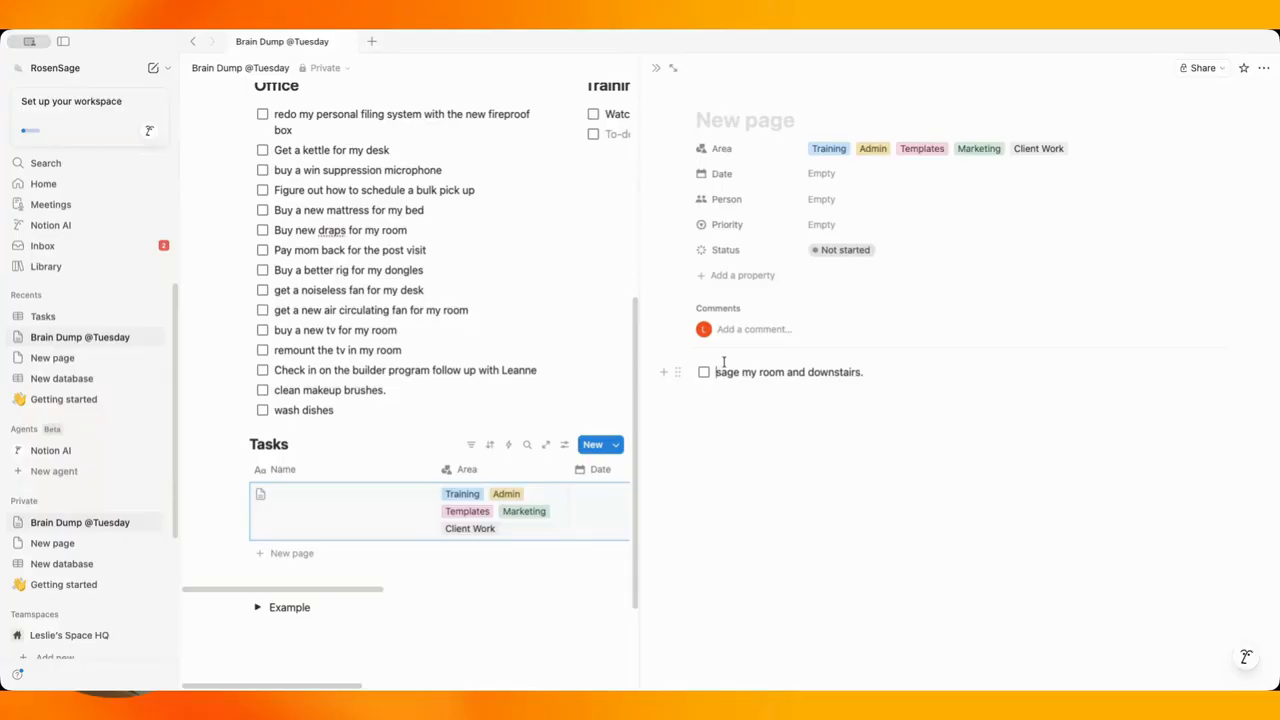
key(BackSpace)
key(BackSpace)
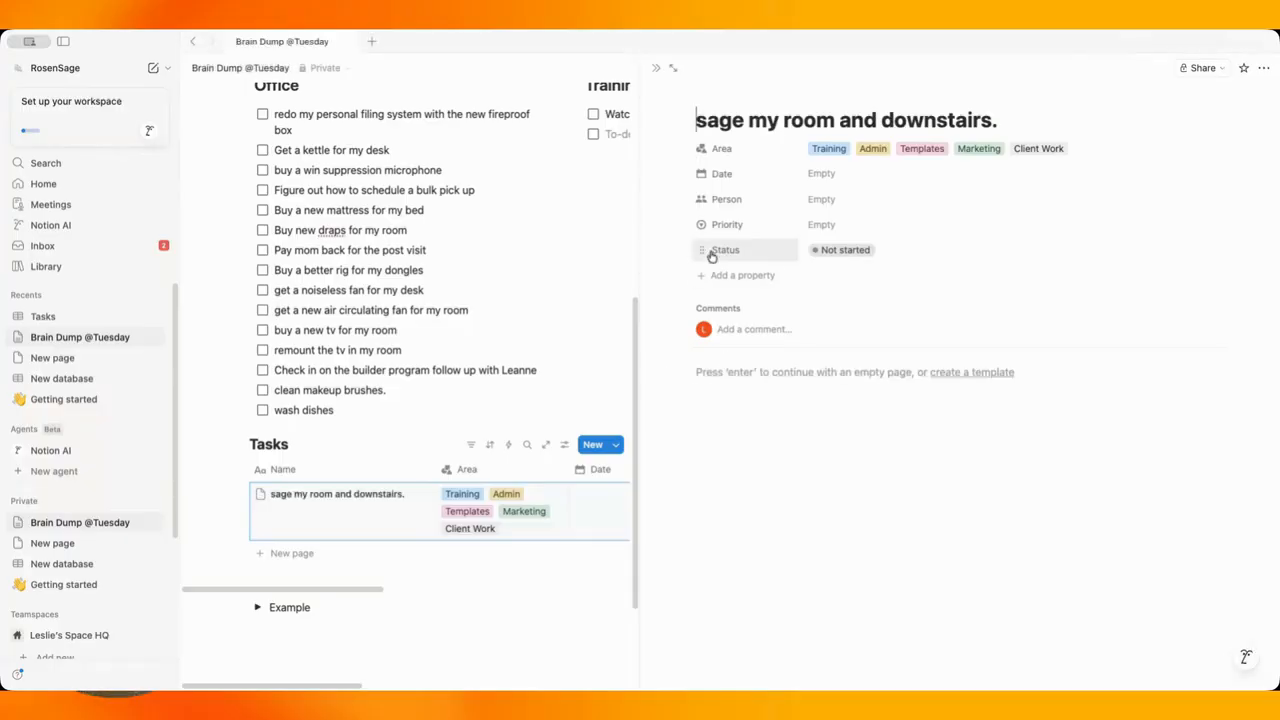
click(657, 68)
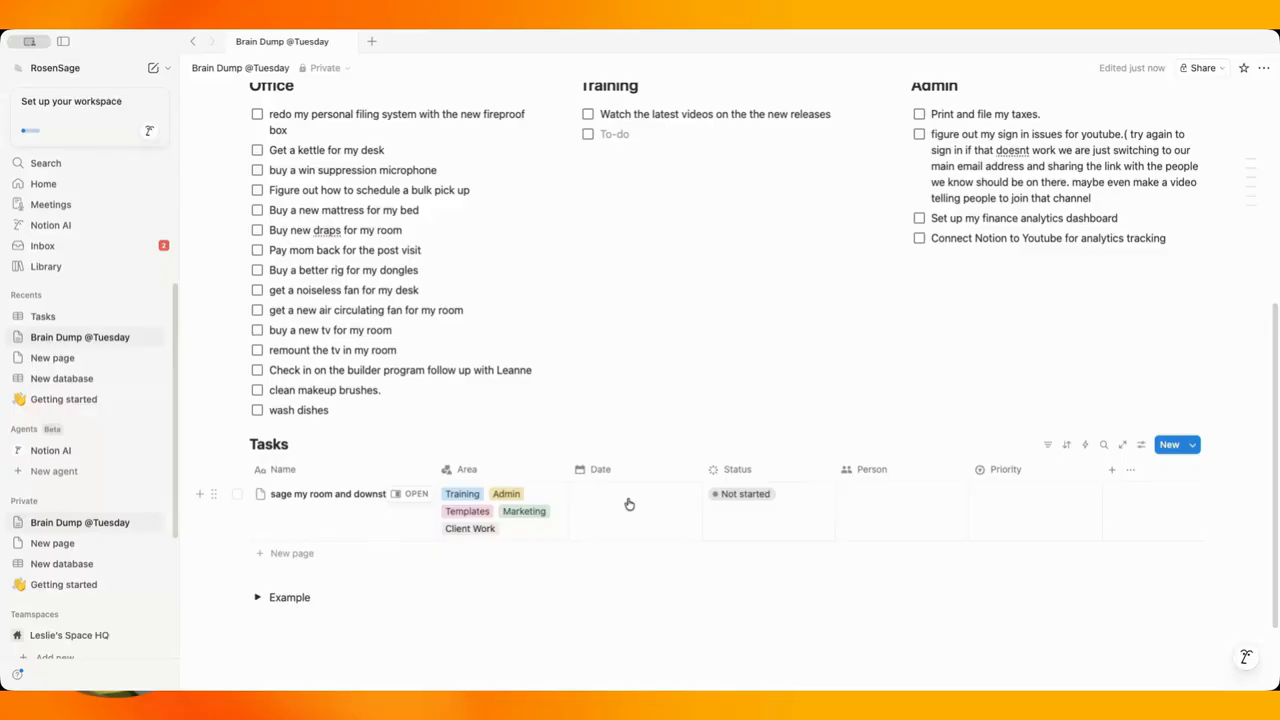
Set the Date of the "sage my room and downstairs." task to March 28, 2026.
click(632, 505)
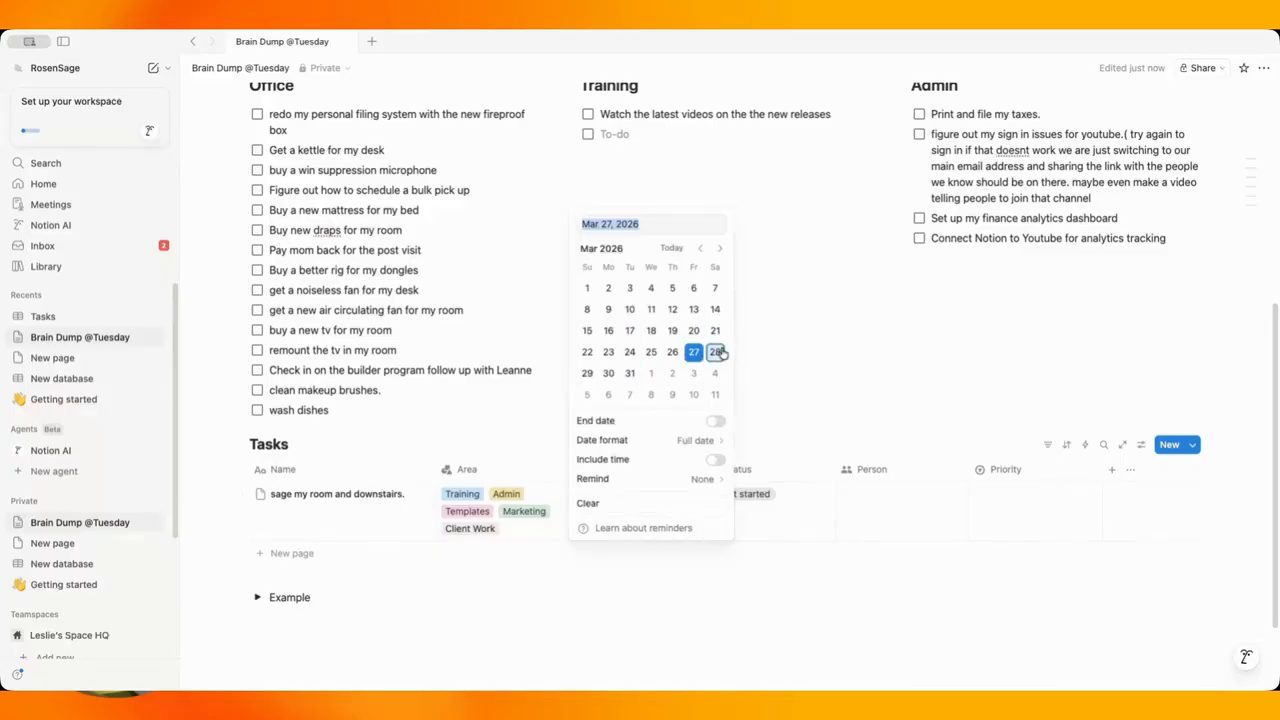
click(716, 352)
click(727, 541)
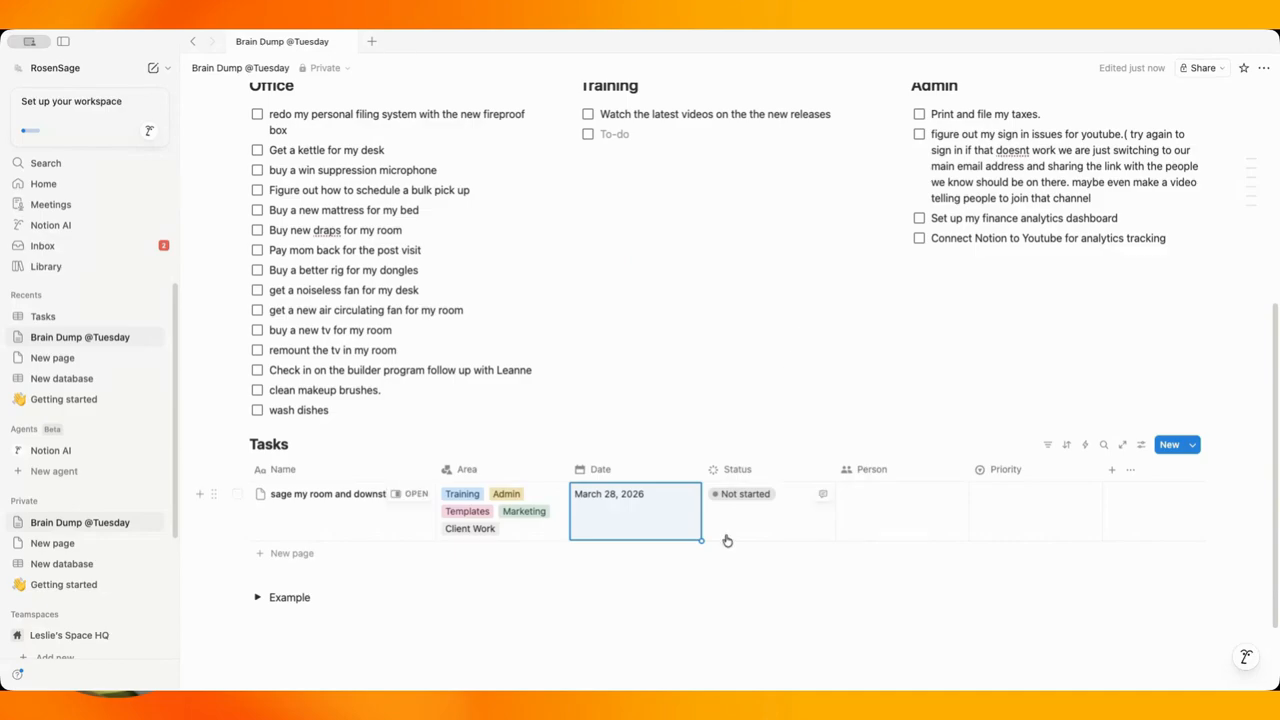
Assign the workspace owner as Person on the "sage my room and downstairs." task and set its Priority to "1. High".
click(934, 507)
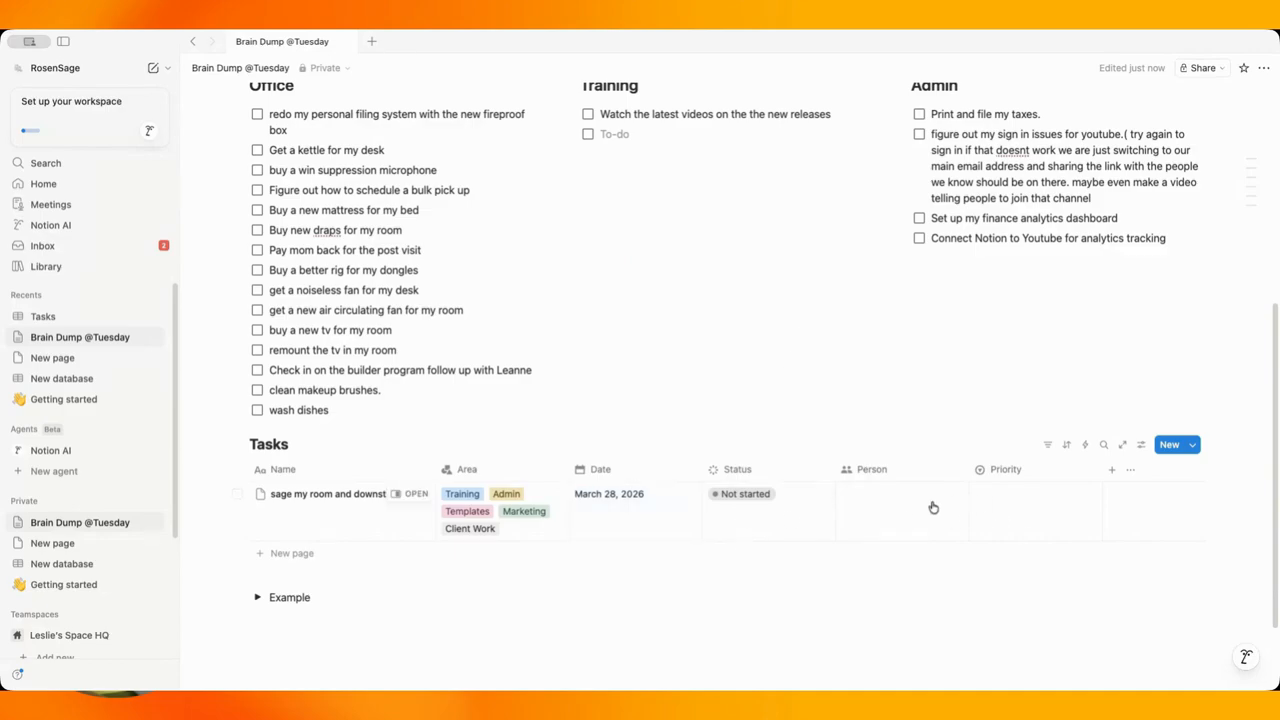
click(976, 537)
key(Escape)
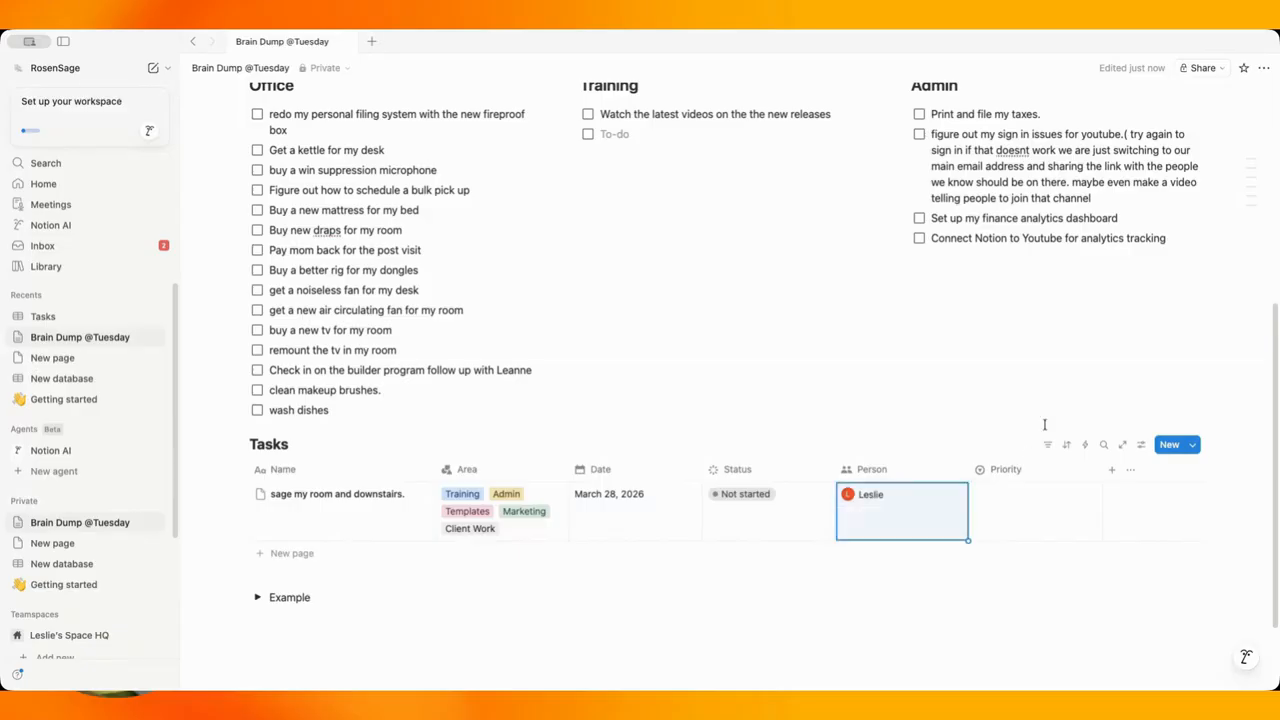
click(1030, 487)
click(1058, 542)
click(963, 362)
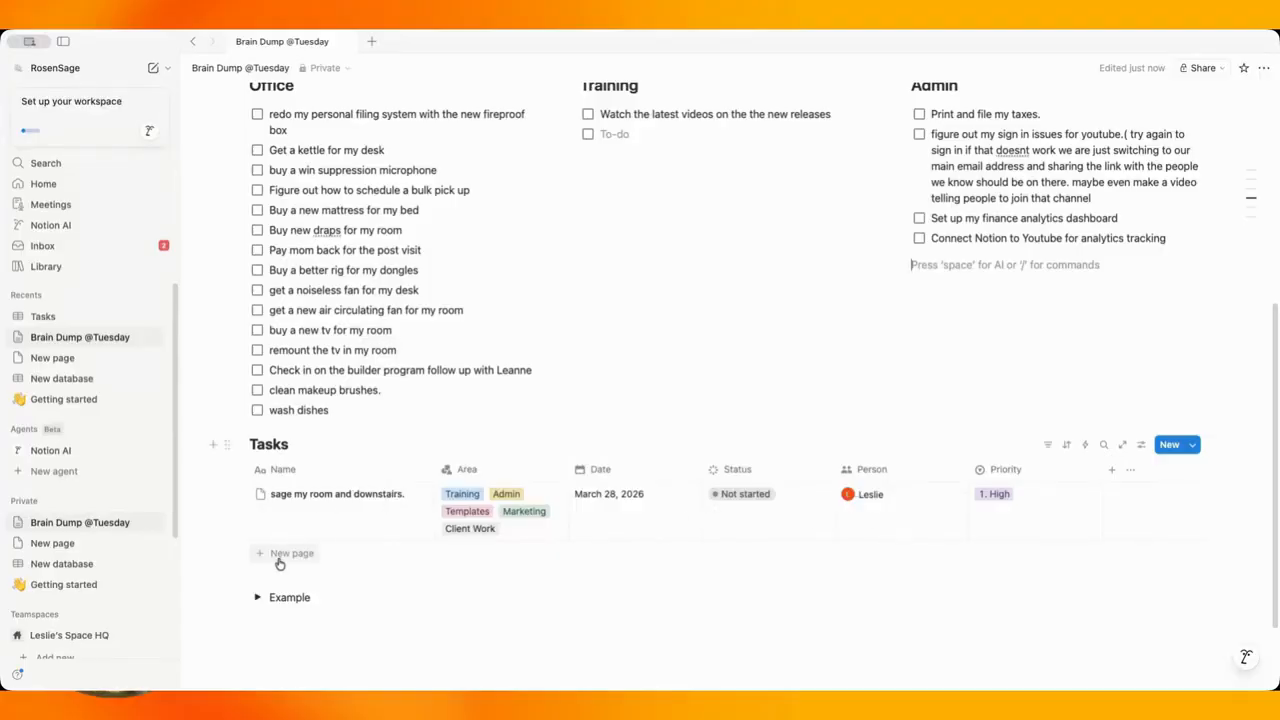
Add a new task page titled "Meeting" to the Tasks database and set its Area to Marketing.
click(1172, 449)
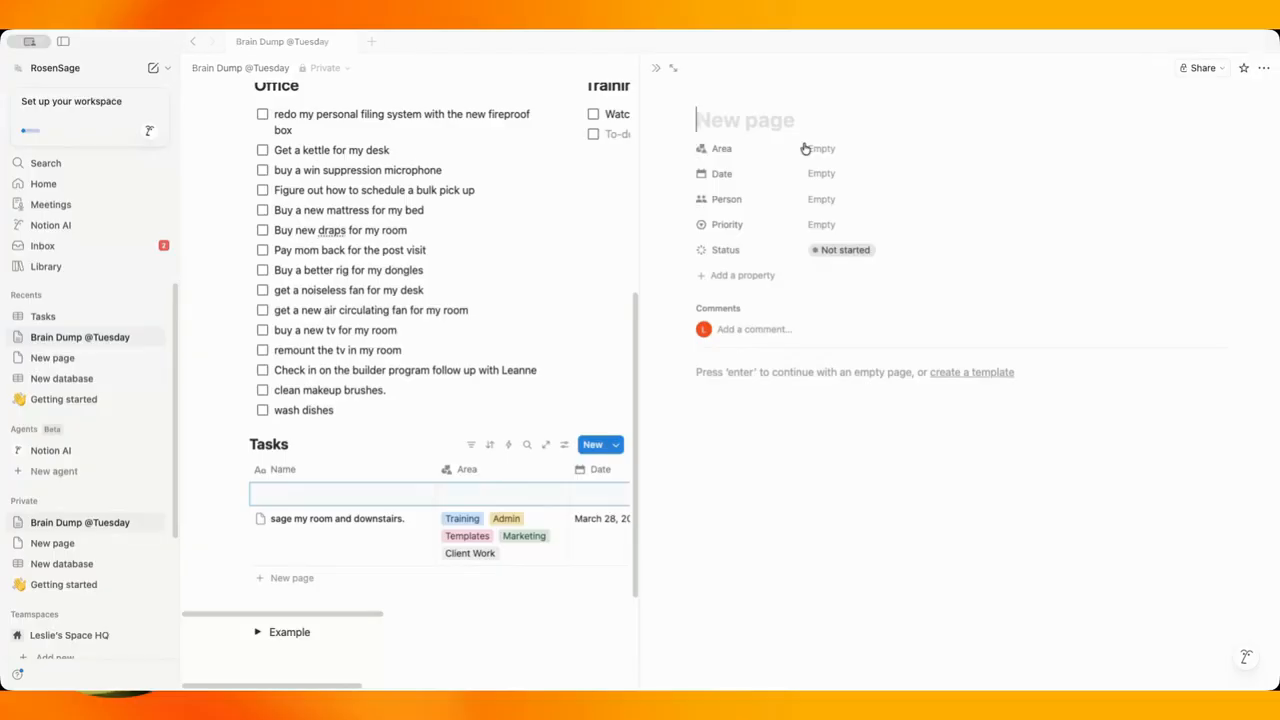
text(Meeting)
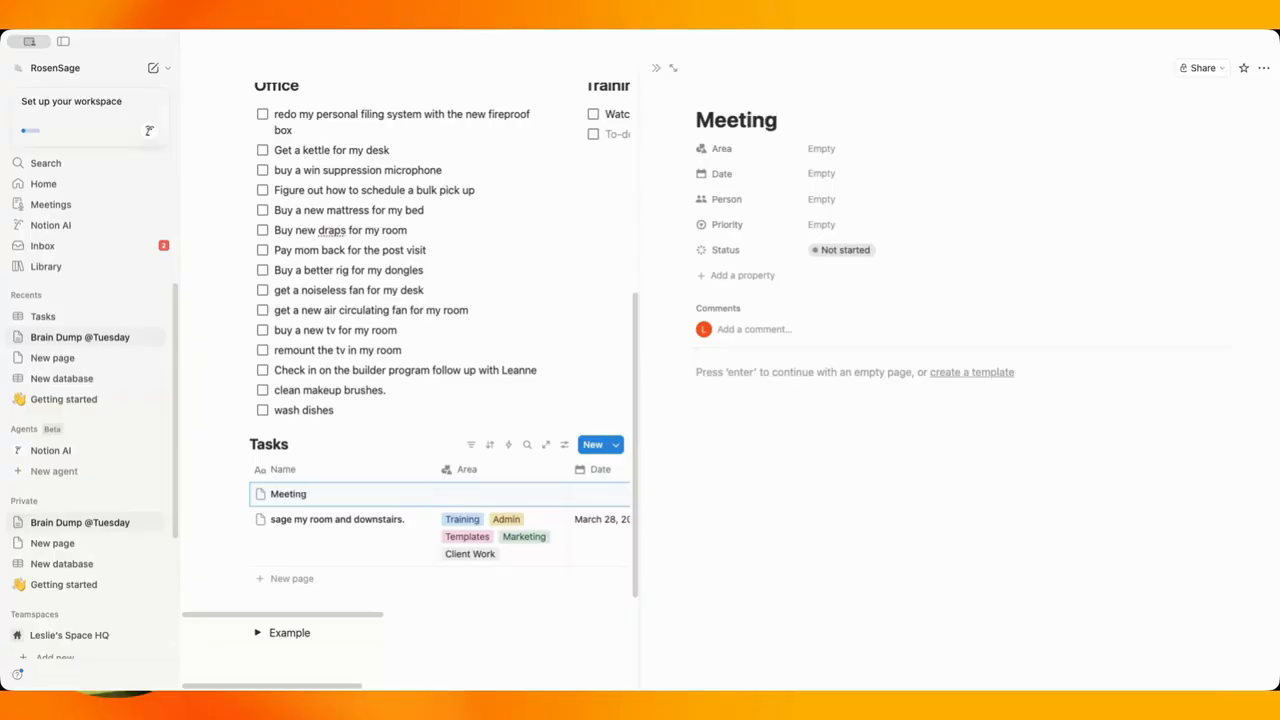
click(821, 149)
key(Escape)
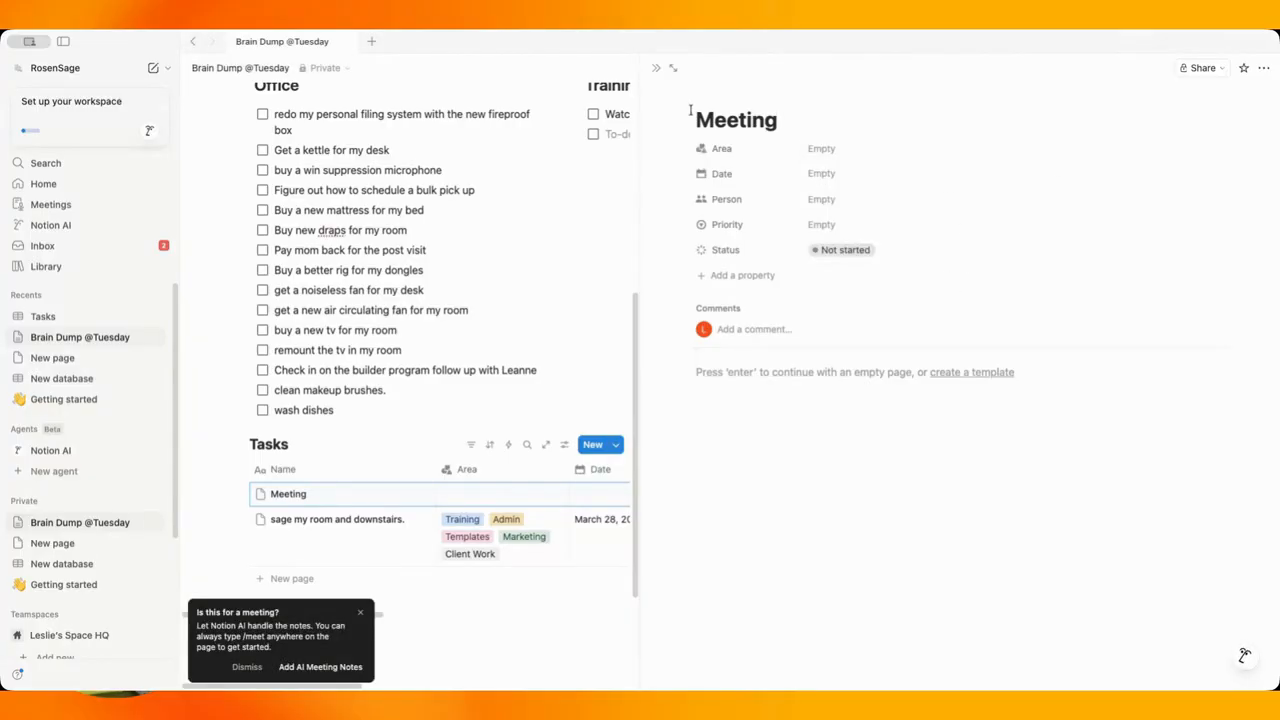
click(840, 150)
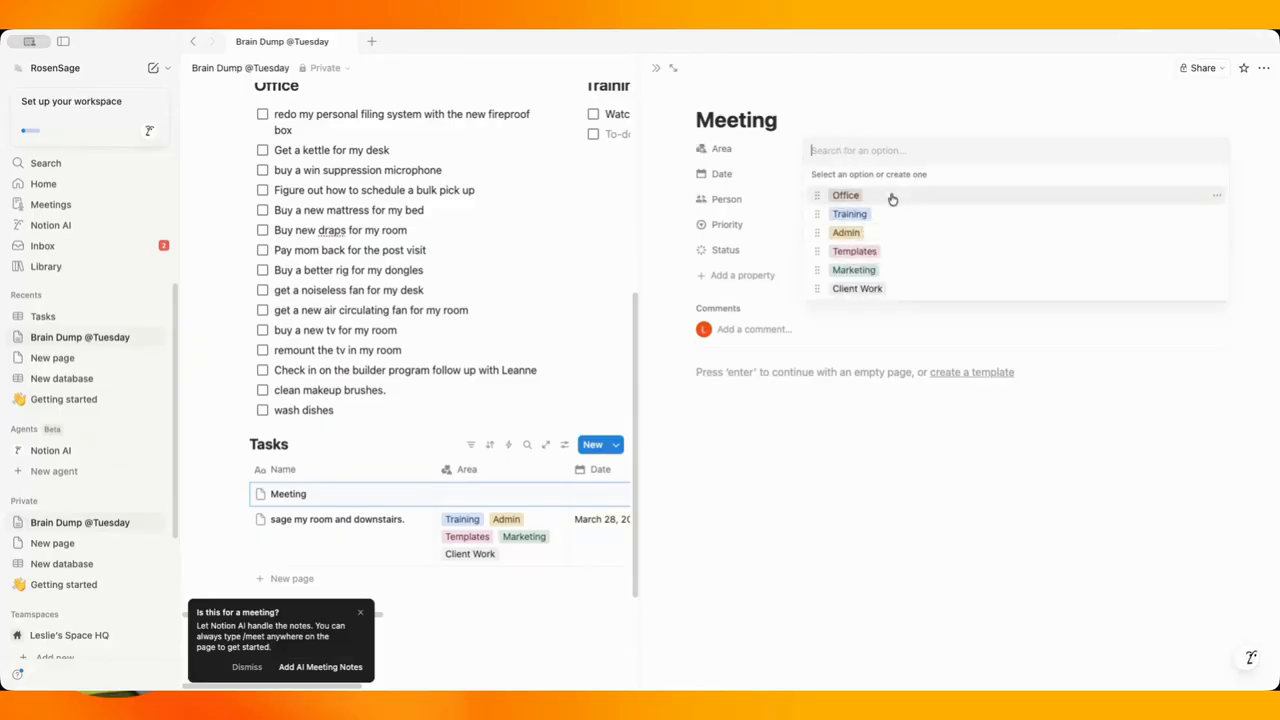
click(877, 270)
key(Escape)
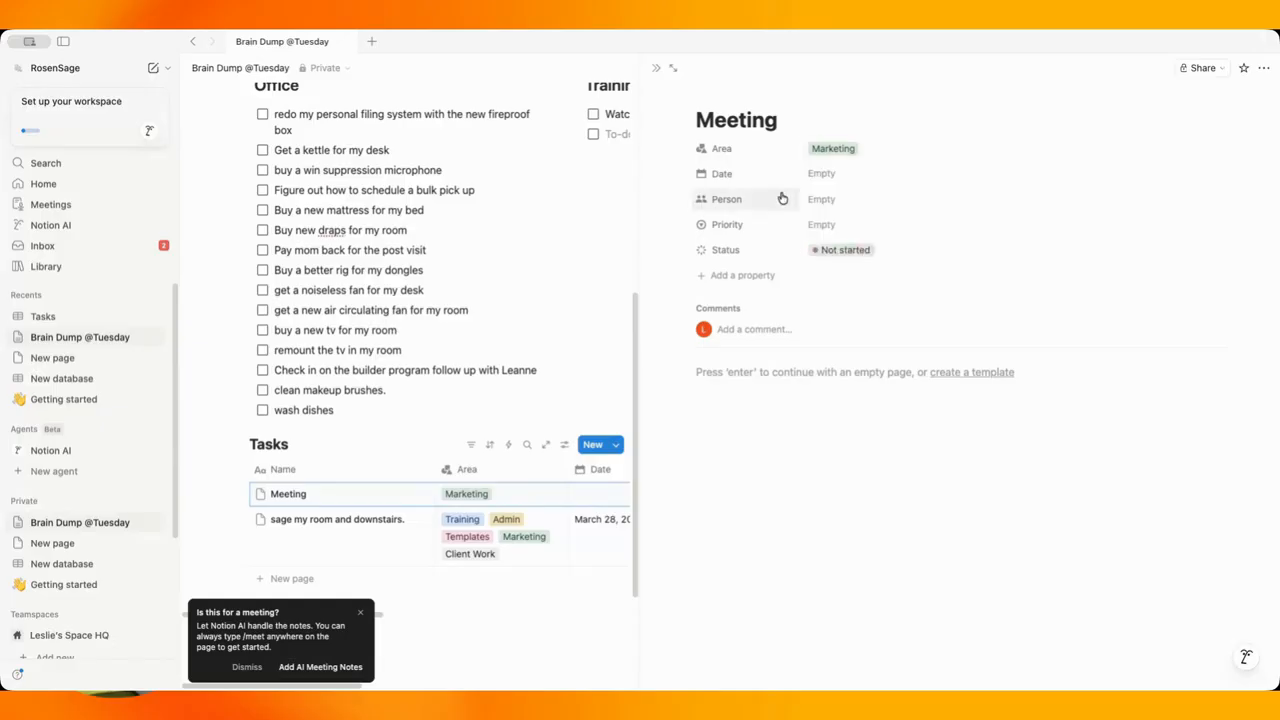
Write "Take aways" and "Agenda" on separate lines in the body of the Meeting page.
click(762, 398)
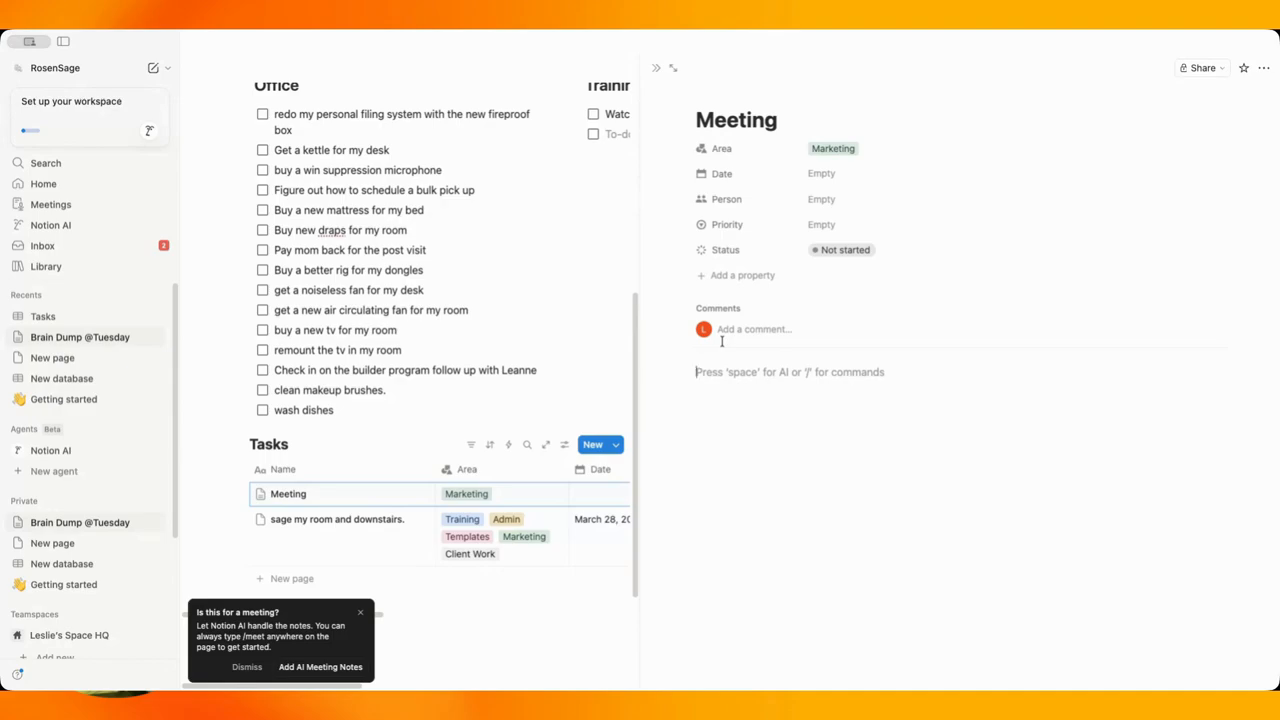
text(Take aways)
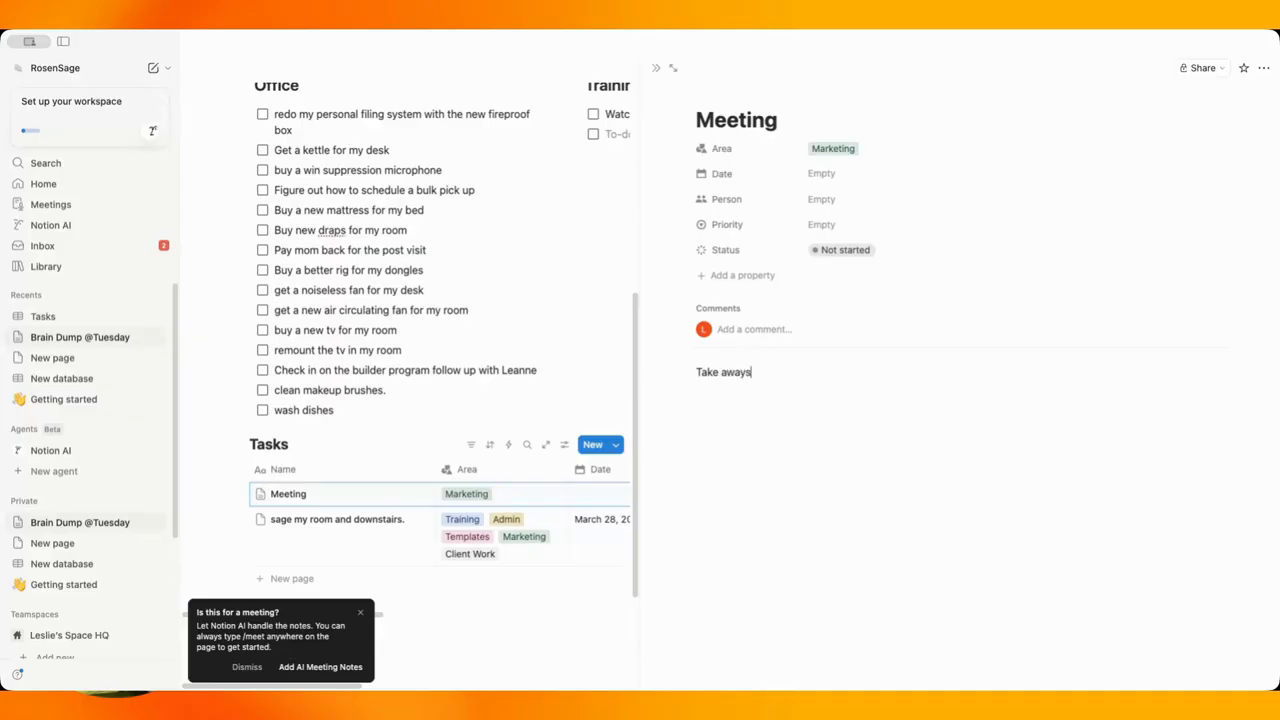
key(Return)
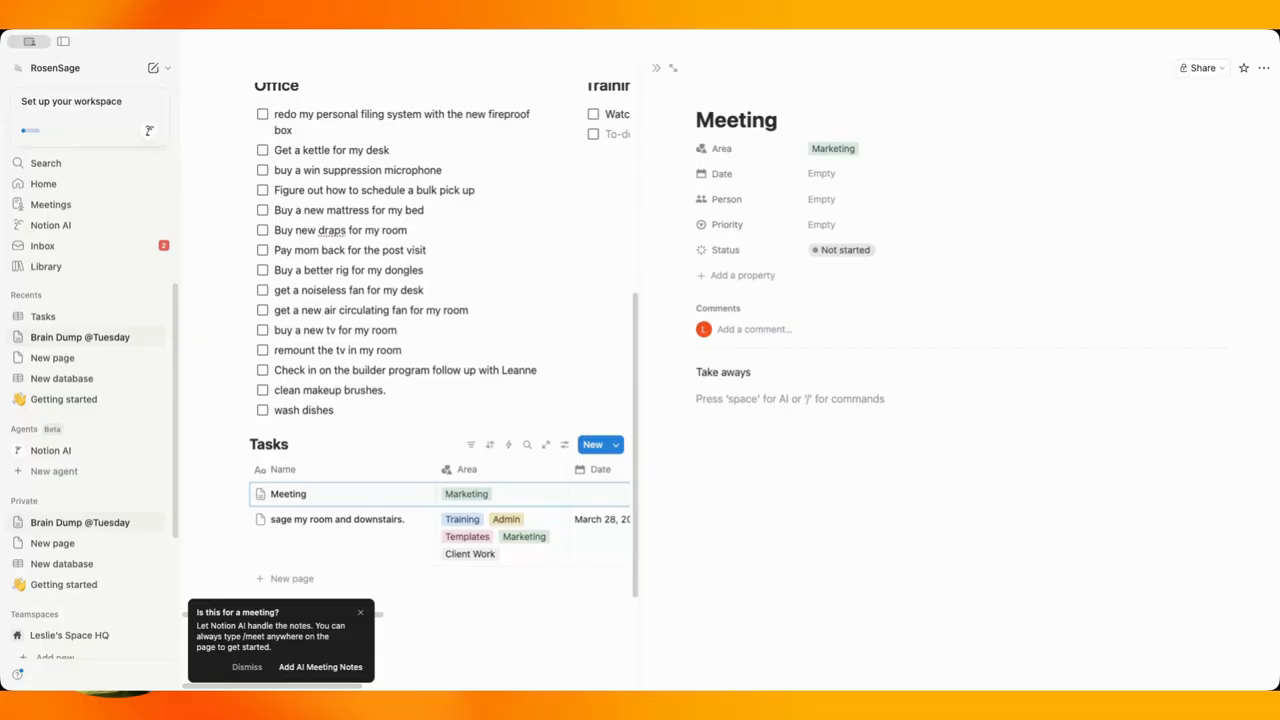
text(Agenda)
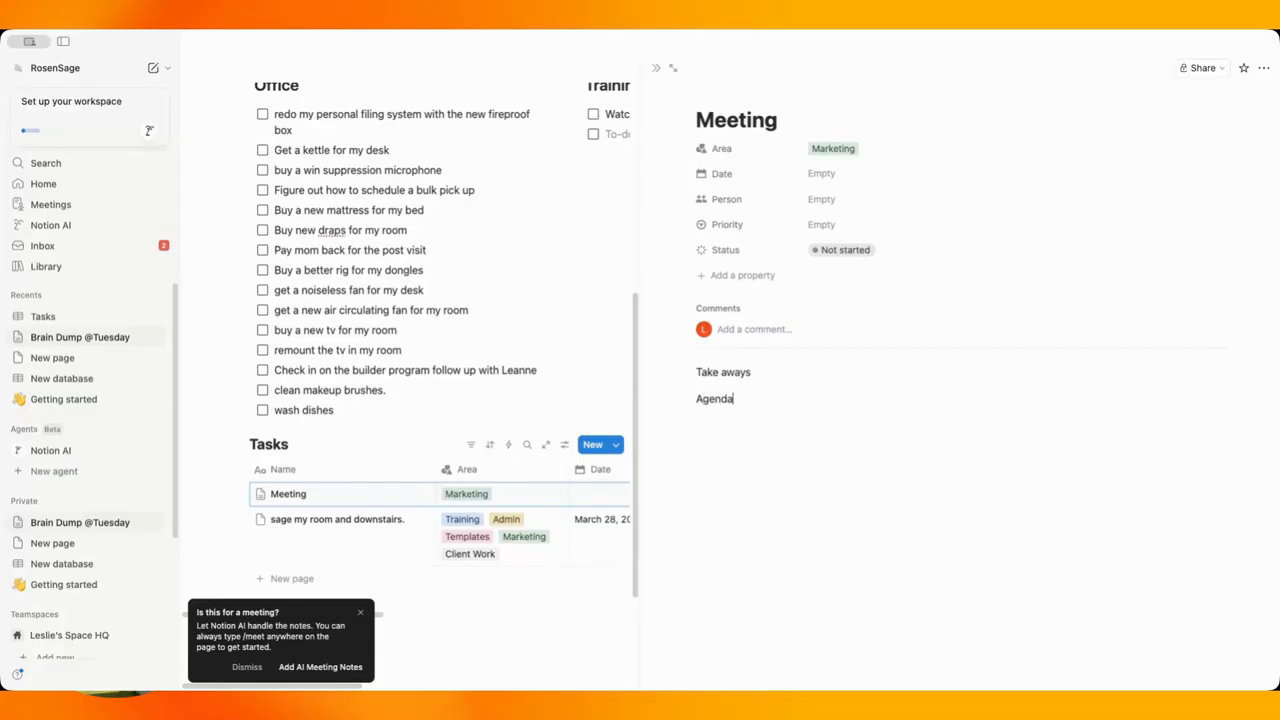
Place "Agenda" in a second column beside "Take aways" on the Meeting page and close the page.
drag(746, 421, 737, 377)
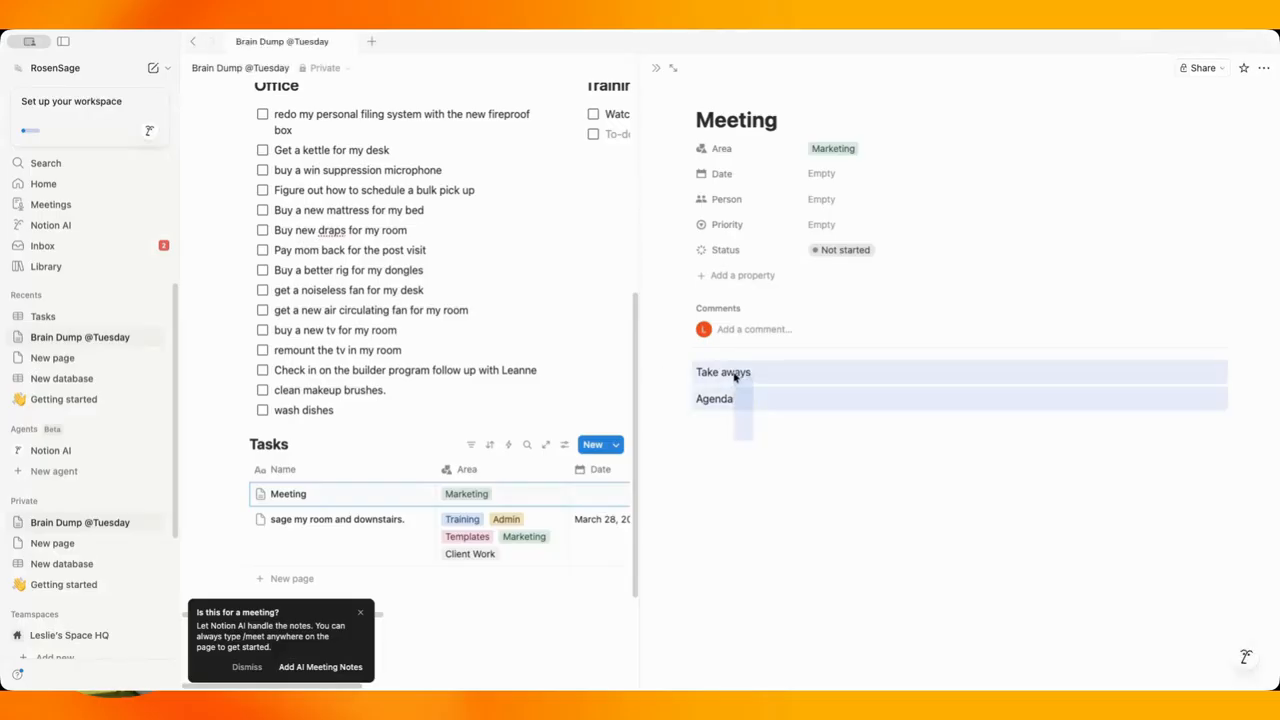
click(717, 430)
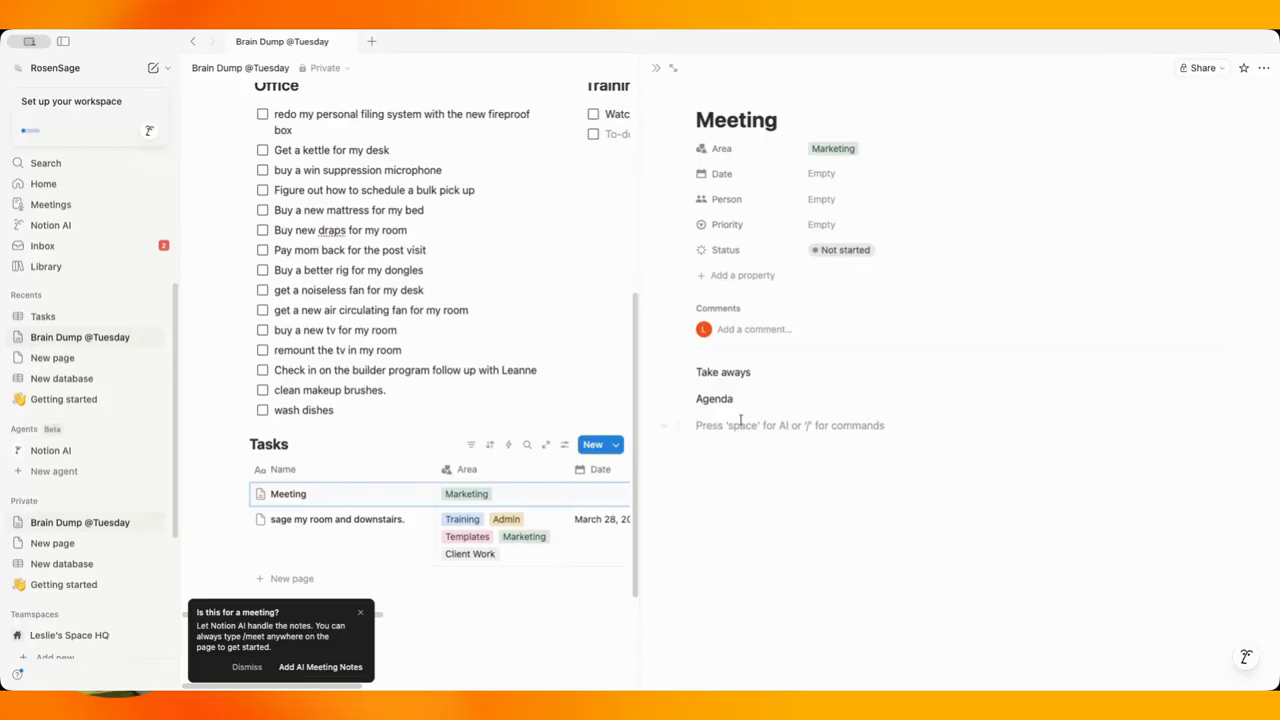
drag(707, 401, 1038, 438)
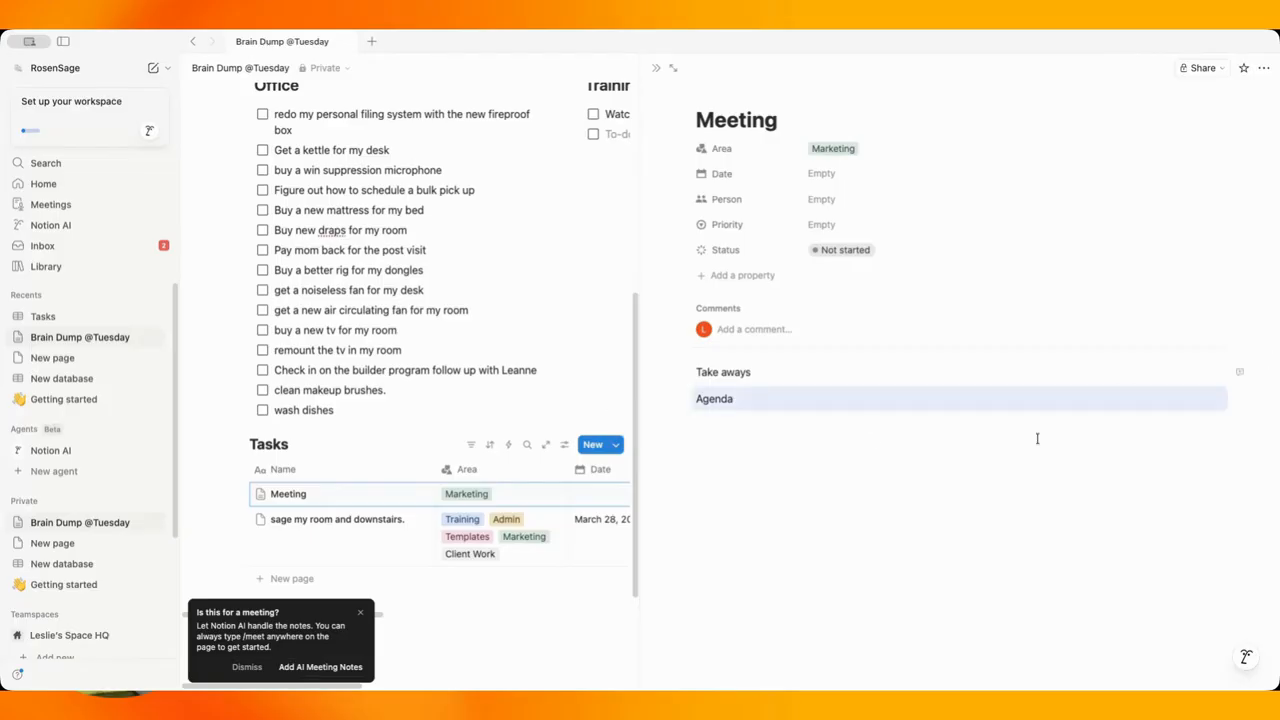
drag(664, 400, 1069, 417)
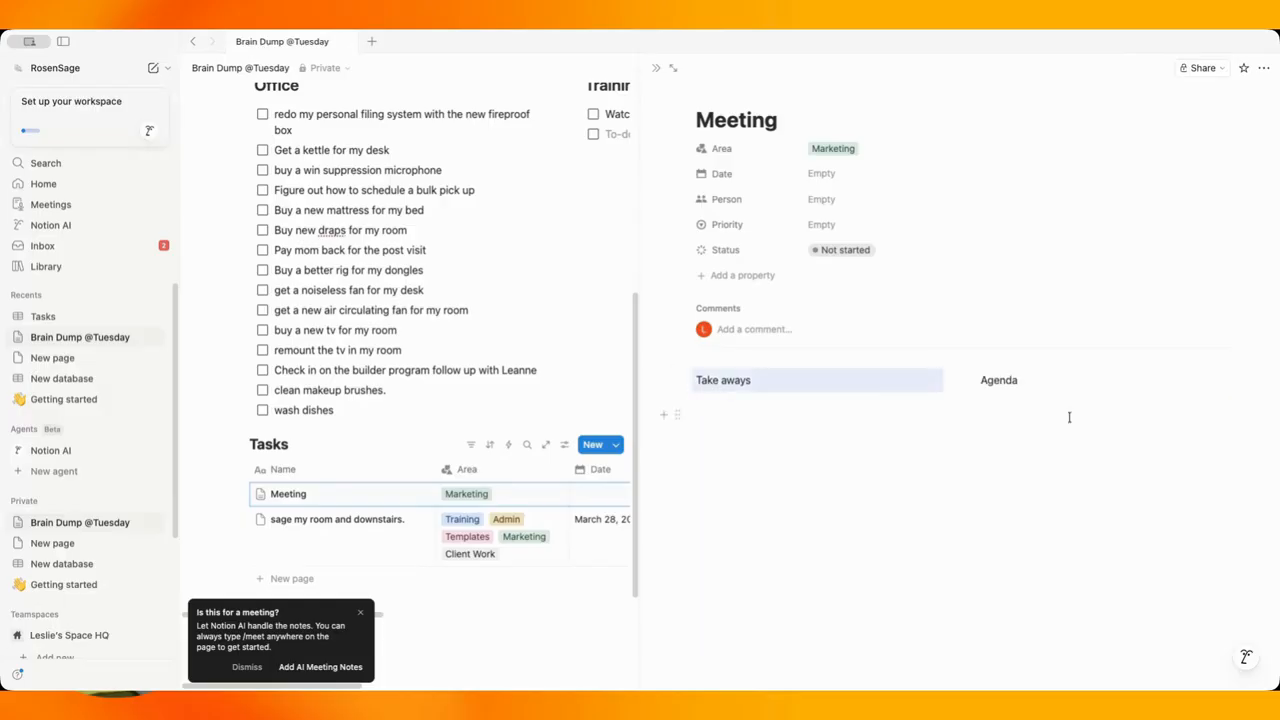
click(1089, 466)
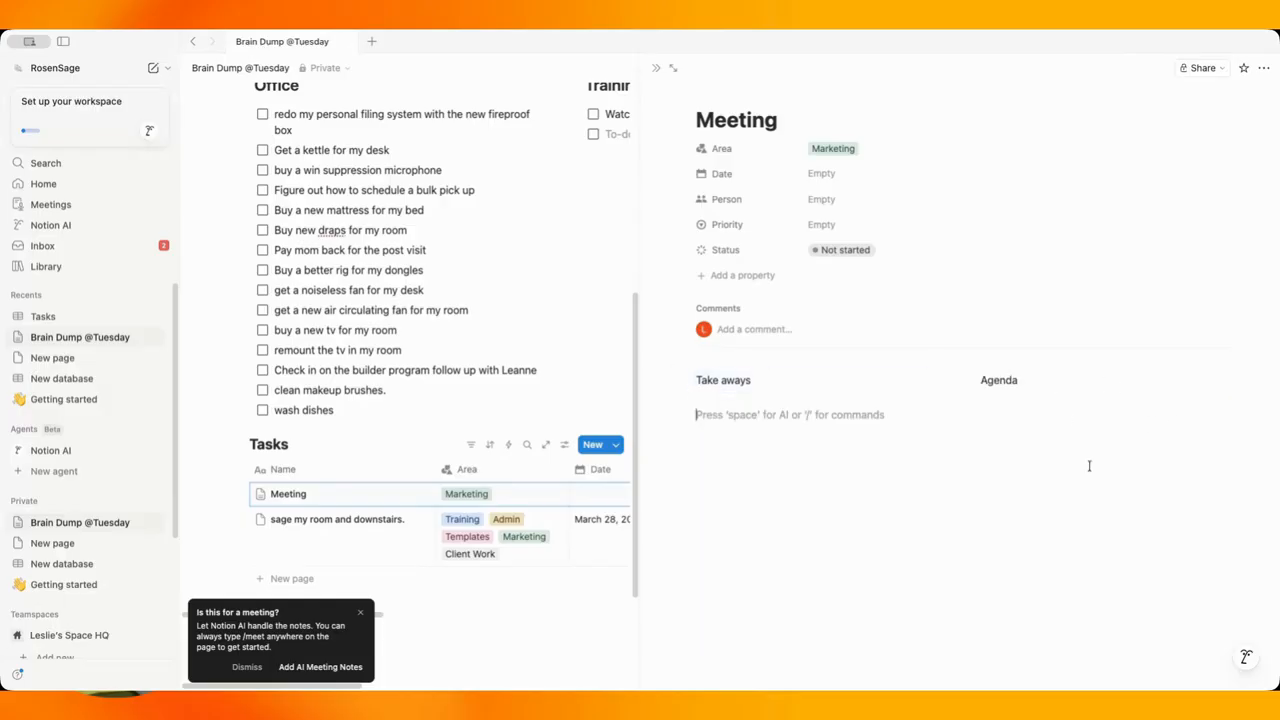
click(657, 68)
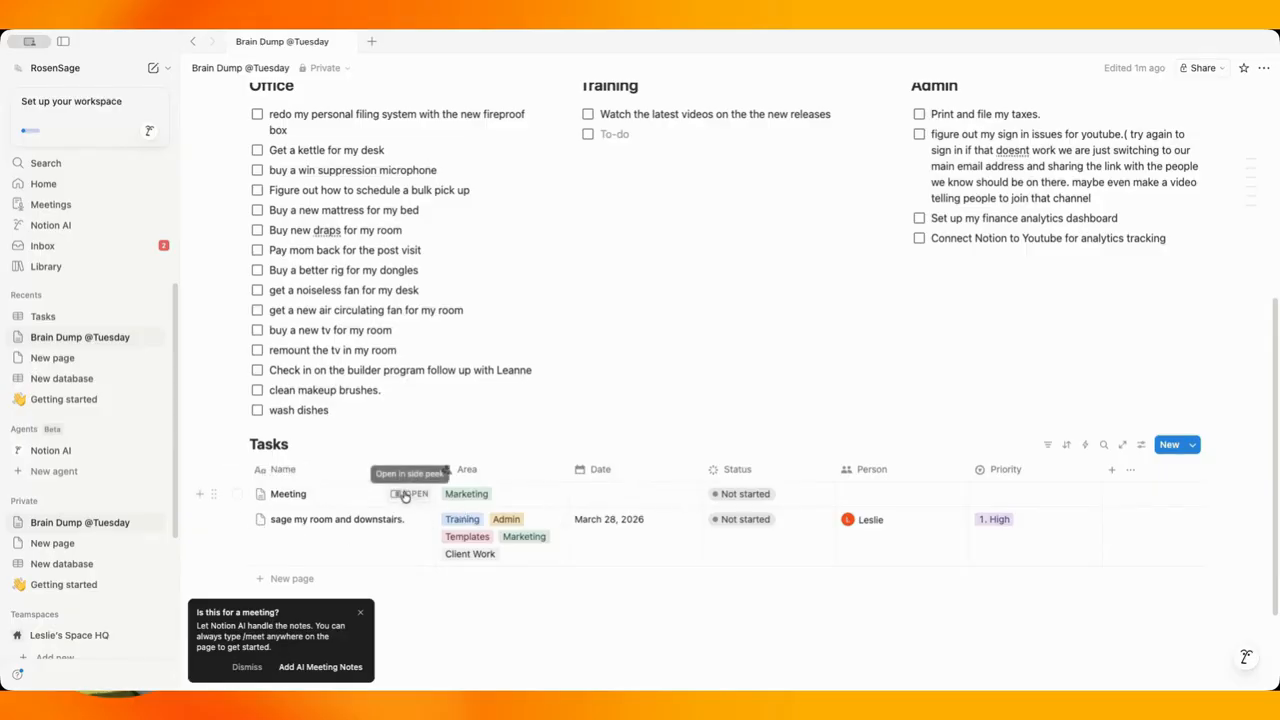
Set the Date of the Meeting task to April 4, 2026.
click(632, 508)
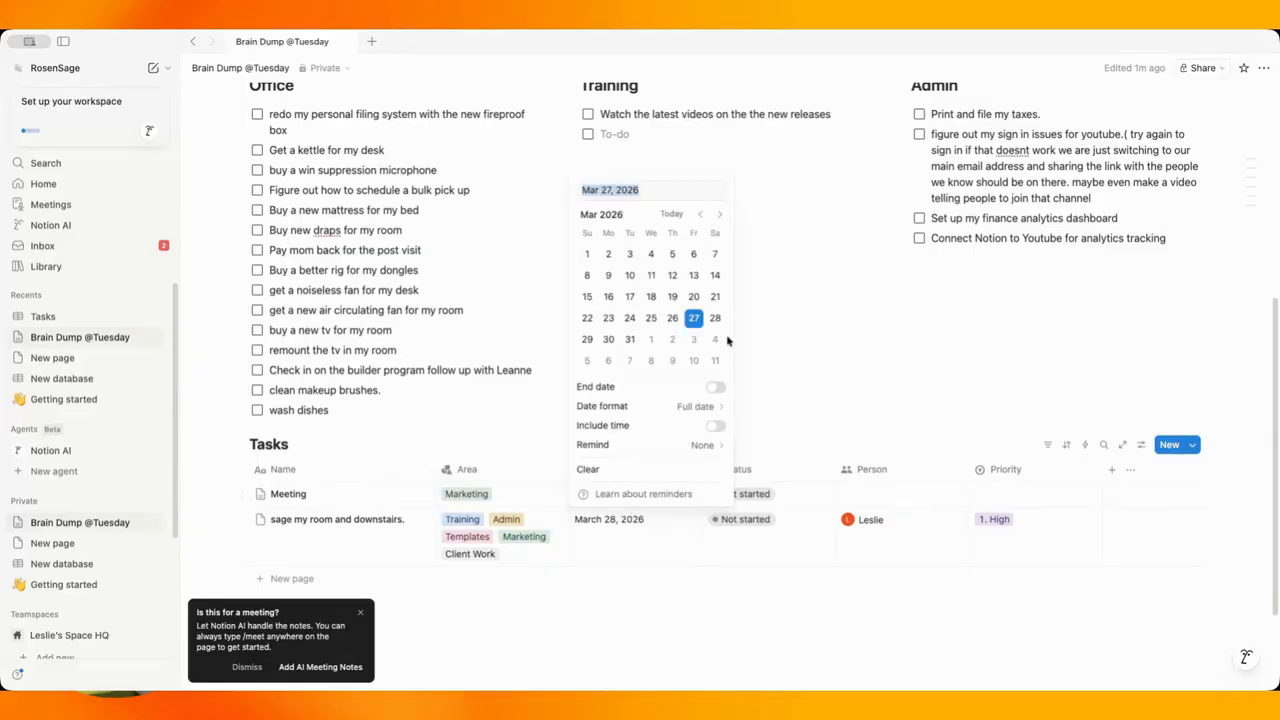
click(714, 337)
click(978, 316)
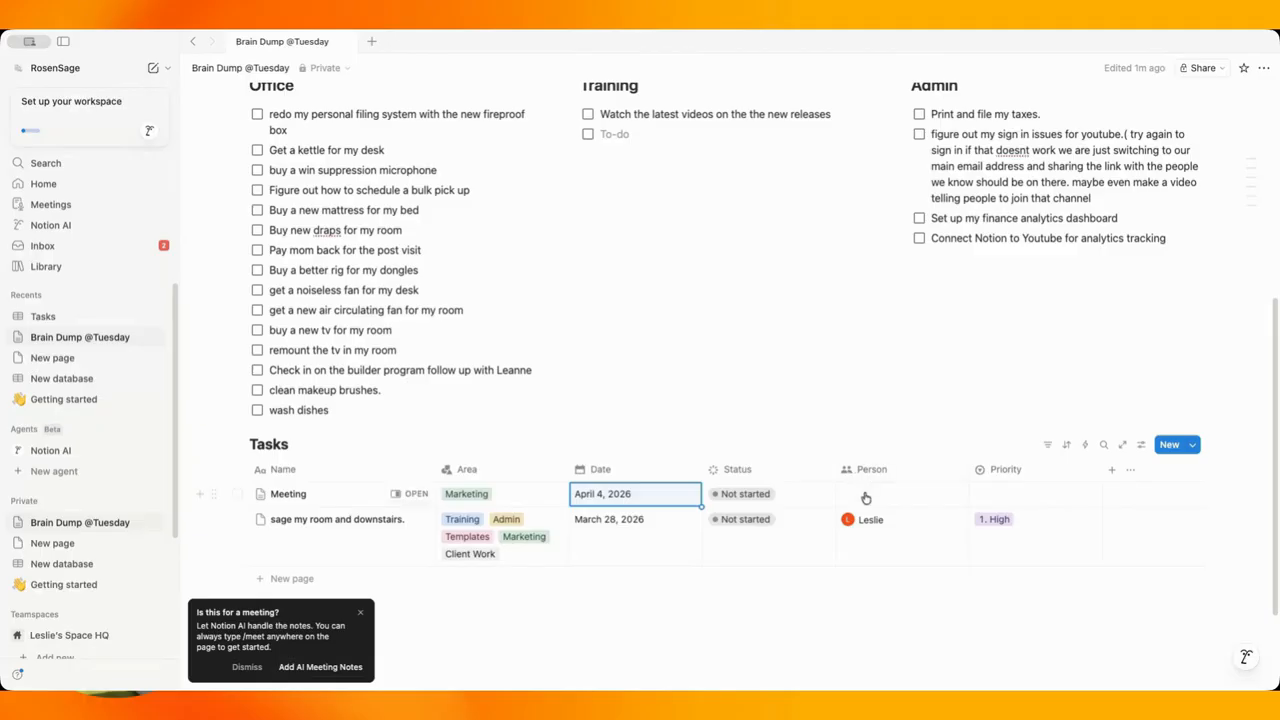
Open the Meeting page, assign the workspace owner as Person, set Priority to "1. High", and close the page.
click(435, 493)
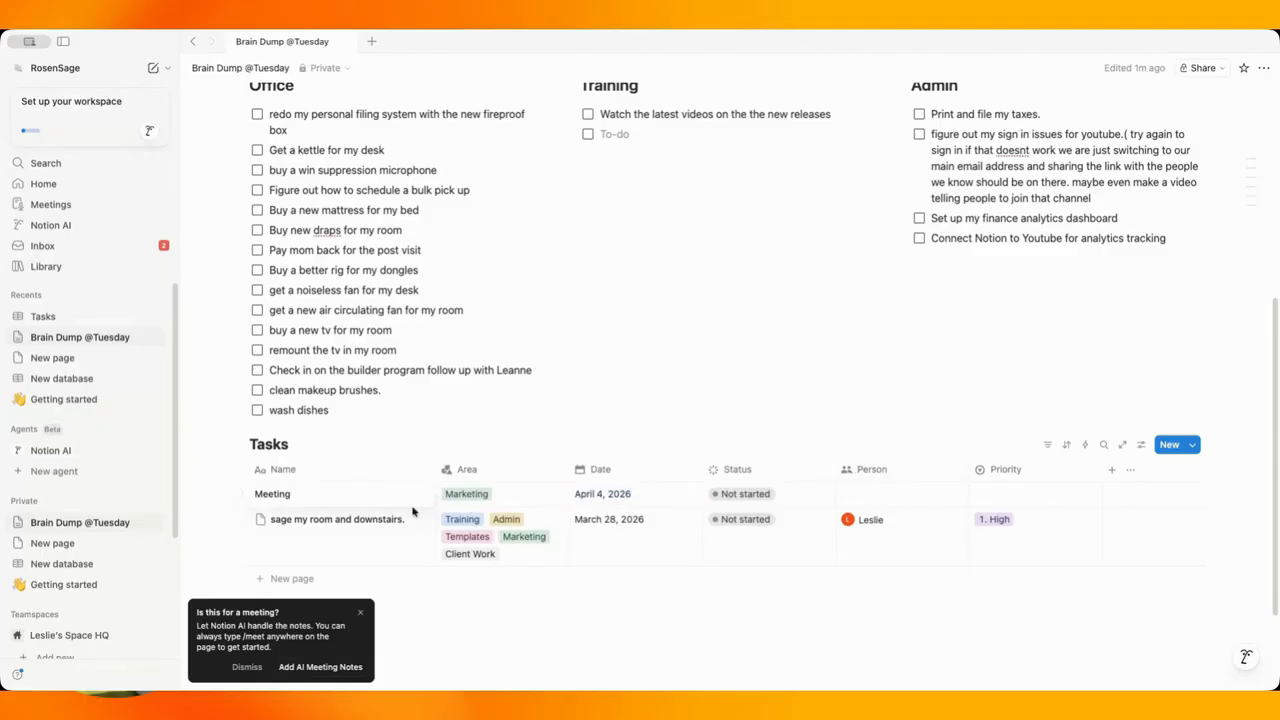
click(412, 494)
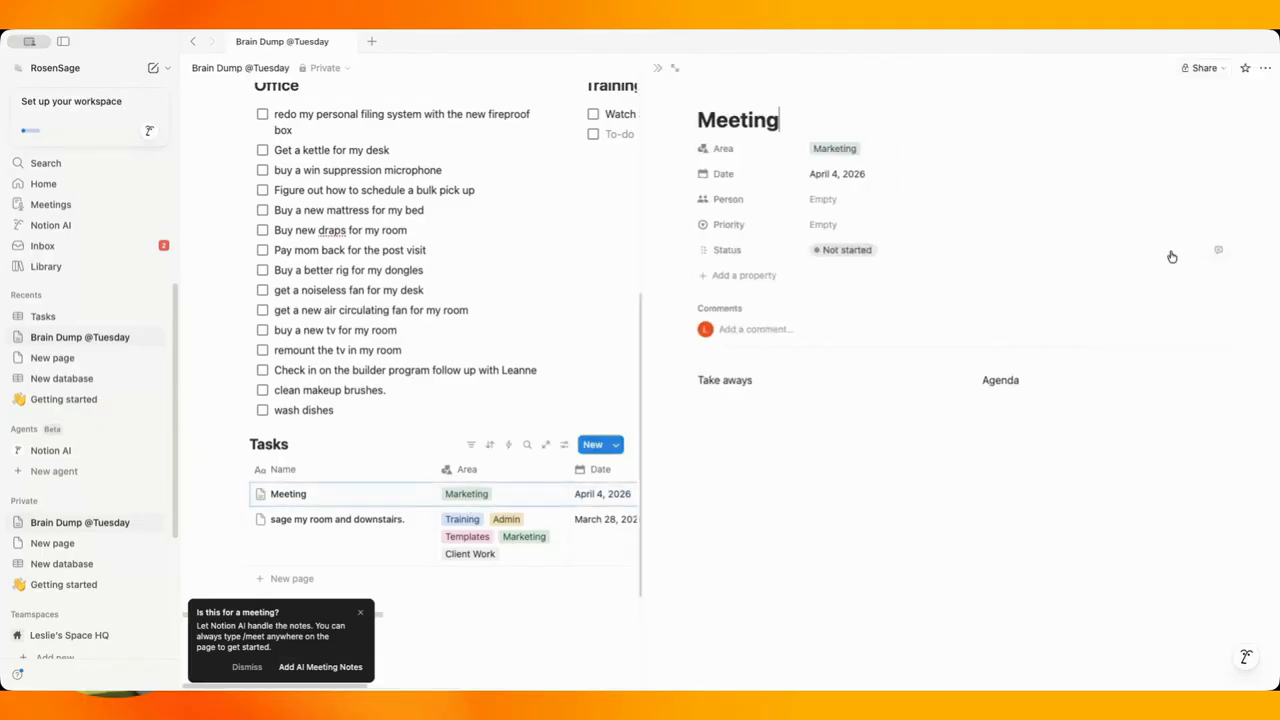
click(830, 199)
click(846, 249)
click(763, 221)
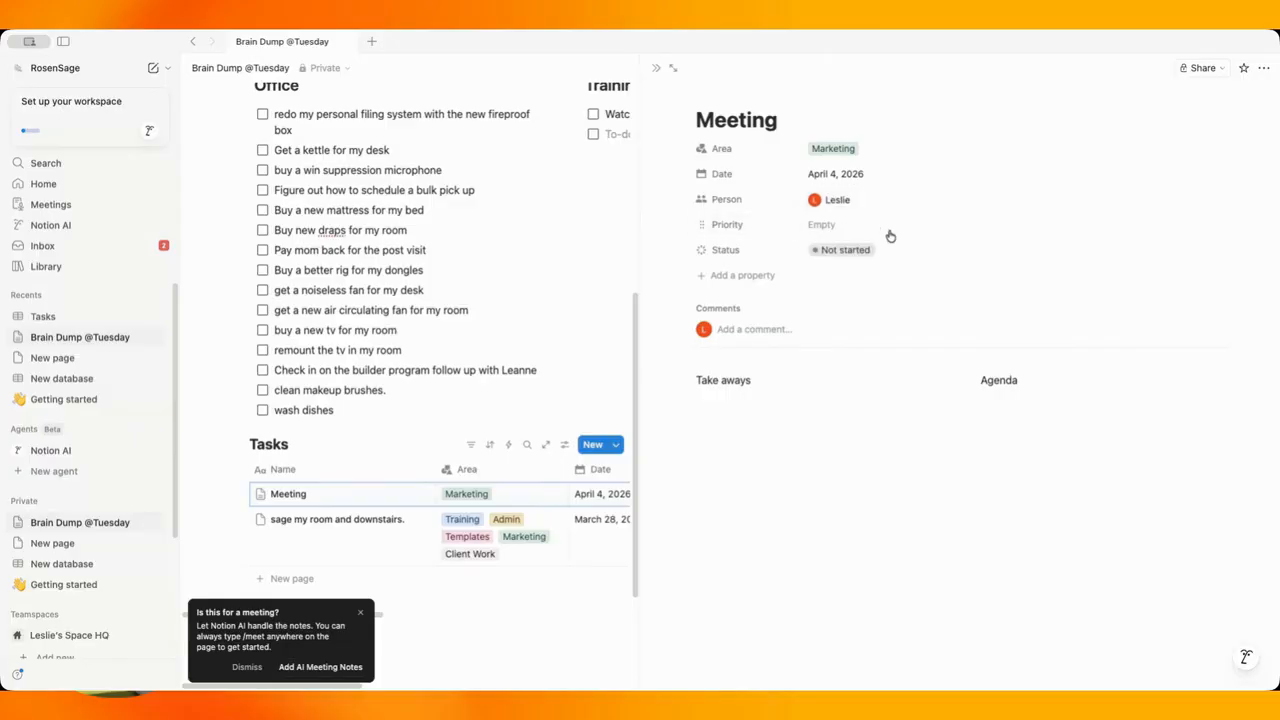
click(890, 228)
click(897, 268)
click(657, 69)
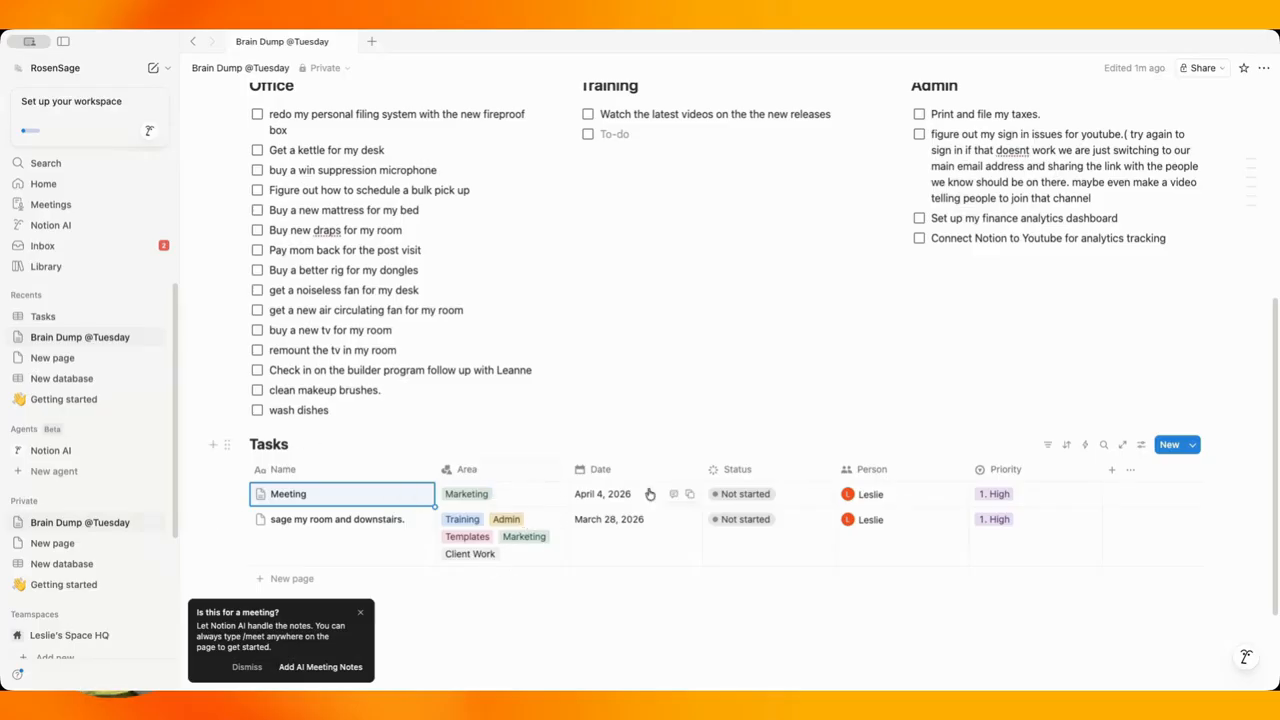
Group the Tasks table by Area and close the view settings.
click(1141, 445)
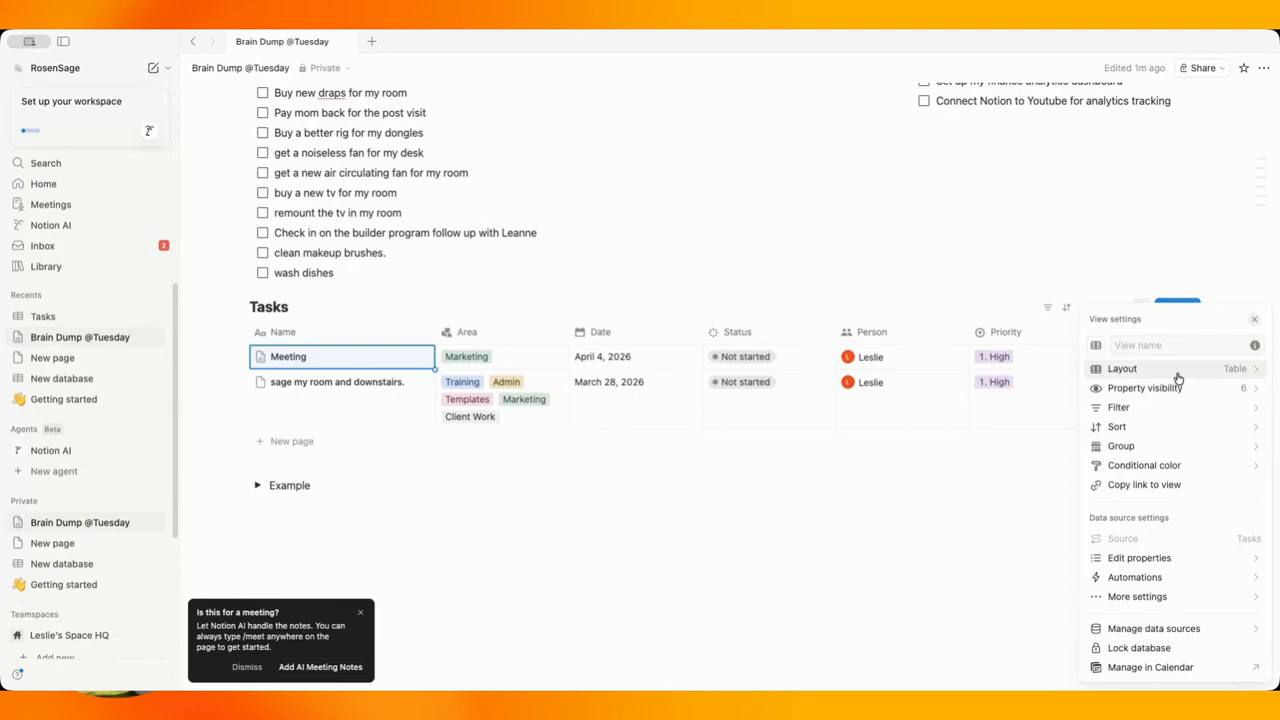
click(1141, 445)
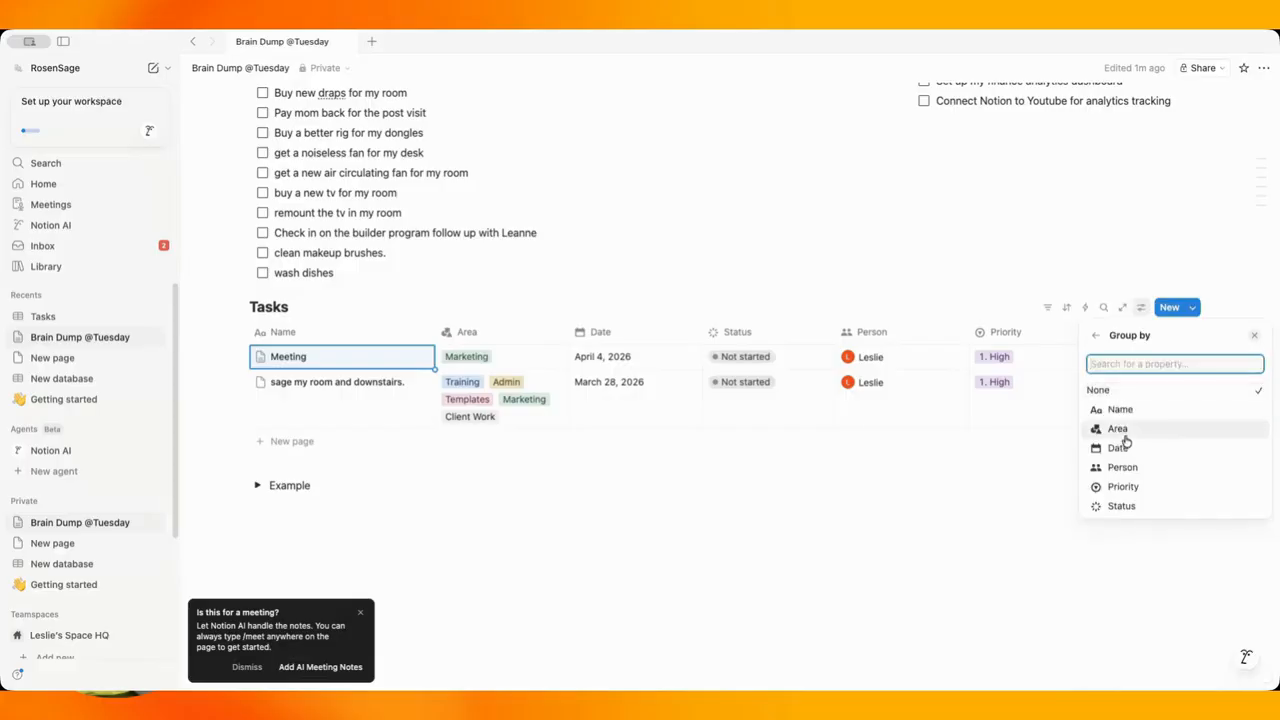
click(1131, 432)
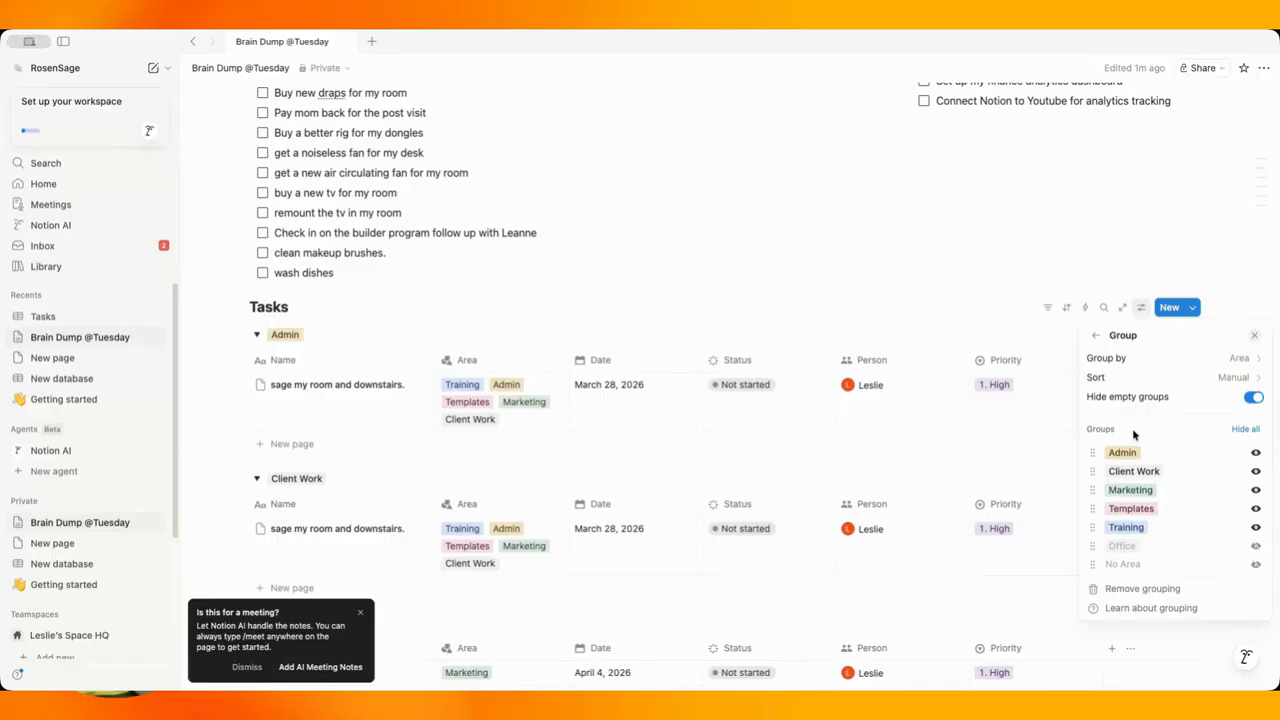
click(724, 273)
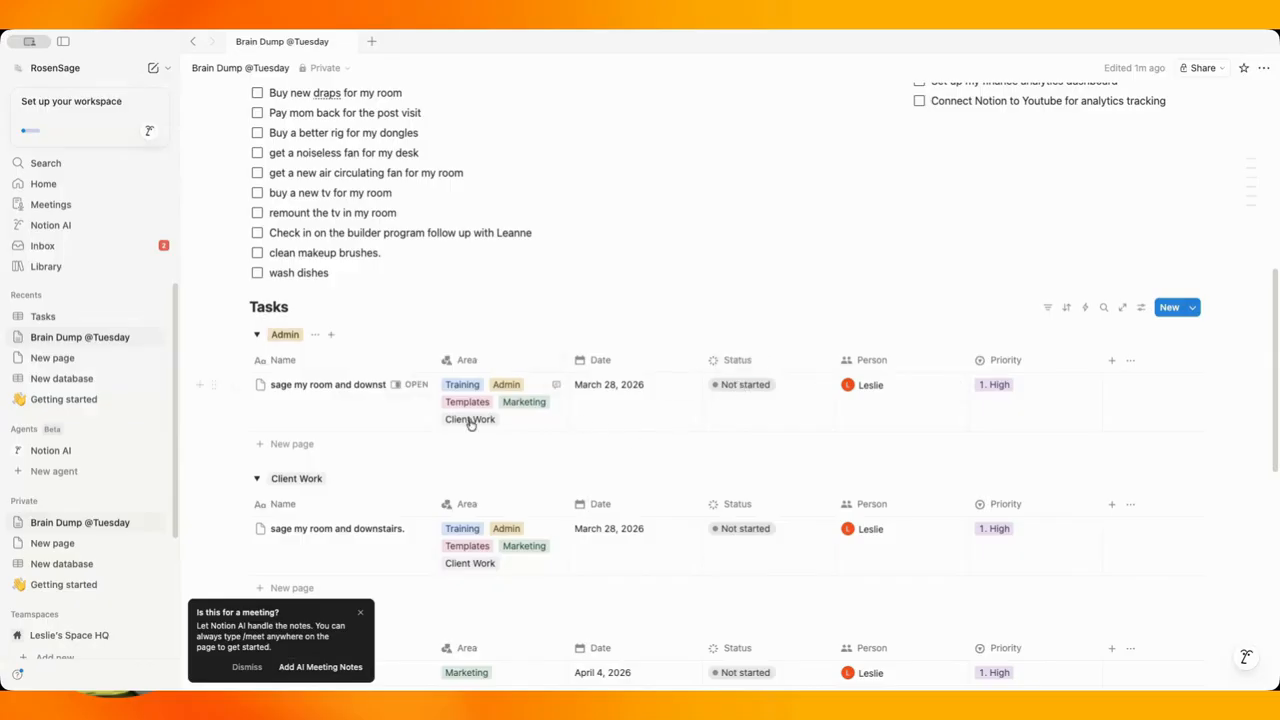
Turn all to-do items in the Admin list into plain text blocks.
scroll(423, 434, up, 3)
scroll(700, 422, down, 3)
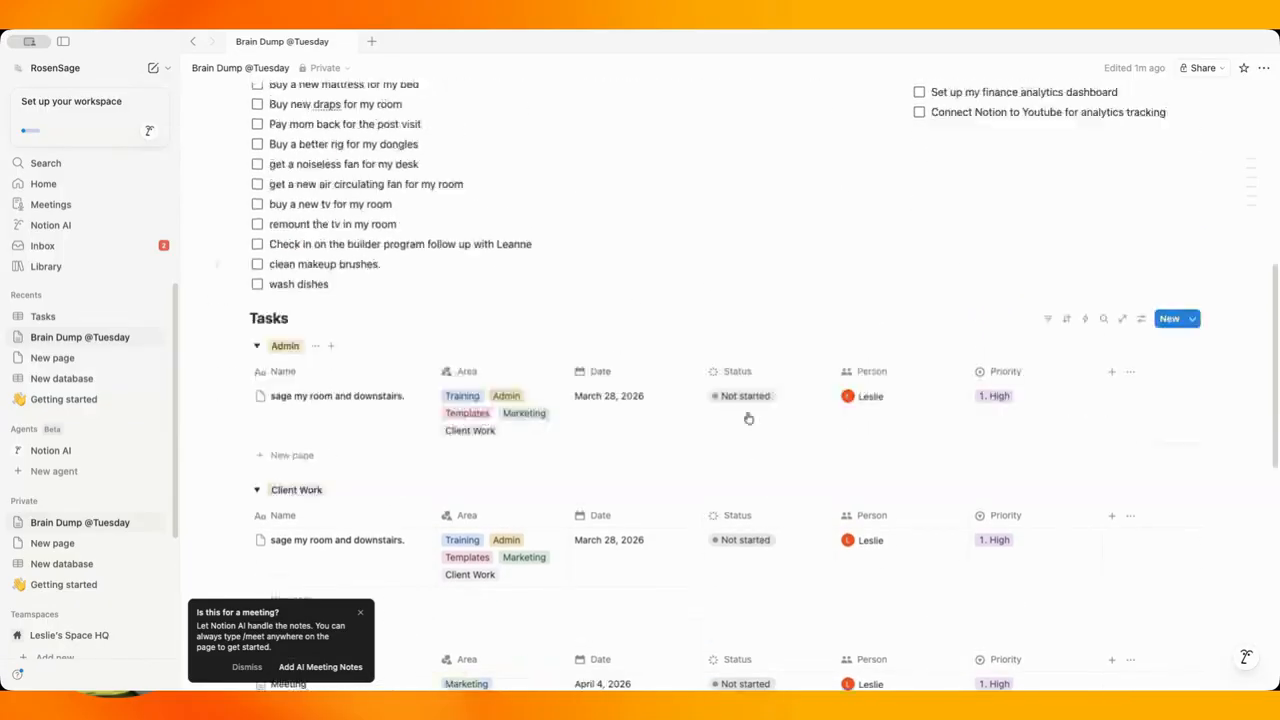
scroll(543, 271, up, 5)
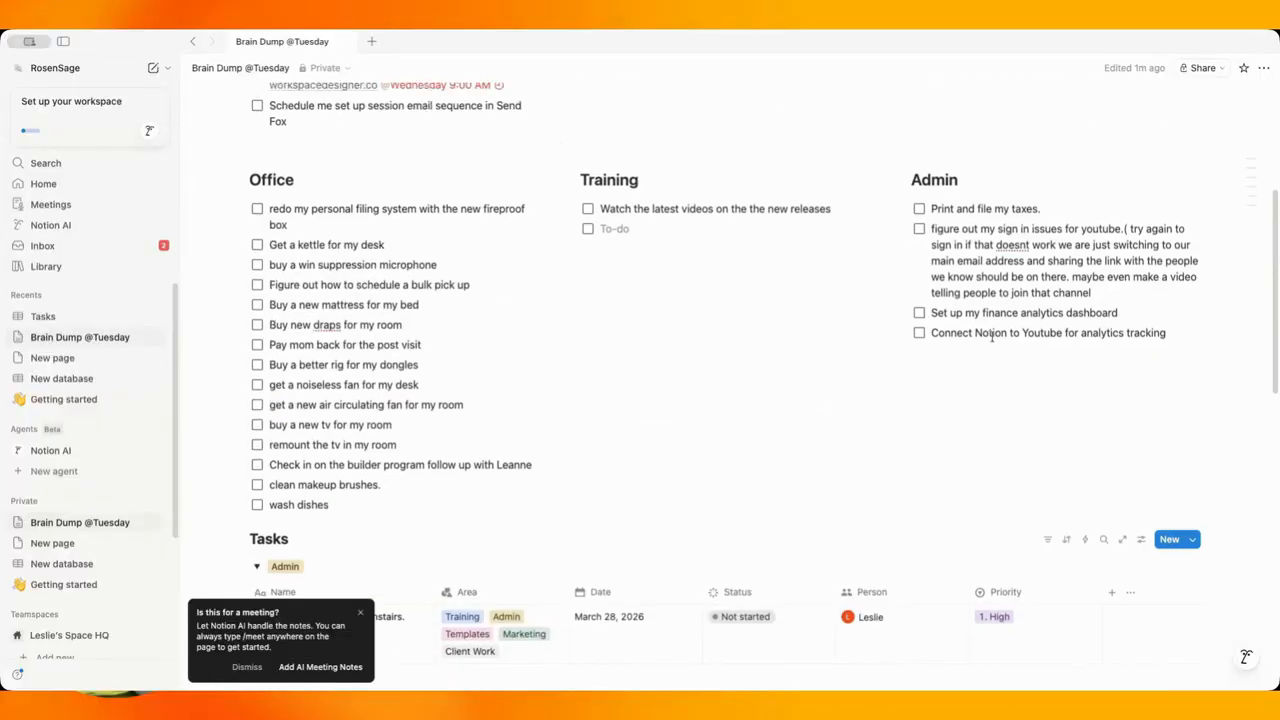
drag(990, 377, 912, 220)
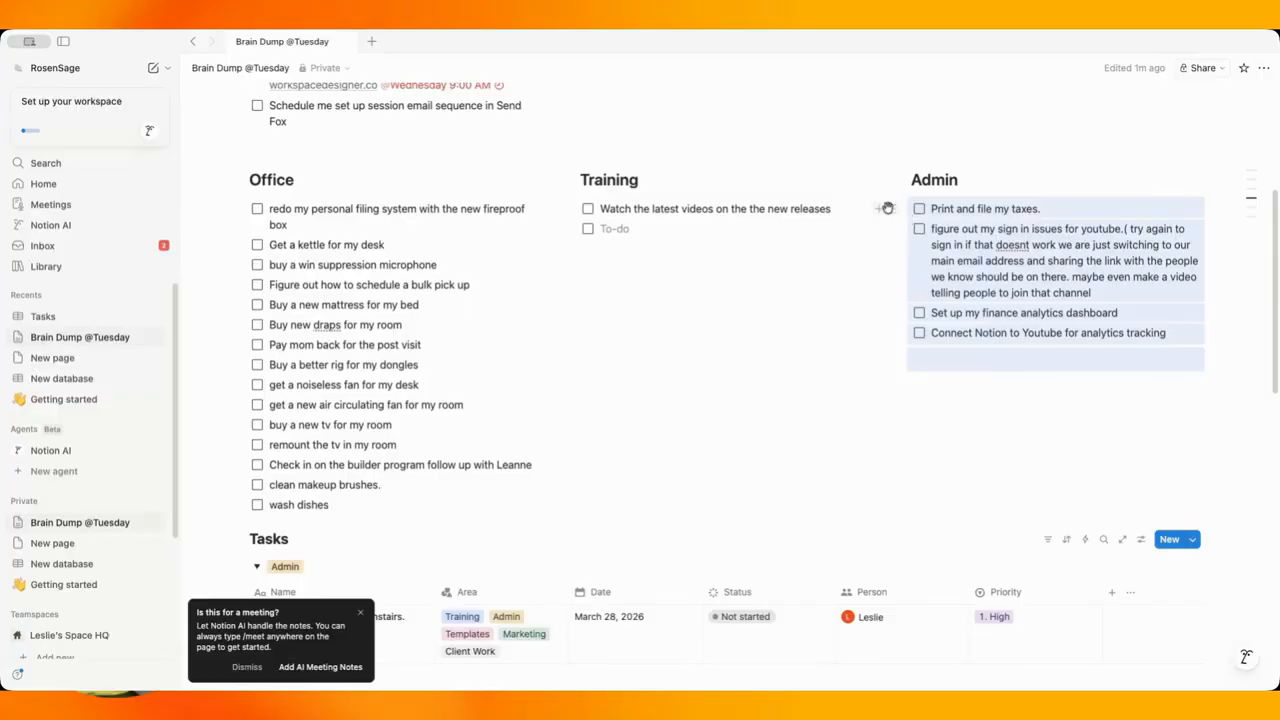
click(892, 209)
mouse_move(763, 152)
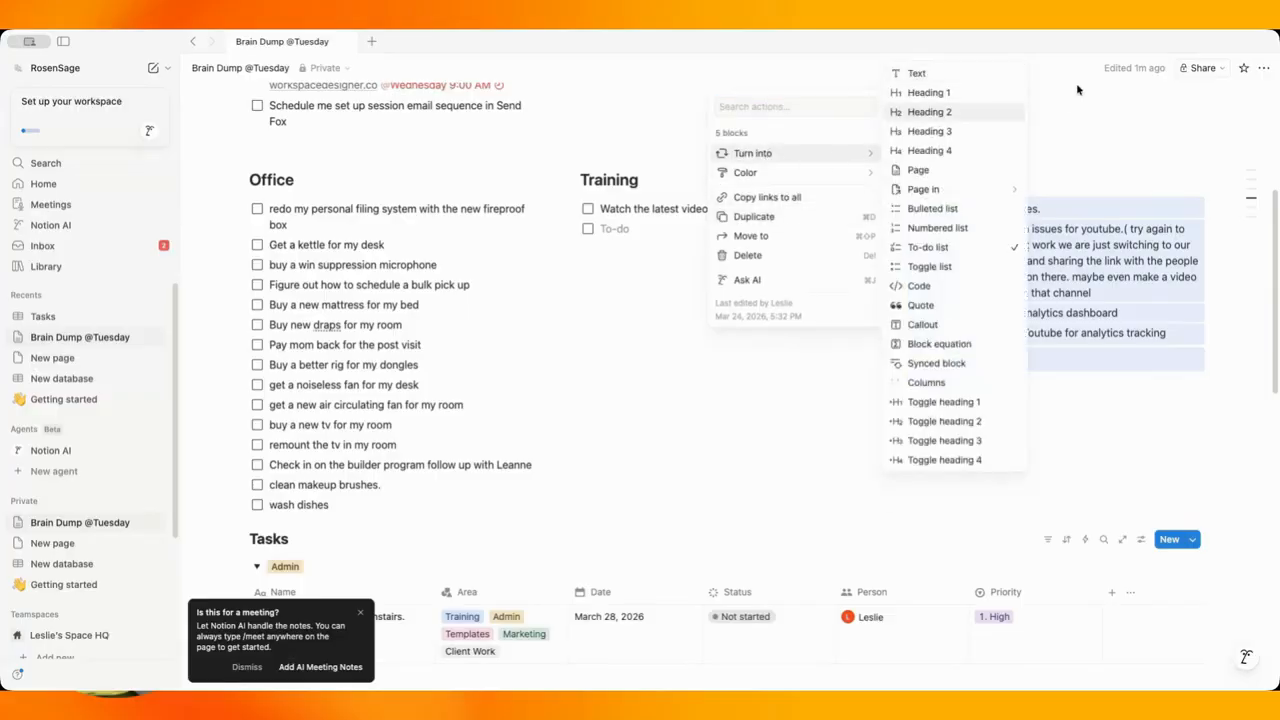
click(968, 74)
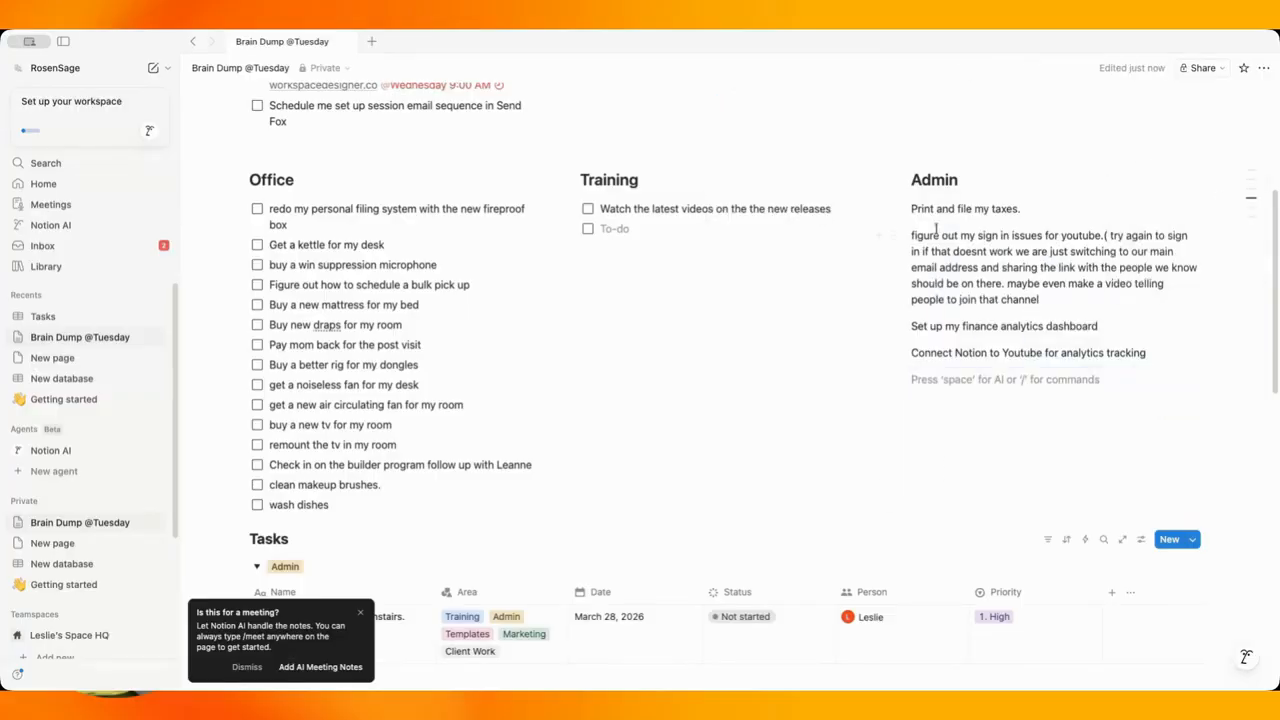
Move all plain text blocks from the Admin column into the Admin group of the Tasks table.
drag(1201, 204, 1030, 346)
scroll(688, 430, down, 3)
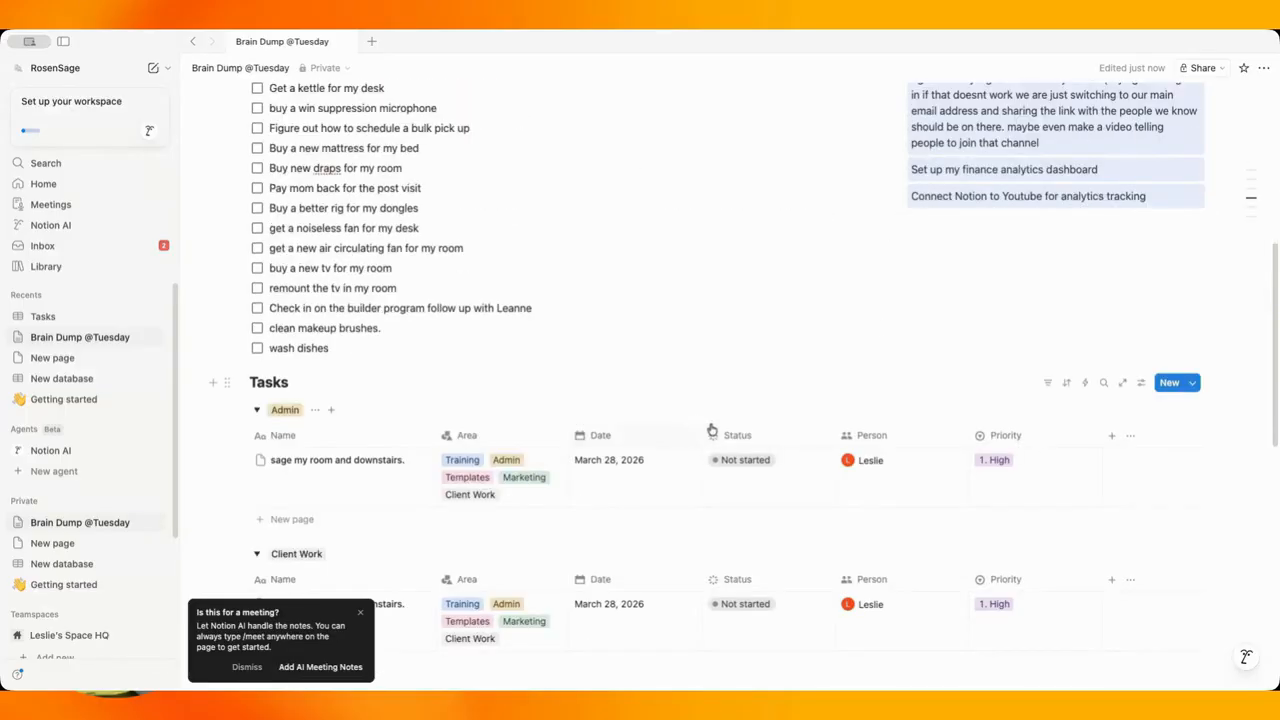
scroll(709, 428, up, 2)
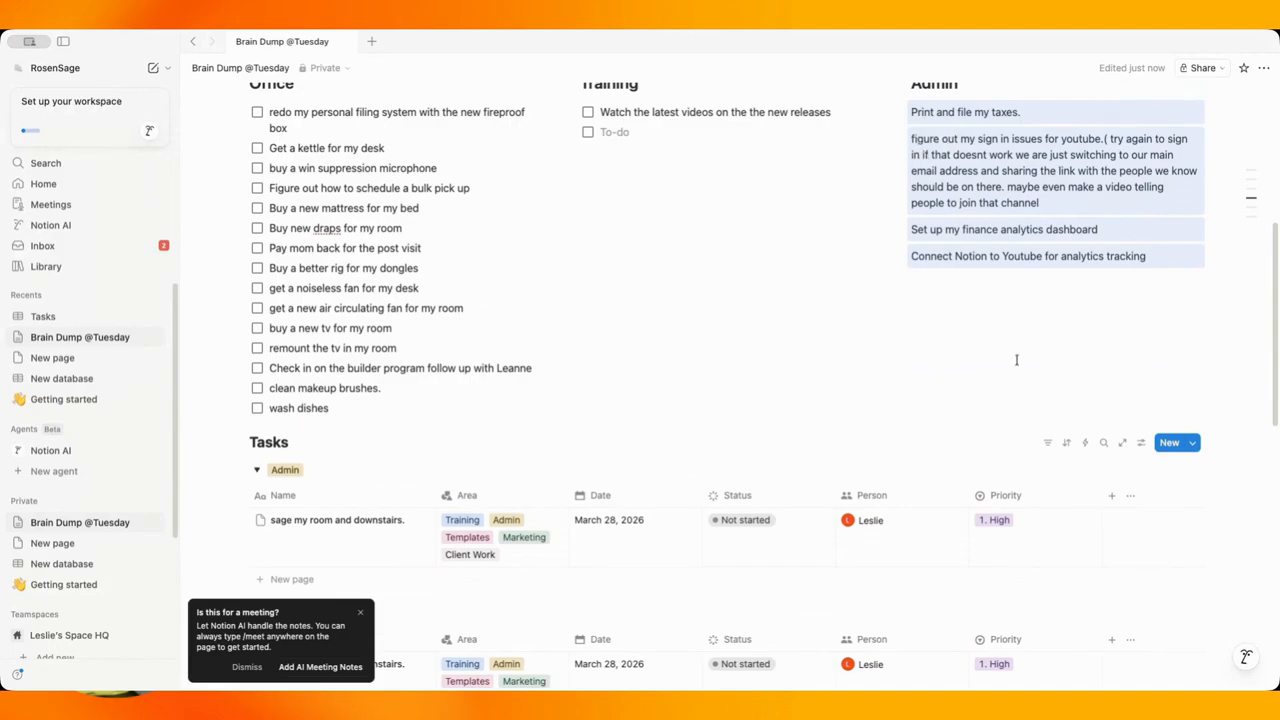
drag(1016, 360, 1016, 200)
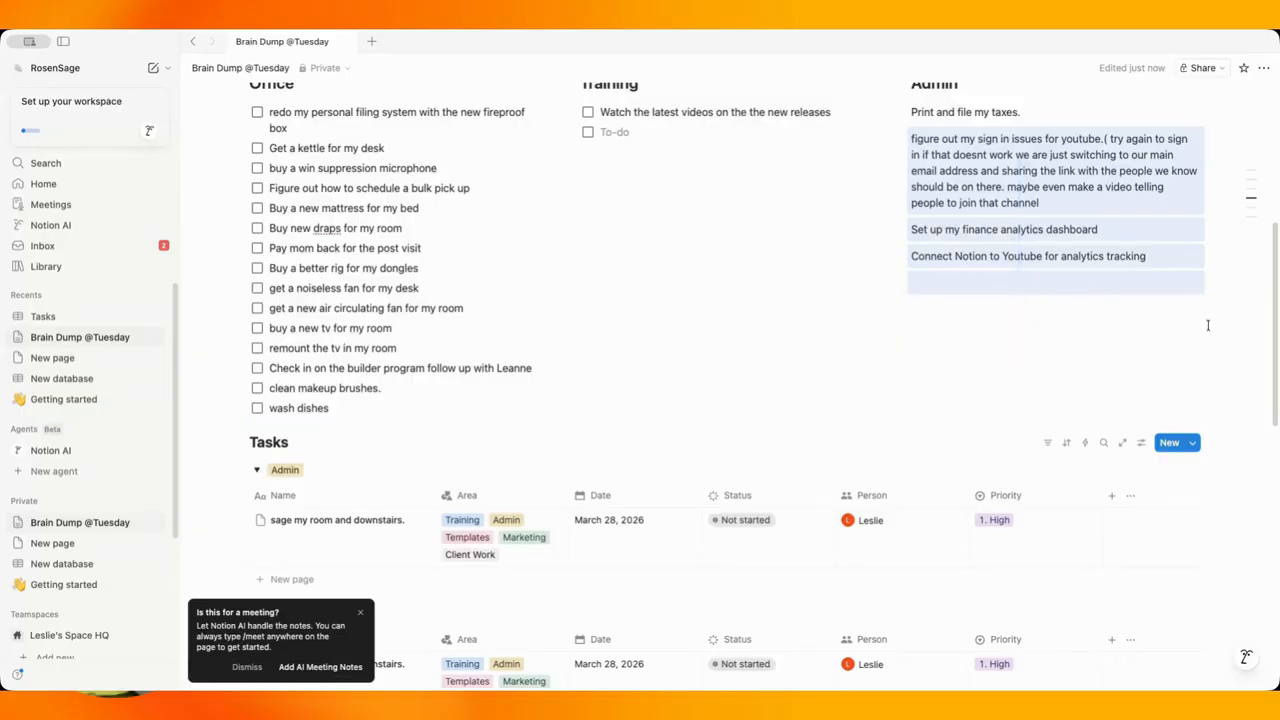
drag(1208, 325, 1006, 190)
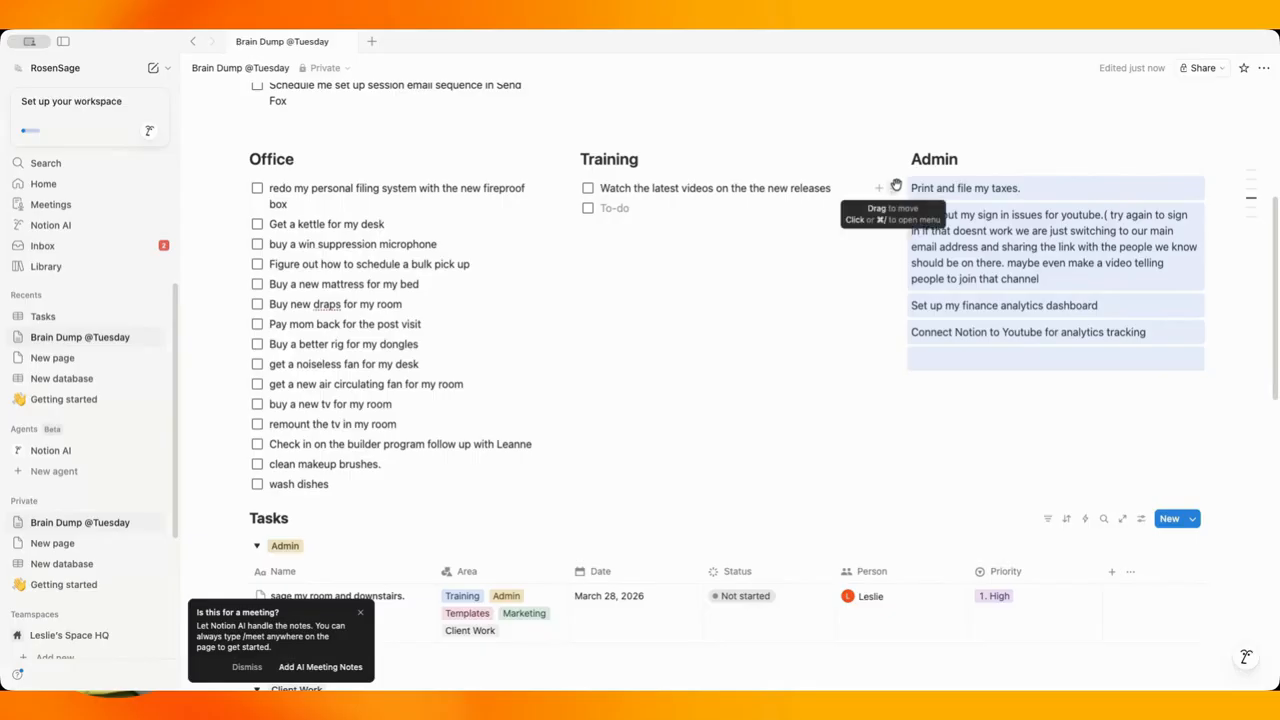
scroll(485, 467, down, 1)
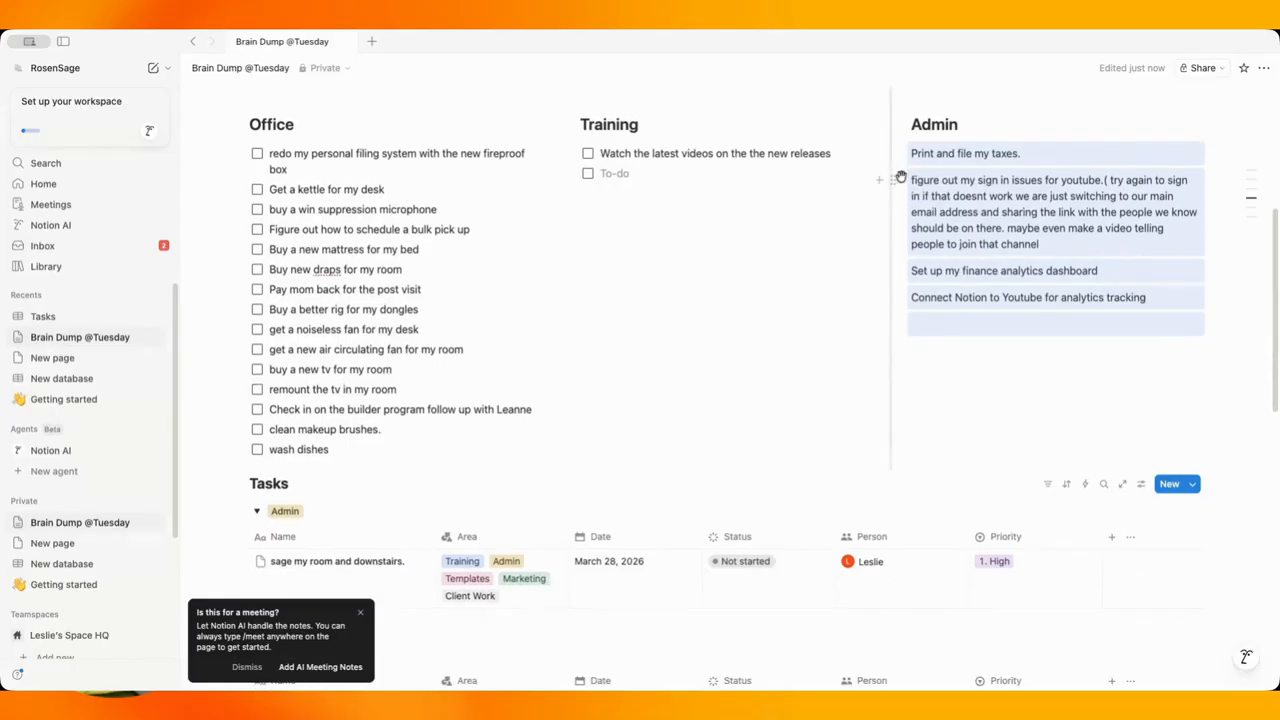
drag(886, 154, 495, 543)
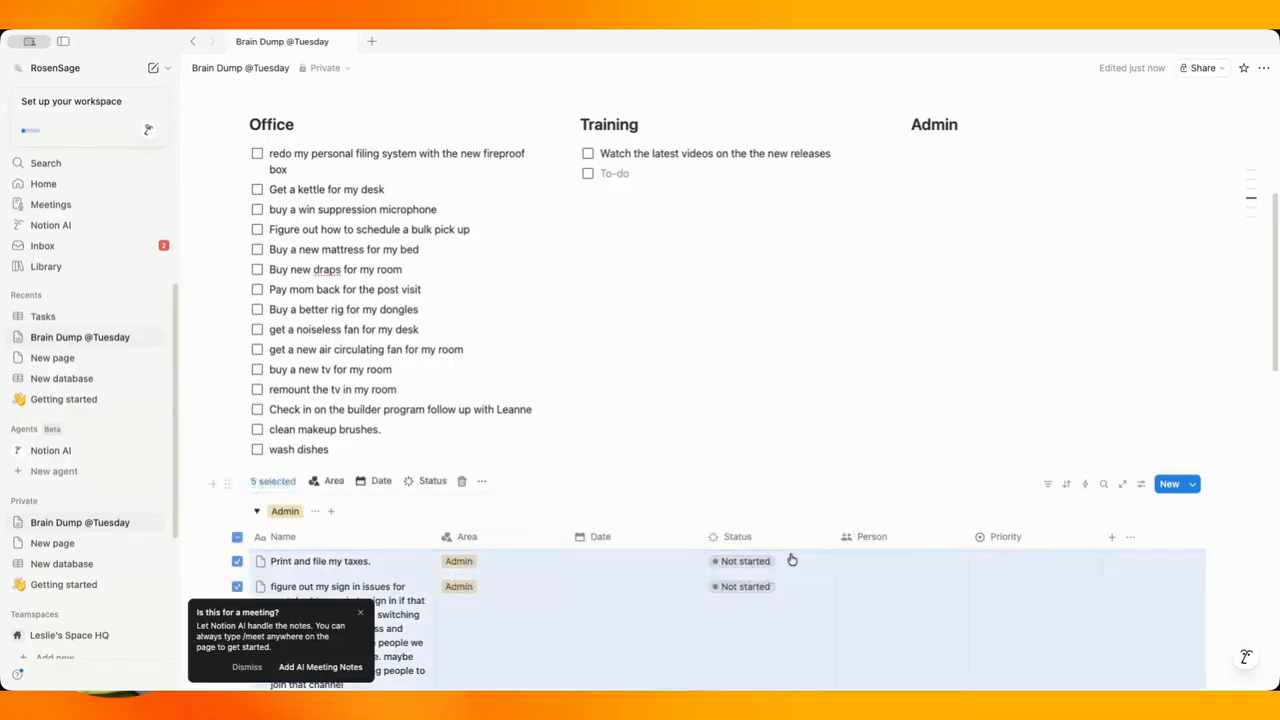
Check the rows added under Admin in the Tasks table and collapse the Admin group.
scroll(586, 383, down, 3)
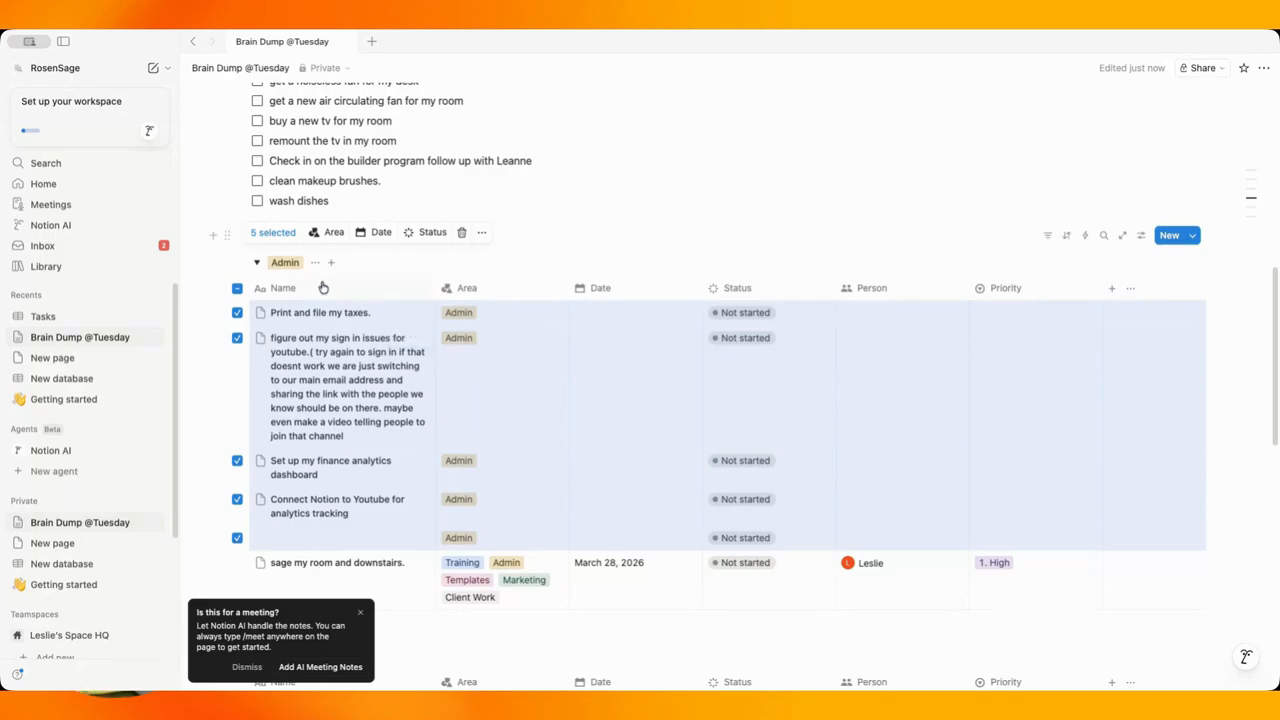
scroll(490, 402, up, 1)
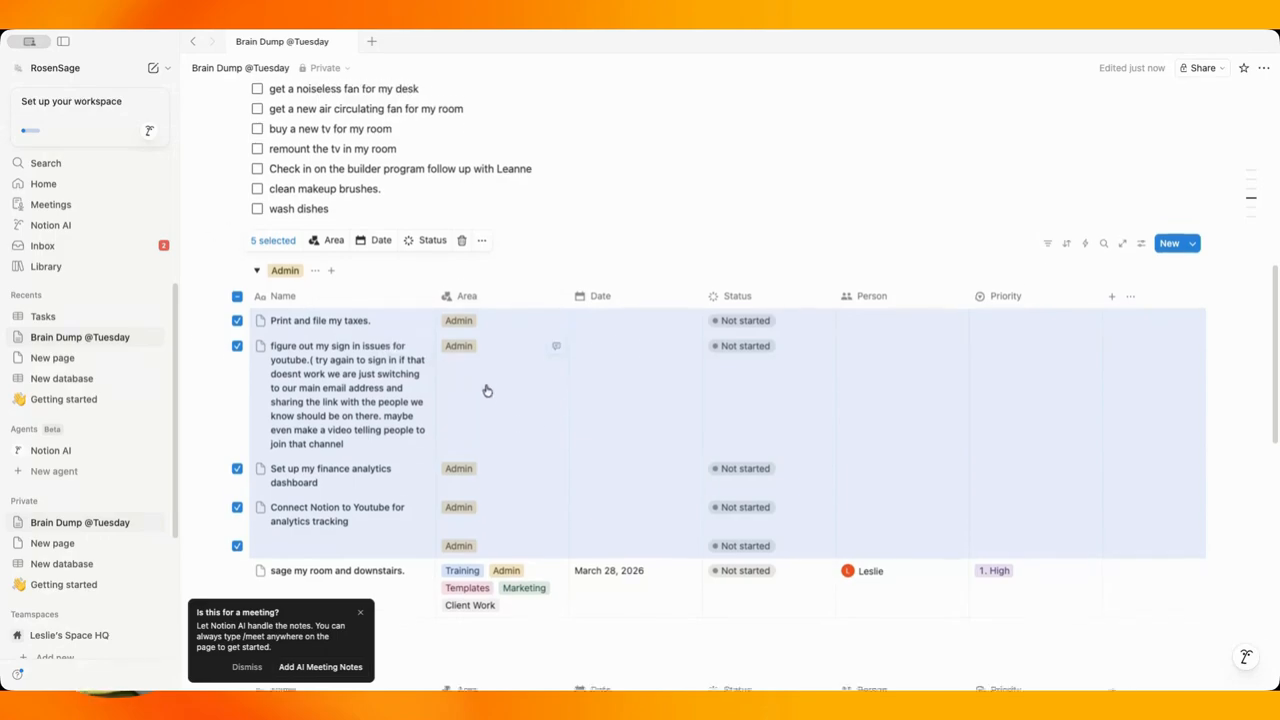
scroll(487, 390, up, 1)
click(258, 281)
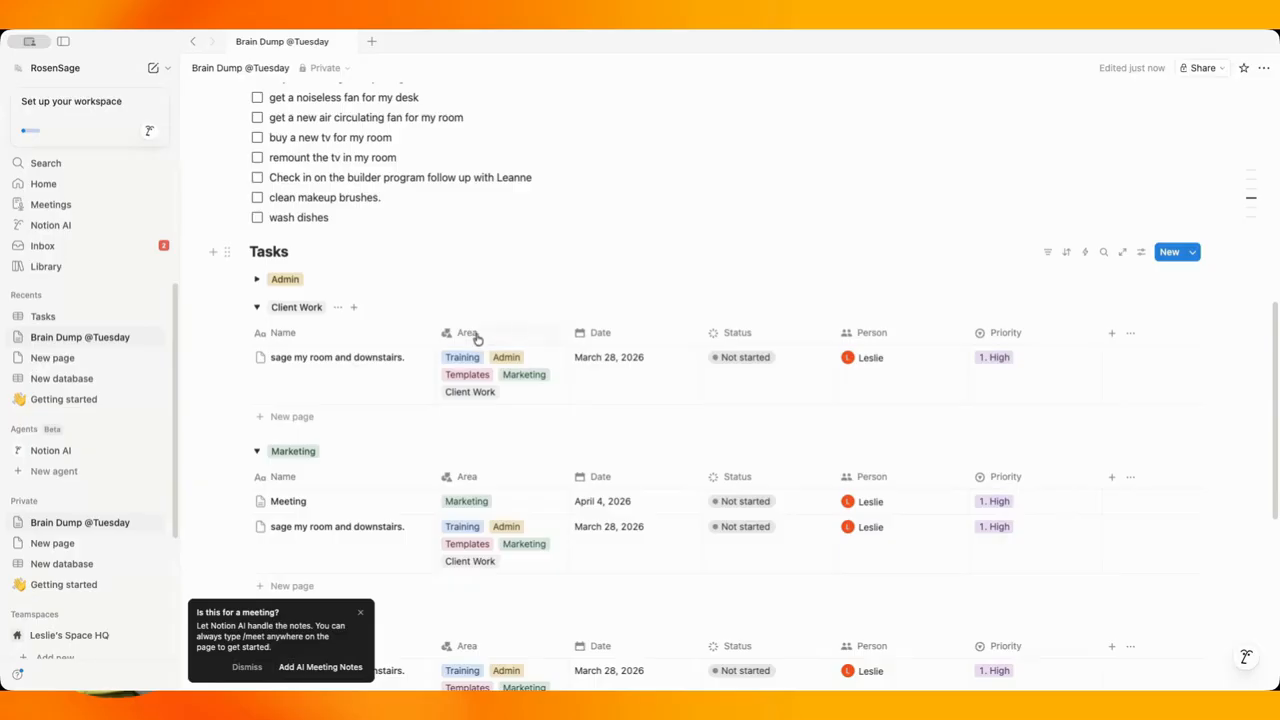
Turn the Training to-do "Watch the latest videos on the the new releases" into text and move it into the Training group of Tasks.
scroll(380, 330, up, 10)
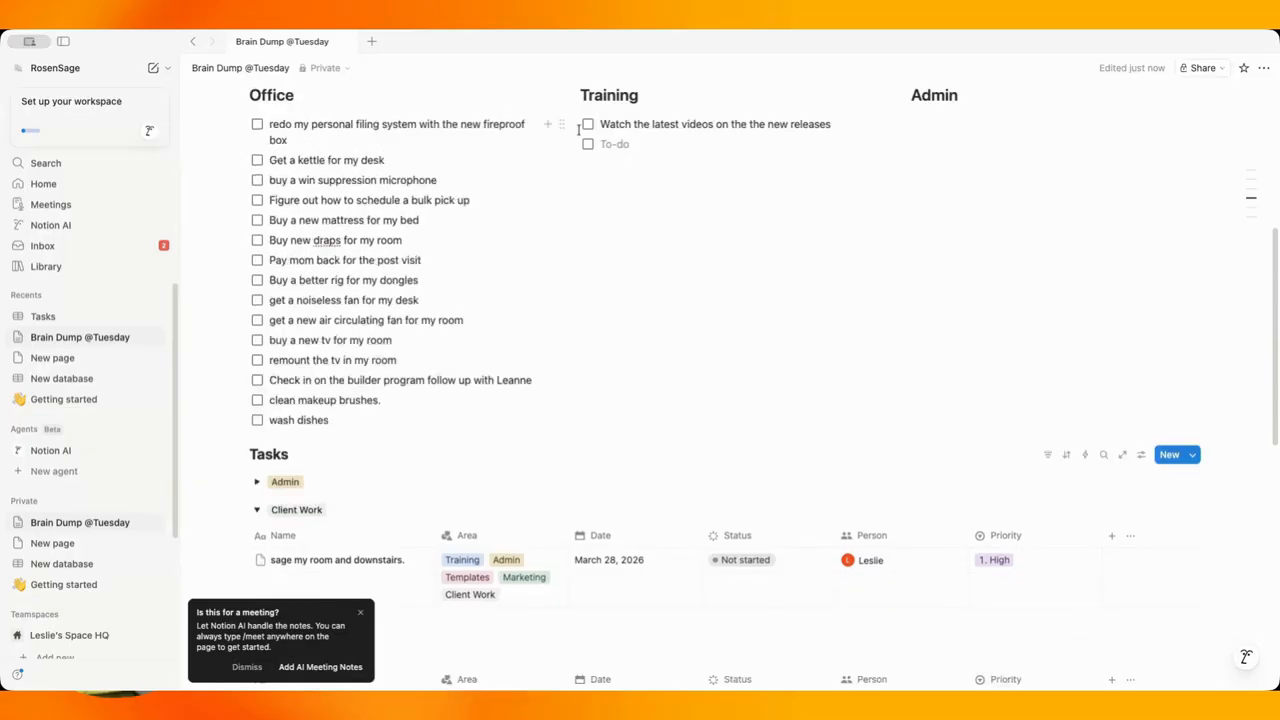
click(565, 123)
mouse_move(543, 123)
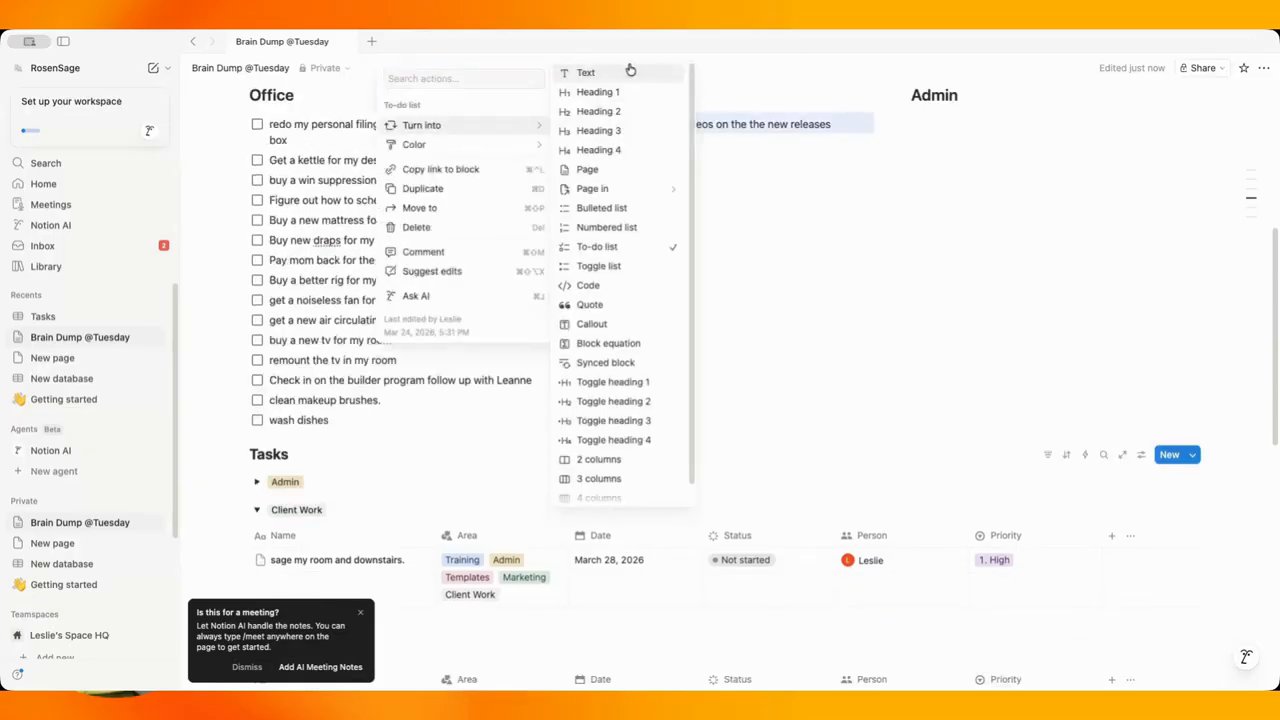
click(634, 79)
drag(562, 124, 366, 440)
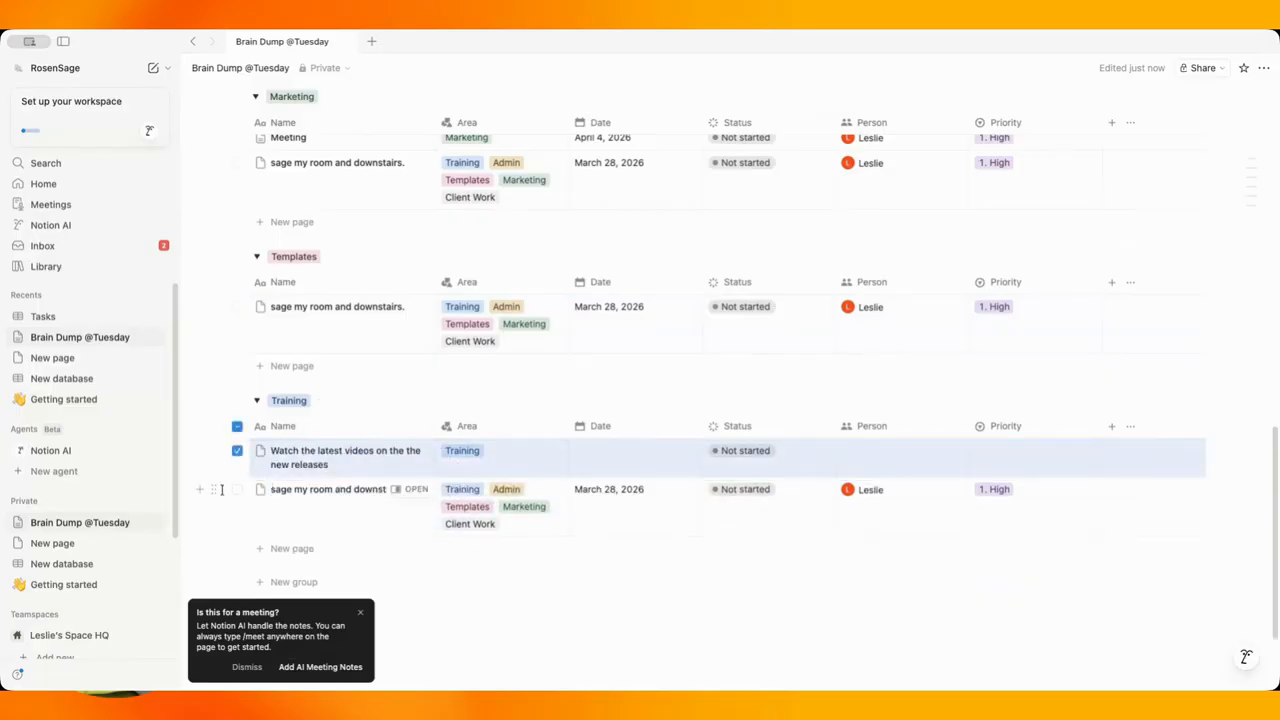
Replace all Area tags of the "sage my room and downstairs." task with Office.
click(486, 517)
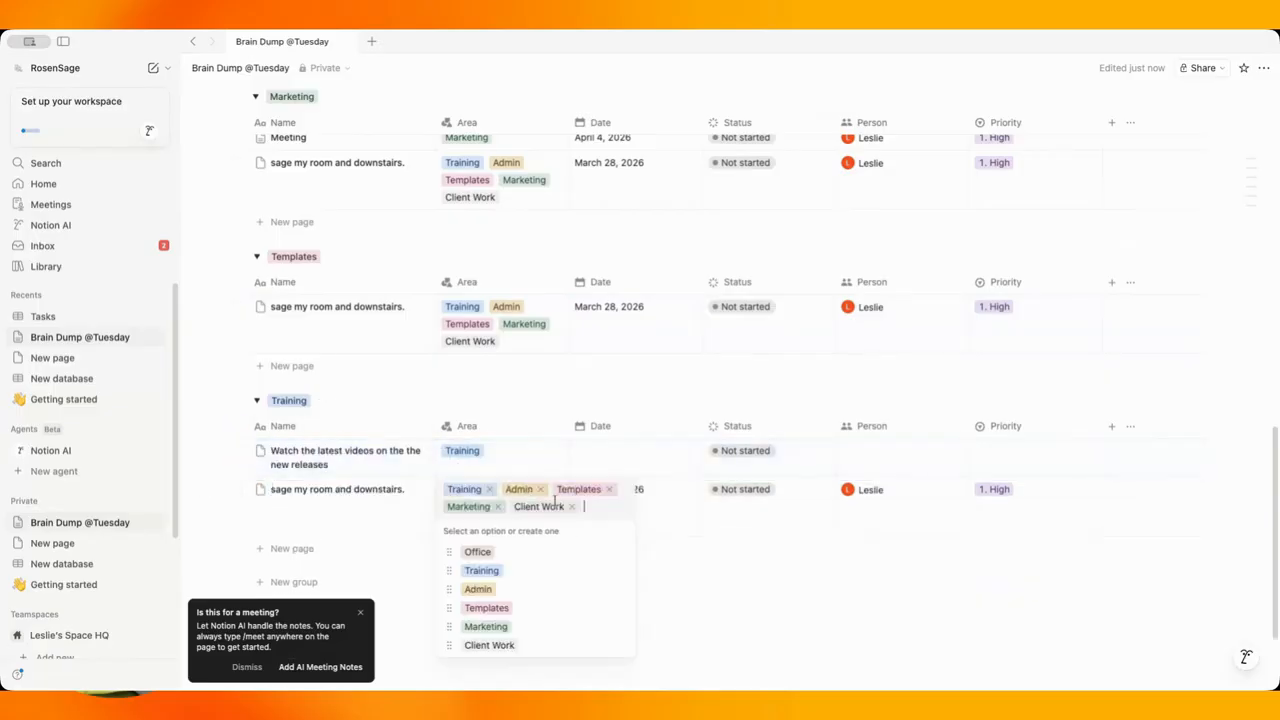
click(491, 490)
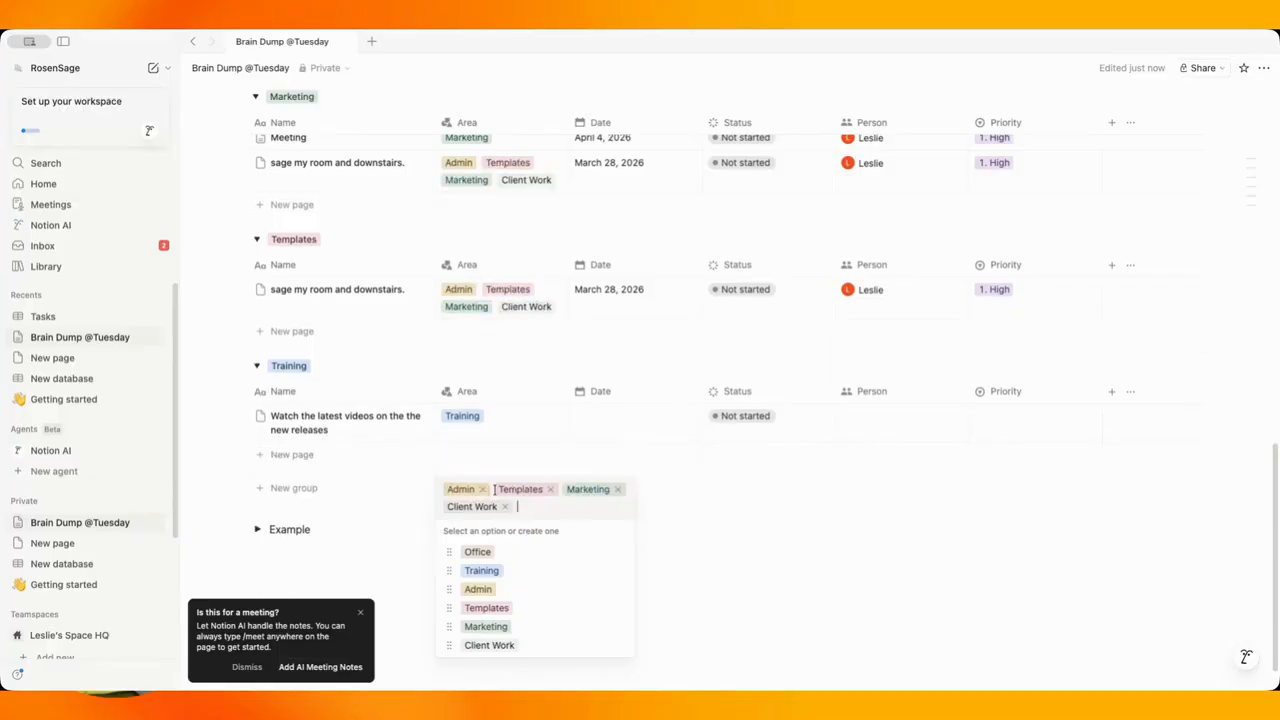
click(483, 489)
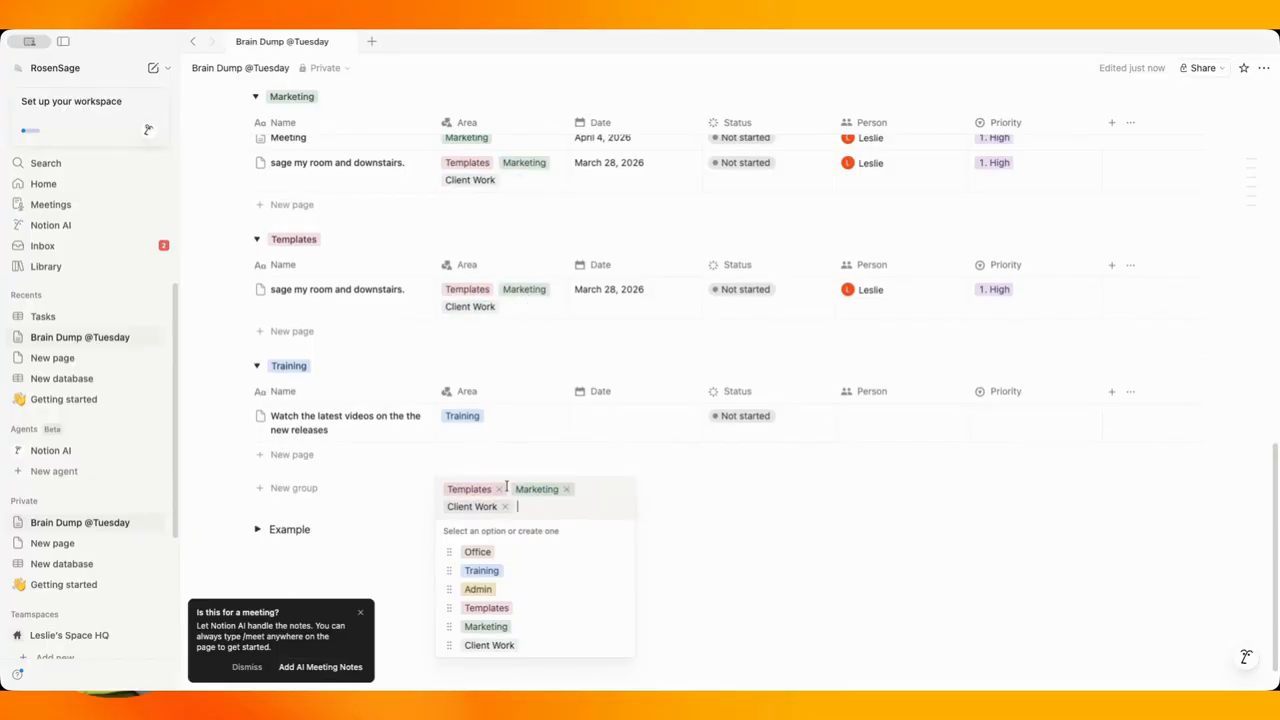
click(499, 489)
click(497, 489)
click(505, 489)
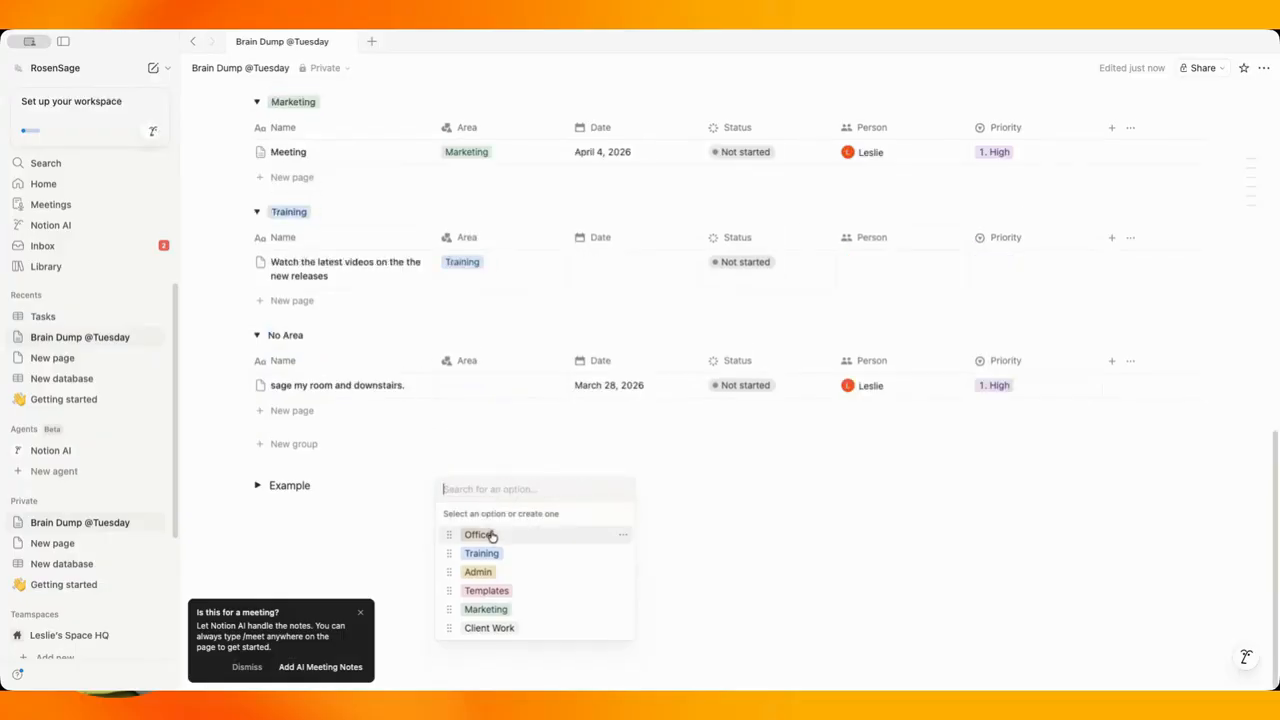
click(478, 534)
click(445, 334)
Delete the Training and Admin headings together with the empty blocks beneath them.
scroll(442, 336, up, 10)
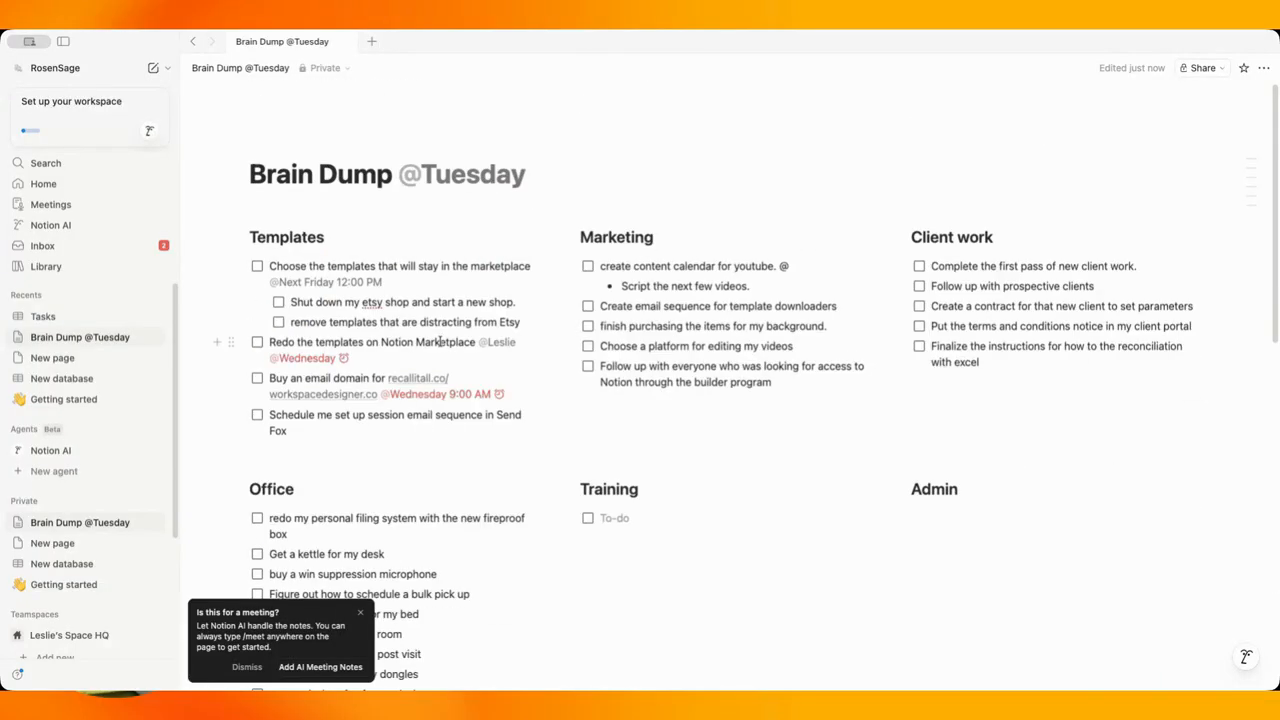
scroll(627, 478, down, 1)
drag(947, 532, 703, 473)
click(563, 472)
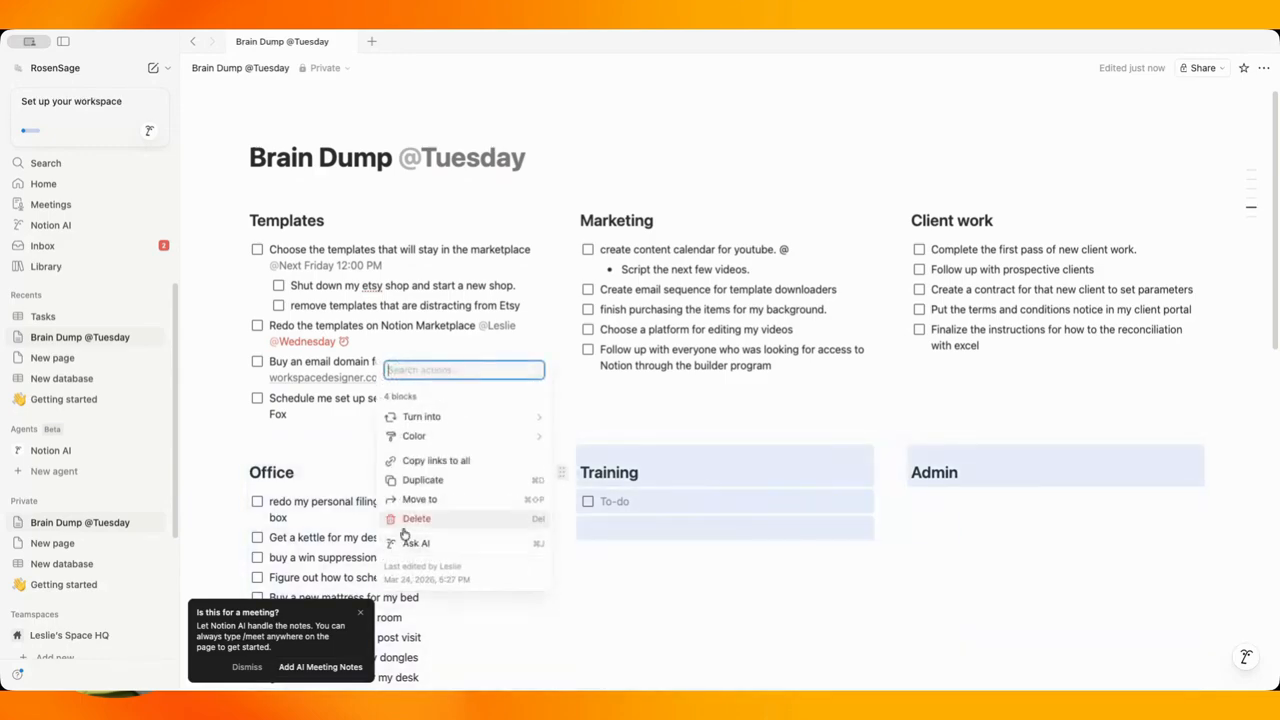
click(417, 520)
Turn the Office to-do items from the filing system entry through "clean makeup brushes." into plain text blocks.
scroll(302, 400, down, 4)
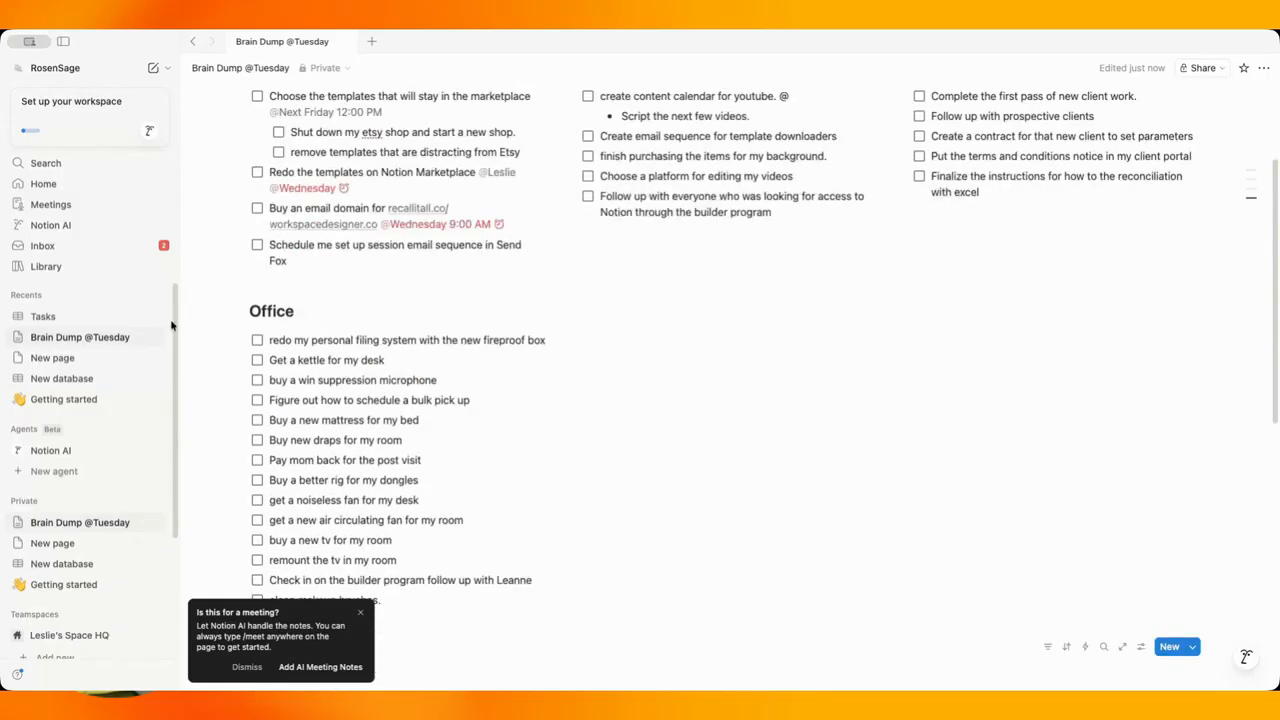
drag(205, 337, 198, 512)
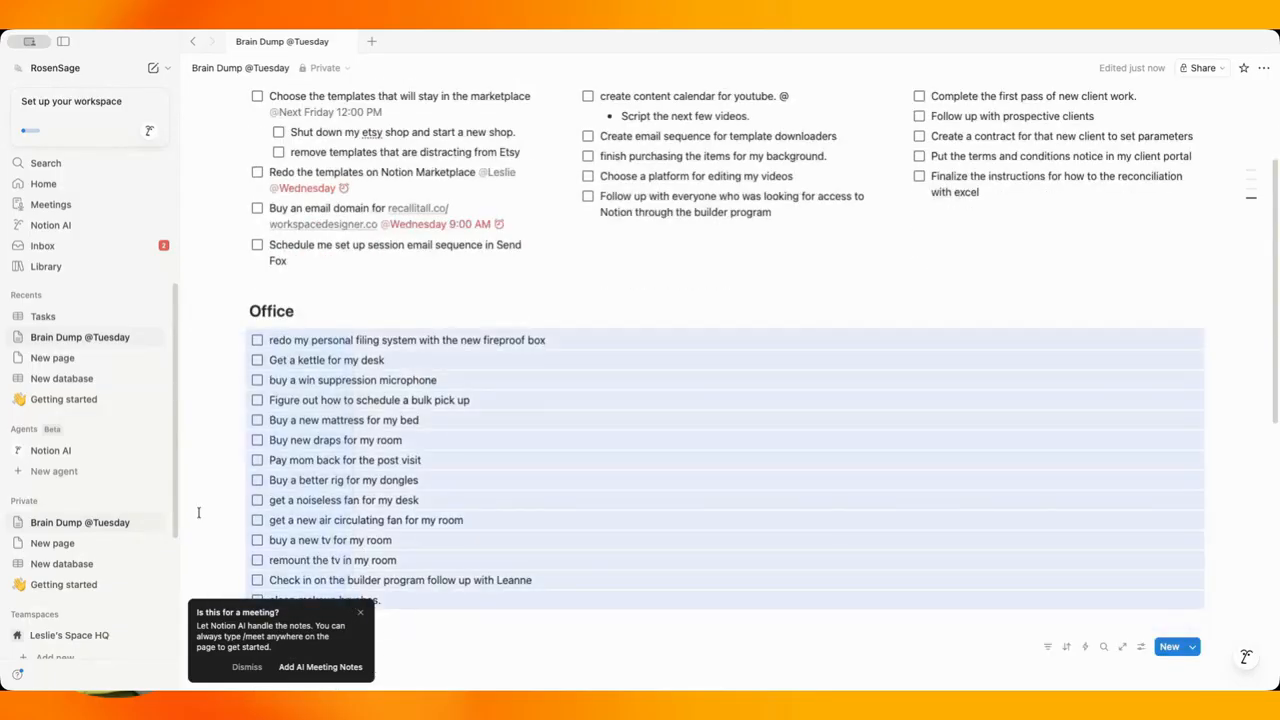
click(232, 341)
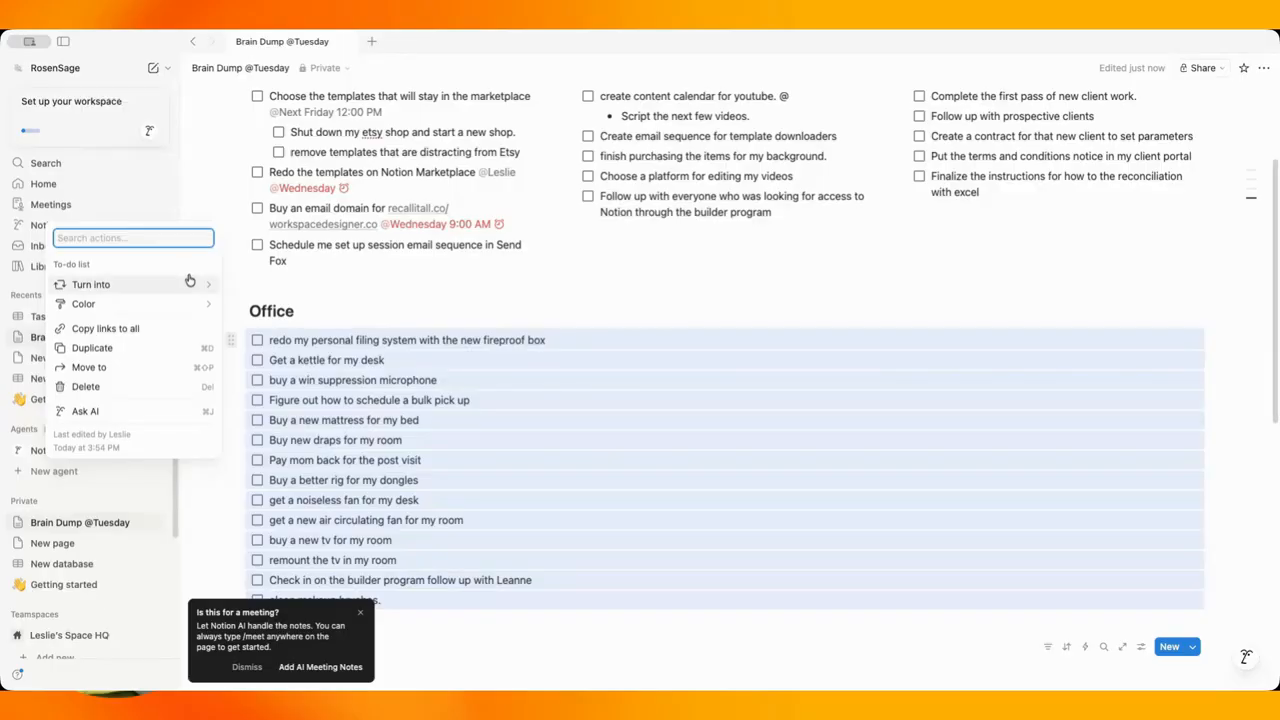
mouse_move(189, 284)
click(275, 102)
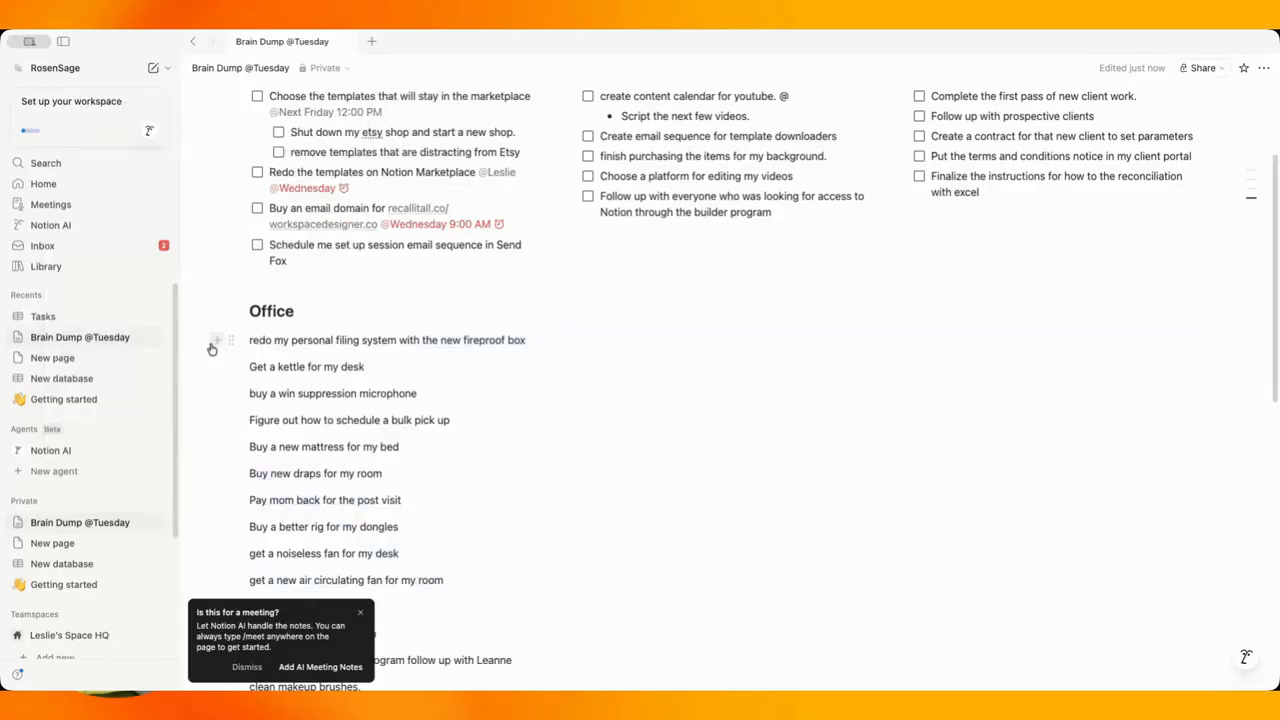
Move the Office list's plain text blocks into the Office group of the Tasks table, the first three and then the rest.
drag(428, 432, 449, 606)
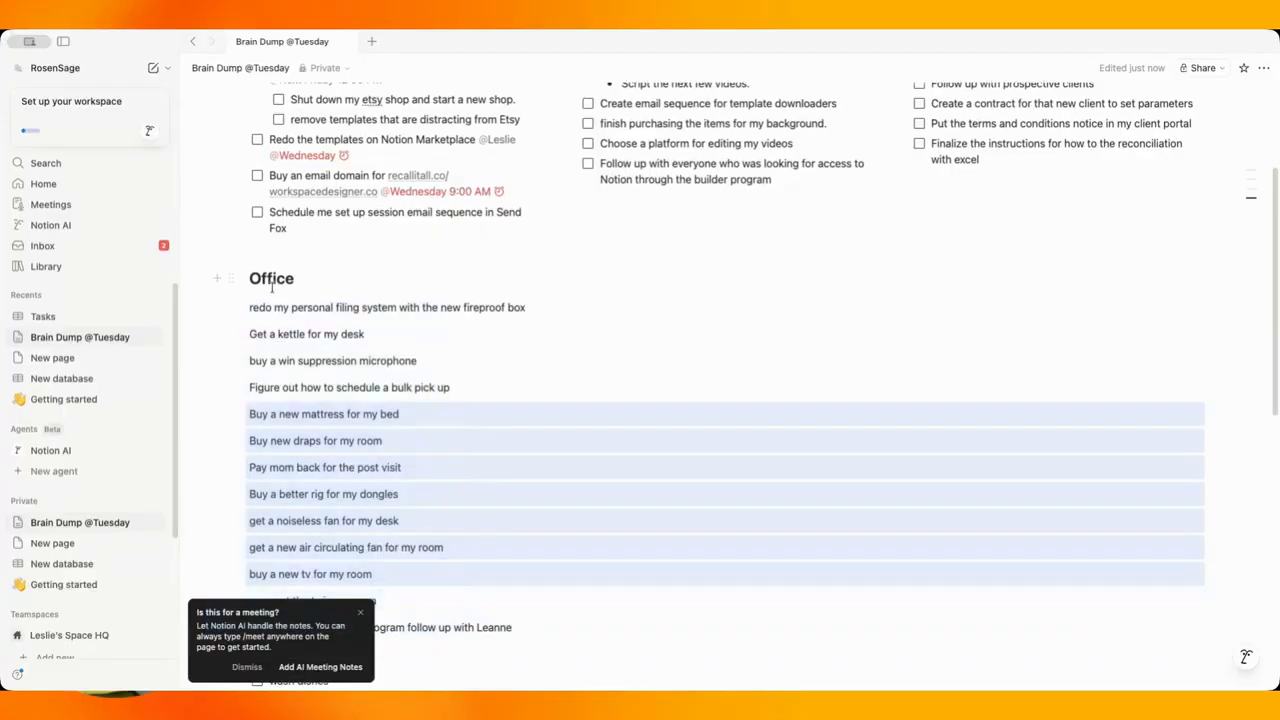
drag(198, 303, 488, 618)
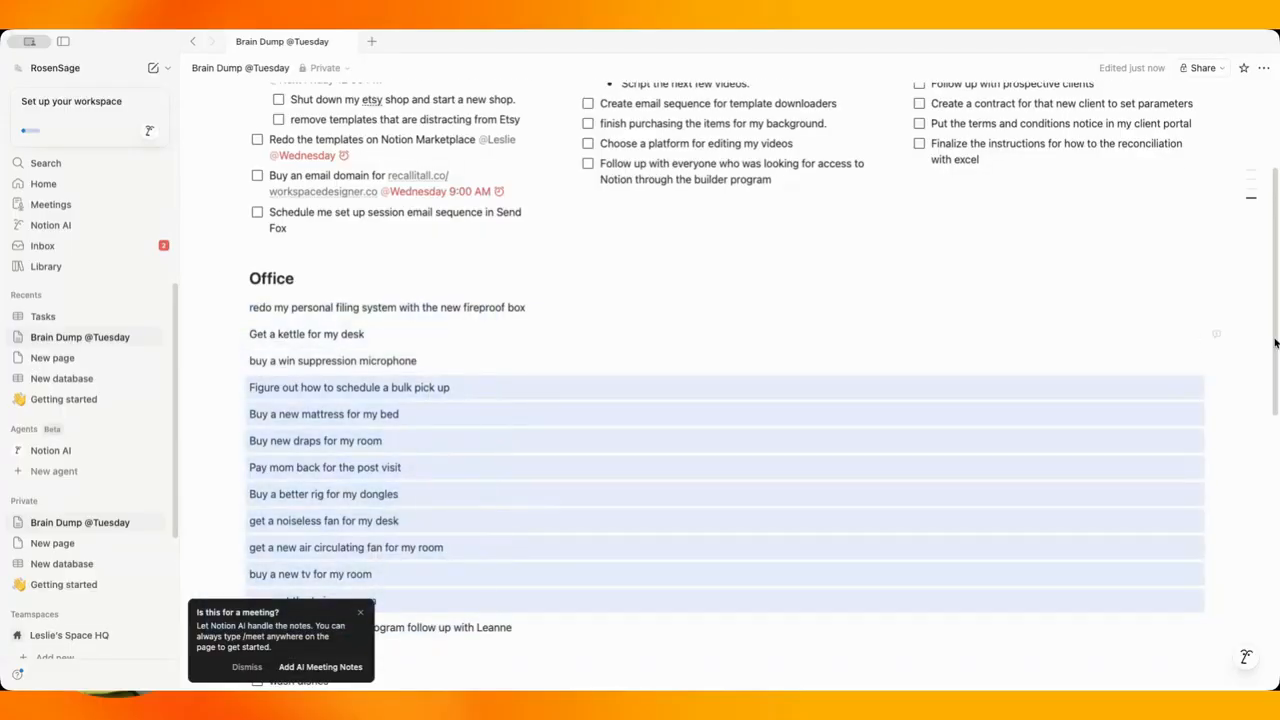
drag(1249, 290, 250, 362)
click(309, 312)
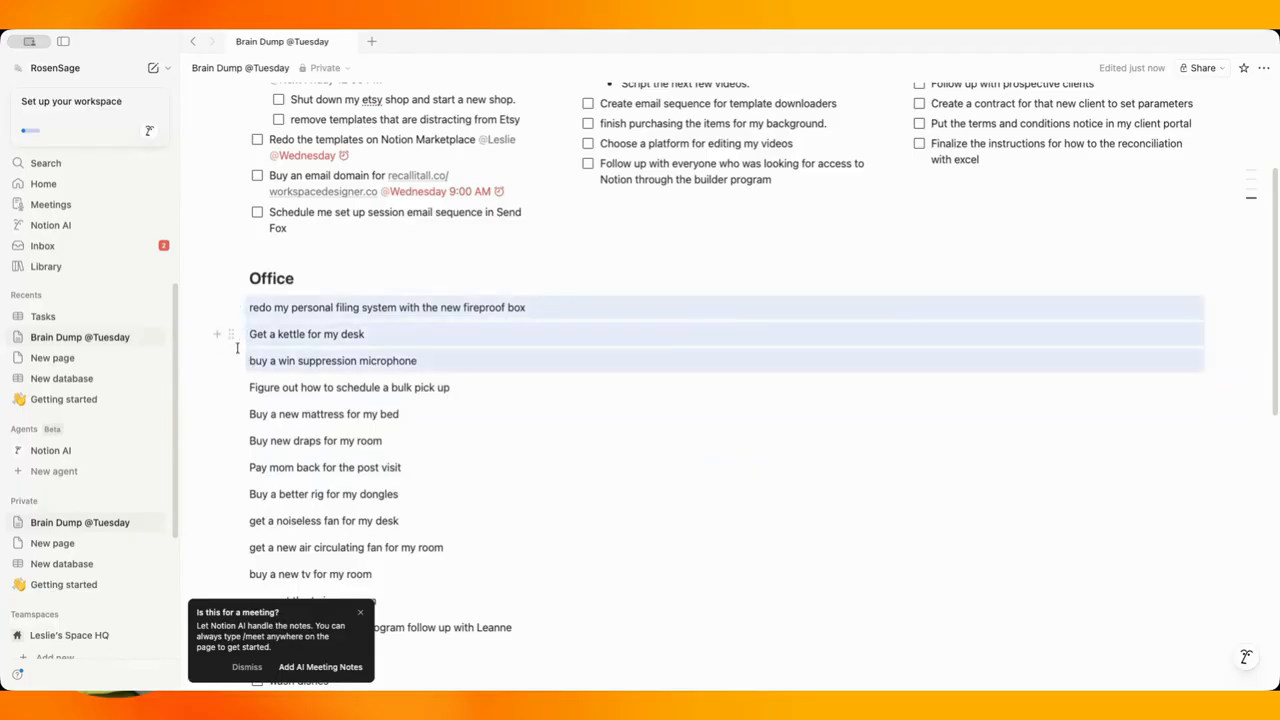
drag(229, 307, 332, 400)
scroll(340, 394, up, 5)
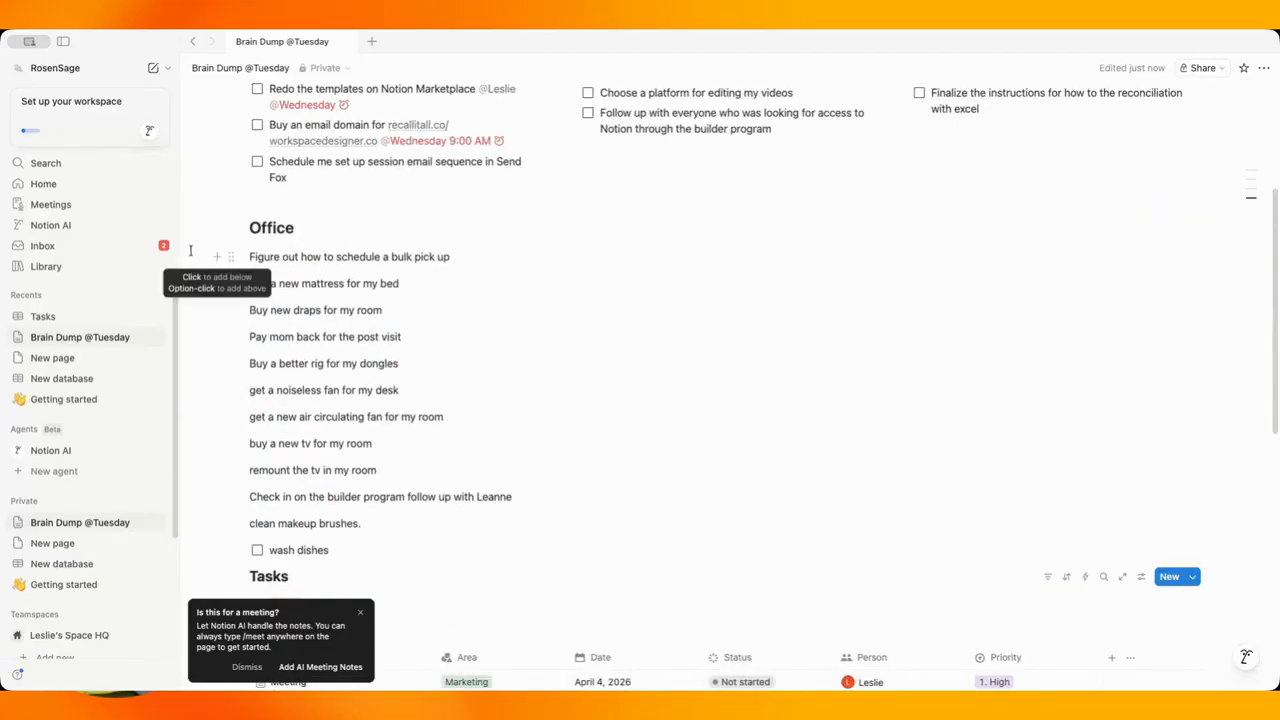
drag(233, 257, 289, 518)
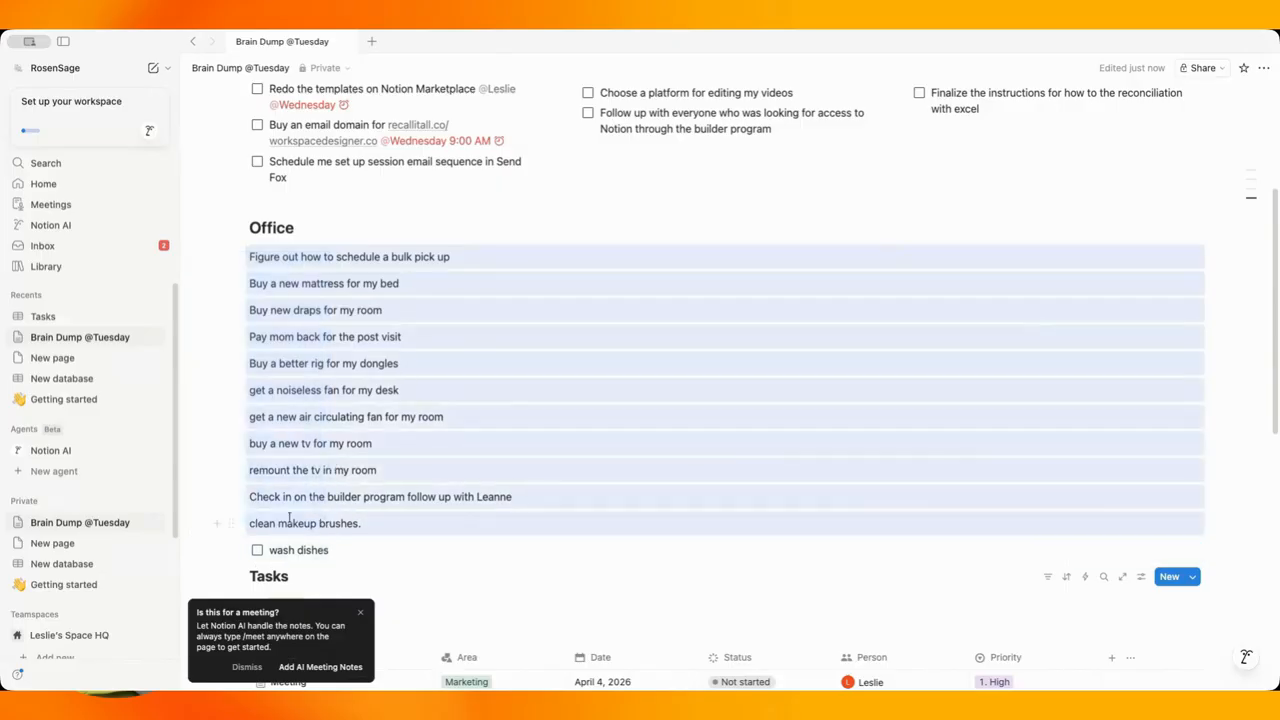
drag(230, 257, 420, 335)
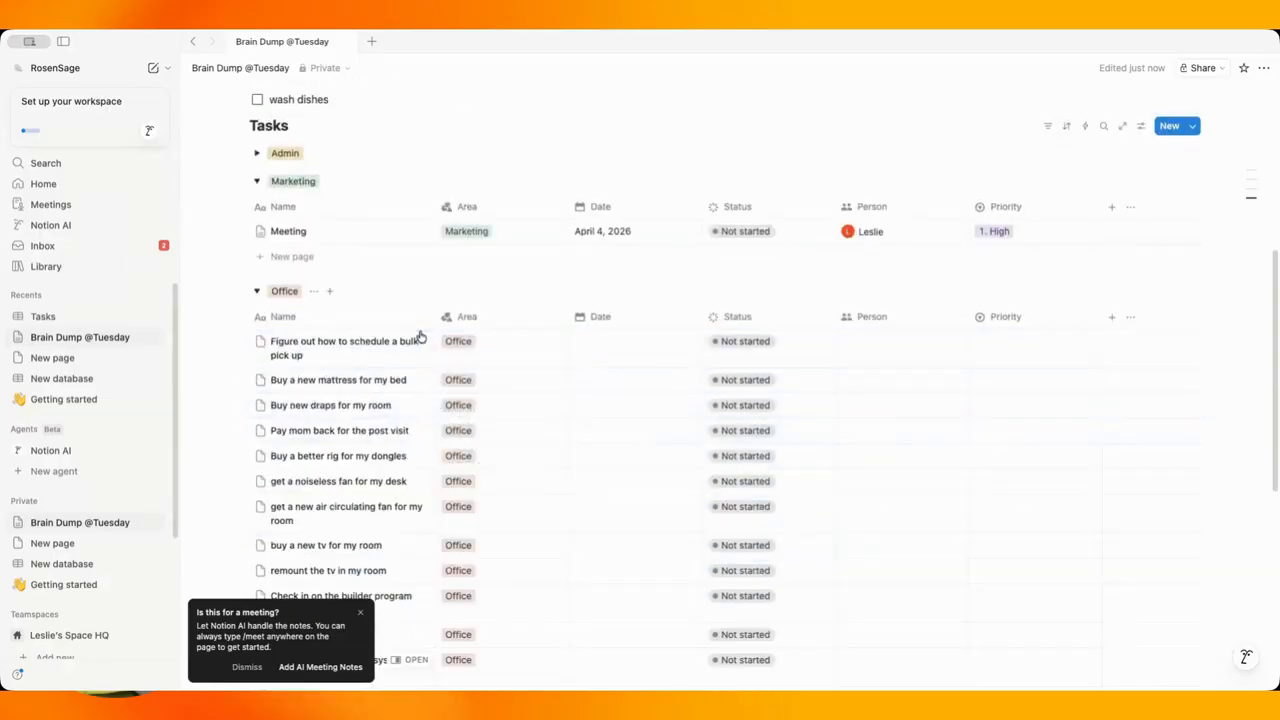
Try moving "wash dishes" into the Office group of Tasks as a checked-off to-do, and undo the move.
scroll(428, 337, up, 5)
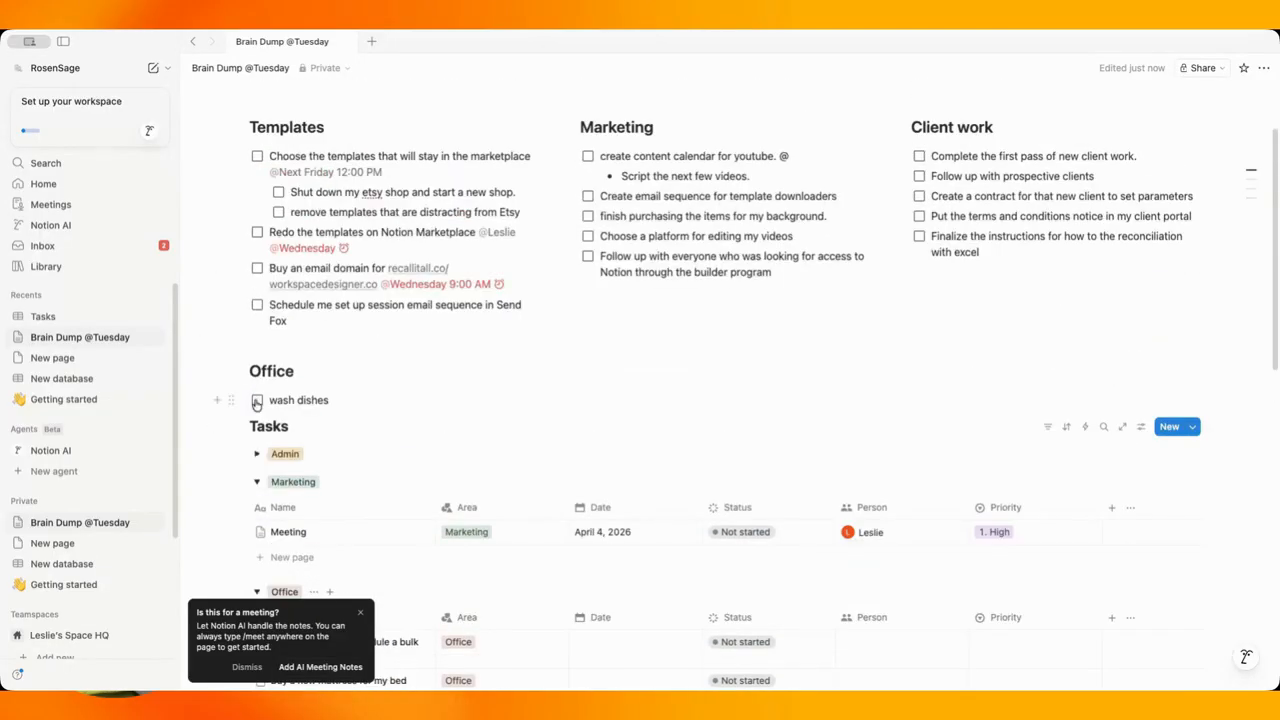
click(256, 401)
drag(232, 401, 378, 500)
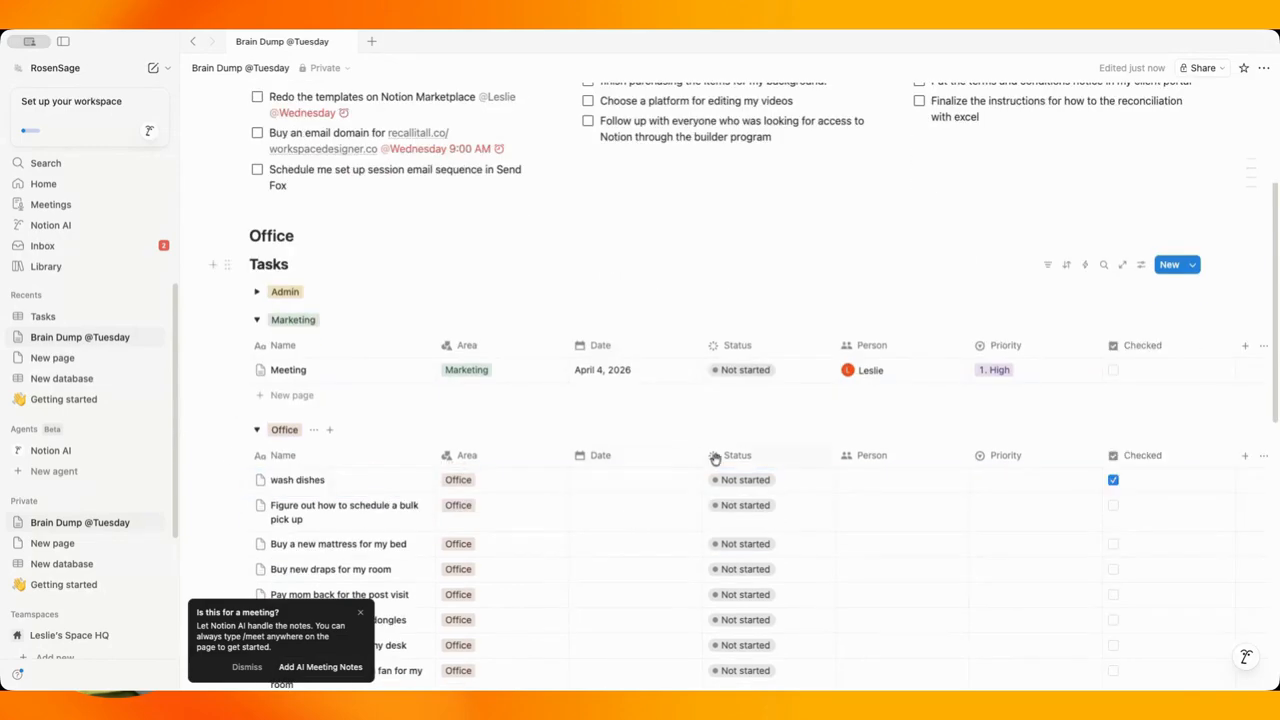
click(734, 480)
key(Escape)
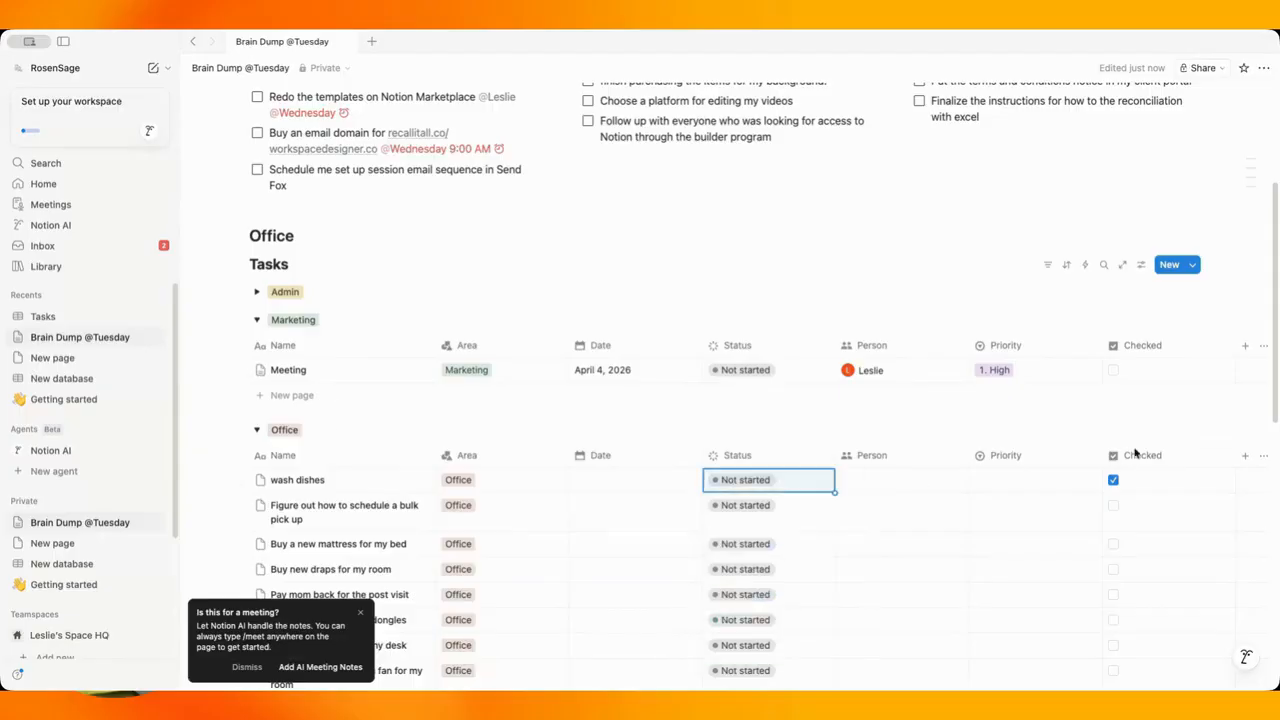
key(ctrl+z)
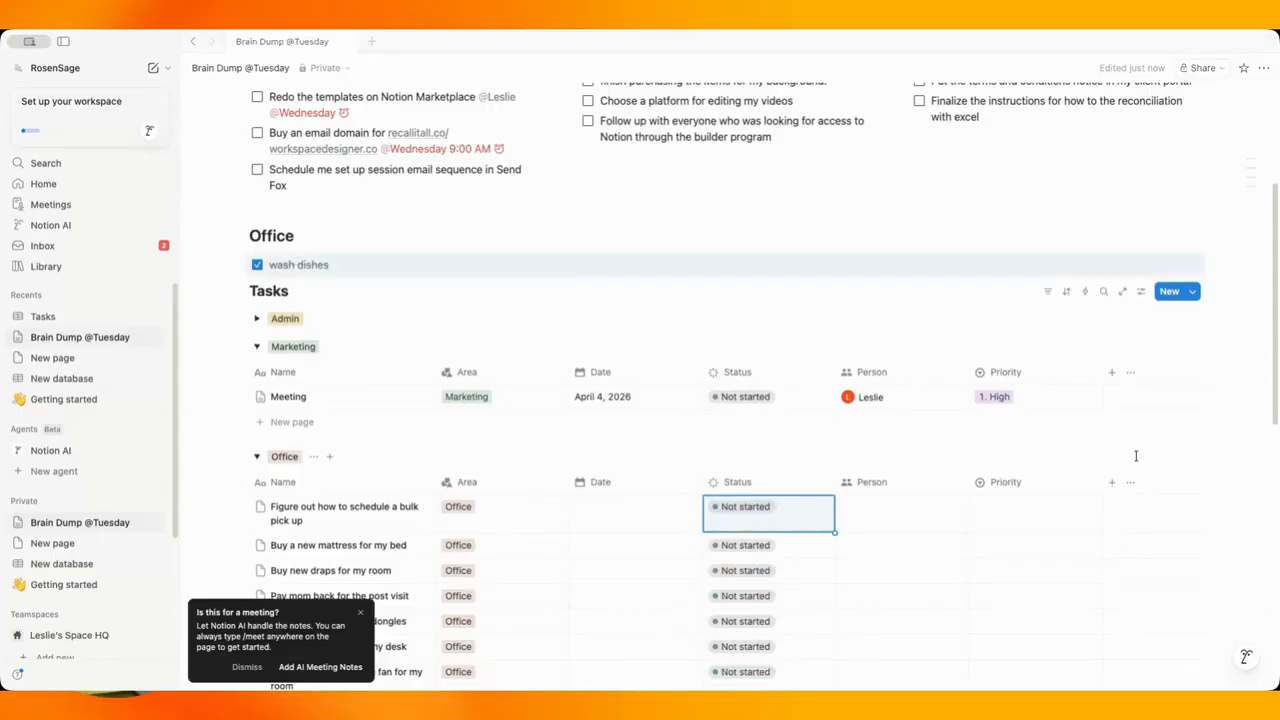
Delete the "wash dishes" to-do under the Office heading and collapse the Office group in the Tasks table.
click(230, 264)
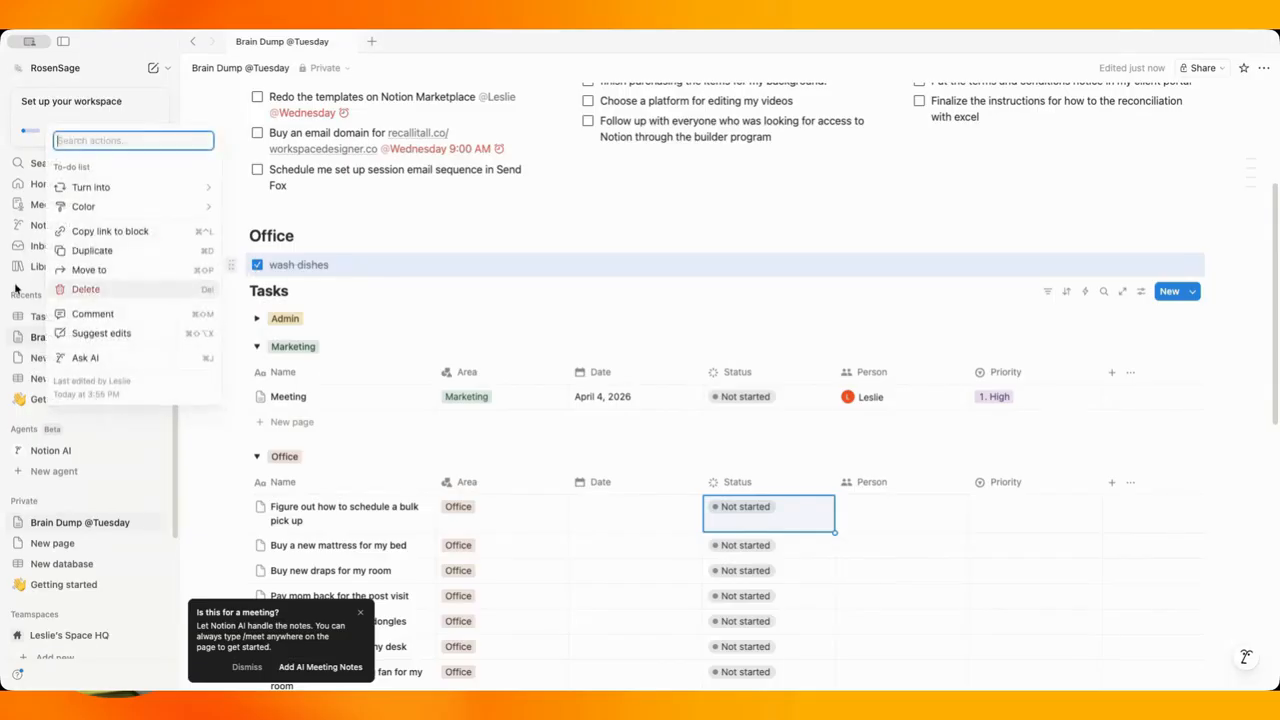
click(150, 289)
scroll(527, 194, up, 1)
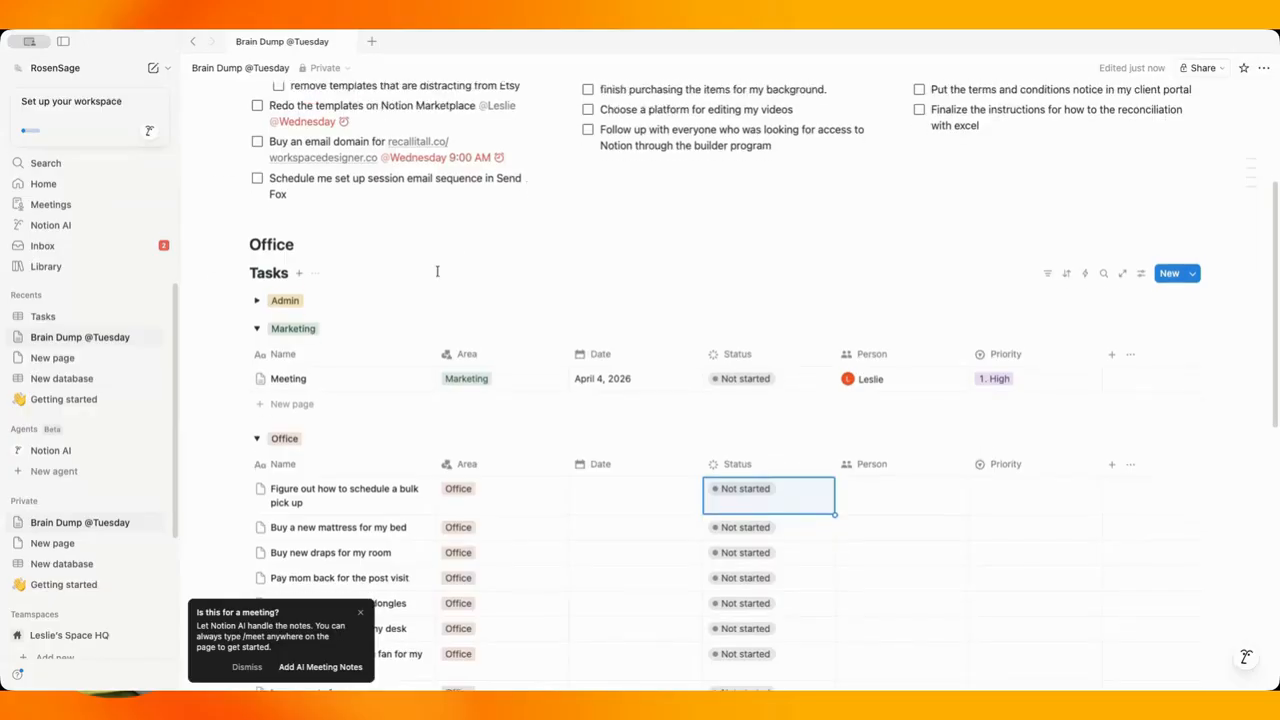
click(256, 440)
scroll(337, 354, up, 3)
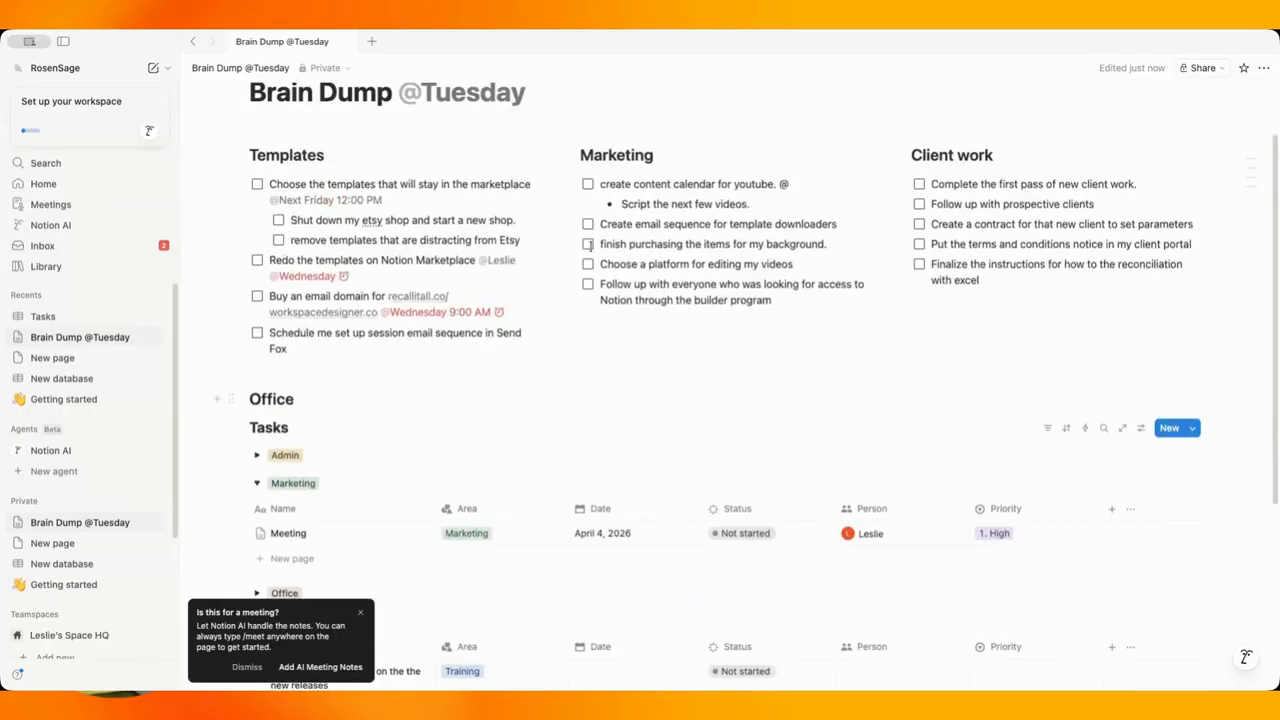
Check the collapsed Office group in the Tasks table and dismiss the AI meeting notes prompt.
scroll(544, 450, down, 1)
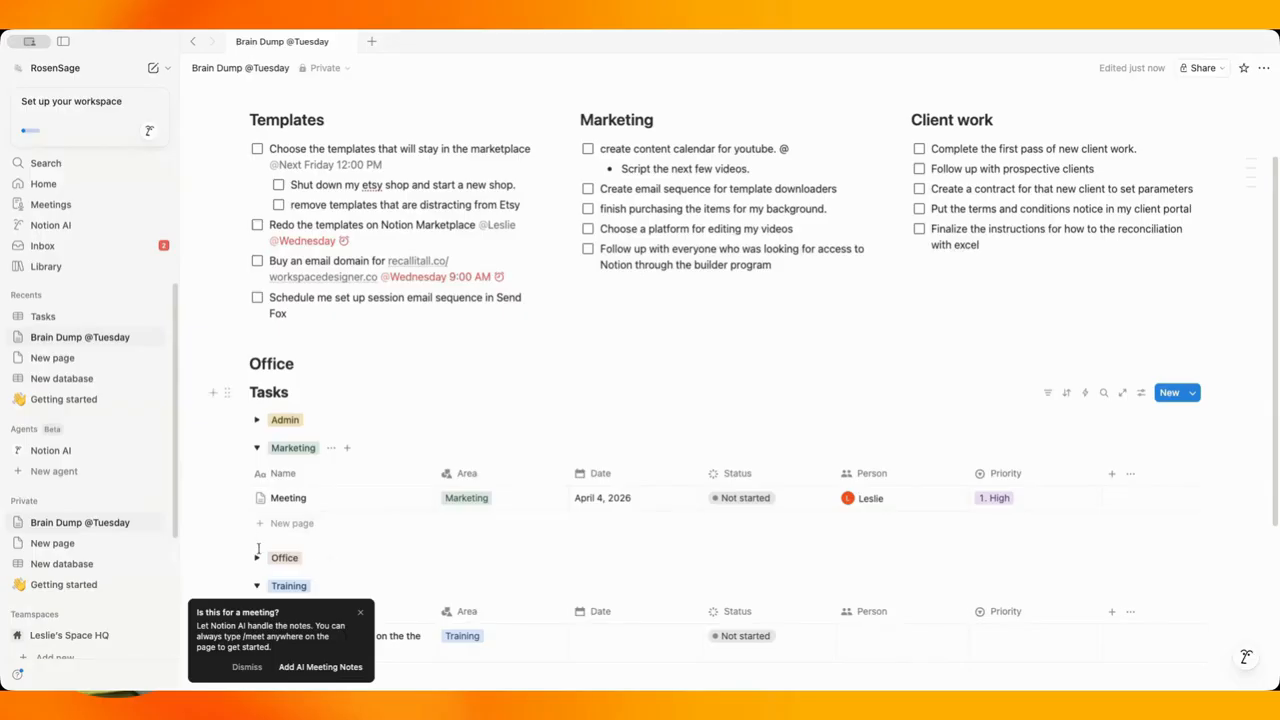
click(257, 556)
click(257, 556)
click(361, 614)
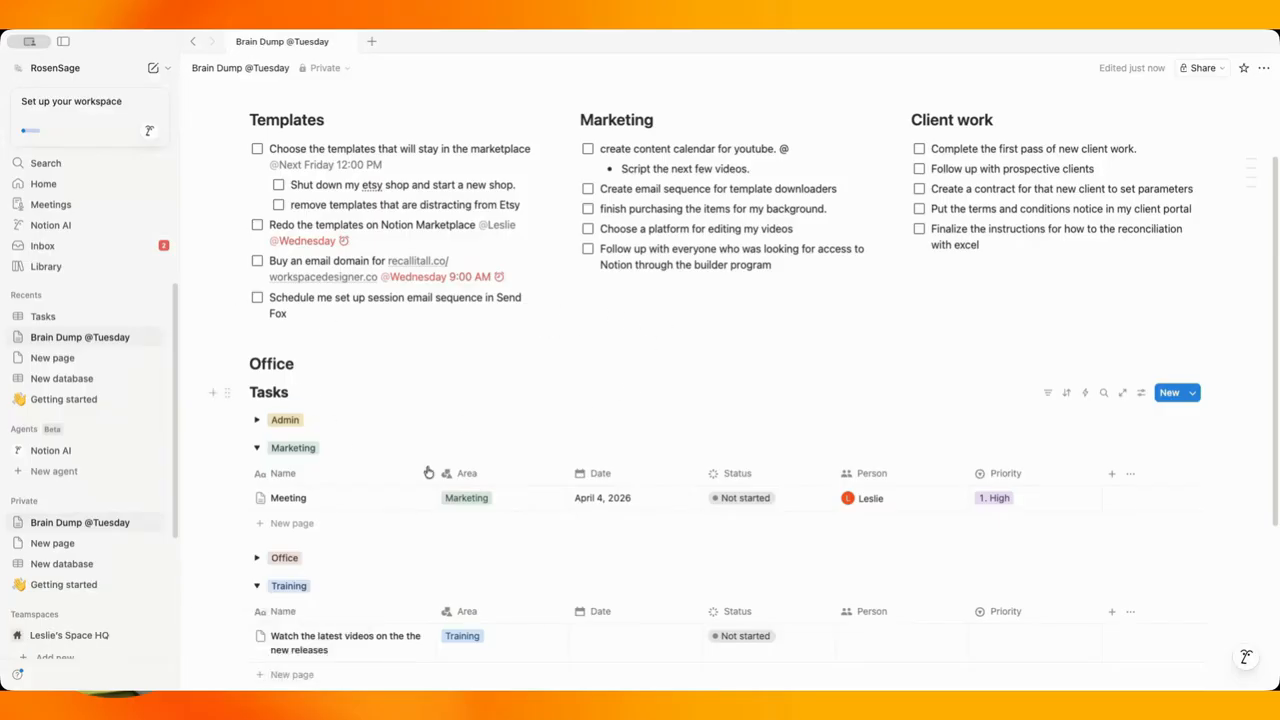
Turn the Marketing to-do items, from the YouTube content calendar through the builder program follow-up, into plain text blocks.
scroll(417, 463, down, 1)
scroll(539, 406, up, 3)
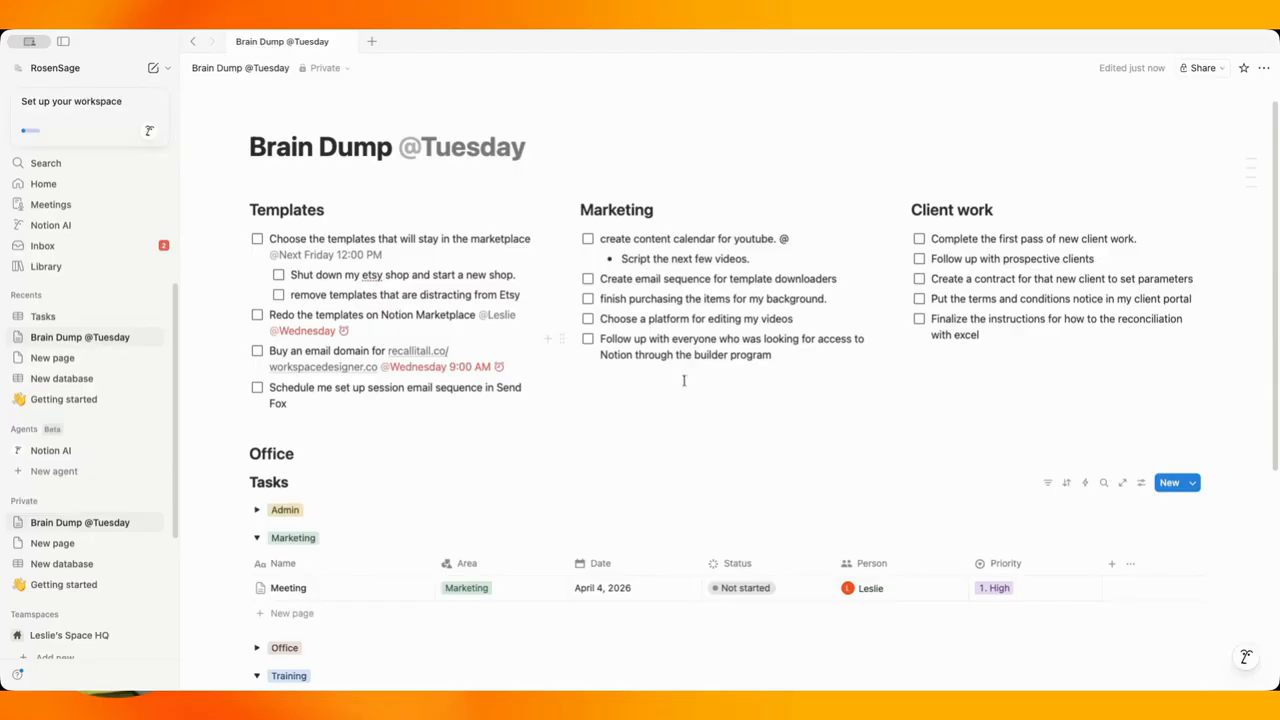
drag(684, 380, 675, 256)
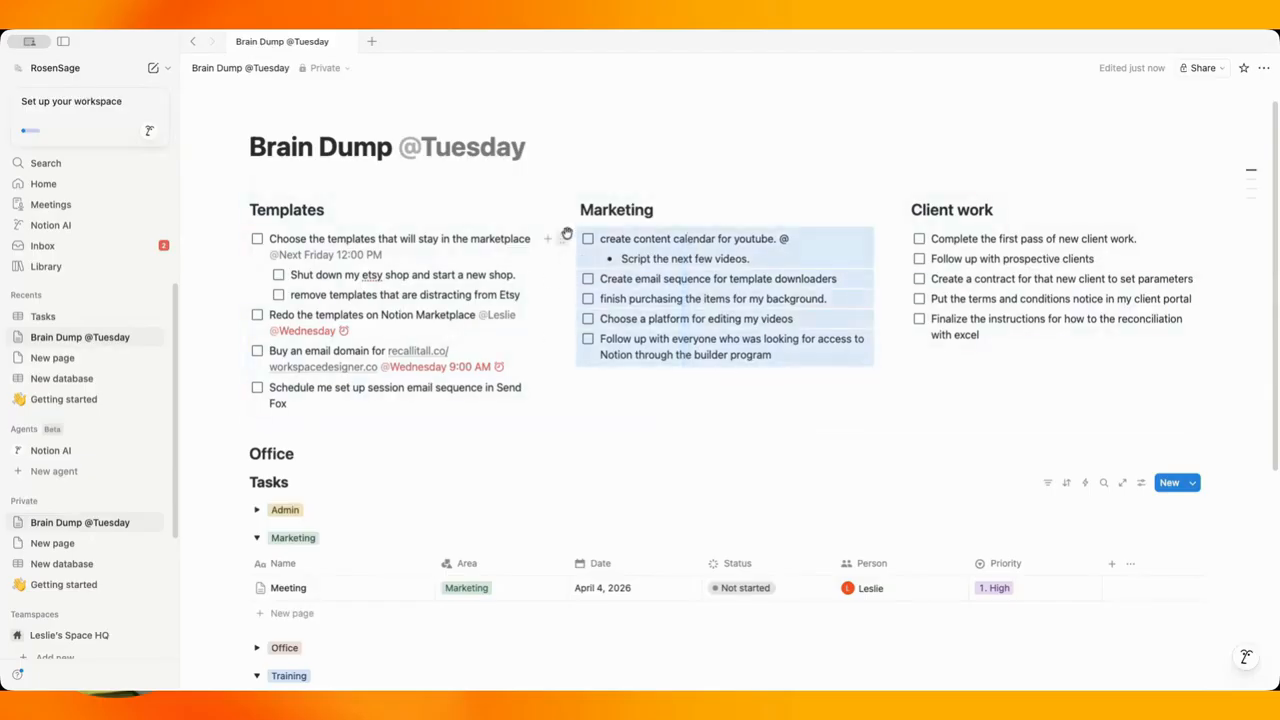
click(564, 236)
mouse_move(523, 186)
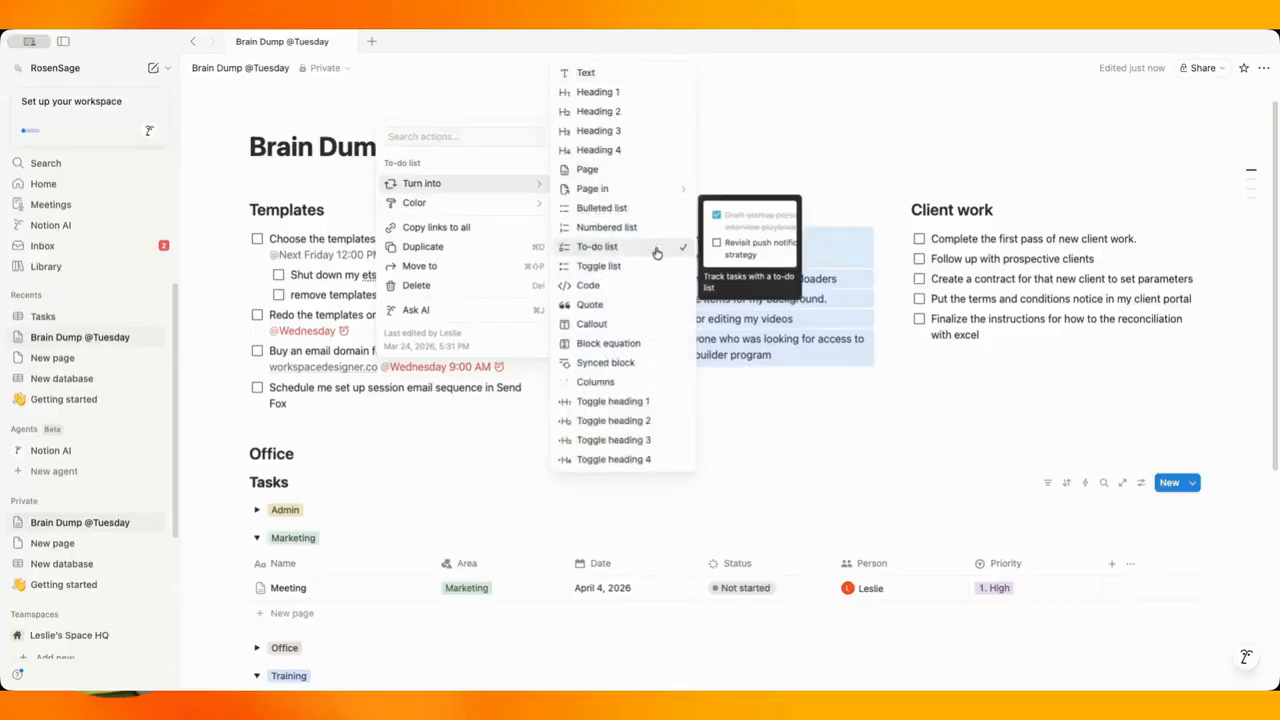
click(647, 76)
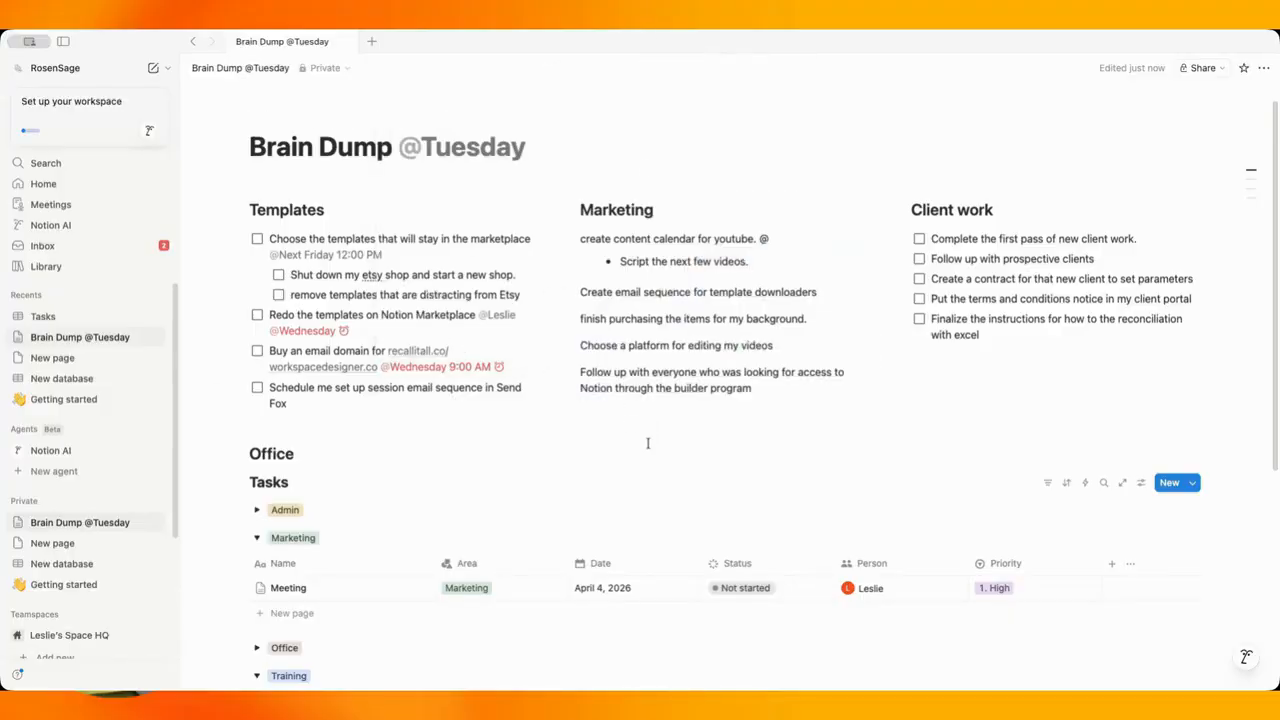
Delete the leftover Office heading above the Tasks table.
drag(648, 443, 606, 234)
click(691, 389)
drag(787, 437, 752, 406)
key(ctrl+z)
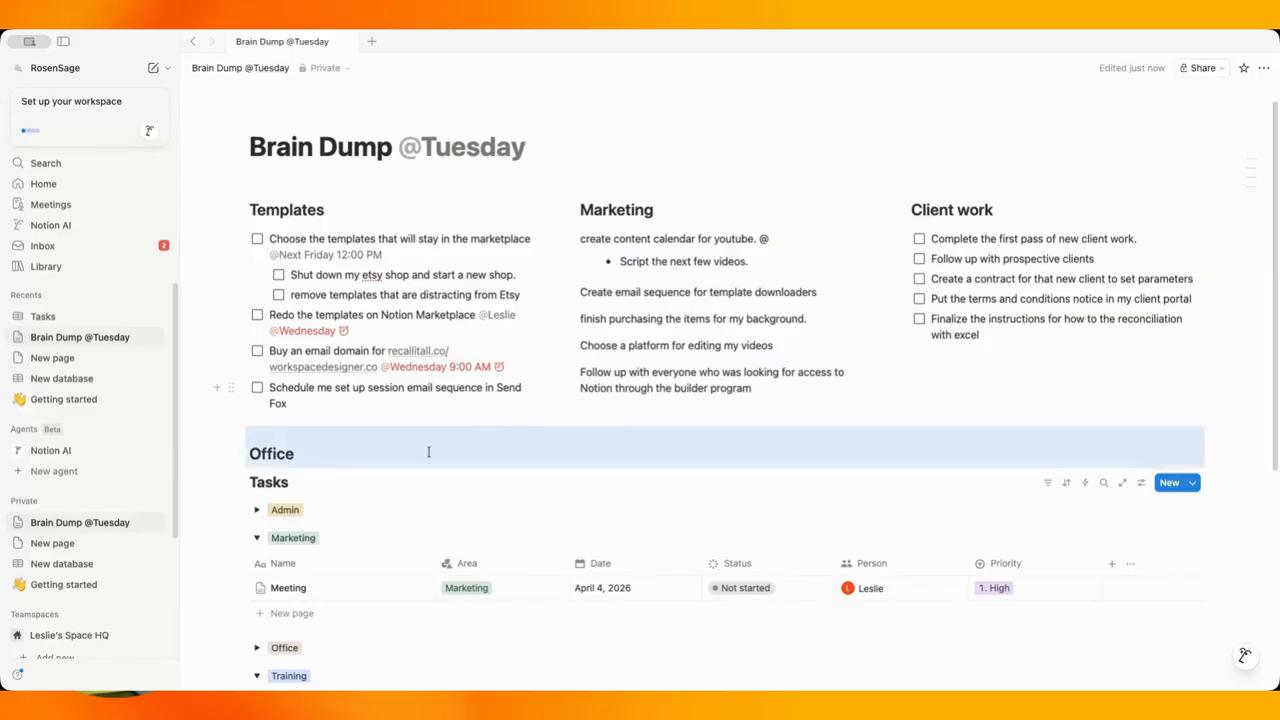
click(230, 455)
click(152, 481)
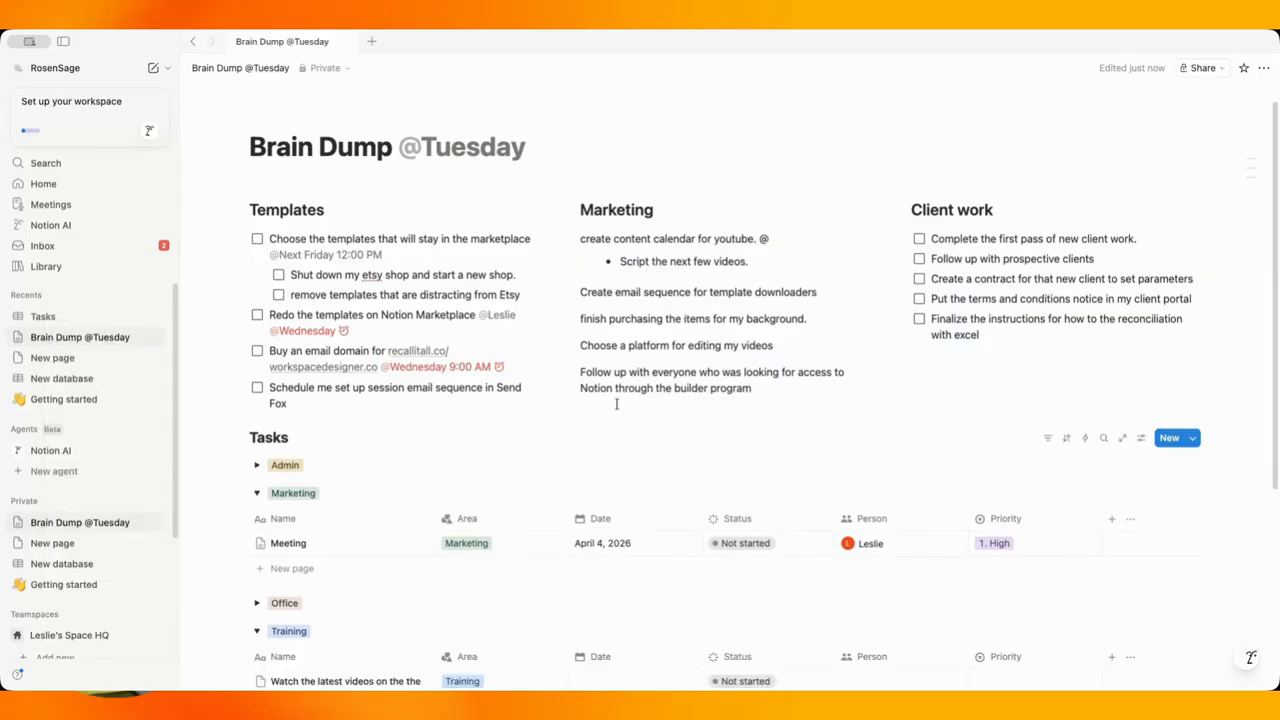
Move all the Marketing list's plain text blocks into the Marketing group of the Tasks table.
drag(700, 338, 694, 251)
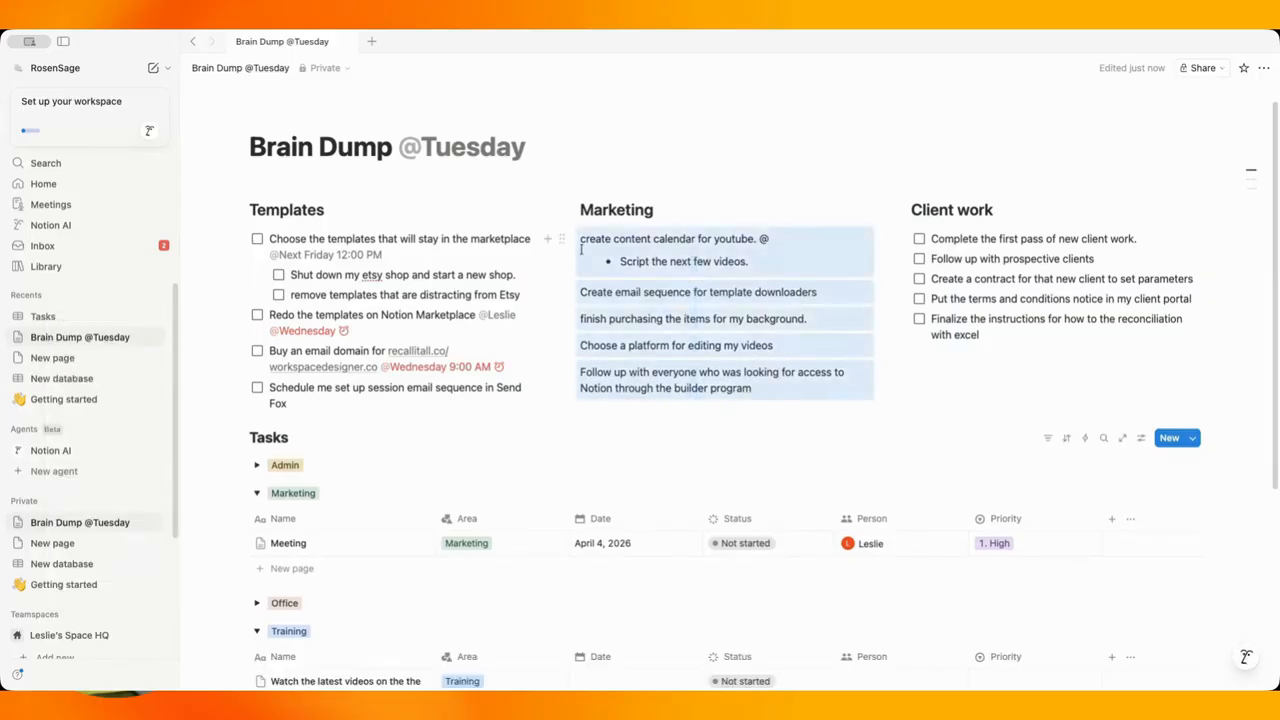
drag(563, 243, 323, 217)
scroll(476, 250, up, 3)
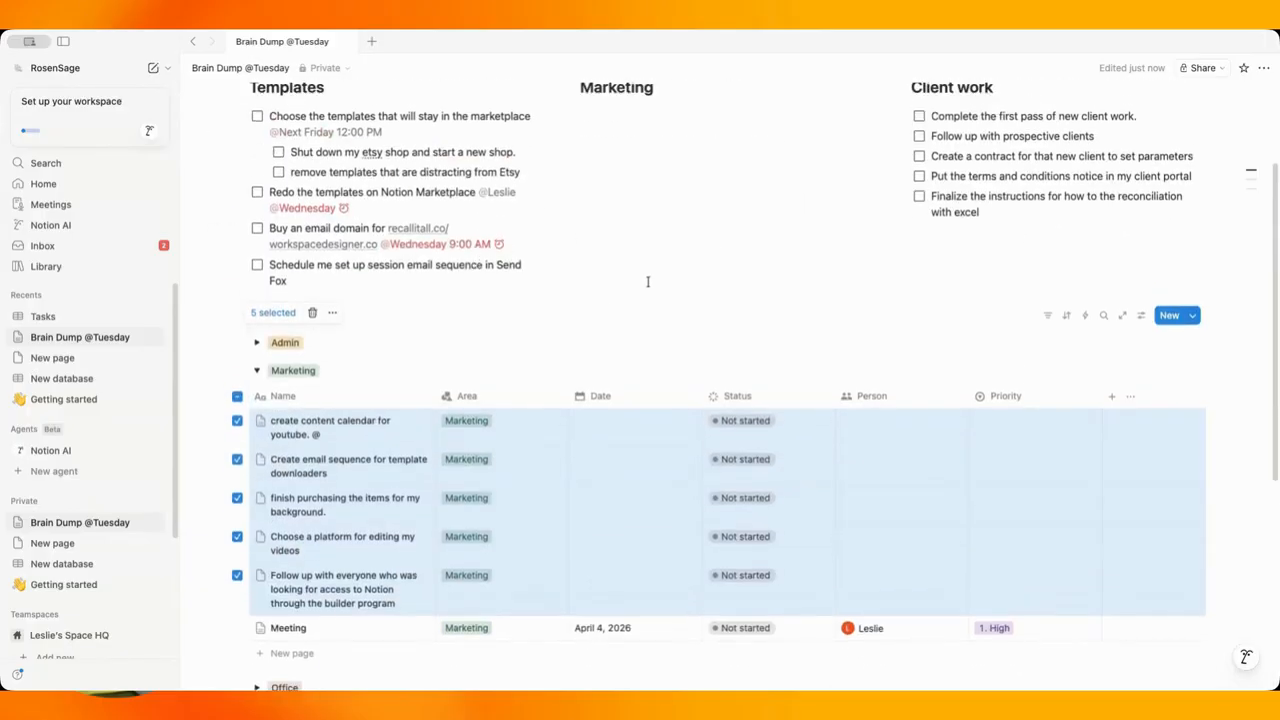
Delete the emptied Marketing heading between the Templates and Client work lists.
scroll(471, 294, up, 1)
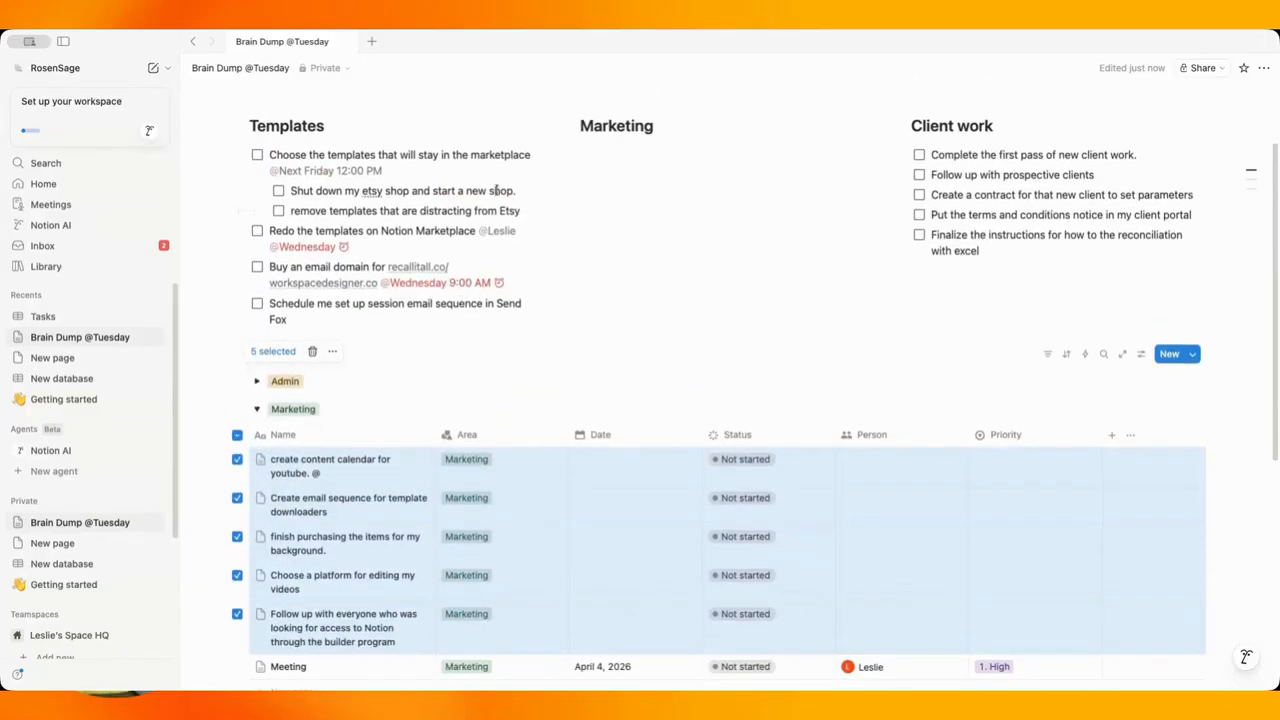
scroll(575, 117, down, 1)
click(561, 118)
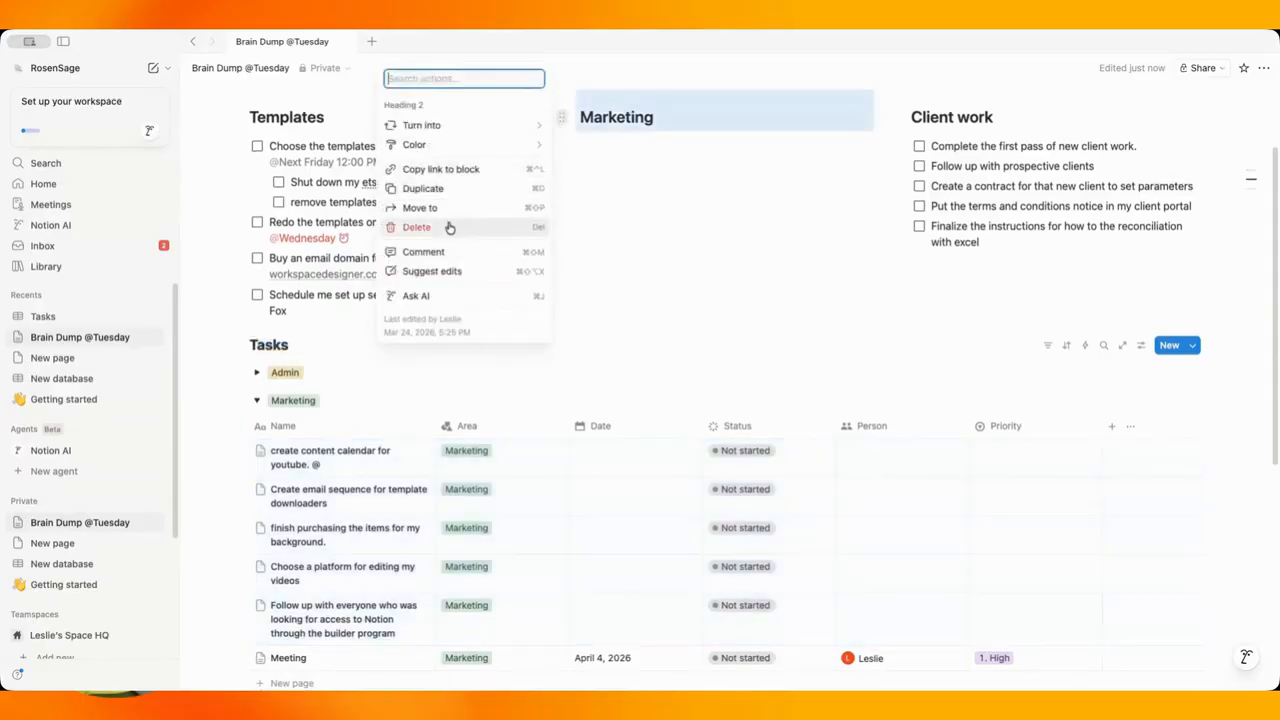
click(449, 226)
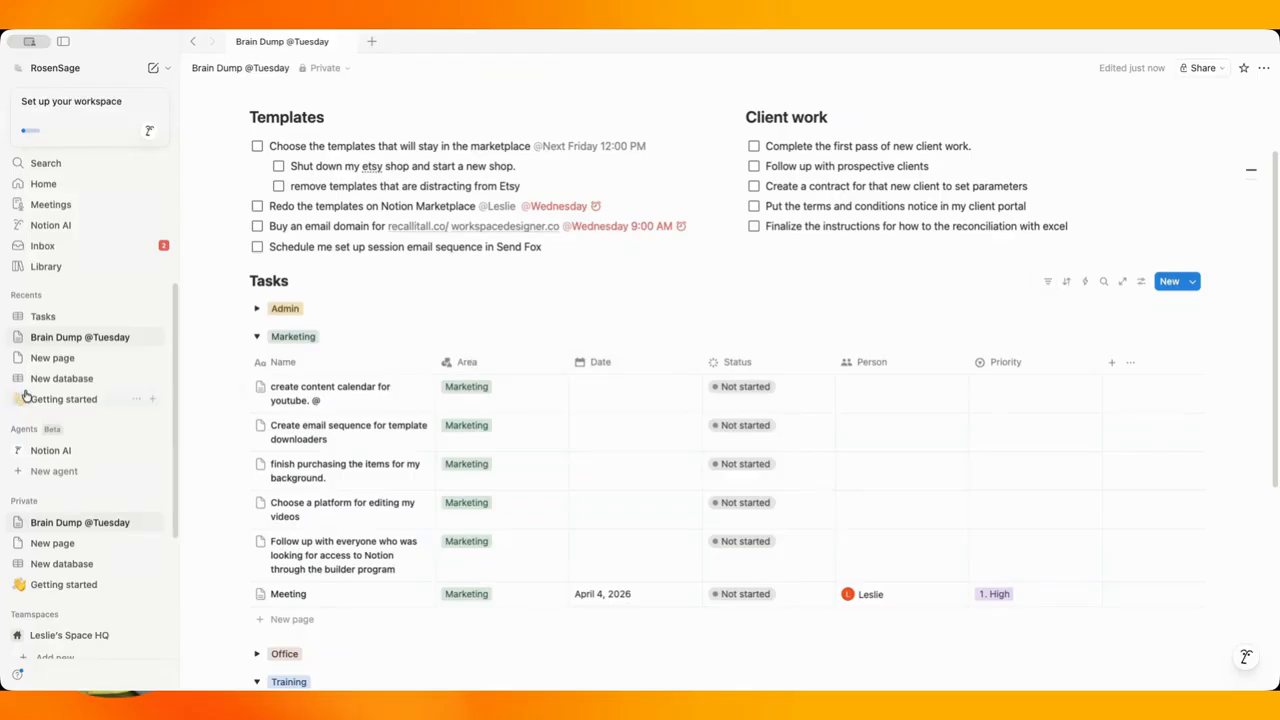
Collapse the Training group and expand the Admin and Marketing groups in the Tasks table.
click(259, 337)
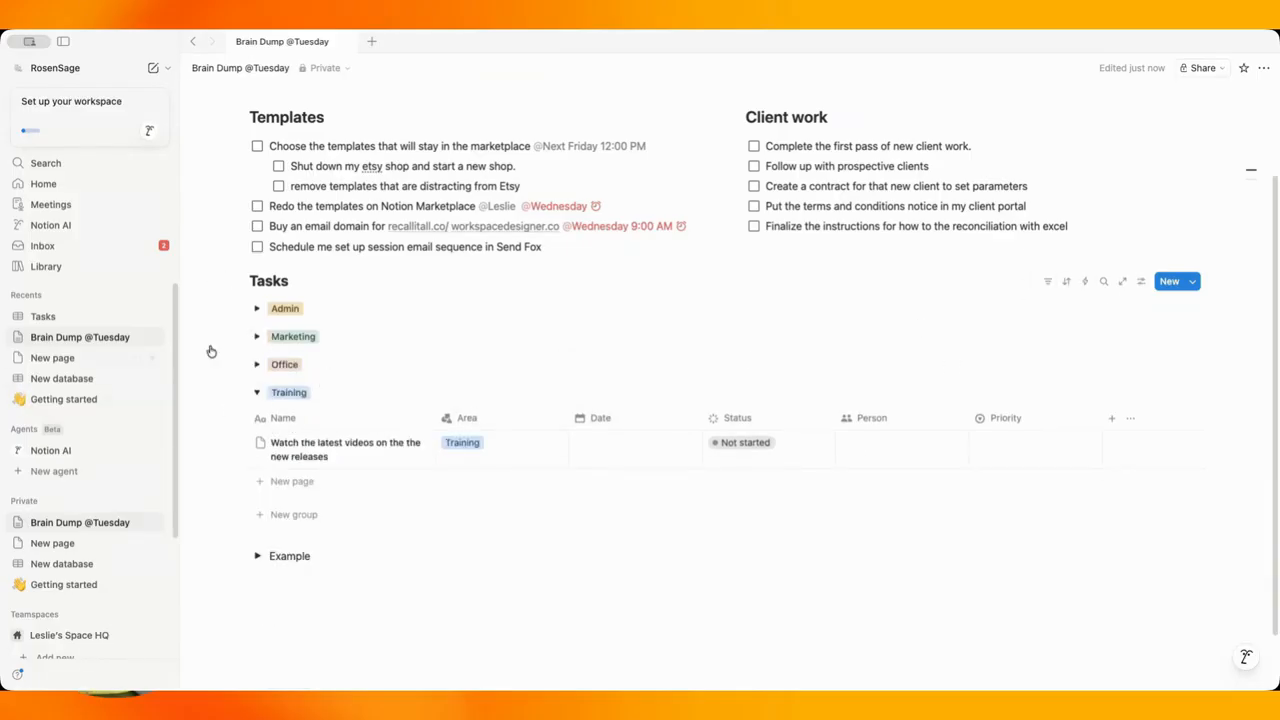
click(256, 393)
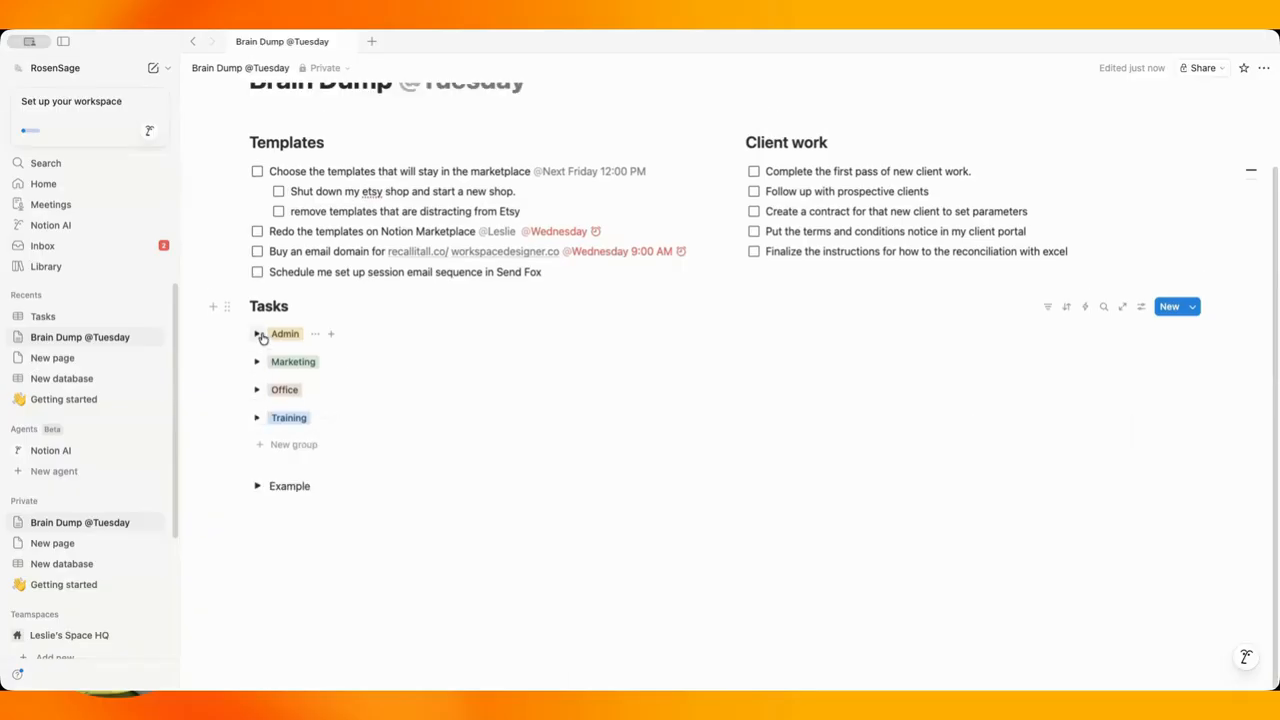
click(259, 335)
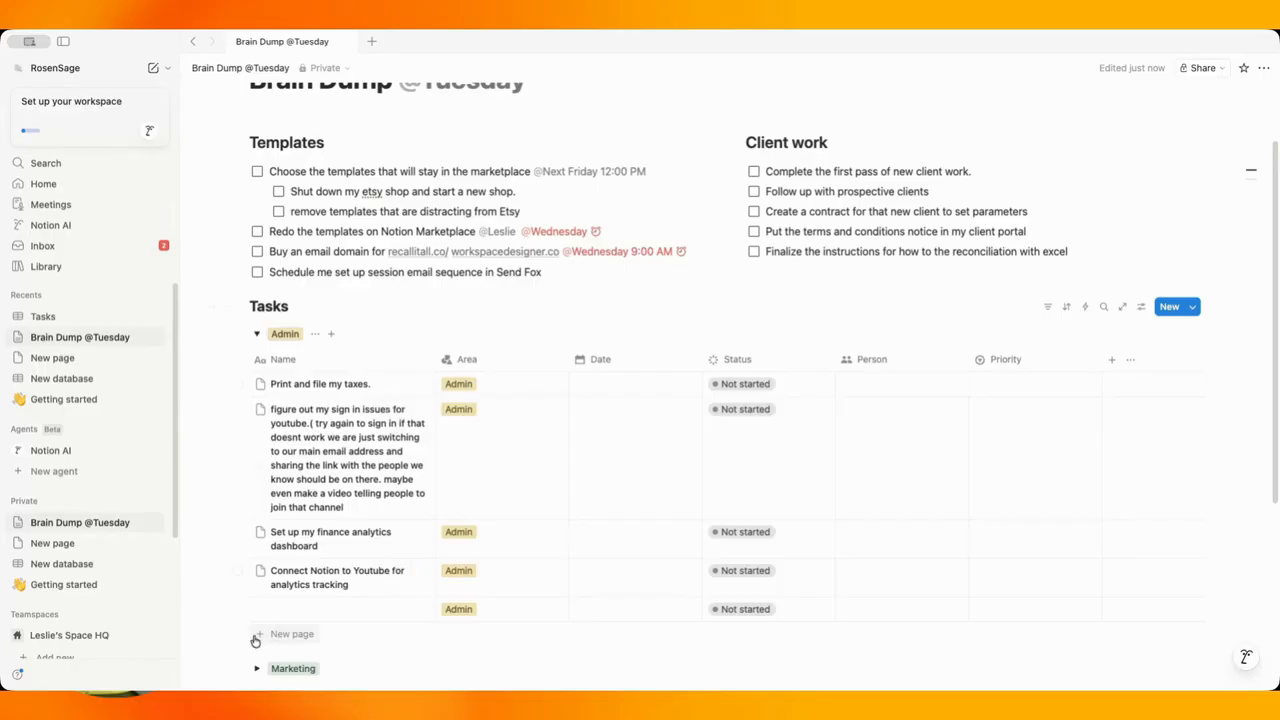
click(259, 671)
scroll(266, 620, down, 3)
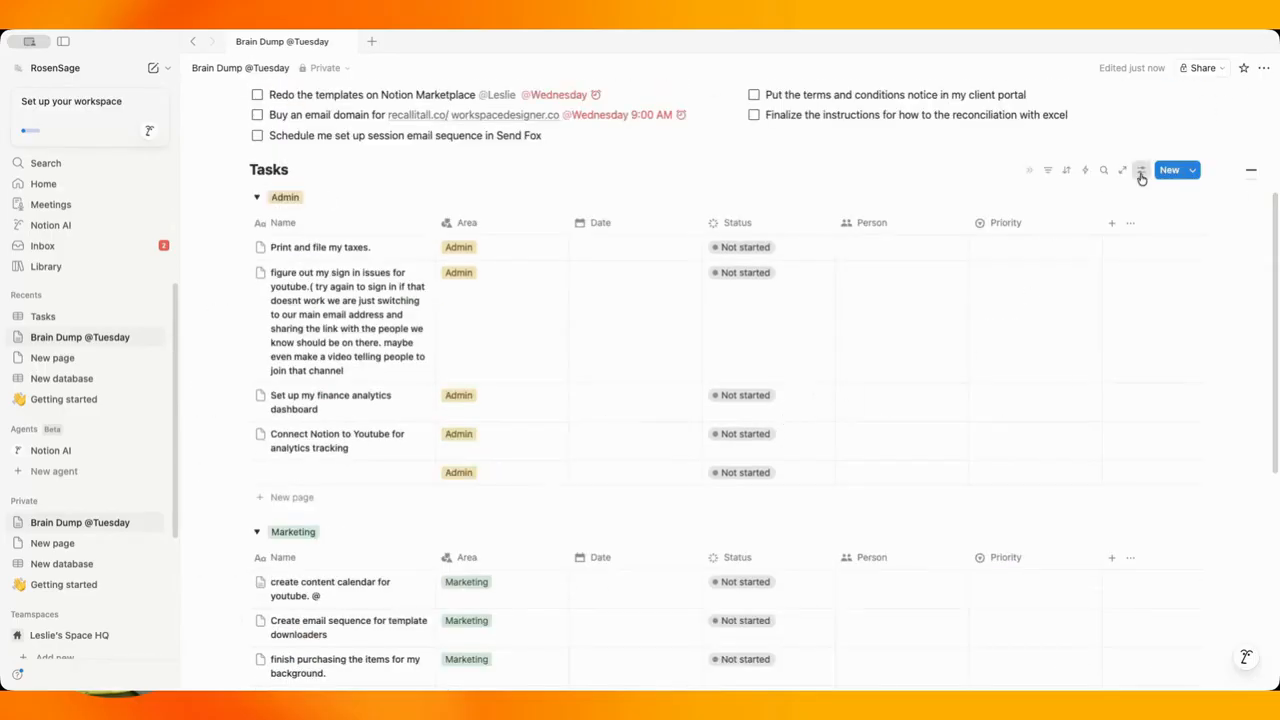
Add a Status filter with no option chosen and a Priority filter set to 1. High to the Tasks table.
click(1141, 170)
click(830, 196)
click(1052, 174)
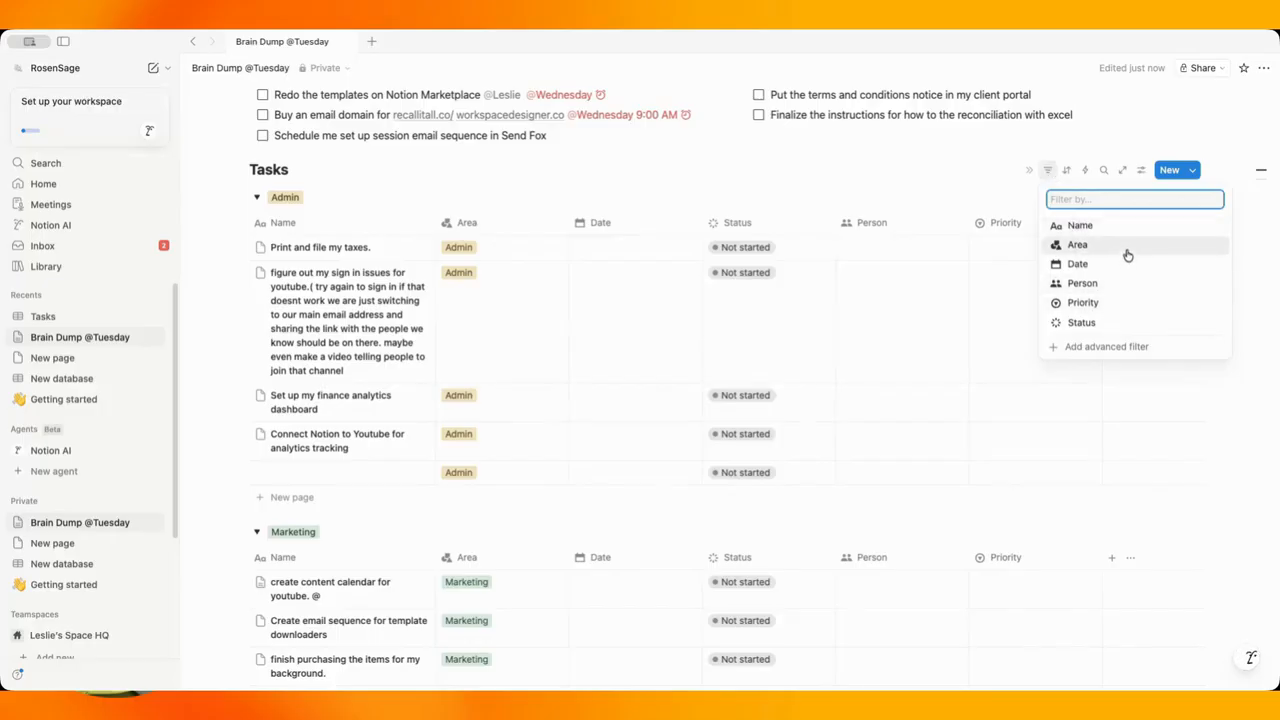
click(1107, 330)
click(339, 203)
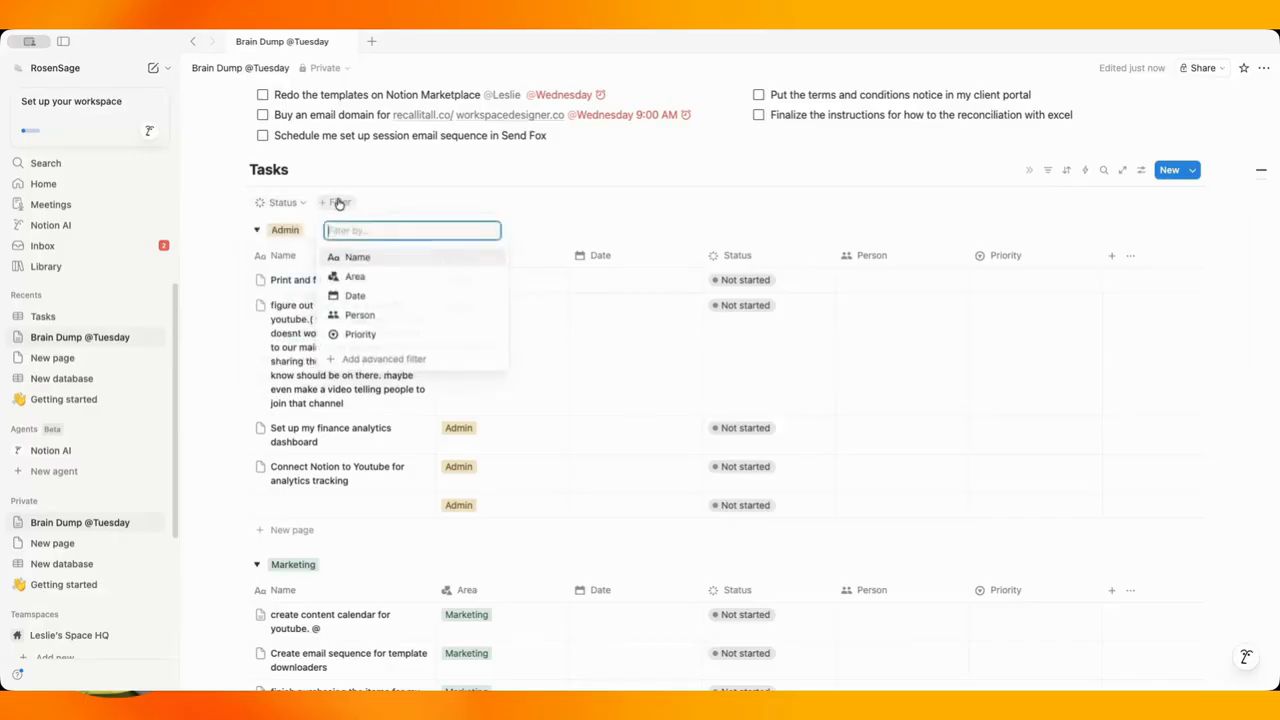
click(395, 336)
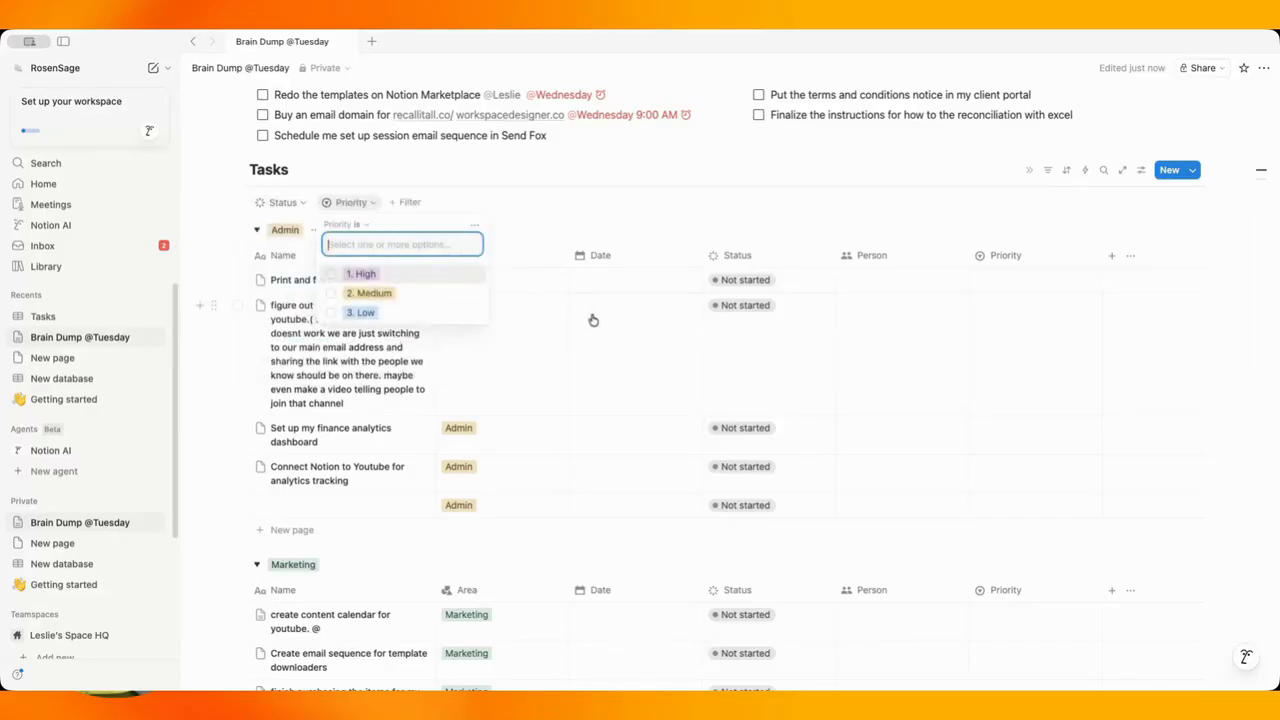
click(432, 278)
click(493, 467)
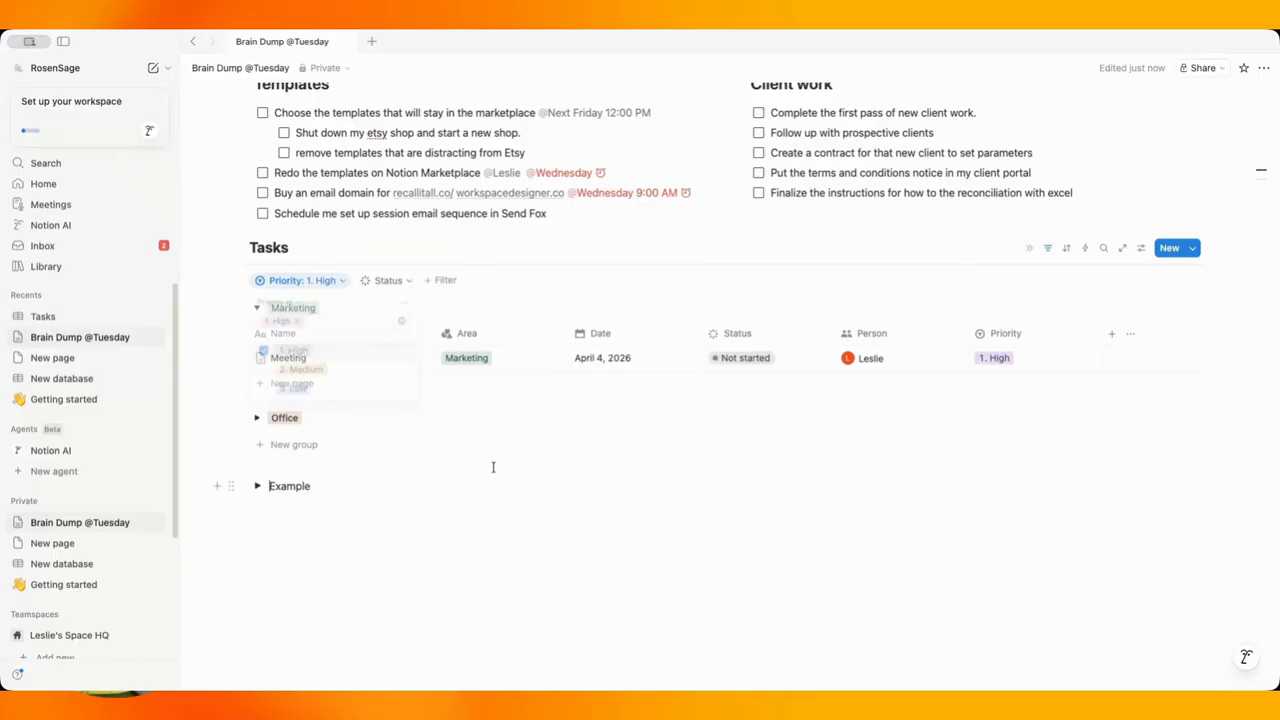
Add a Date filter for this week to the Tasks table.
click(400, 280)
click(445, 280)
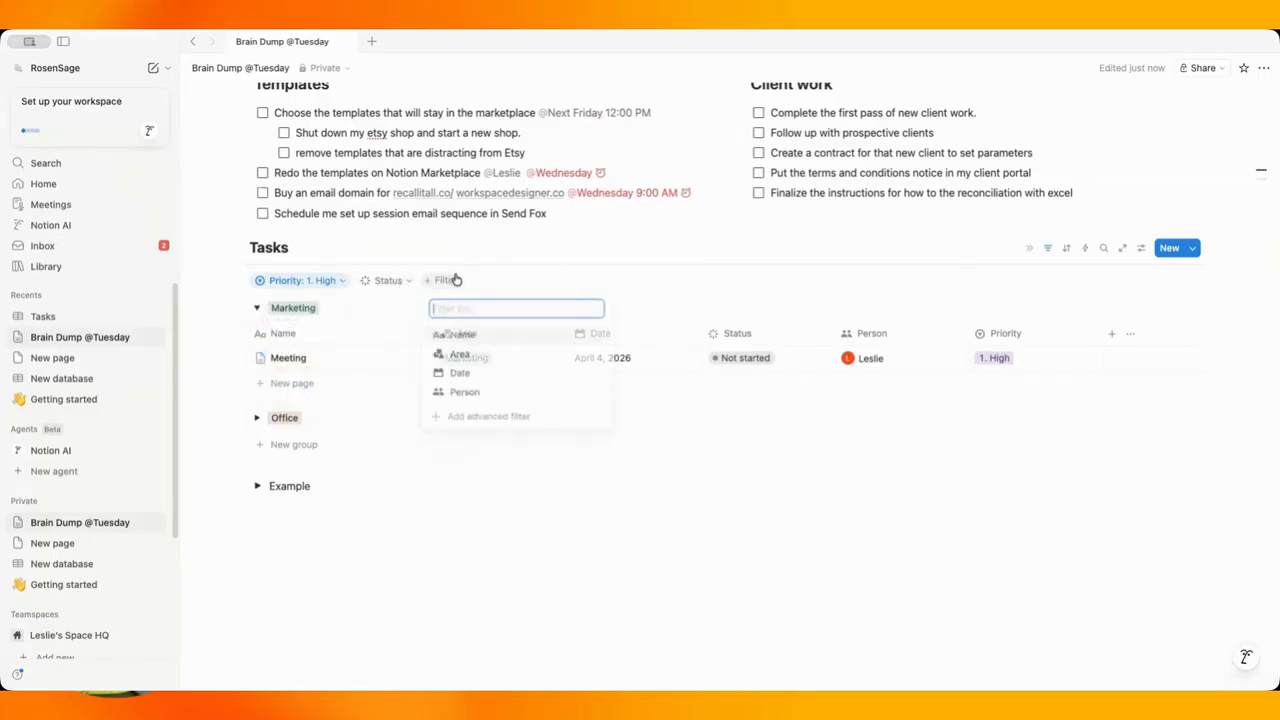
click(521, 375)
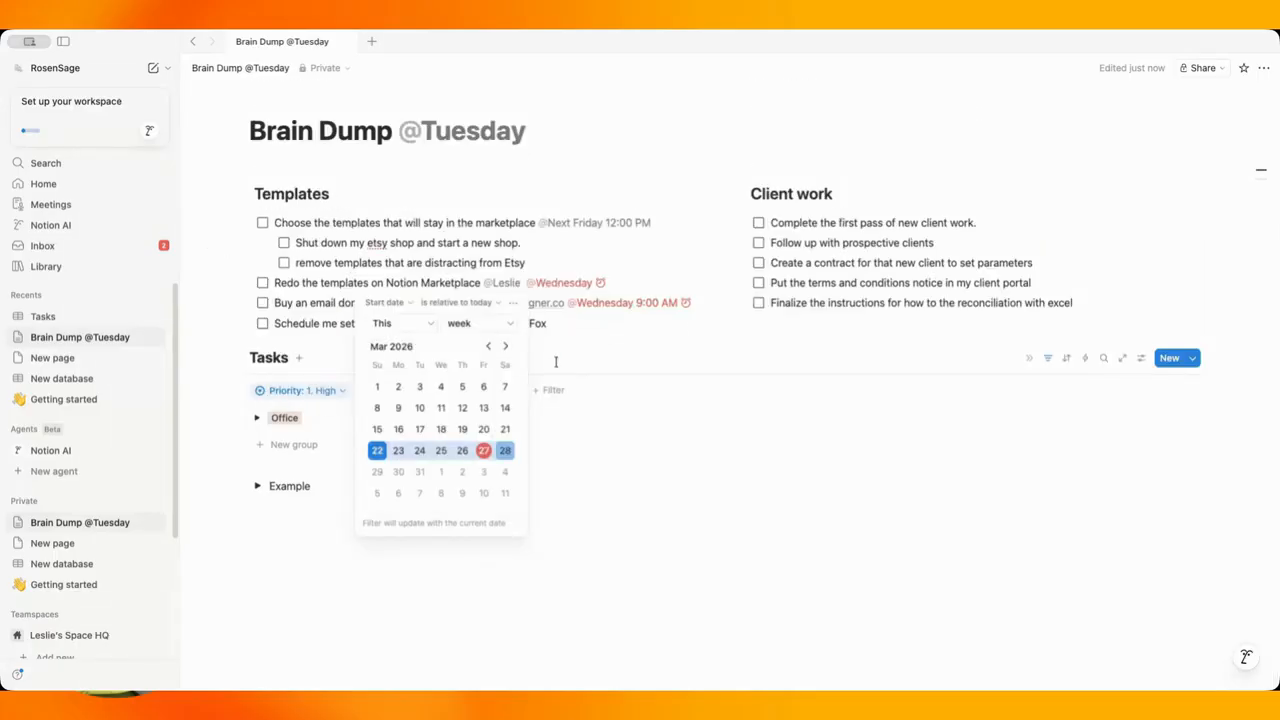
click(651, 443)
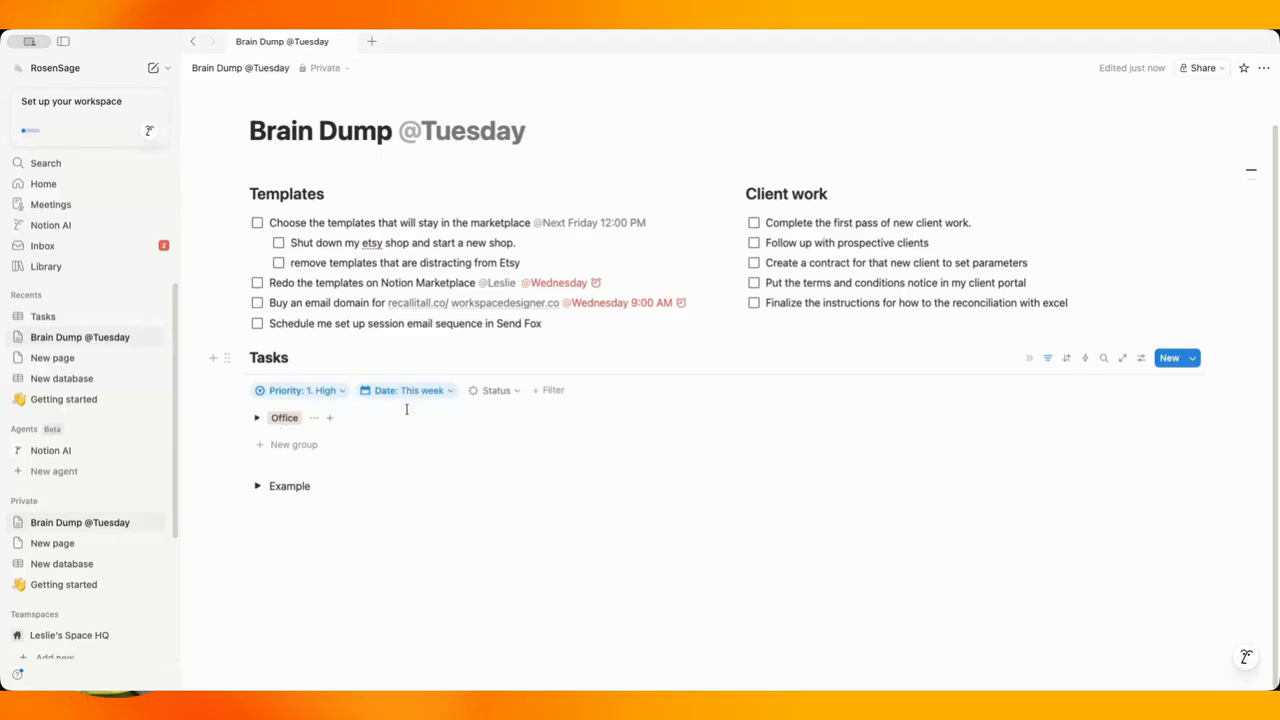
Turn off hiding of empty groups in the Tasks table's grouping settings.
click(1141, 358)
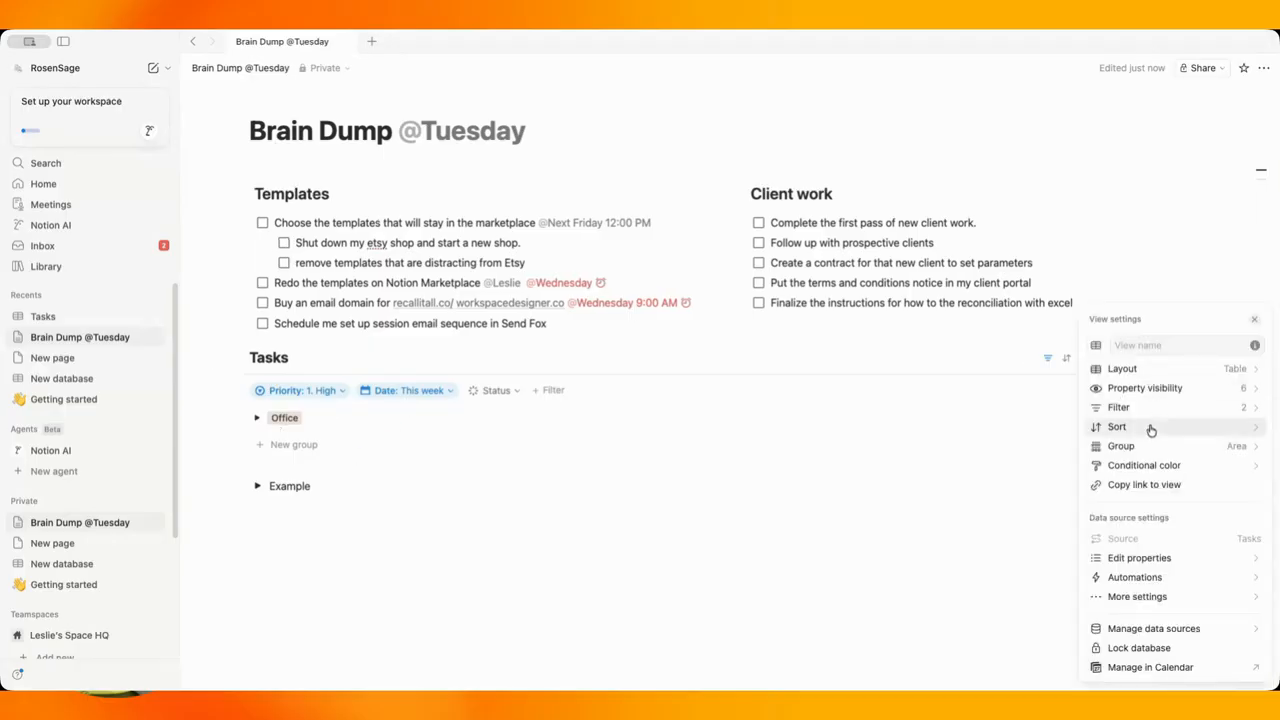
click(1158, 447)
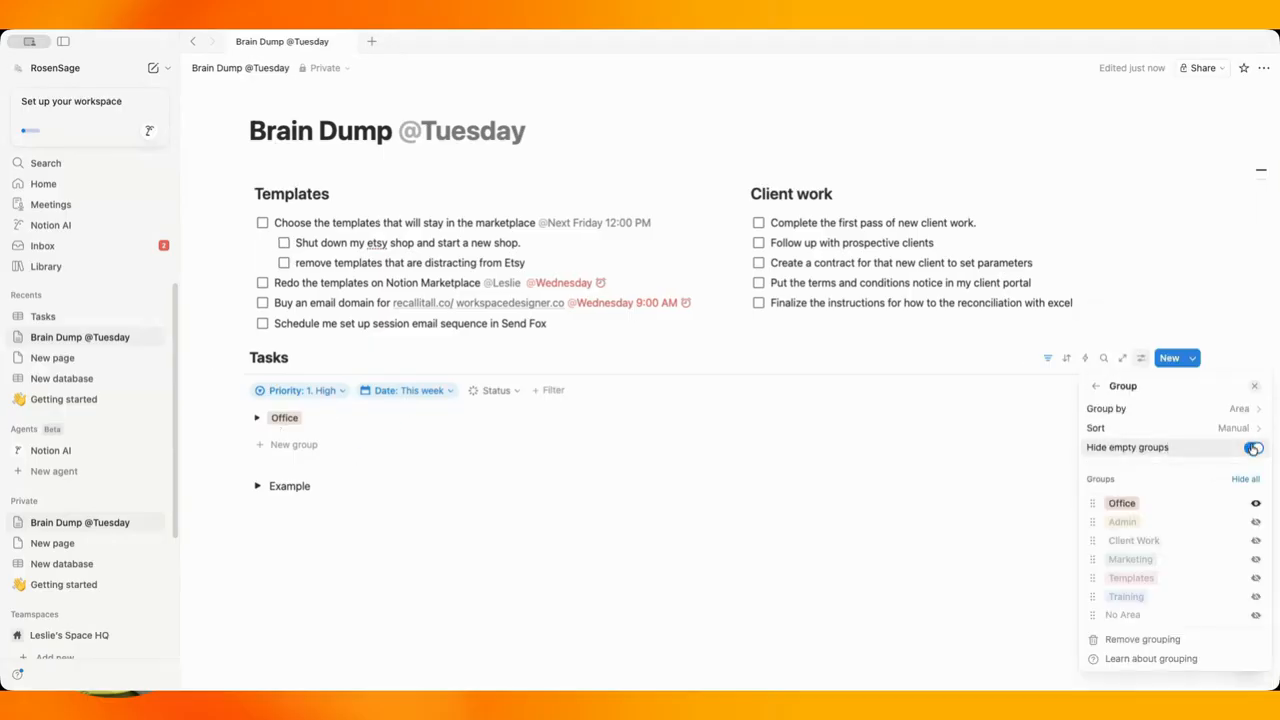
click(1254, 448)
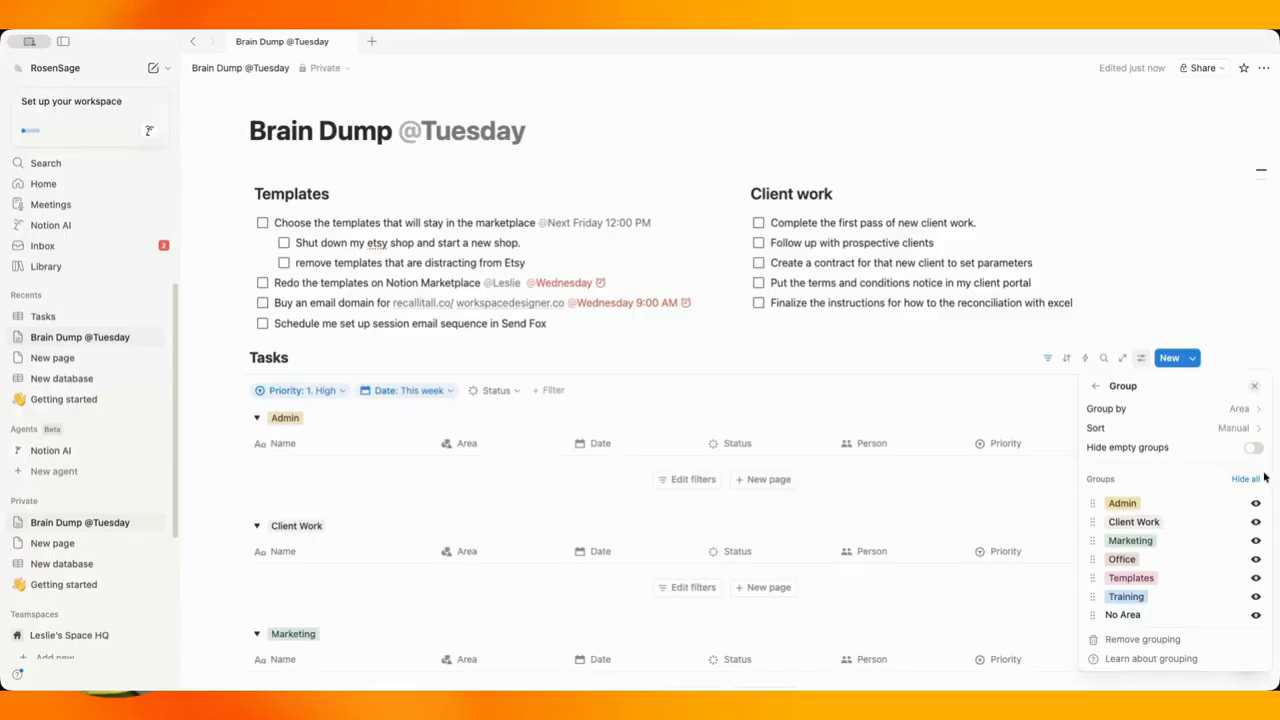
click(351, 365)
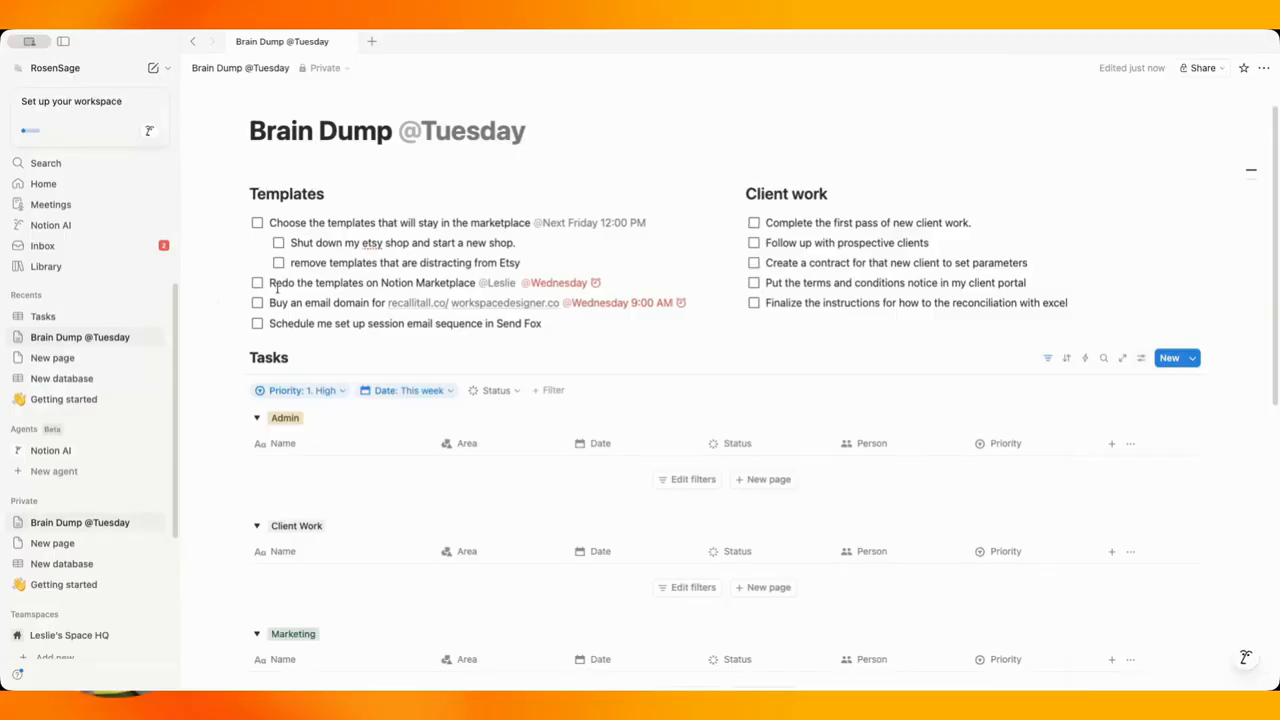
Turn the top-level to-do items under the Templates heading into plain text blocks.
drag(202, 221, 437, 340)
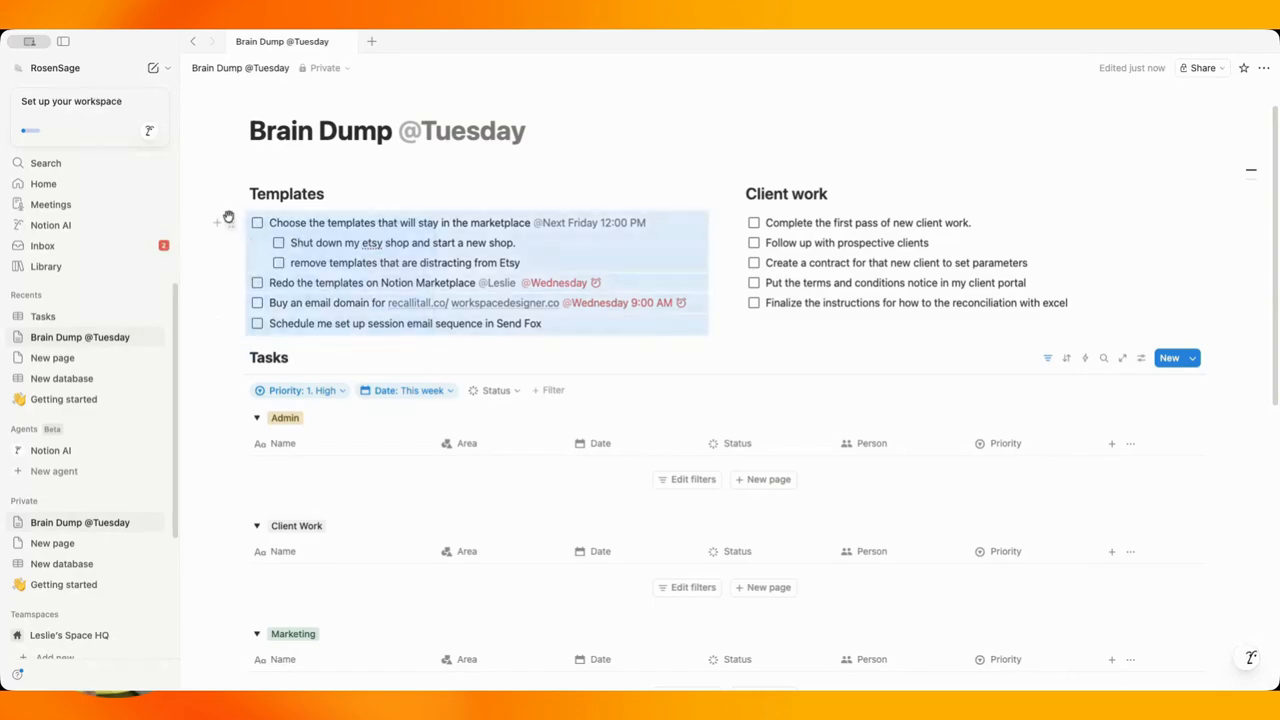
click(228, 218)
mouse_move(194, 167)
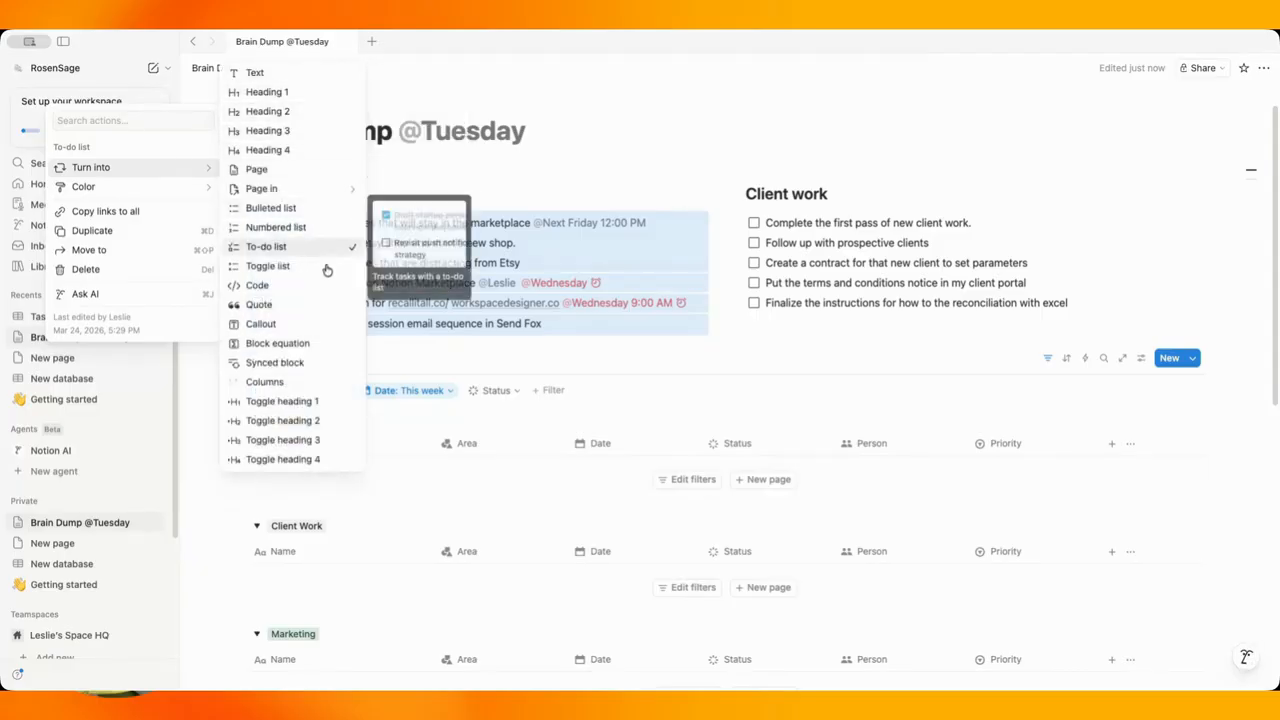
click(315, 80)
Move "Choose the templates that will stay in the marketplace" with its nested to-dos into the Templates group and open it to review them.
scroll(309, 318, down, 8)
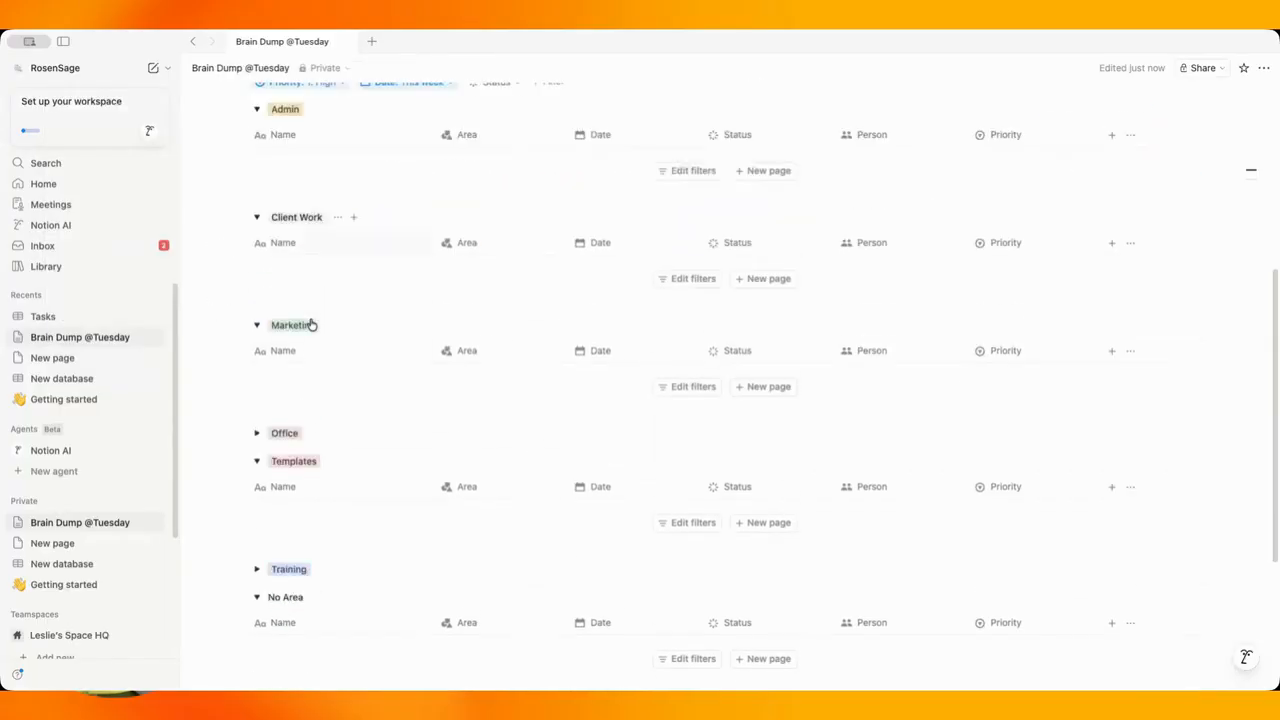
scroll(307, 321, up, 4)
scroll(307, 321, up, 5)
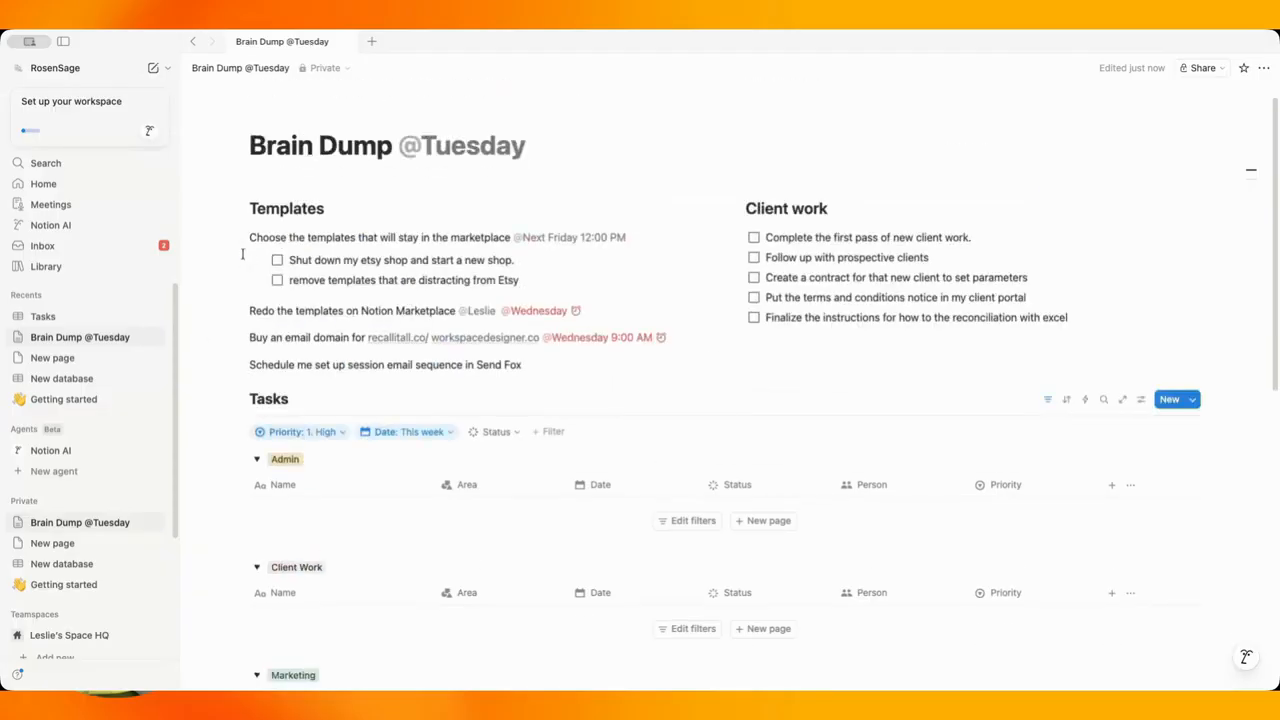
drag(204, 231, 368, 366)
click(200, 219)
drag(228, 236, 318, 290)
scroll(300, 300, down, 5)
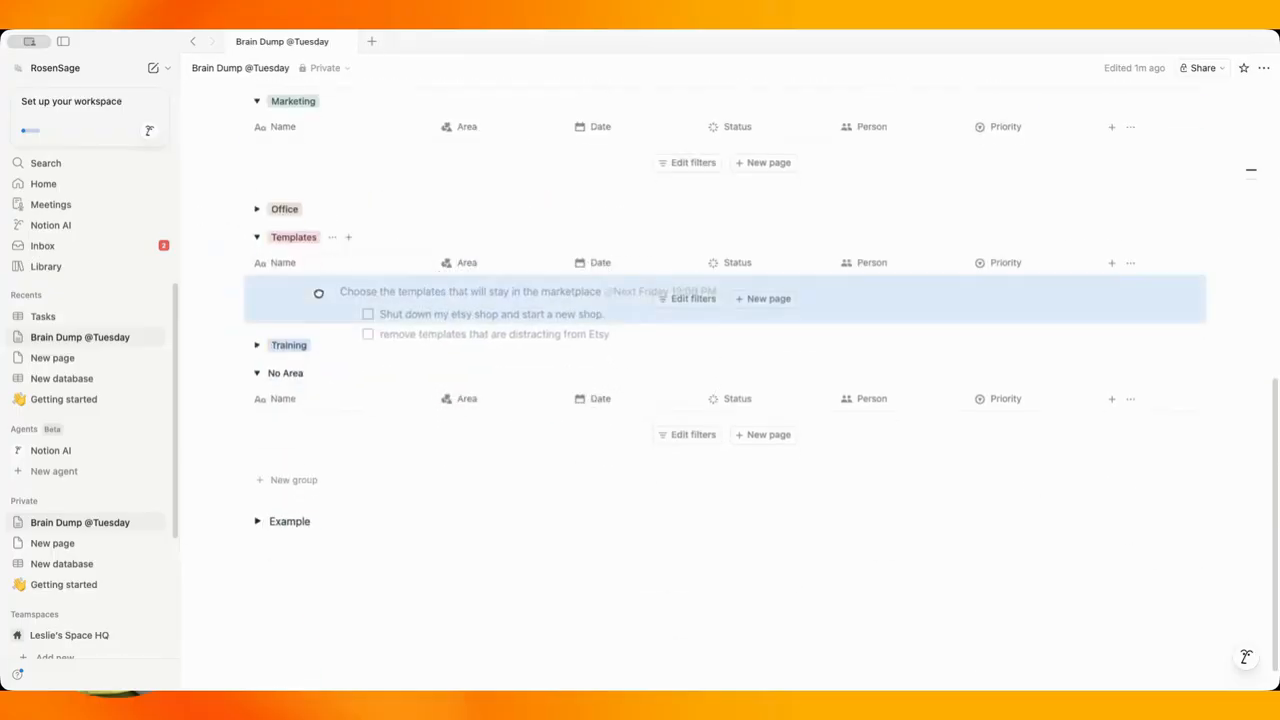
click(425, 288)
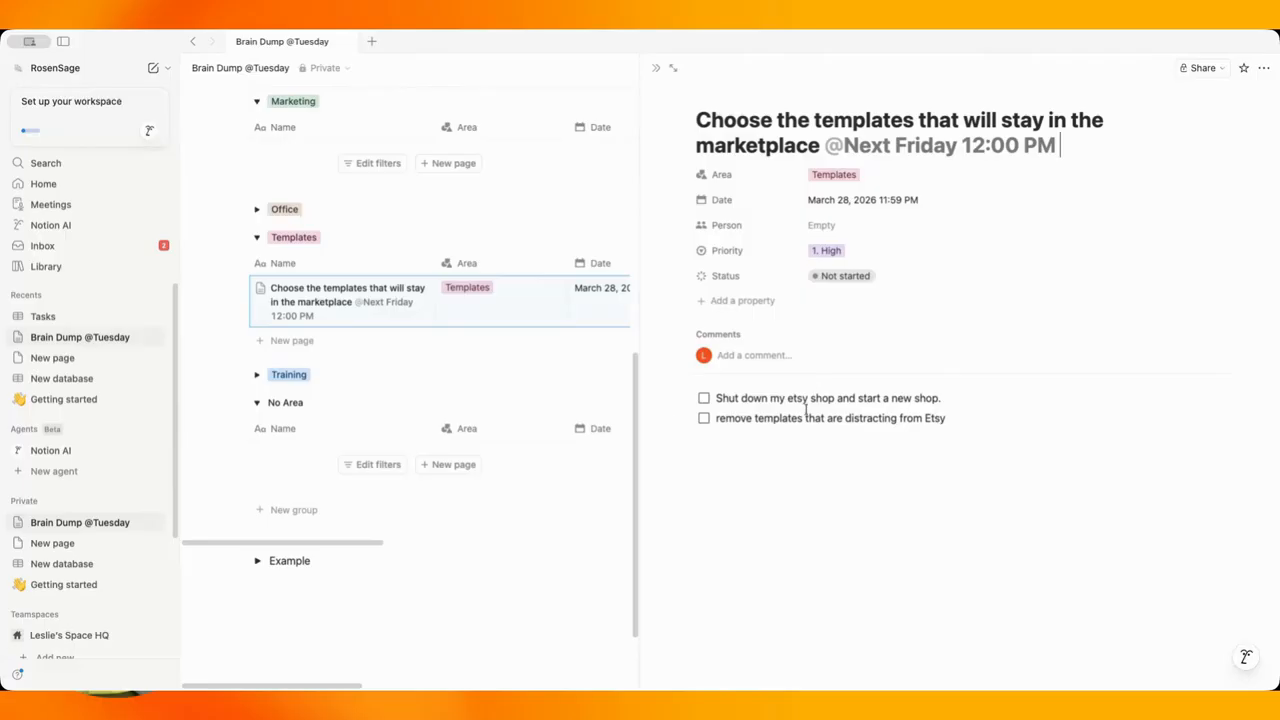
drag(808, 414, 777, 400)
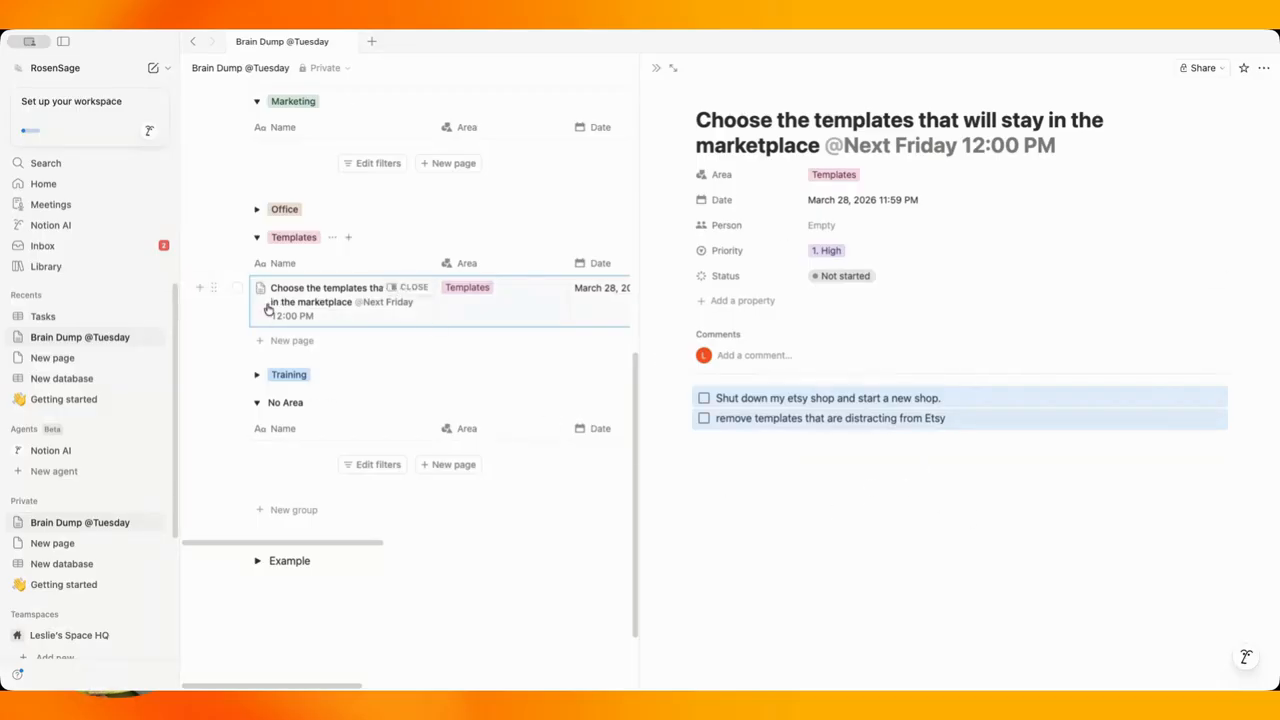
Close the open task page and turn on sub-items for the Tasks database.
click(657, 68)
scroll(900, 170, up, 5)
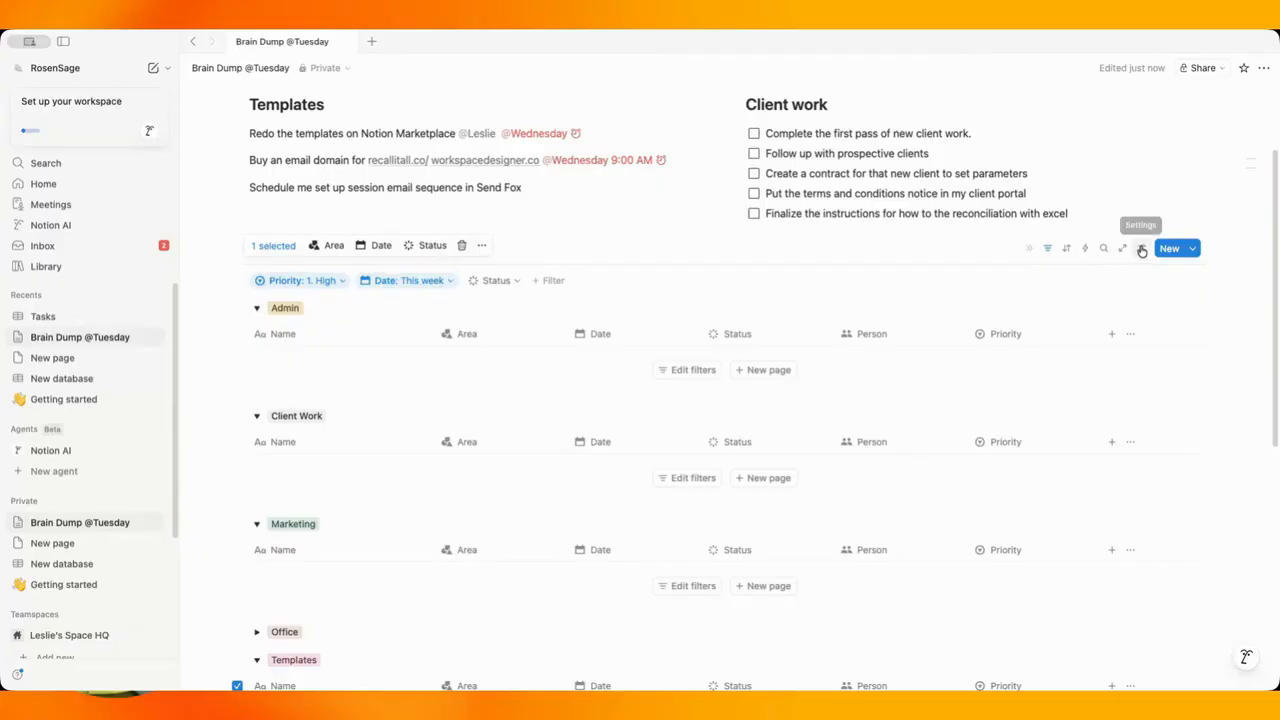
click(1141, 250)
click(1176, 552)
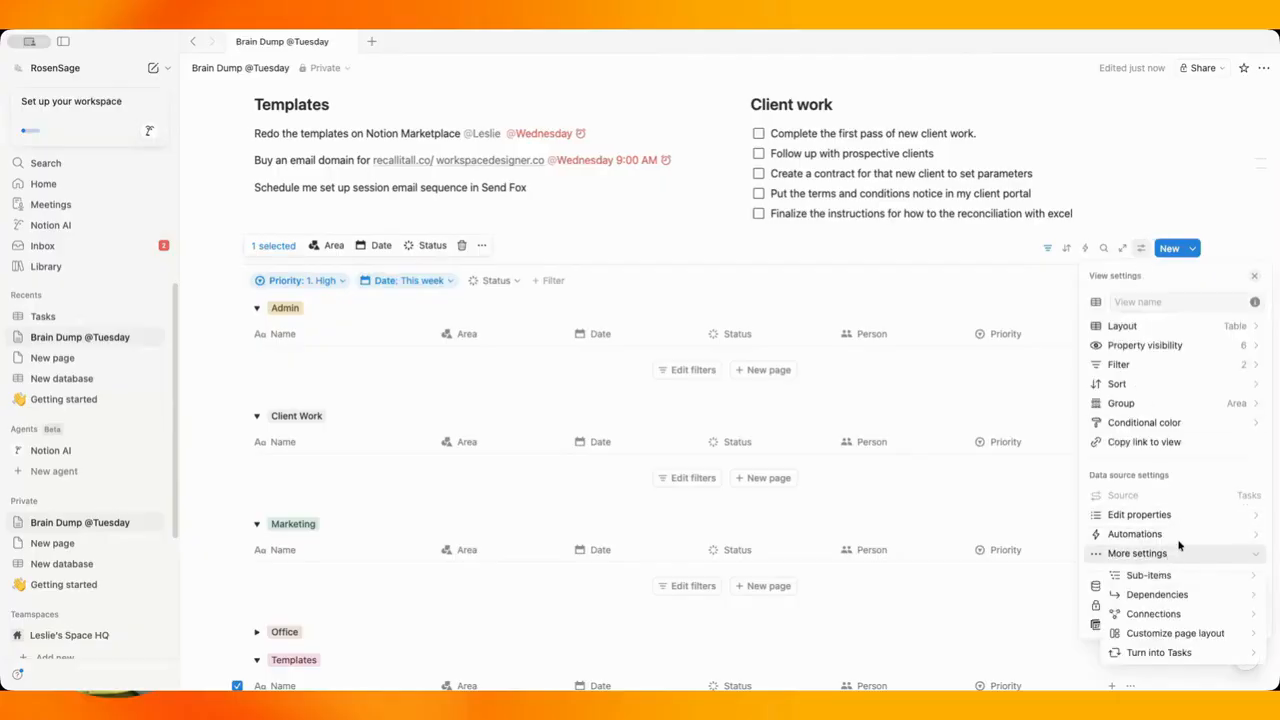
click(1186, 575)
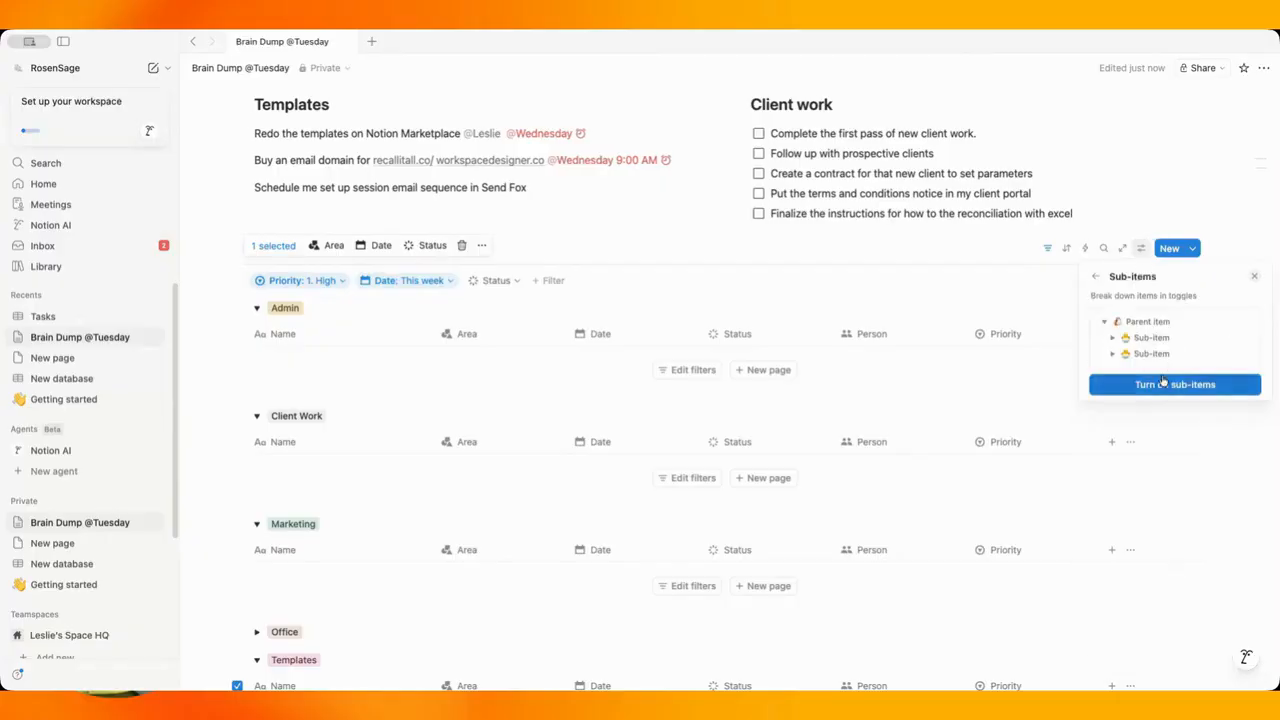
click(1163, 384)
click(300, 374)
Expand "Choose the templates that will stay in the marketplace" in the Templates group and open its page.
scroll(500, 450, down, 3)
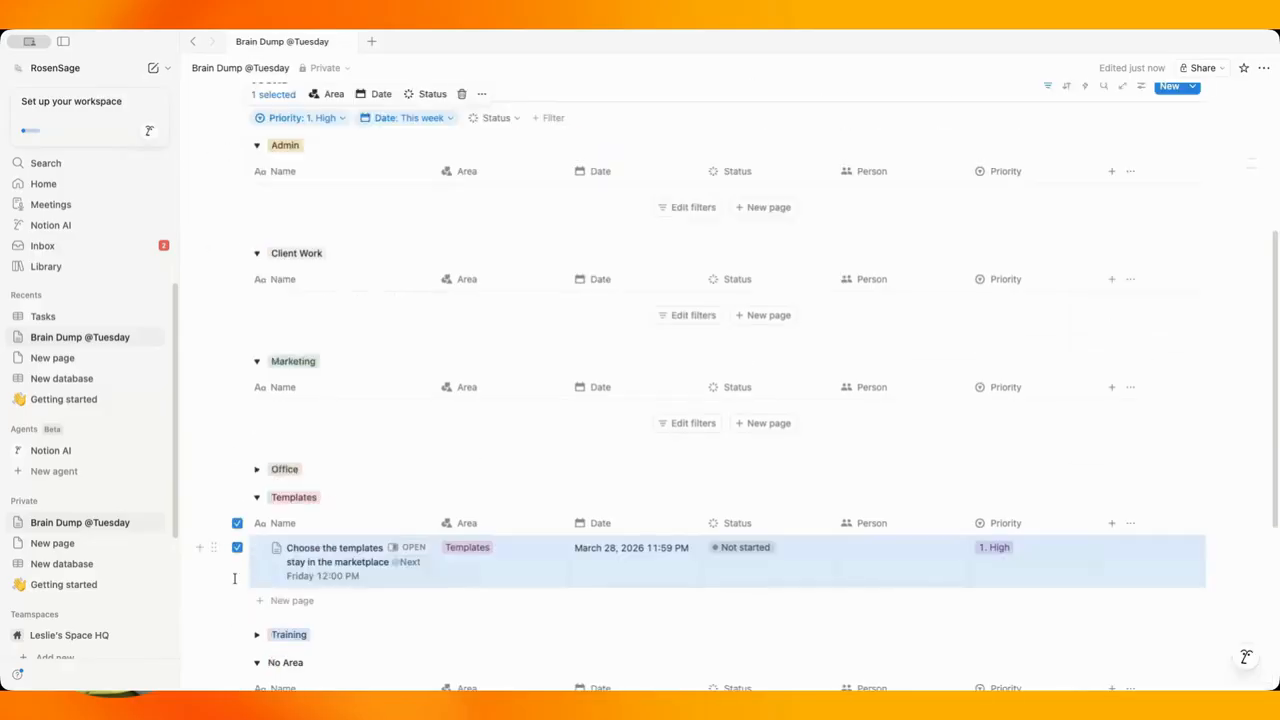
click(256, 553)
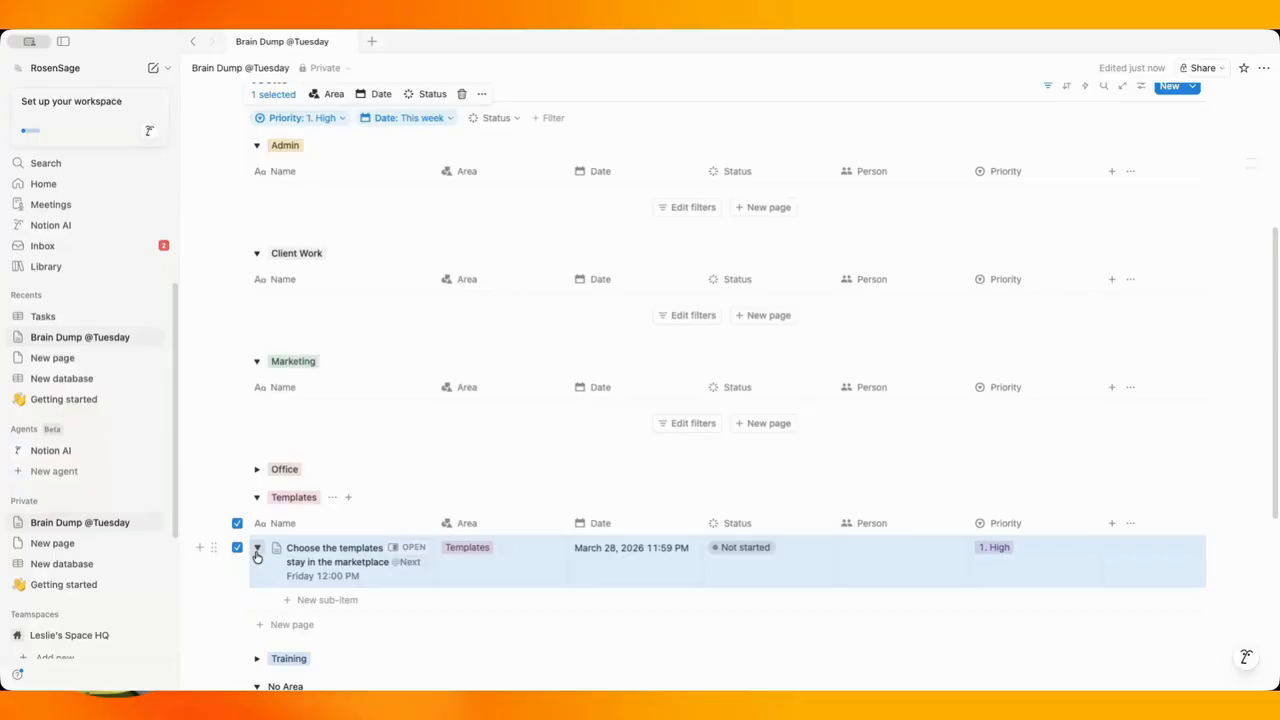
click(408, 548)
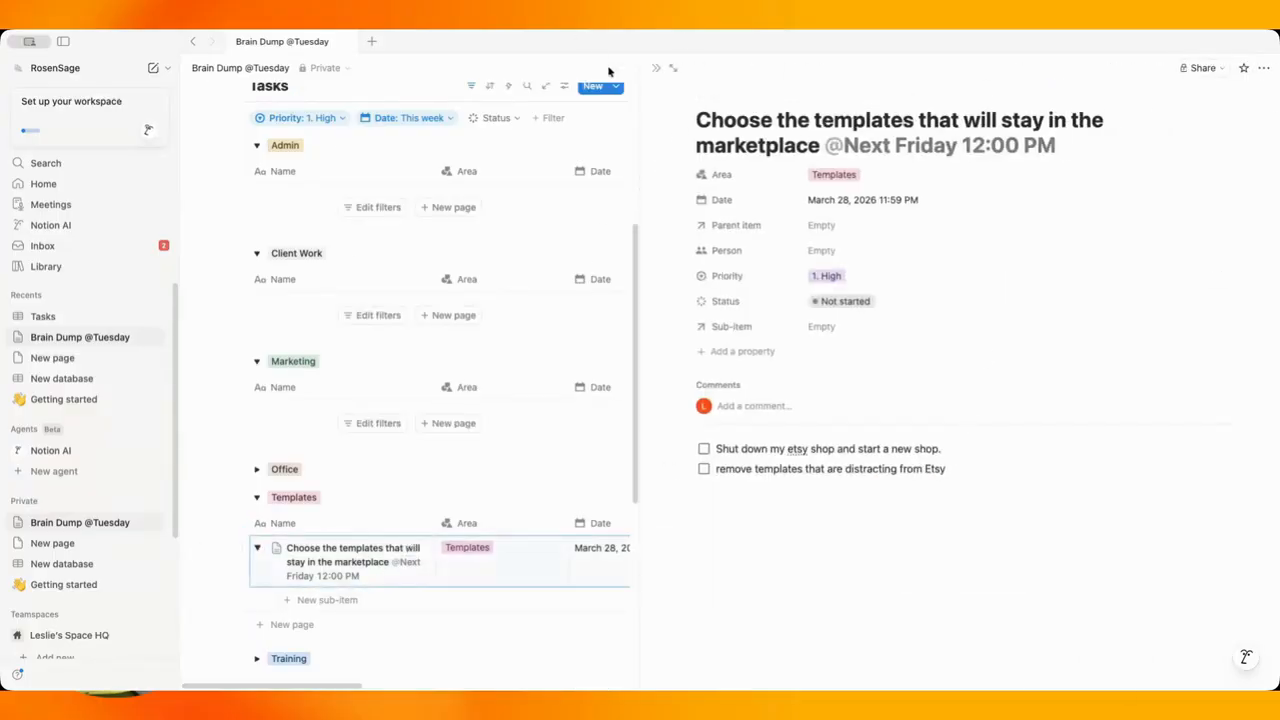
Try to move the two Etsy to-dos from the task page into the task's sub-items, and delete the stray blank line.
drag(797, 540, 797, 443)
drag(674, 458, 320, 604)
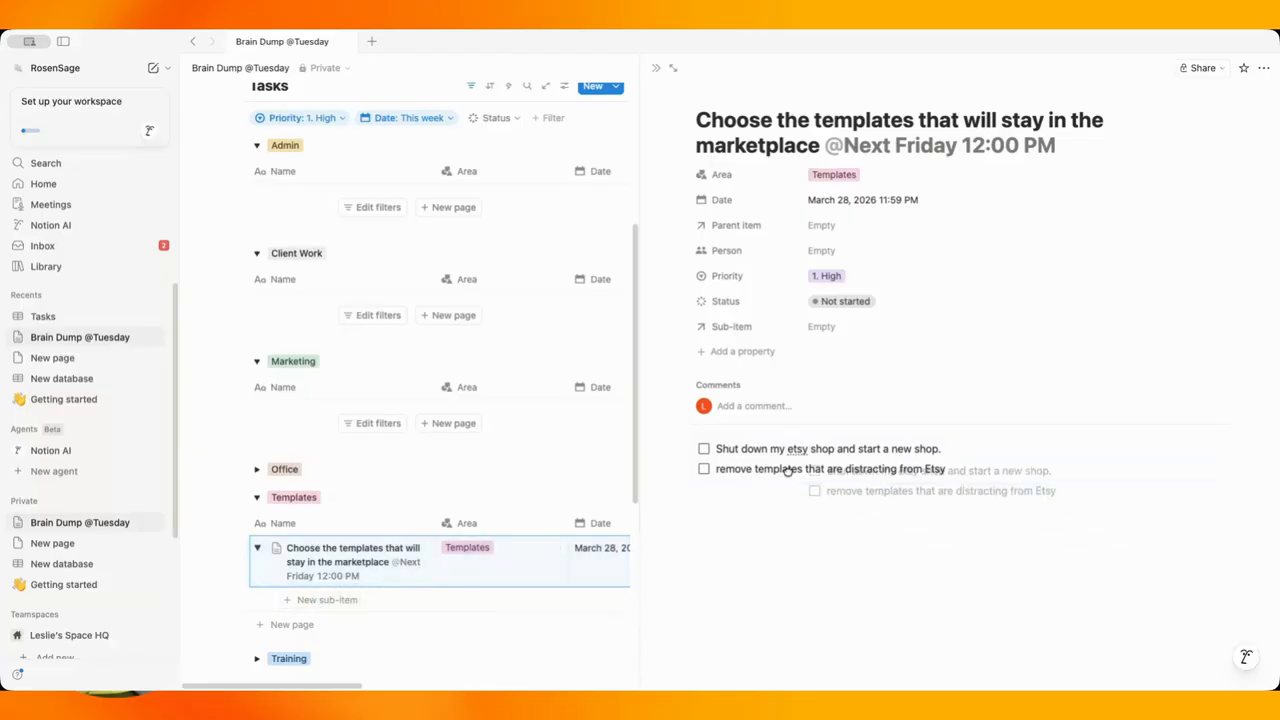
click(256, 549)
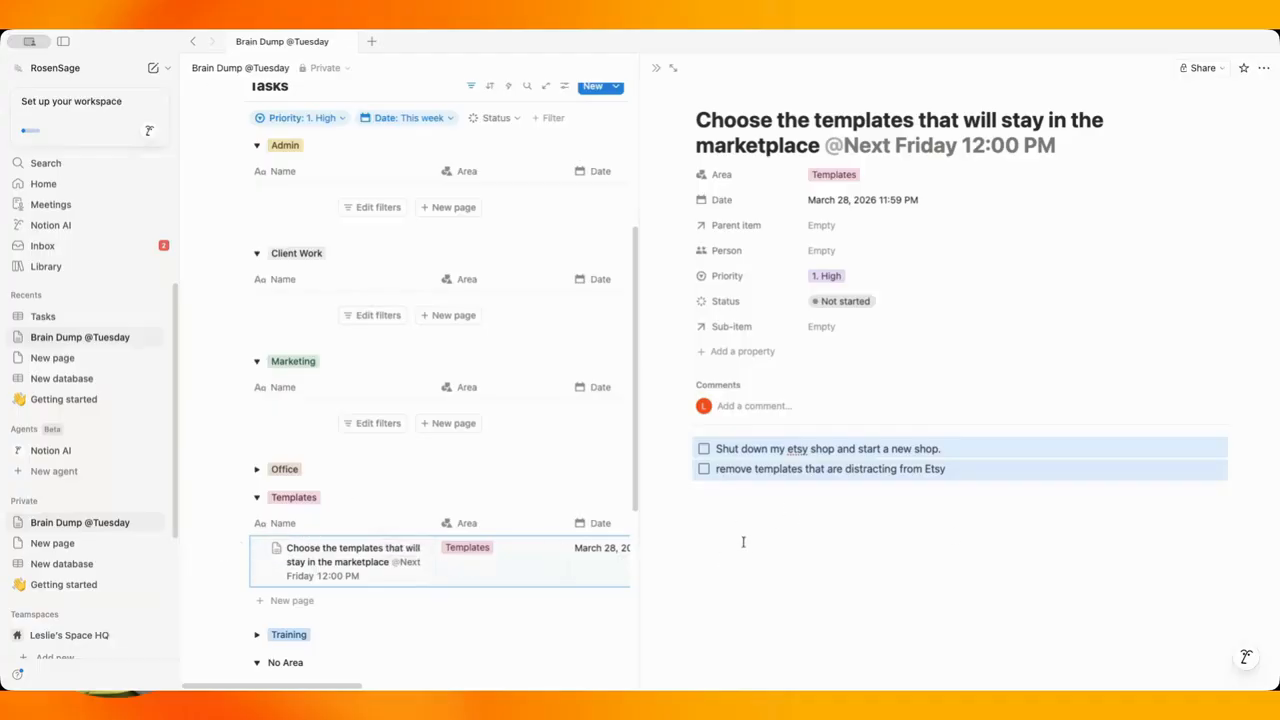
drag(743, 542, 778, 517)
click(736, 488)
click(674, 477)
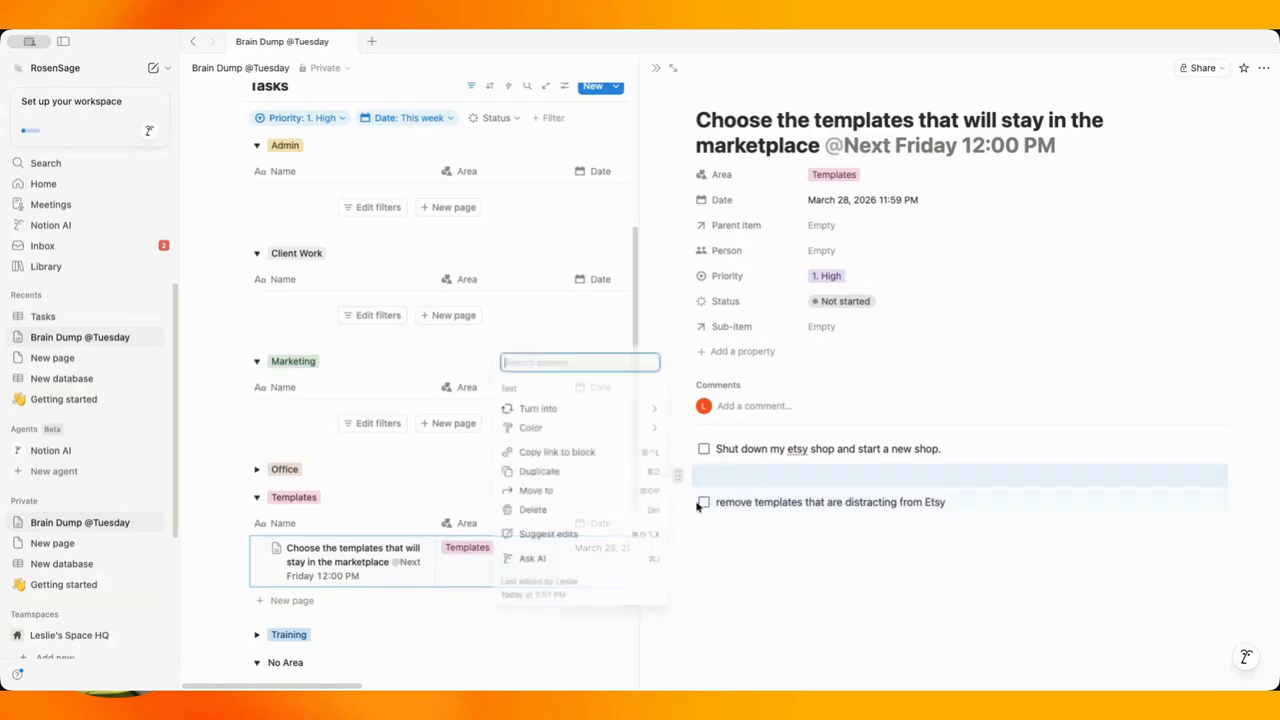
click(590, 514)
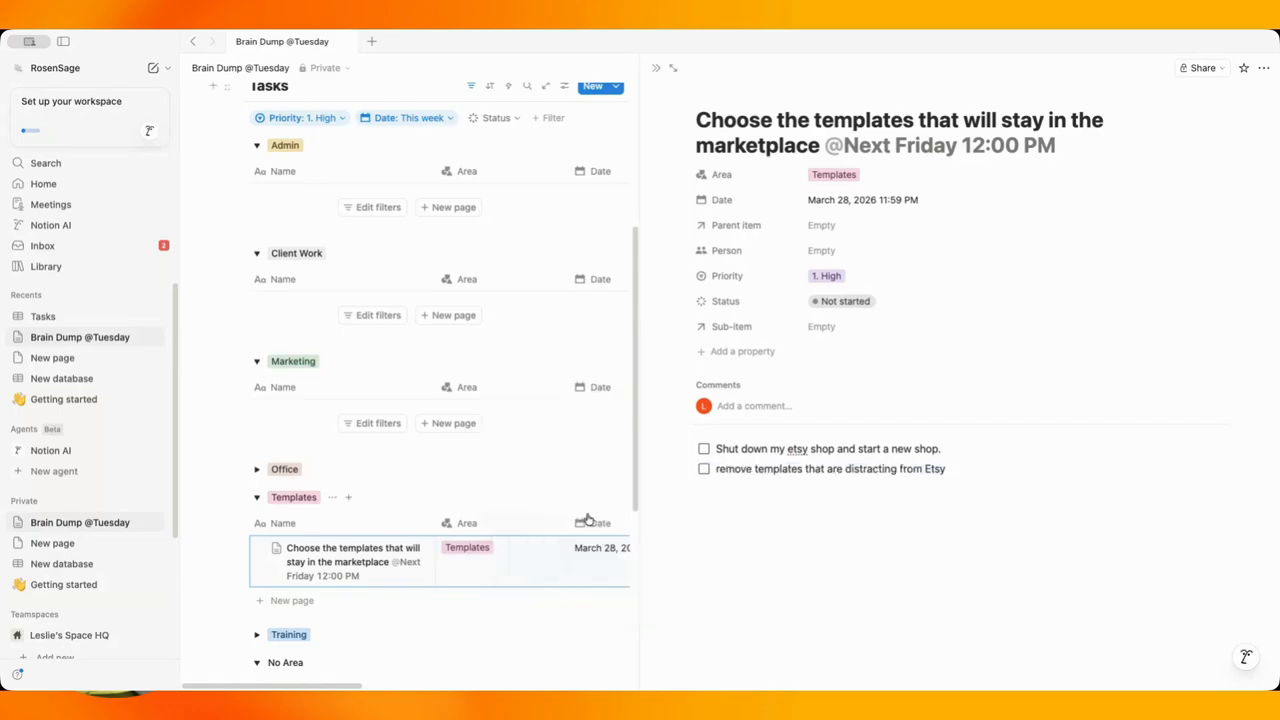
Move both Etsy to-dos from the task page under the task as sub-items, then collapse it and close the page.
click(257, 547)
drag(848, 525, 812, 446)
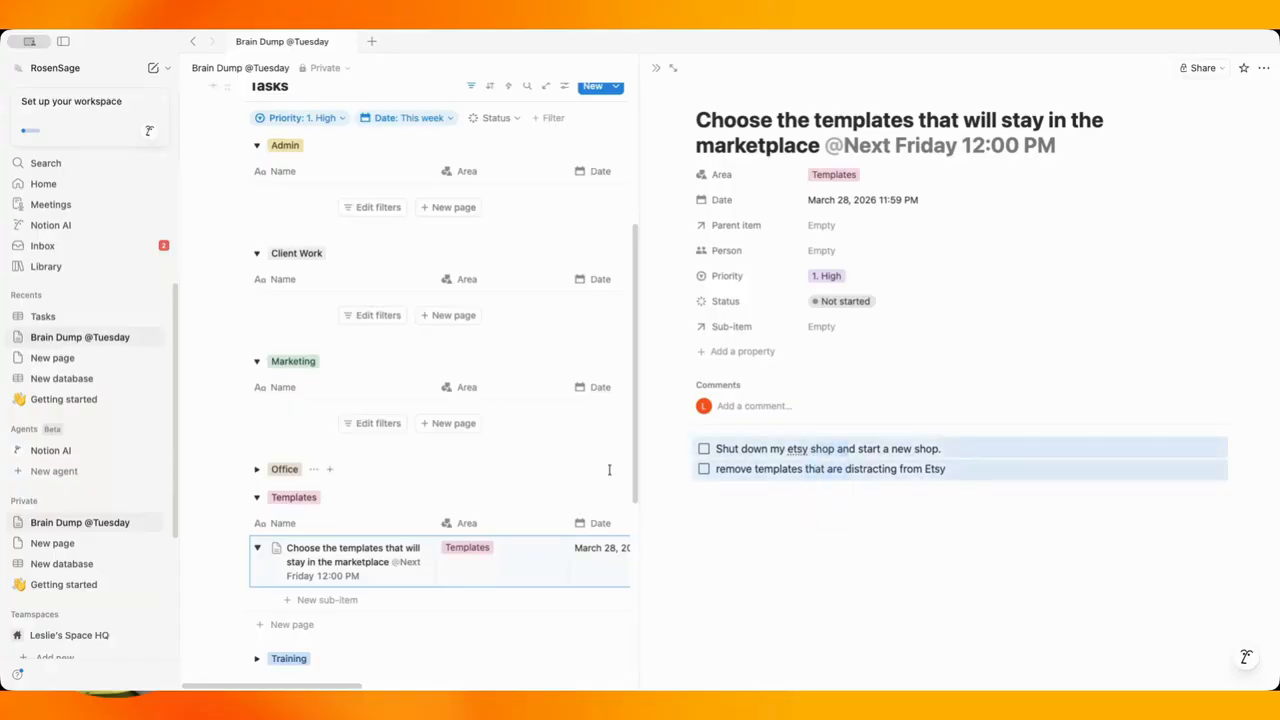
drag(678, 449, 318, 604)
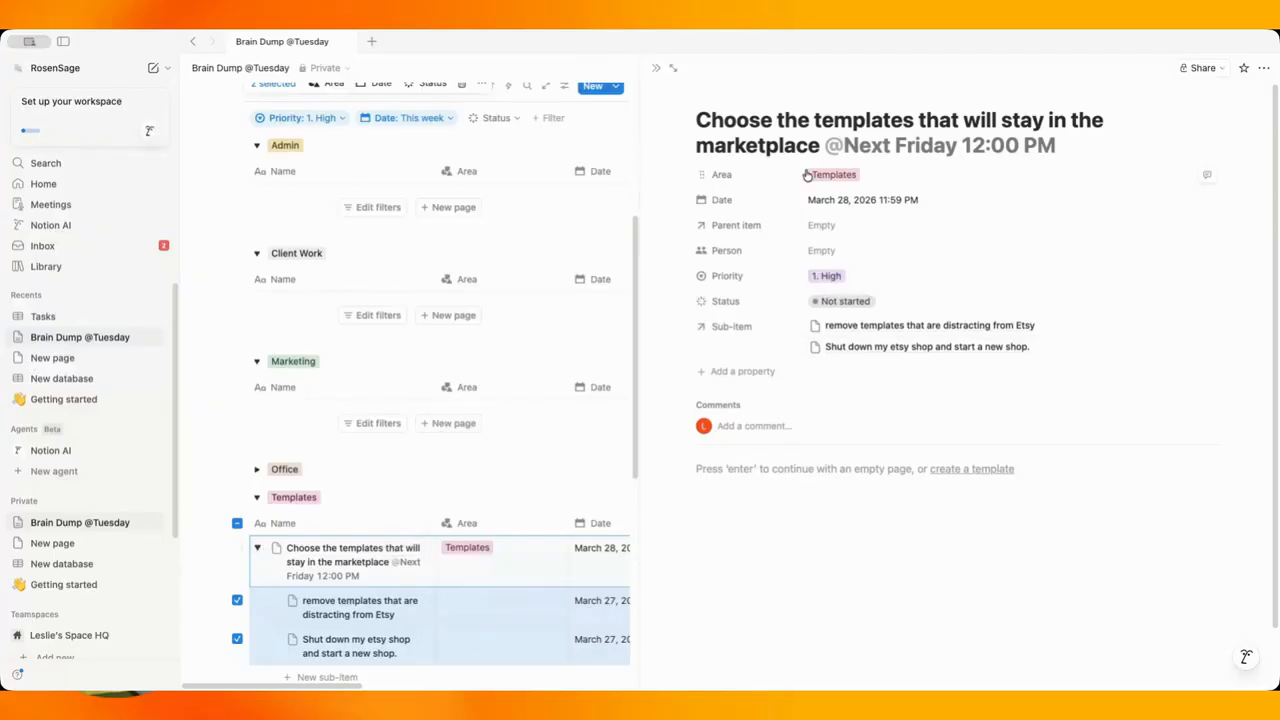
click(266, 552)
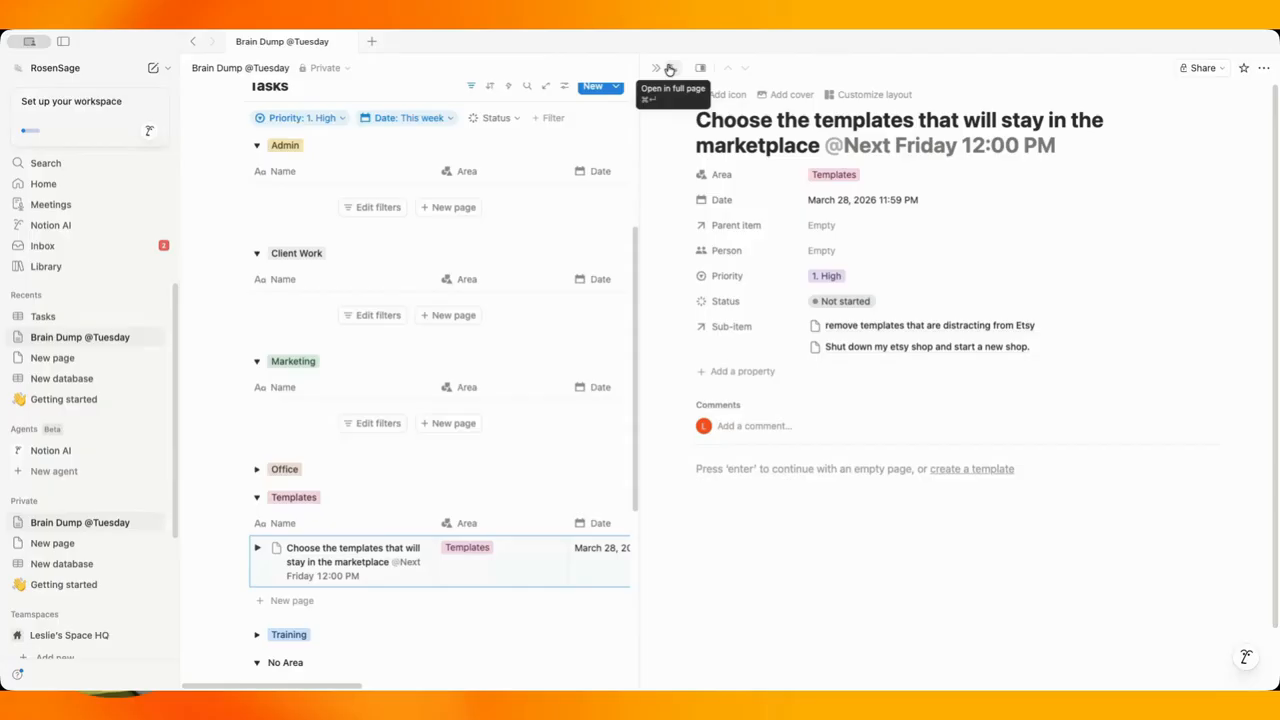
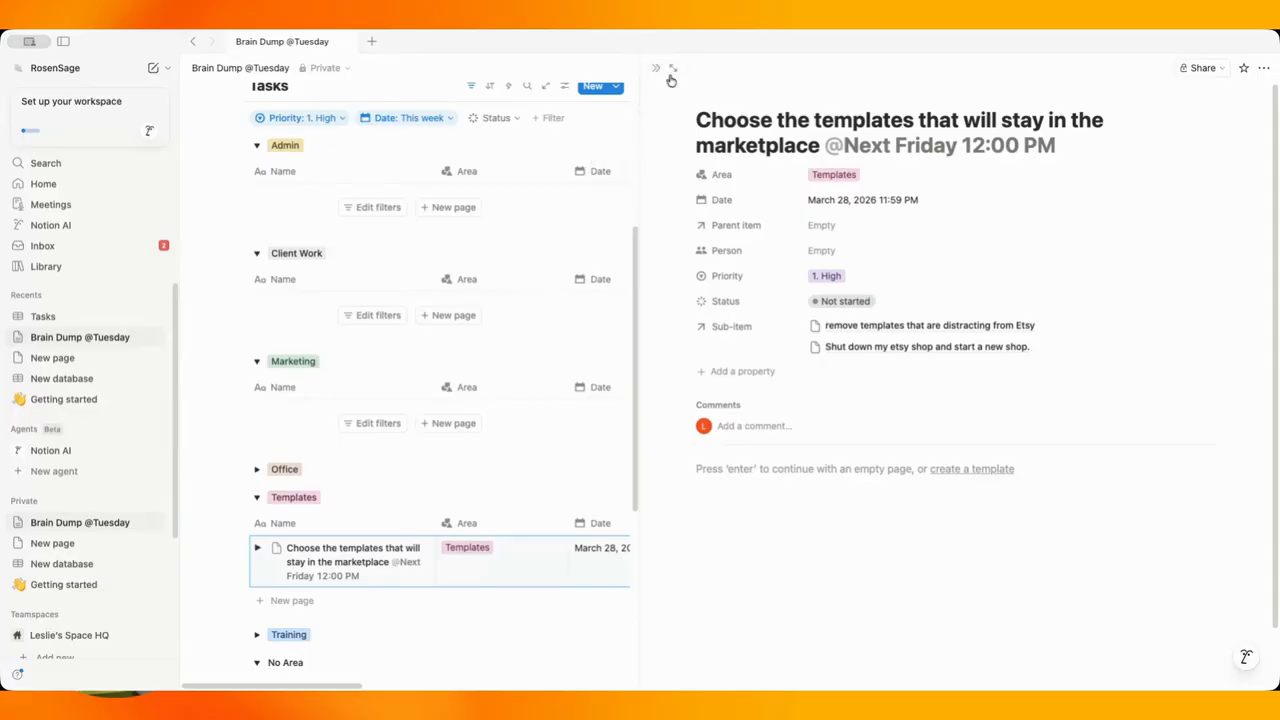
click(655, 69)
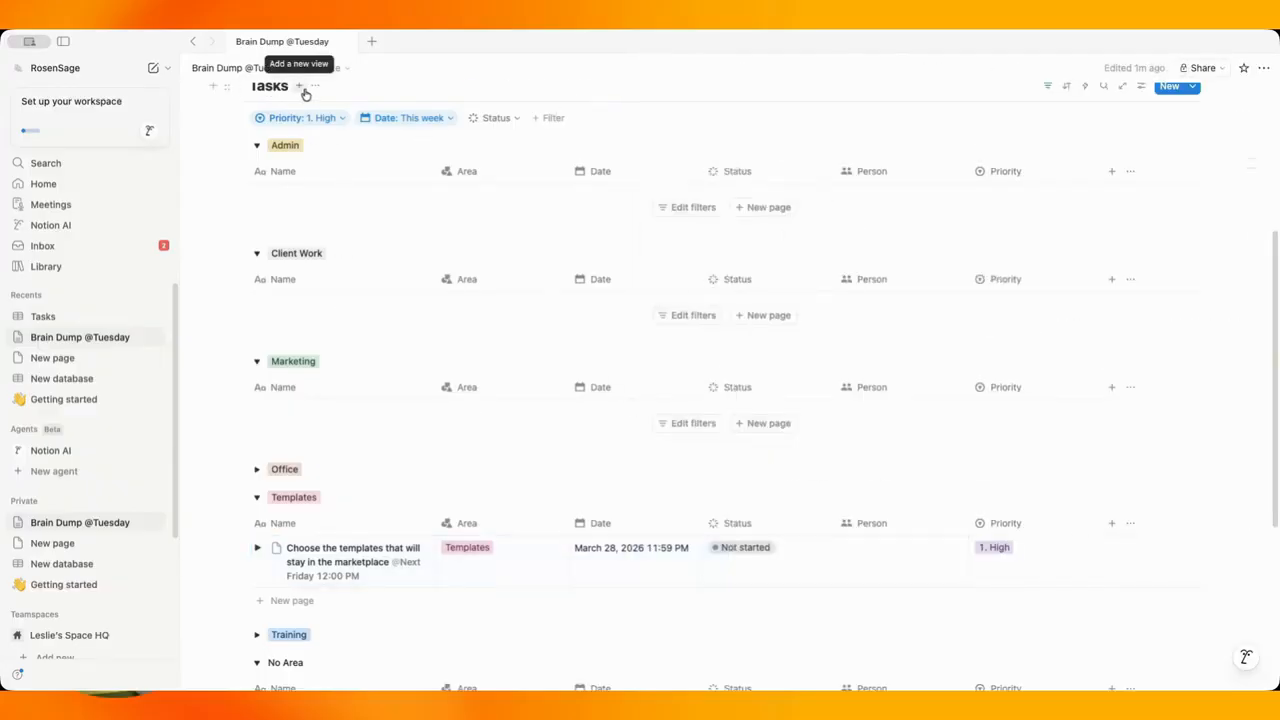
Add a Timeline view to the Tasks database, compare it with the Table view and return to the table.
click(302, 87)
click(446, 190)
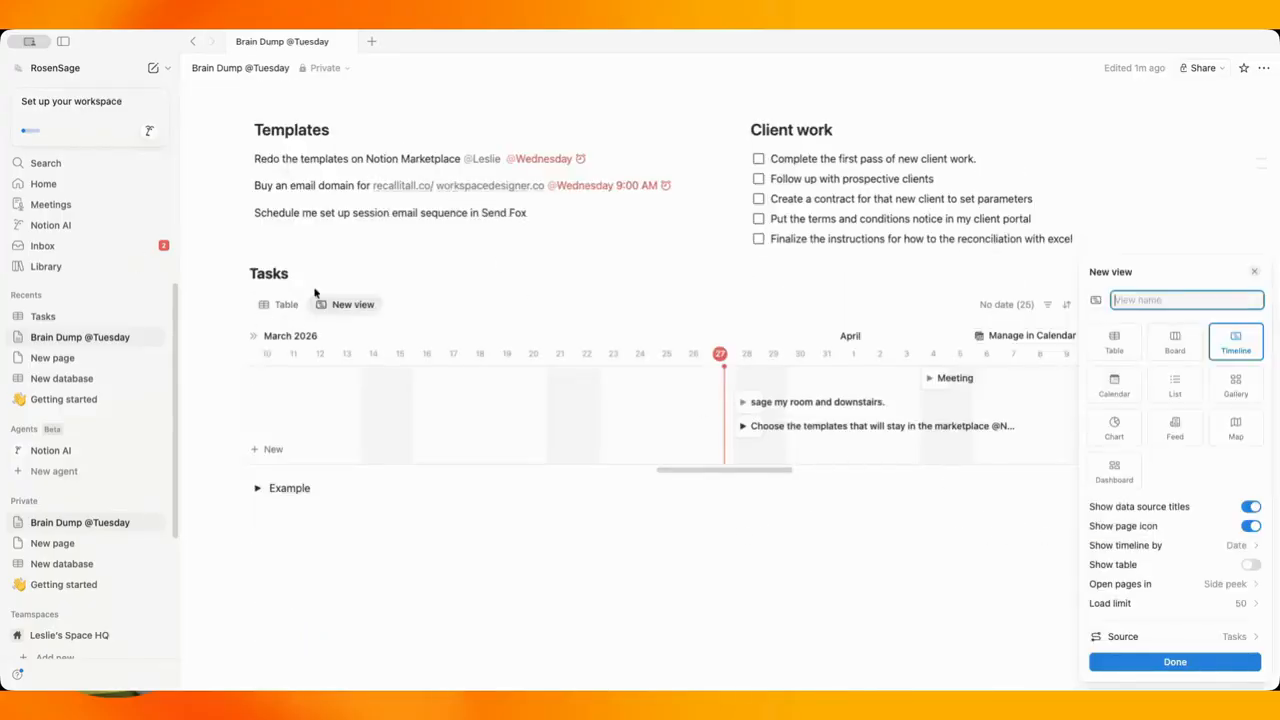
click(287, 307)
click(287, 307)
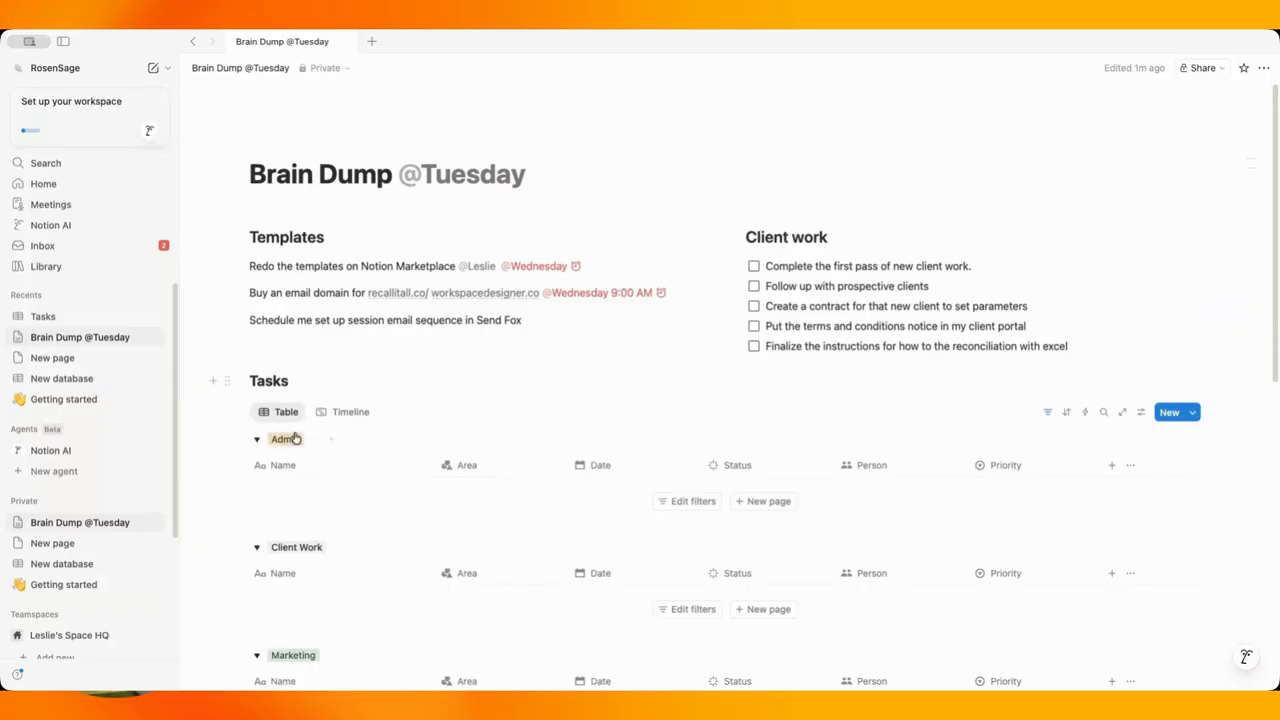
scroll(403, 470, down, 3)
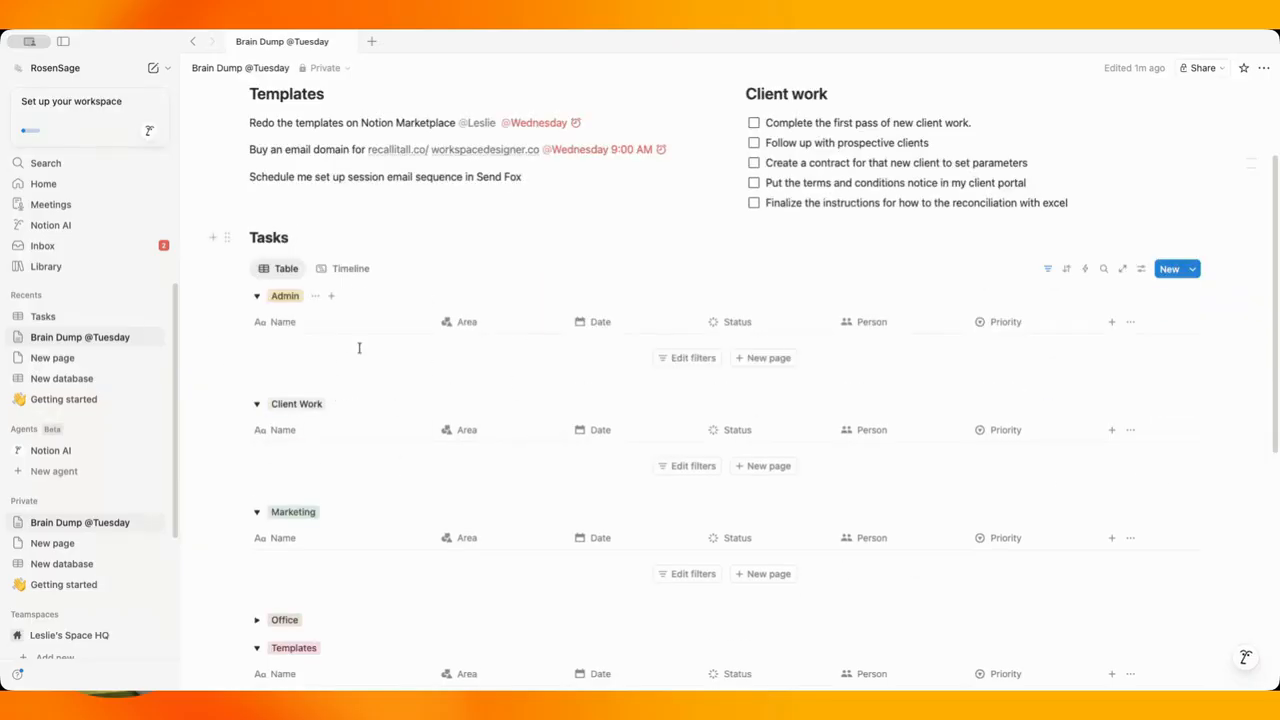
scroll(370, 405, down, 2)
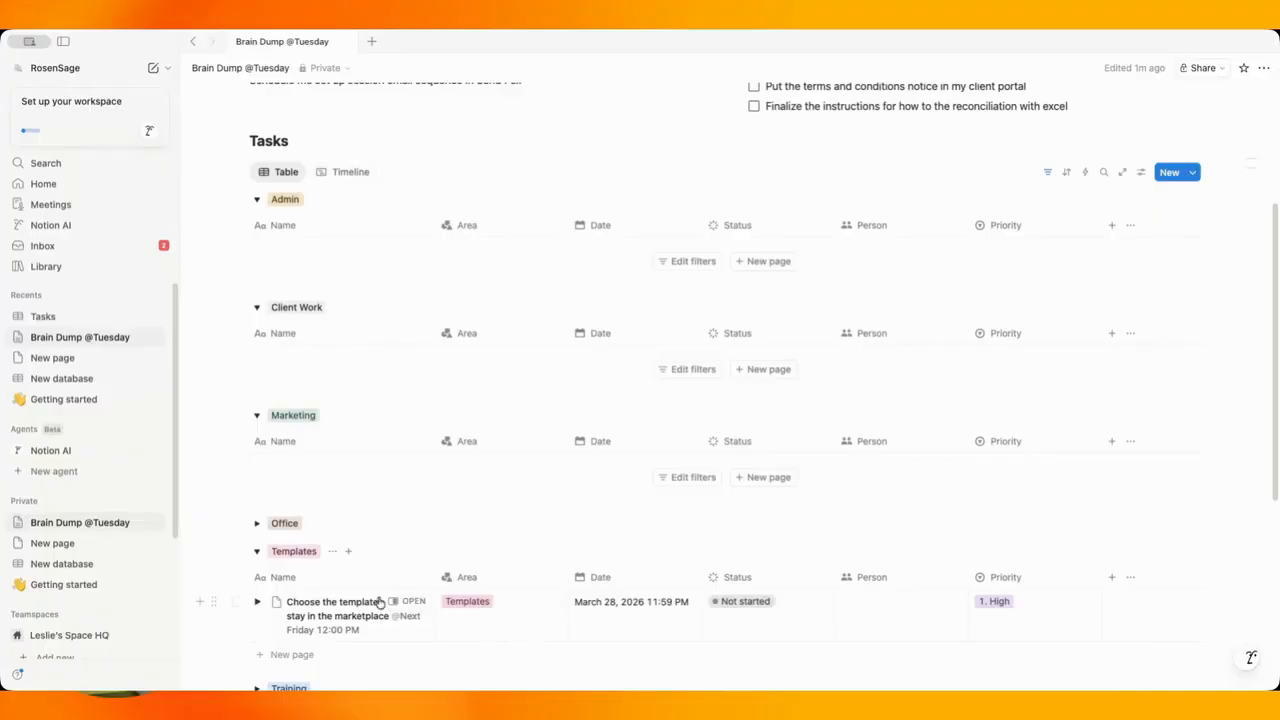
click(345, 173)
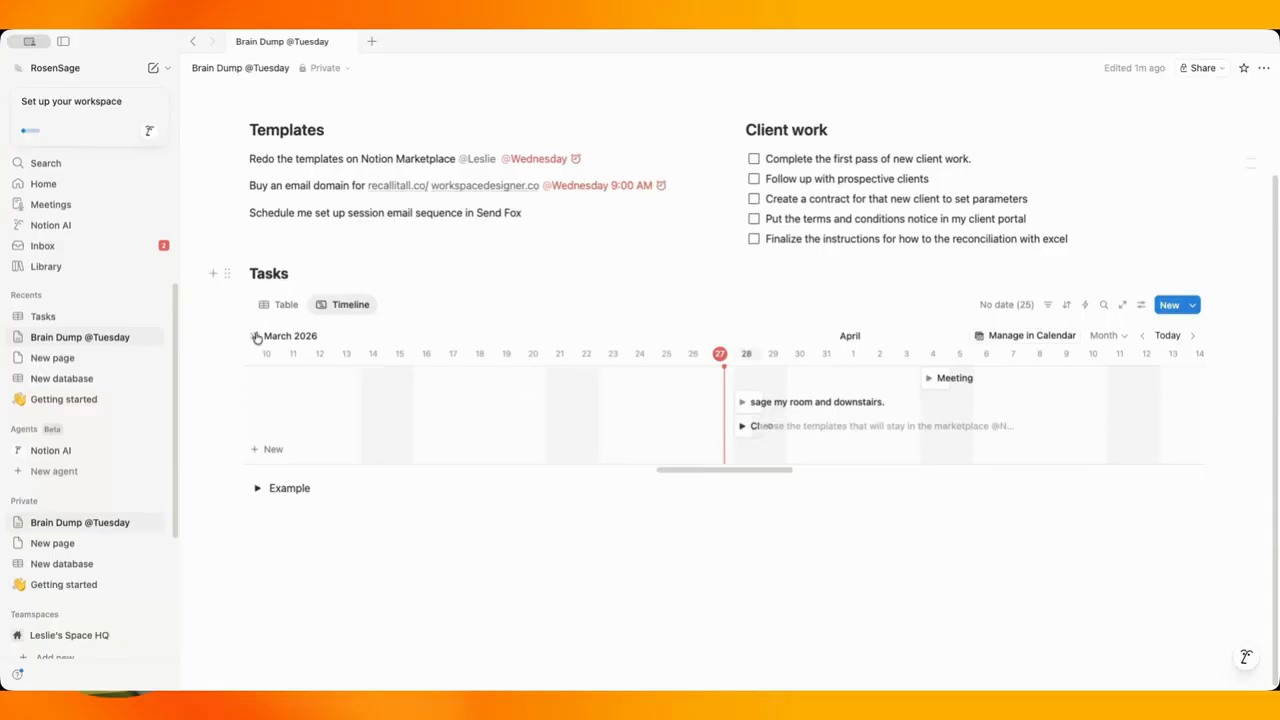
click(284, 305)
scroll(700, 557, down, 4)
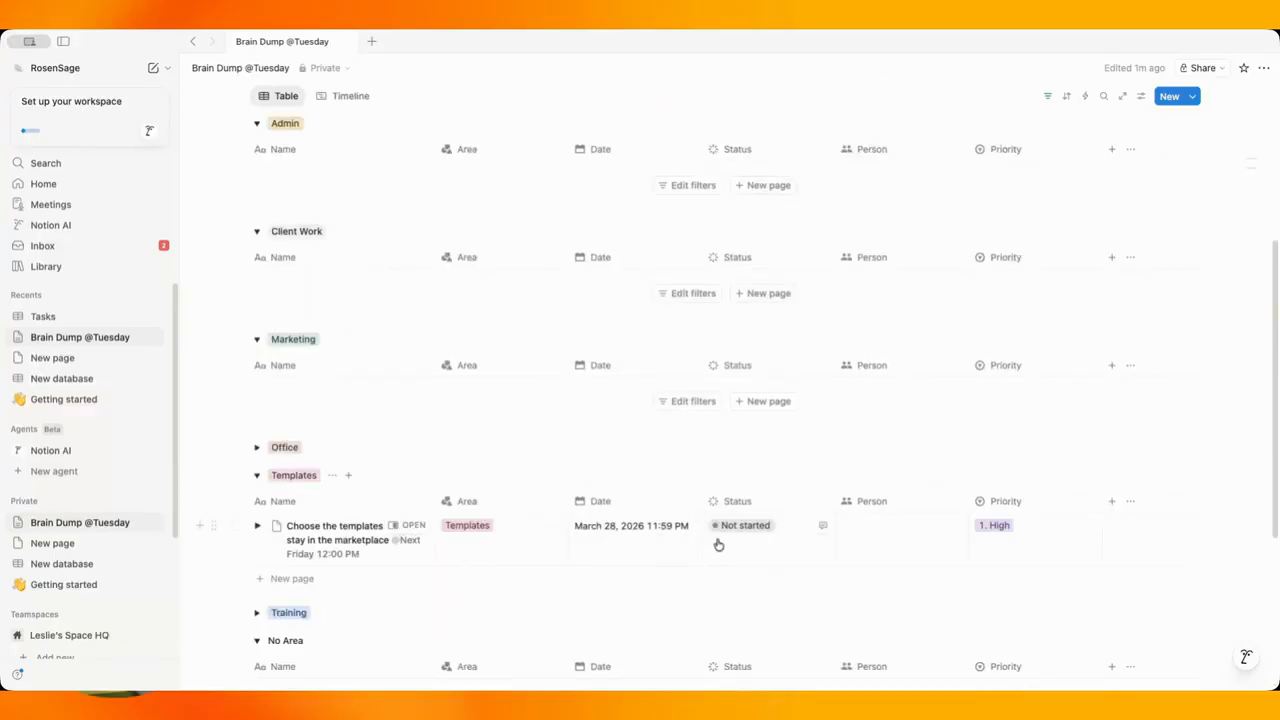
Set the Date of "Choose the templates that will stay in the marketplace" to April 3, 2026.
click(617, 549)
key(Escape)
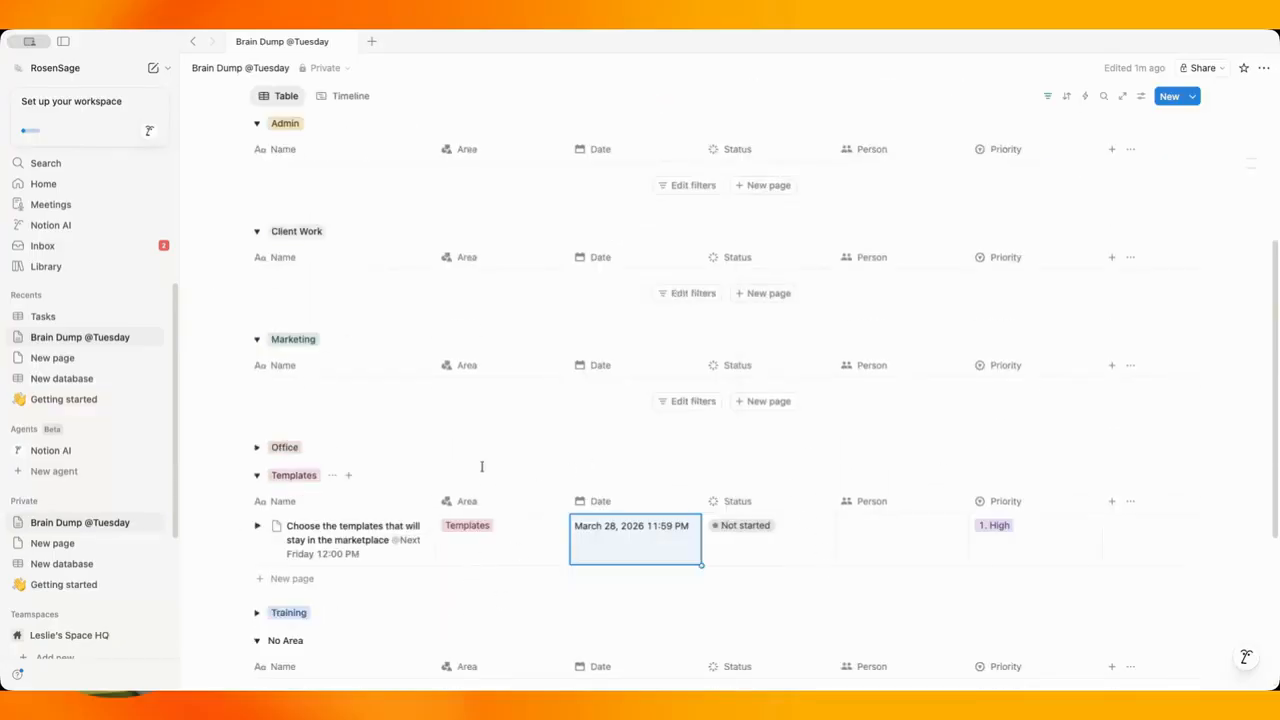
scroll(445, 449, up, 1)
click(597, 588)
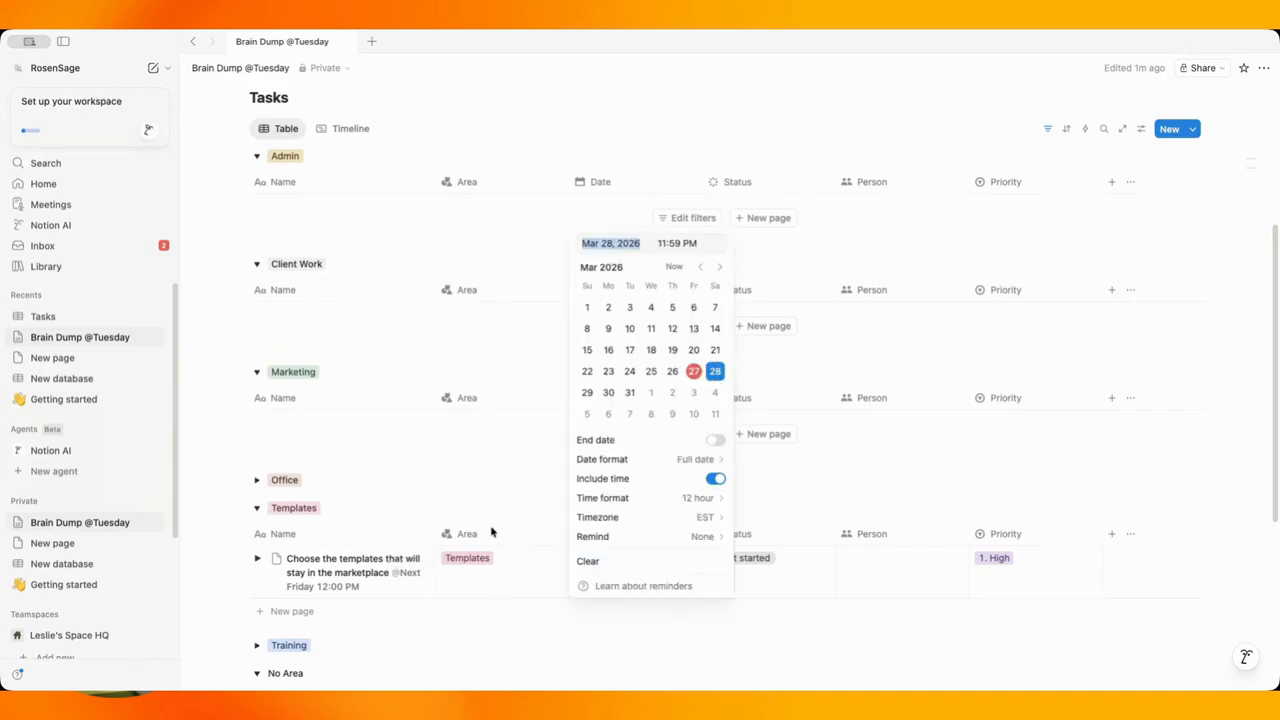
key(Escape)
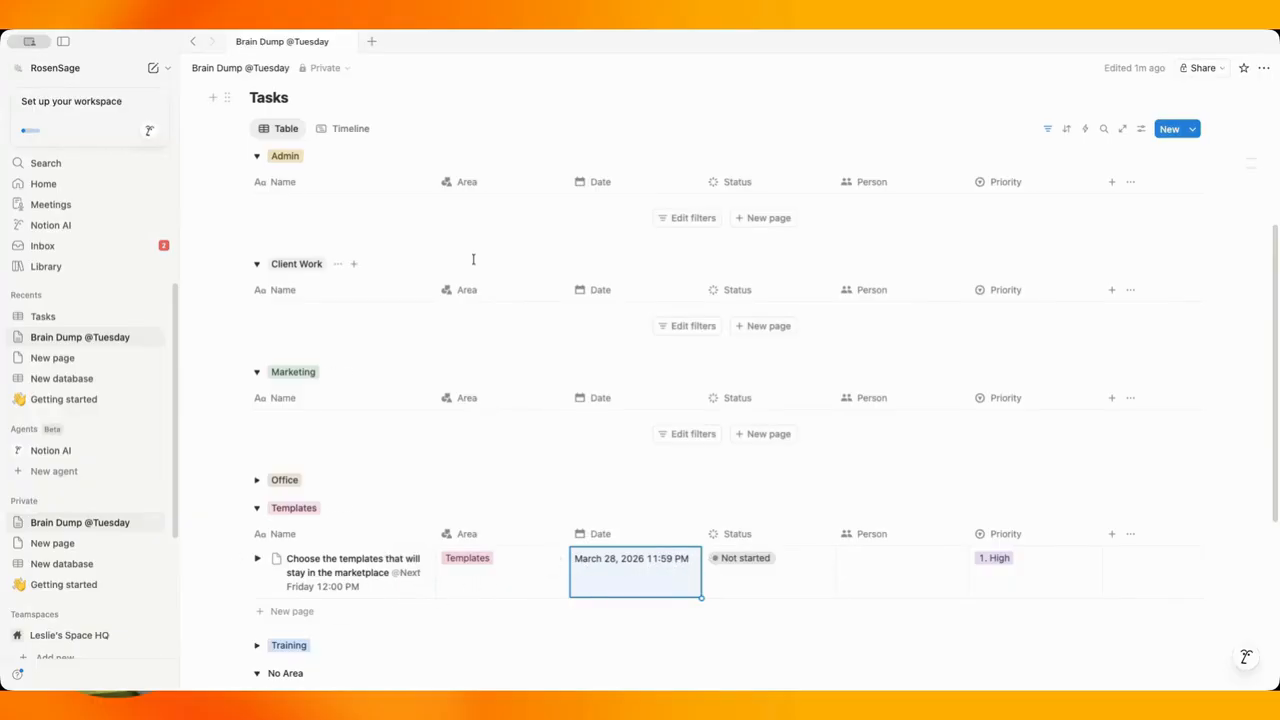
click(631, 569)
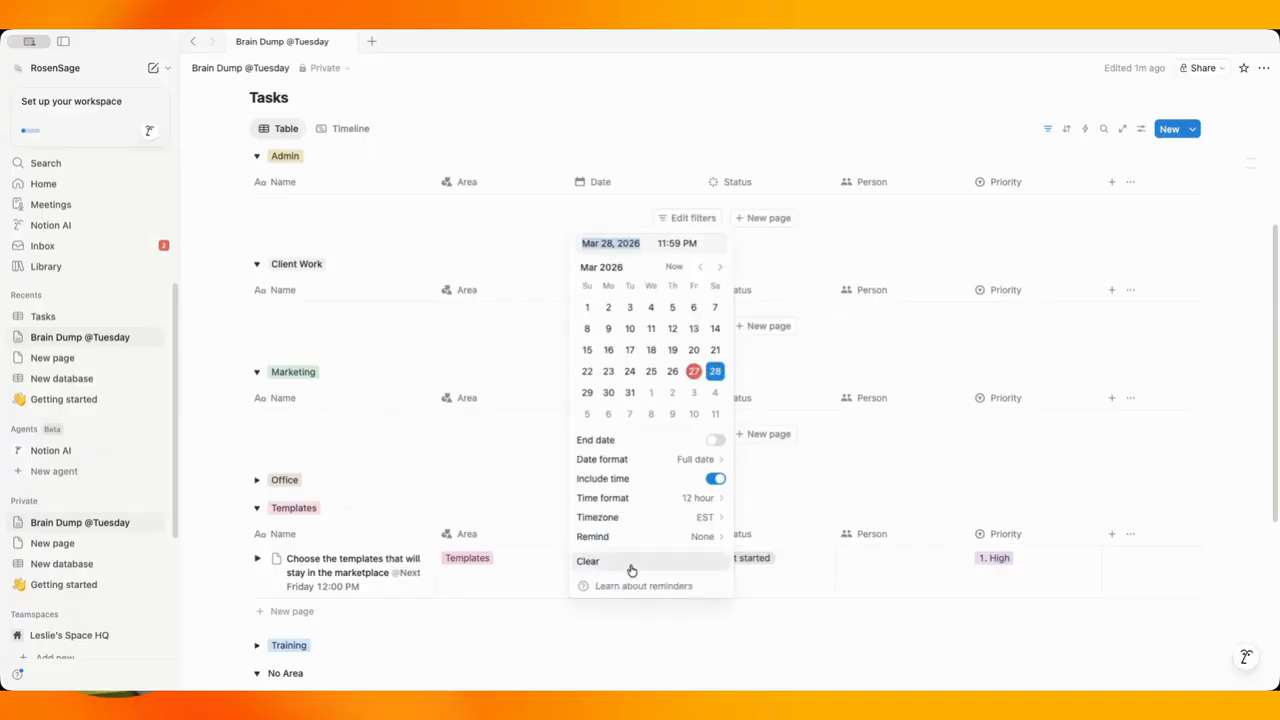
click(692, 391)
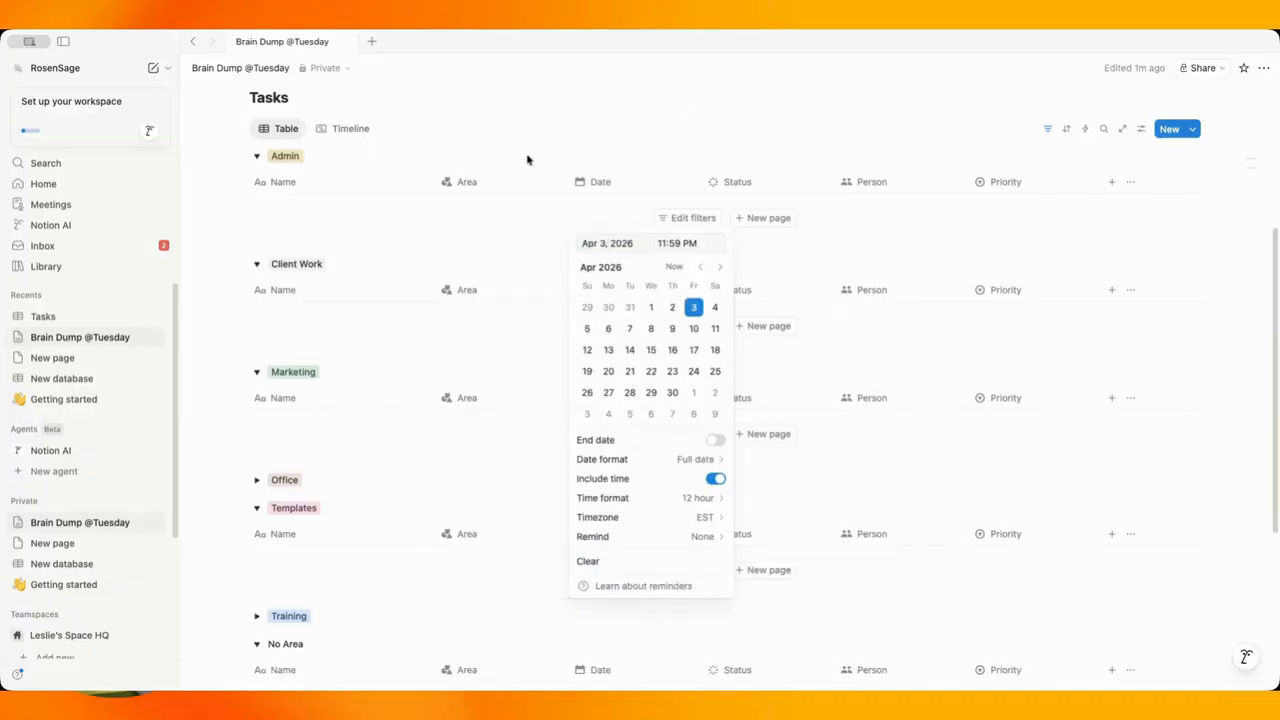
click(552, 140)
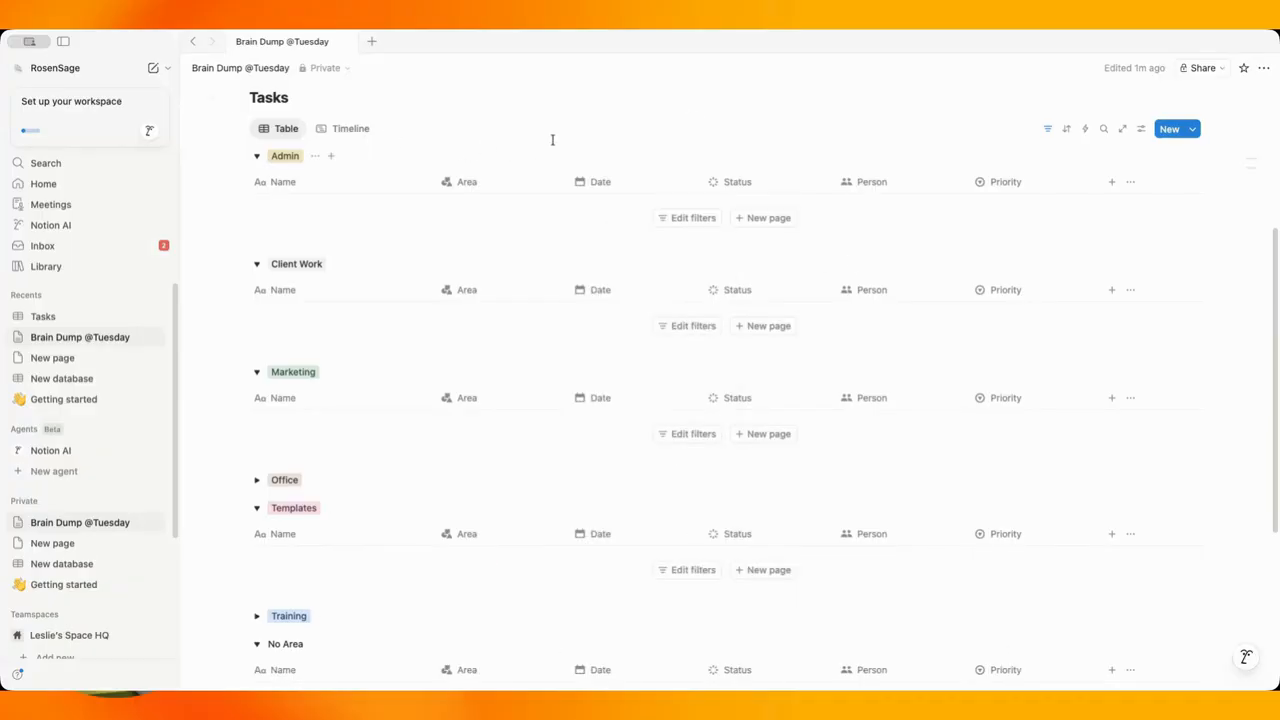
Show the Tasks table's filters and undo the date change of the Templates task.
click(1047, 128)
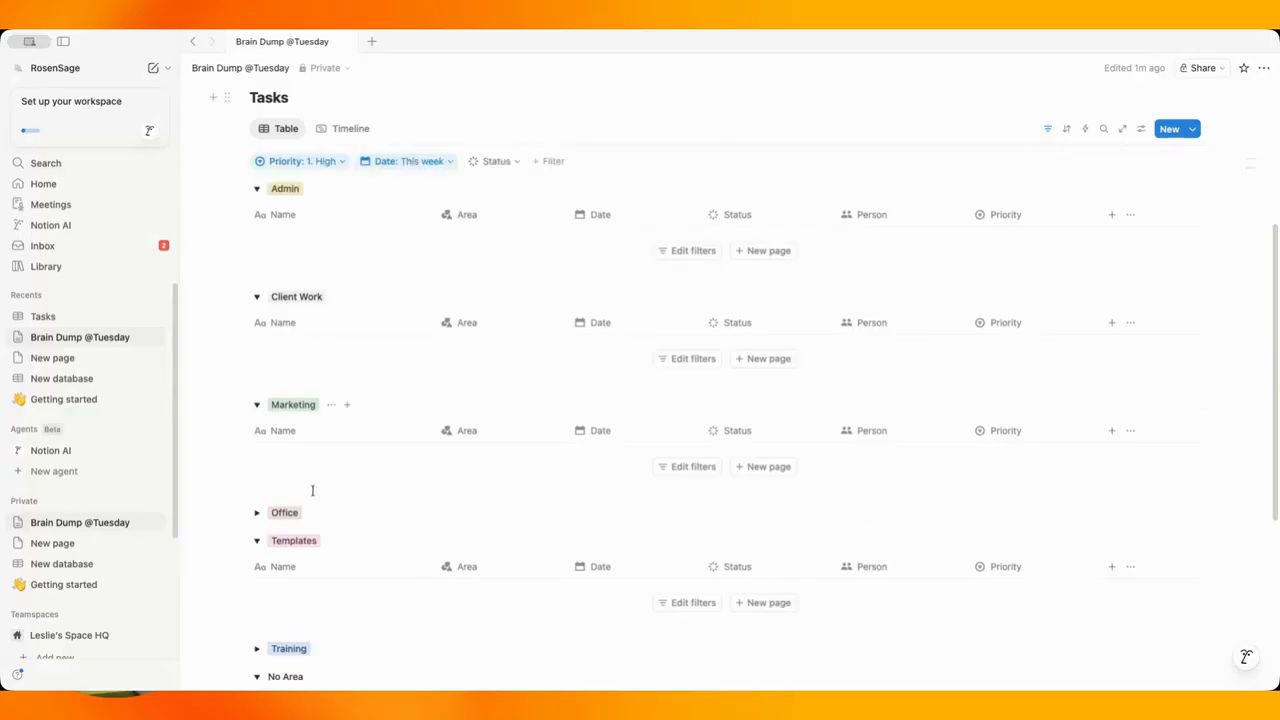
scroll(560, 500, down, 3)
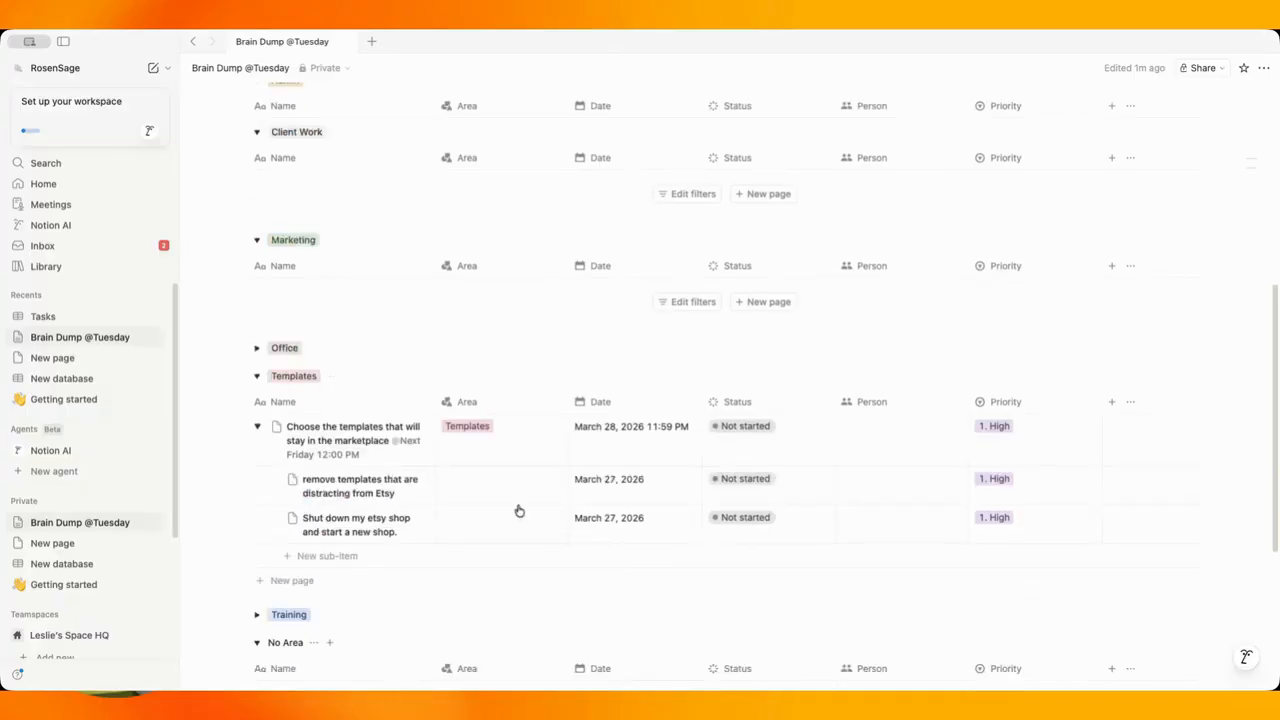
scroll(518, 511, up, 3)
scroll(766, 466, up, 1)
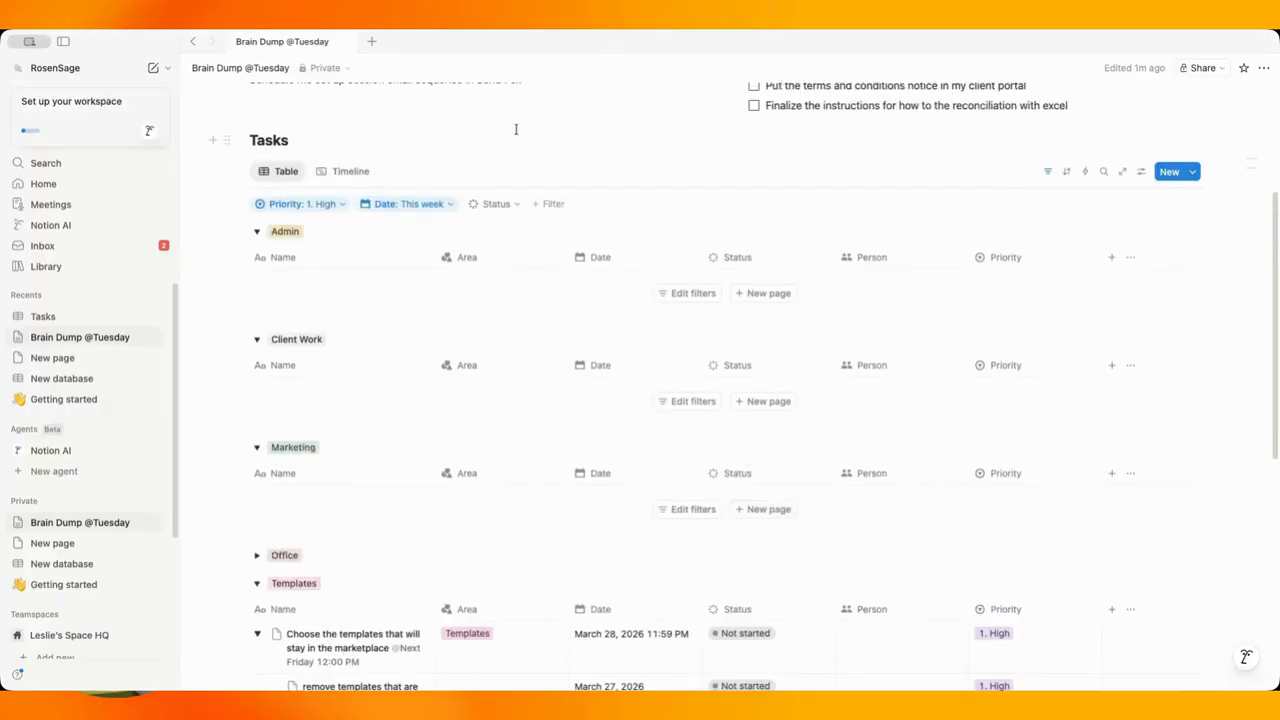
In the Timeline view, expand the marketplace templates task to review its sub-items, and briefly open its page.
click(335, 177)
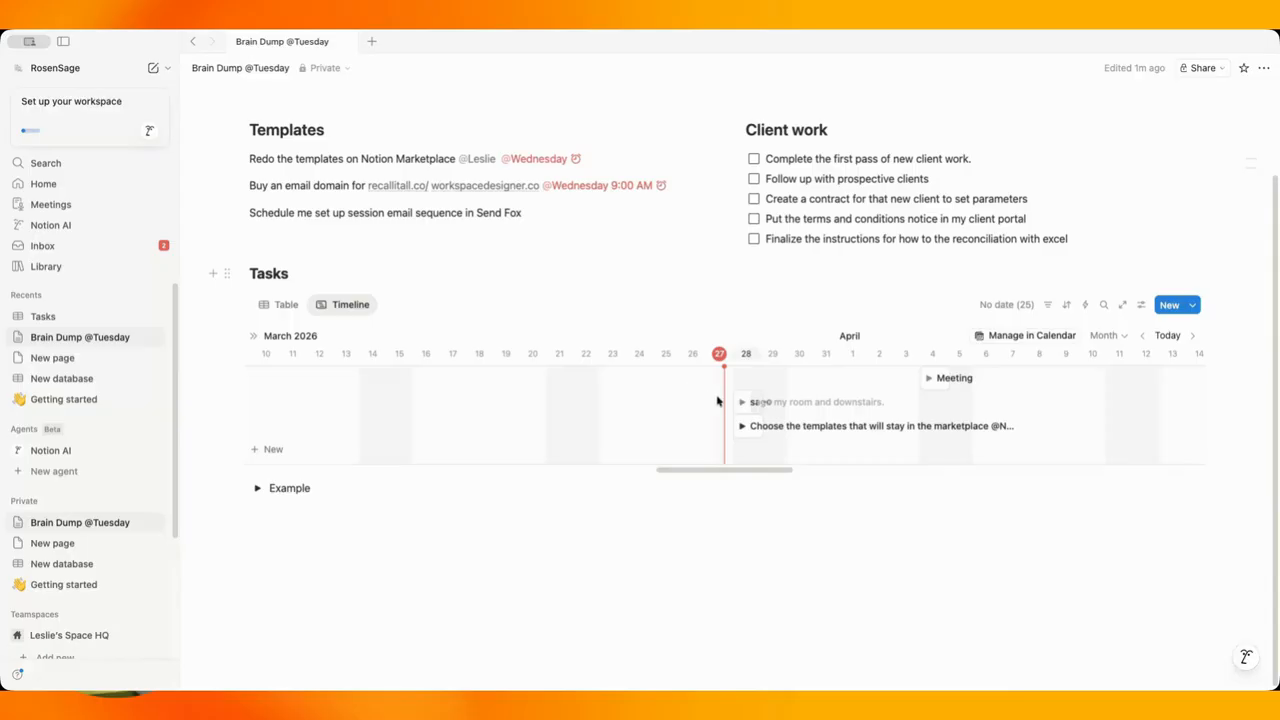
click(742, 426)
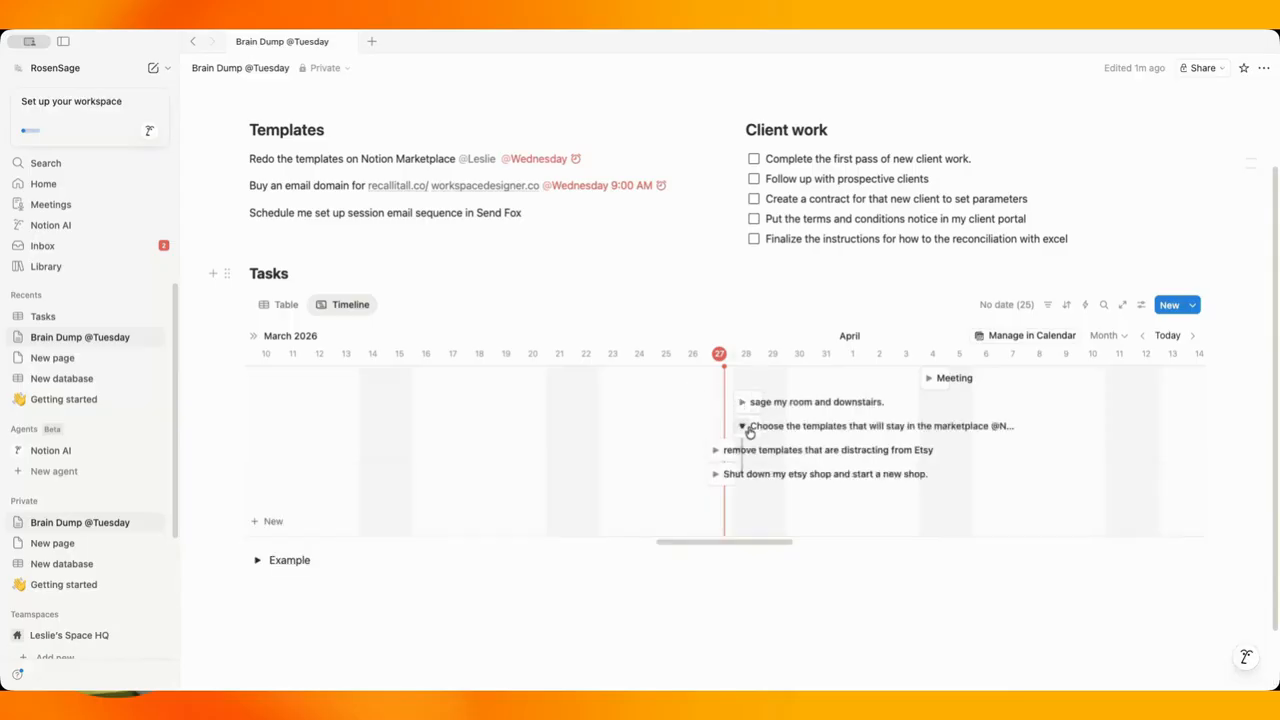
click(743, 427)
click(743, 427)
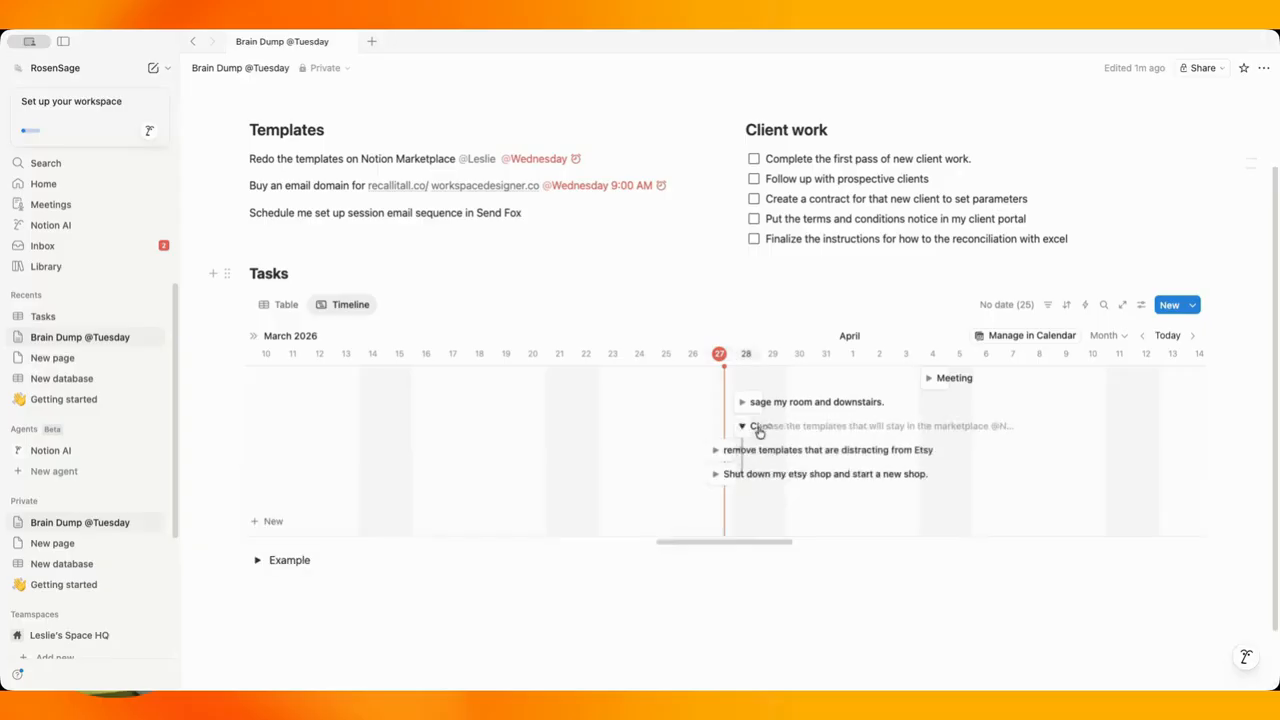
click(755, 430)
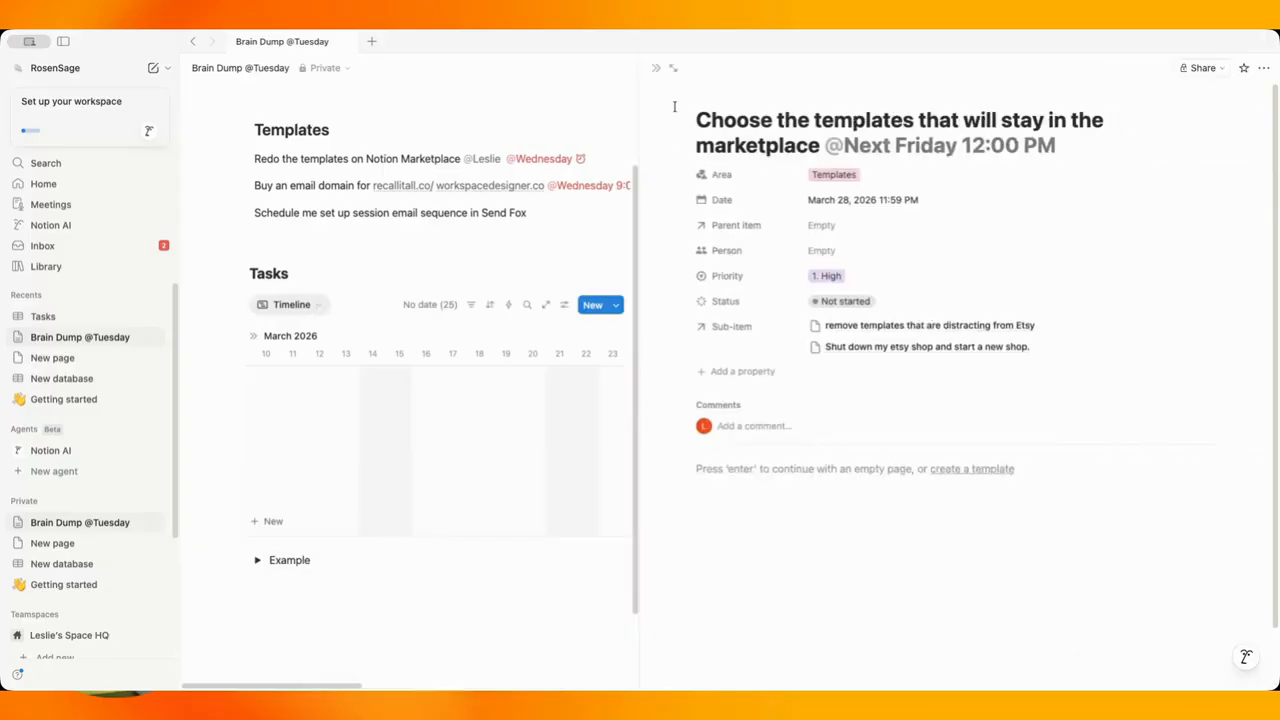
click(658, 67)
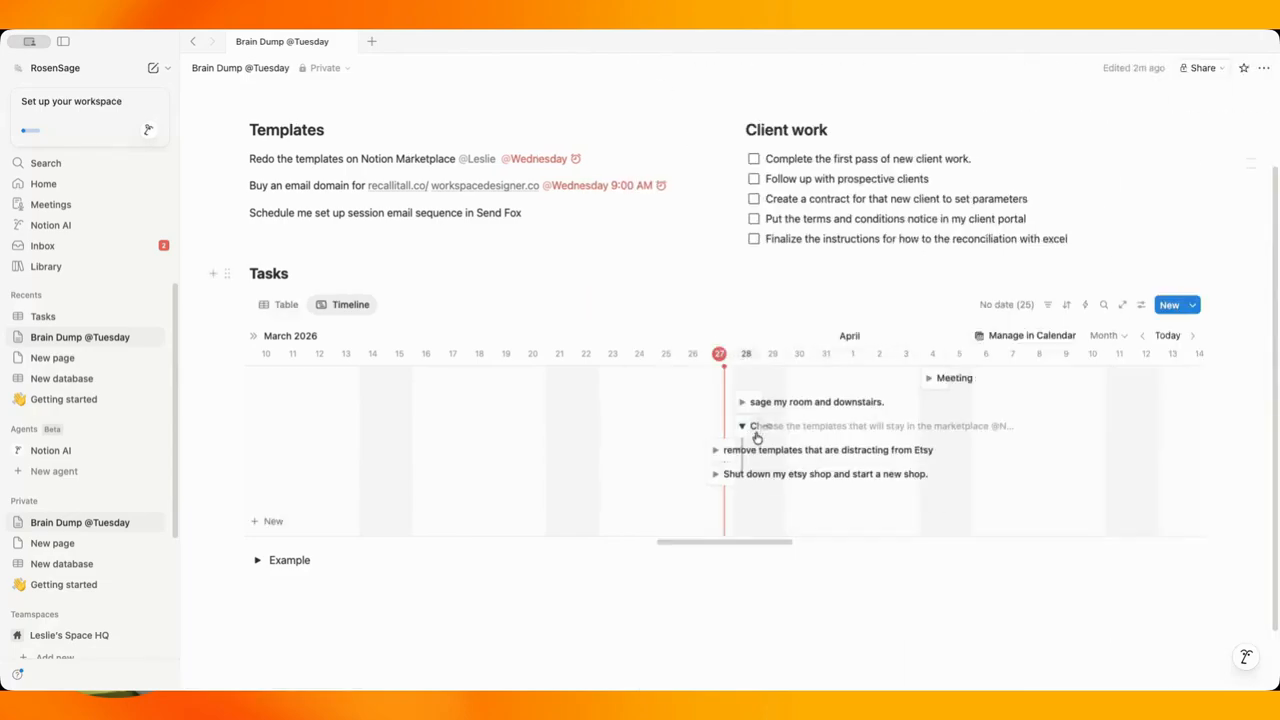
Collapse the marketplace templates task and delete the Timeline view from the Tasks database.
click(744, 428)
drag(746, 432, 788, 436)
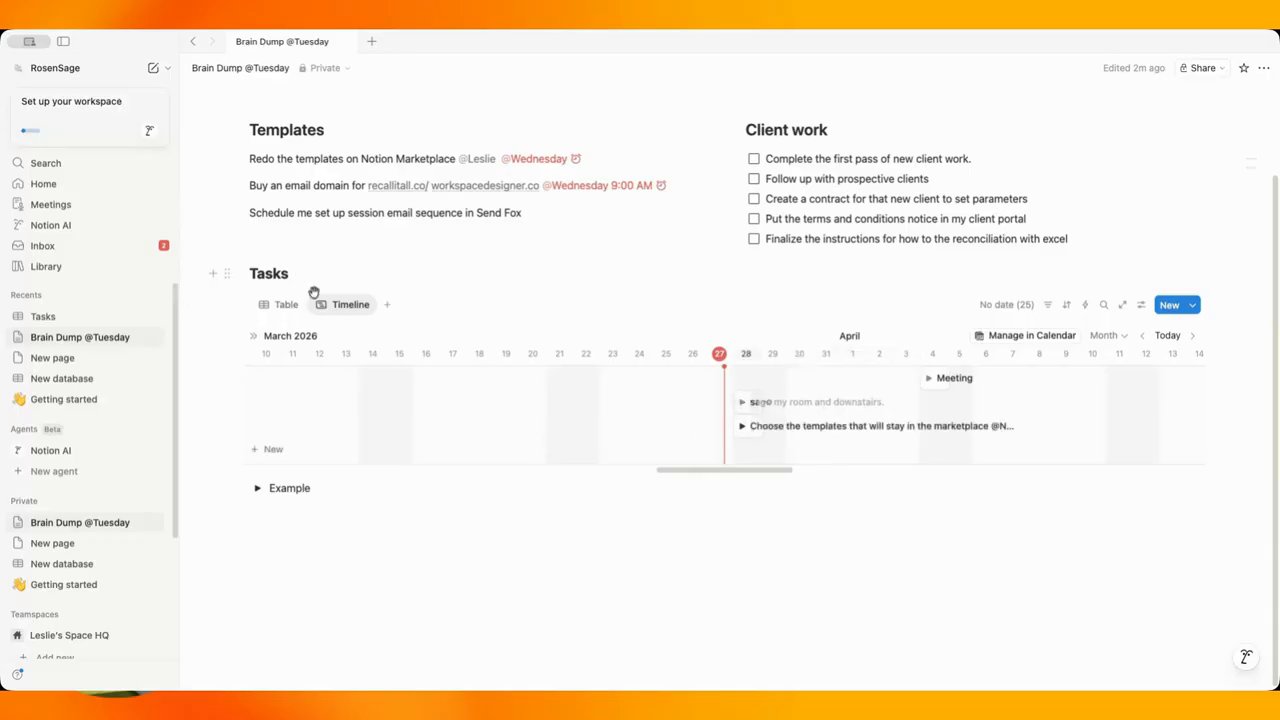
click(338, 304)
click(365, 476)
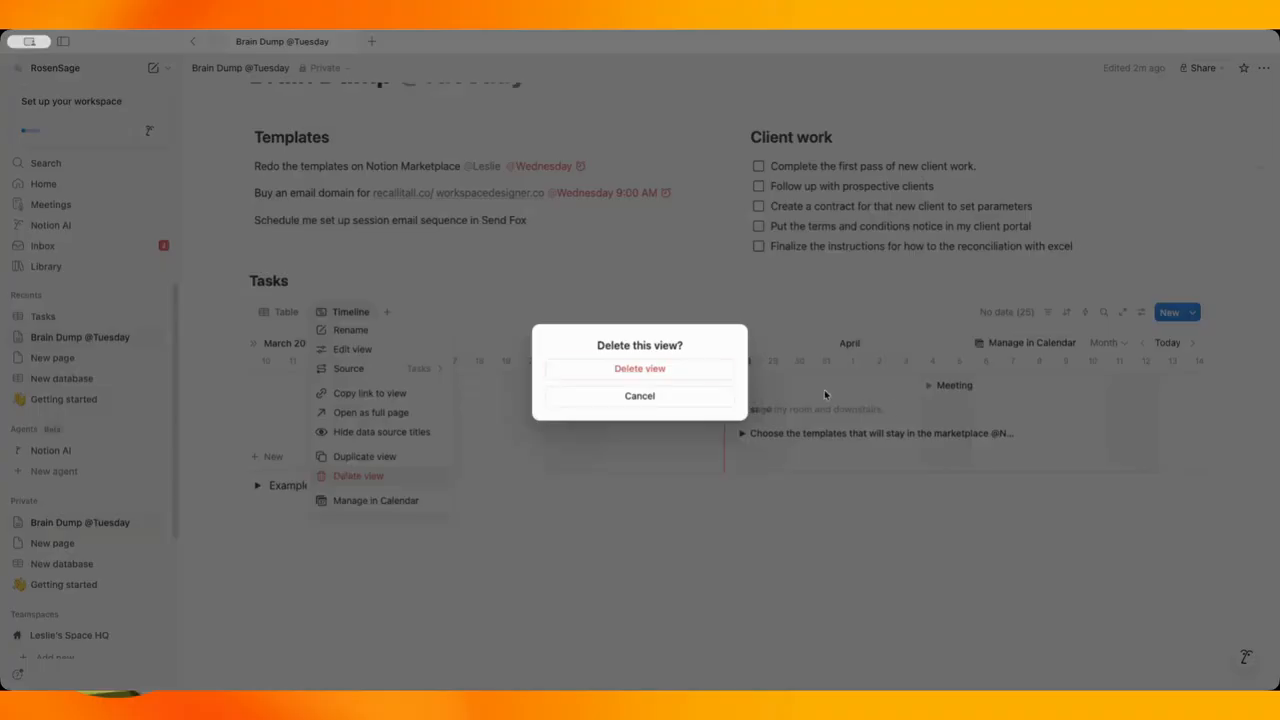
click(702, 376)
Move the three lines under the Templates heading into the Tasks table's Templates group, and briefly open the email domain task's date.
scroll(360, 430, down, 5)
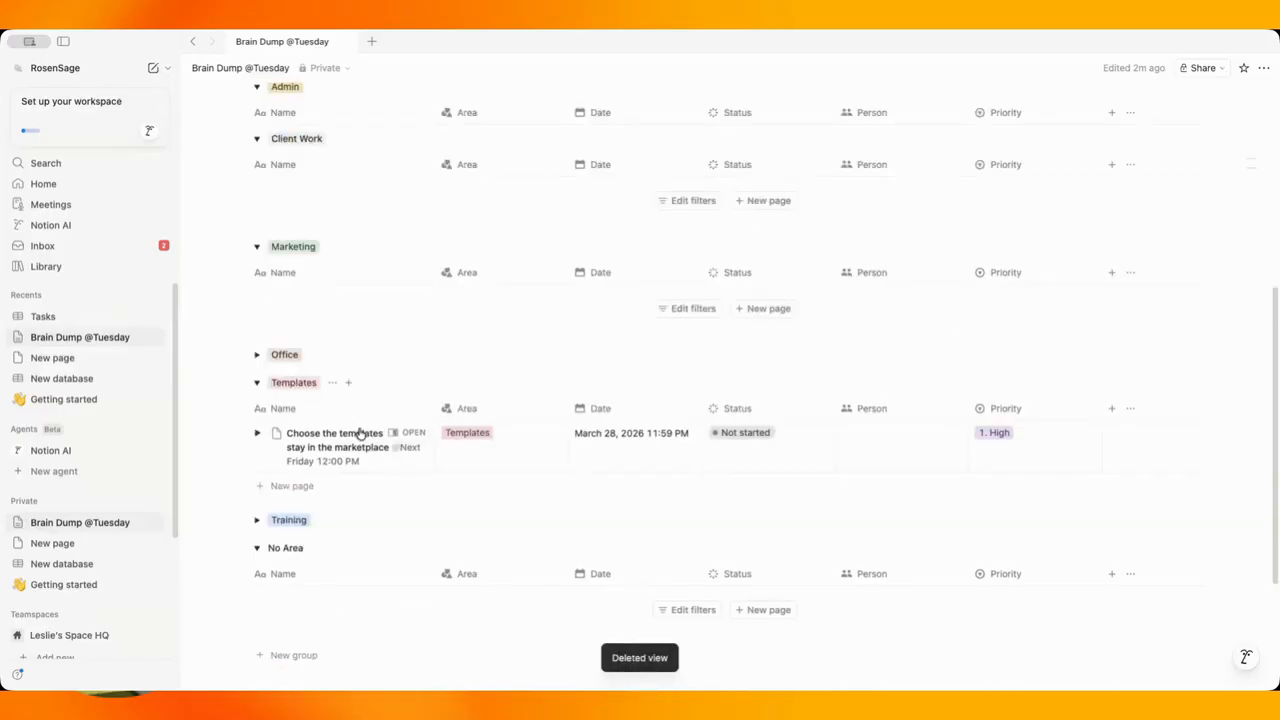
scroll(344, 440, up, 3)
scroll(344, 431, up, 3)
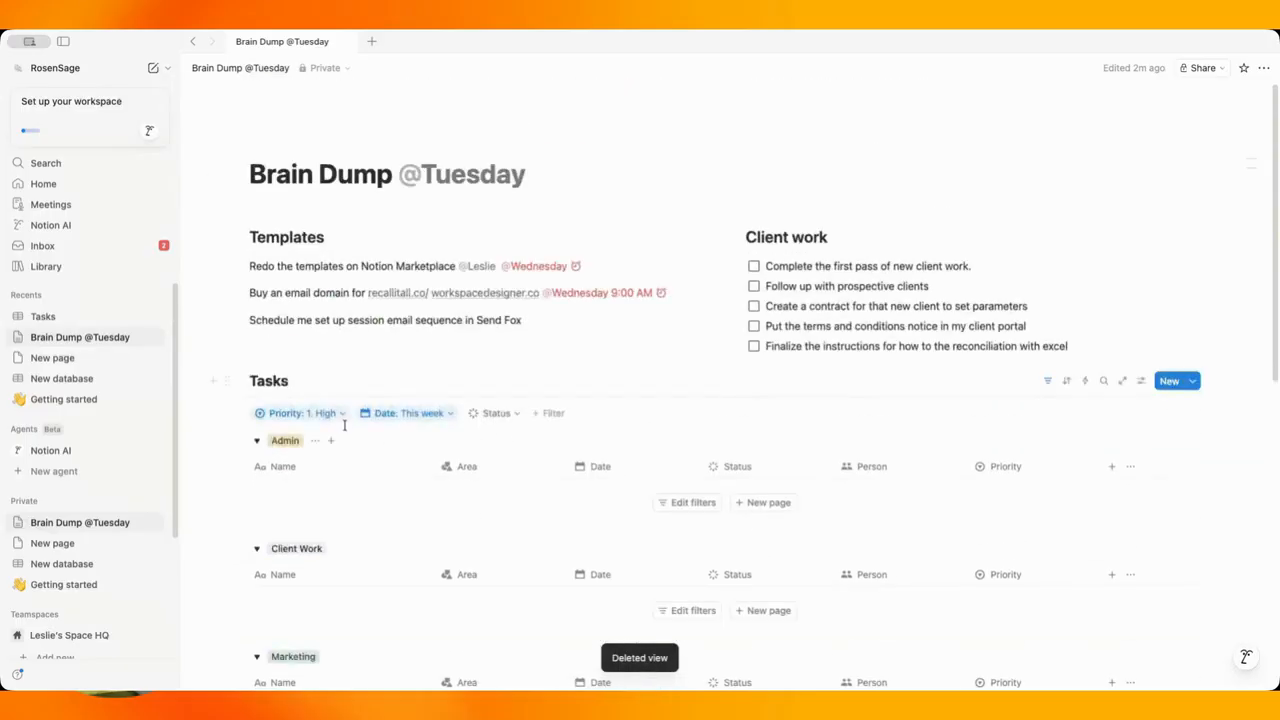
drag(206, 262, 314, 328)
drag(229, 266, 384, 196)
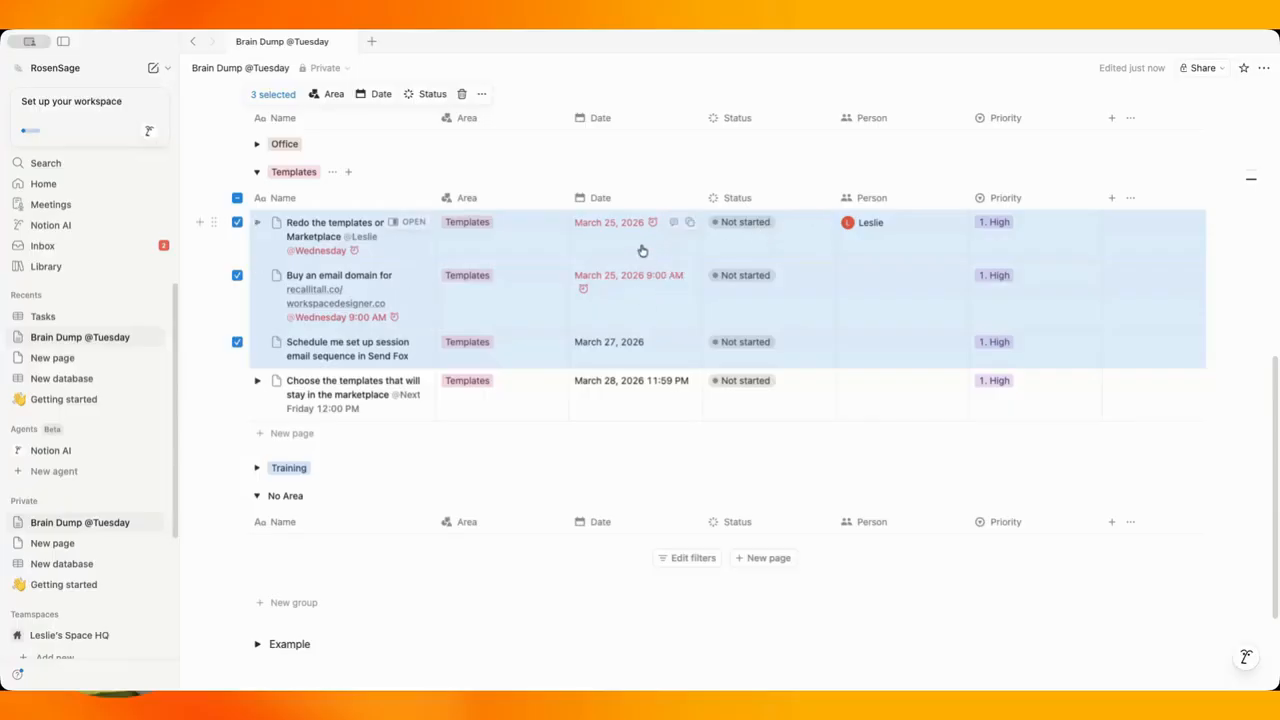
click(631, 310)
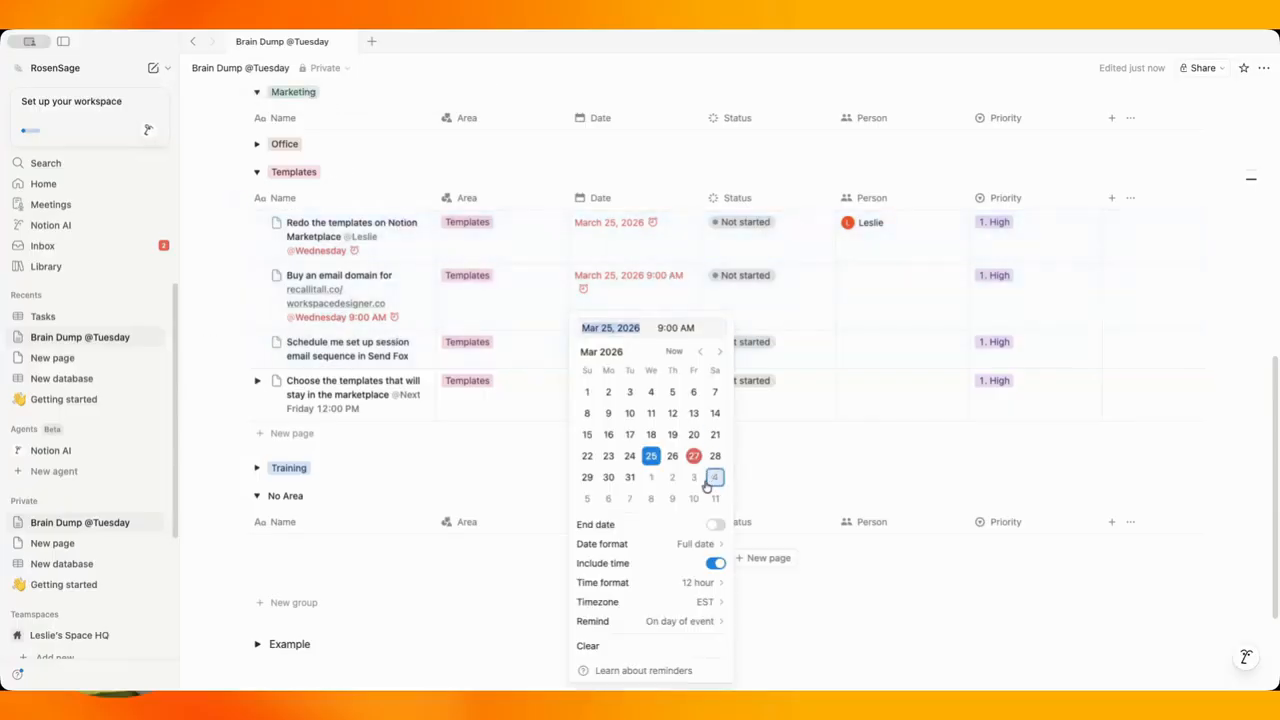
key(Escape)
Delete the emptied Templates heading from the Brain Dump page.
scroll(597, 214, up, 6)
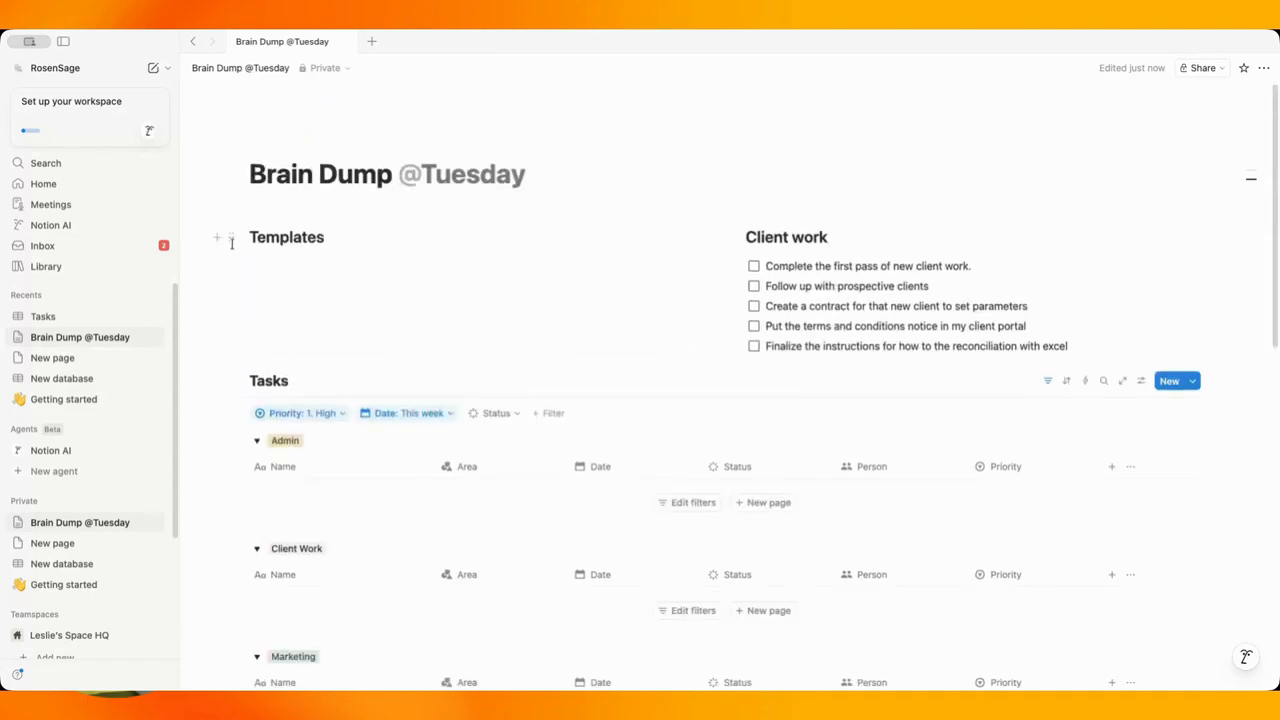
click(230, 238)
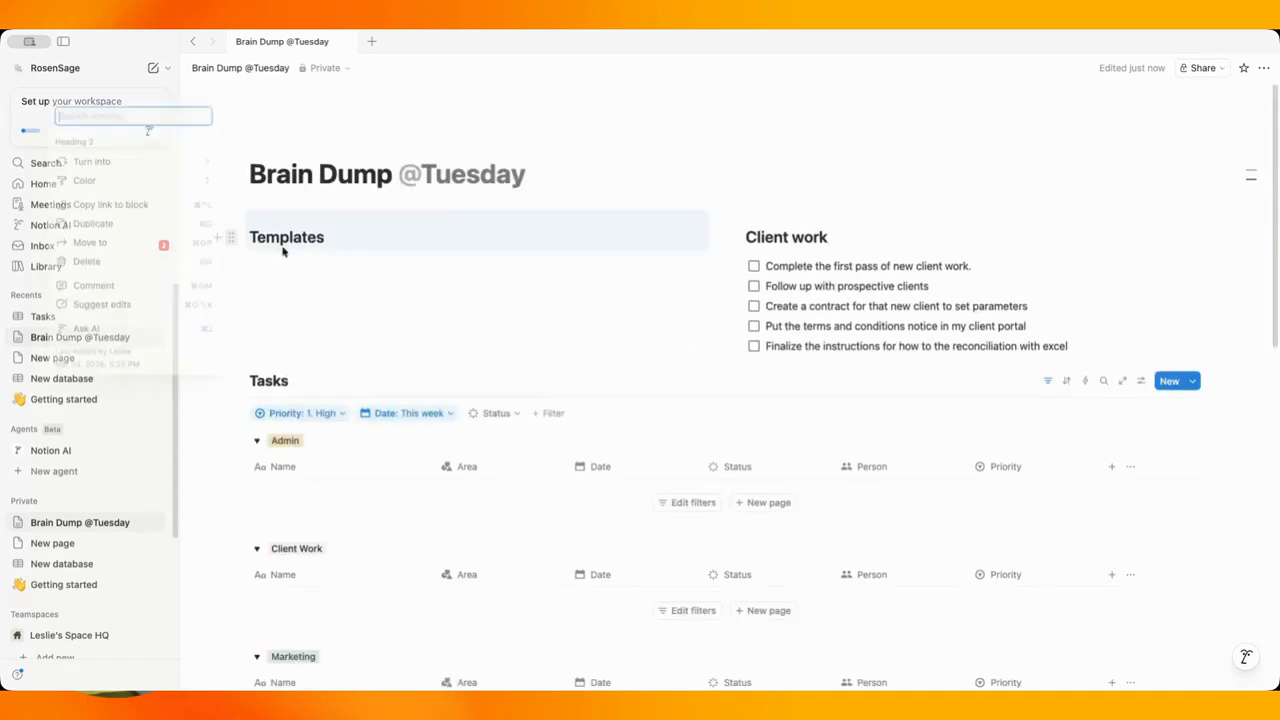
click(183, 265)
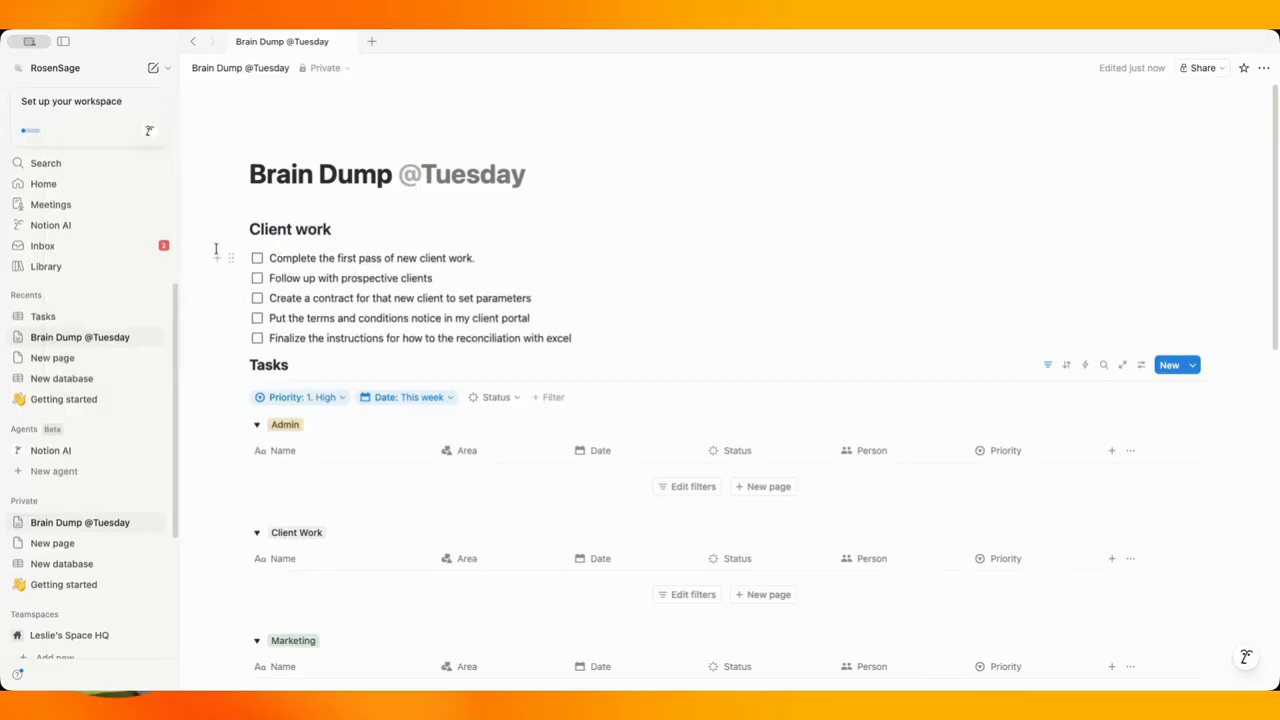
Turn the five Client work to-dos into plain text lines.
drag(215, 250, 530, 342)
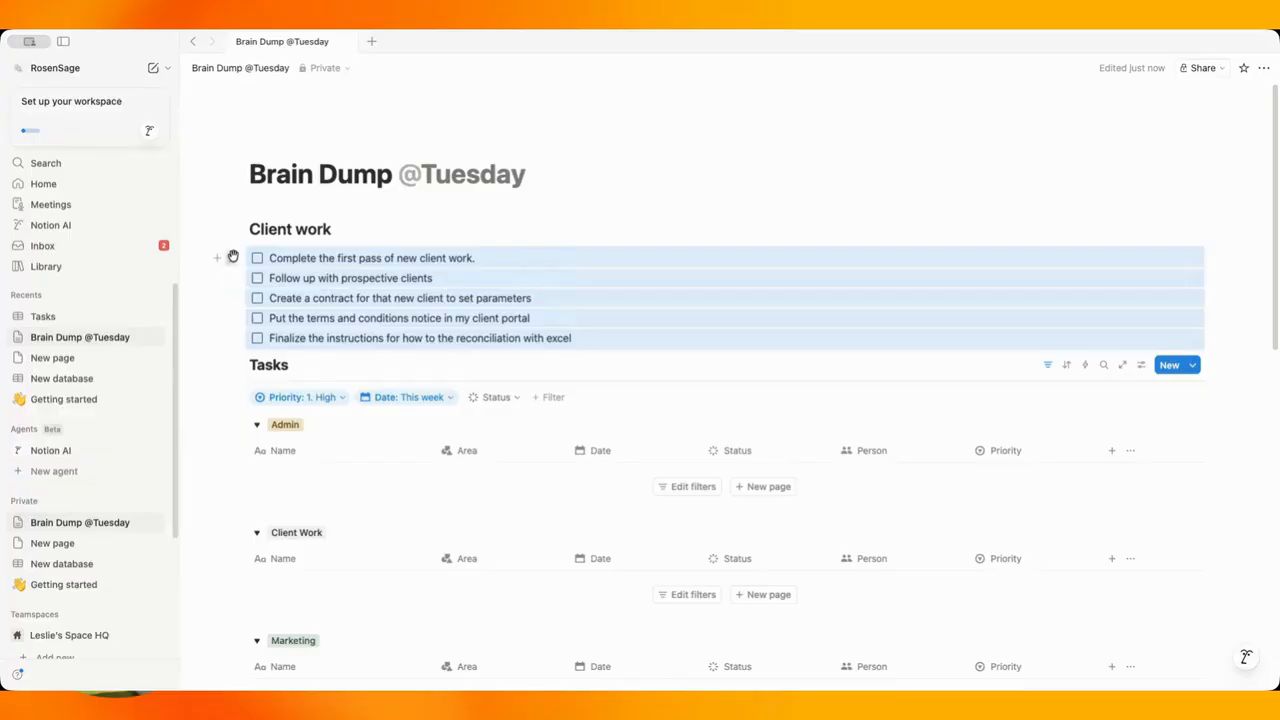
click(232, 257)
mouse_move(90, 200)
click(343, 73)
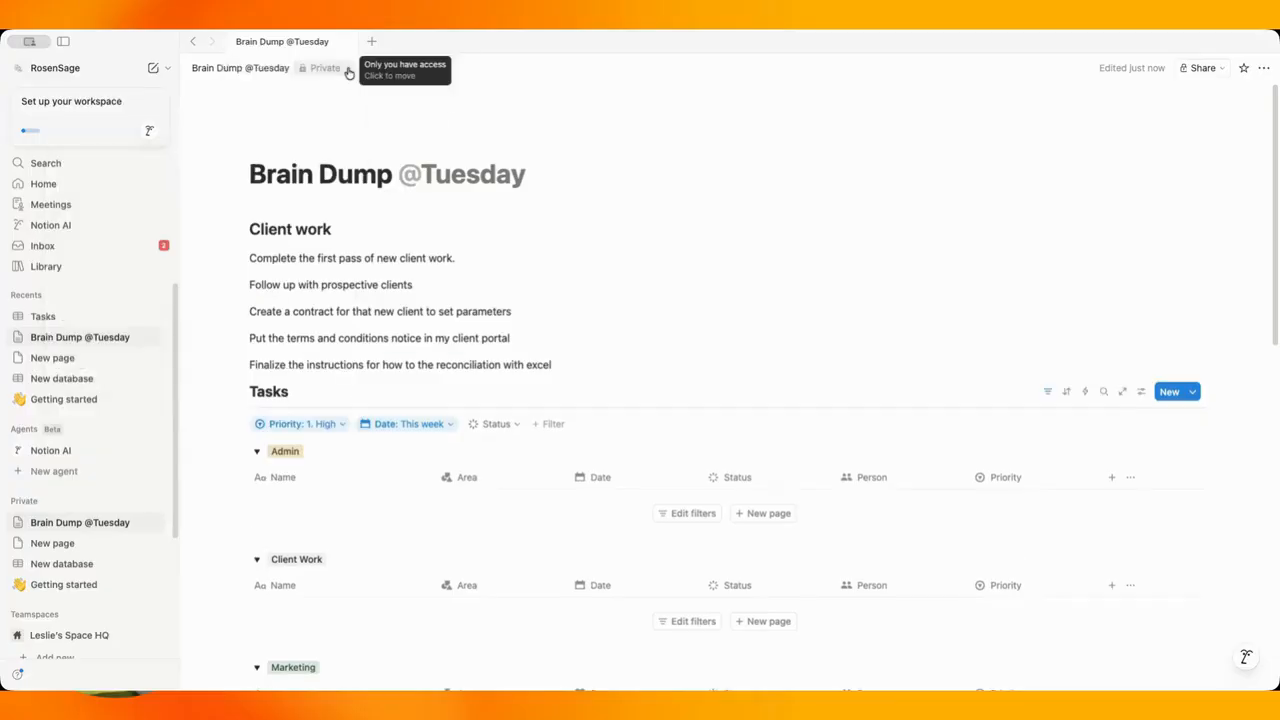
Select the five Client work lines as one range, from the first line to the last.
drag(203, 254, 343, 366)
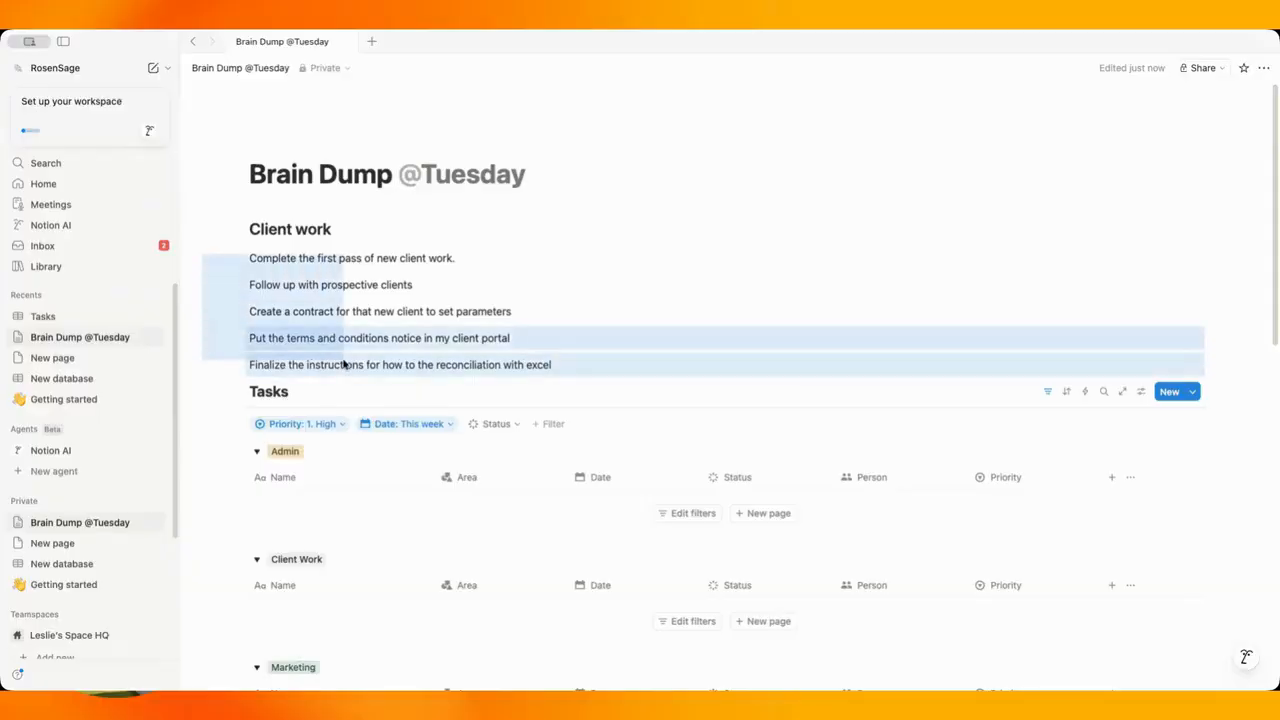
click(314, 259)
shift+click(315, 365)
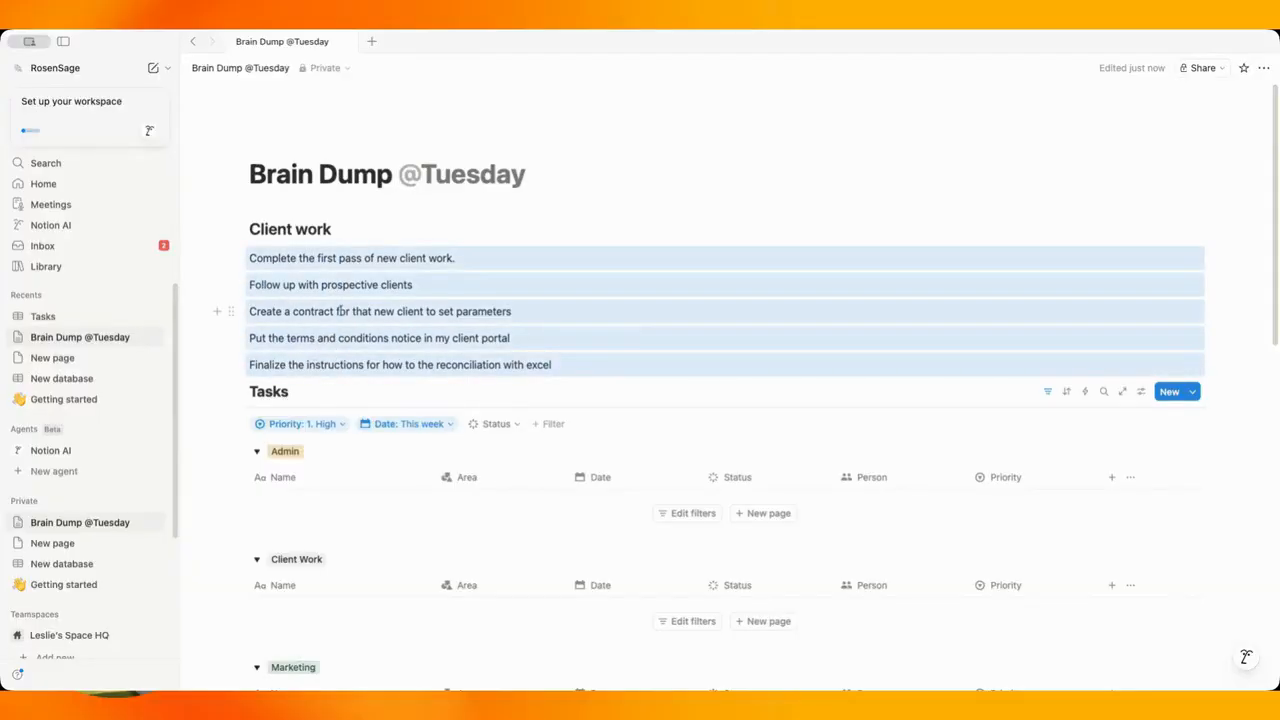
click(363, 258)
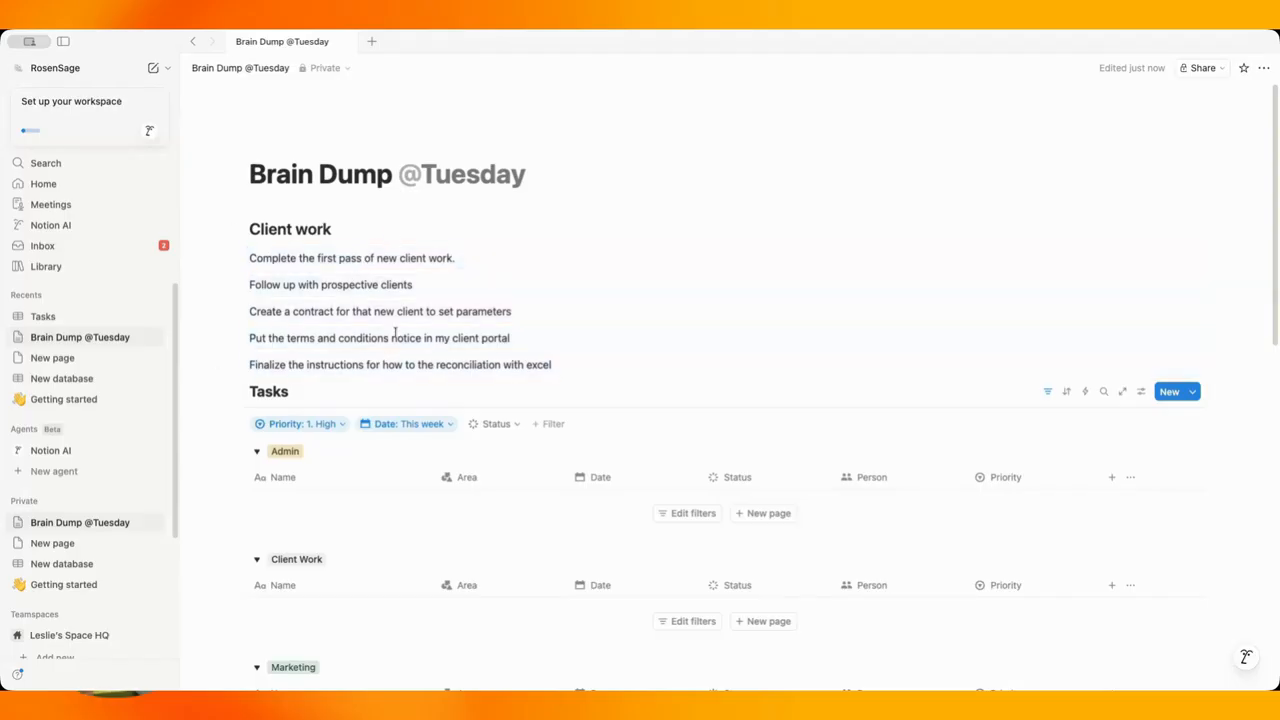
shift+click(393, 366)
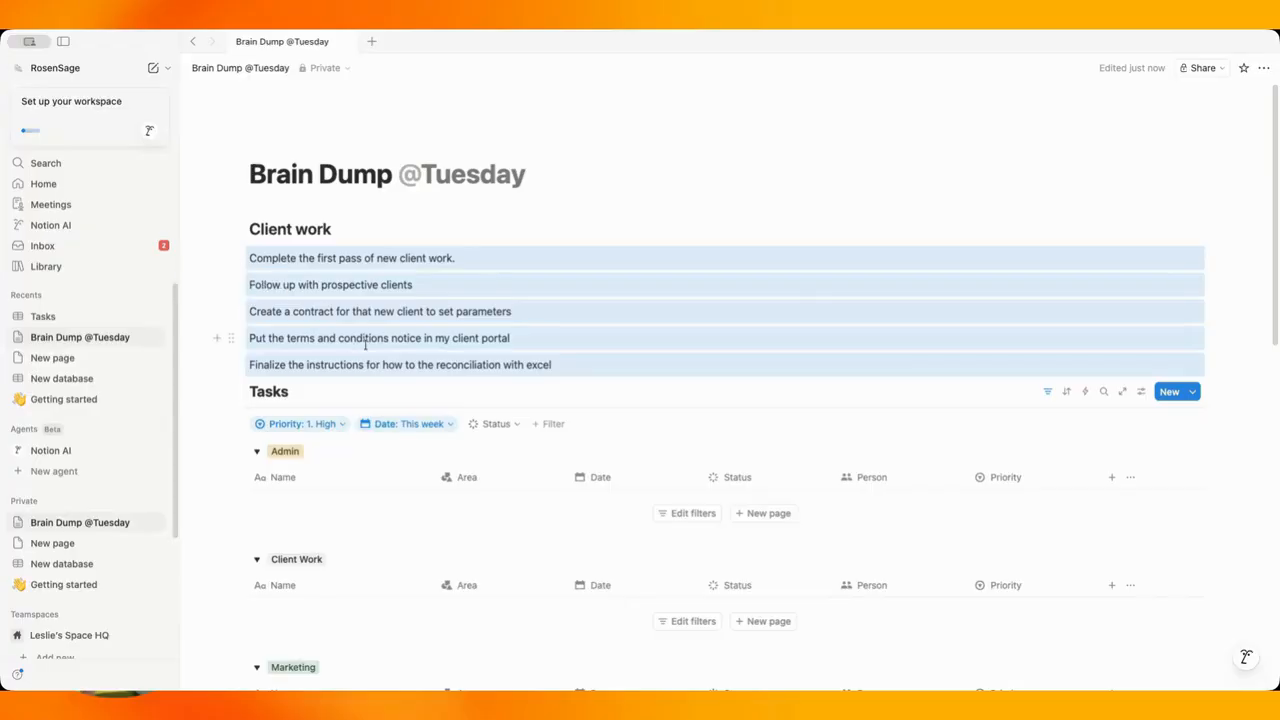
click(376, 263)
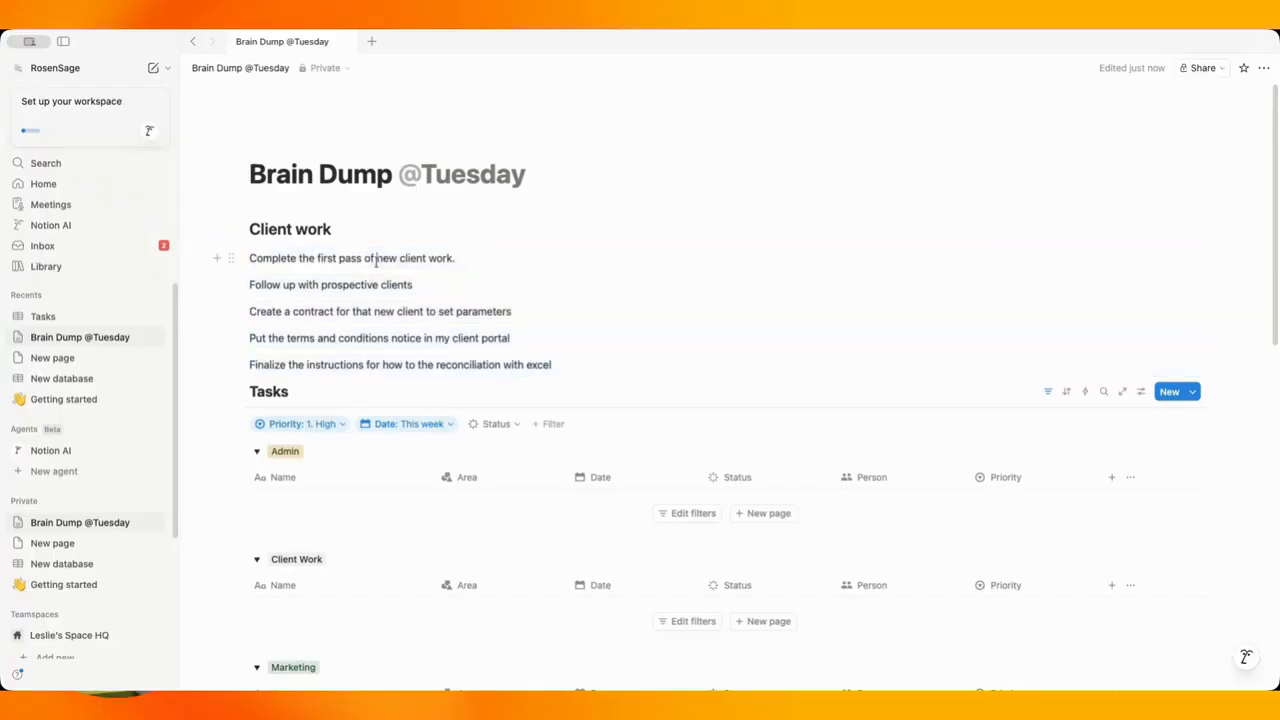
shift+click(408, 366)
click(402, 268)
right_click(424, 285)
click(413, 256)
key(Escape)
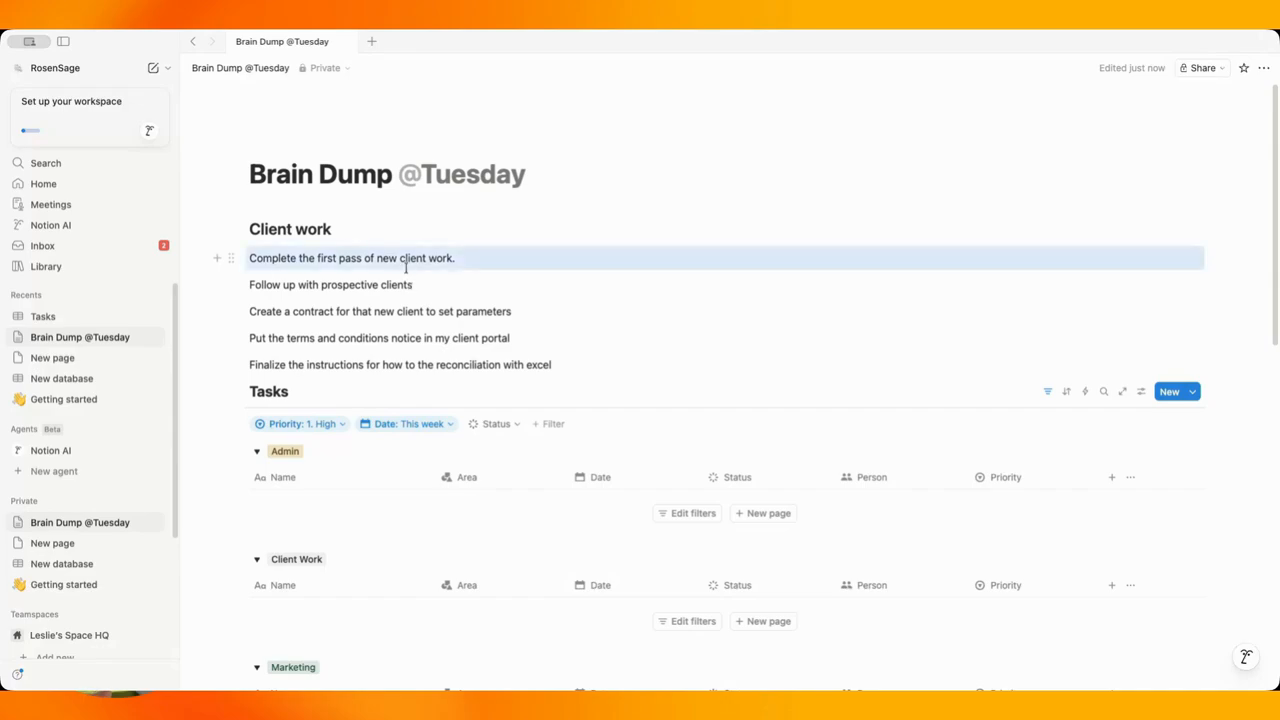
click(395, 282)
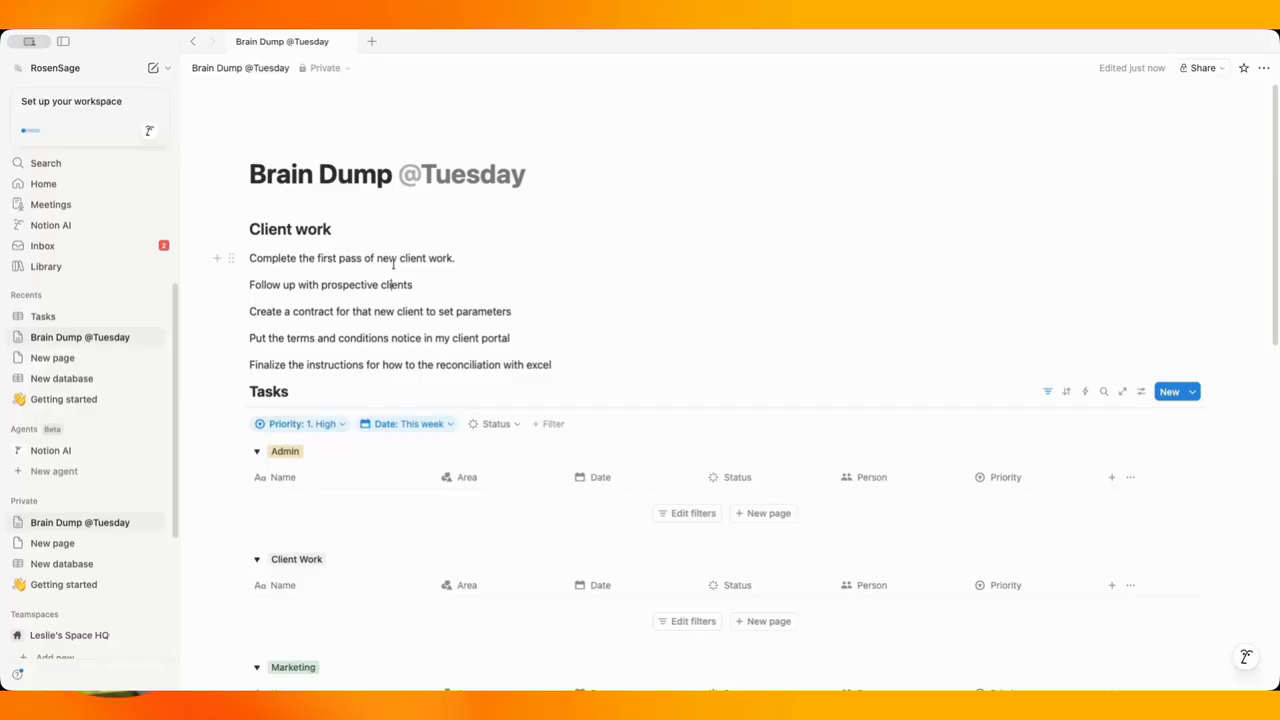
right_click(395, 267)
click(370, 286)
right_click(354, 290)
click(349, 264)
click(232, 259)
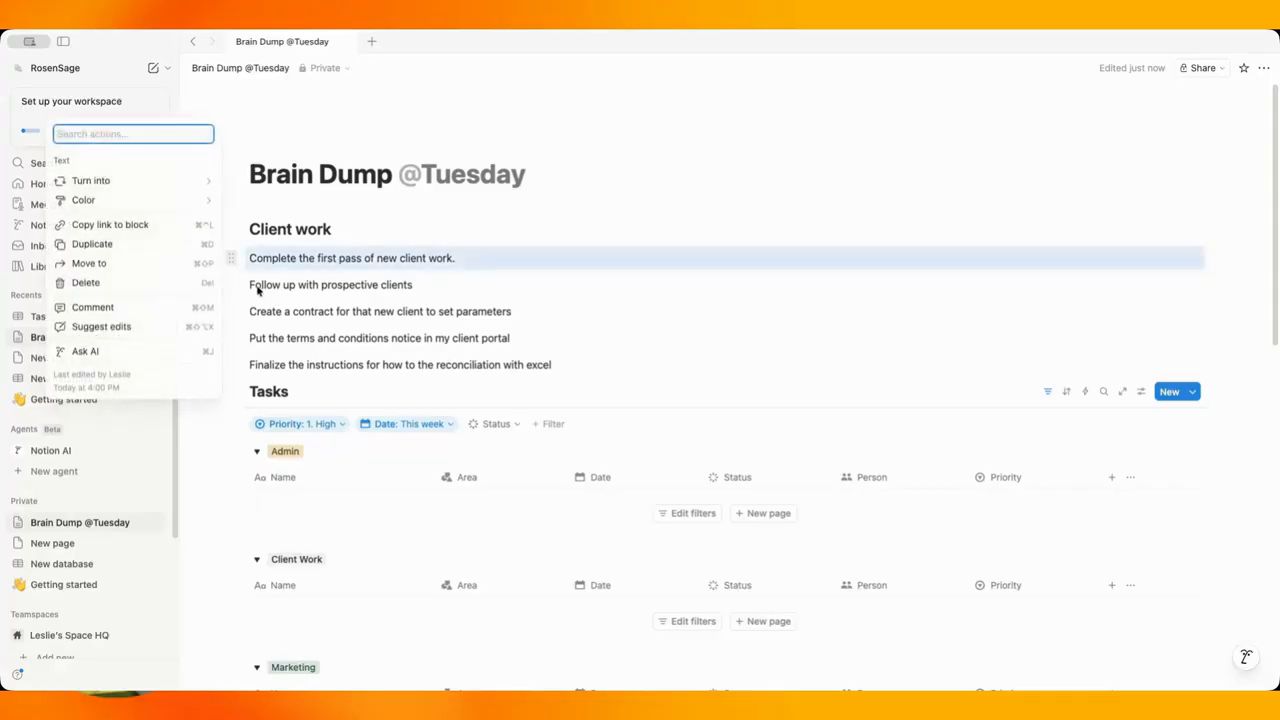
click(258, 291)
Select the five Client work lines and move them into the Tasks table's Client Work group.
drag(241, 287, 286, 285)
click(314, 260)
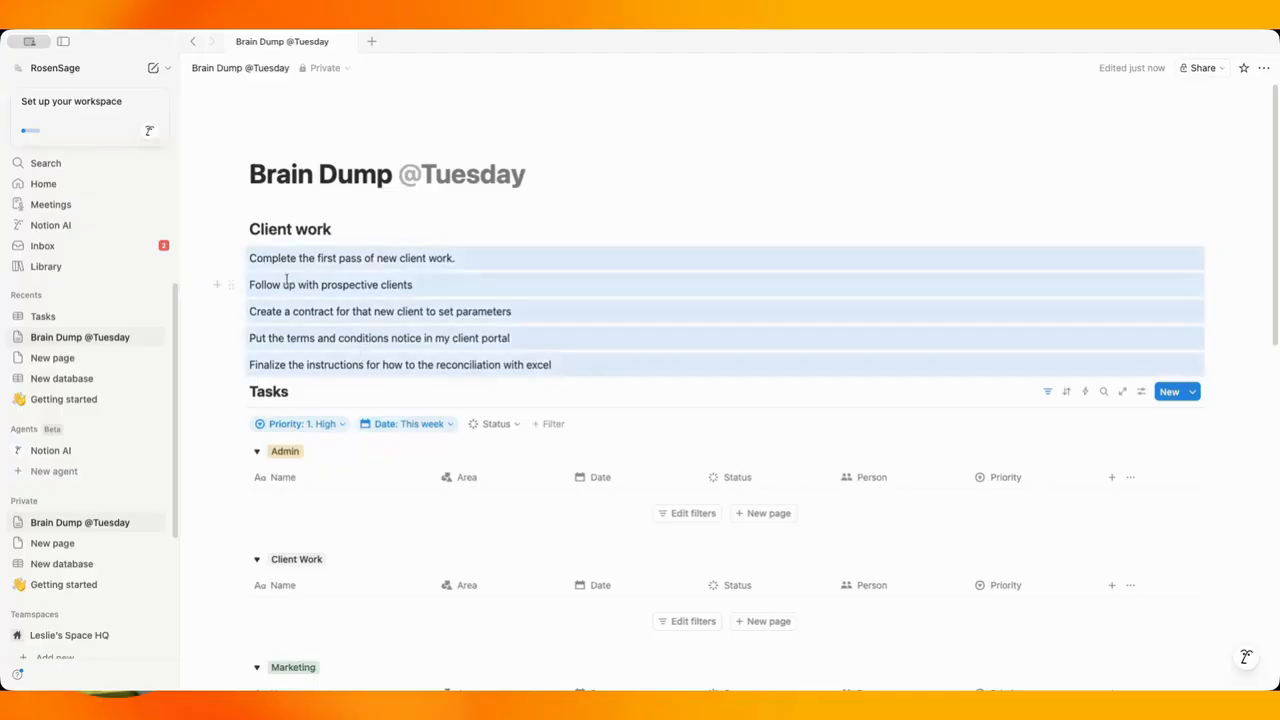
drag(230, 257, 782, 346)
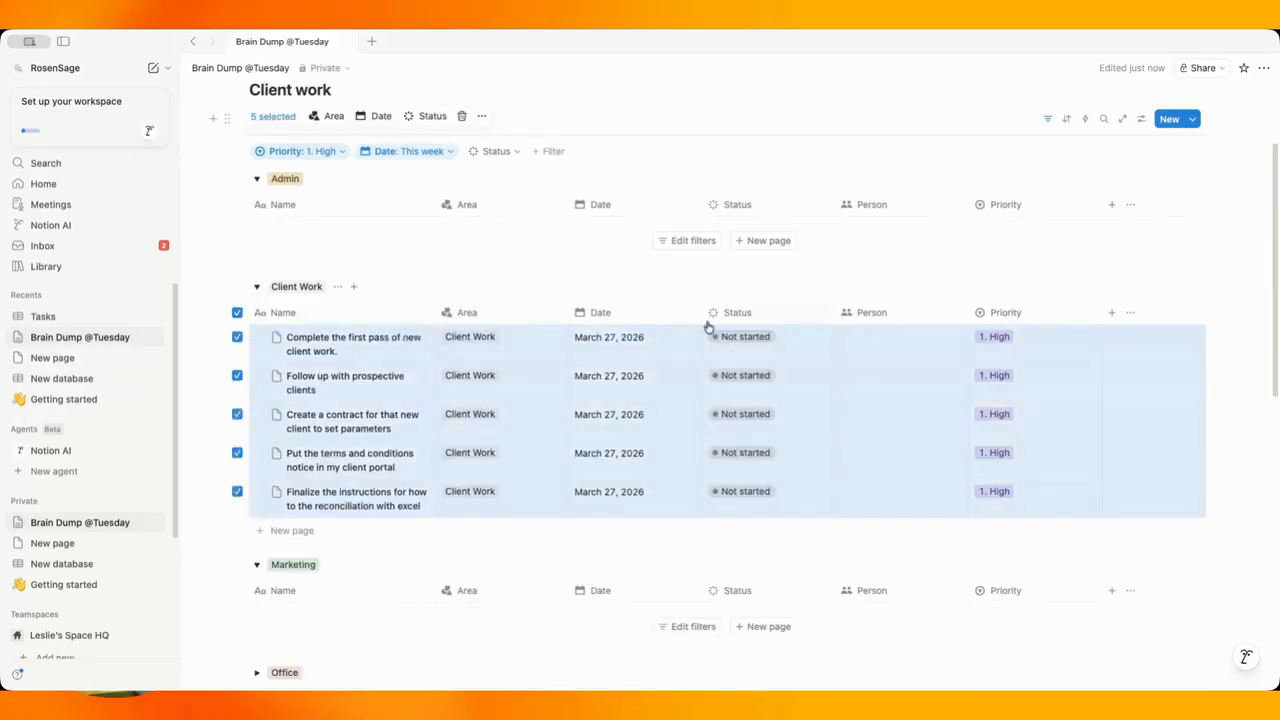
Delete the emptied Client work heading from the Brain Dump page.
scroll(300, 260, up, 3)
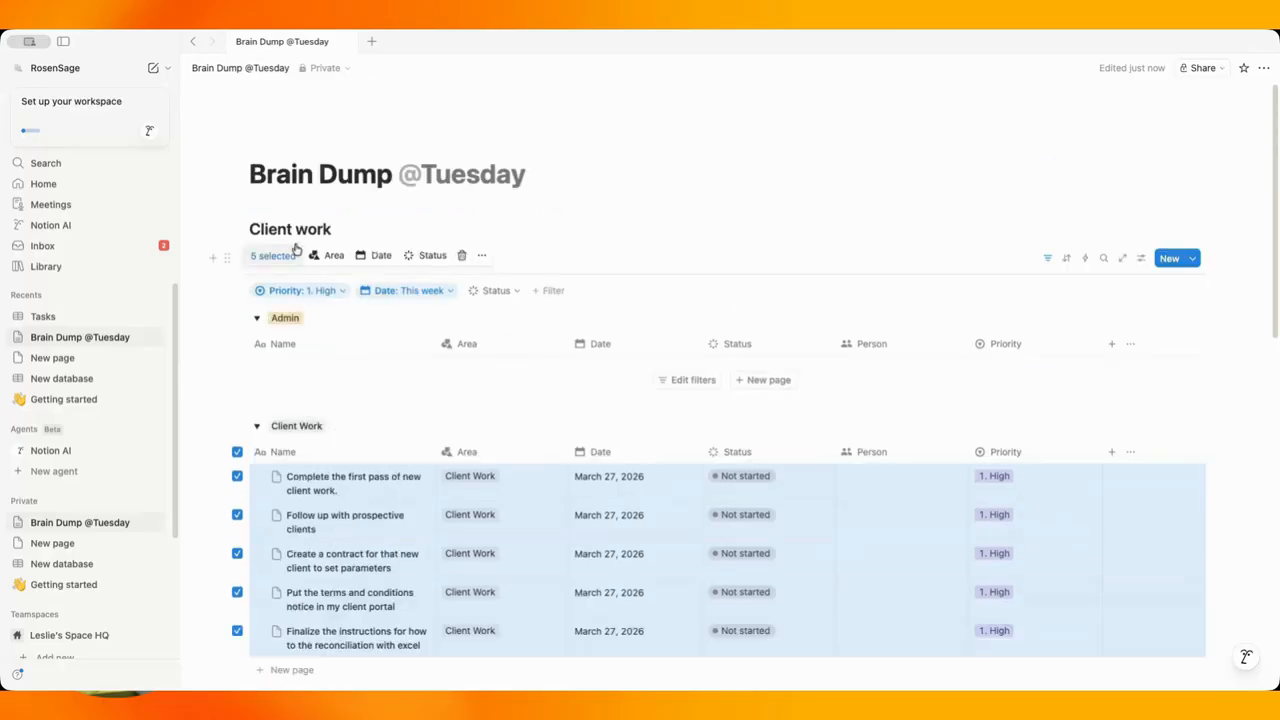
click(232, 230)
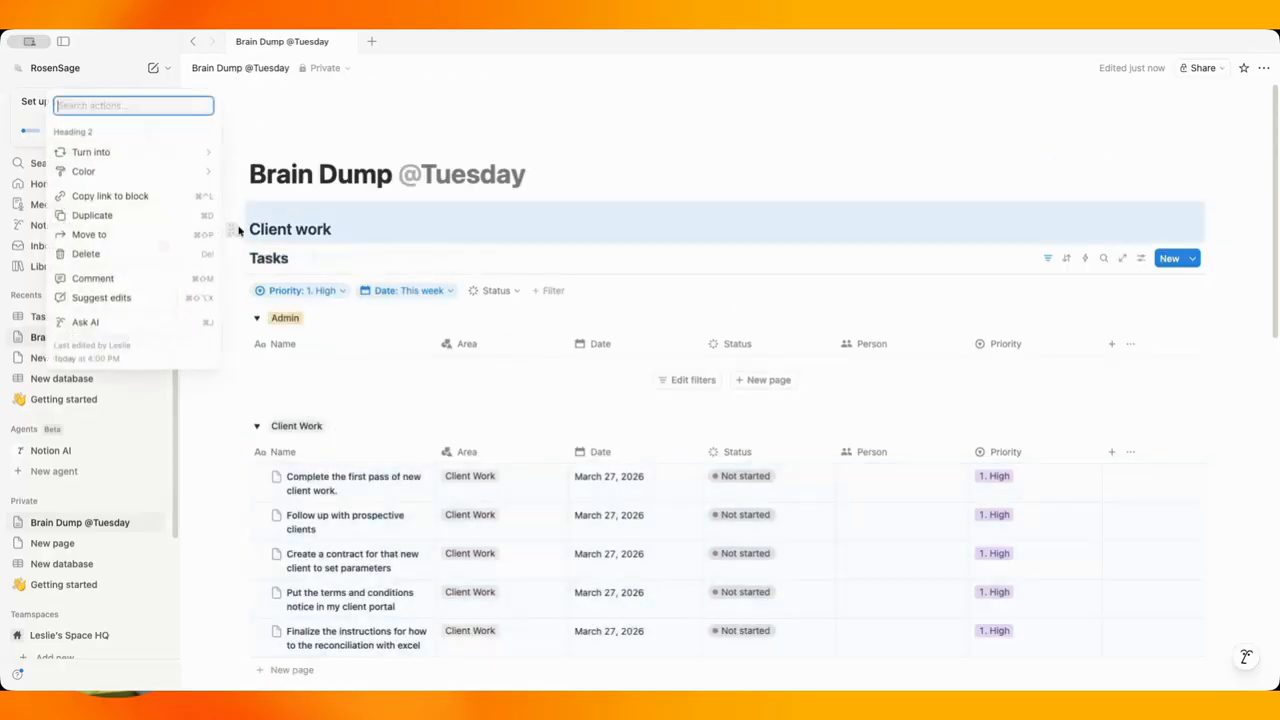
click(112, 256)
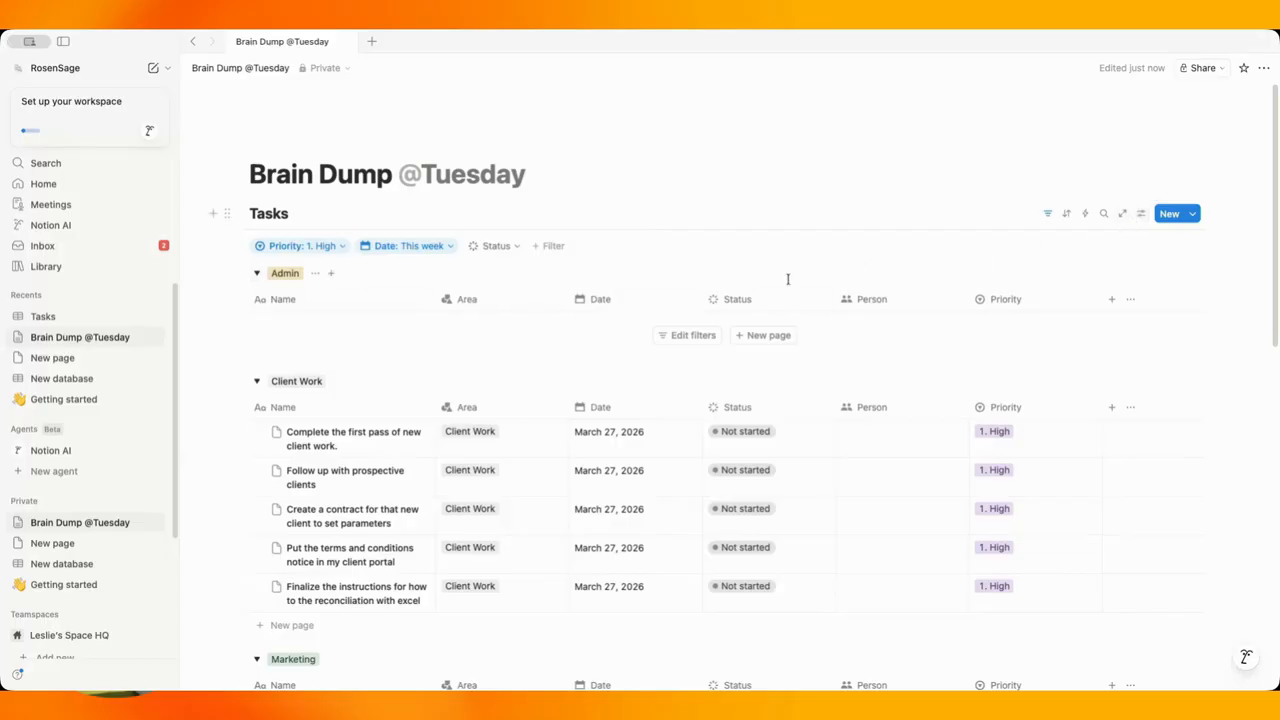
Add a table view named Admin with a briefcase icon to the Tasks database.
click(299, 213)
click(326, 268)
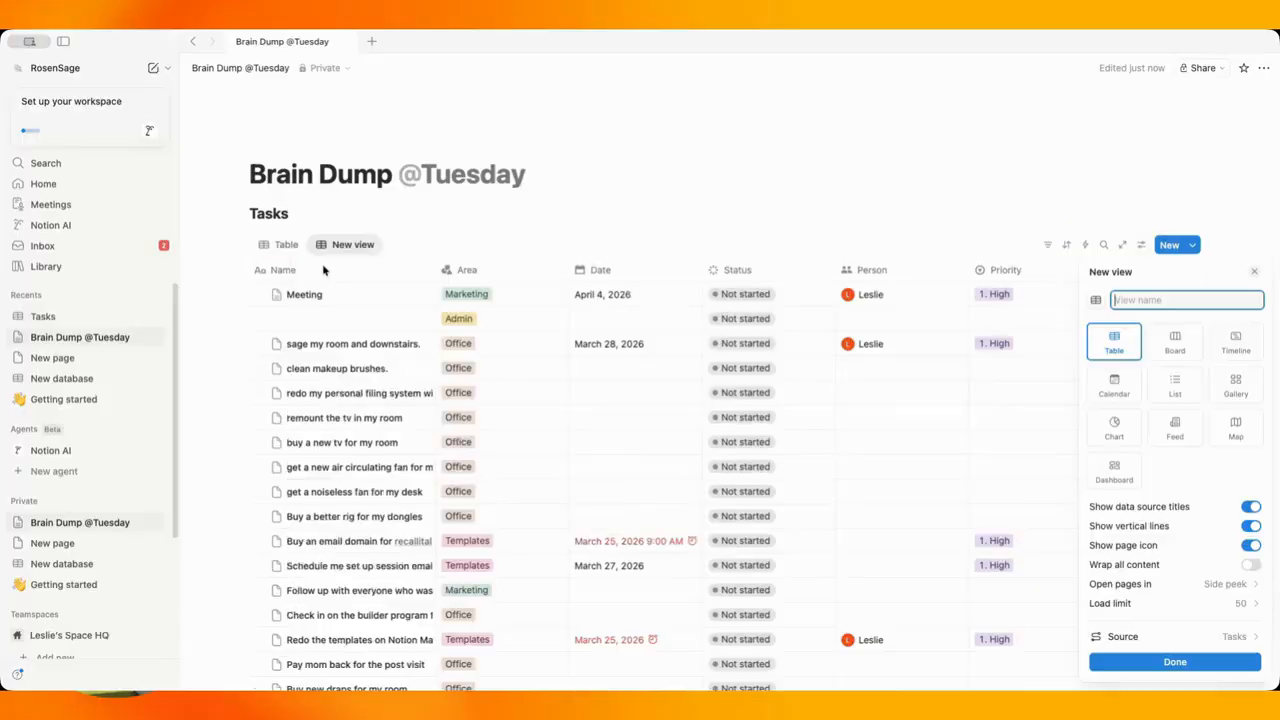
text(Admin)
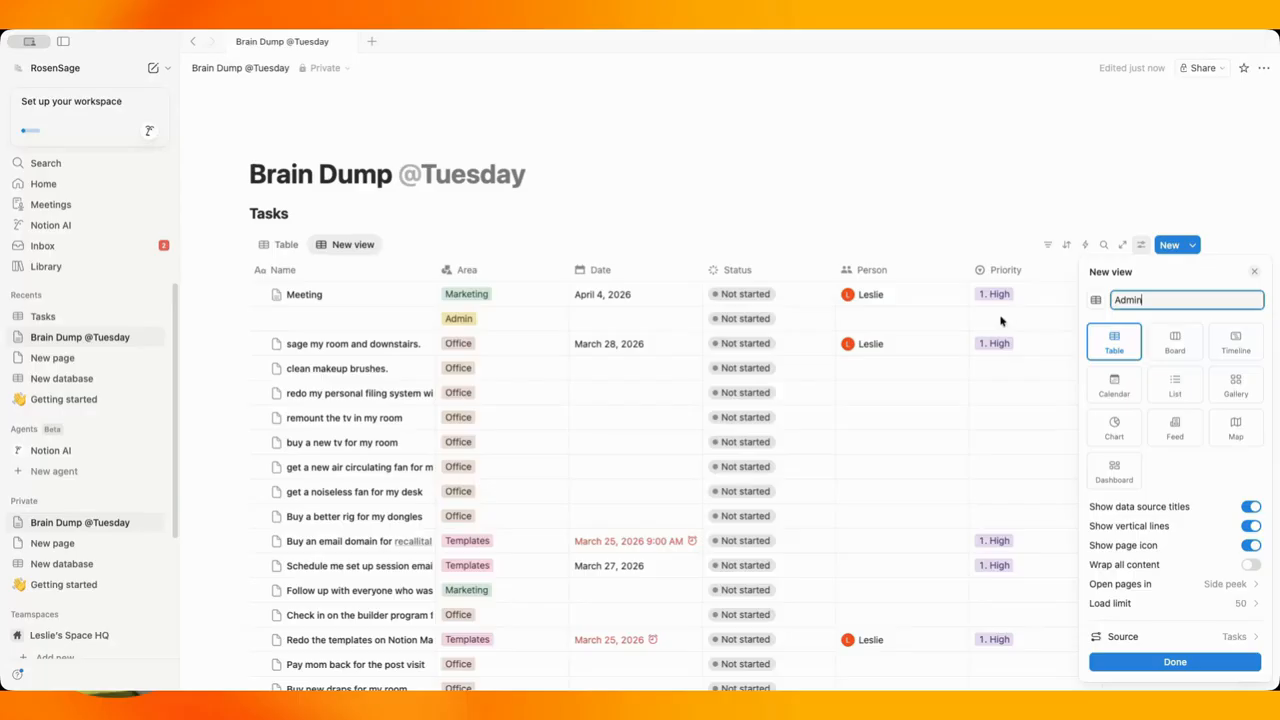
click(1096, 300)
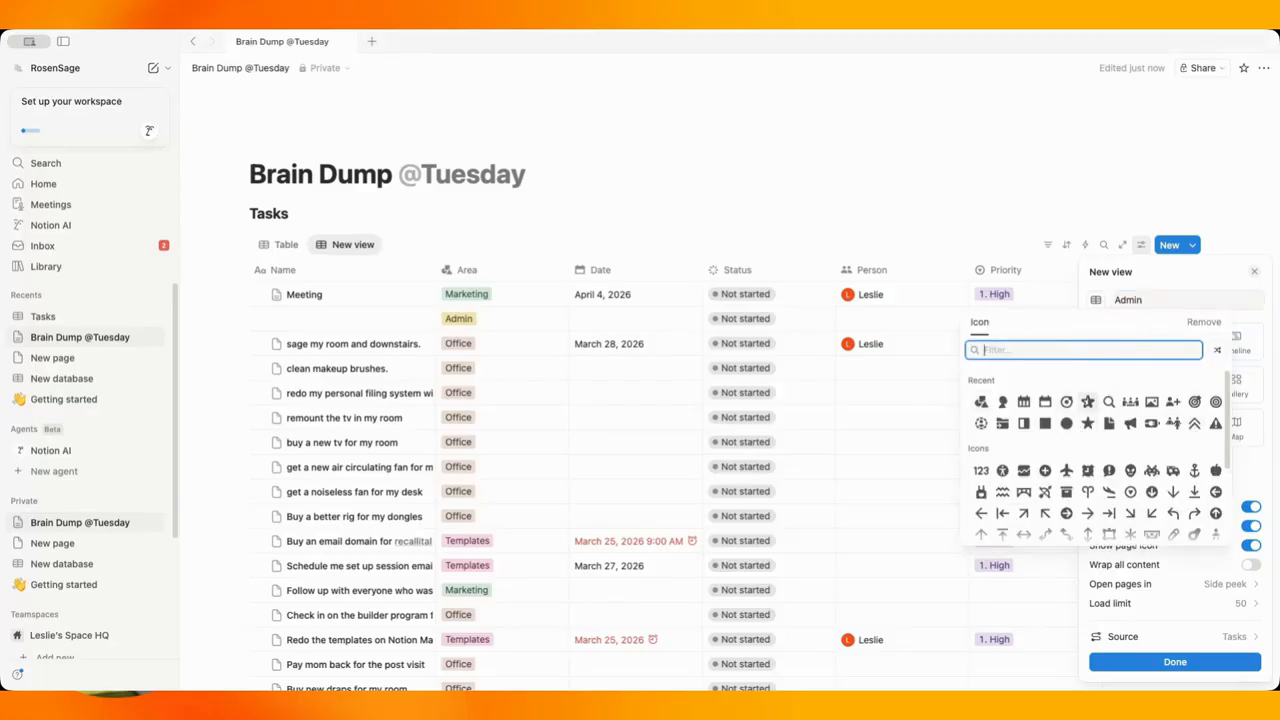
text(wo)
click(1109, 385)
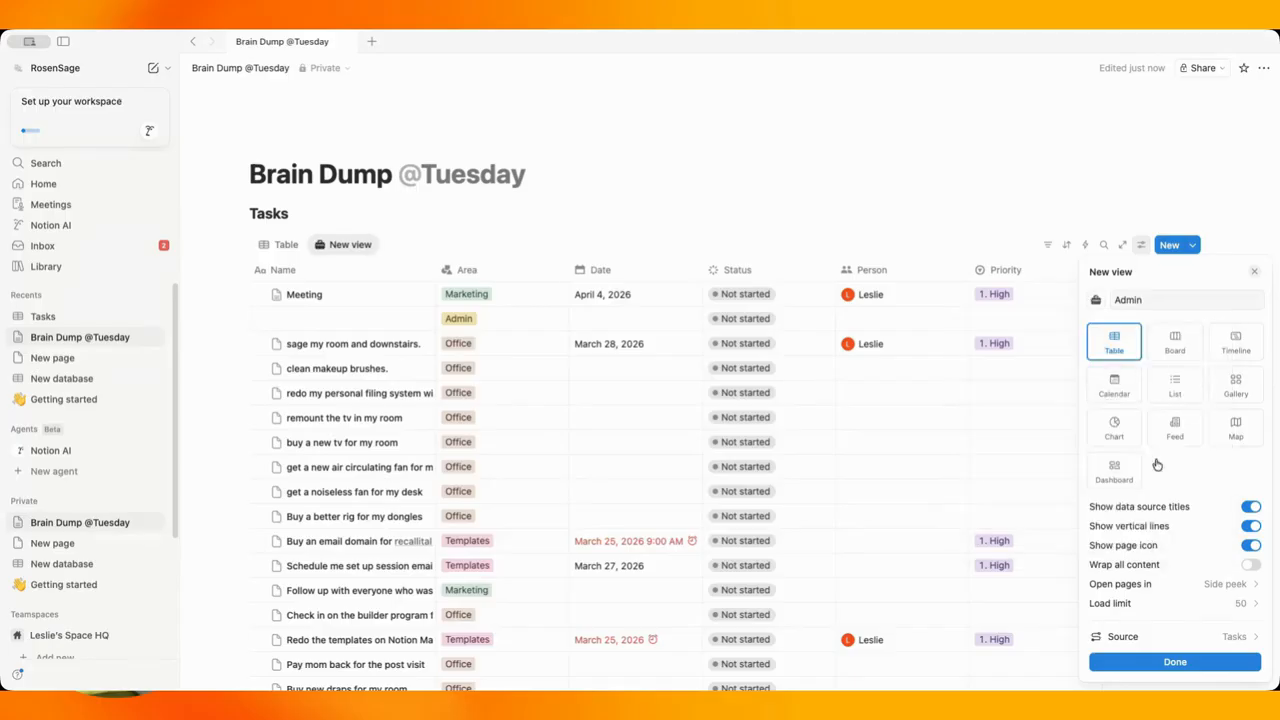
click(1173, 662)
Filter the Admin view to tasks whose Area contains Admin.
click(1165, 370)
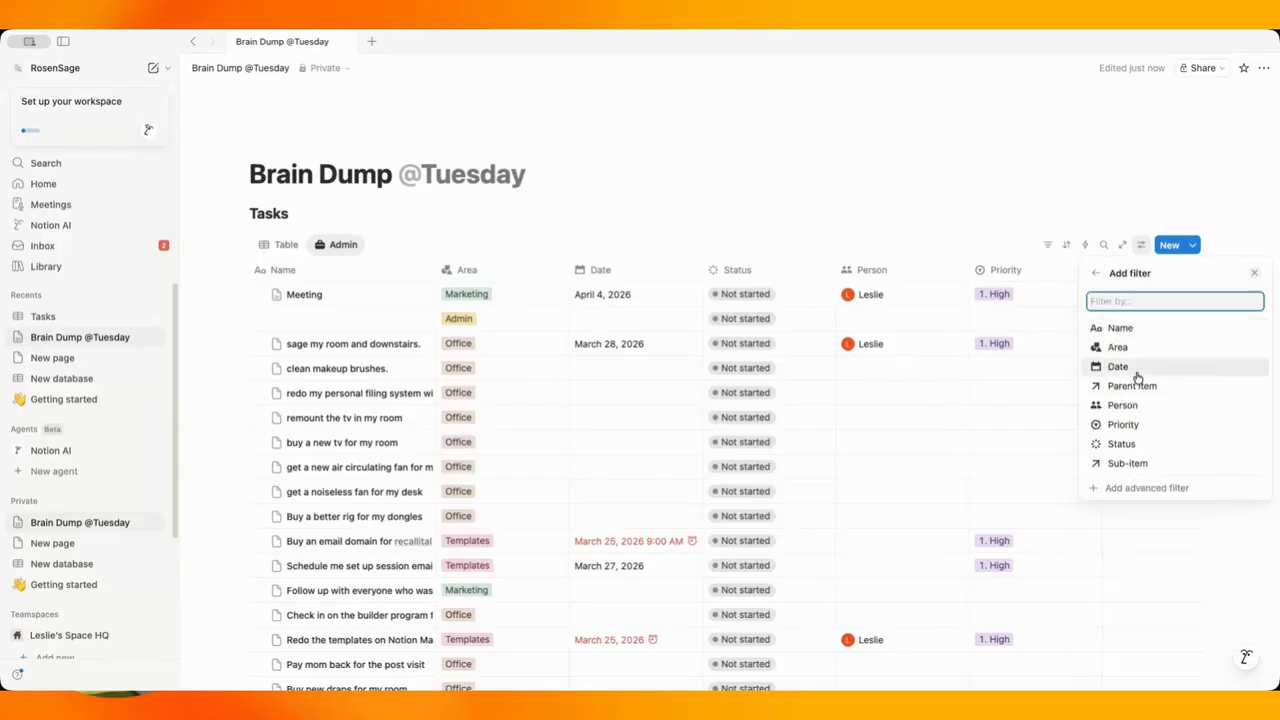
click(1141, 350)
click(1165, 410)
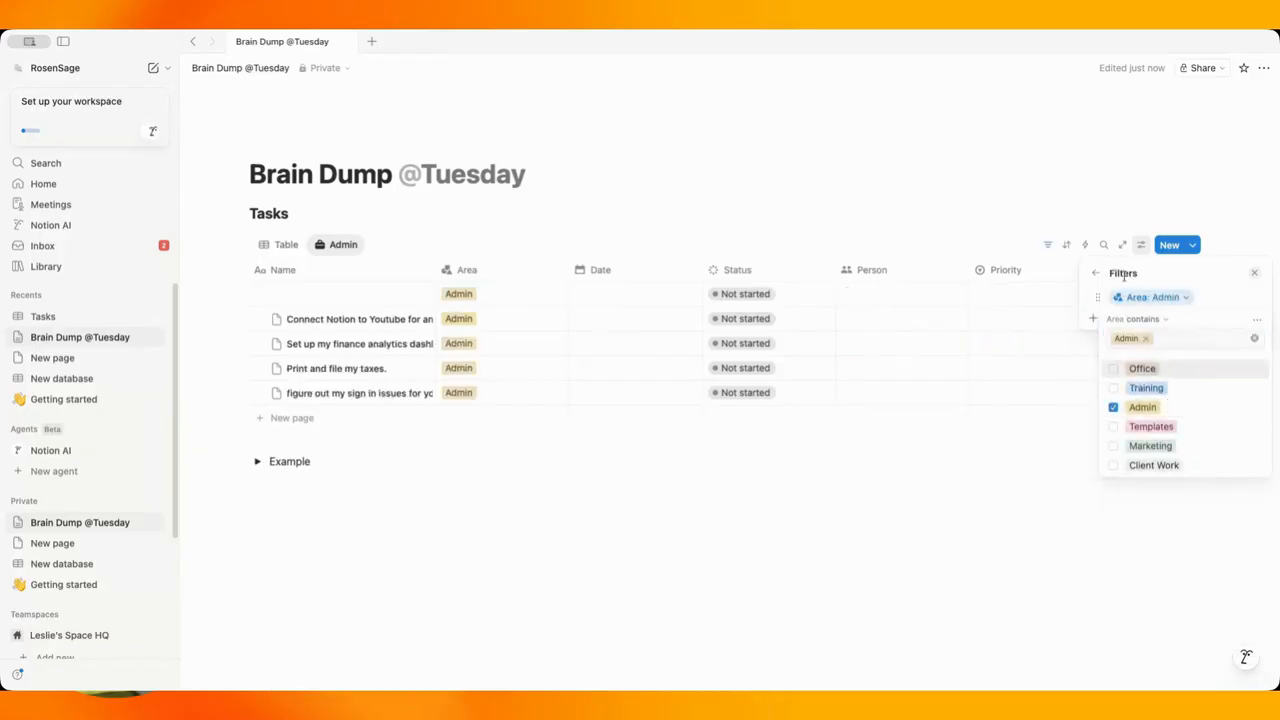
click(1095, 272)
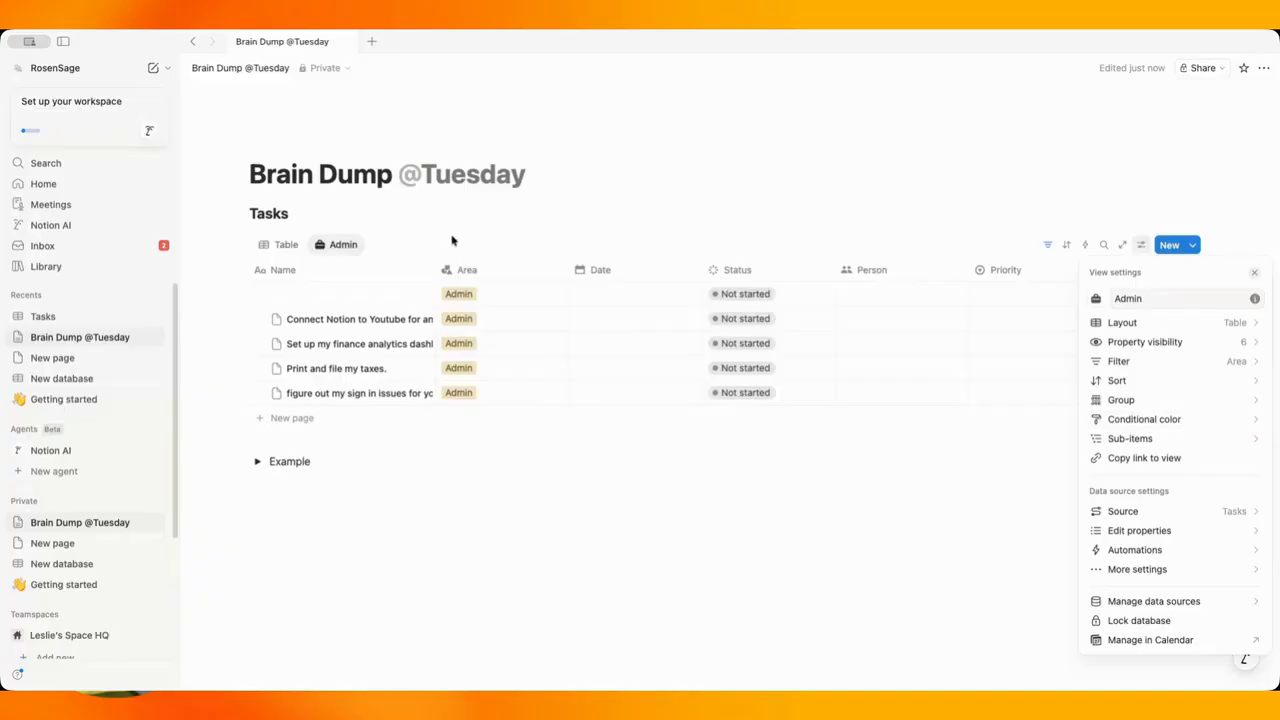
Hide the Area property in the Admin view.
click(486, 272)
click(486, 272)
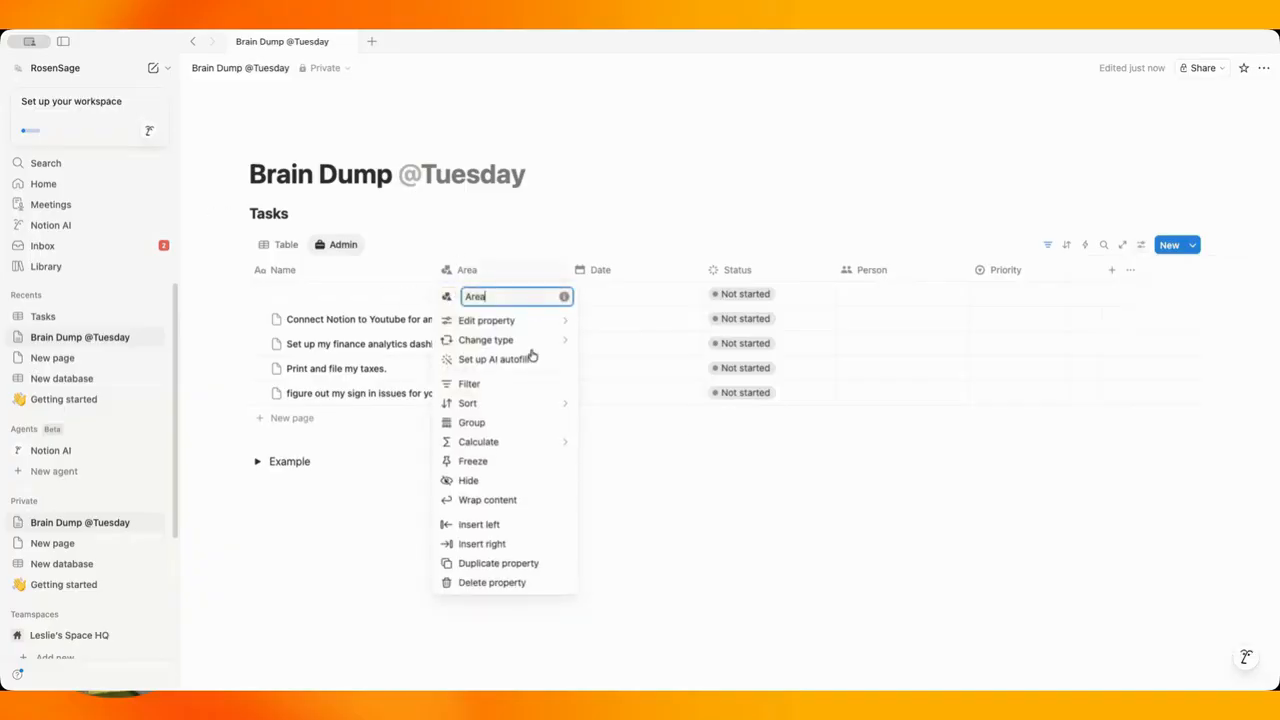
click(491, 482)
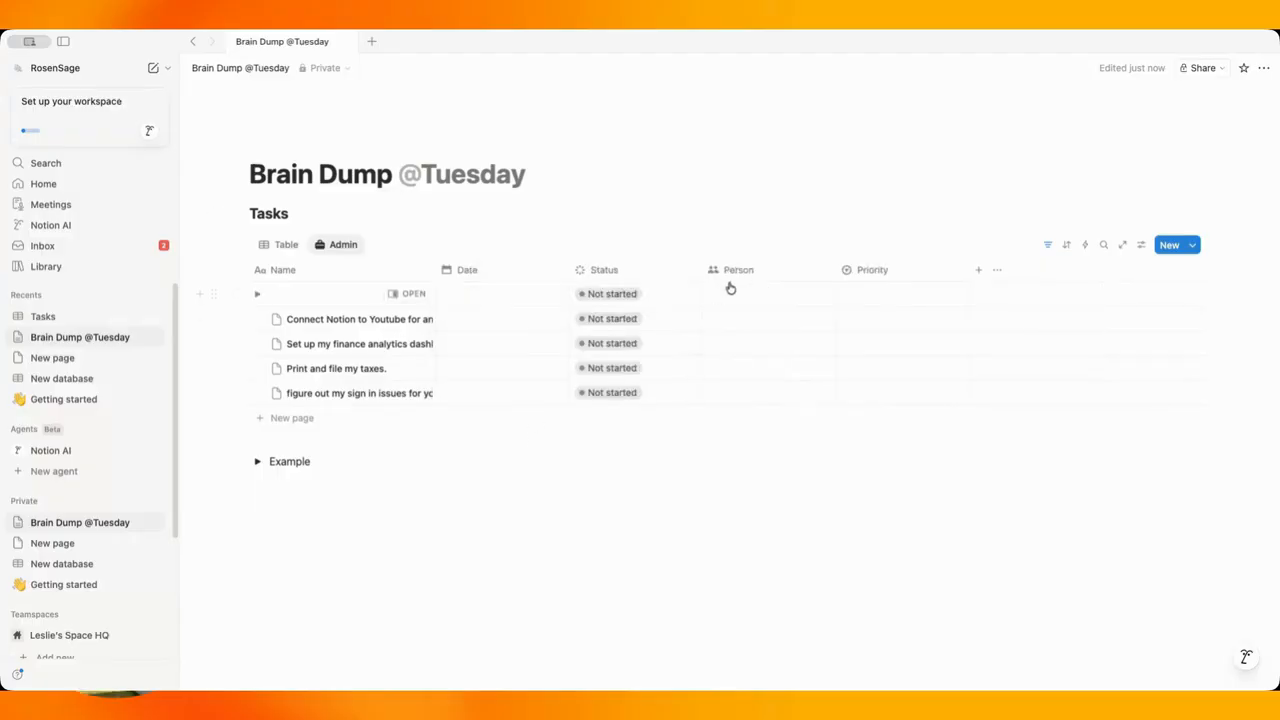
Widen the Admin view's Name column to show more of the task names, and return to the Table view.
double_click(435, 269)
drag(435, 269, 520, 318)
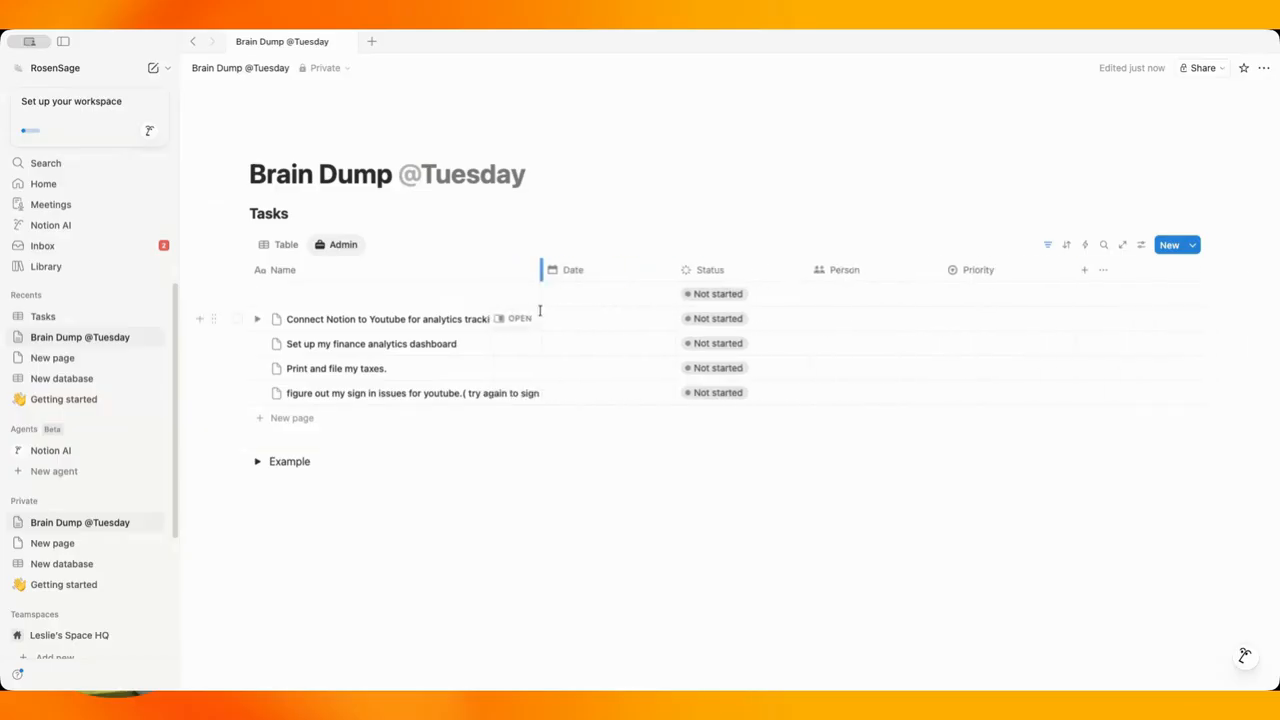
click(272, 244)
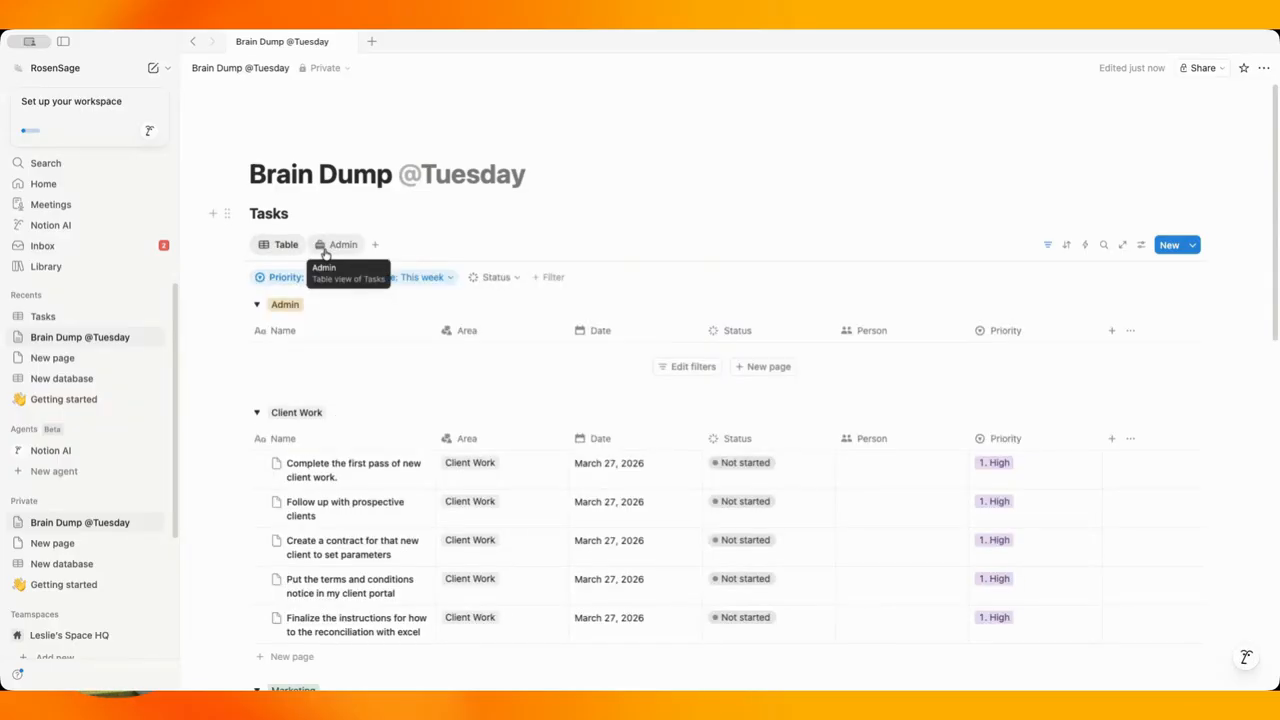
In the Admin view, date "Connect Notion to Youtube for analytics tracking" March 28, 2026 and "Set up my finance analytics dashboard" March 31, 2026.
click(325, 252)
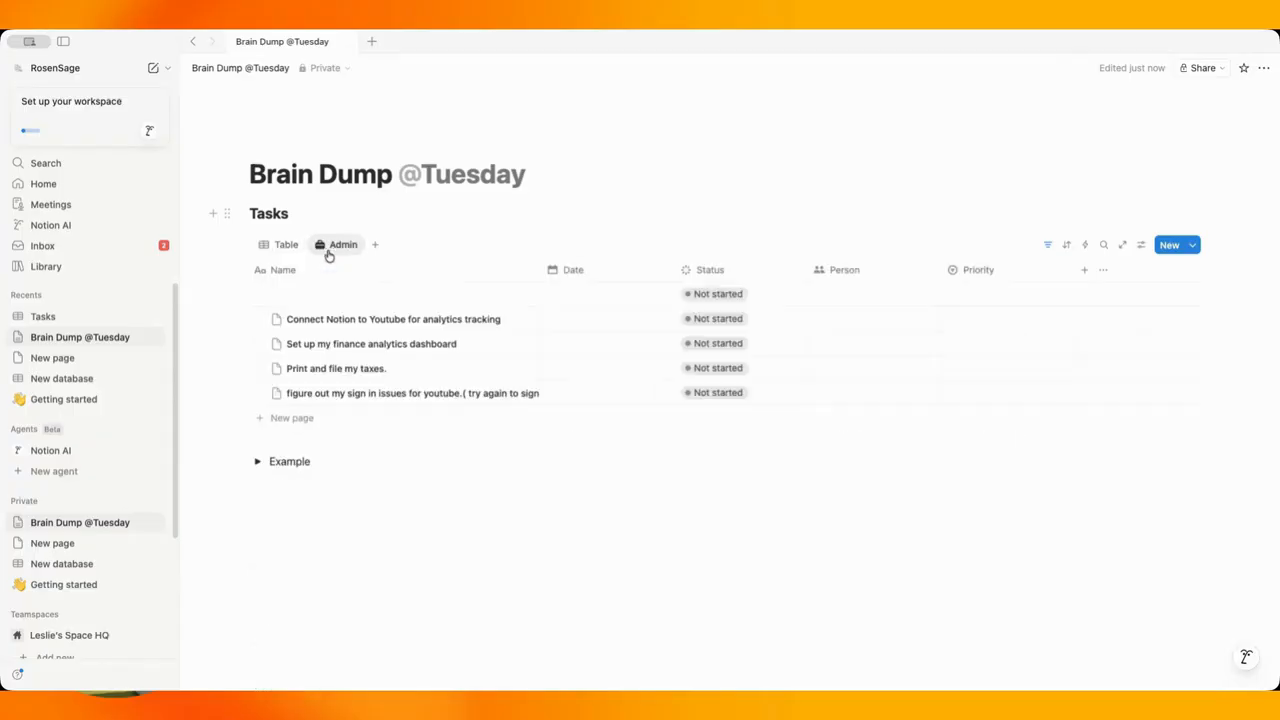
click(612, 322)
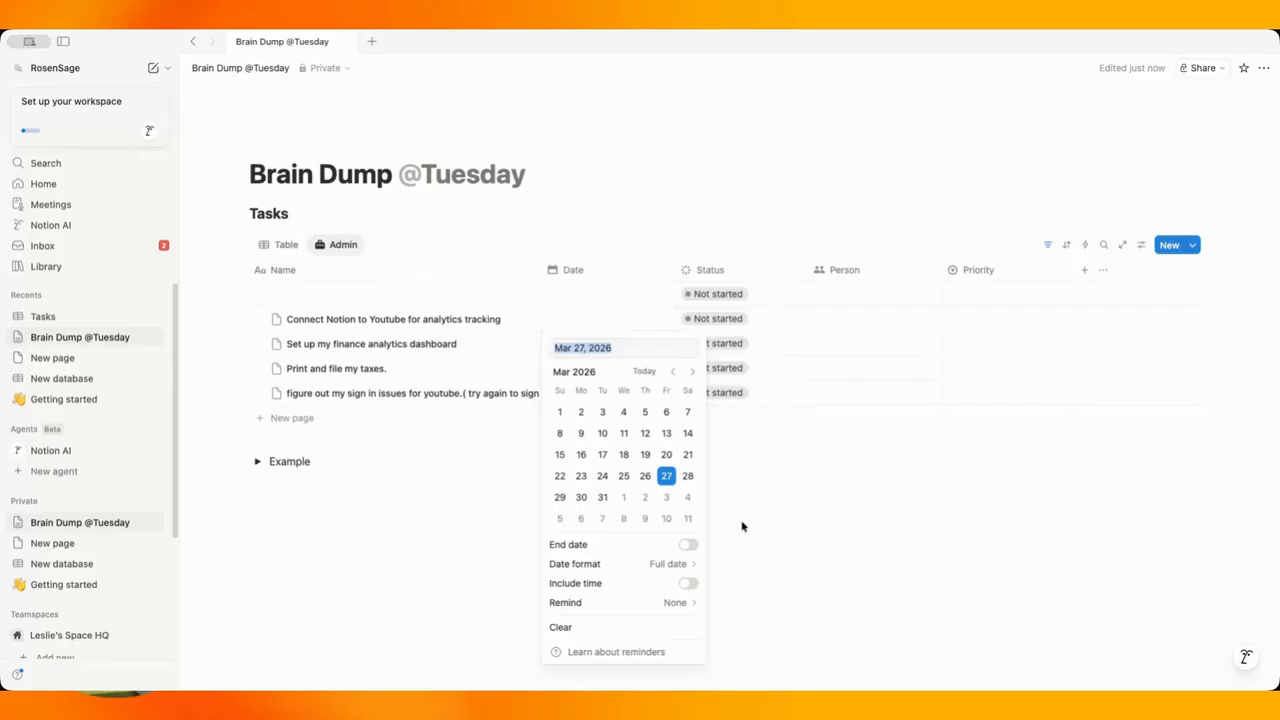
click(690, 476)
key(Escape)
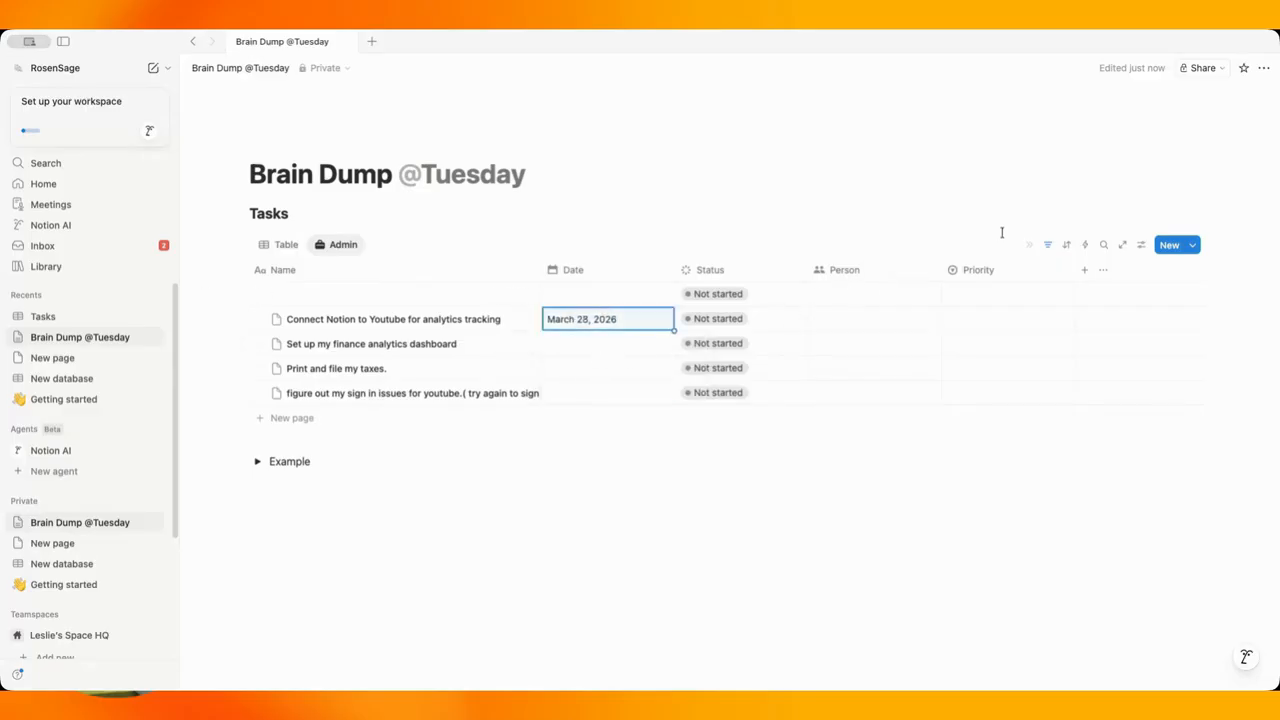
click(608, 348)
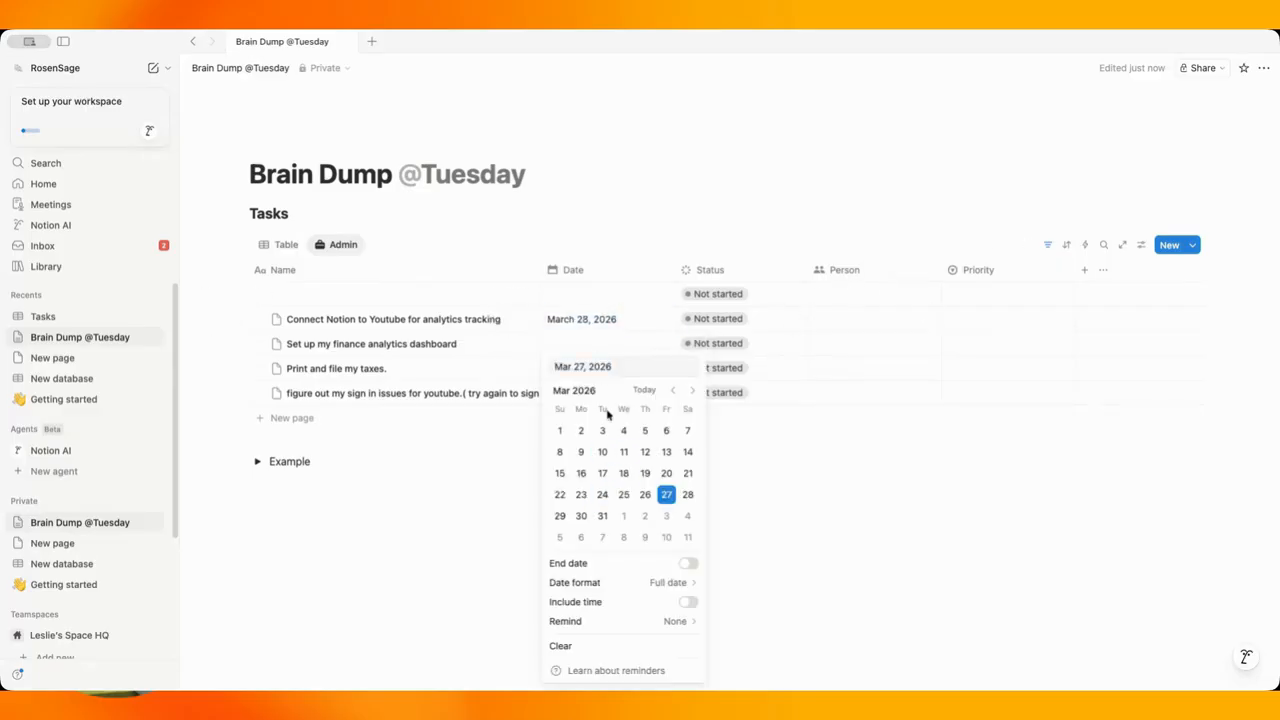
click(602, 515)
key(Escape)
key(Escape)
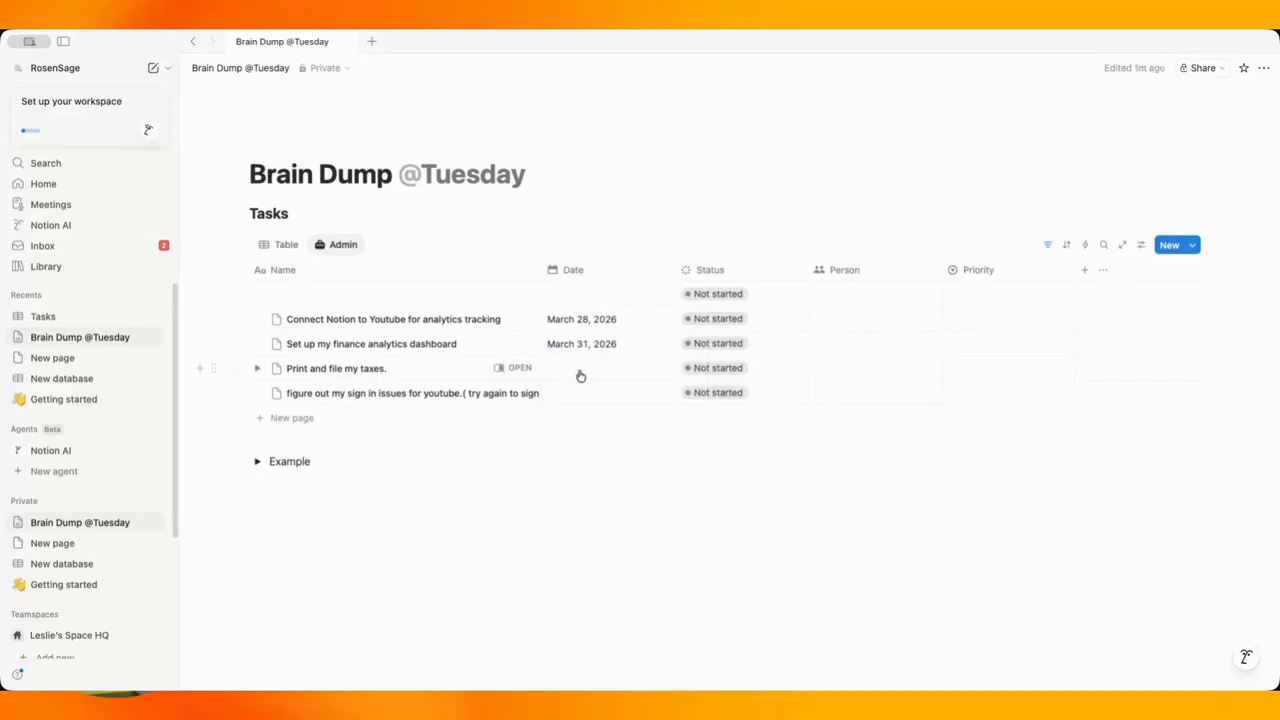
Date the "Print and file my taxes." task March 15, 2026 and the YouTube sign-in issues task March 28, 2026.
click(580, 376)
click(560, 474)
key(Escape)
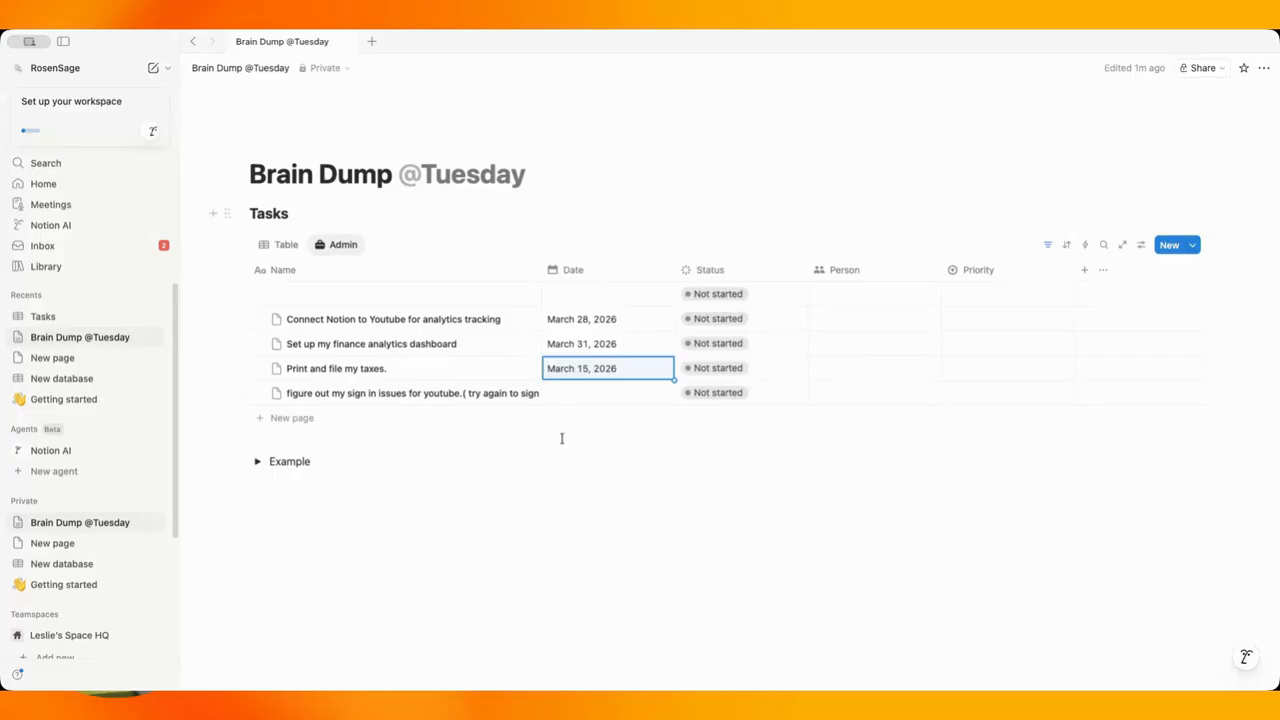
click(600, 393)
click(688, 215)
key(Escape)
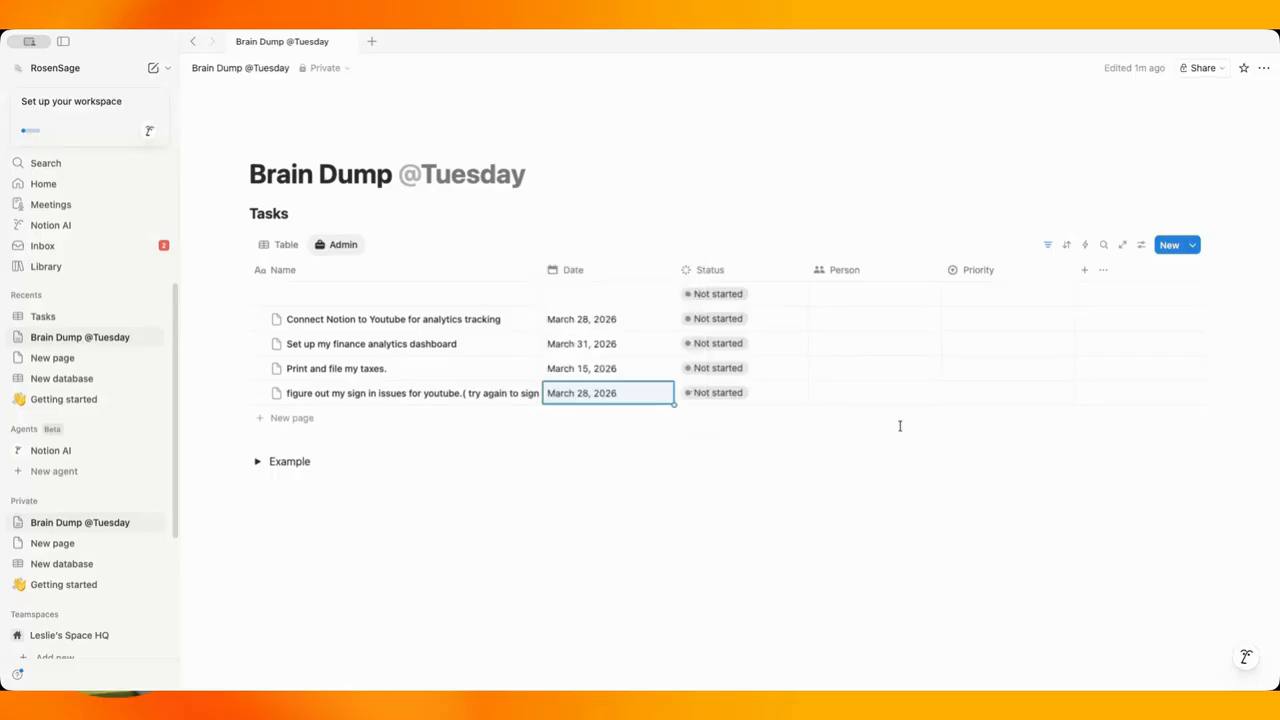
Set Priority to Medium for the taxes and YouTube sign-in tasks, High for the Notion-to-YouTube task, and Low for the finance dashboard task.
click(1006, 370)
click(1005, 430)
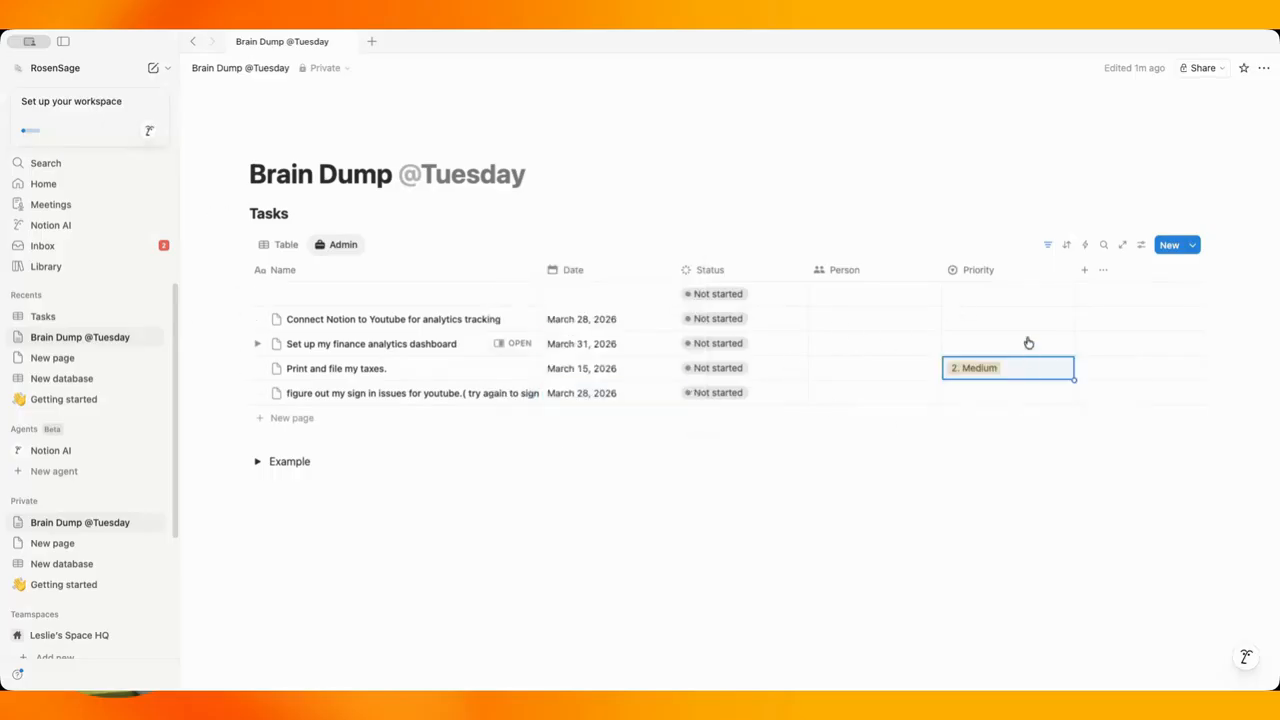
click(1026, 320)
click(1020, 363)
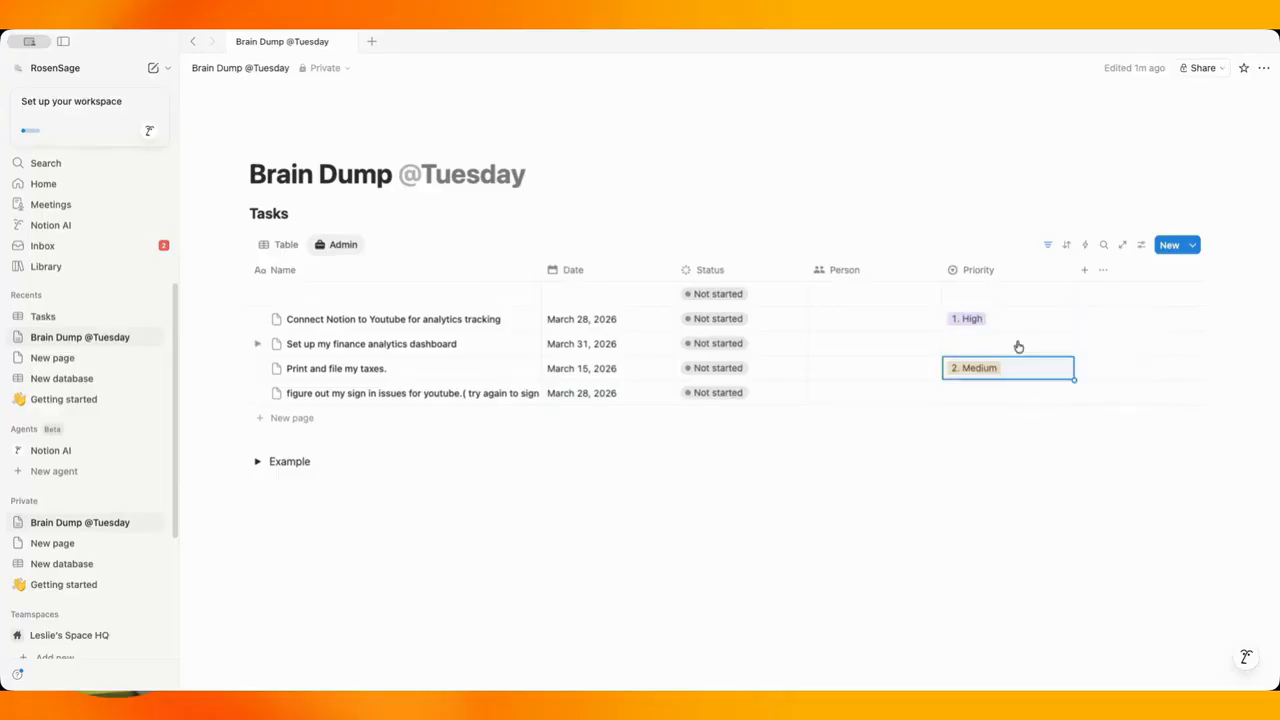
click(1018, 345)
click(1014, 420)
click(1030, 393)
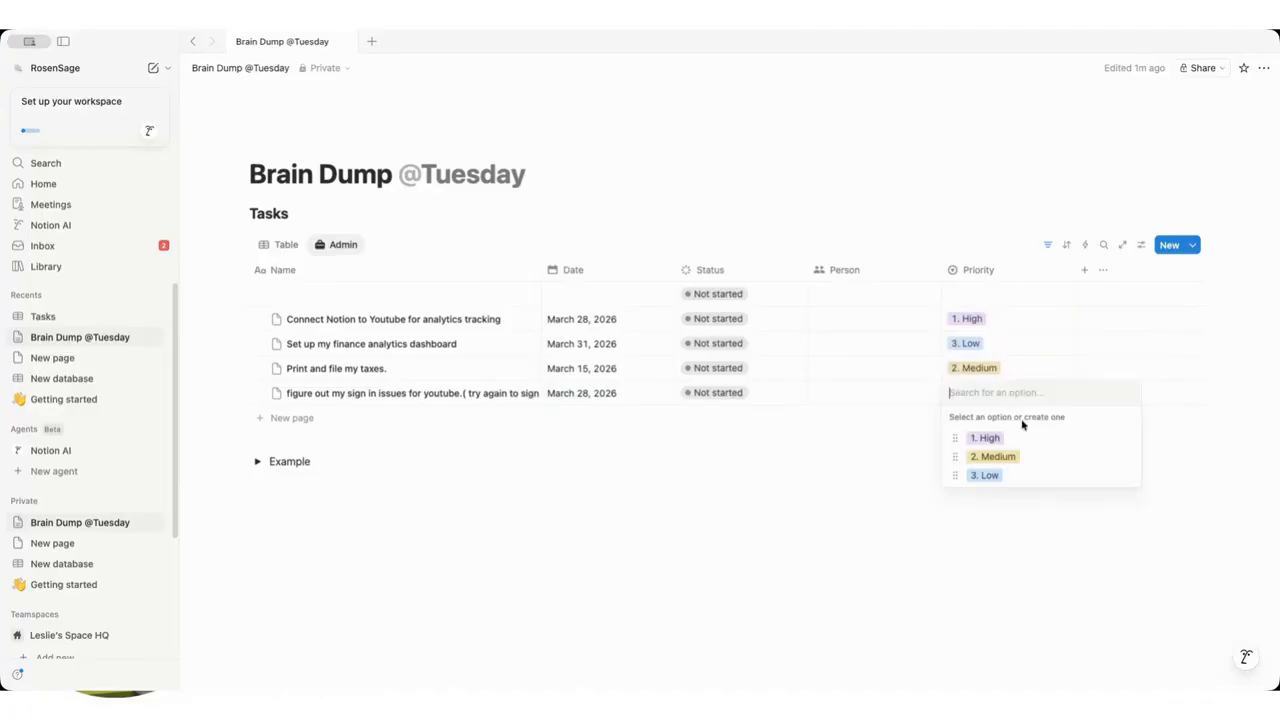
click(1028, 455)
click(973, 220)
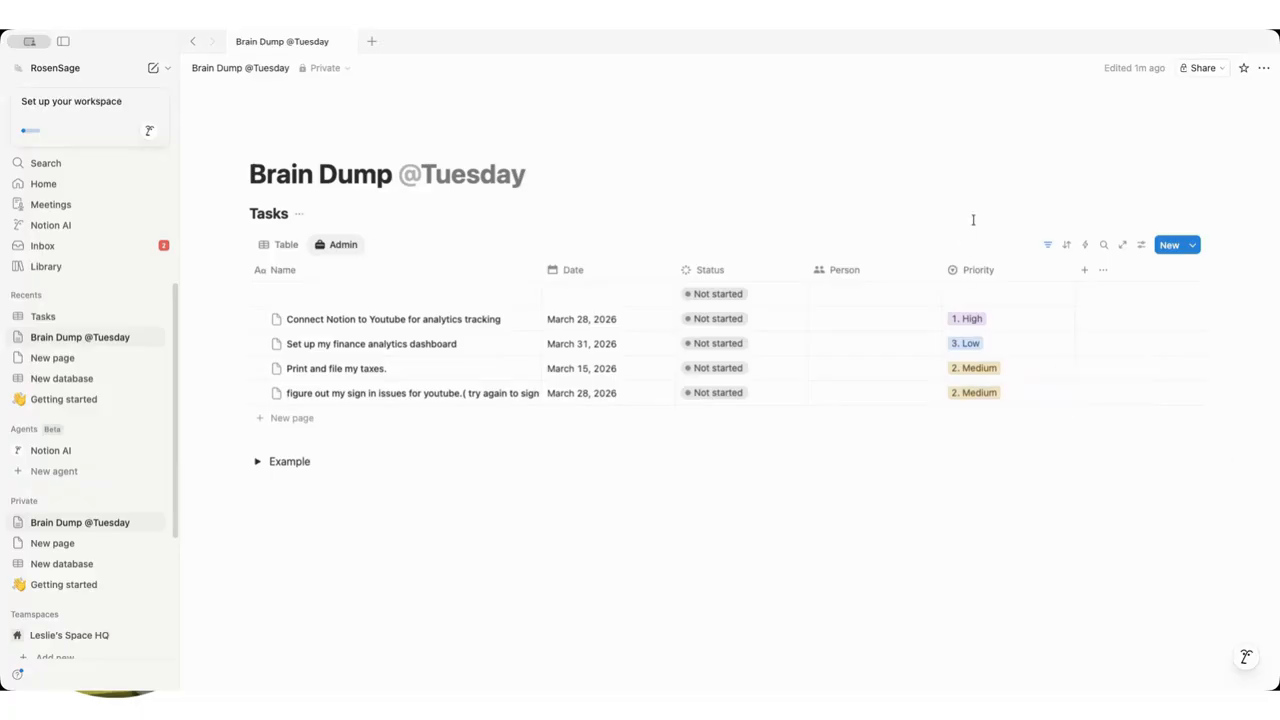
Group the Admin view by Priority, keeping the groups' manual sort order.
click(1141, 245)
click(1174, 400)
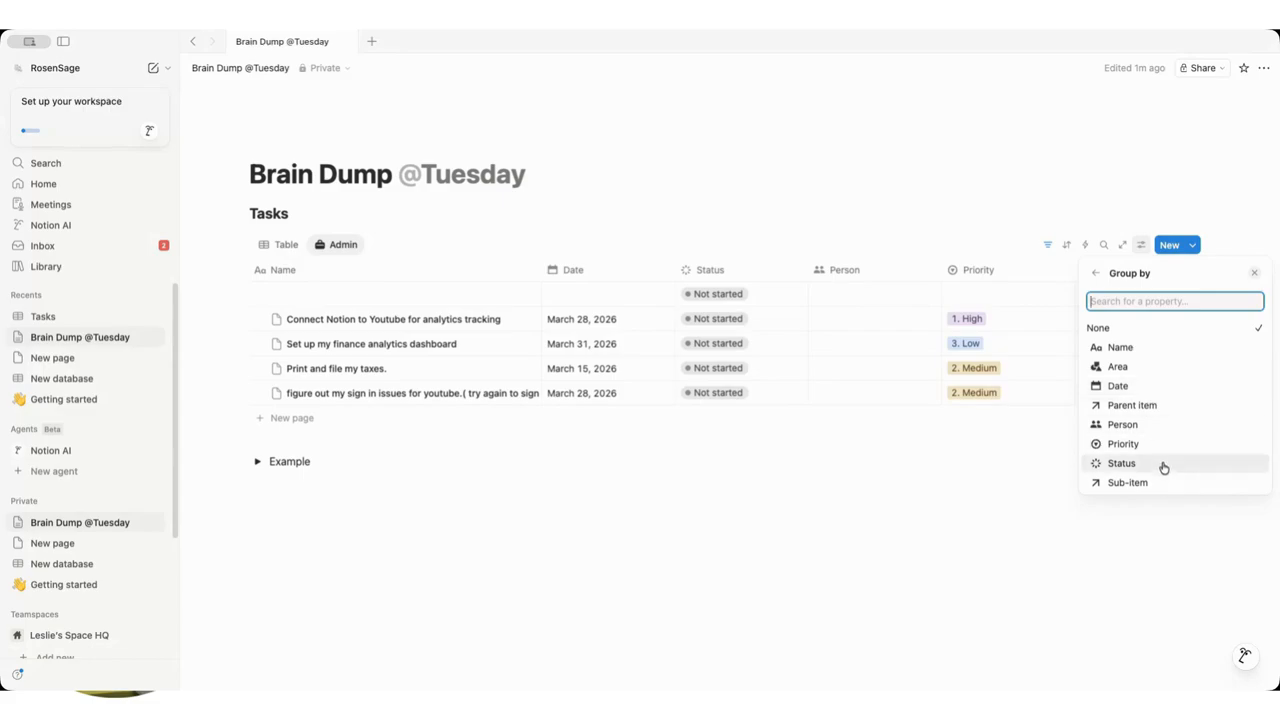
click(1166, 445)
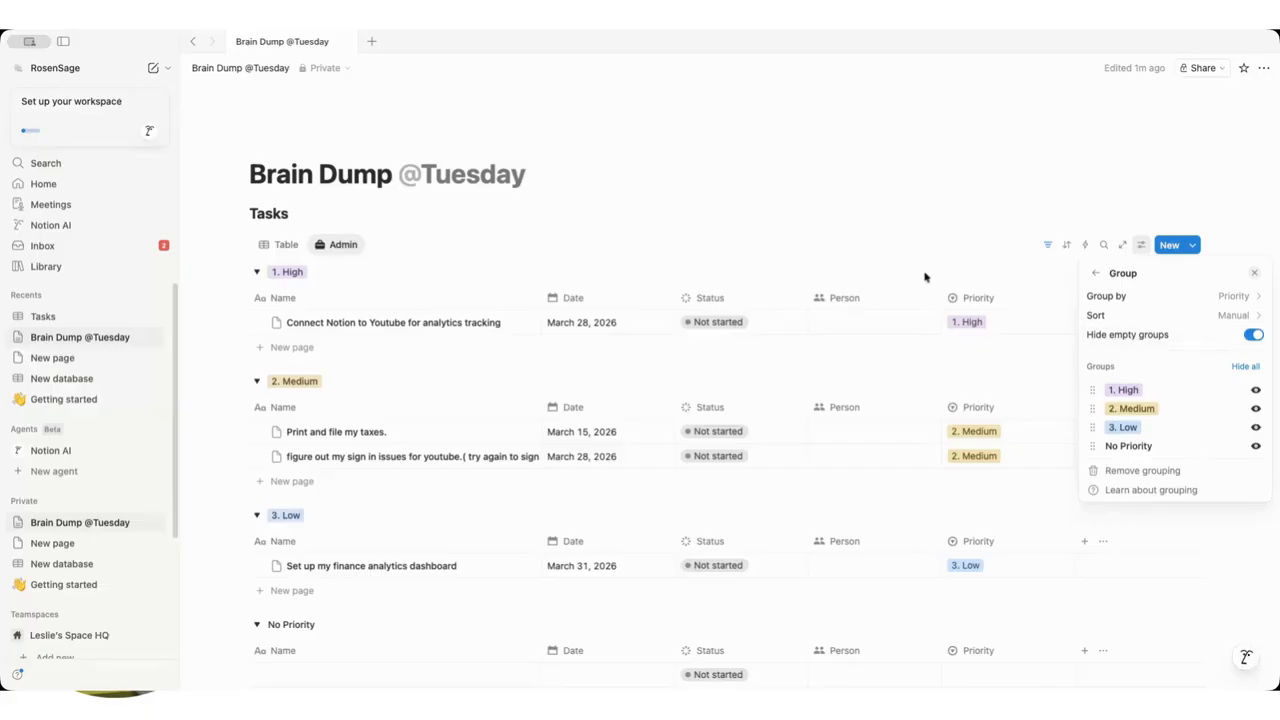
click(1223, 316)
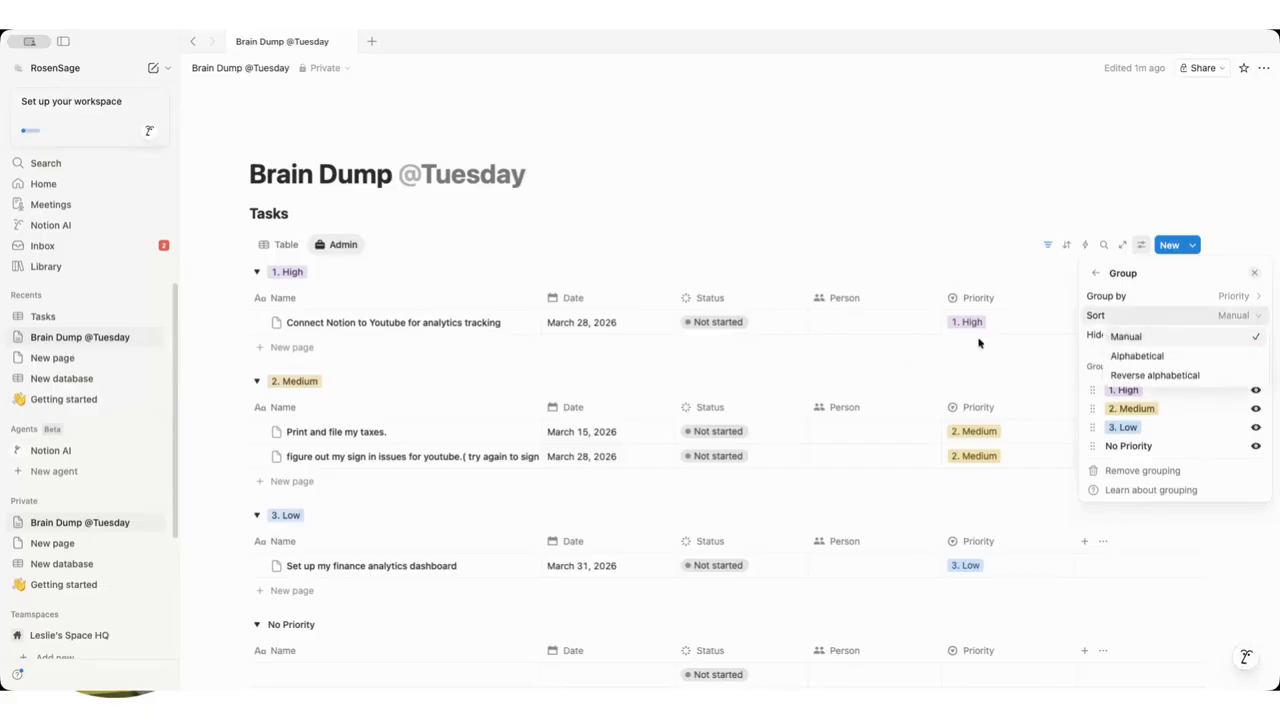
click(609, 182)
click(988, 290)
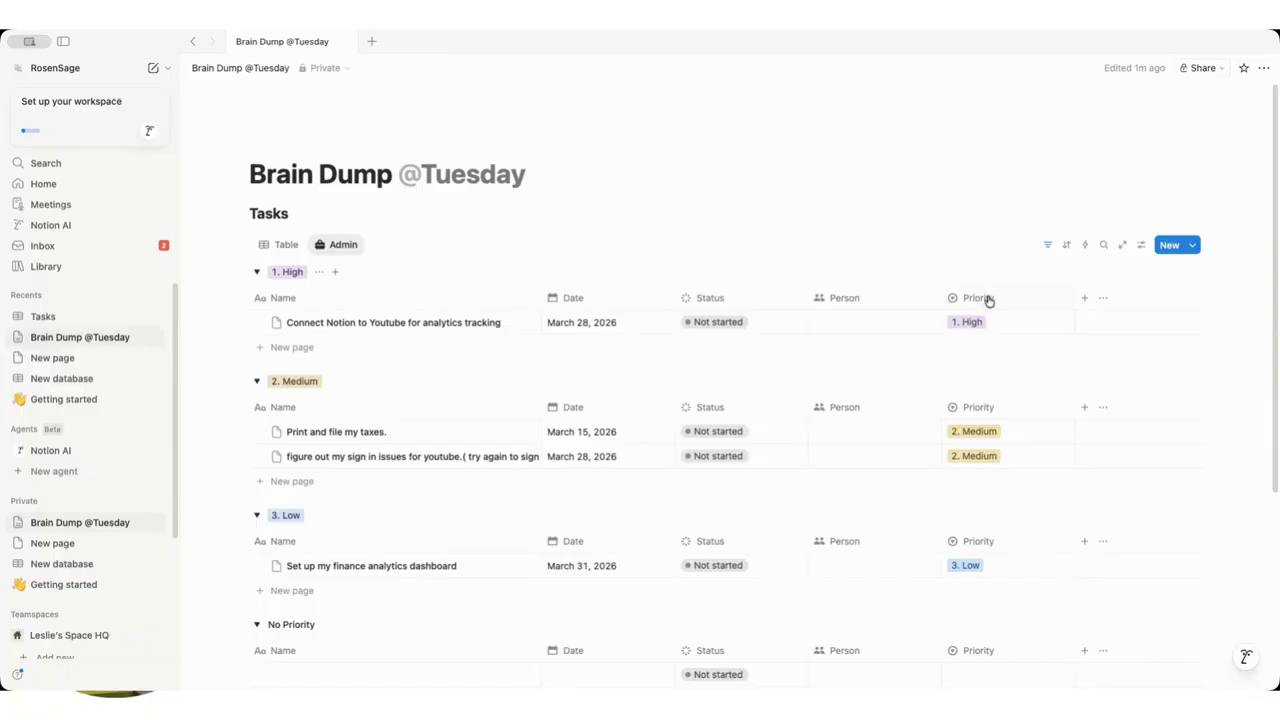
Hide the Priority and Person properties in the Admin view.
click(982, 297)
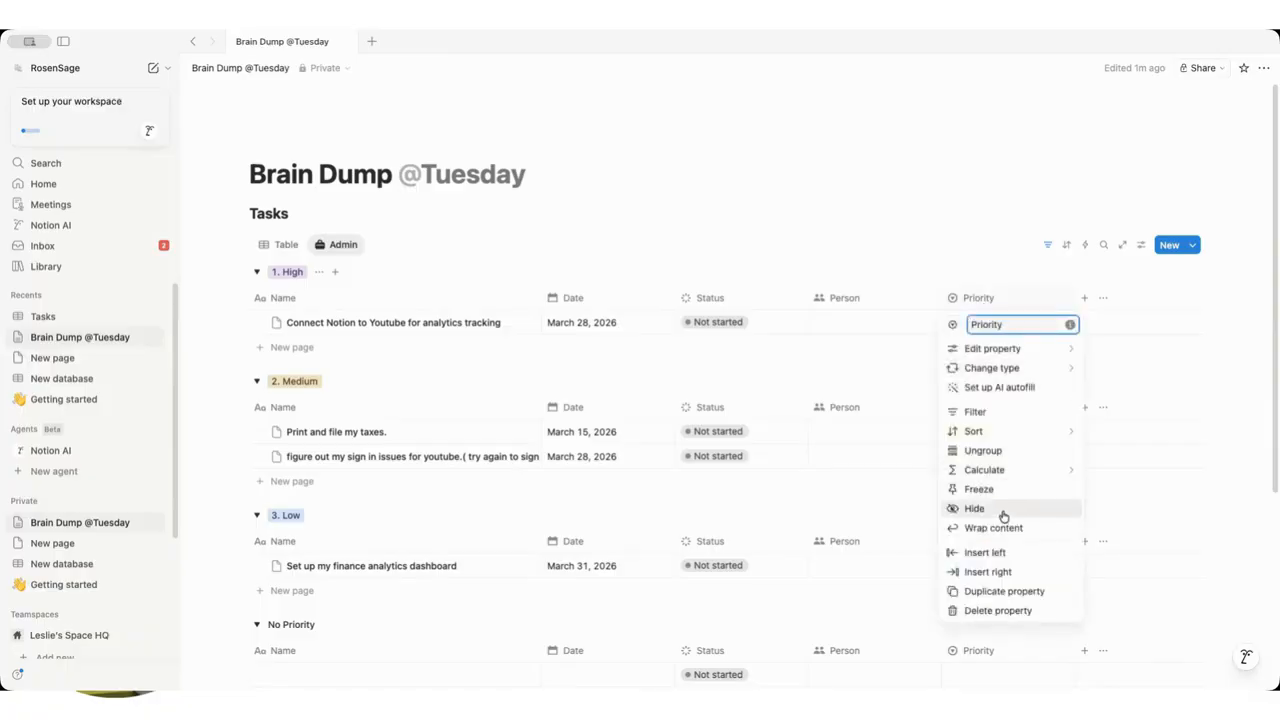
click(1003, 516)
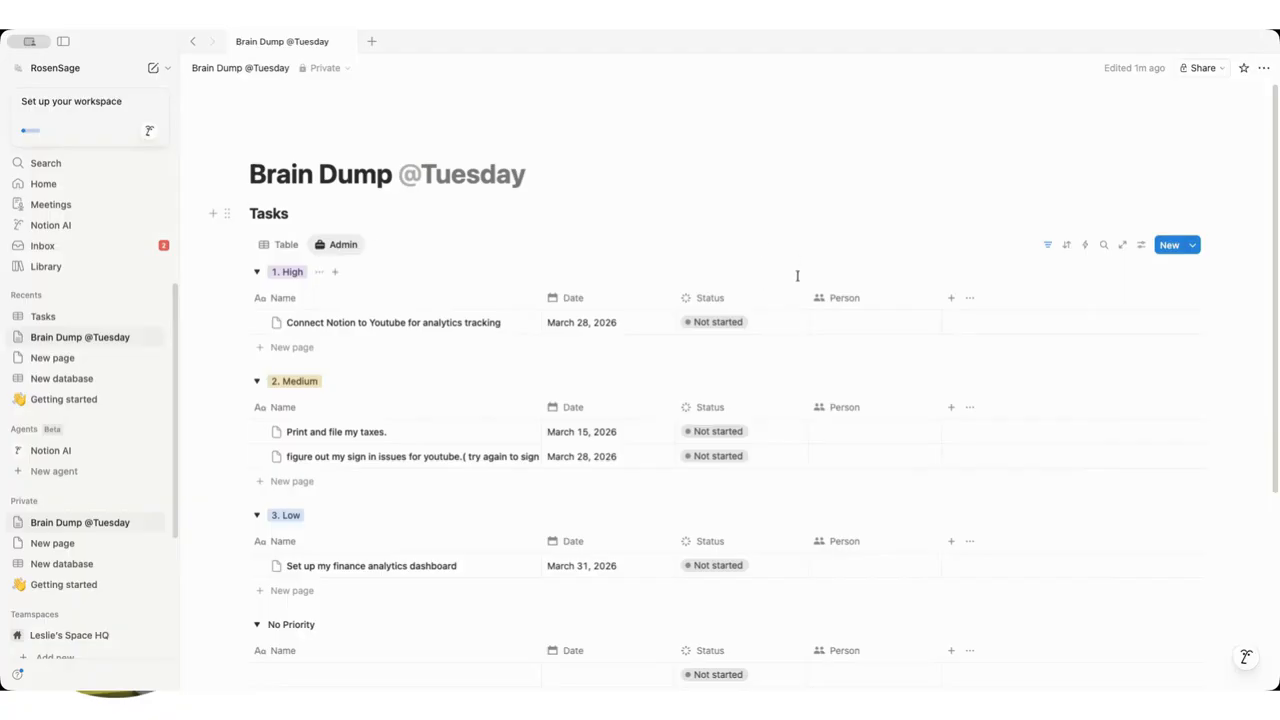
click(867, 307)
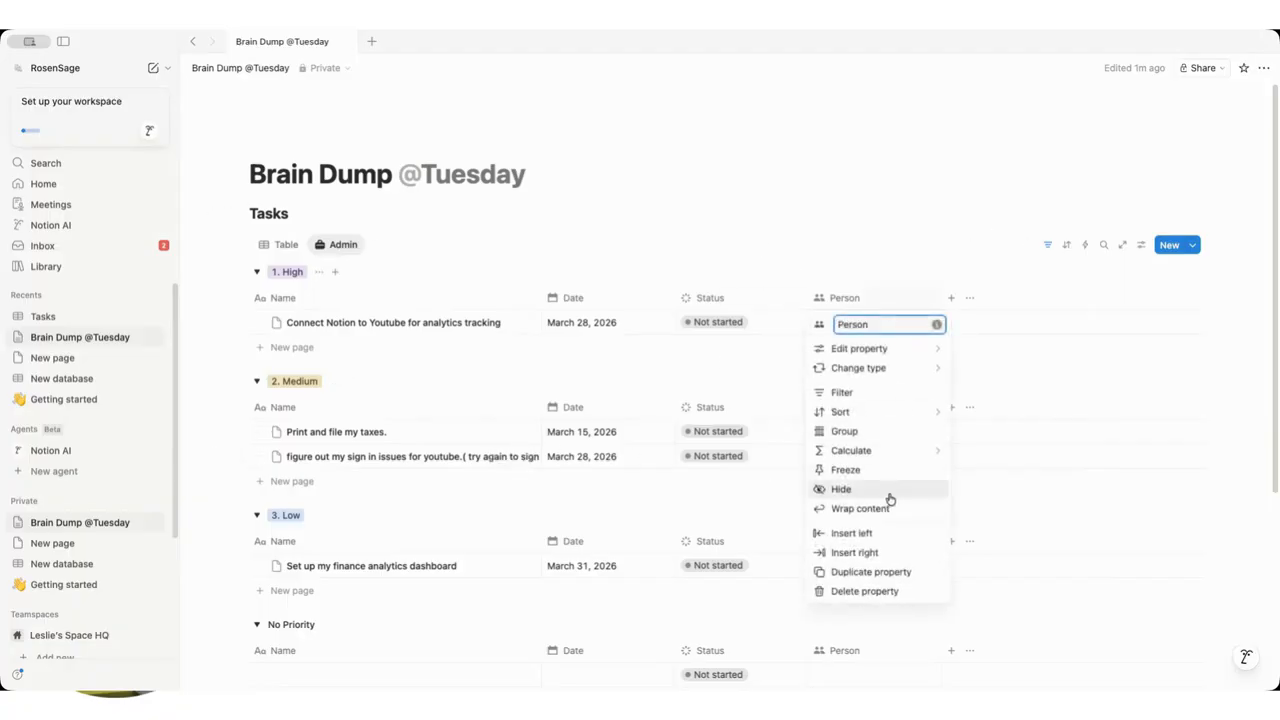
click(890, 494)
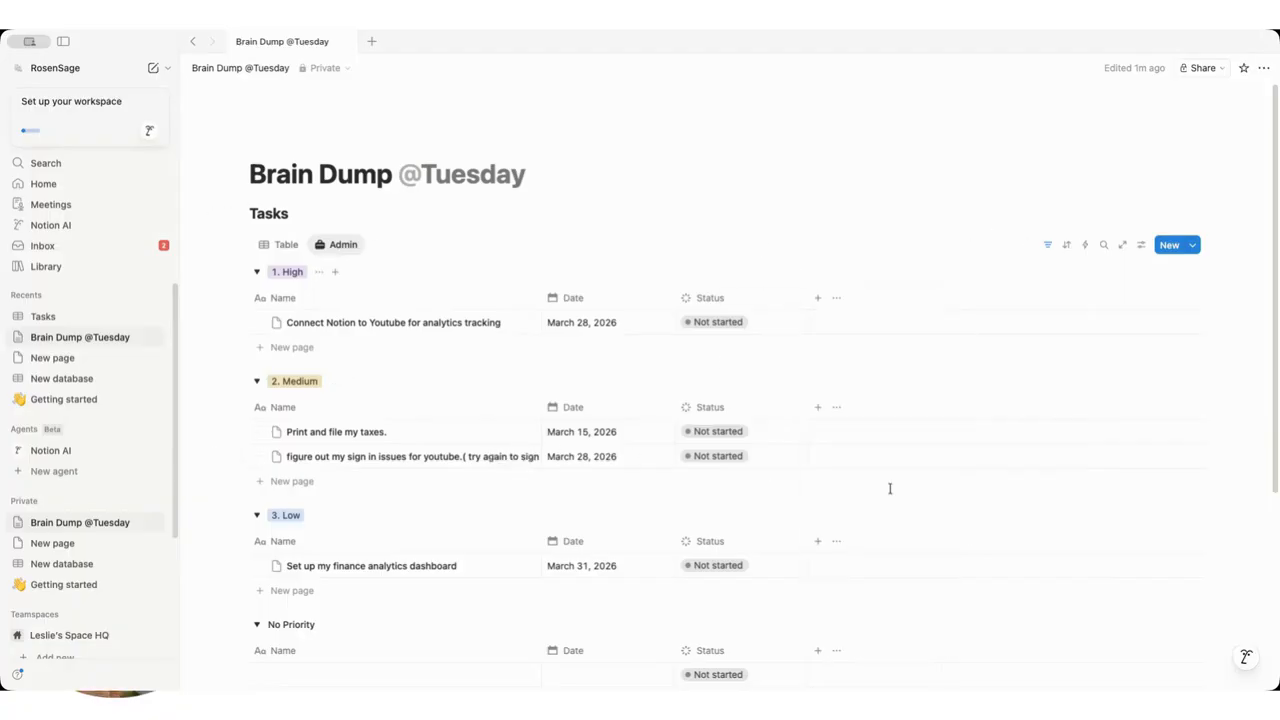
Turn off vertical lines in the Admin view's layout, keeping the data source title and page icons shown.
click(1141, 244)
click(1168, 323)
click(1248, 479)
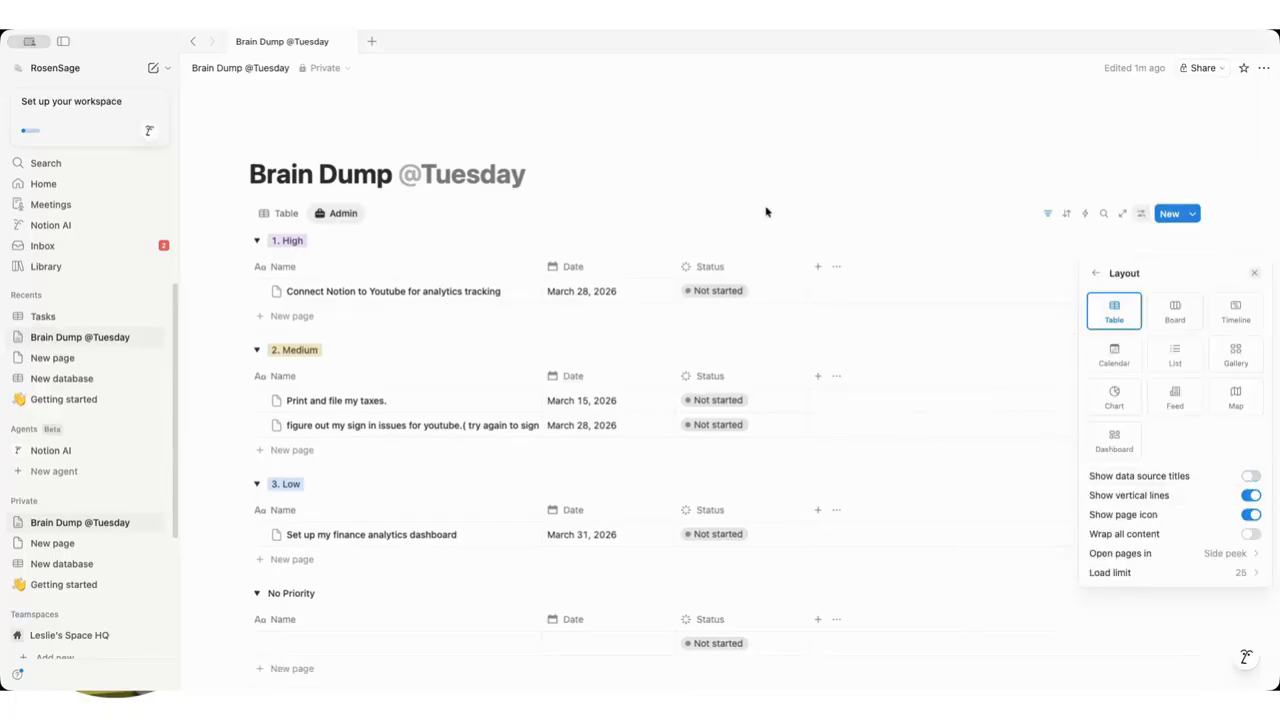
click(1250, 476)
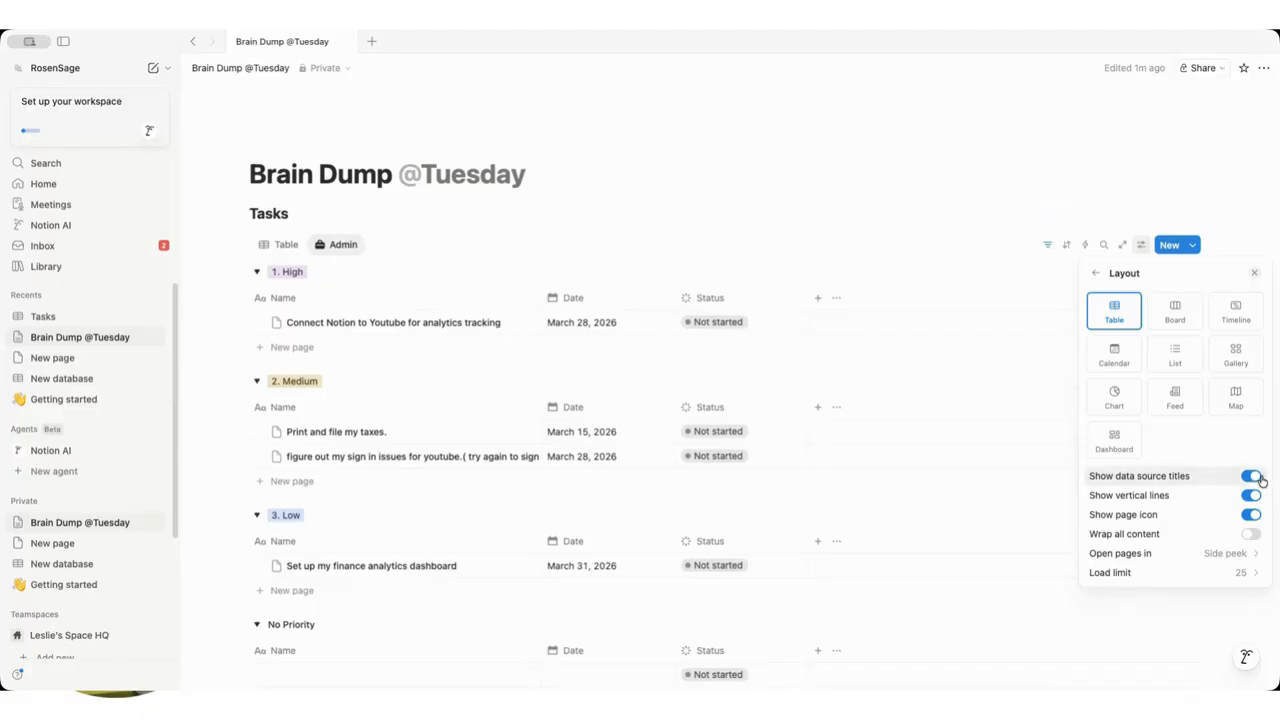
click(1260, 480)
click(1260, 480)
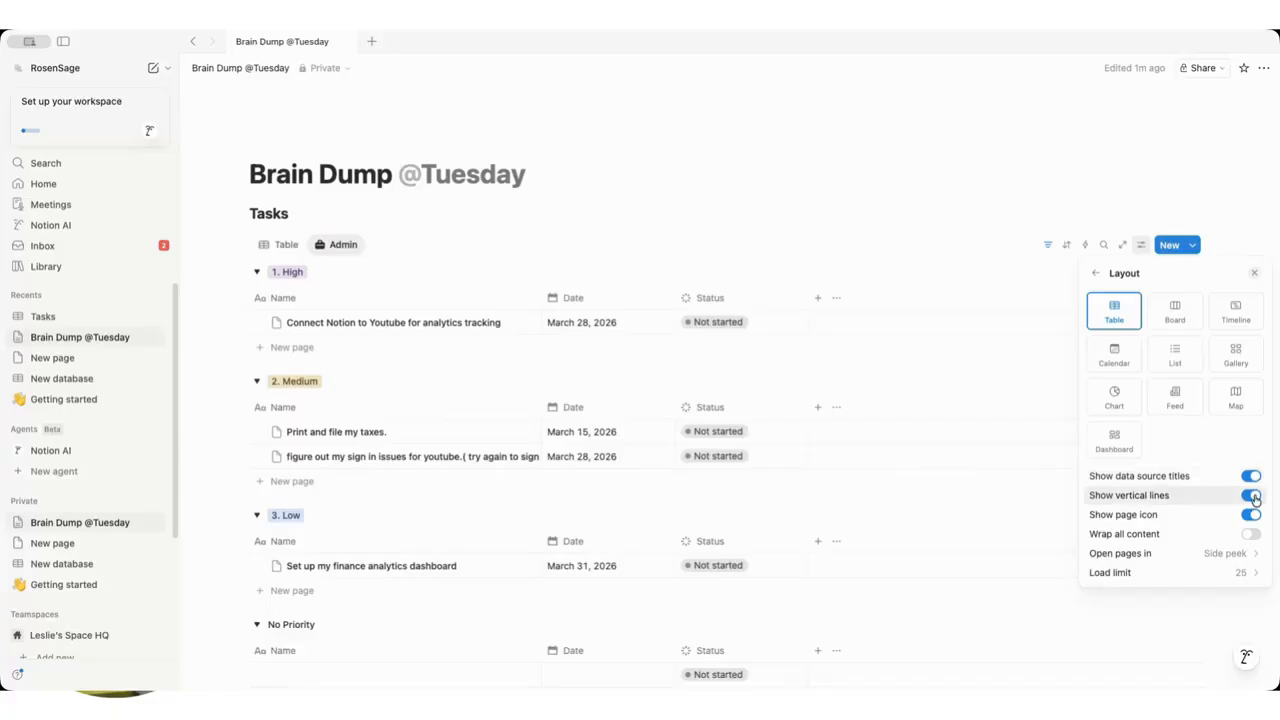
click(1255, 497)
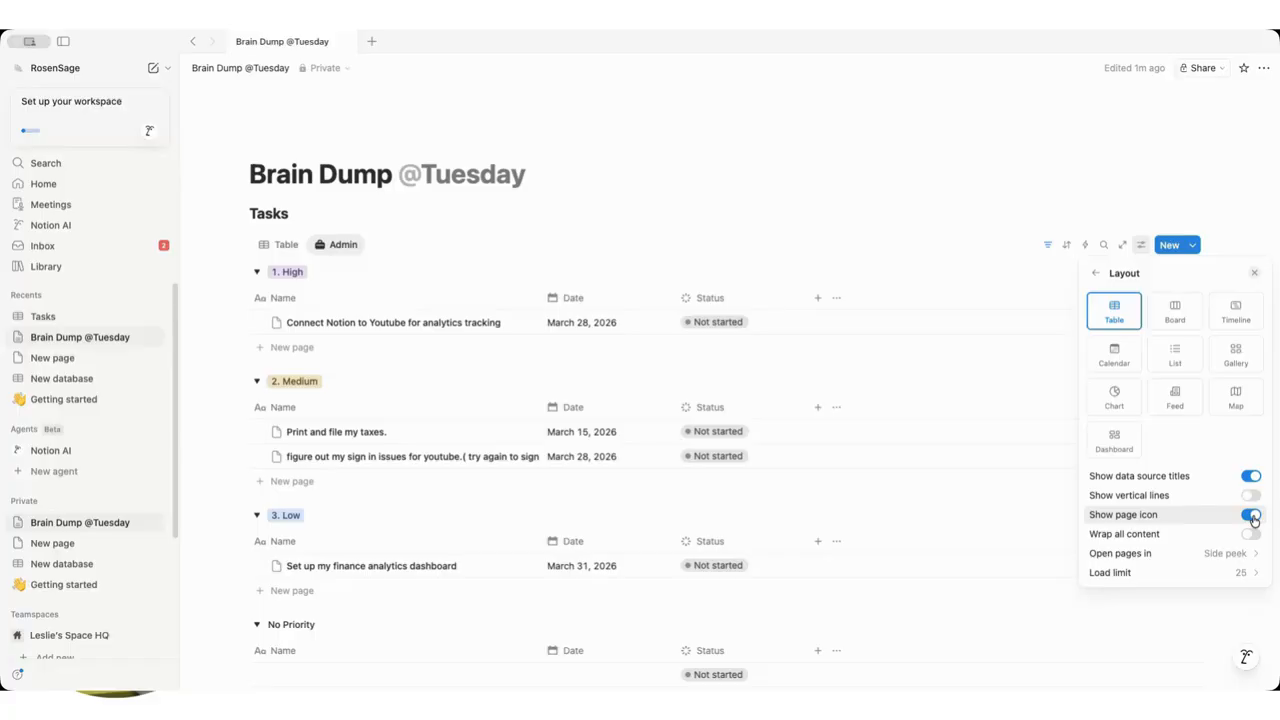
click(1253, 518)
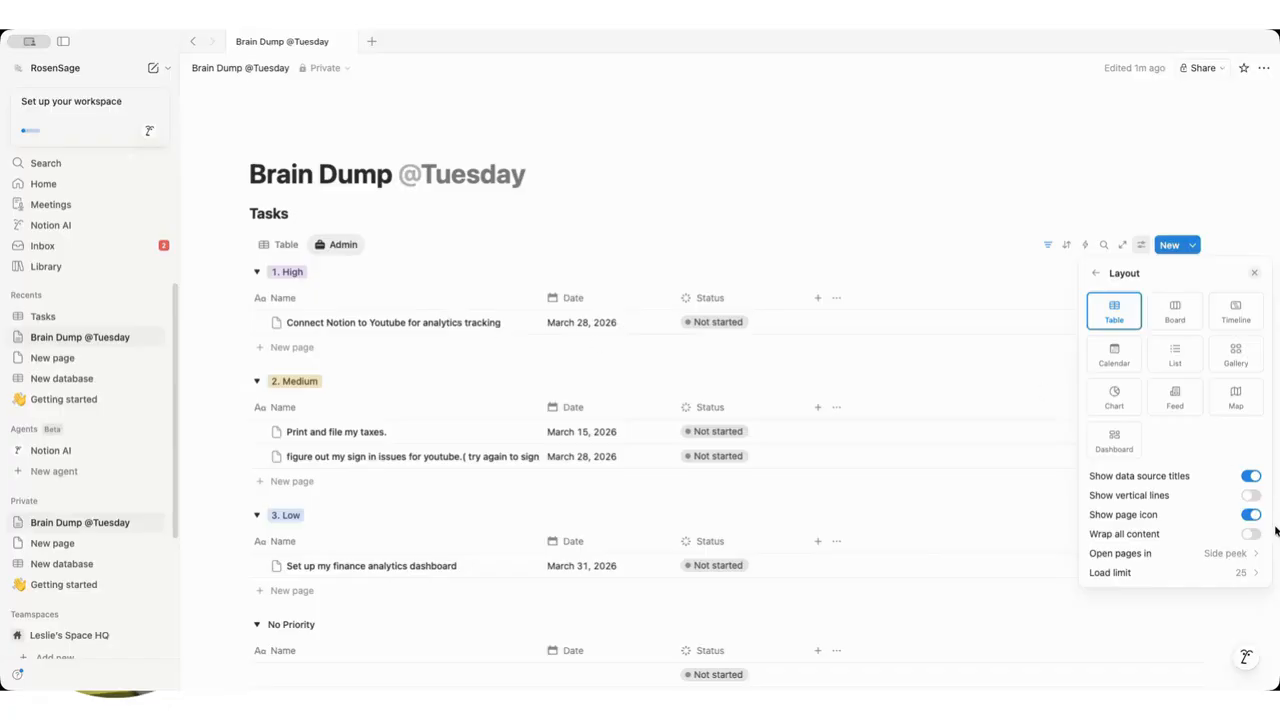
click(271, 298)
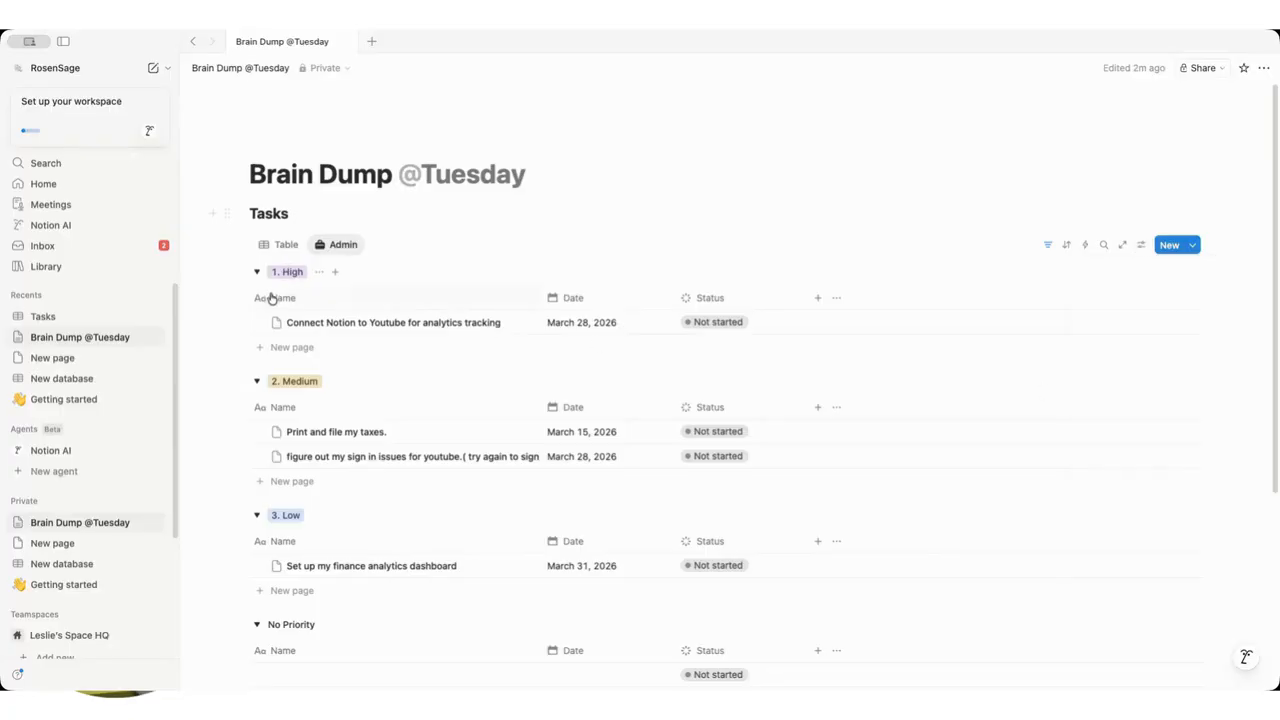
Try the smiling, heart-eyes and star-struck emojis as the icon of the "Connect Notion to Youtube for analytics tracking" task.
click(277, 323)
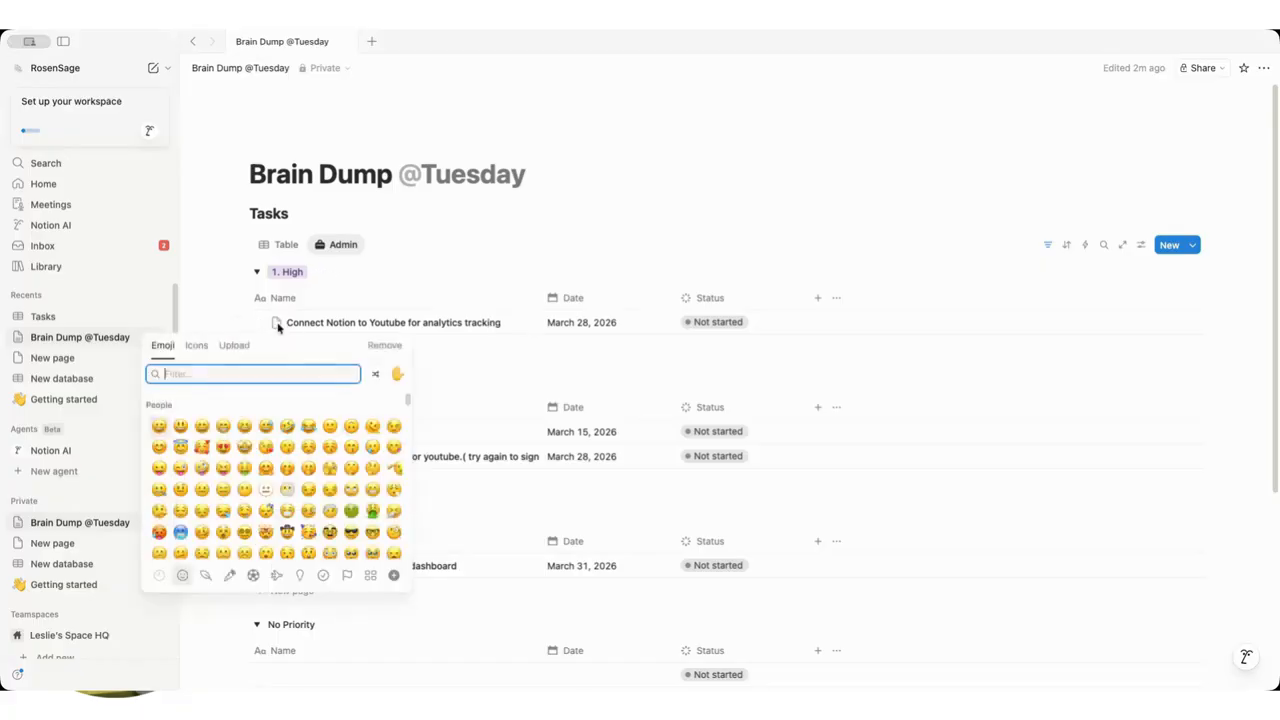
click(179, 438)
click(279, 330)
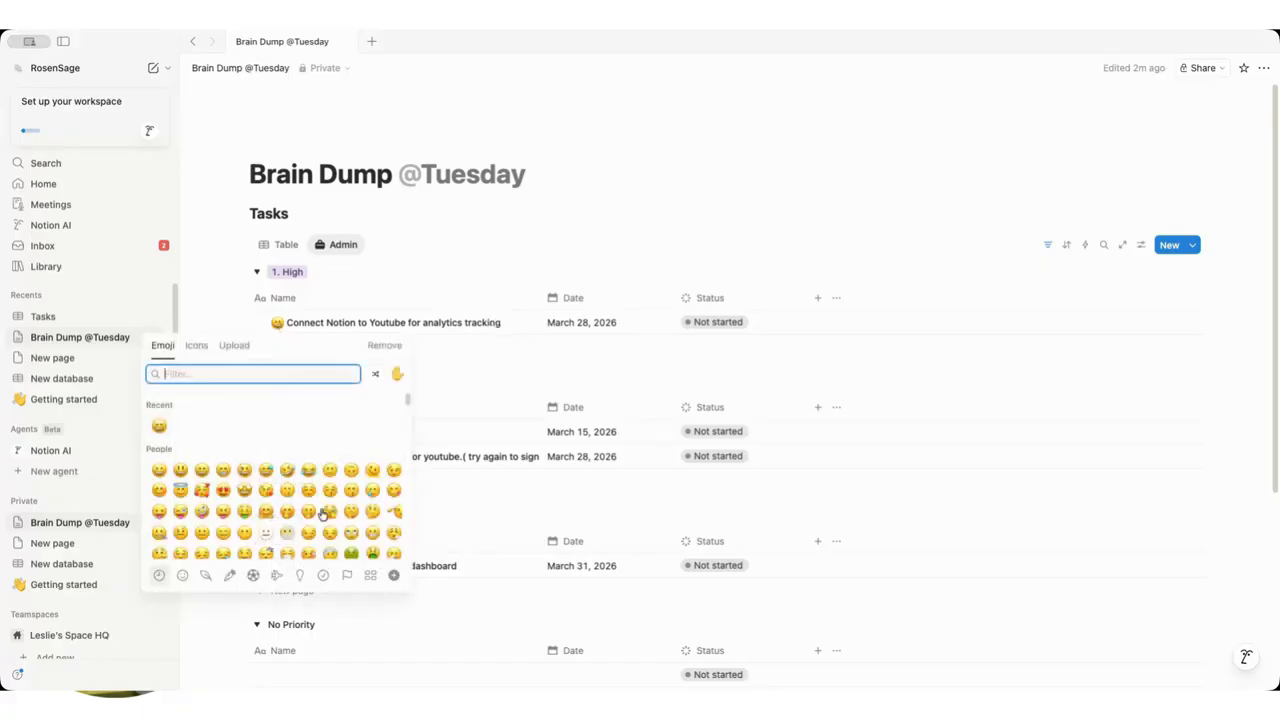
click(215, 493)
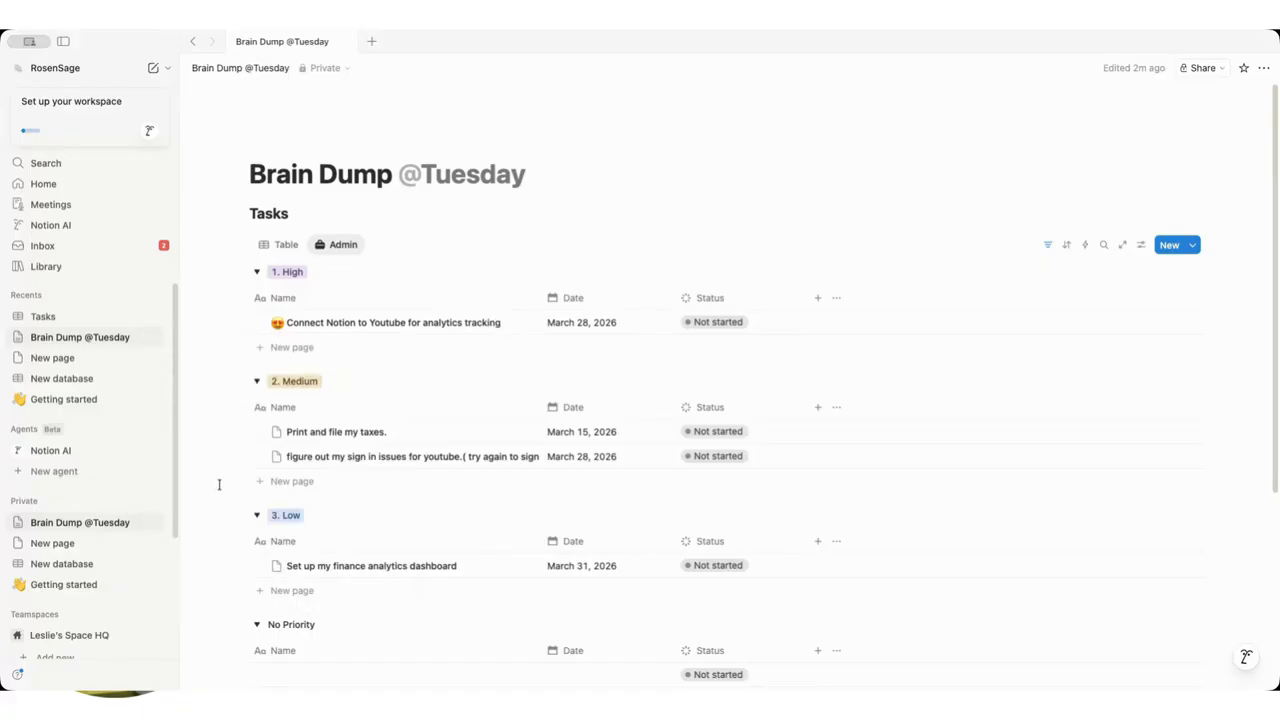
click(278, 330)
click(241, 490)
Examine the icon picker's image upload option, its library of symbol icons and the available icon colors.
click(278, 322)
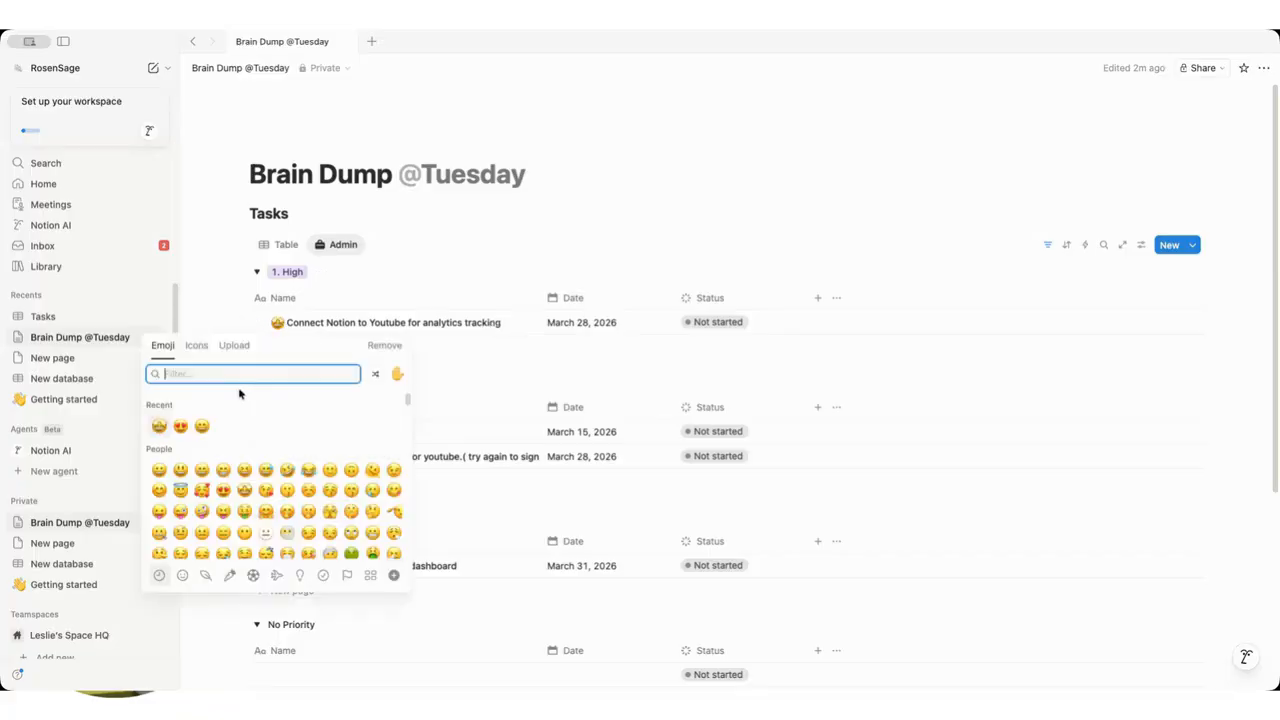
click(236, 346)
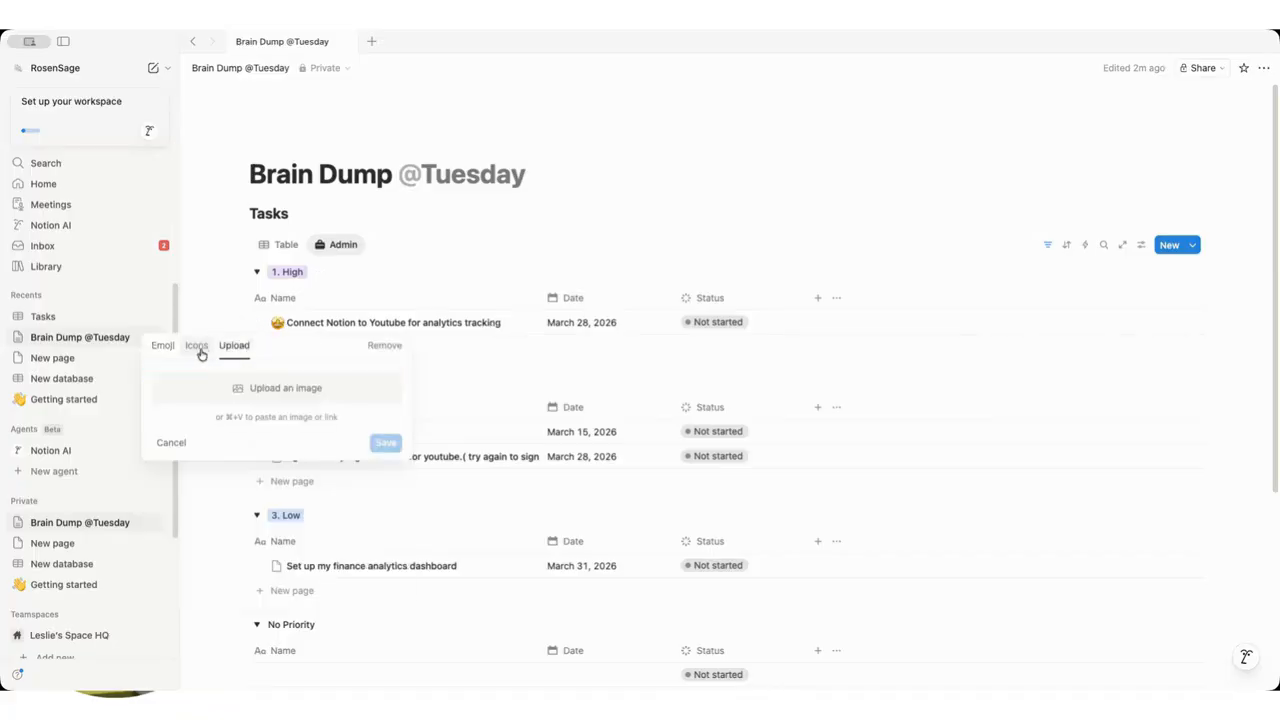
click(197, 346)
scroll(295, 493, down, 10)
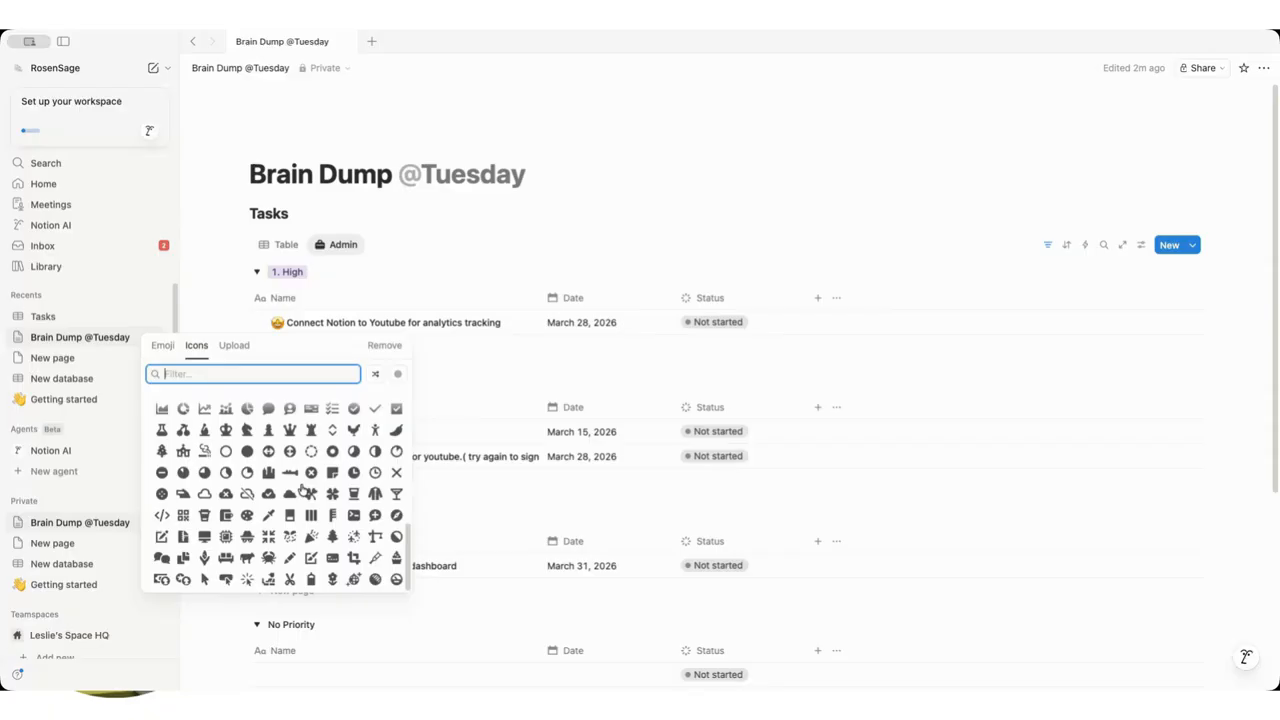
scroll(300, 493, down, 5)
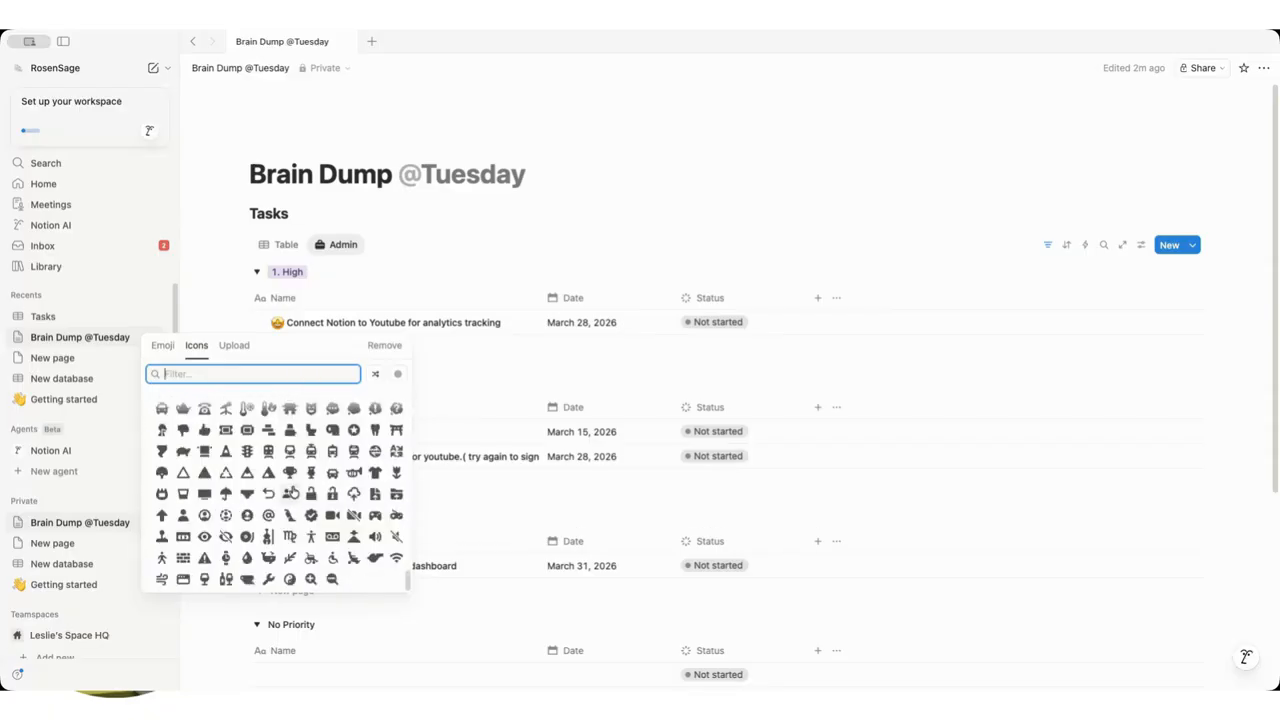
click(163, 346)
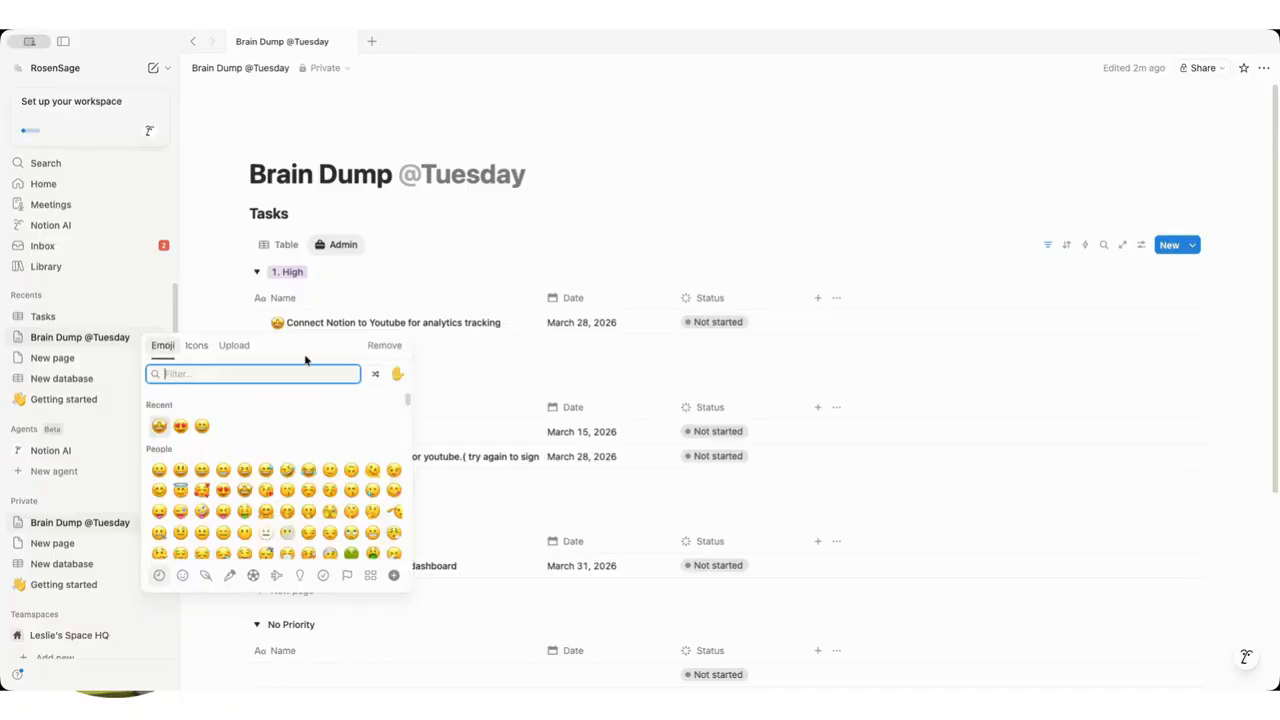
click(196, 345)
click(397, 373)
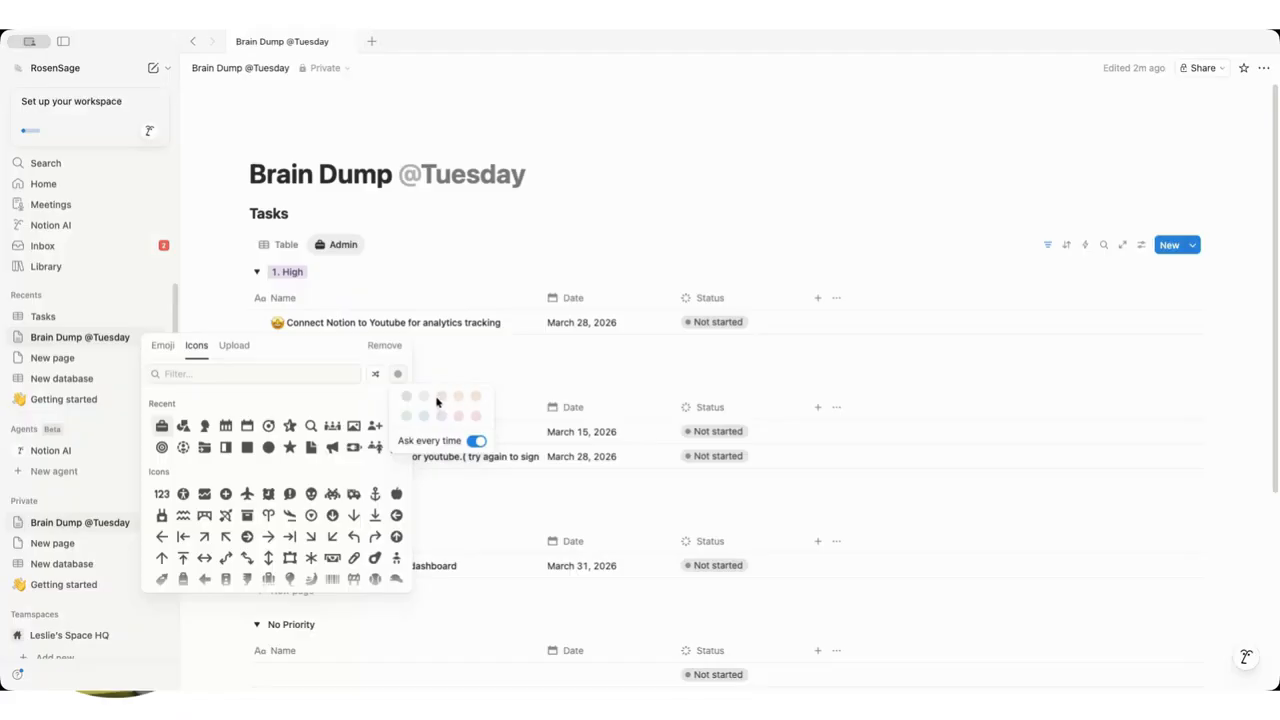
click(400, 374)
Set the icon of the "Connect Notion to Youtube for analytics tracking" task to the peeking-face emoji.
click(162, 345)
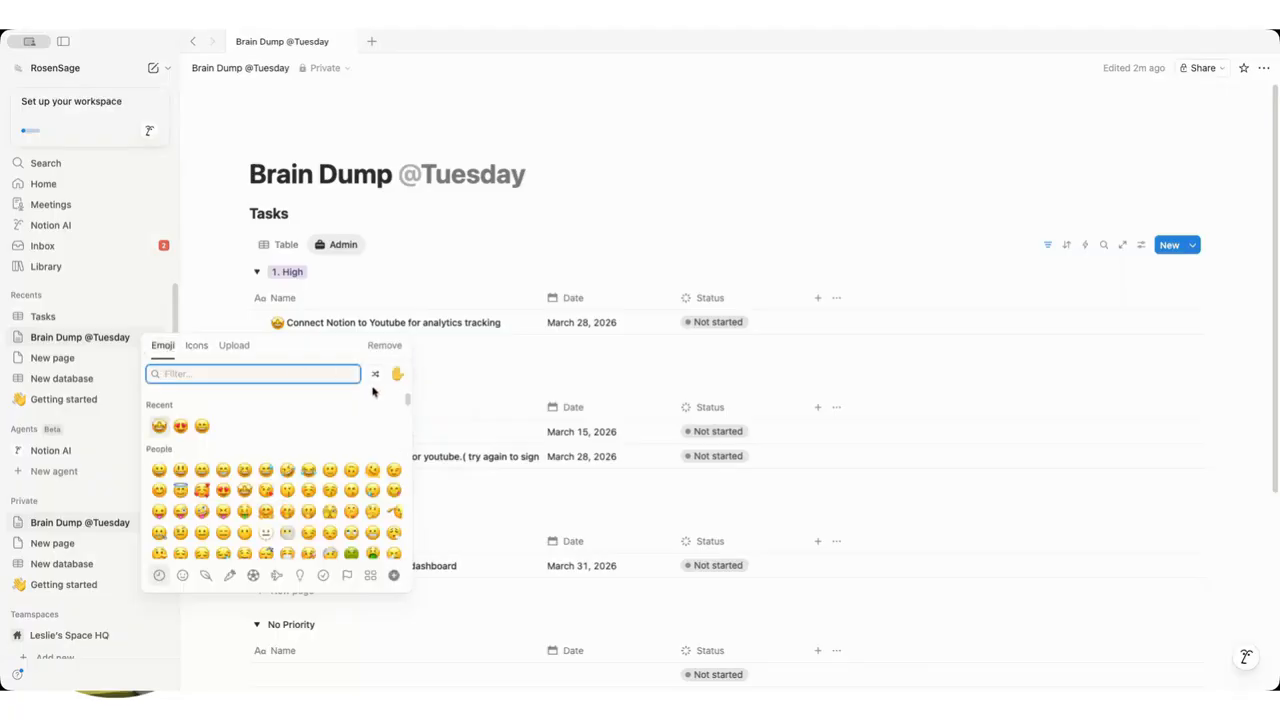
click(329, 512)
Set the symbol icon color to brown with Ask every time turned off, and browse the icons for the "Connect Notion to Youtube" task.
click(279, 327)
click(196, 345)
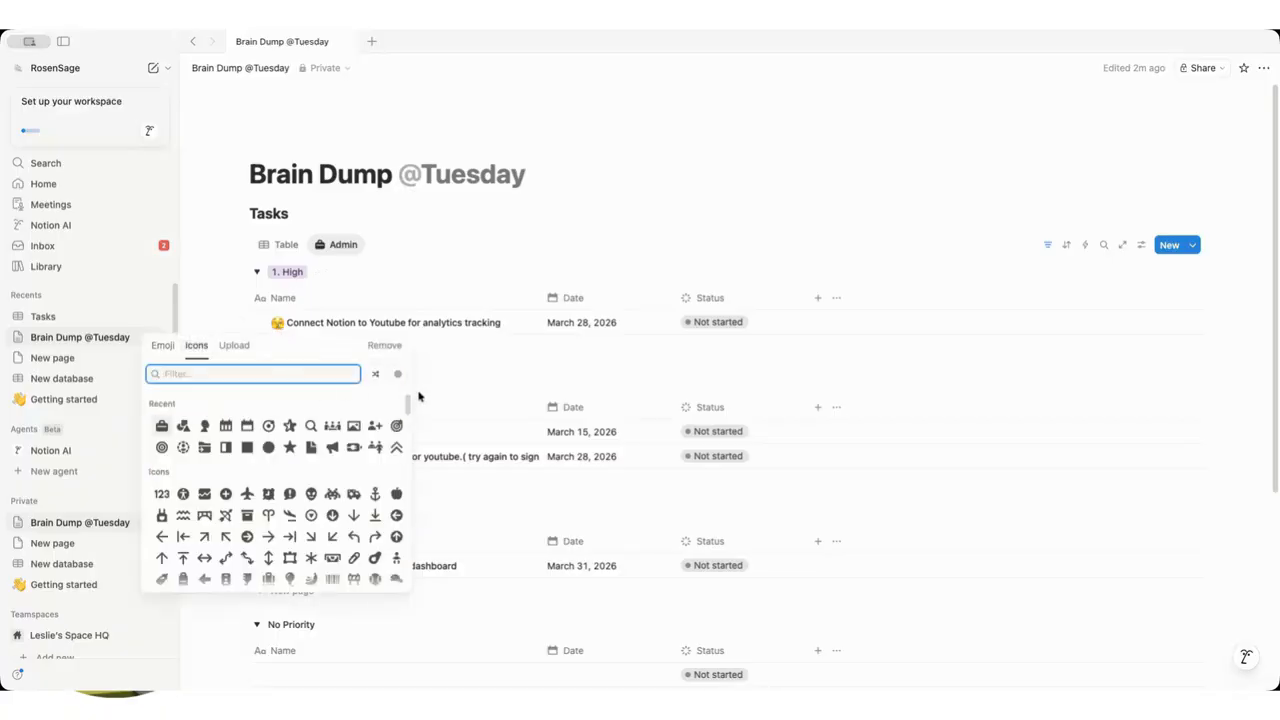
click(398, 375)
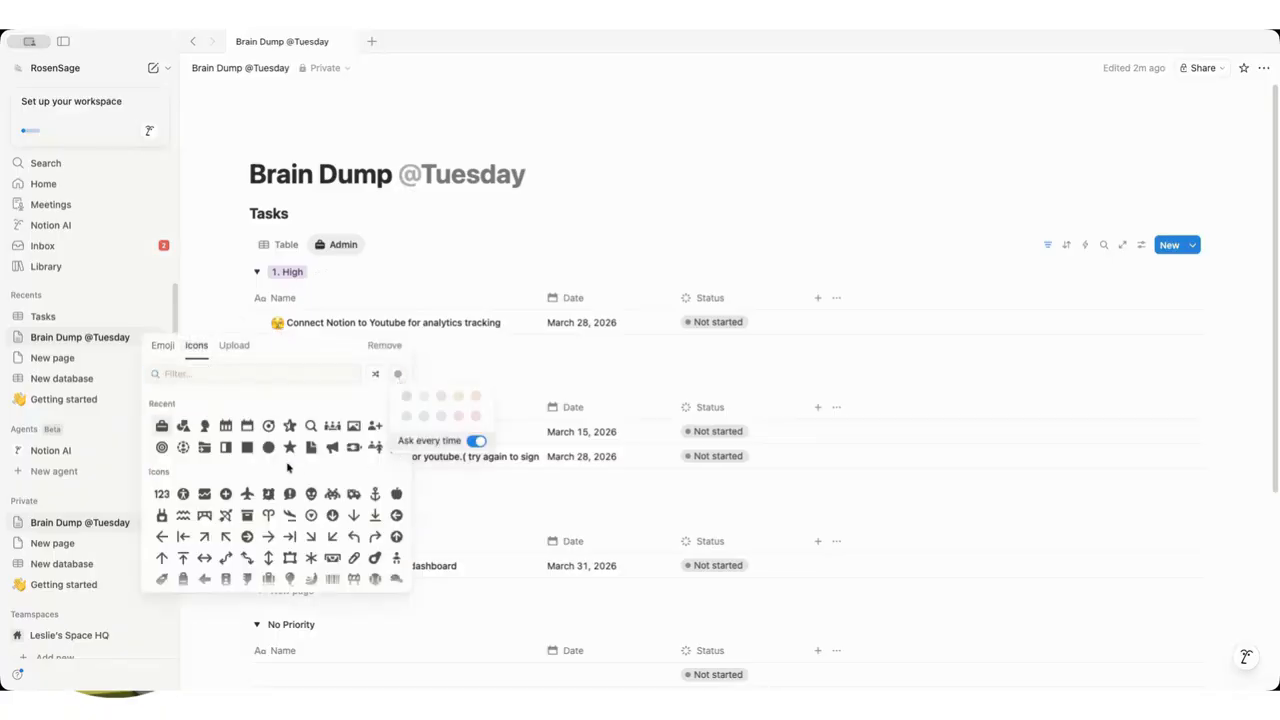
click(471, 443)
click(473, 445)
click(471, 444)
click(441, 397)
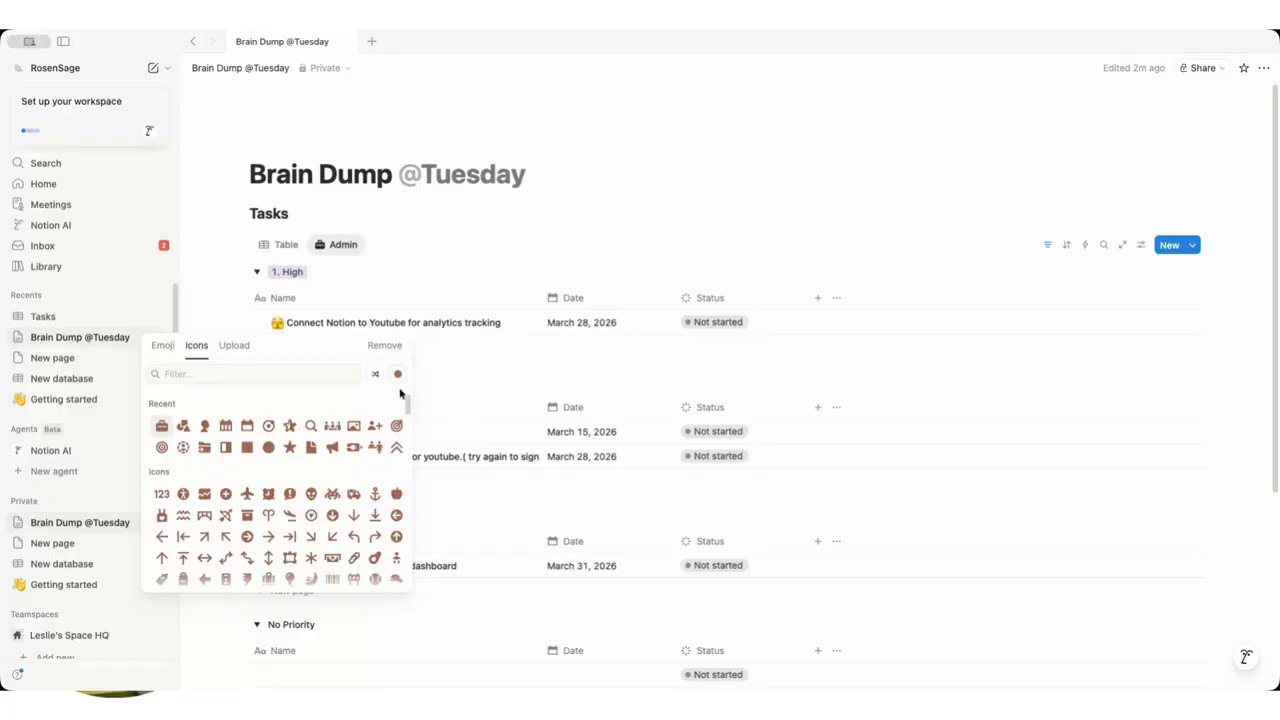
scroll(397, 428, down, 3)
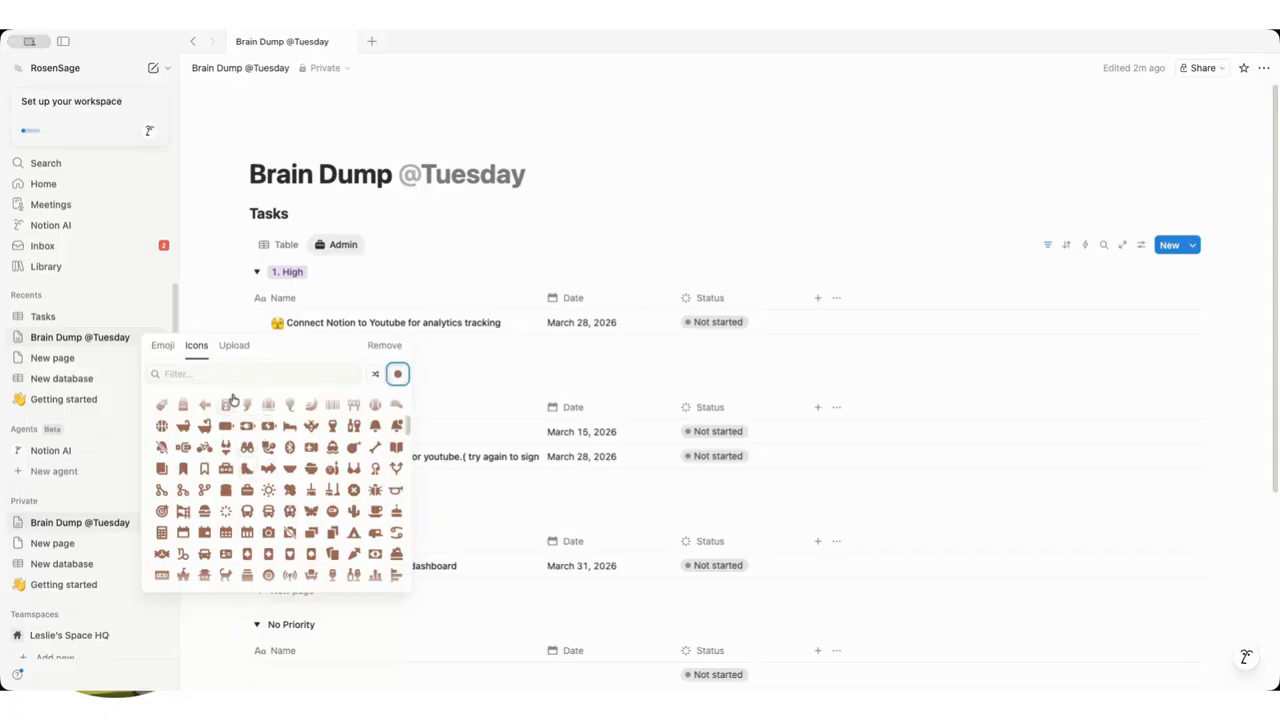
Find a chart icon and set the rising line chart as the icon of the "Connect Notion to Youtube for analytics tracking" task.
click(241, 376)
text(ch)
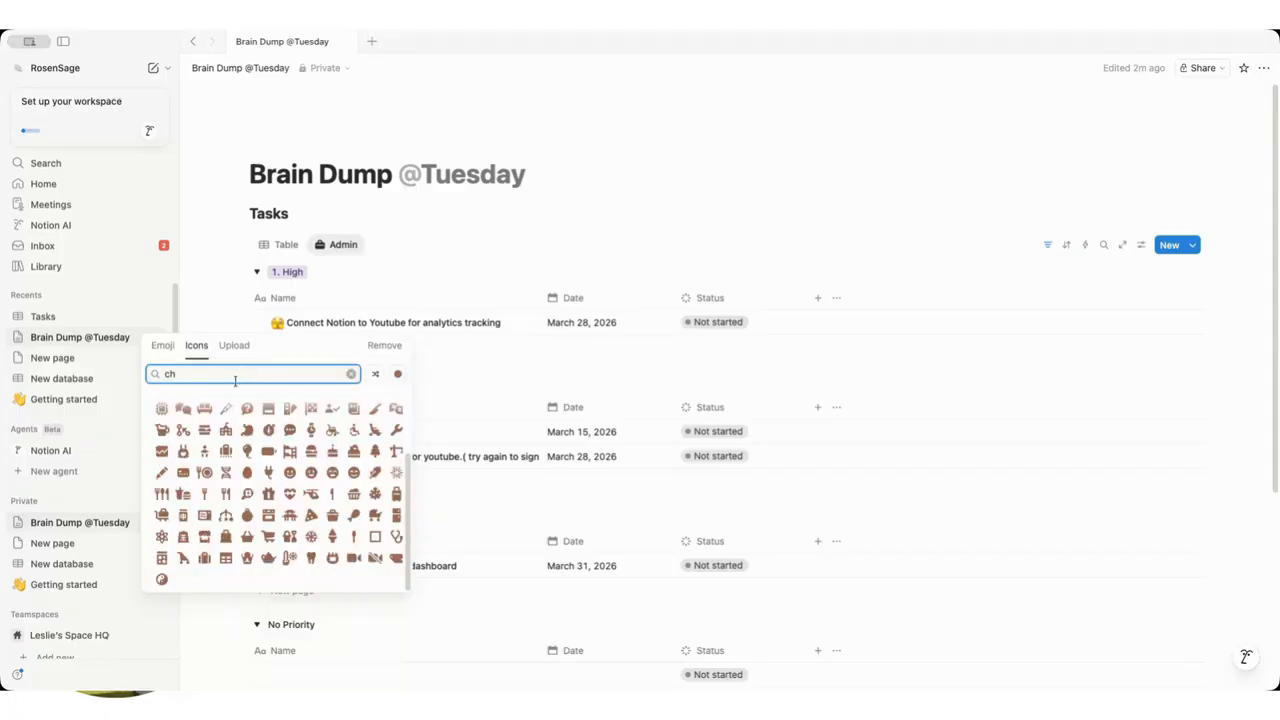
text(ar)
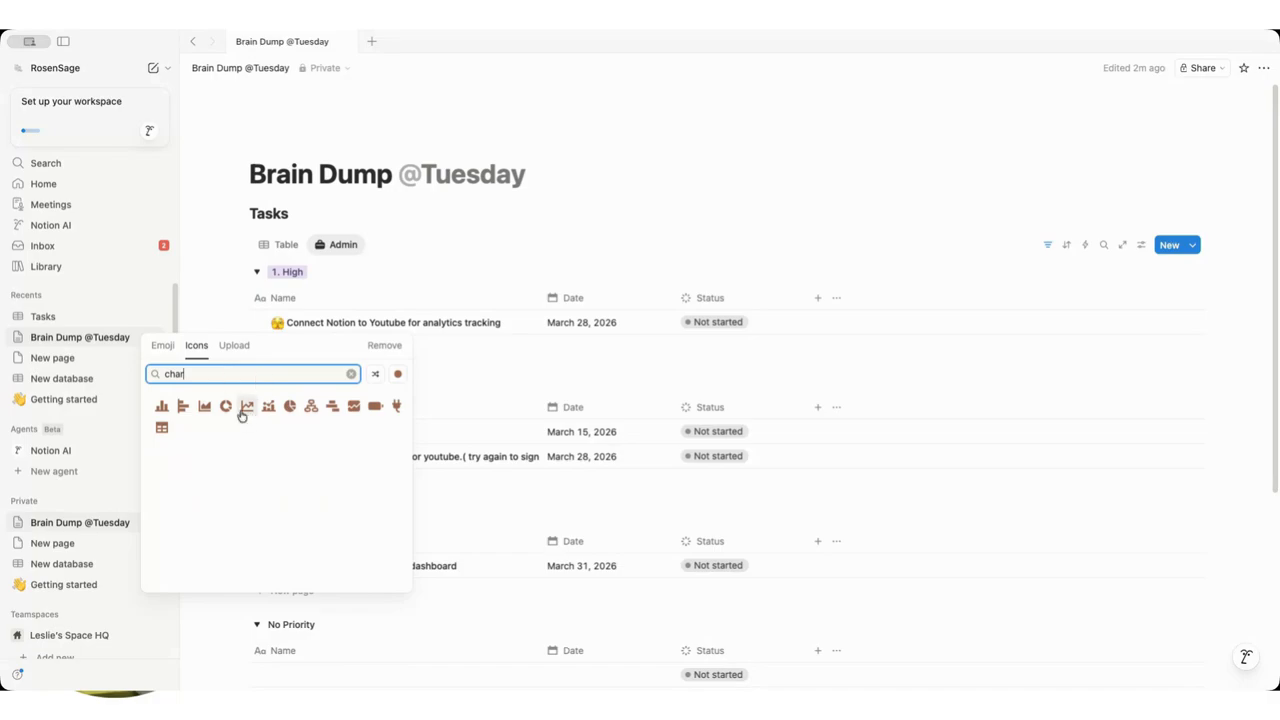
click(246, 406)
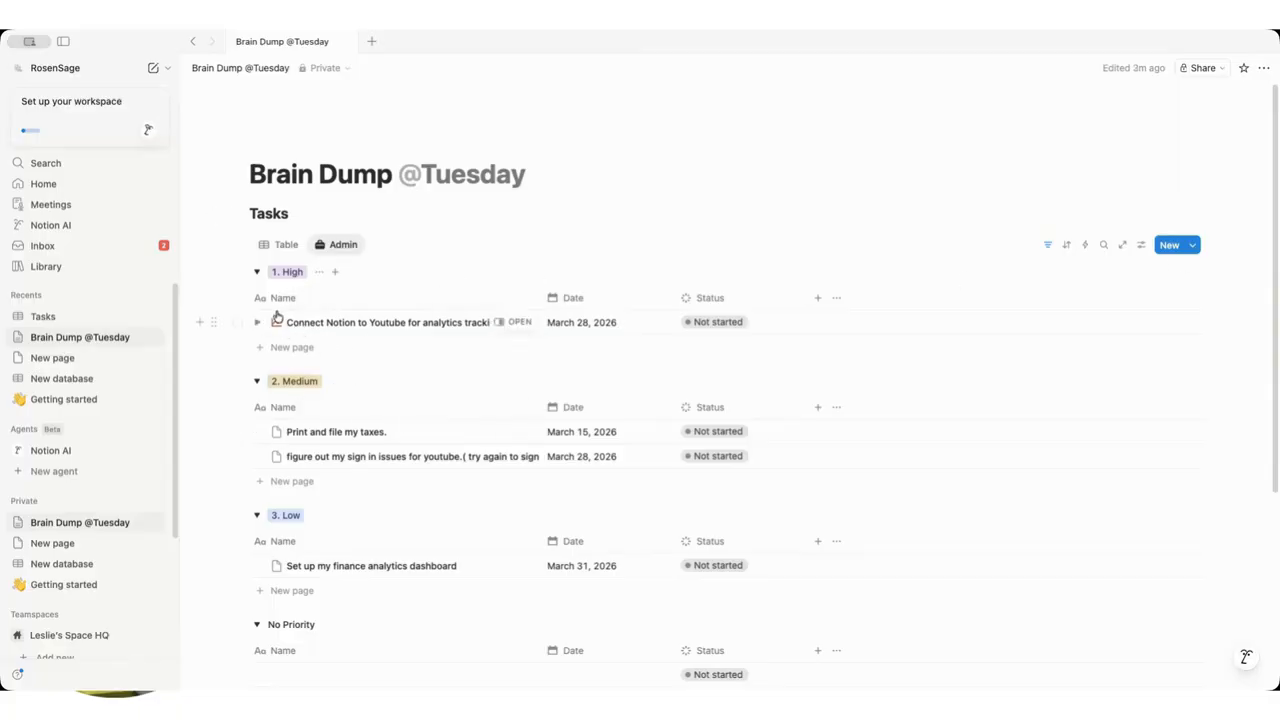
View the "Connect Notion to Youtube for analytics tracking" task as a side peek and a full page, and return to the Brain Dump page.
click(1193, 245)
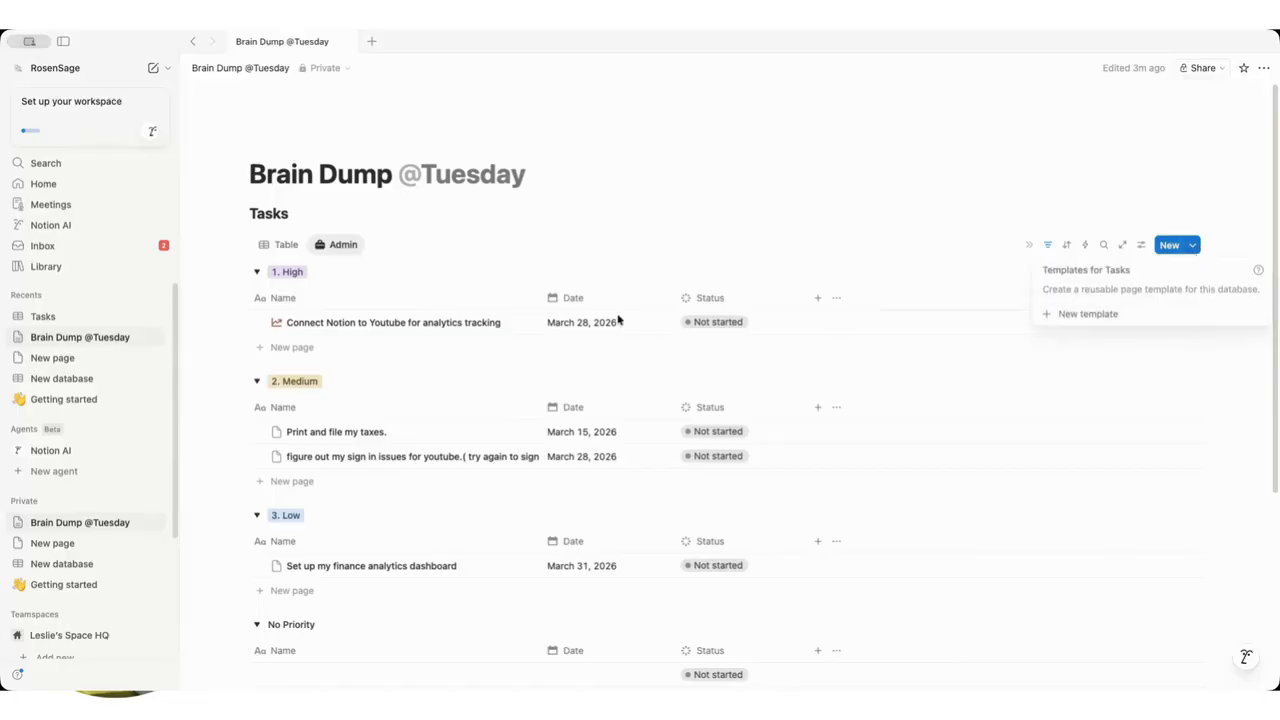
click(547, 337)
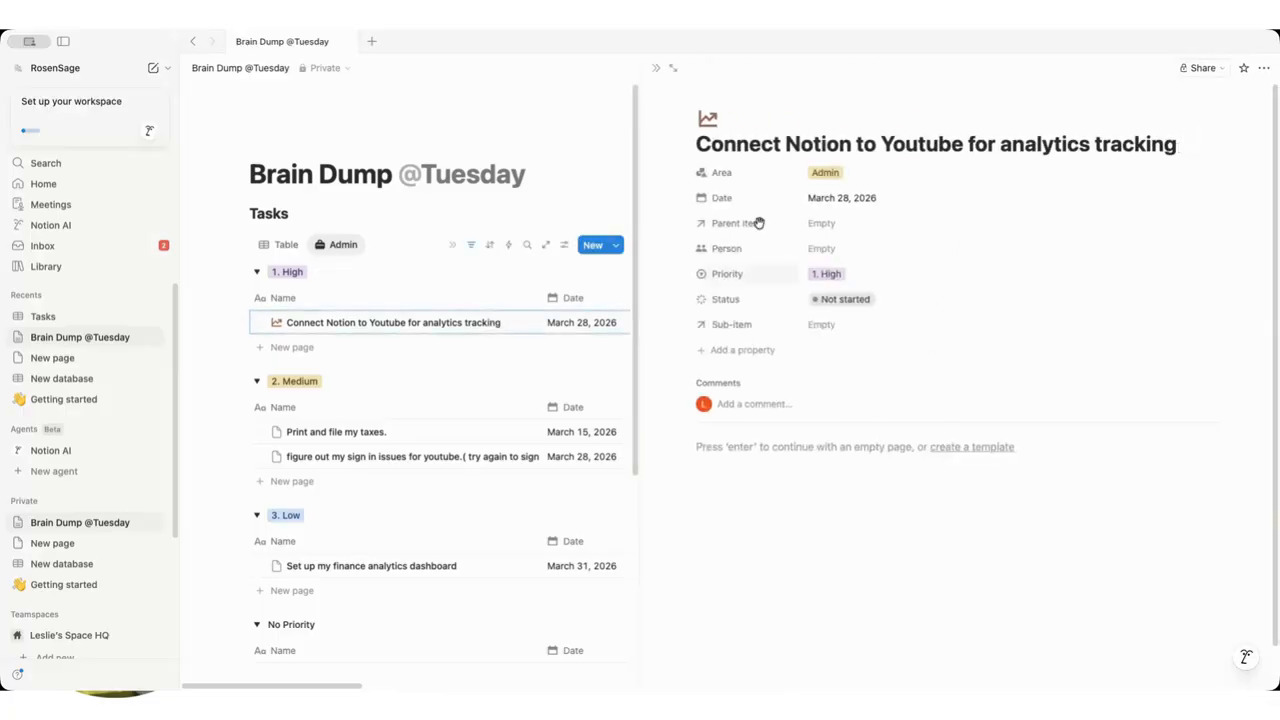
click(676, 72)
key(super+bracketleft)
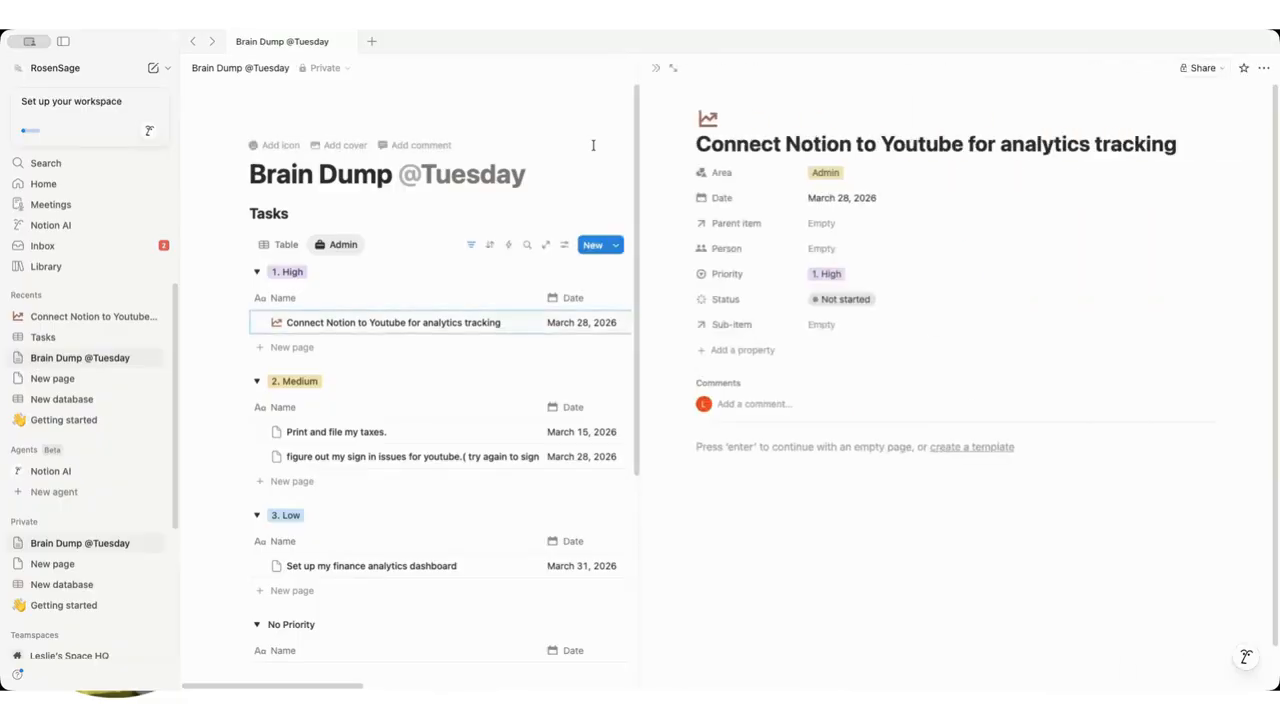
click(593, 145)
Create a new page template for the Tasks database and title it "Analytics".
click(1195, 246)
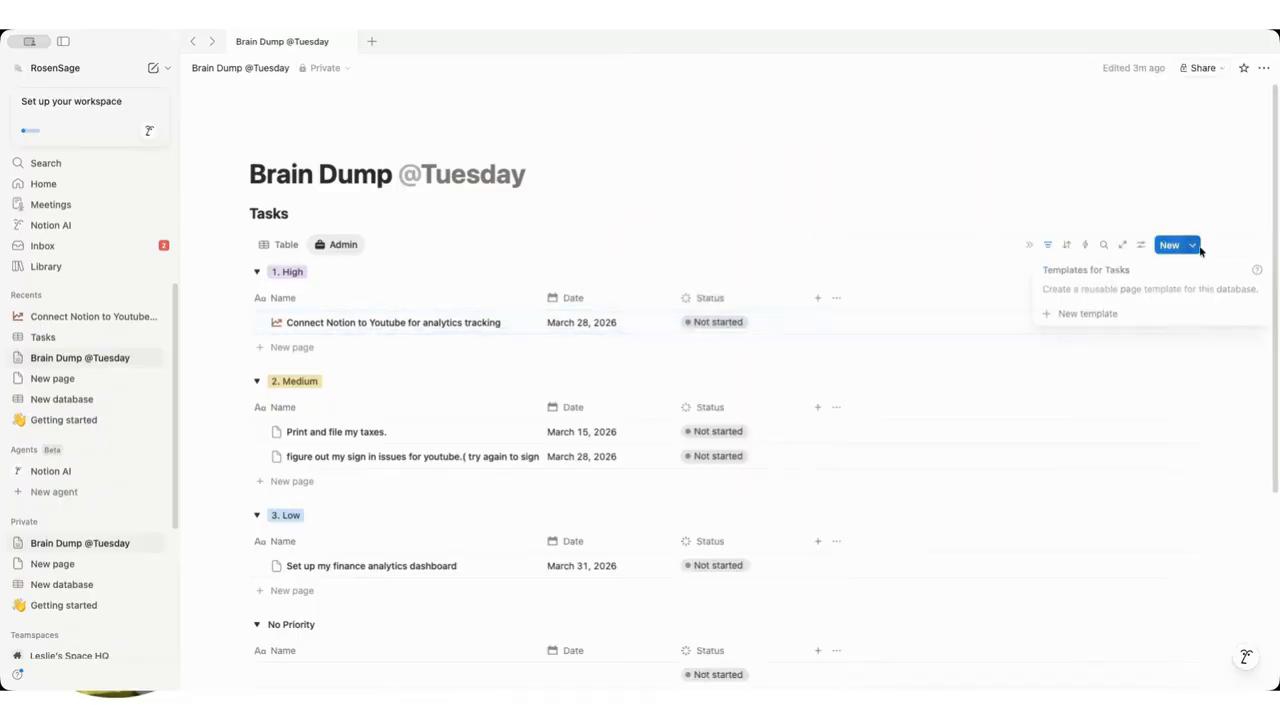
click(1207, 318)
click(542, 516)
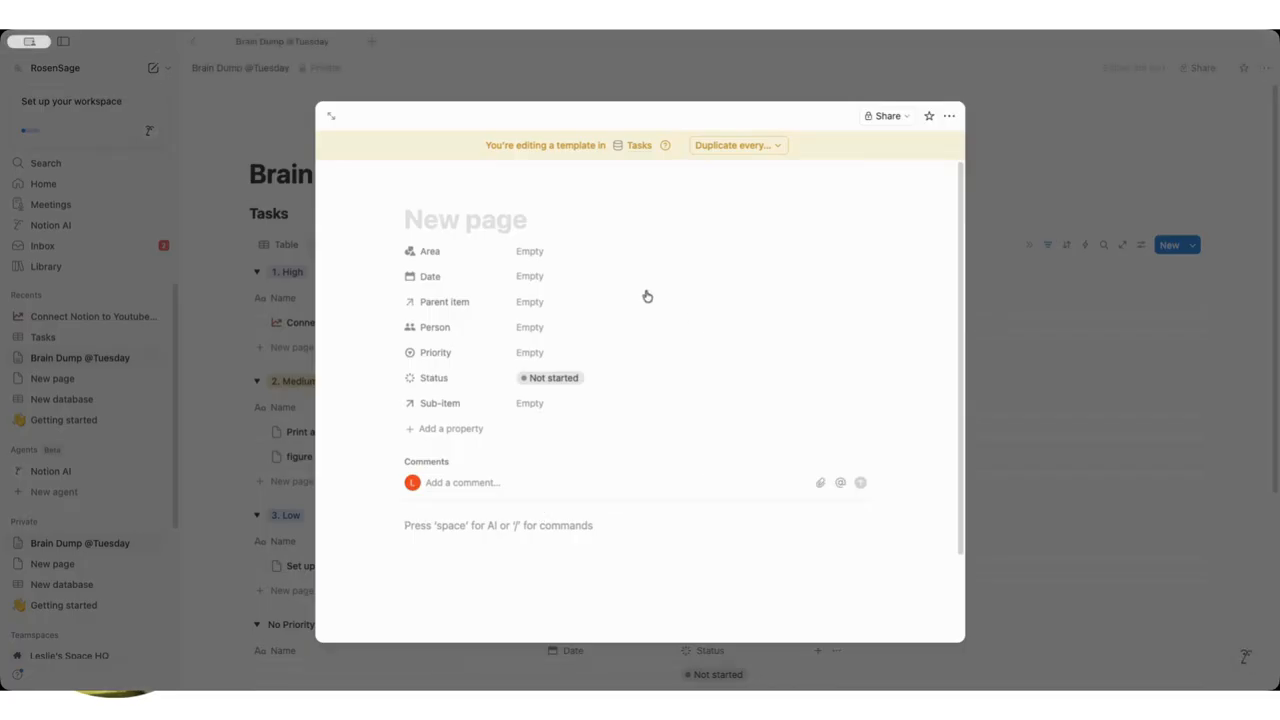
click(557, 222)
text(Anal)
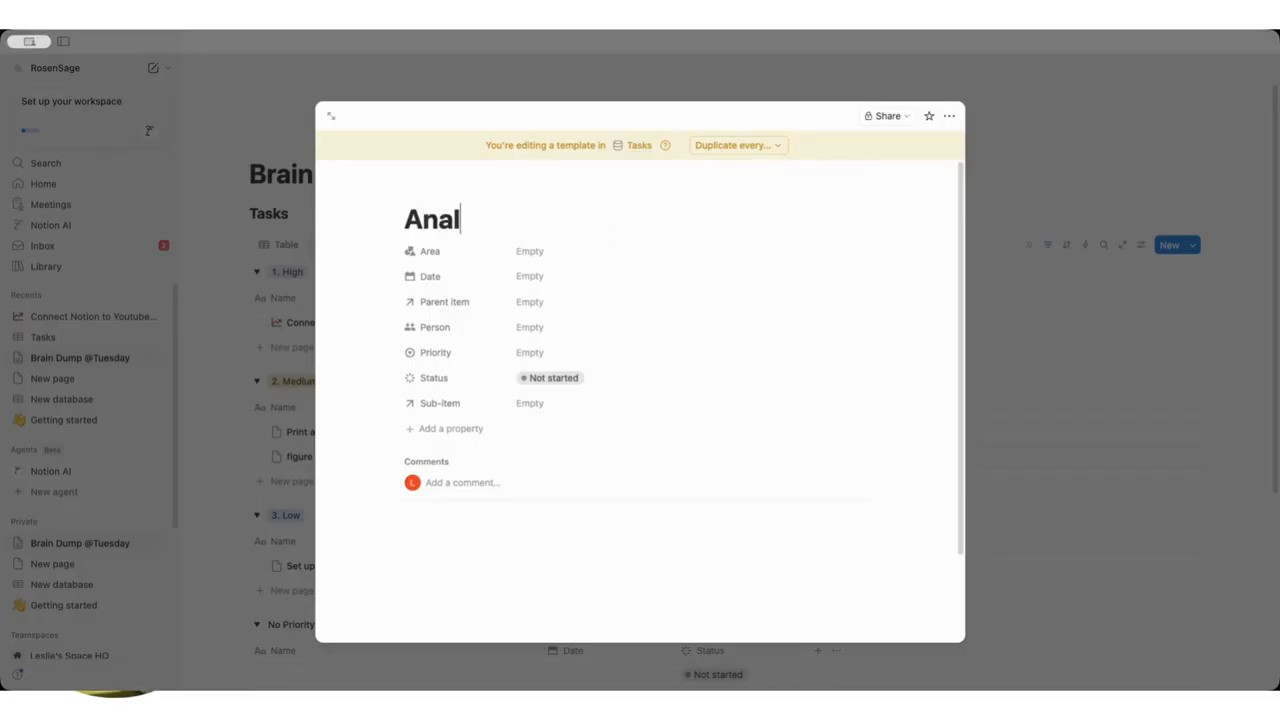
text(ytics)
key(Return)
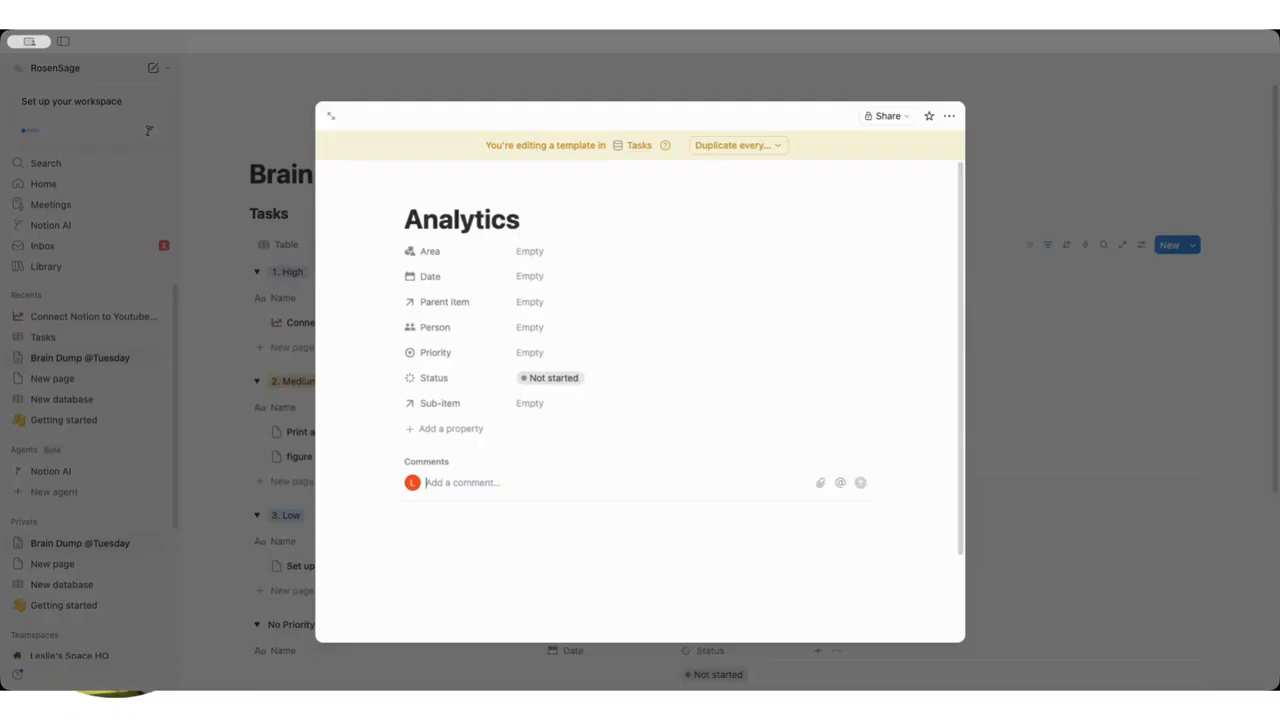
Add a Heading 2 block reading "Findings" to the template body.
click(606, 541)
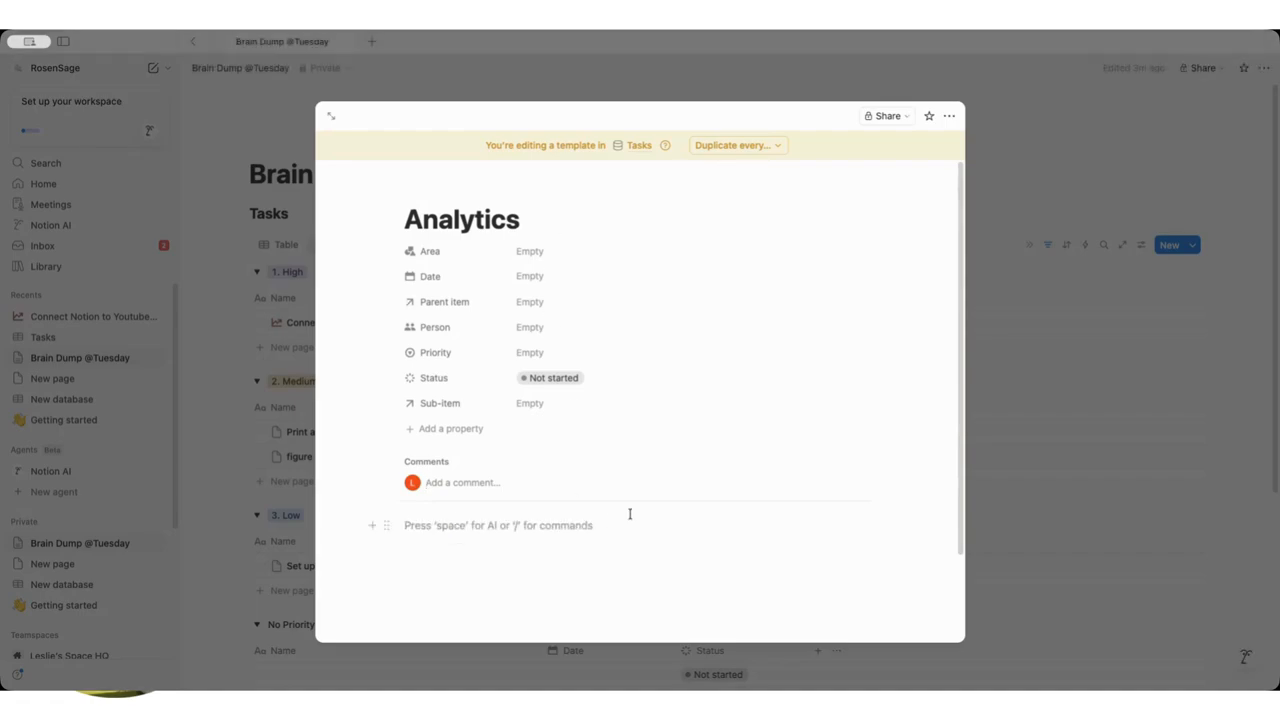
text(/)
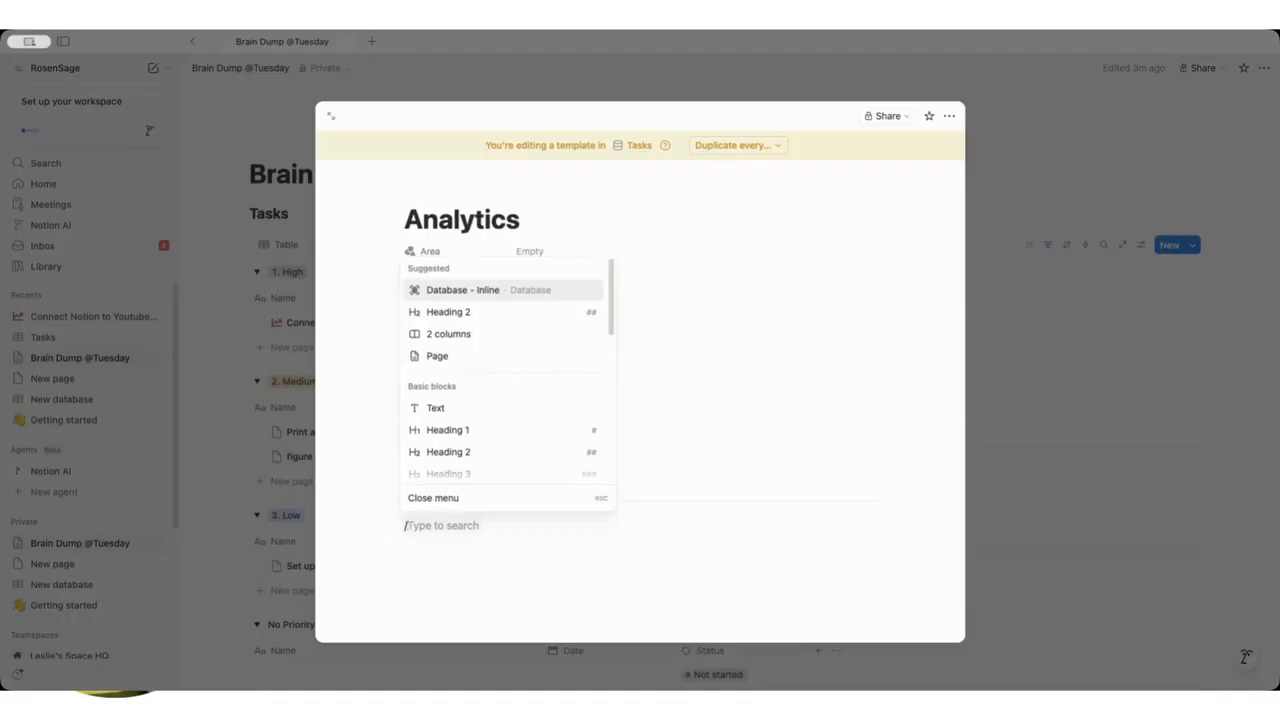
key(Down)
key(Return)
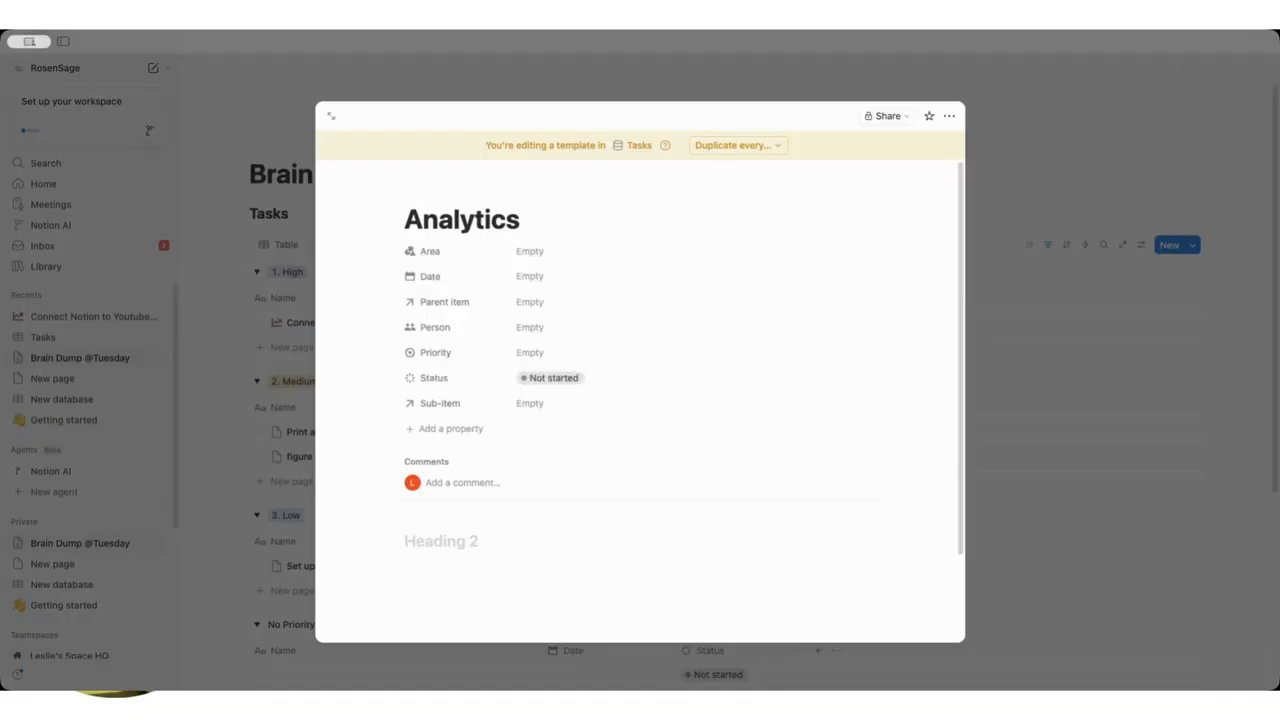
text(Findi)
key(BackSpace)
key(BackSpace)
text(dings)
Duplicate the heading block twice and rename the copies "Method" and "Sources".
key(super+d)
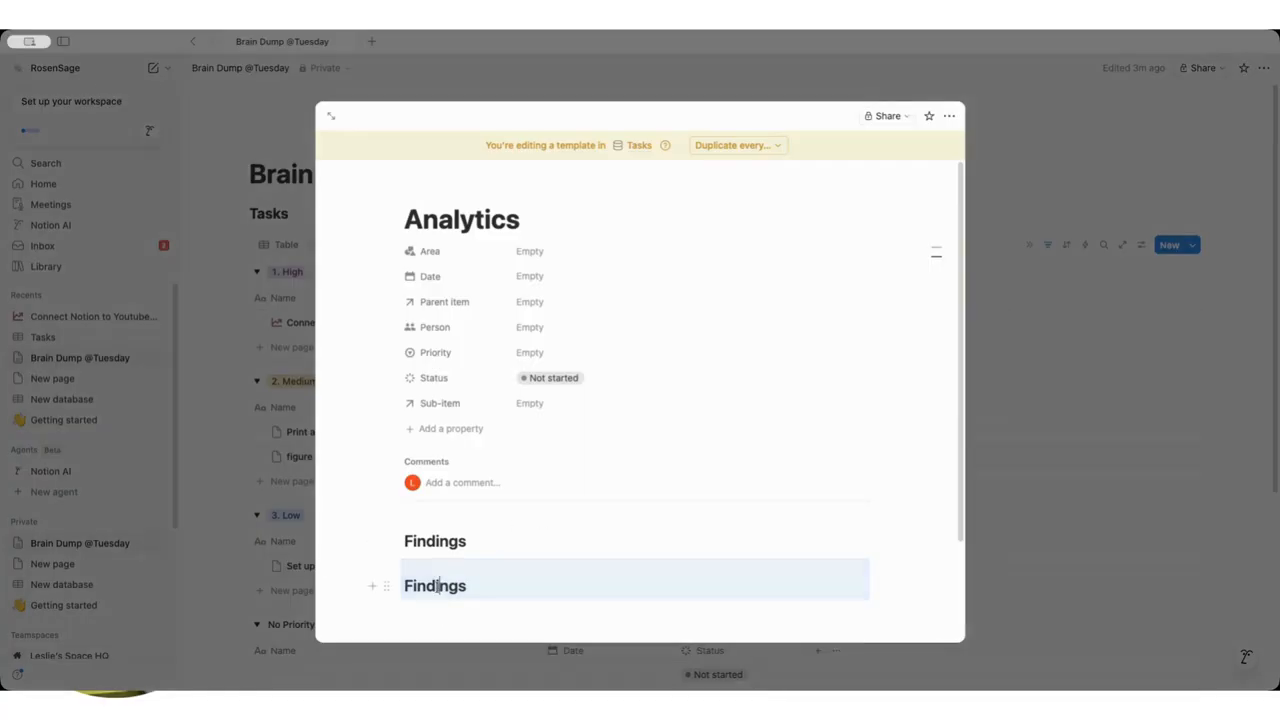
double_click(437, 587)
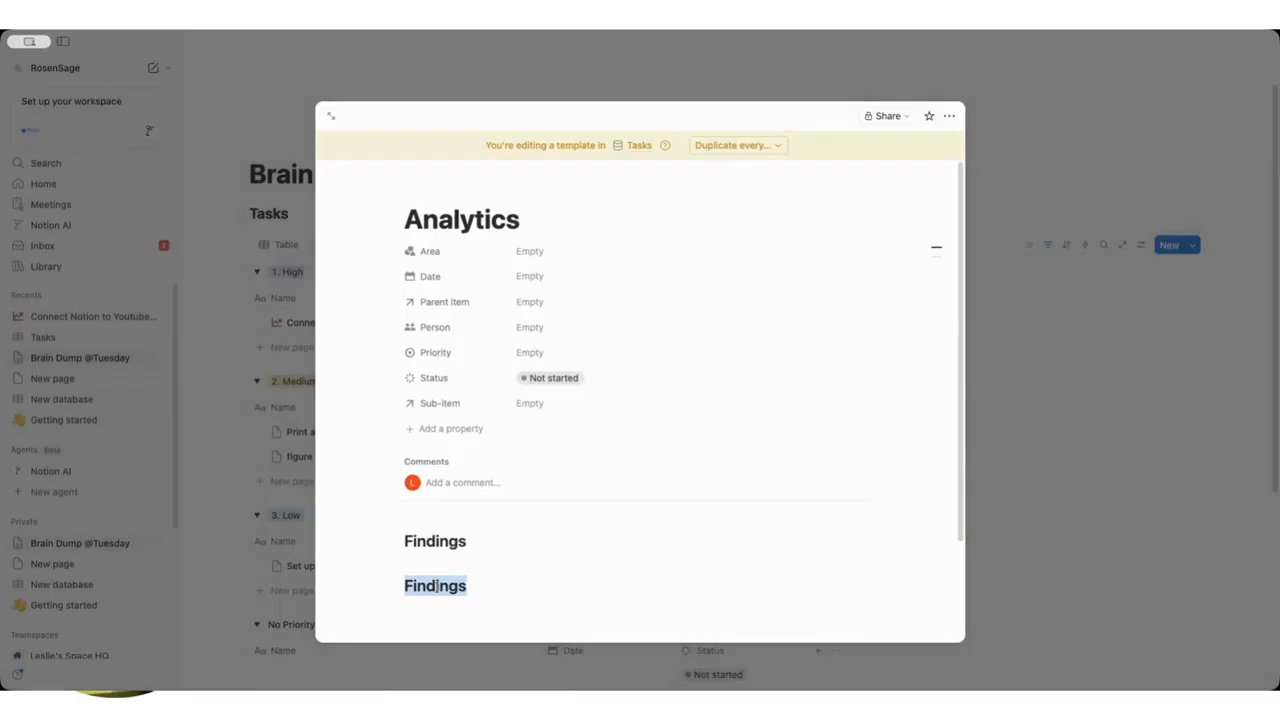
text(Method)
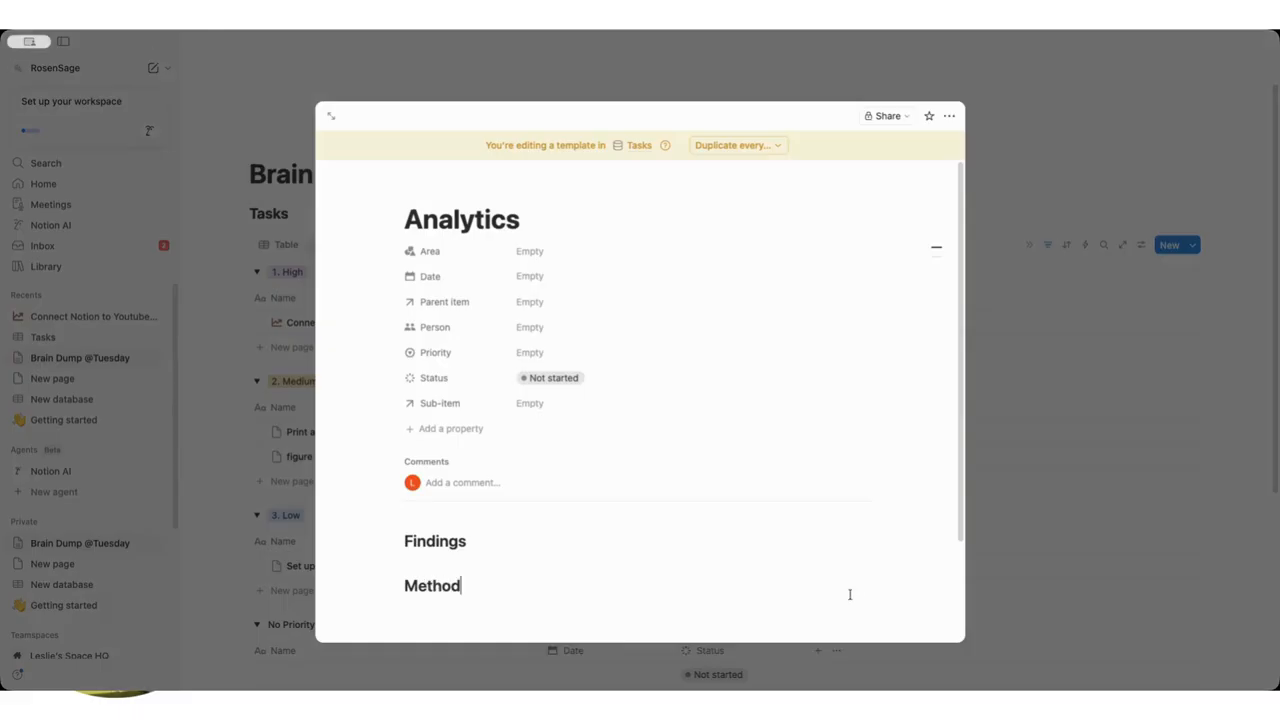
key(super+d)
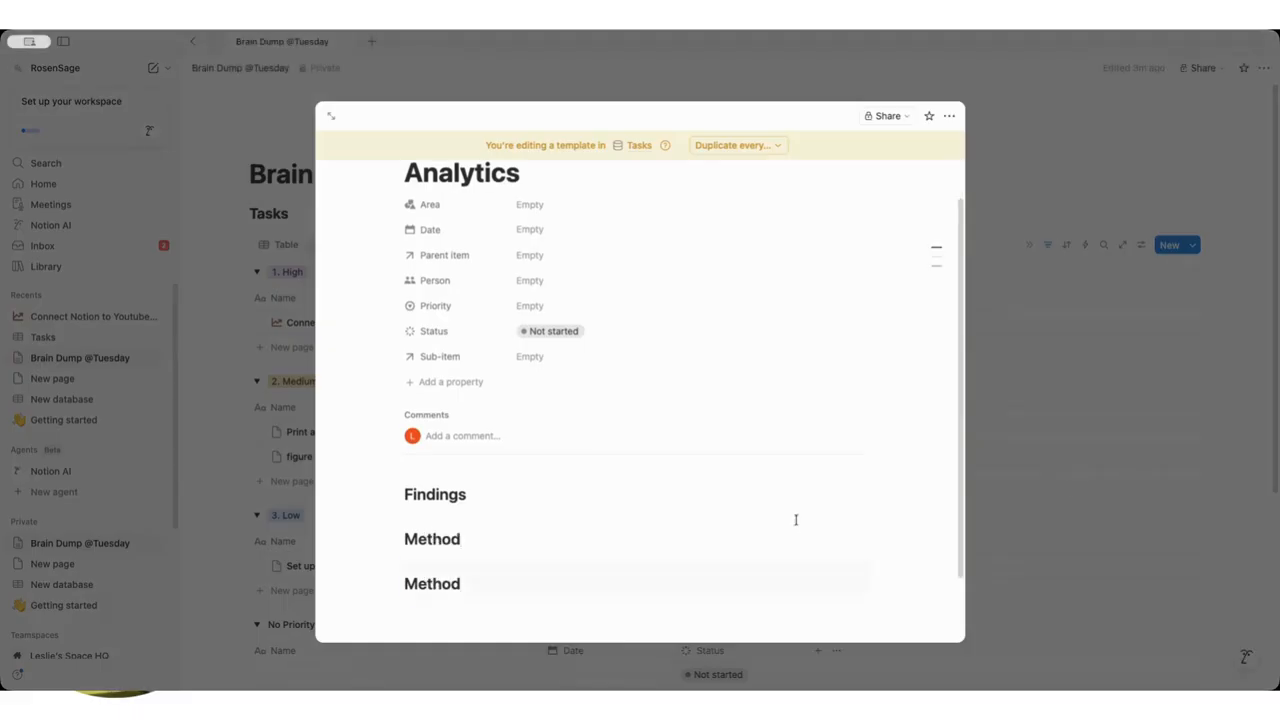
double_click(450, 582)
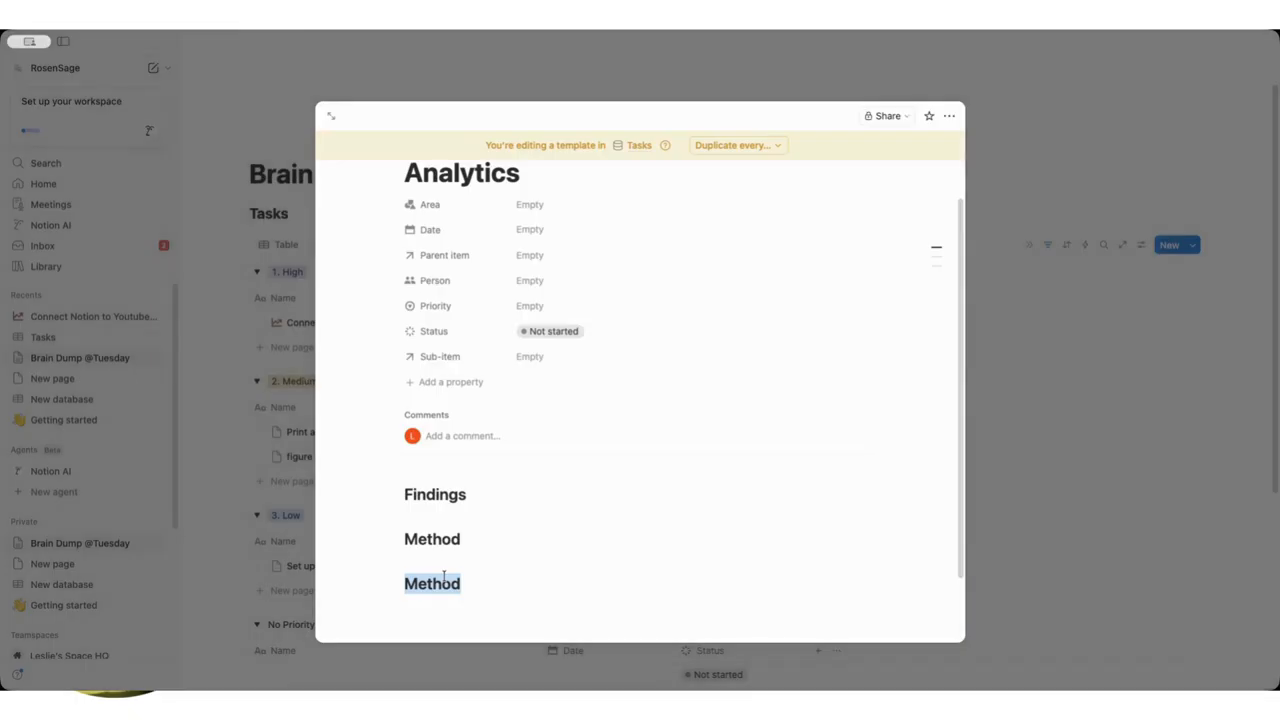
text(Sources)
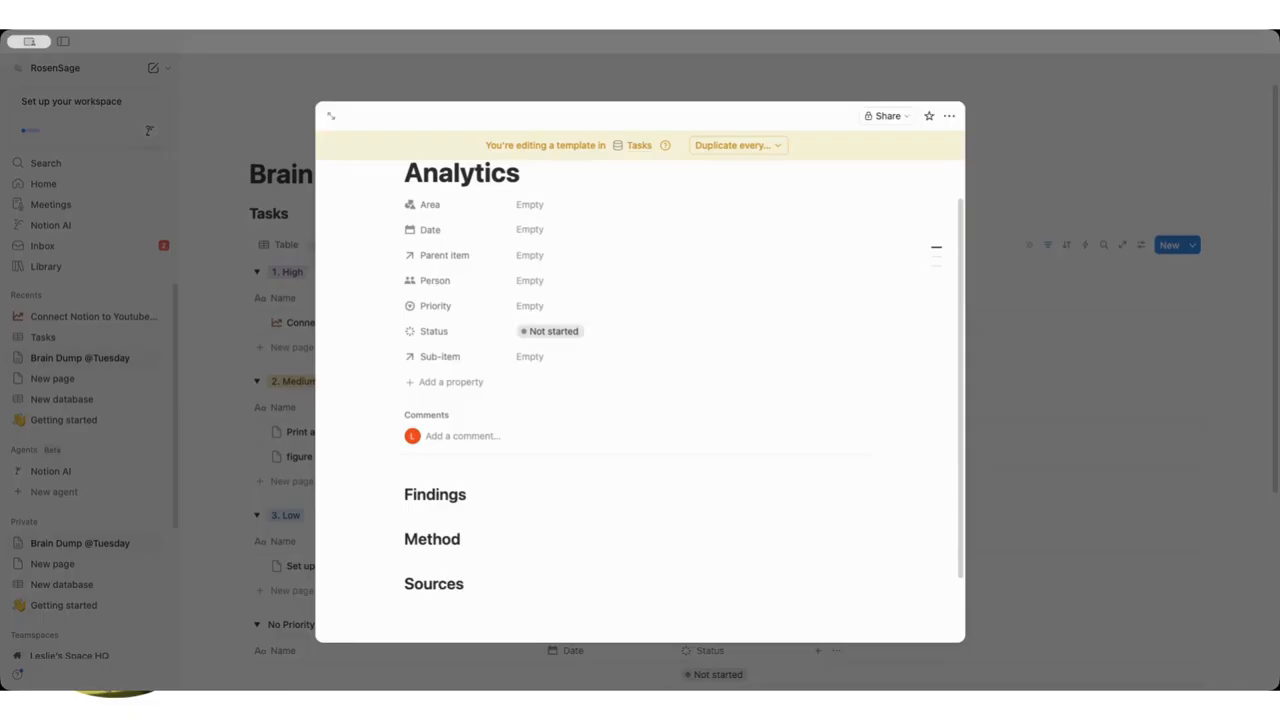
Try to insert a file block on a new line below the Sources heading.
key(Return)
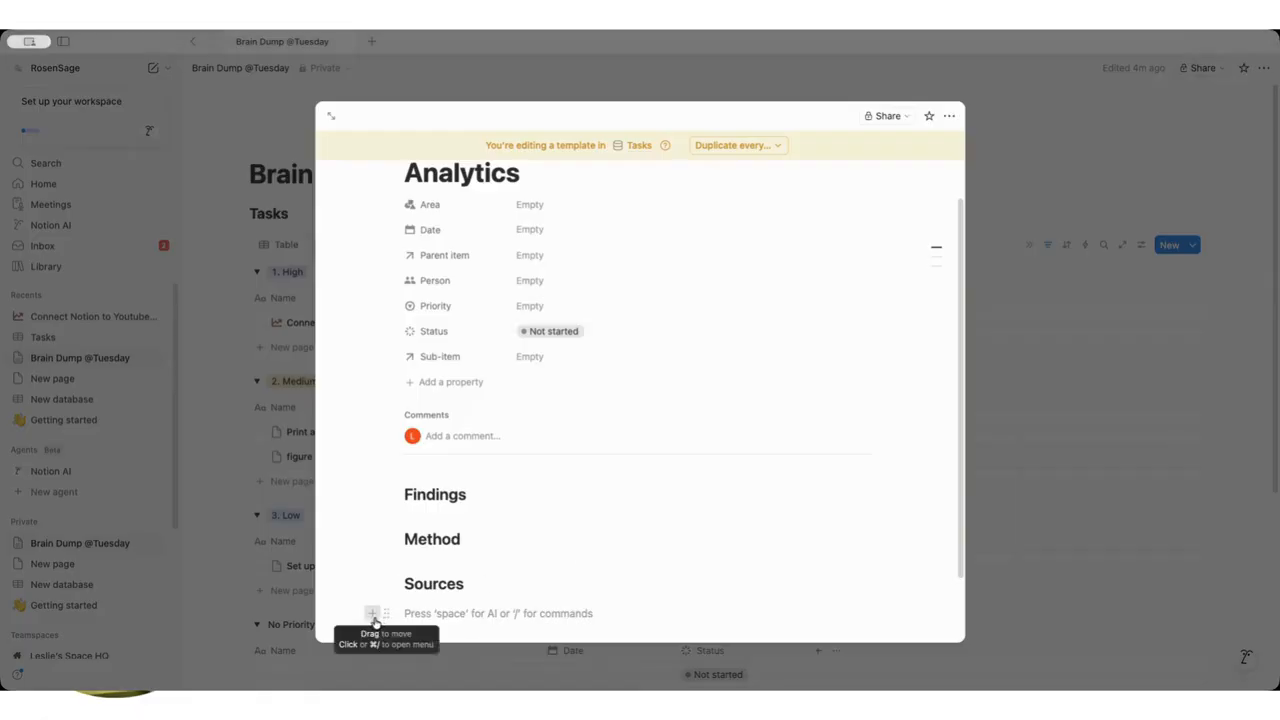
click(372, 612)
text(fil)
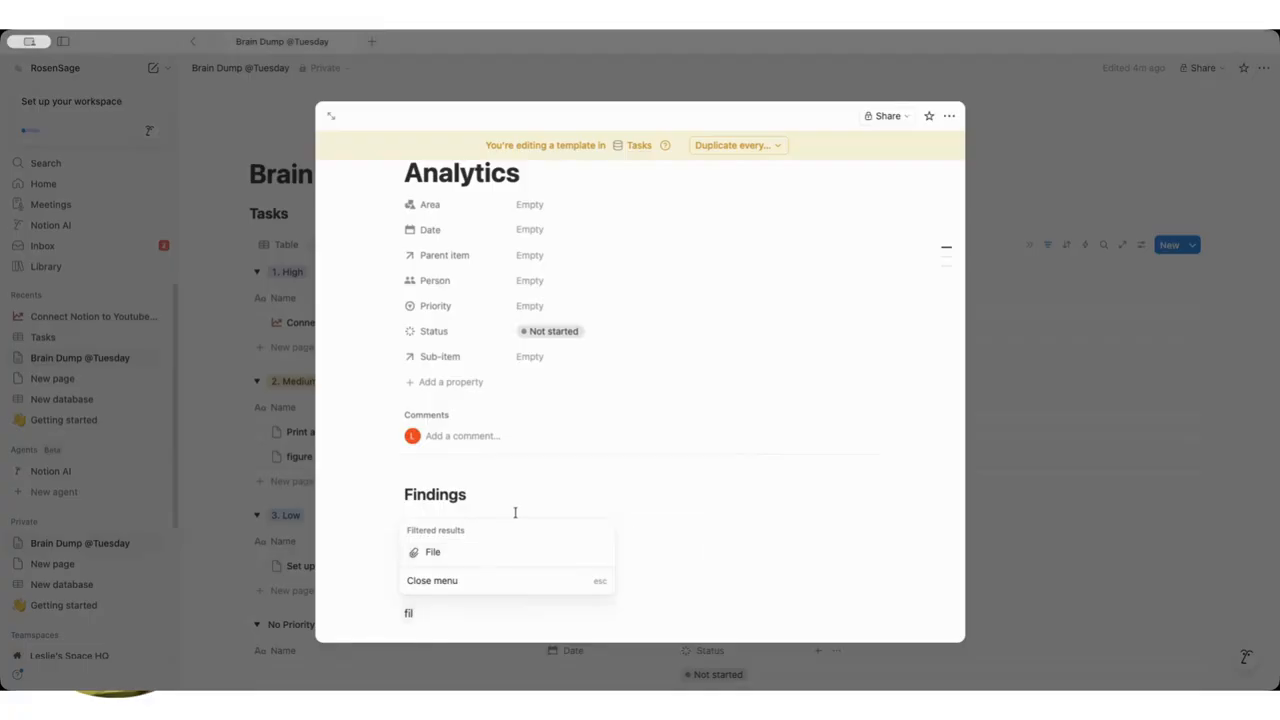
Add an empty text line below the Method heading and another below the Findings heading.
drag(515, 513, 494, 544)
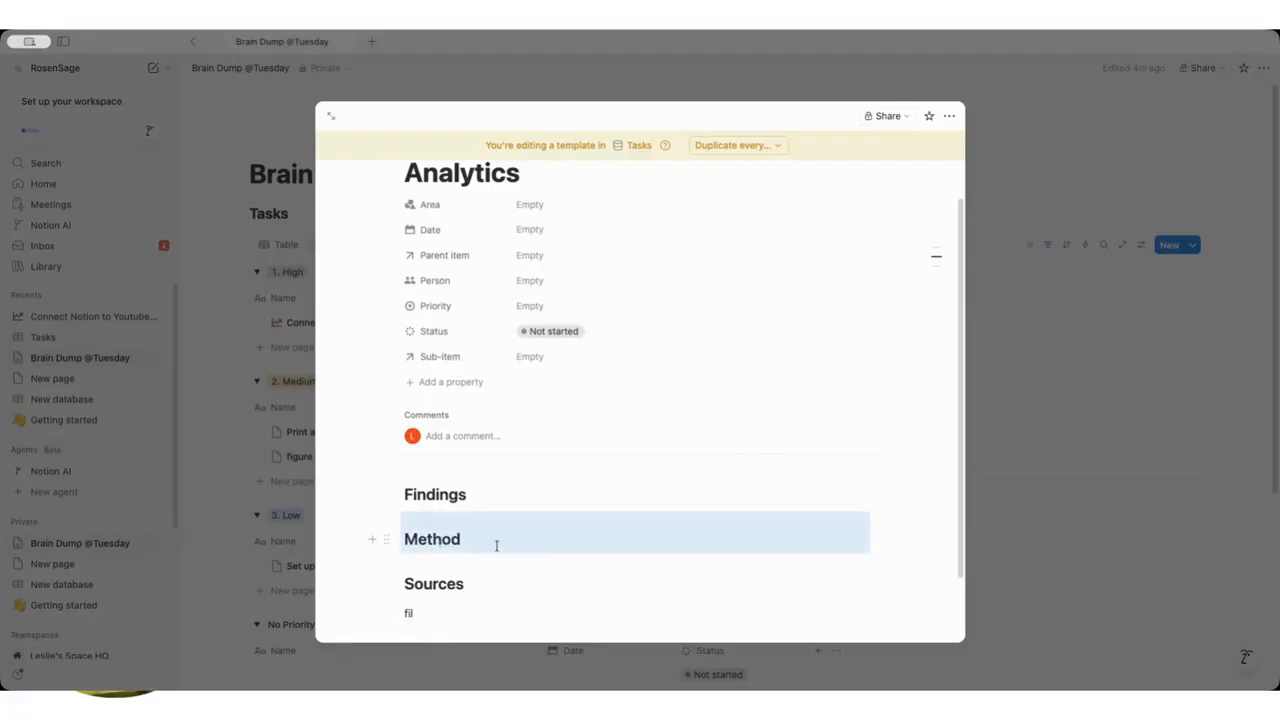
click(505, 545)
key(Return)
key(space)
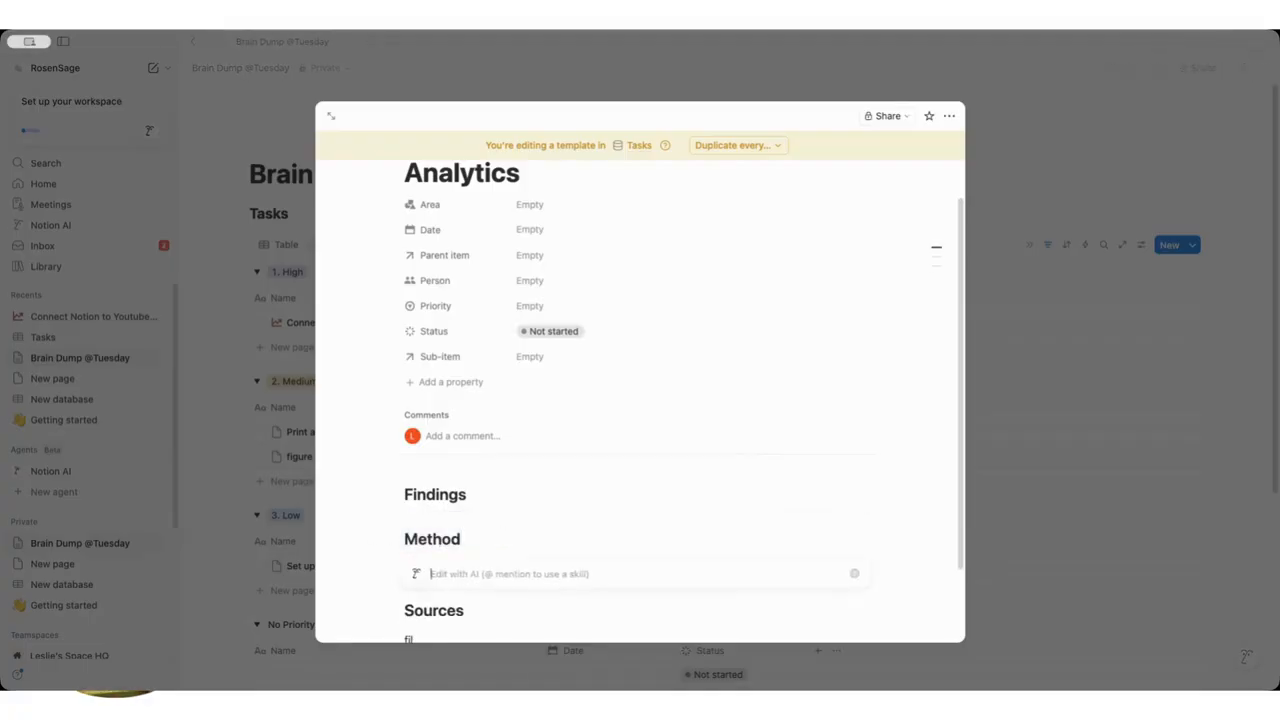
click(589, 515)
click(491, 507)
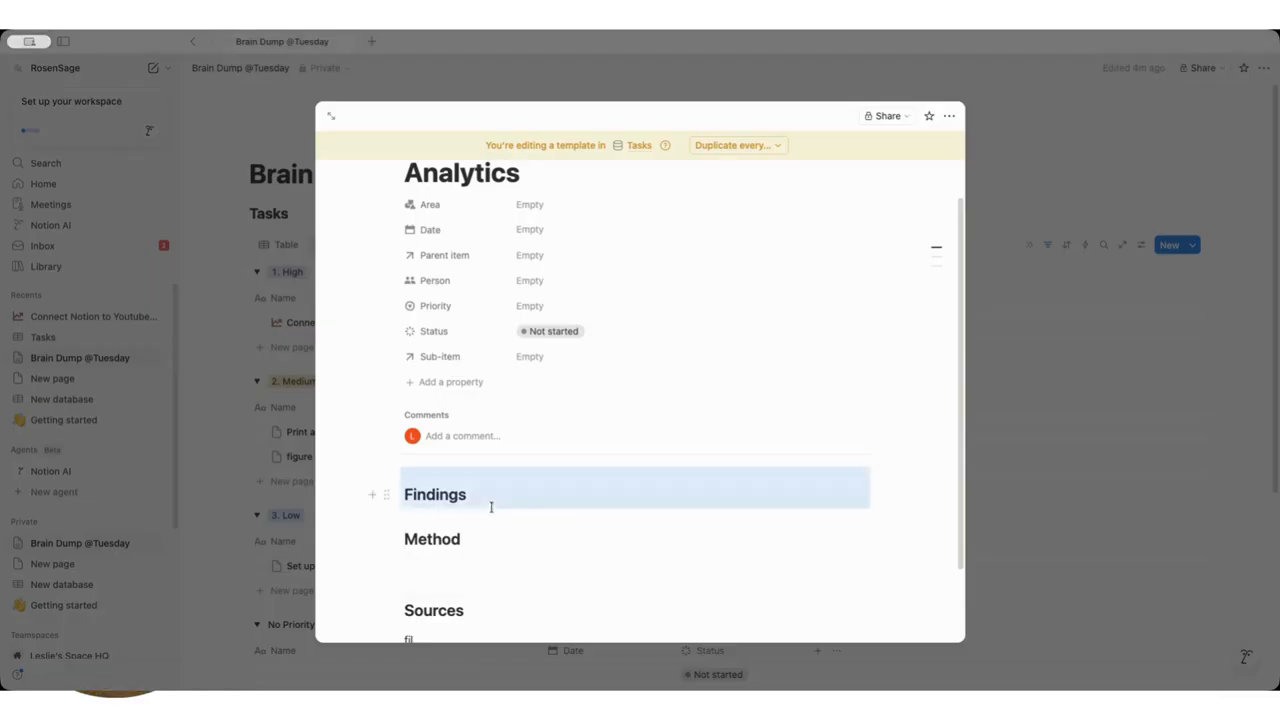
click(496, 493)
key(Return)
Replace the stray "fil" text under the Sources heading with an empty file upload block.
scroll(484, 576, down, 2)
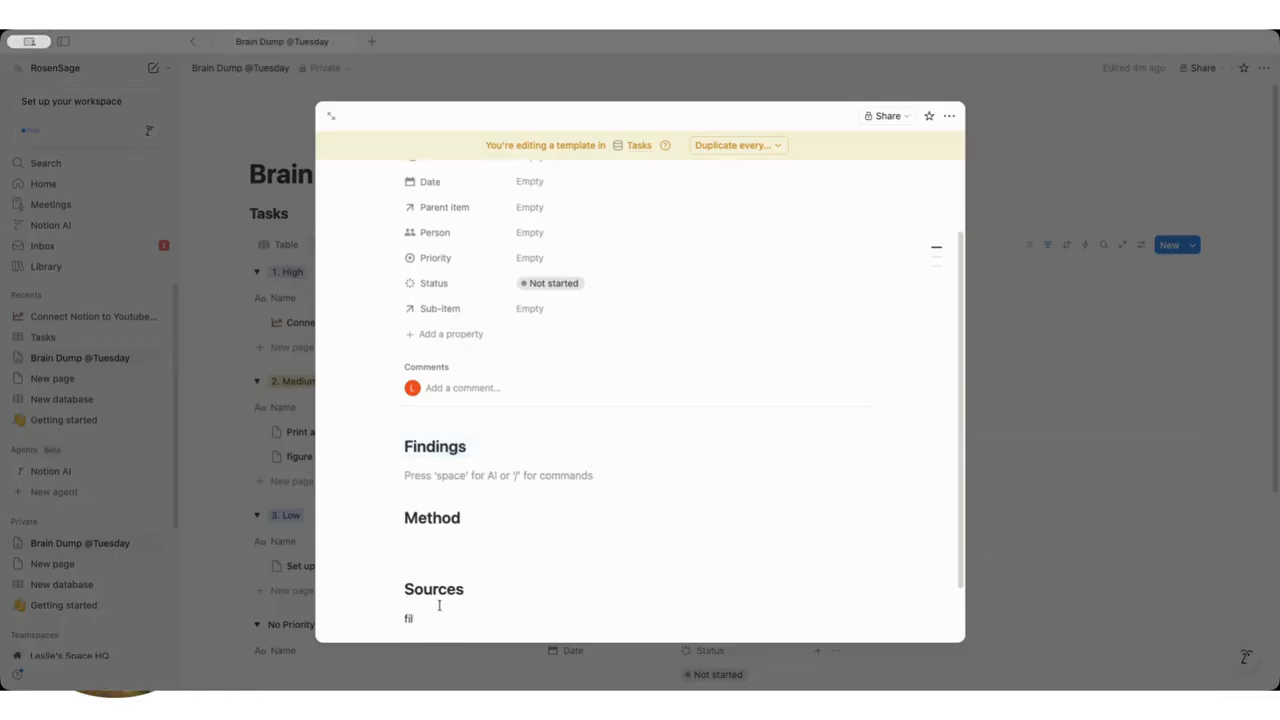
click(441, 597)
click(442, 584)
key(BackSpace)
key(BackSpace)
key(BackSpace)
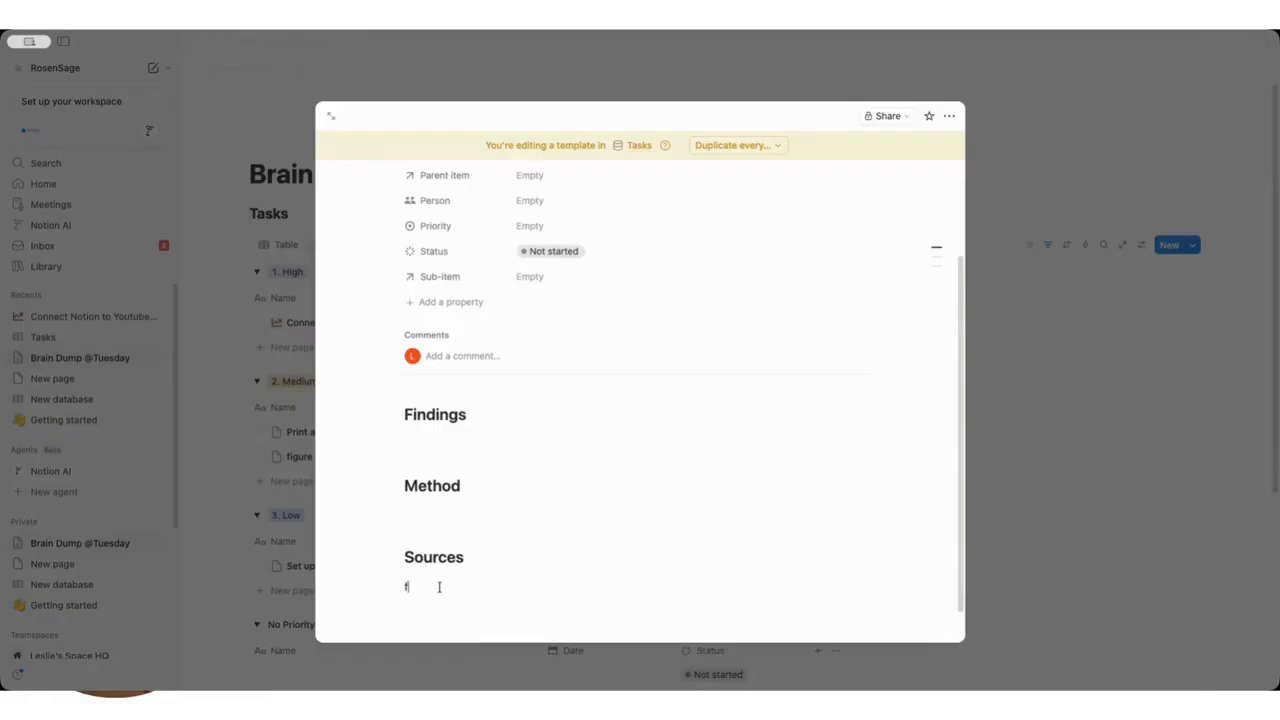
text(/fil)
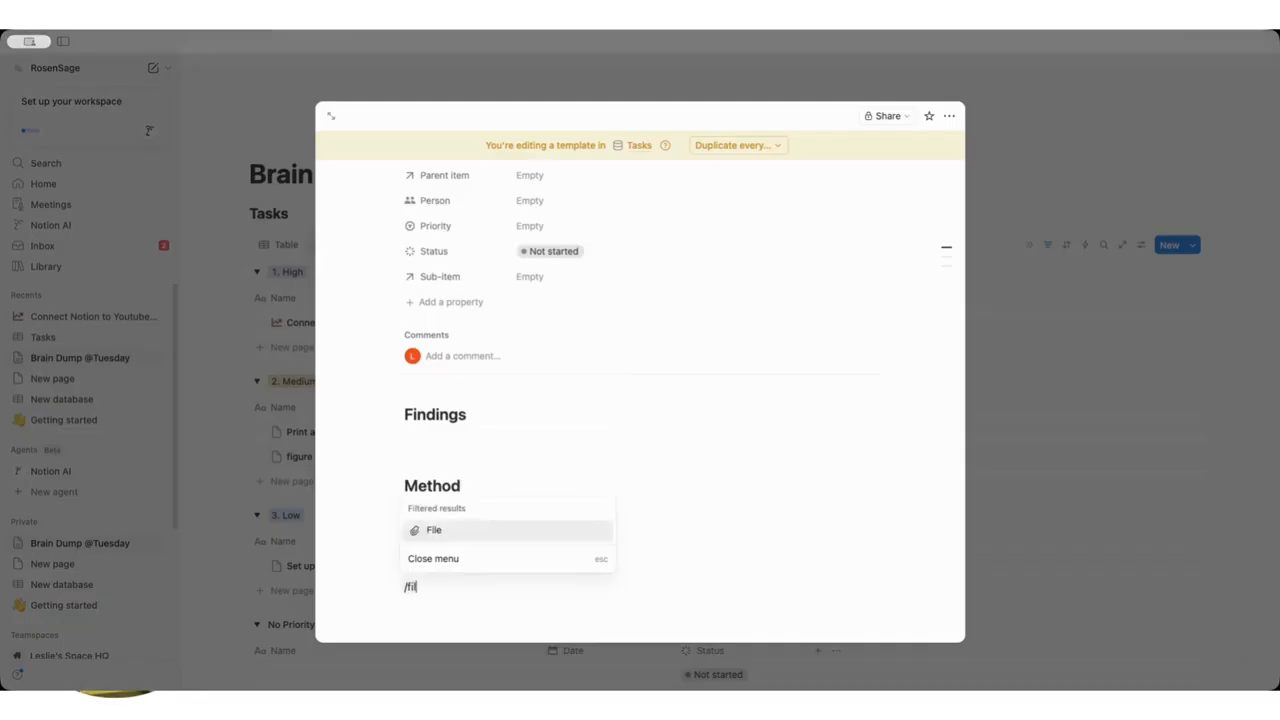
click(474, 535)
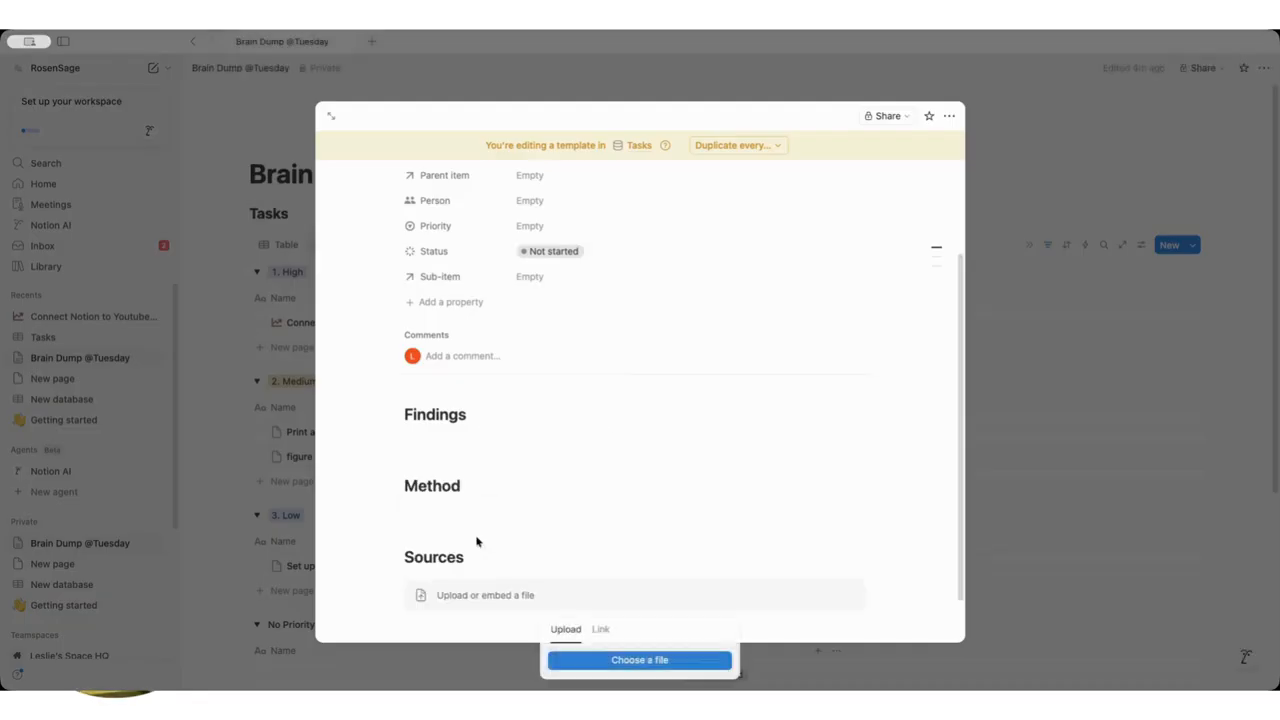
key(Escape)
Add a bulleted list with four empty items under the Findings heading.
click(501, 515)
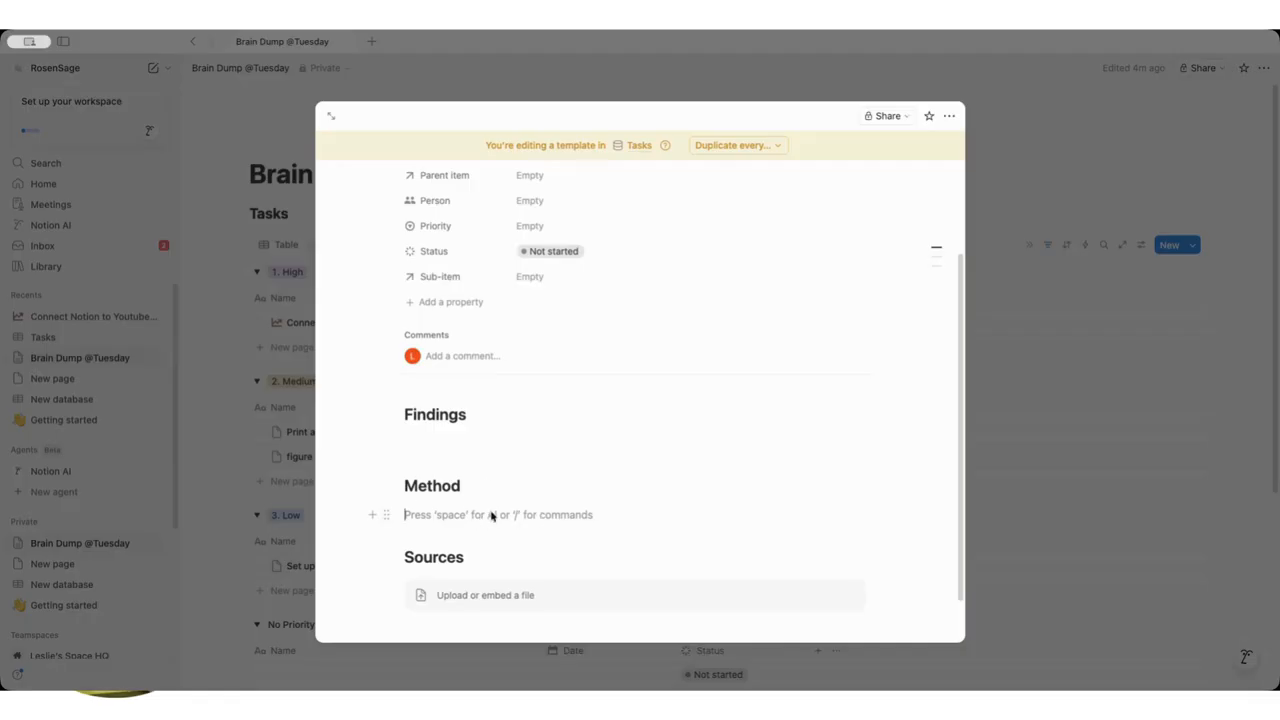
click(446, 446)
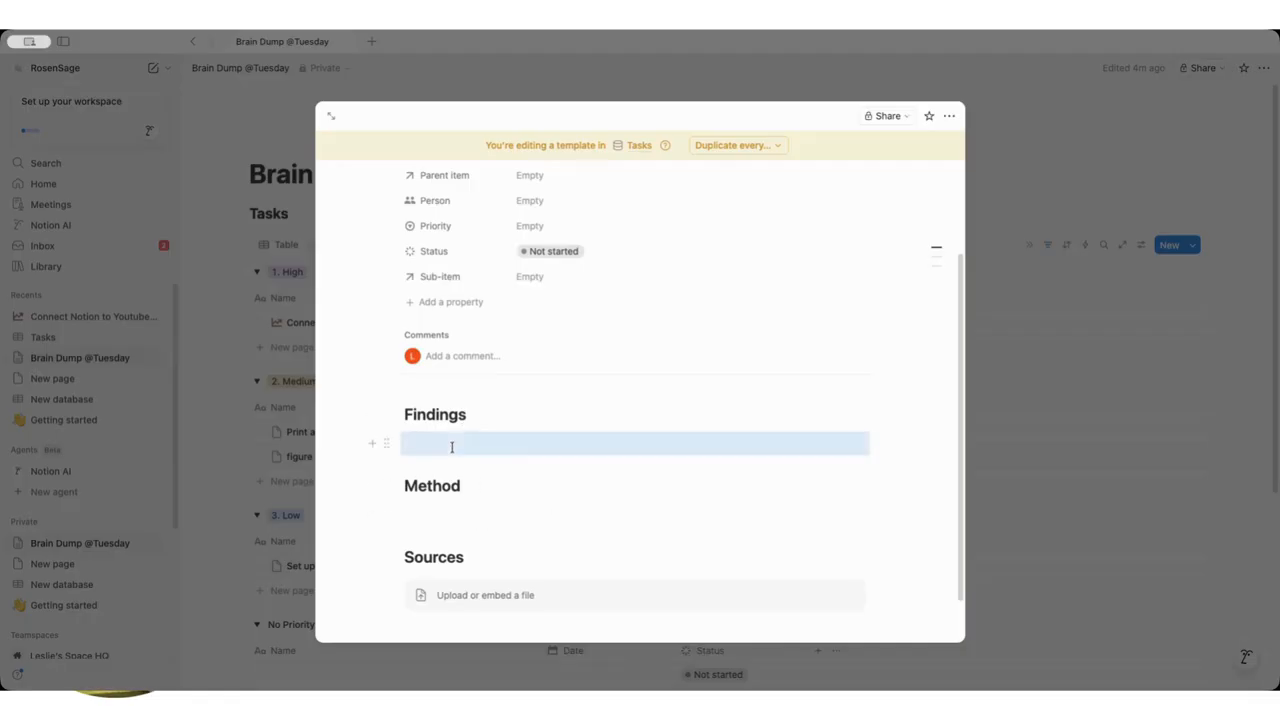
text(-)
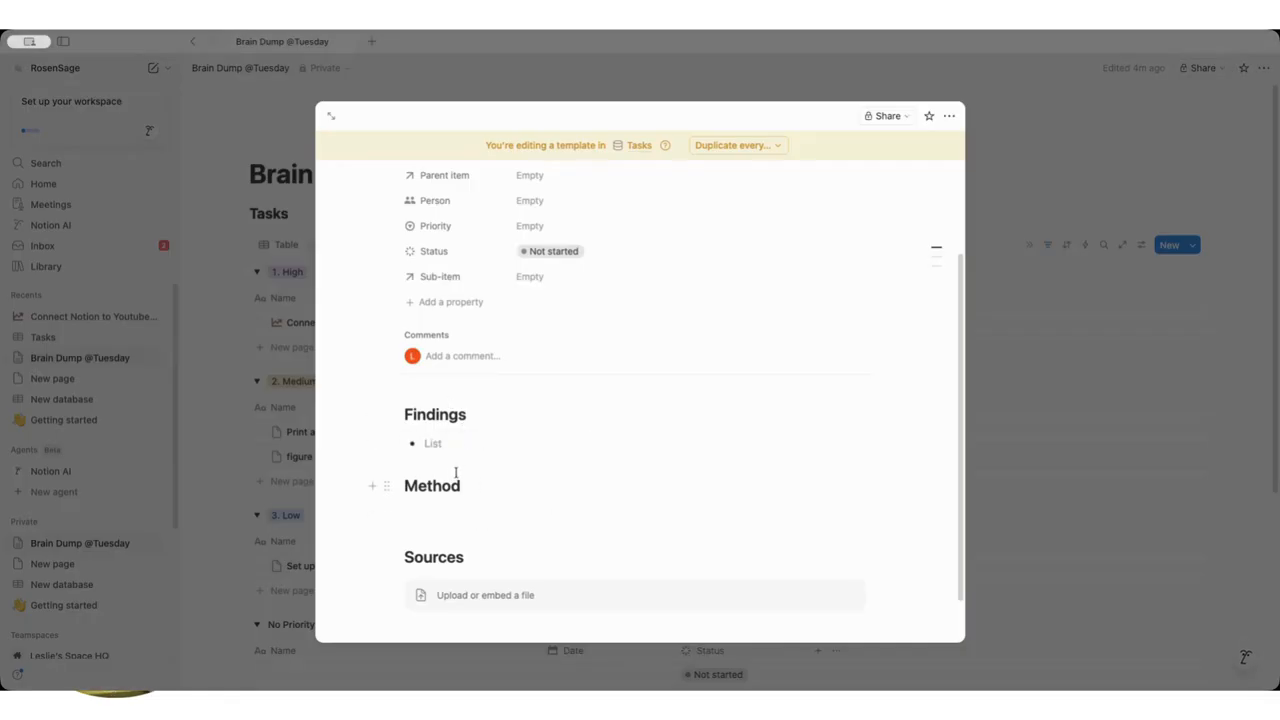
key(Return)
key(Return)
key(Return)
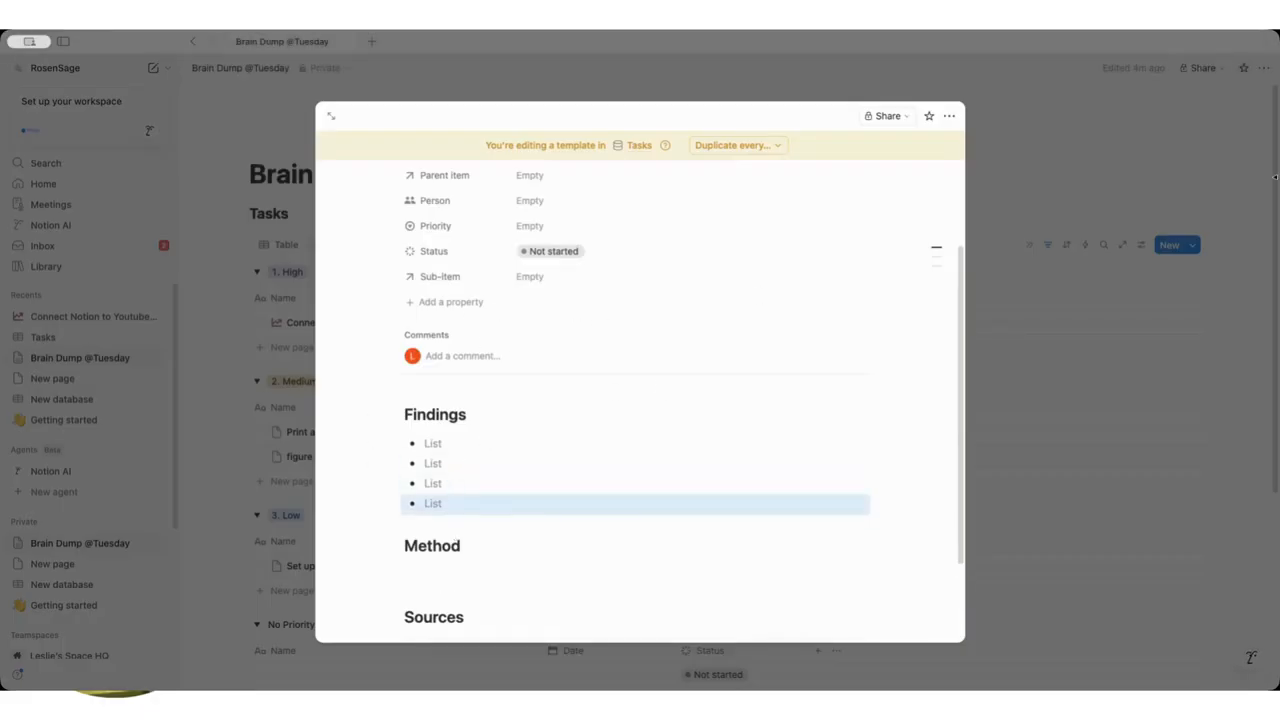
Close the template editor and apply the Analytics template to the "Connect Notion to Youtube for analytics tracking" task page.
click(1003, 284)
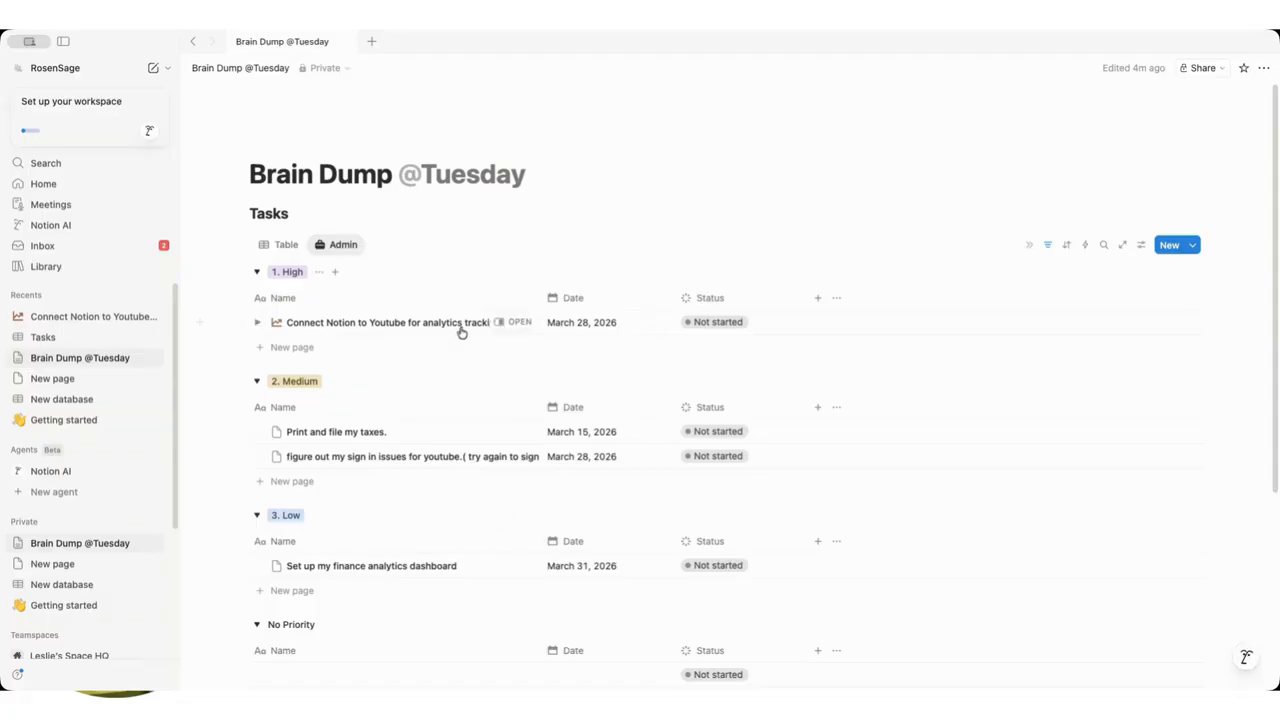
click(507, 322)
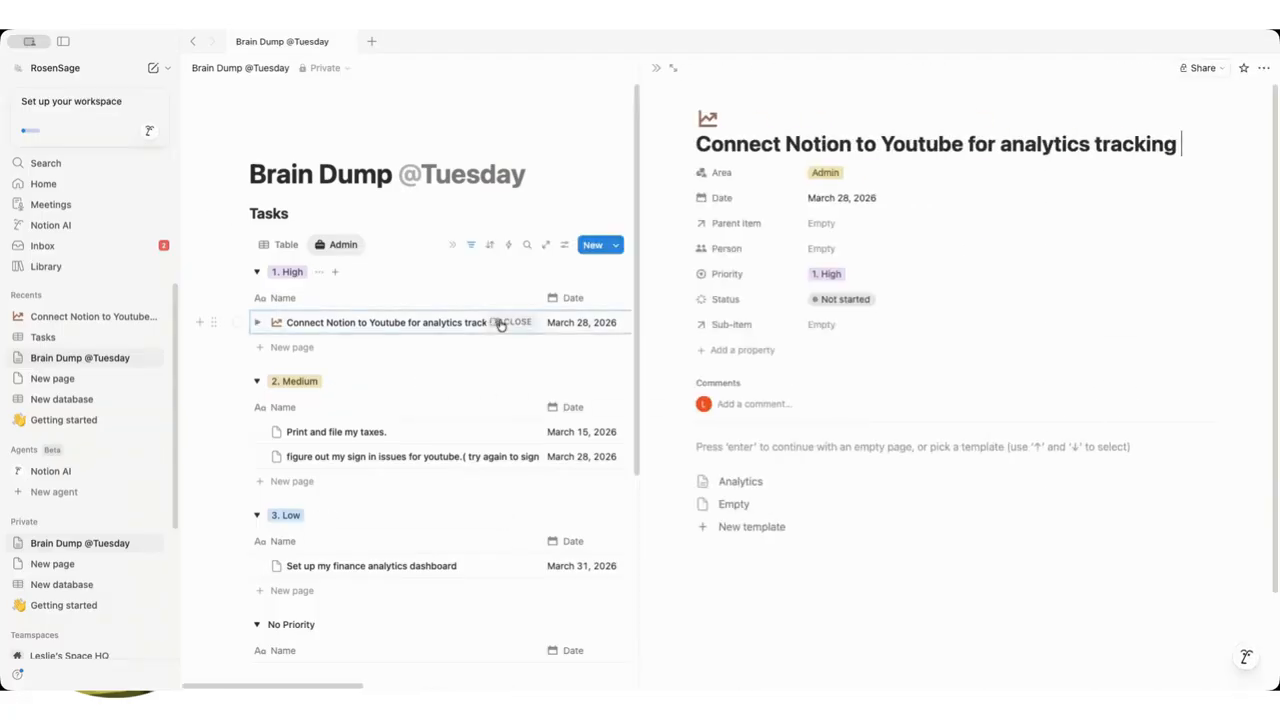
click(818, 486)
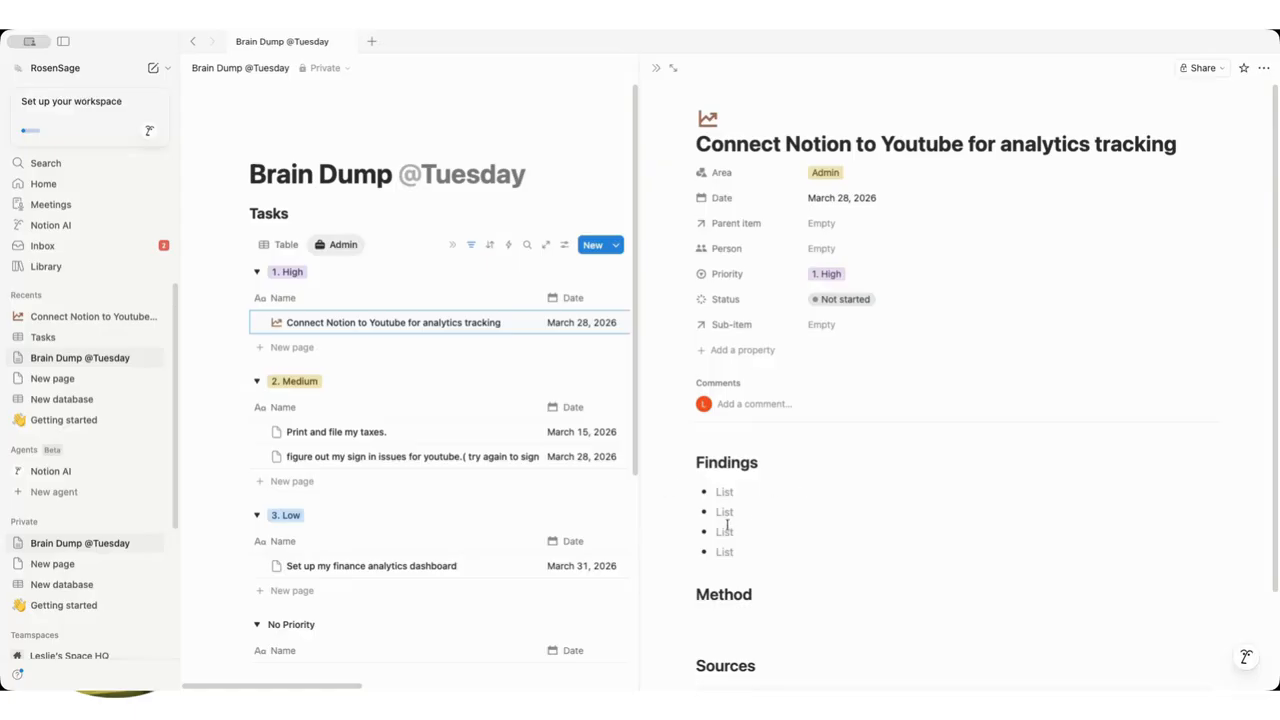
Review the applied template down to Sources, close the task page, and duplicate the Tasks database's Admin view.
scroll(730, 526, down, 2)
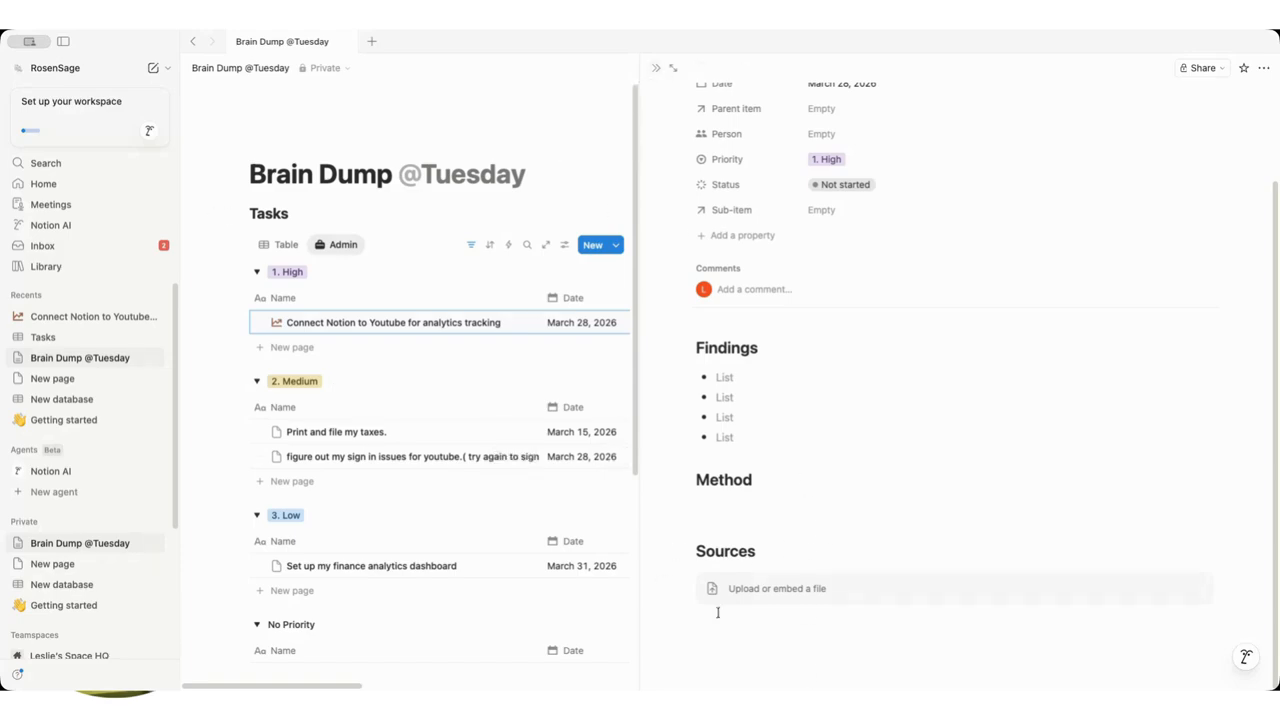
click(656, 67)
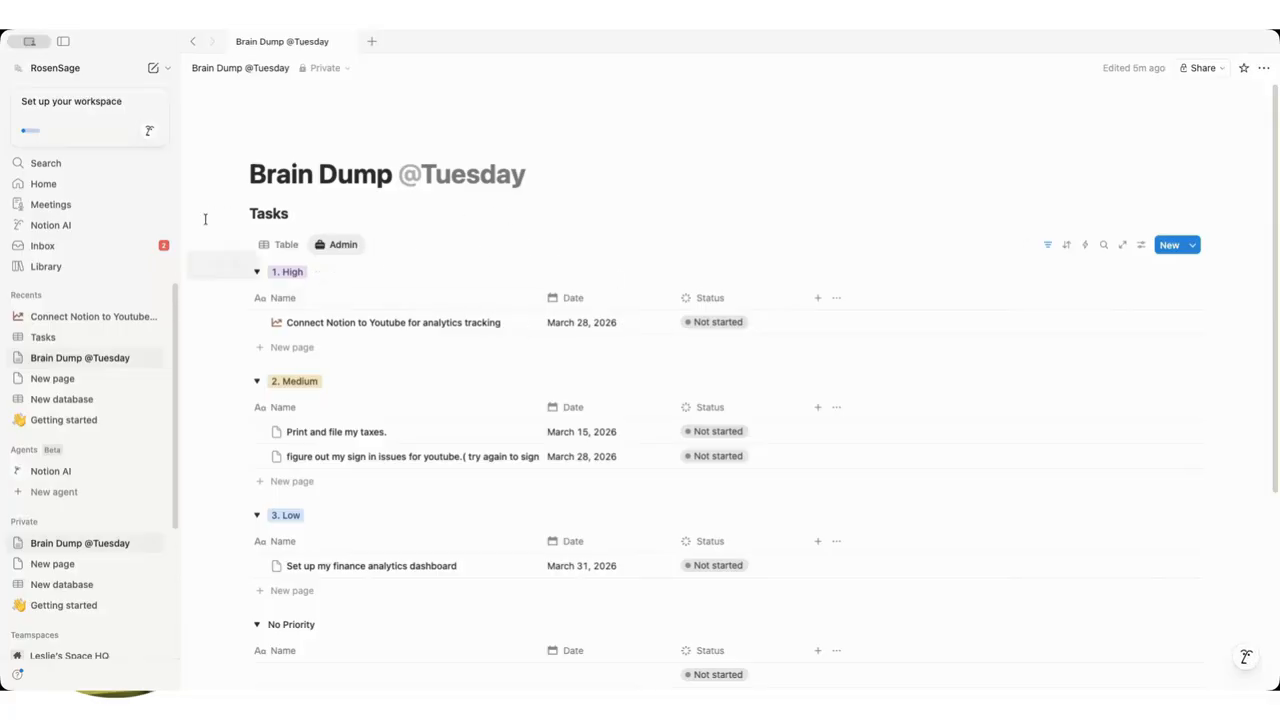
click(350, 247)
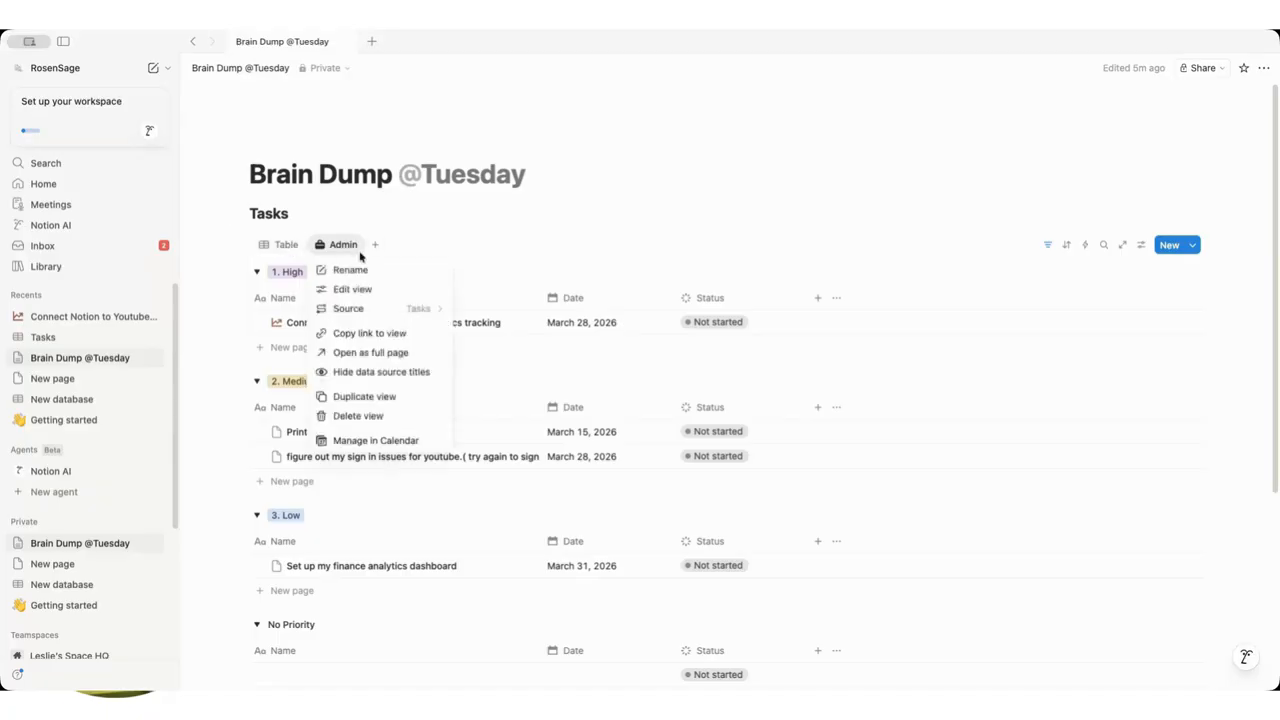
click(398, 397)
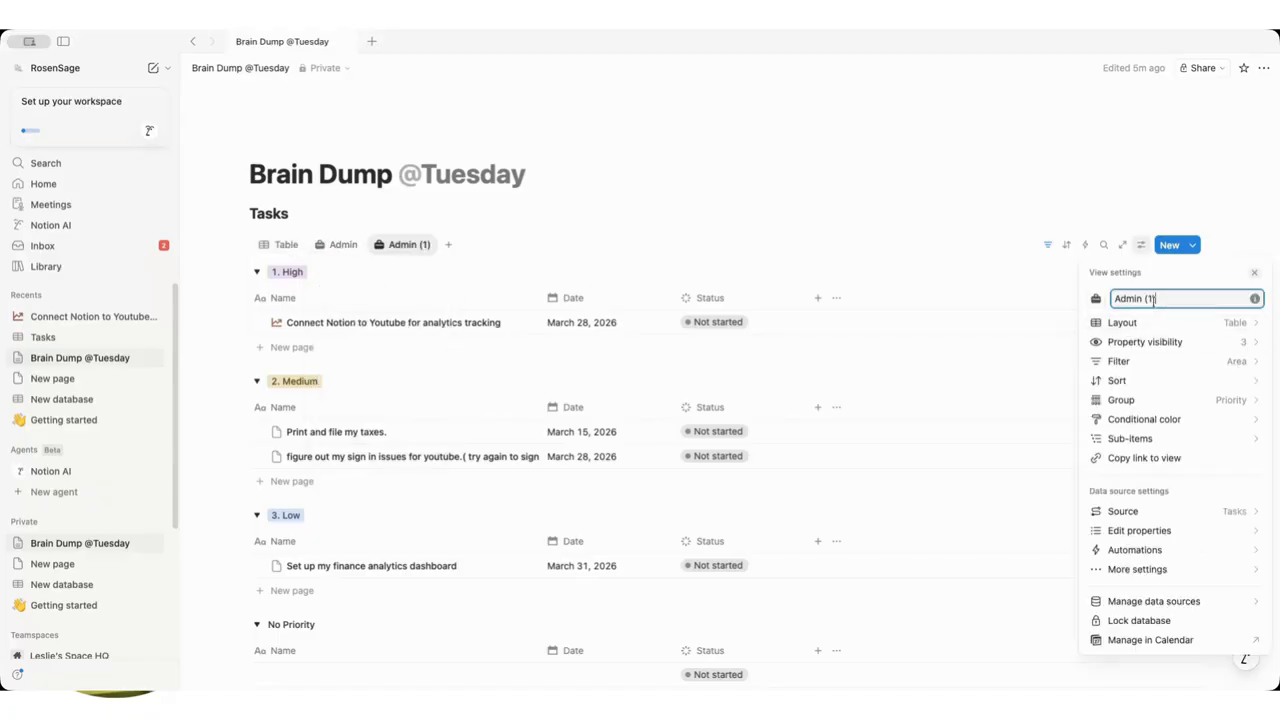
In the duplicated Admin view, clear Admin from the Area filter and add a Date filter relative to today for This day.
click(1174, 361)
click(1168, 300)
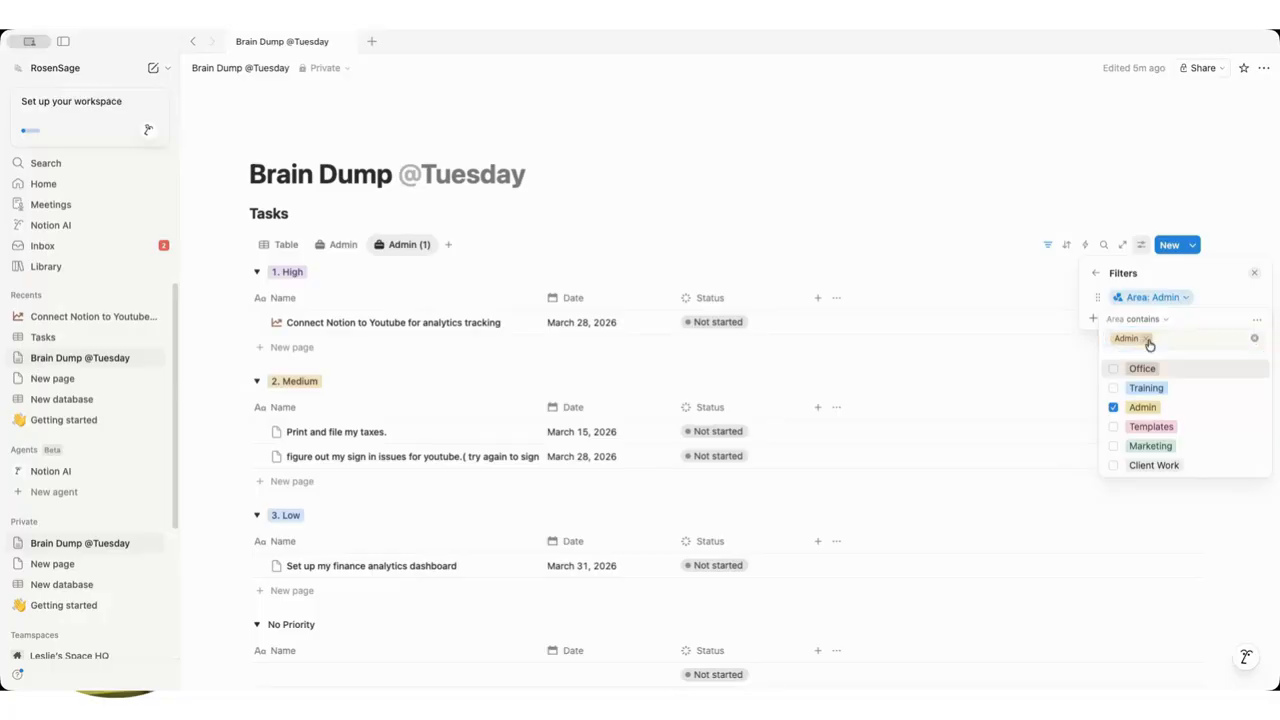
click(1146, 339)
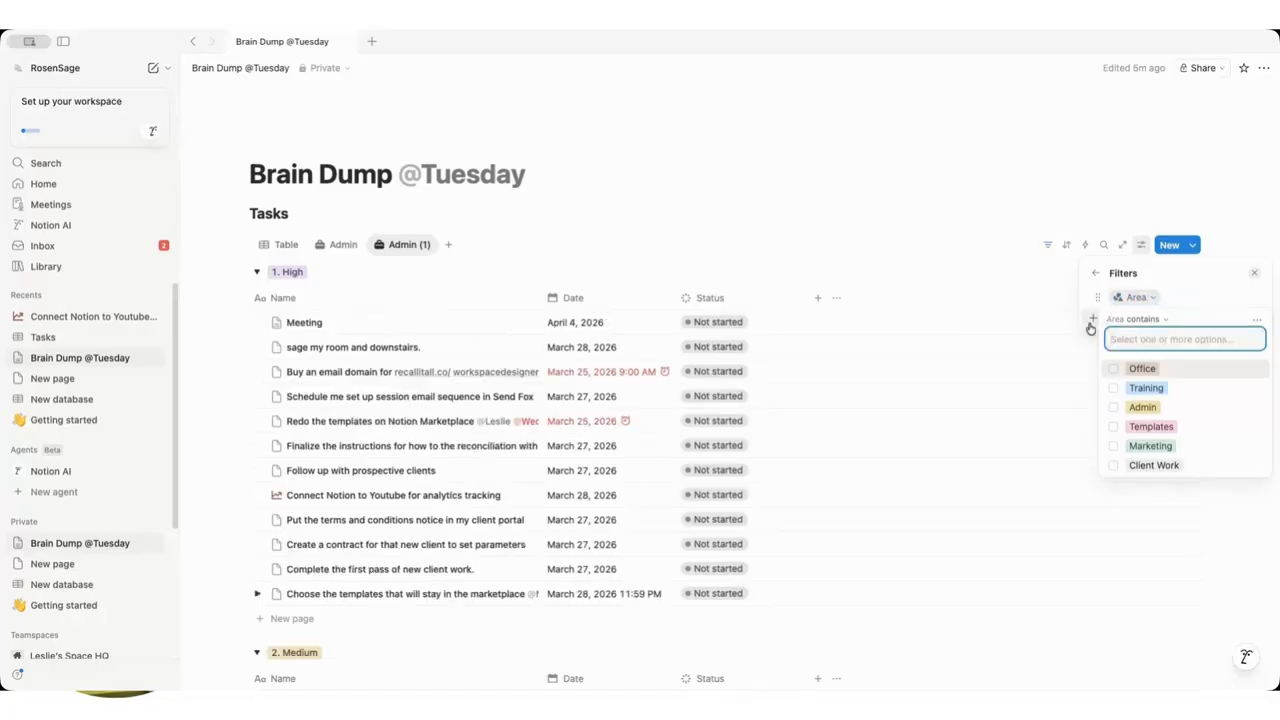
click(1093, 318)
click(1174, 348)
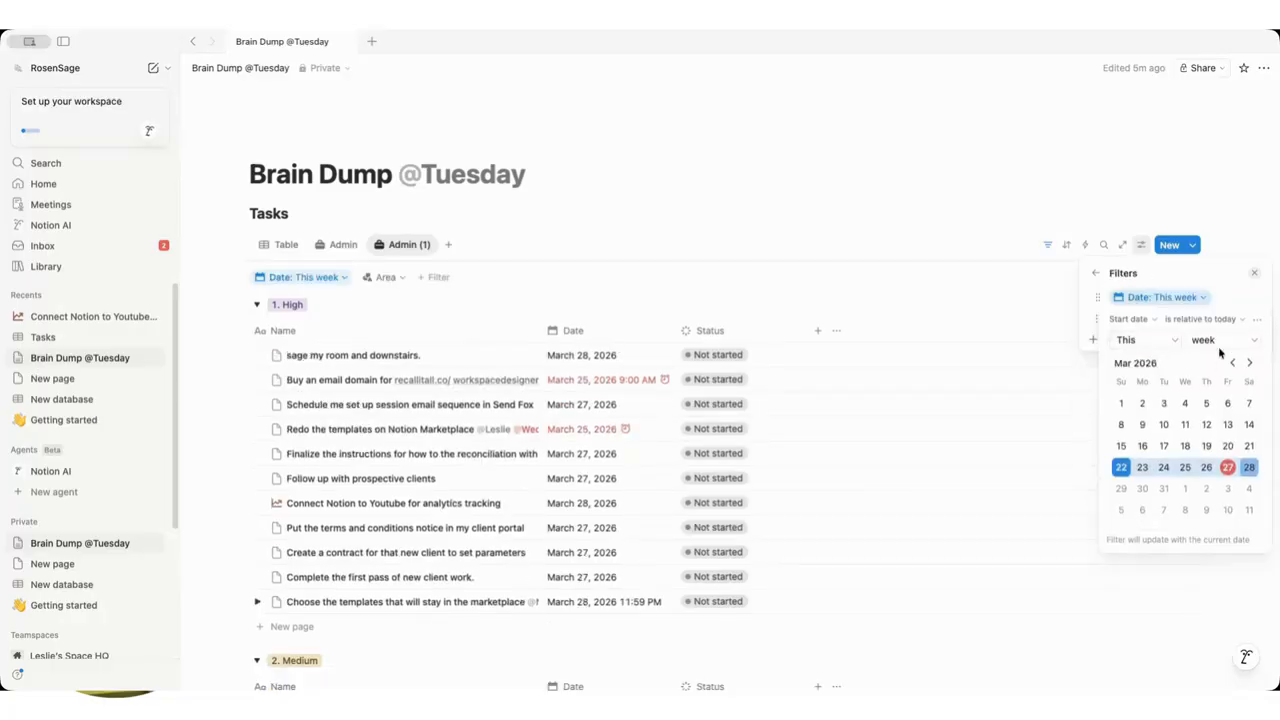
click(1218, 342)
click(1195, 362)
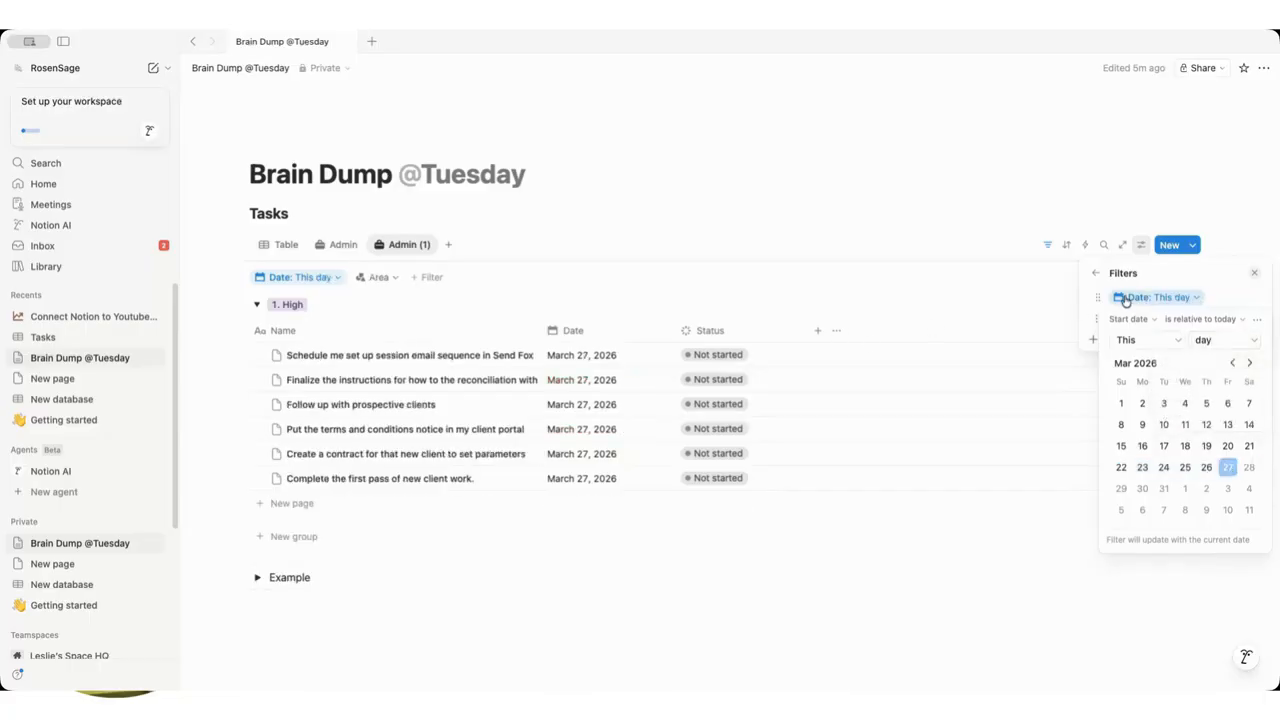
Rename the duplicated Admin view as Day, give it a calendar icon, and close the view settings.
click(1096, 272)
triple_click(1165, 298)
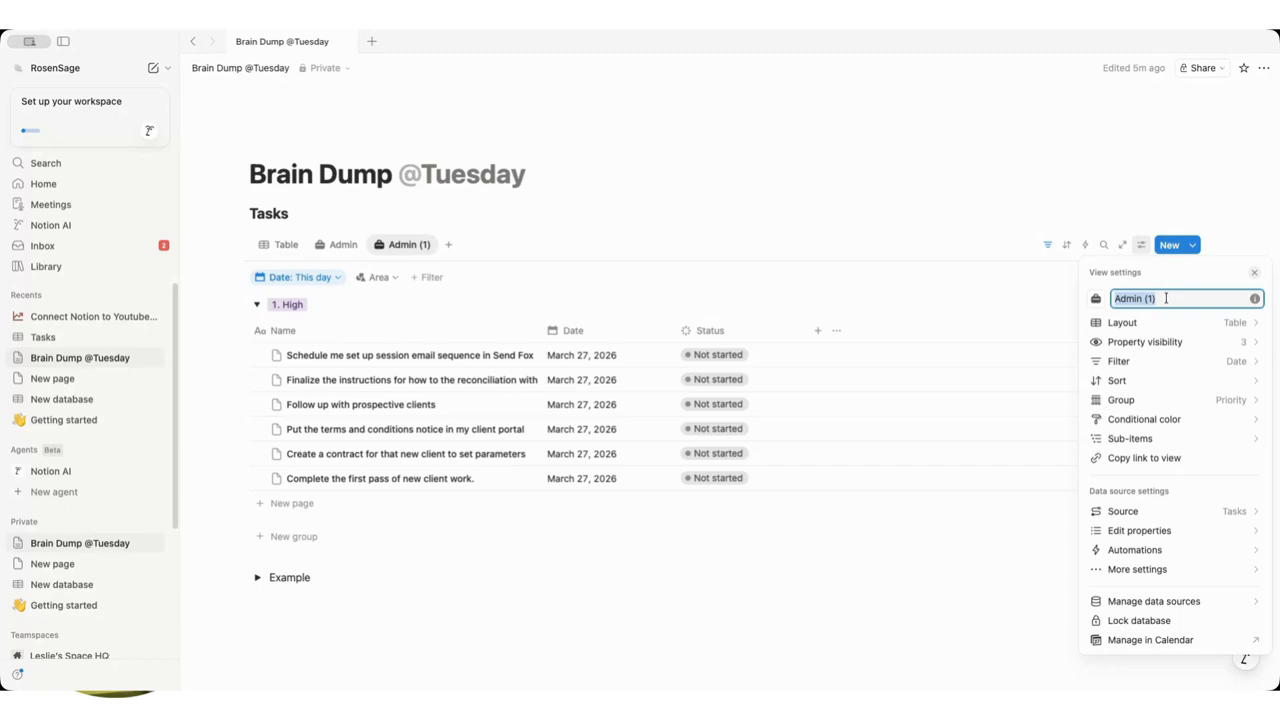
text(Day)
click(1097, 300)
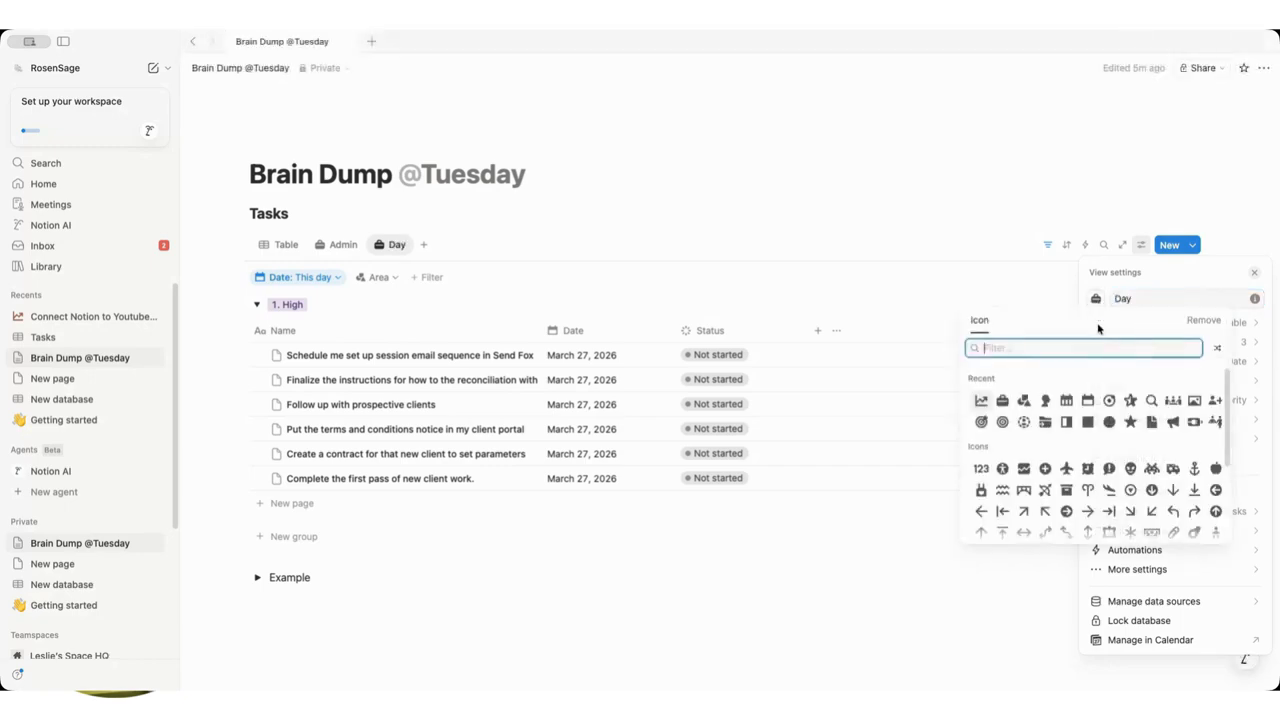
text(da)
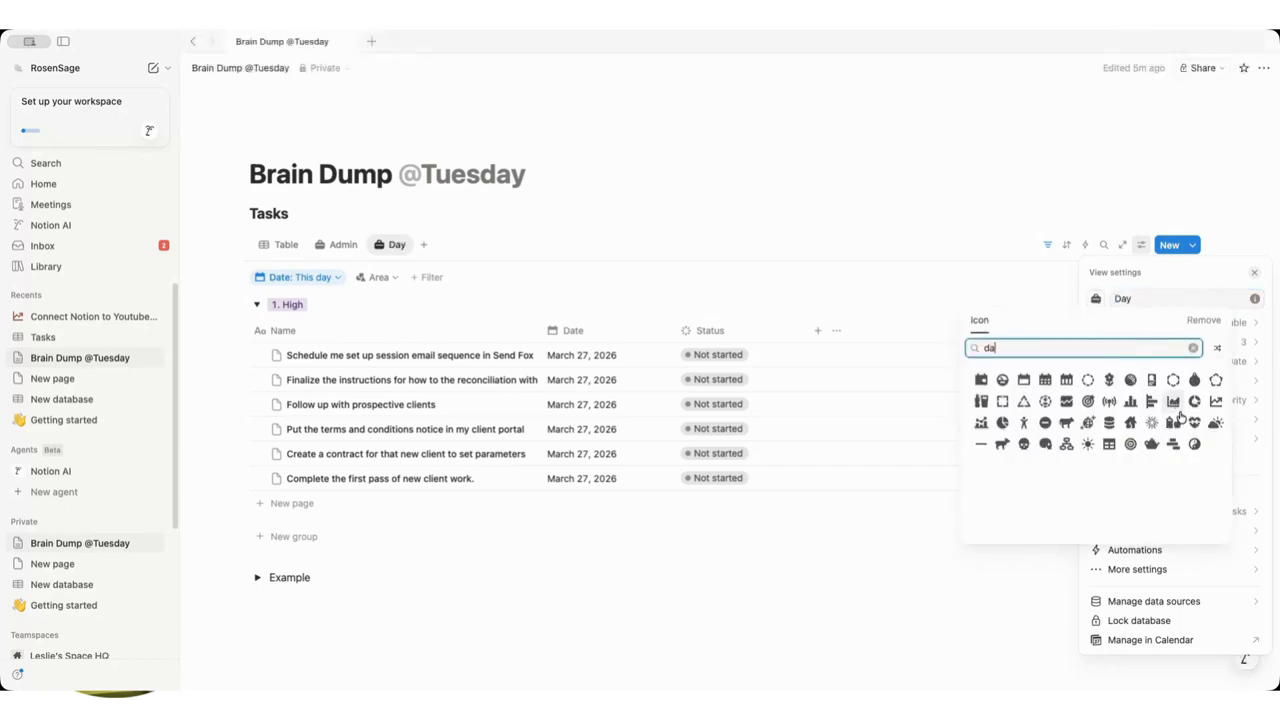
click(996, 381)
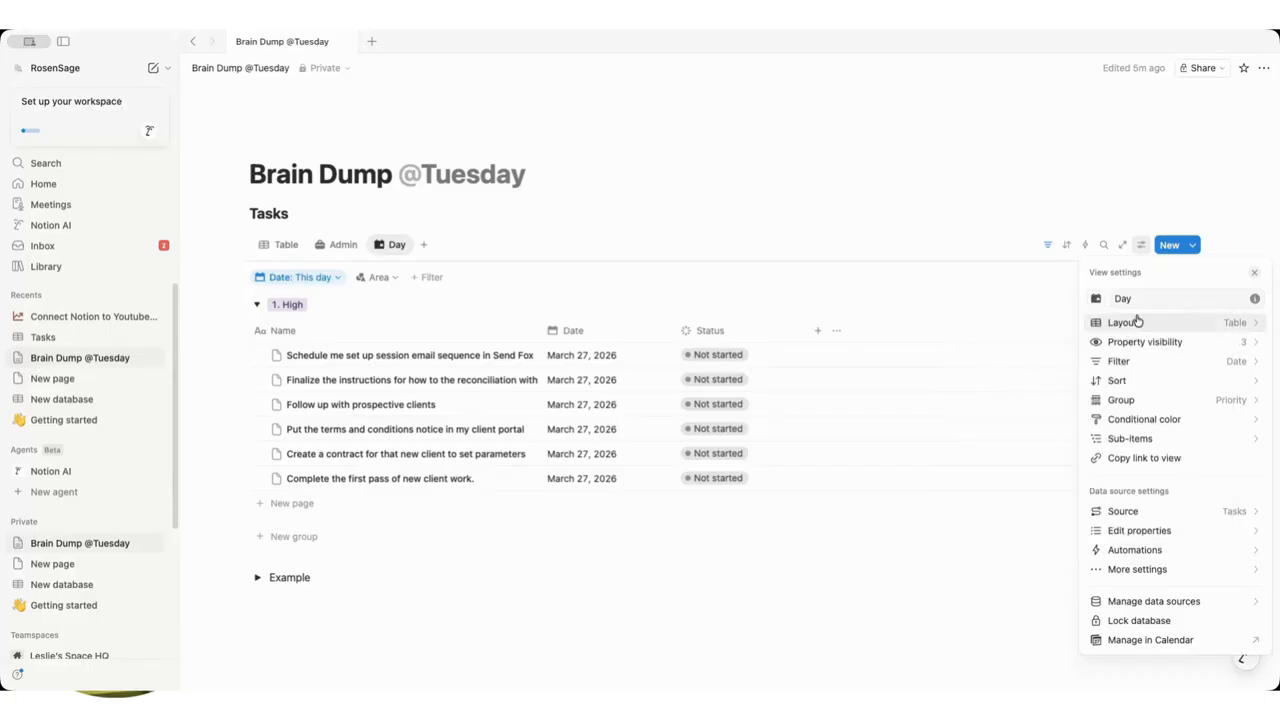
click(416, 236)
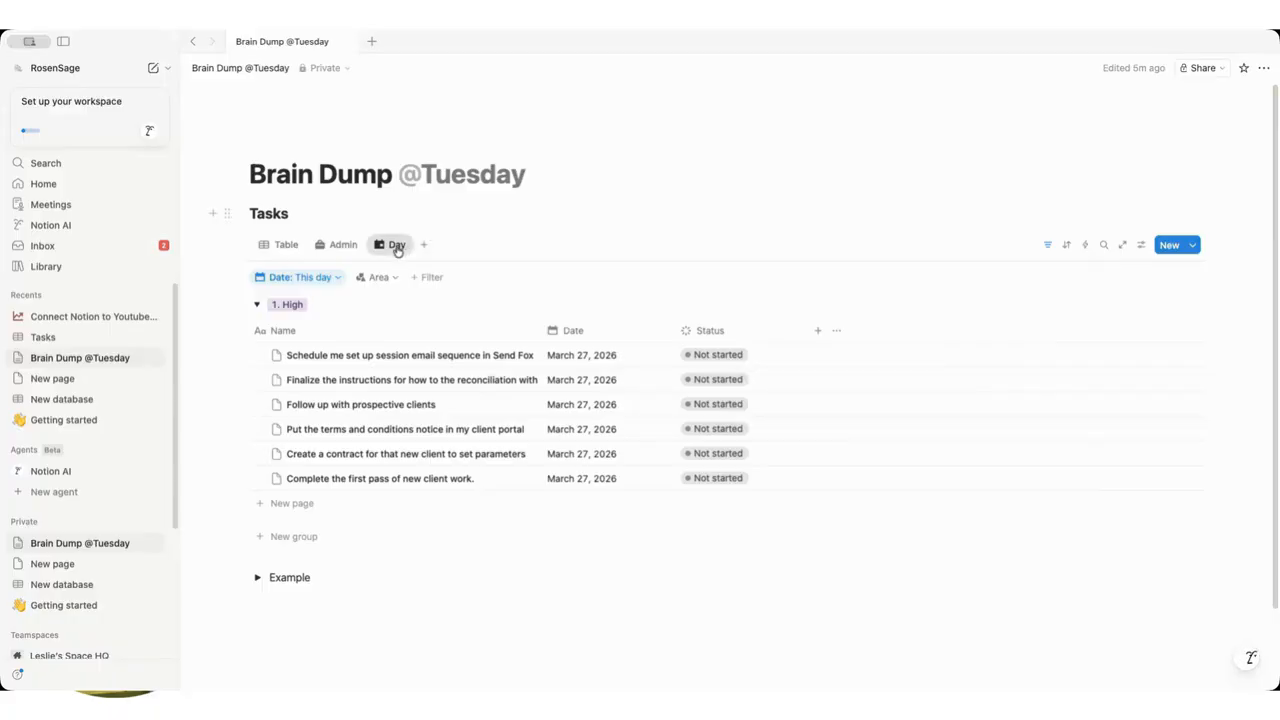
Move the Day view ahead of the Admin view and duplicate it.
drag(397, 251, 336, 250)
click(340, 249)
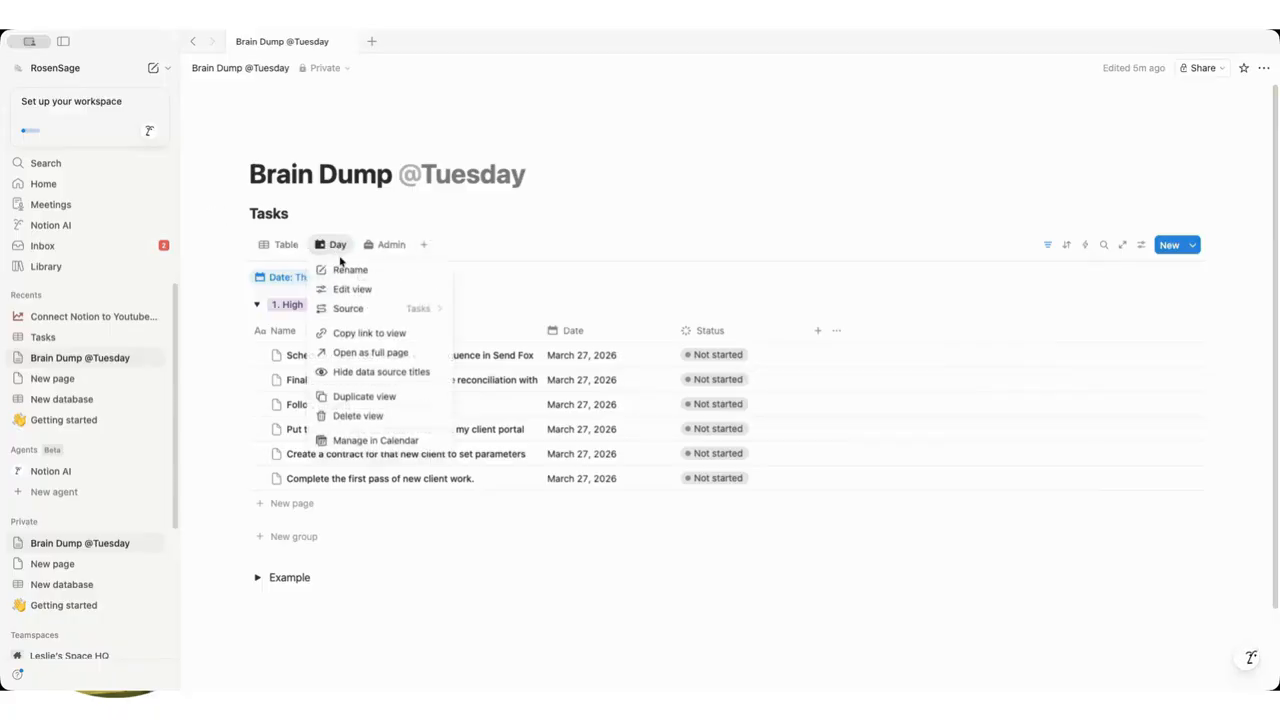
click(381, 398)
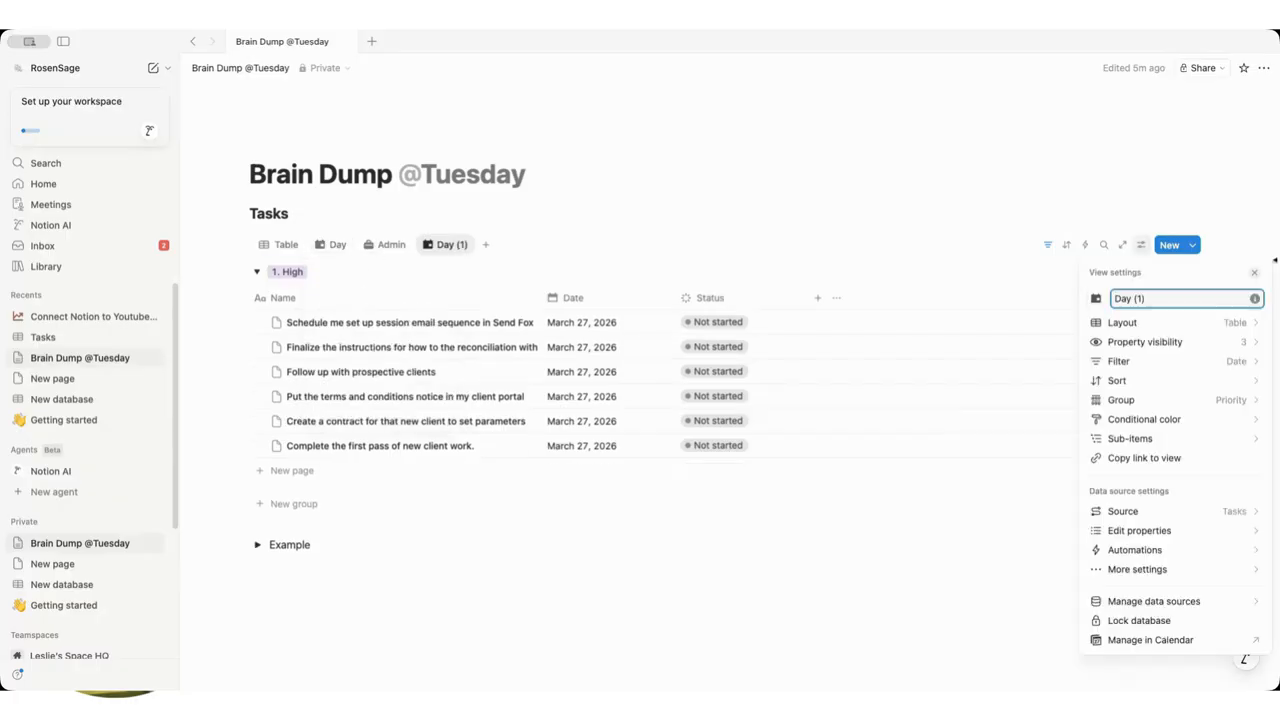
Set the Date filter of the duplicated Day view to This month.
click(1186, 361)
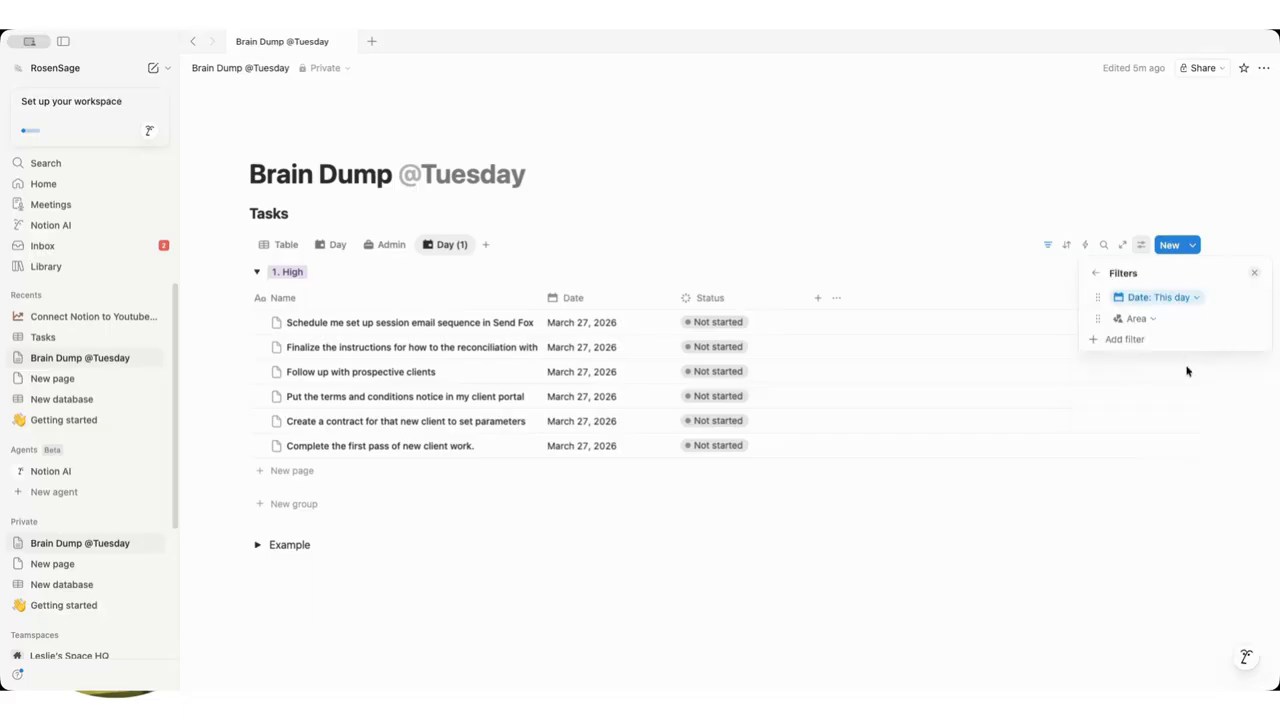
click(1166, 298)
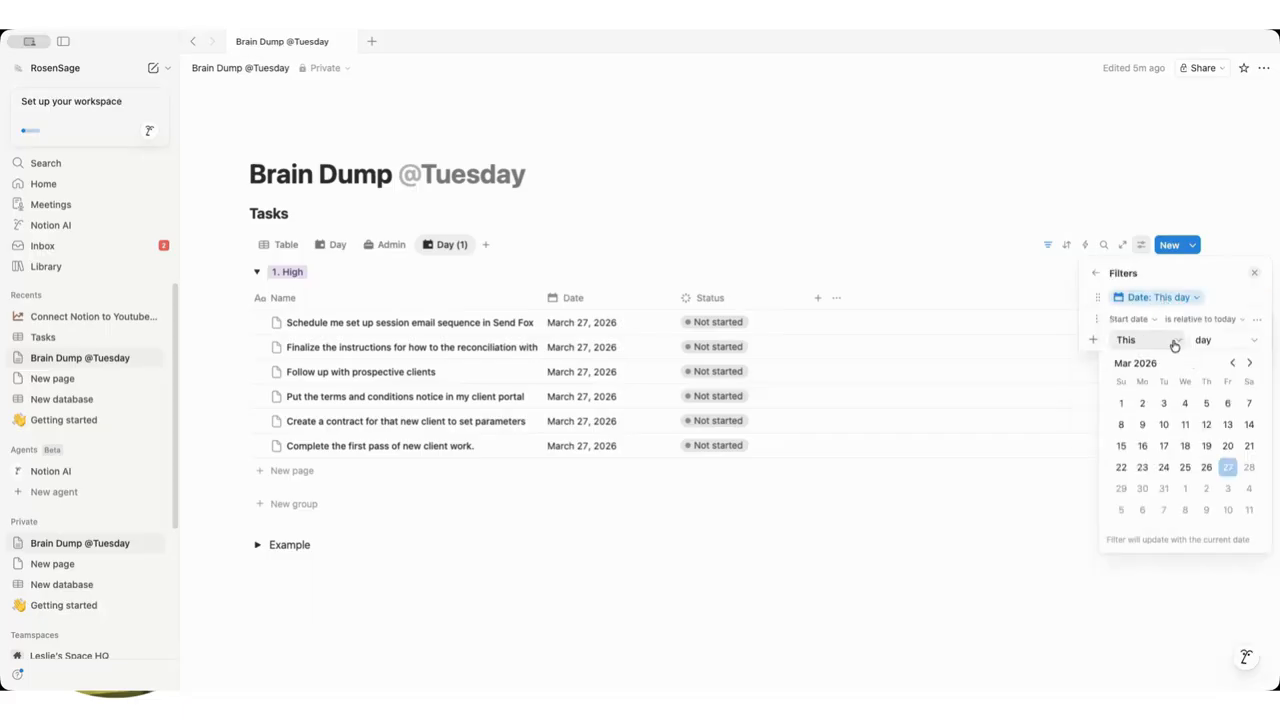
click(1201, 341)
click(1206, 404)
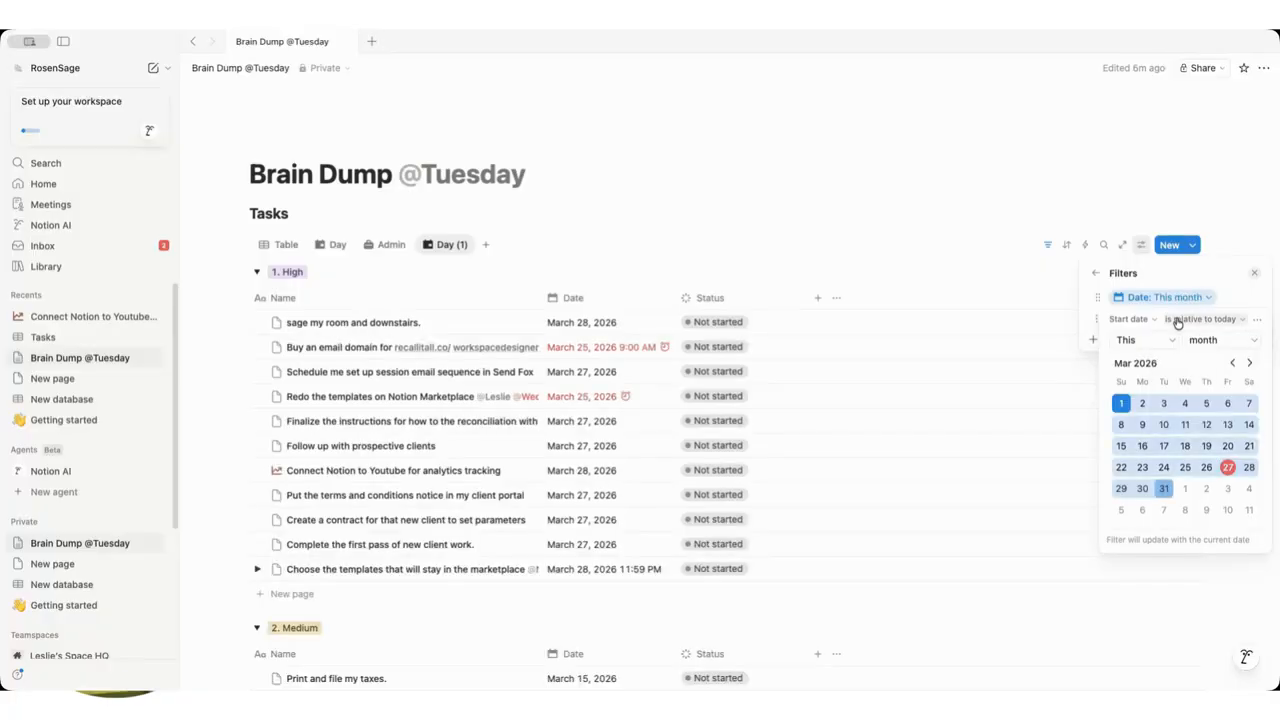
click(488, 307)
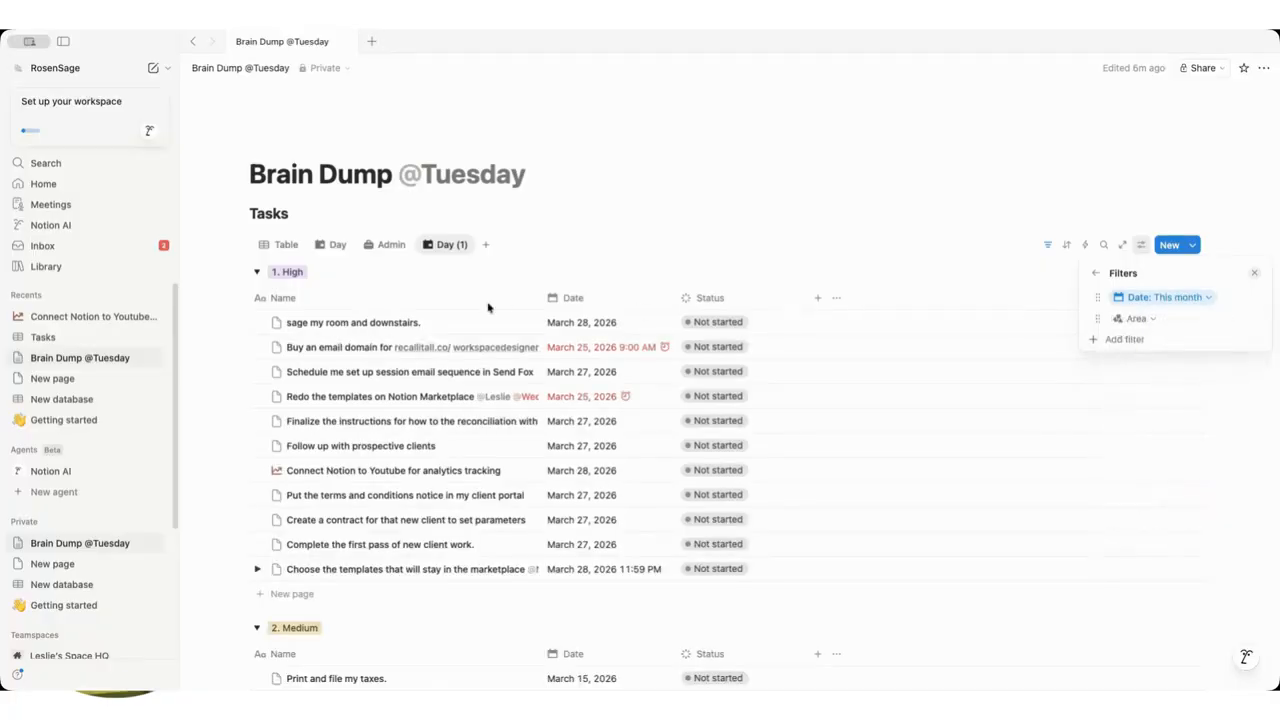
Rename the duplicated Day view as Month and close its settings.
click(1095, 272)
text(Month)
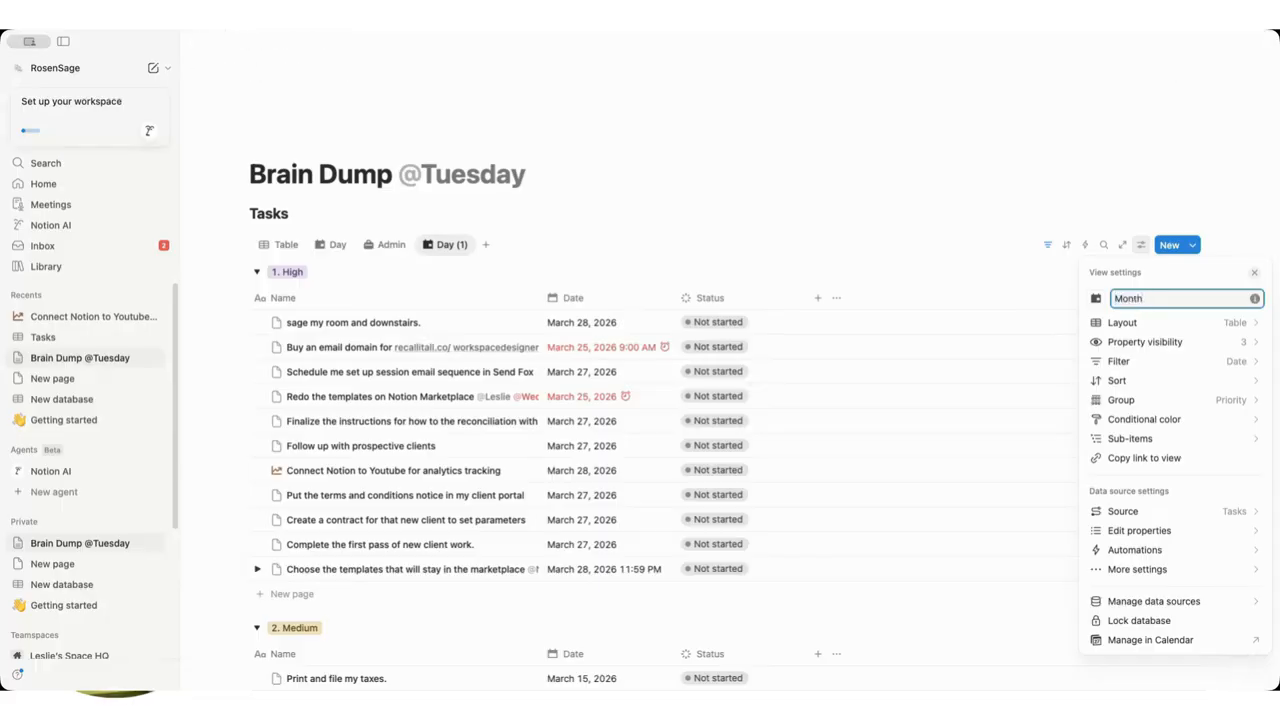
click(717, 214)
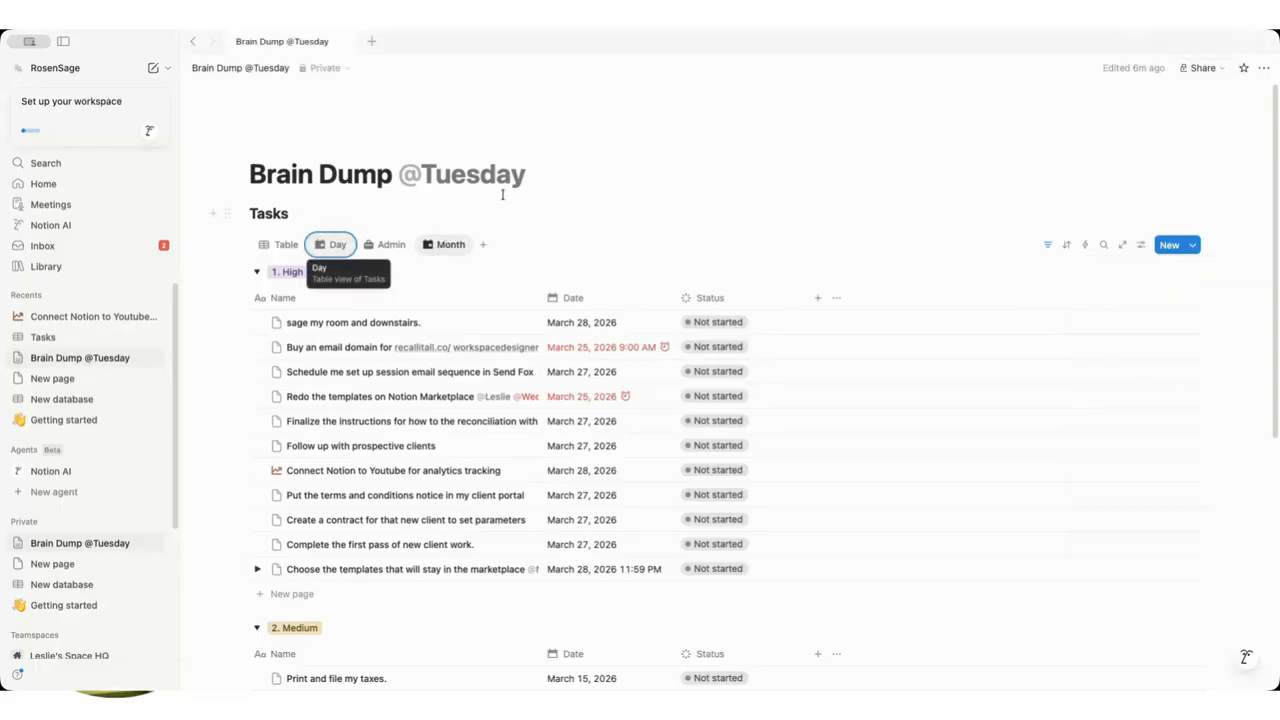
Copy the link to the Admin view and add an empty line below the Example toggle at the page's end.
click(384, 246)
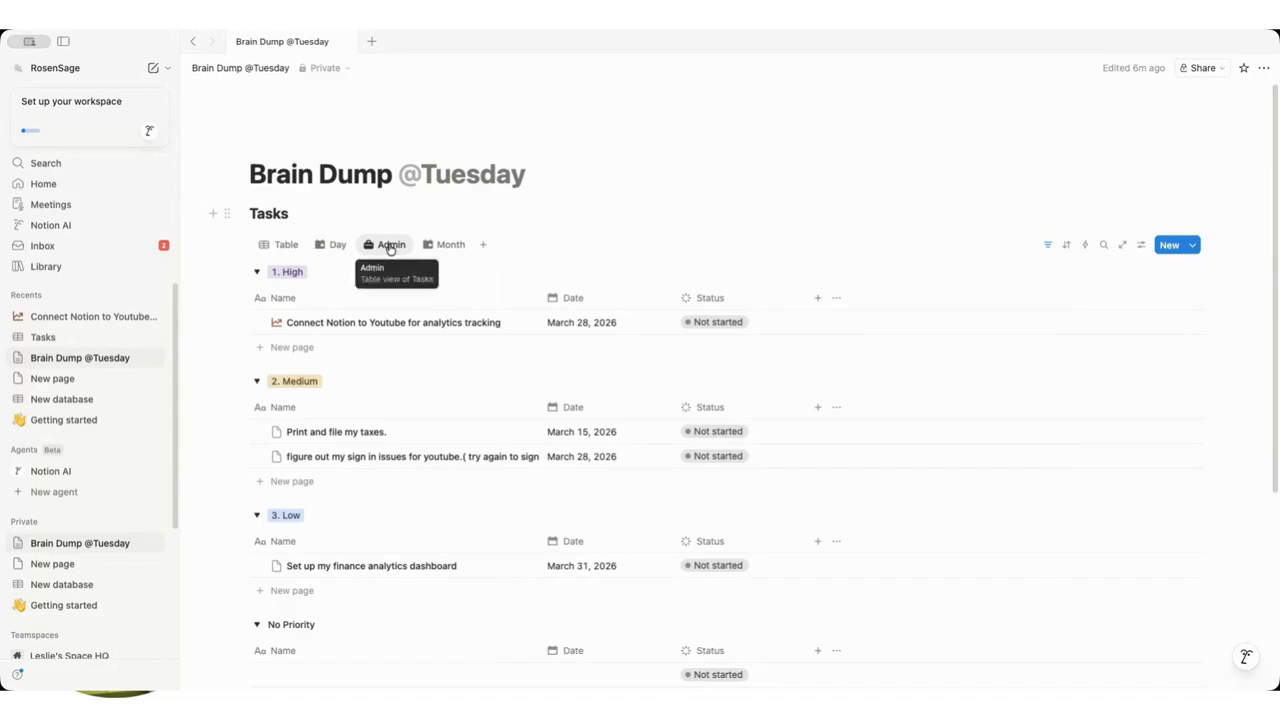
click(388, 246)
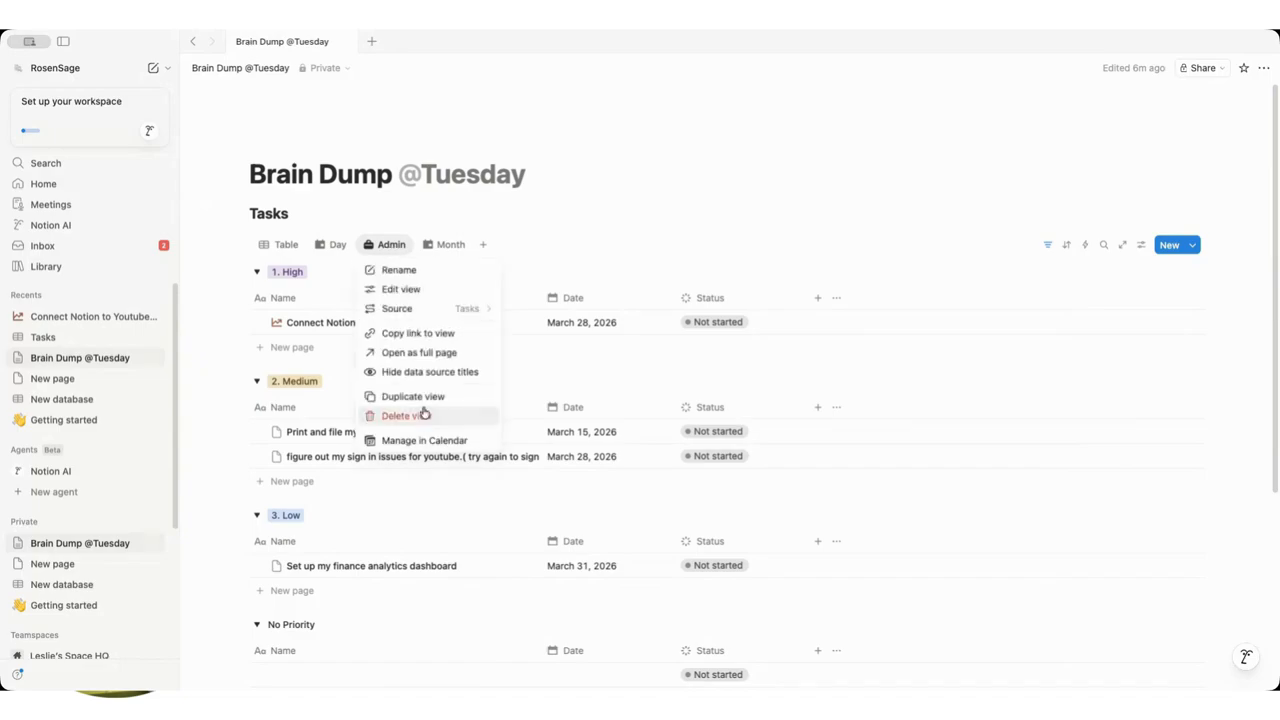
click(426, 333)
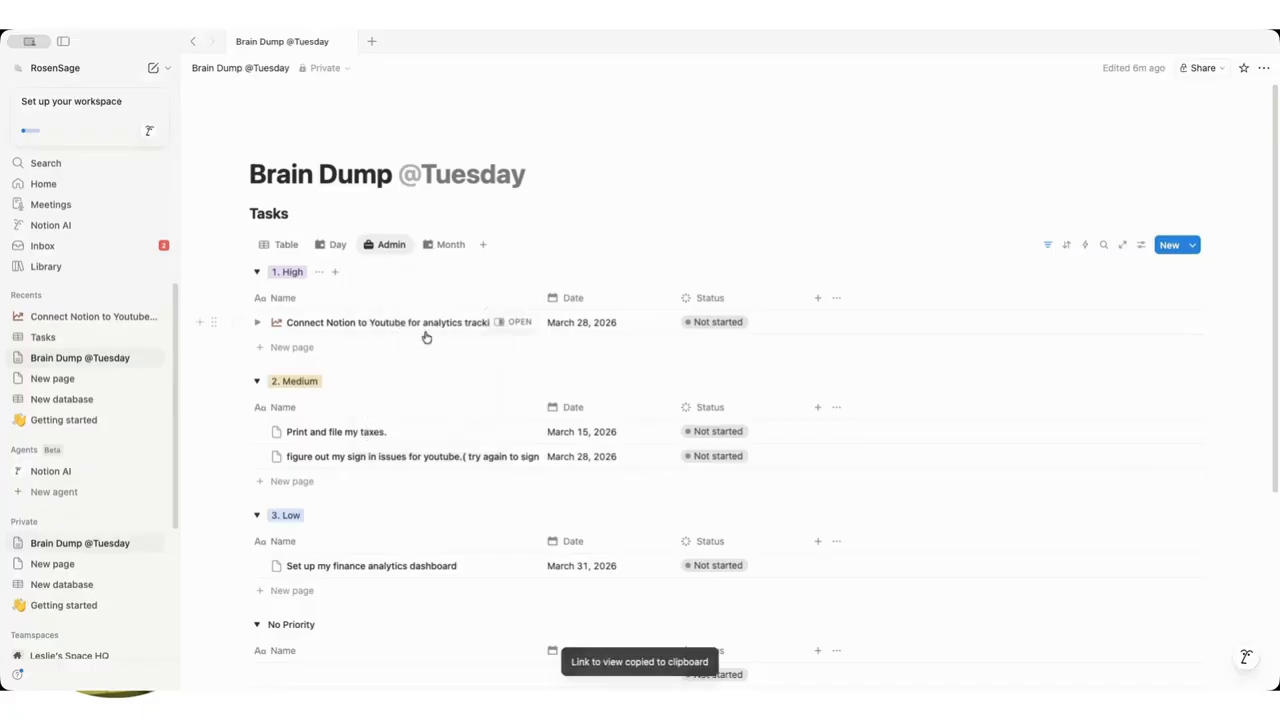
scroll(450, 380, down, 3)
click(364, 549)
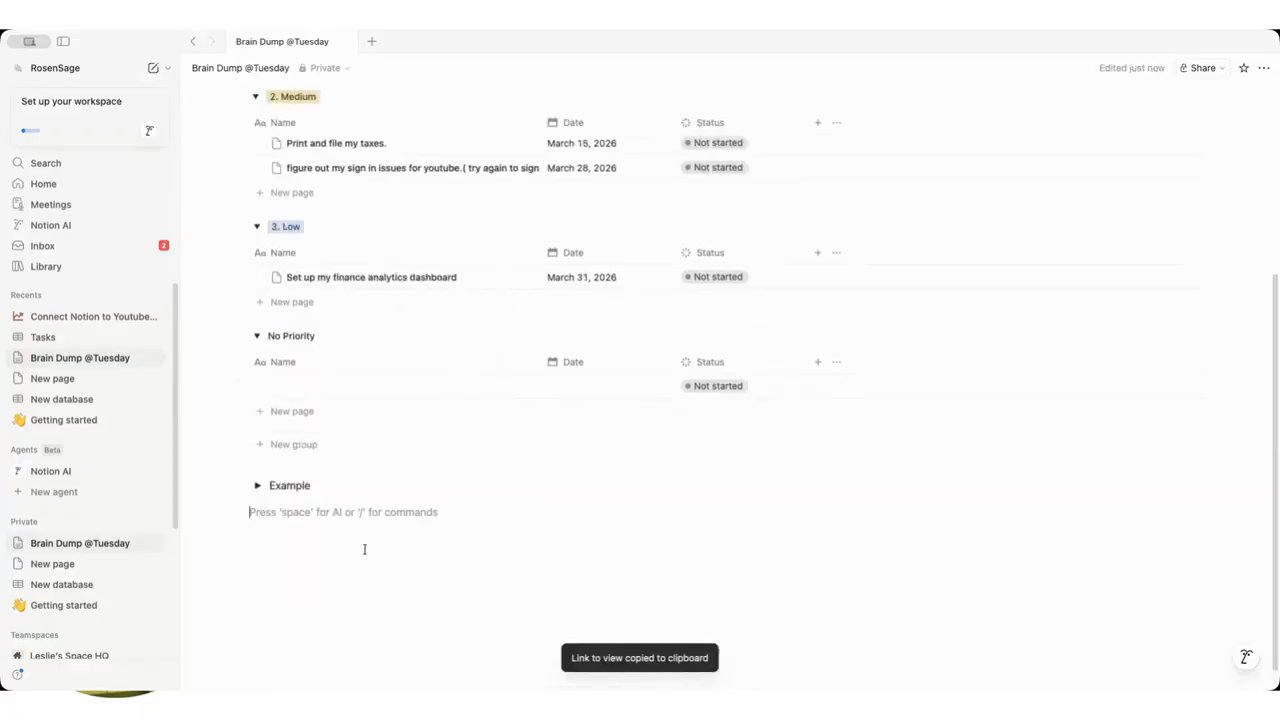
Insert a Heading 2 reading "By Day" between the page title and the Tasks database.
scroll(300, 364, up, 3)
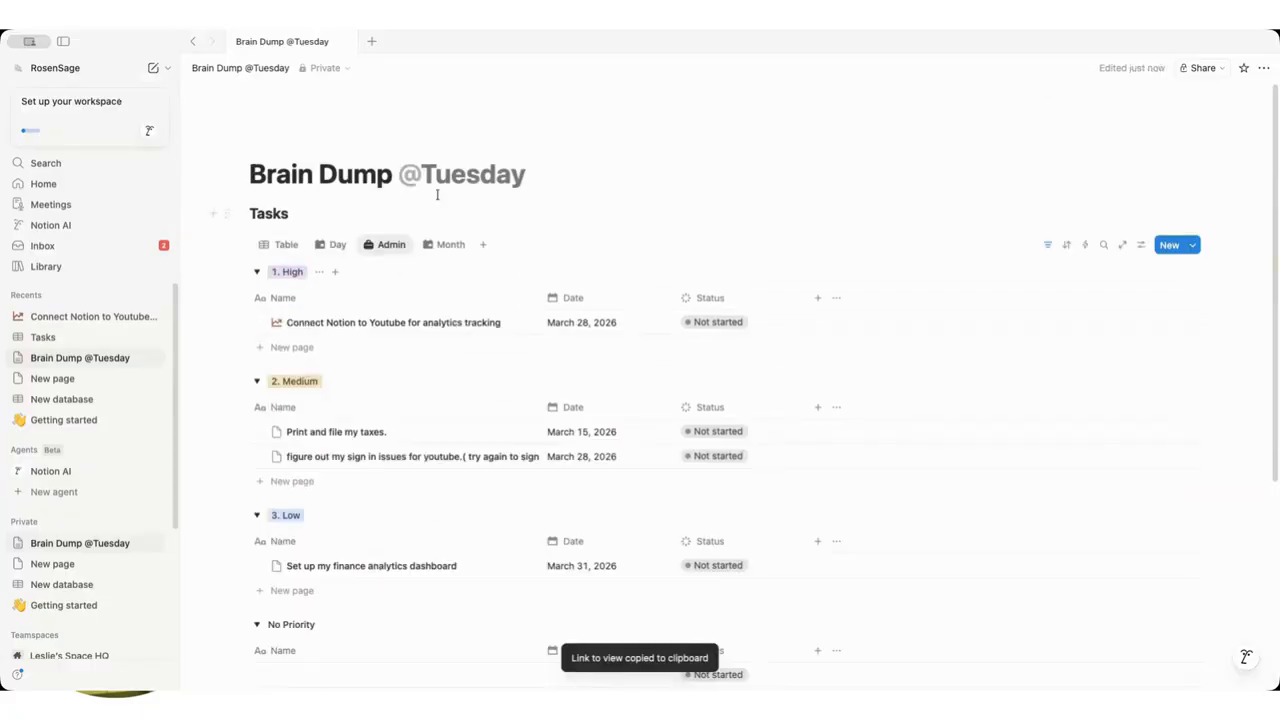
click(525, 176)
key(Return)
text(/h2)
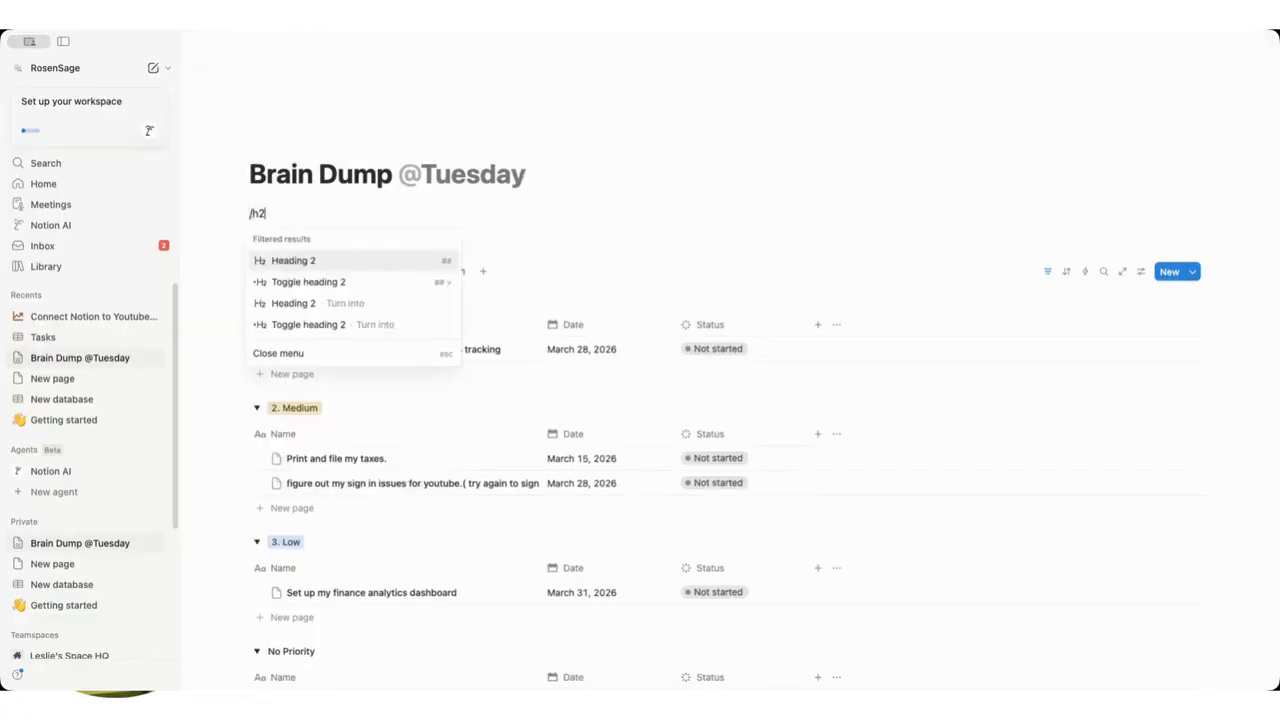
click(360, 263)
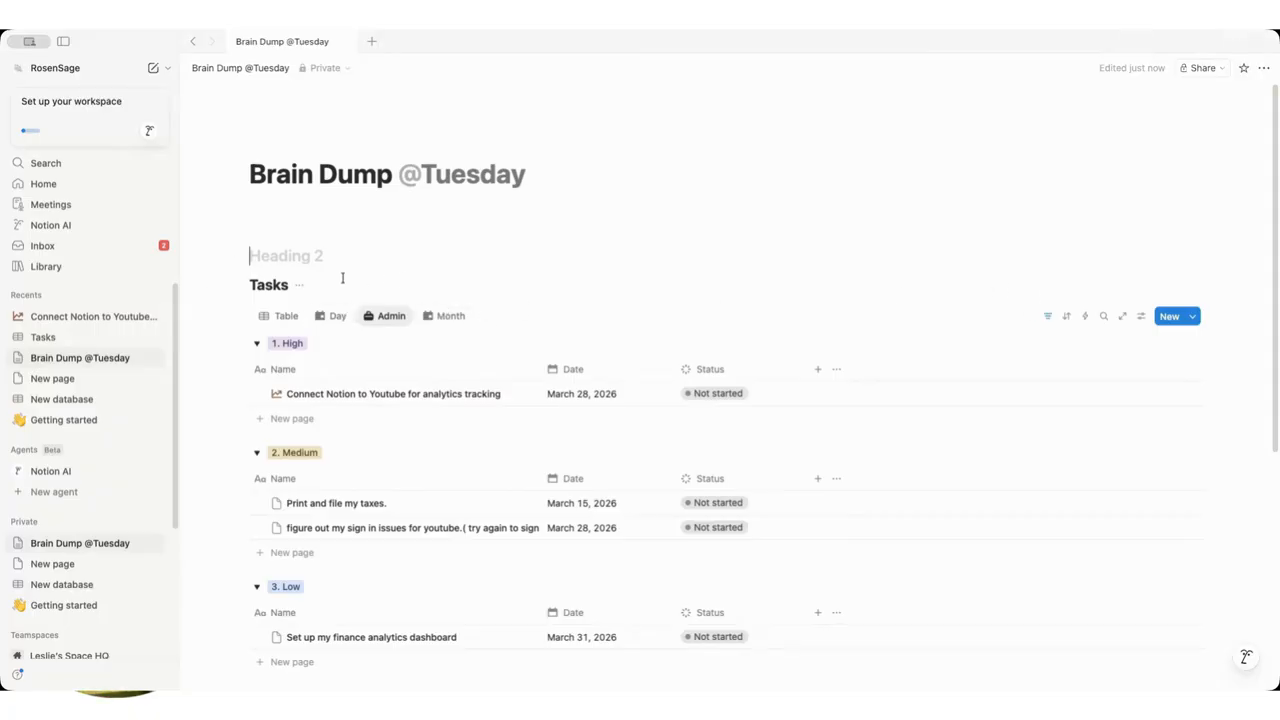
text(M)
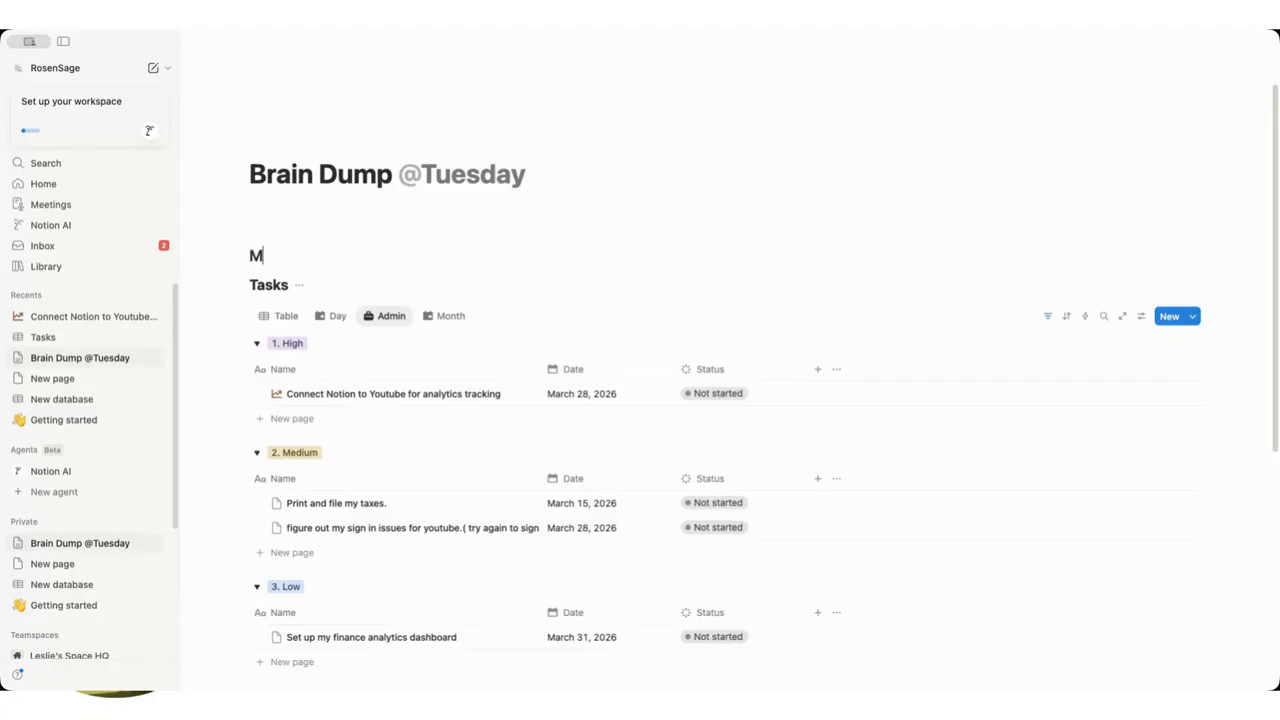
key(BackSpace)
text(By Da)
text(y)
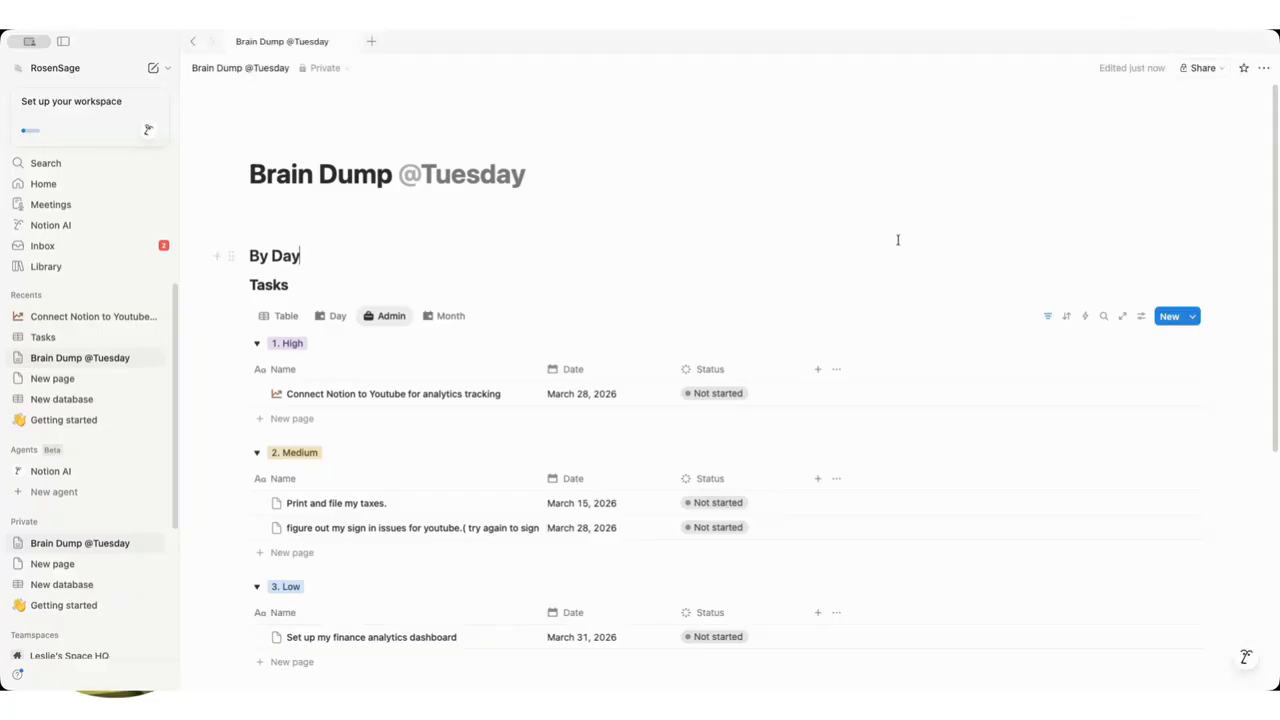
Switch the Tasks database to its Table view and clear the selected value from the Priority filter.
click(287, 318)
click(290, 325)
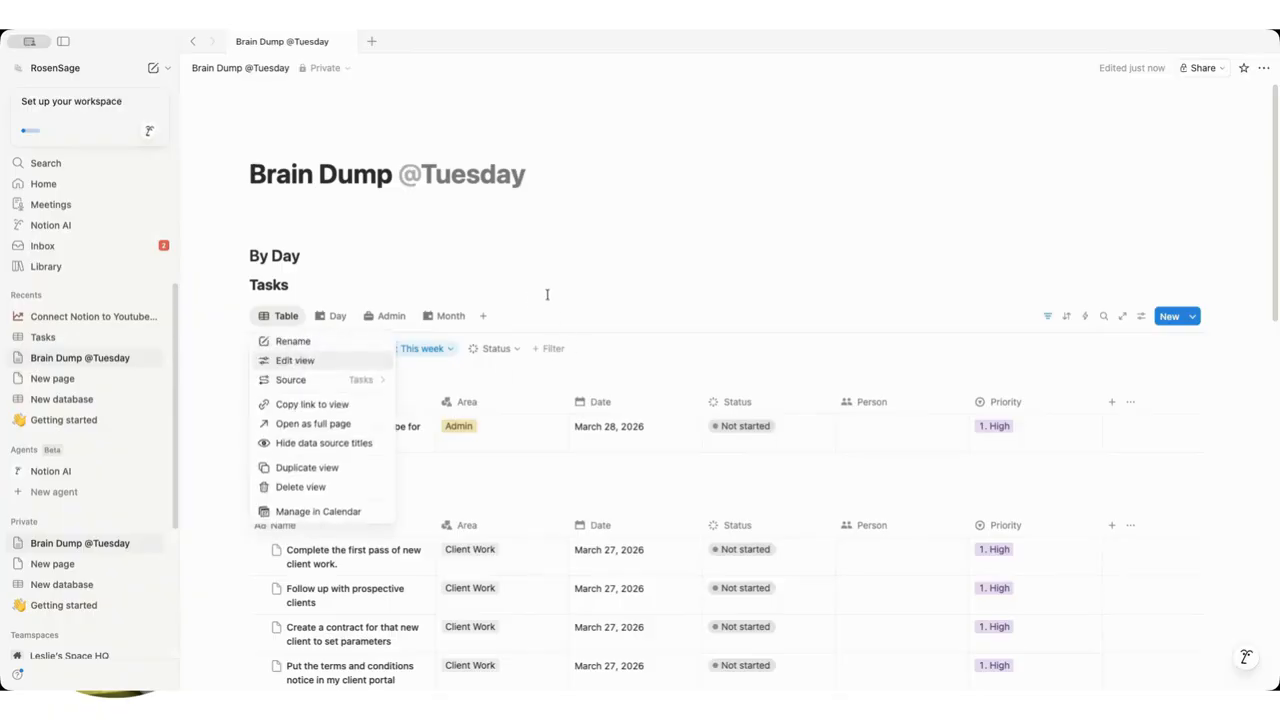
key(Escape)
click(302, 352)
click(303, 392)
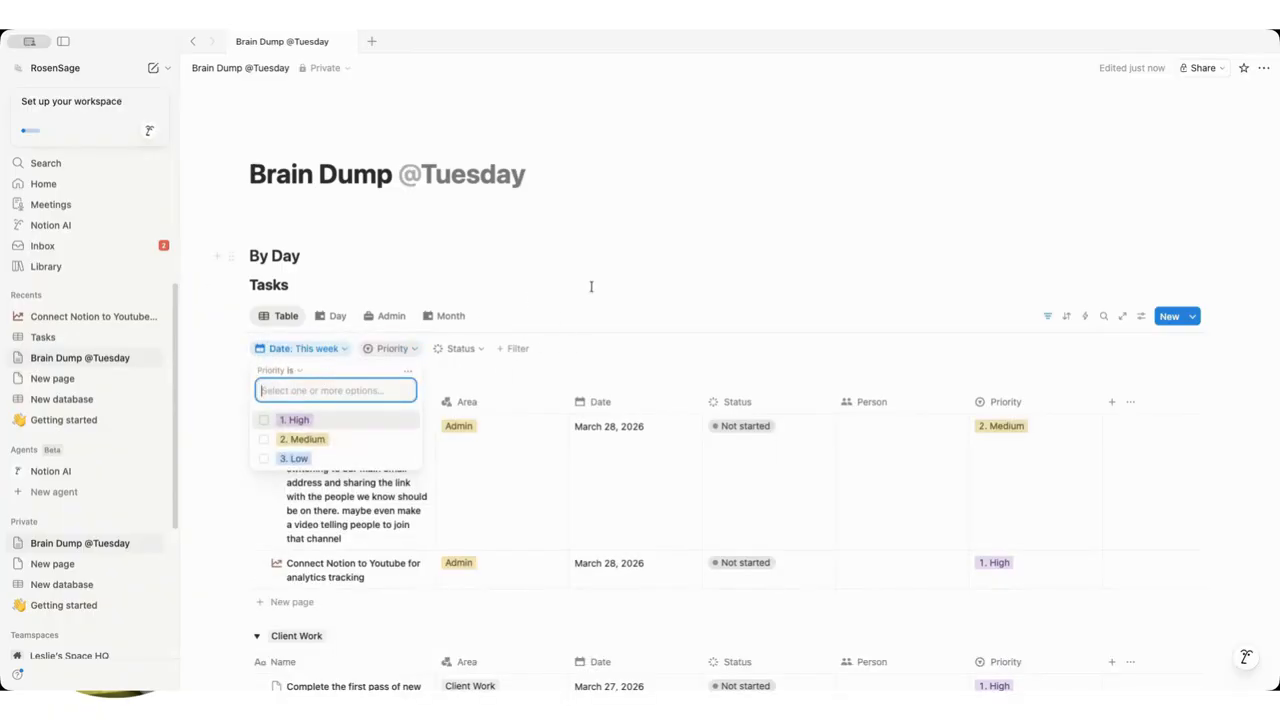
click(645, 267)
Check the Table view's Date filter and rename the view as "This Week".
click(328, 352)
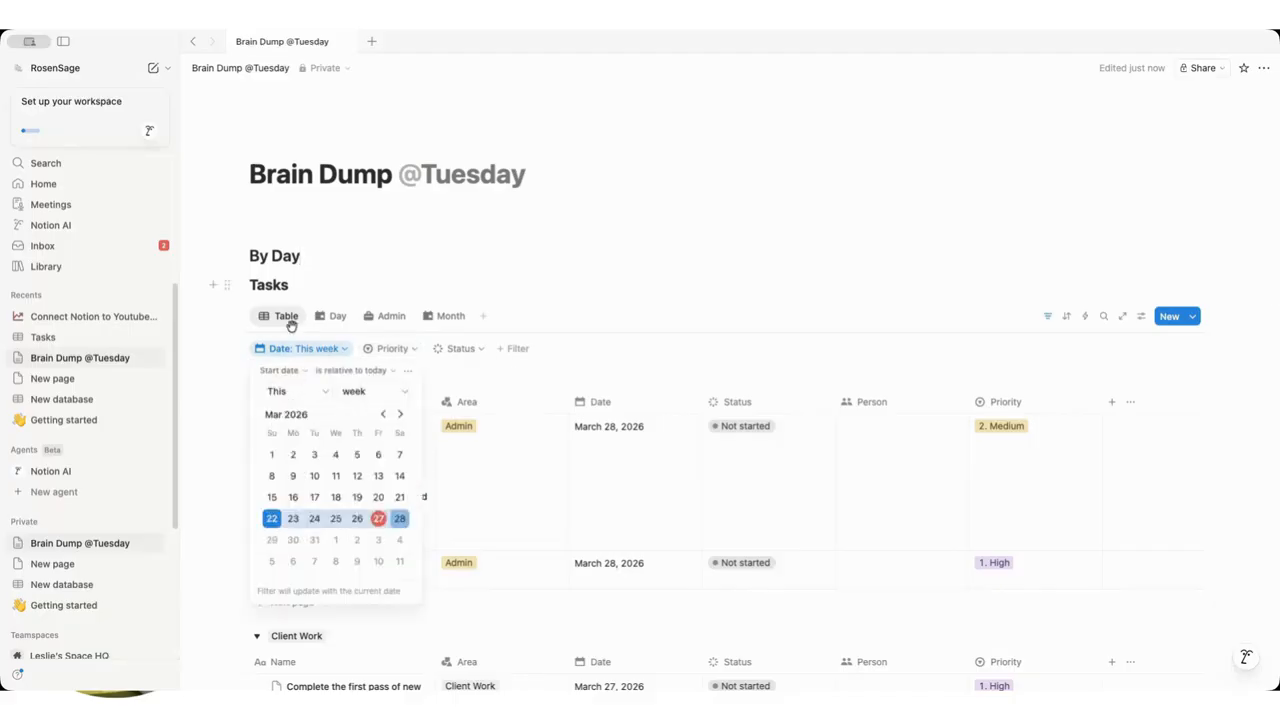
click(292, 323)
click(298, 355)
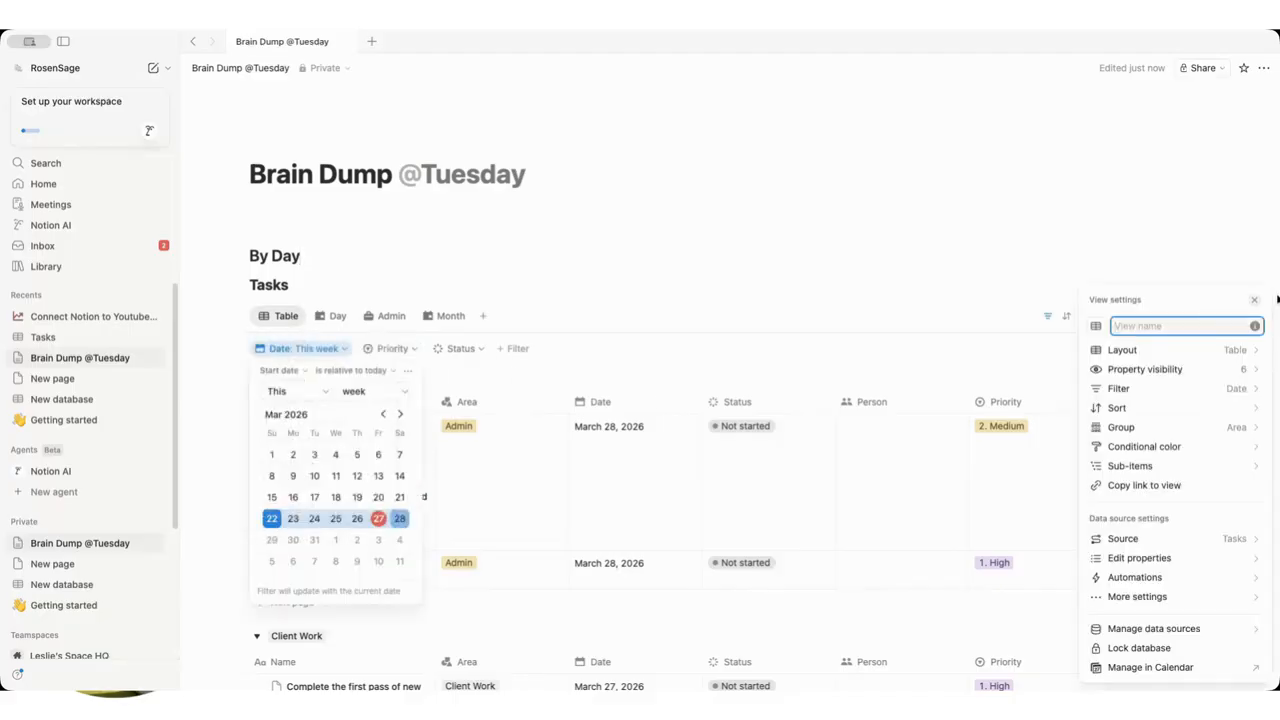
text(T)
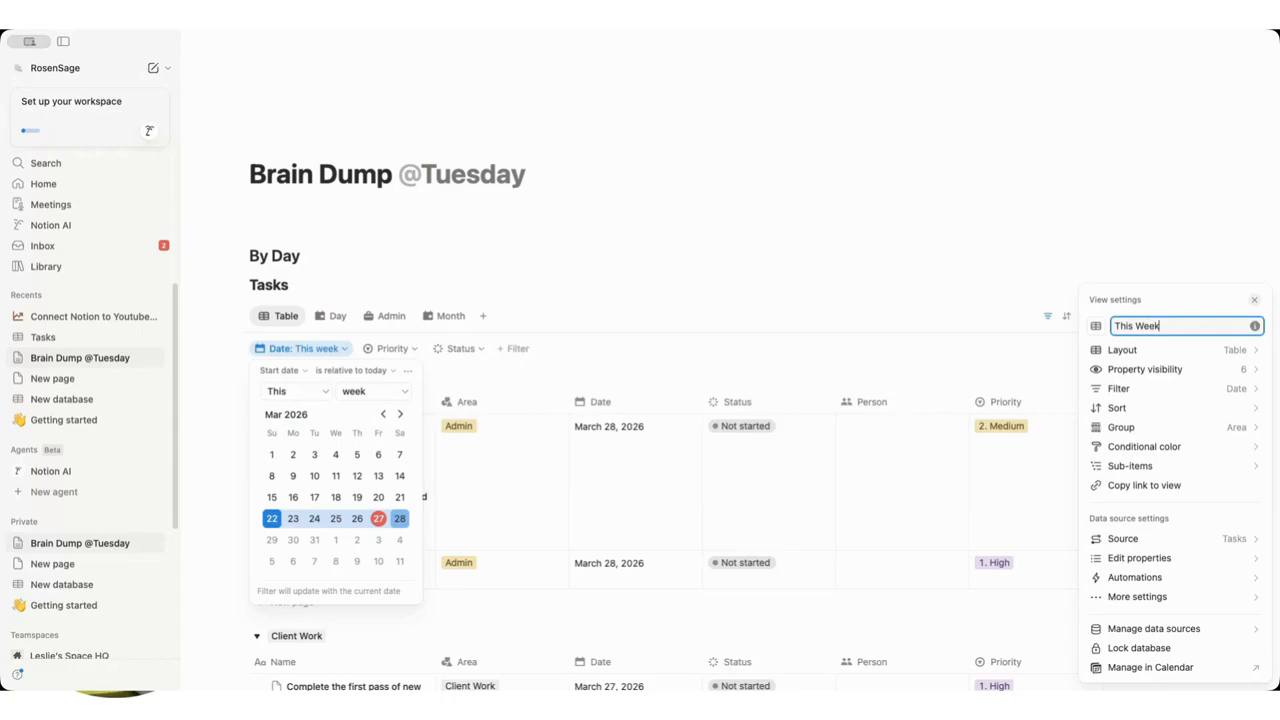
Change the This Week view's icon to the calendar icon found by searching "We", and close its settings.
click(1101, 328)
text(We)
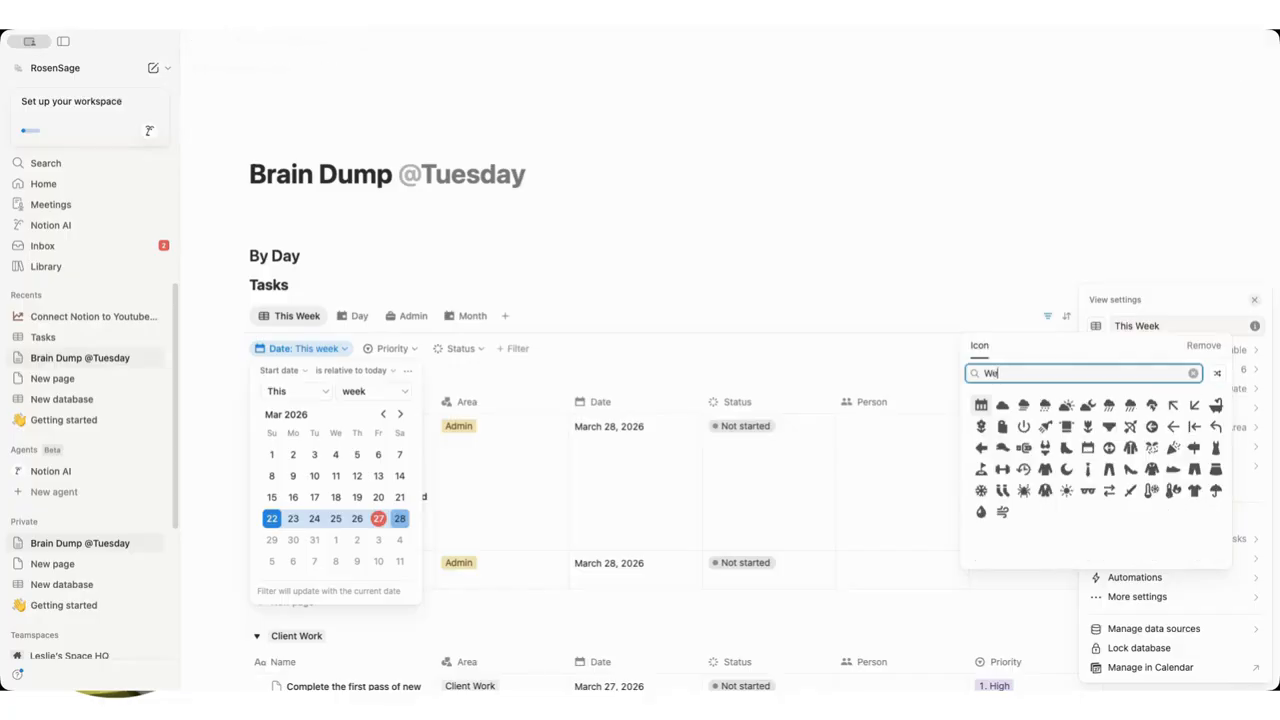
click(979, 406)
click(540, 287)
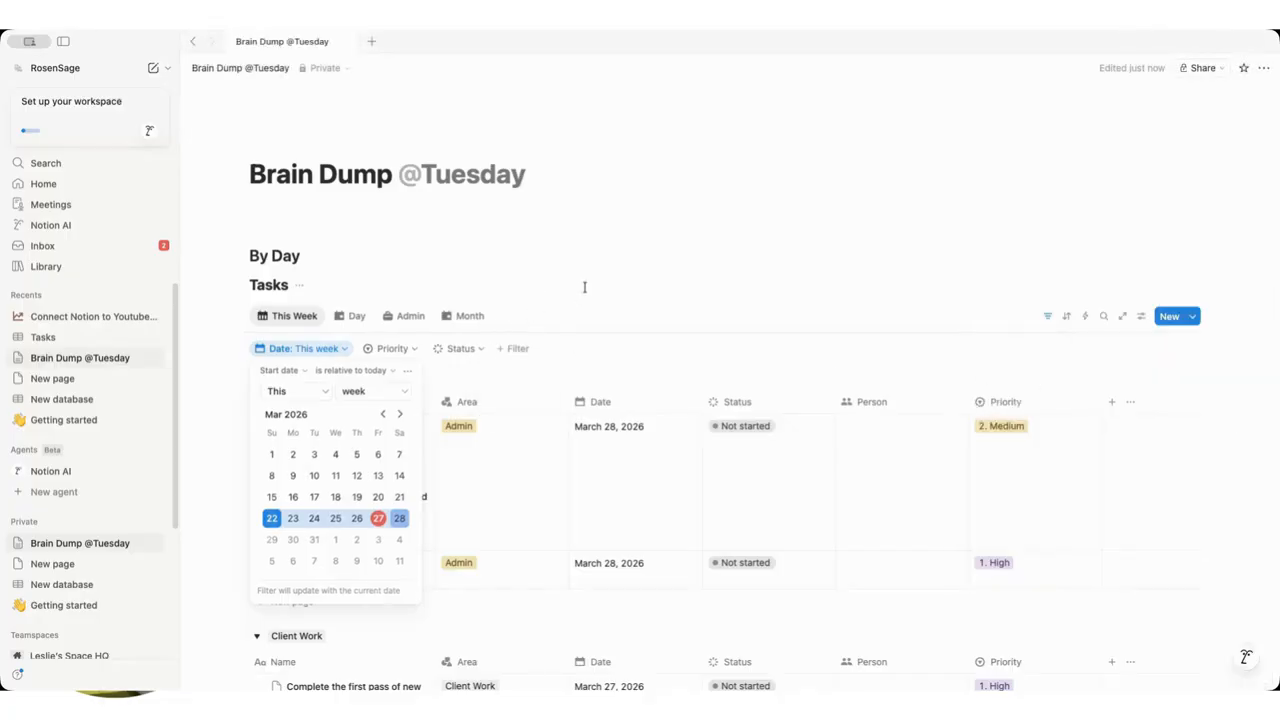
click(583, 286)
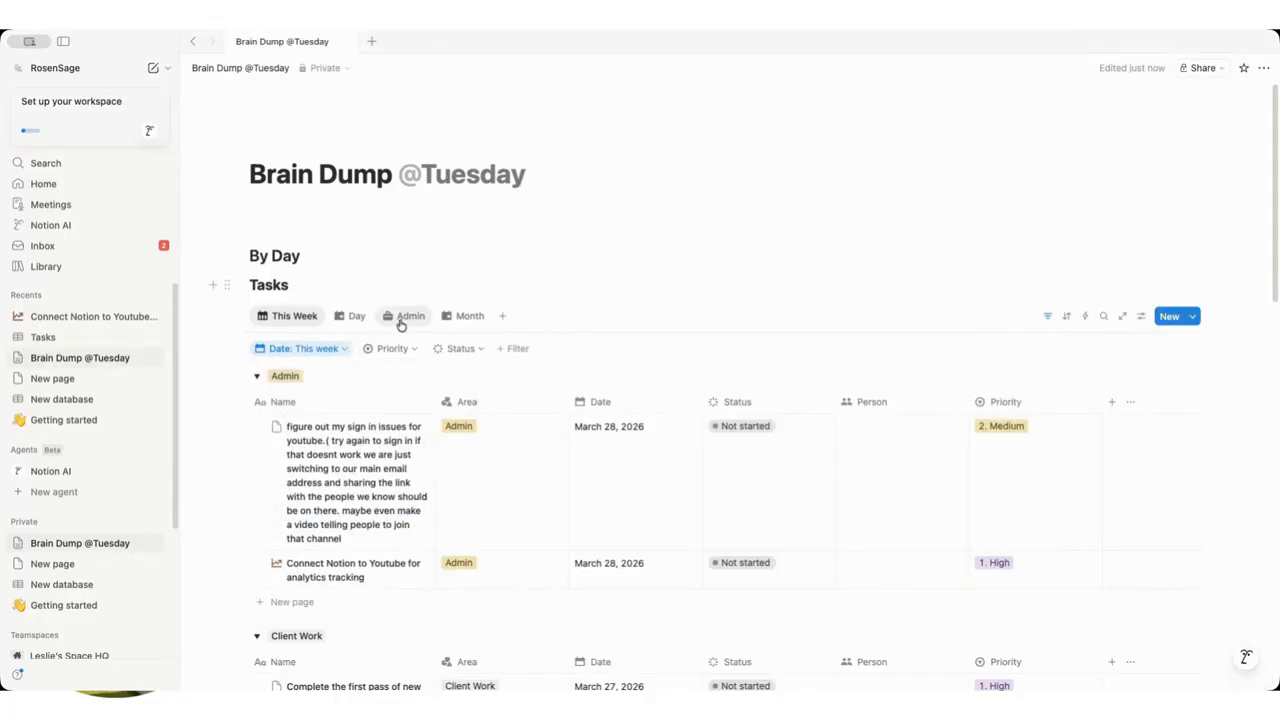
Move the Day view ahead of the This Week view and rename This Week as "Week".
drag(337, 317, 262, 317)
click(331, 317)
click(322, 346)
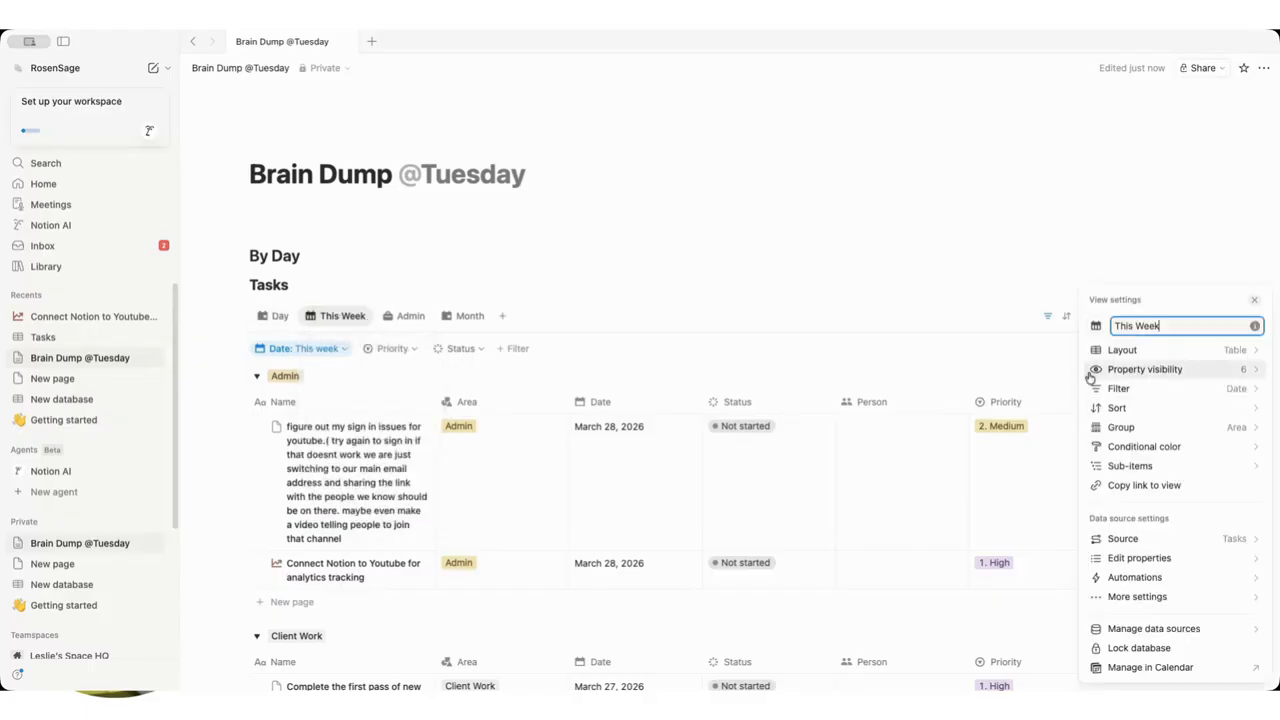
text(eek)
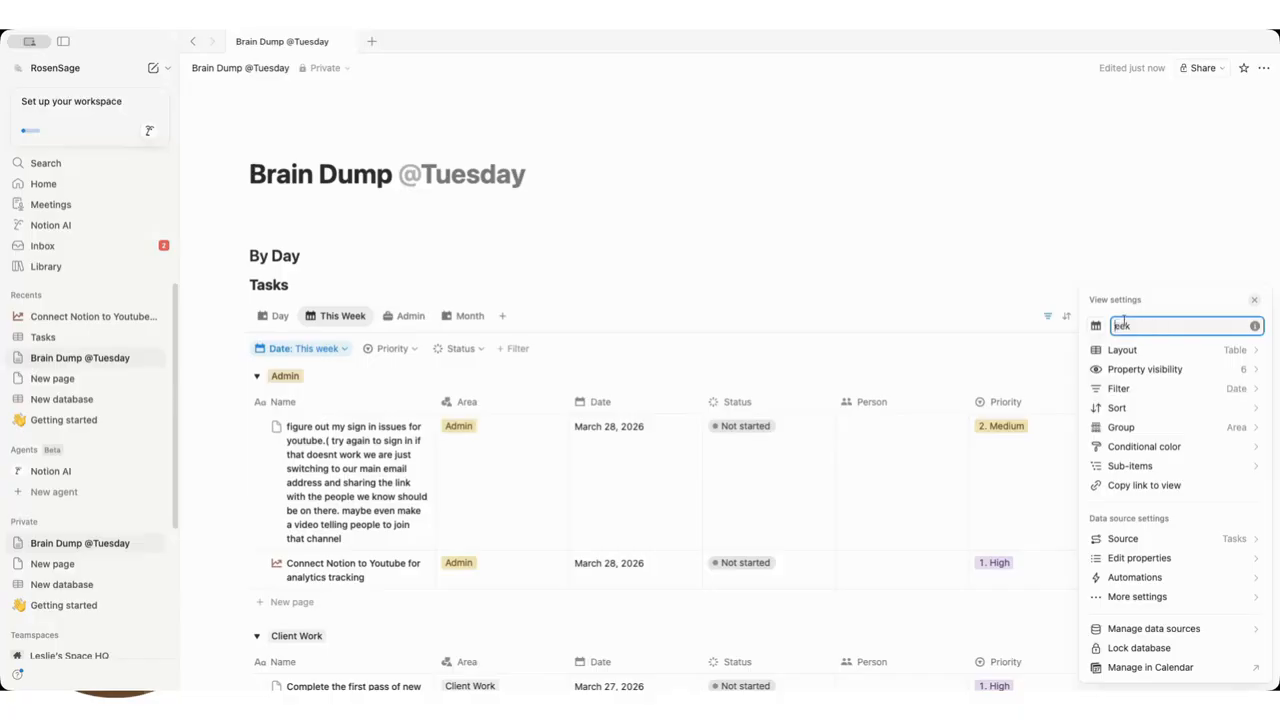
text(W)
click(820, 246)
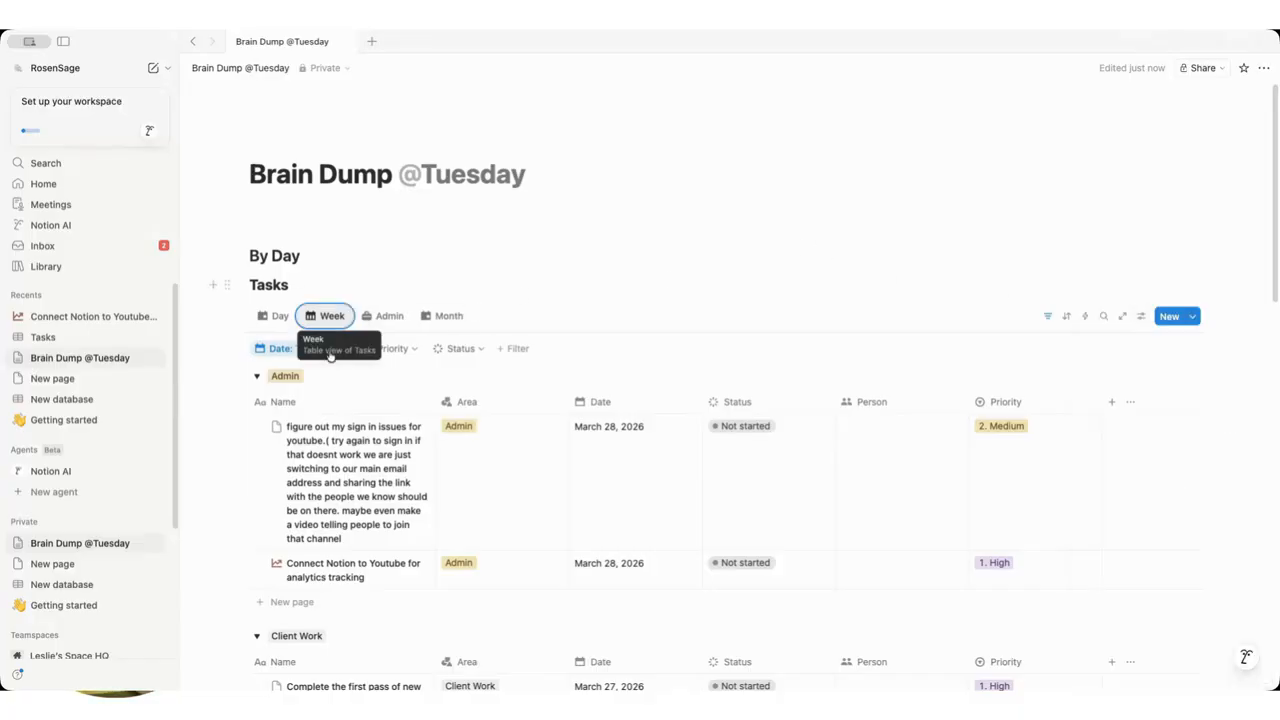
Copy the link to the Admin view and paste it below the Example toggle as a linked database view using the Admin view.
click(398, 316)
click(392, 316)
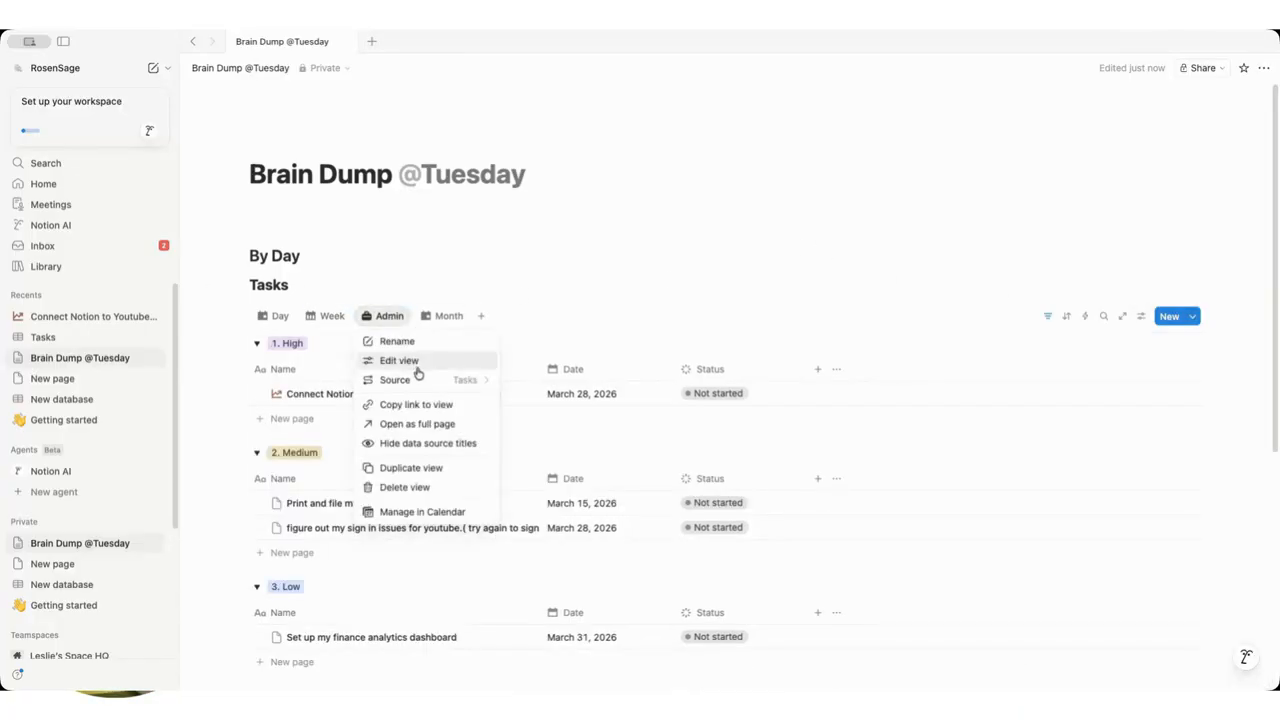
click(472, 406)
scroll(546, 437, down, 4)
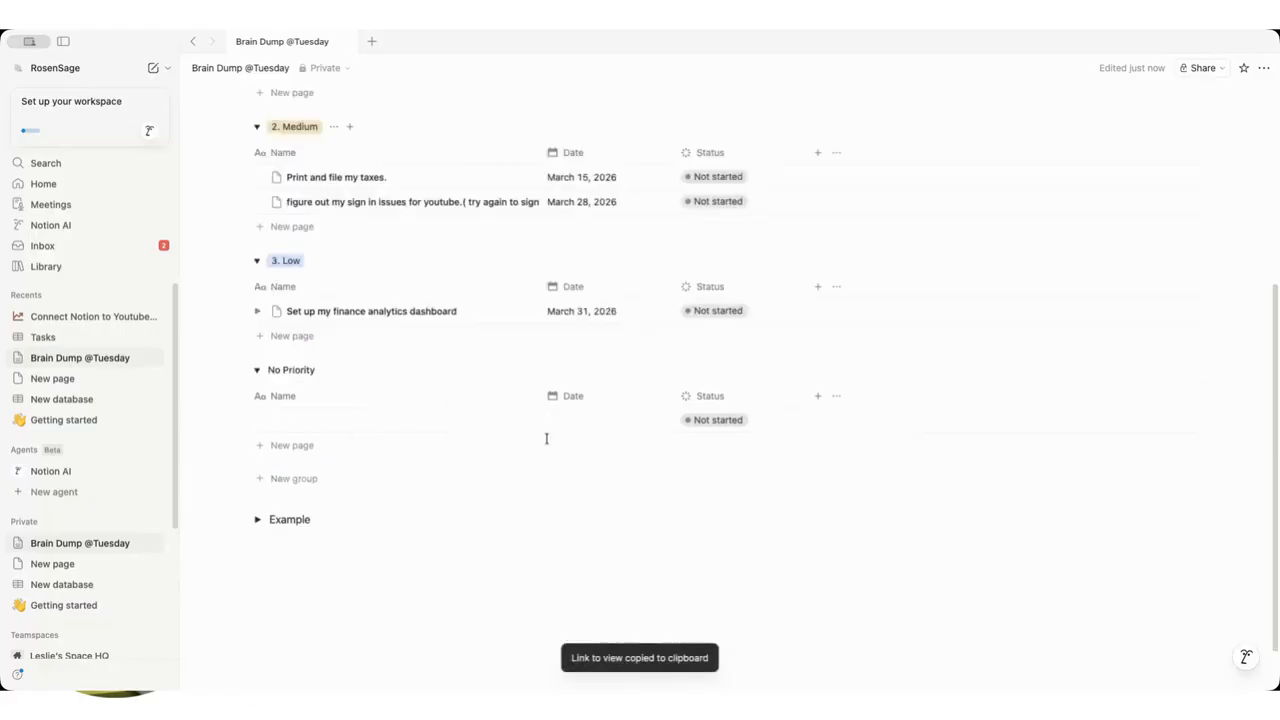
click(363, 486)
key(ctrl+v)
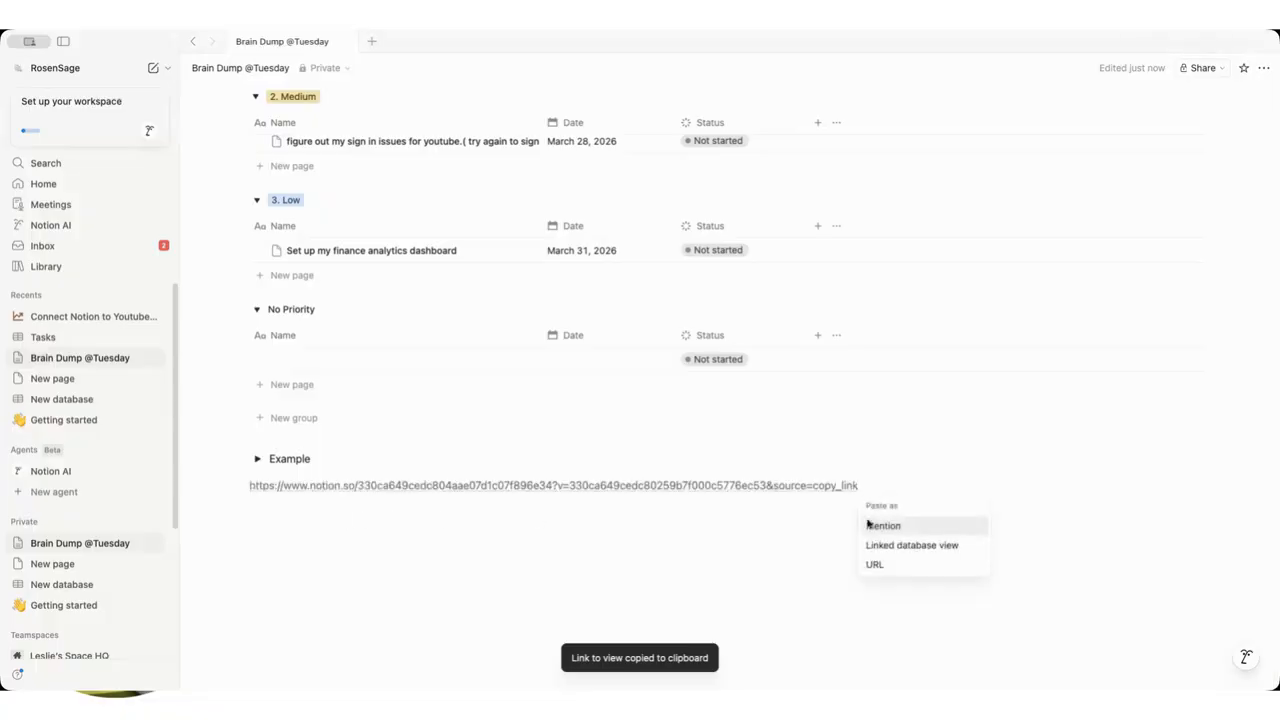
click(937, 545)
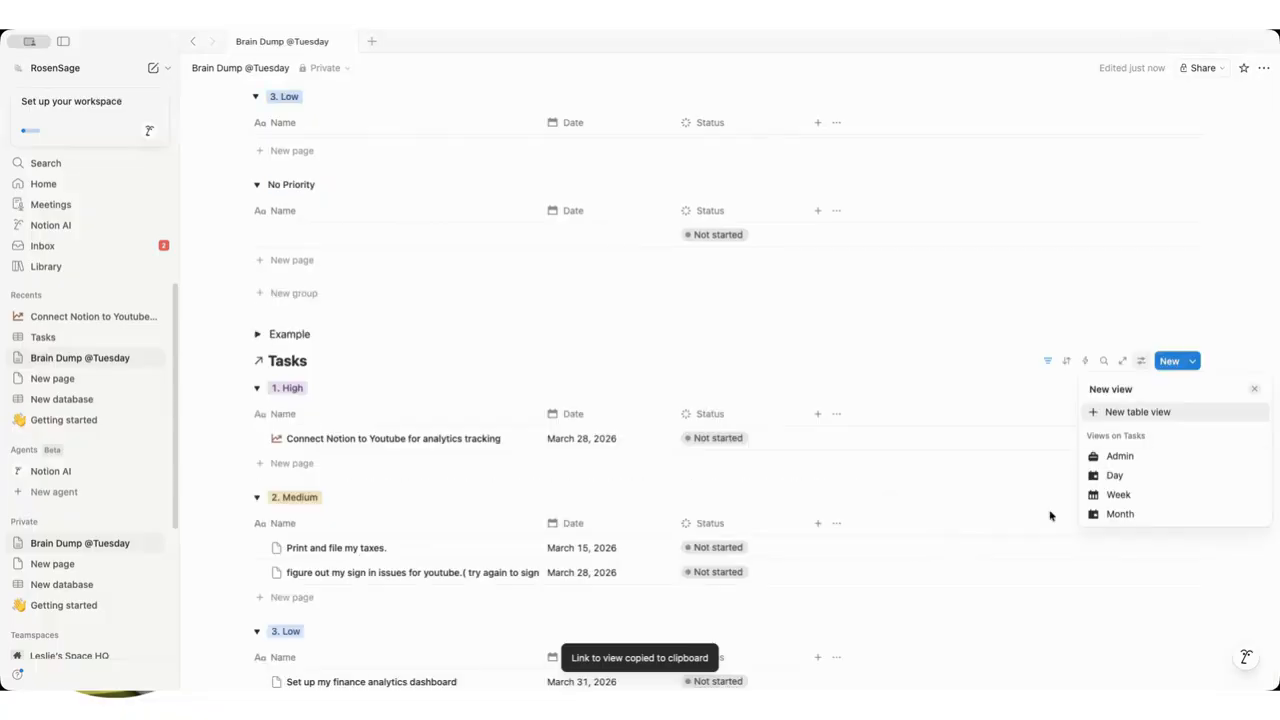
click(1220, 456)
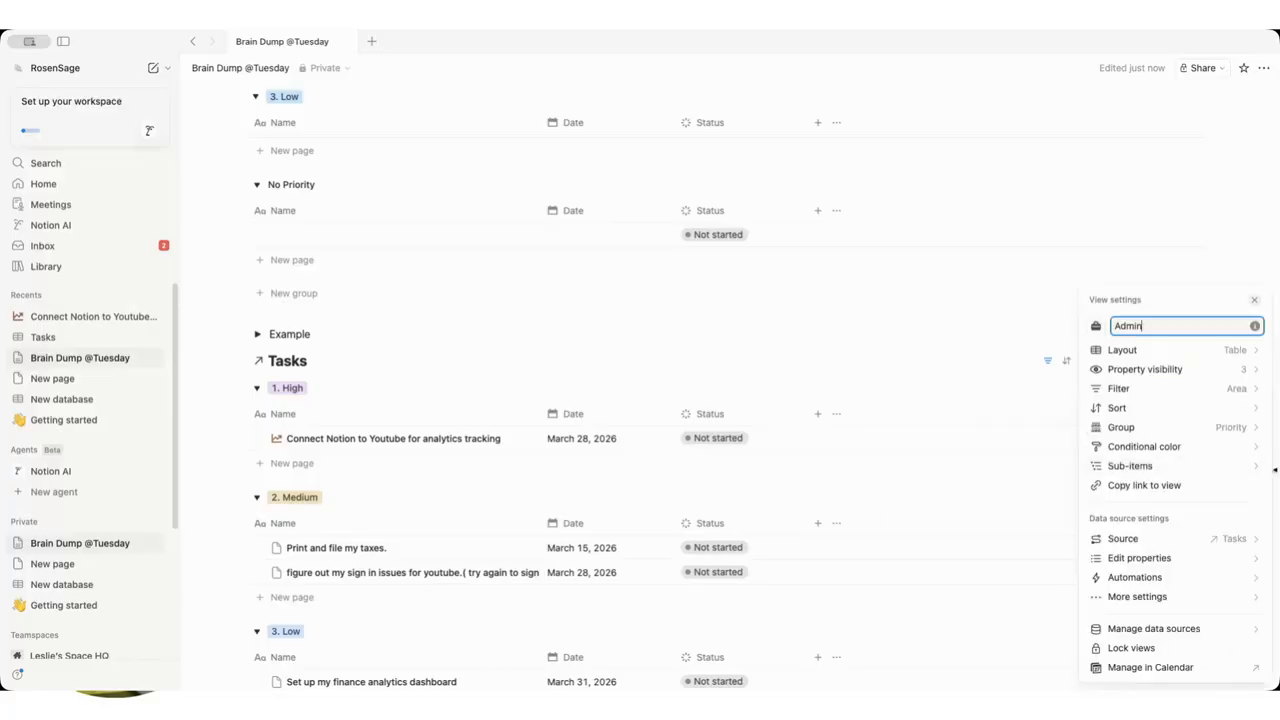
click(847, 342)
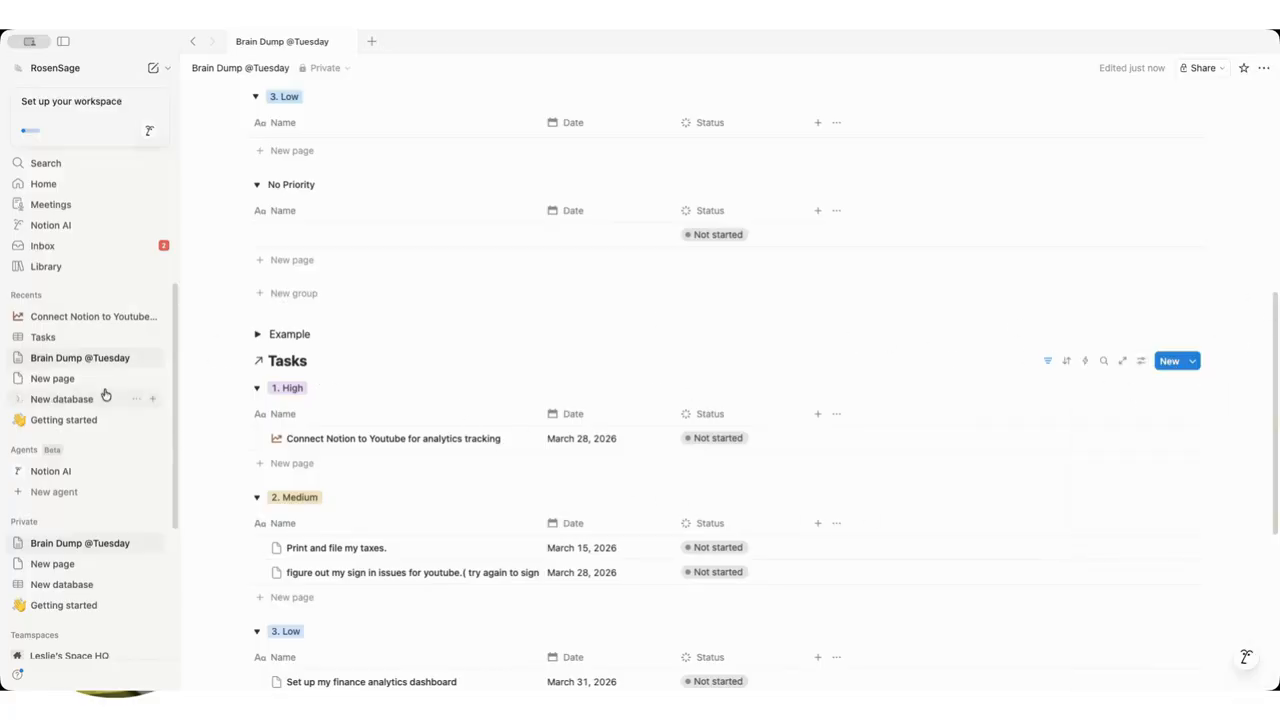
Add a new table view of the Tasks data source to the linked database, with data source titles hidden.
click(317, 360)
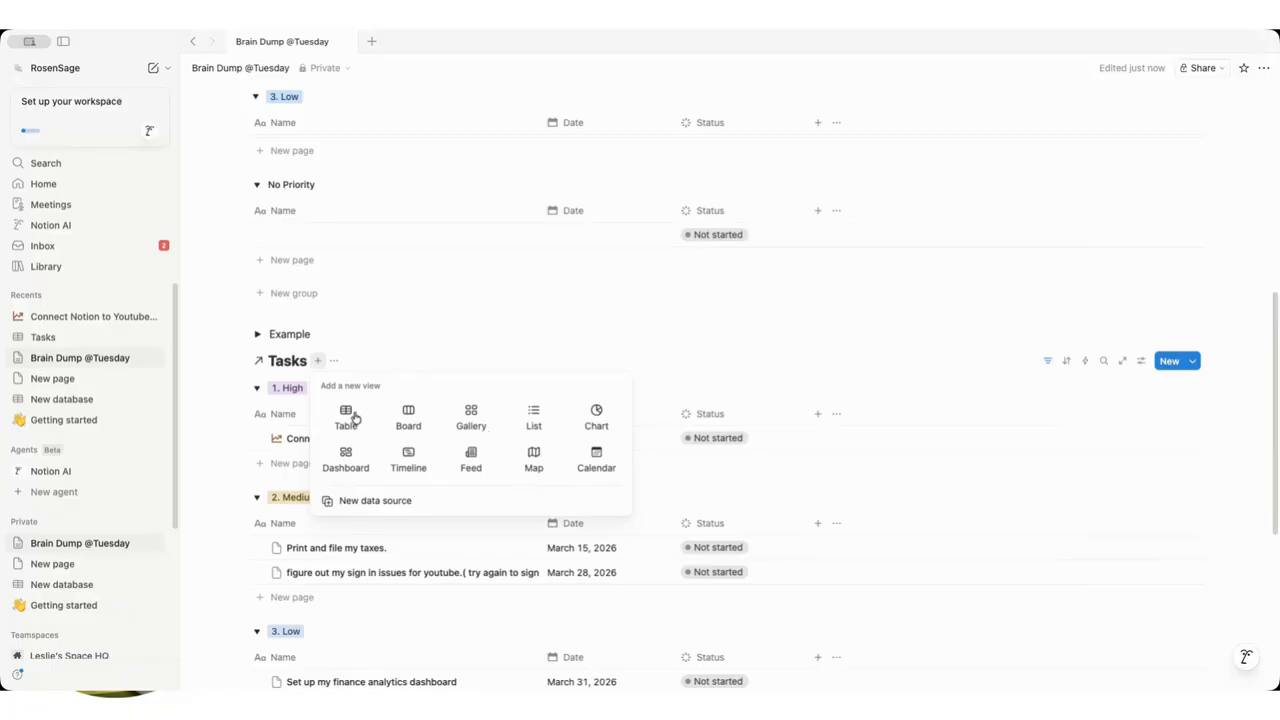
click(350, 417)
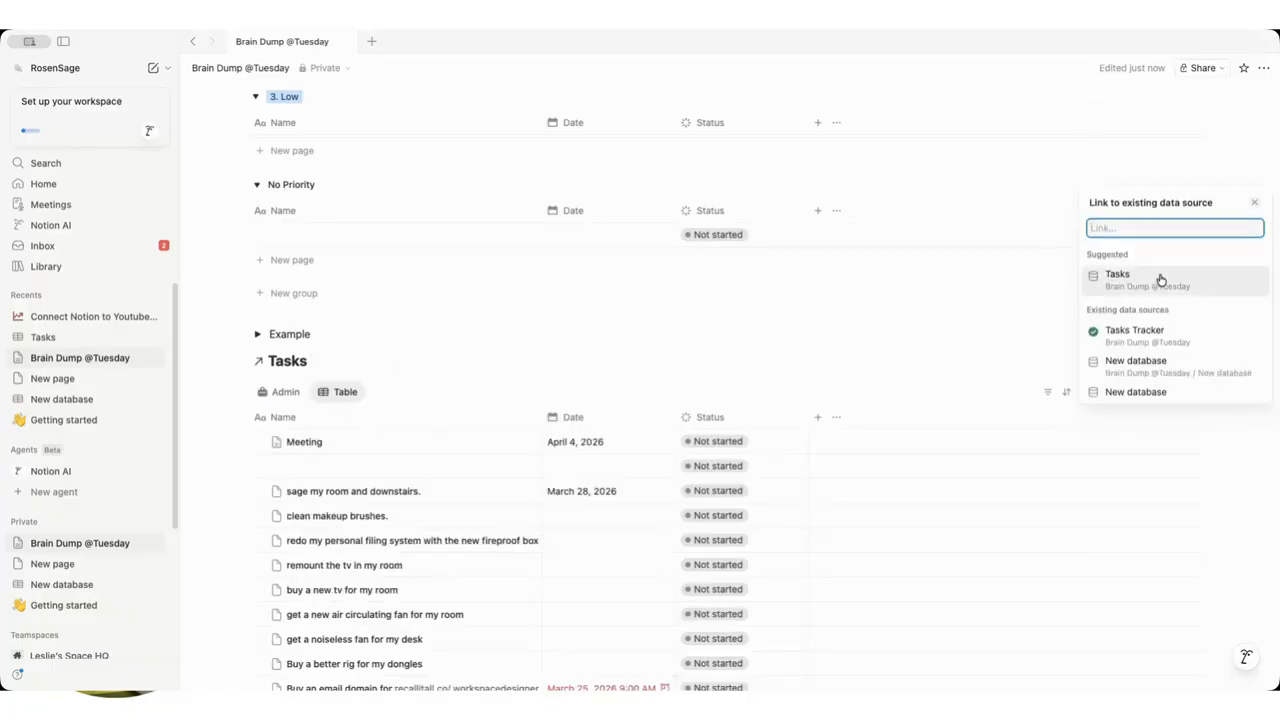
click(1160, 279)
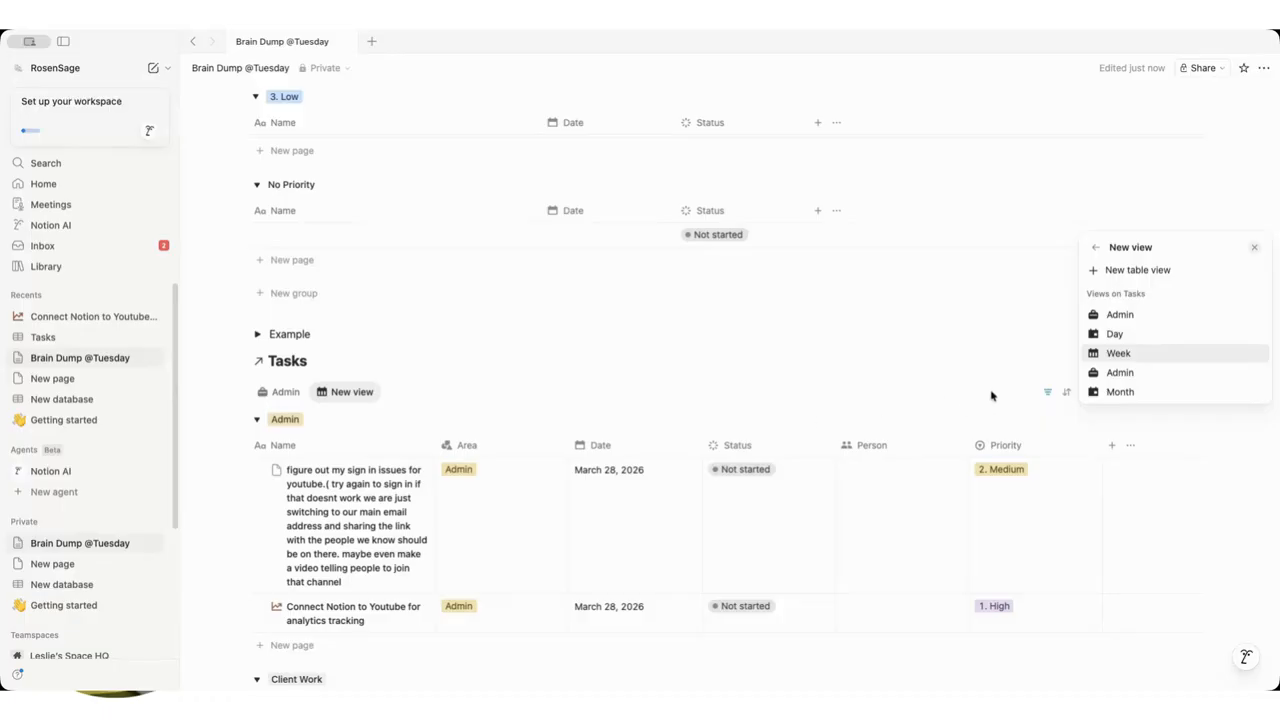
click(1125, 276)
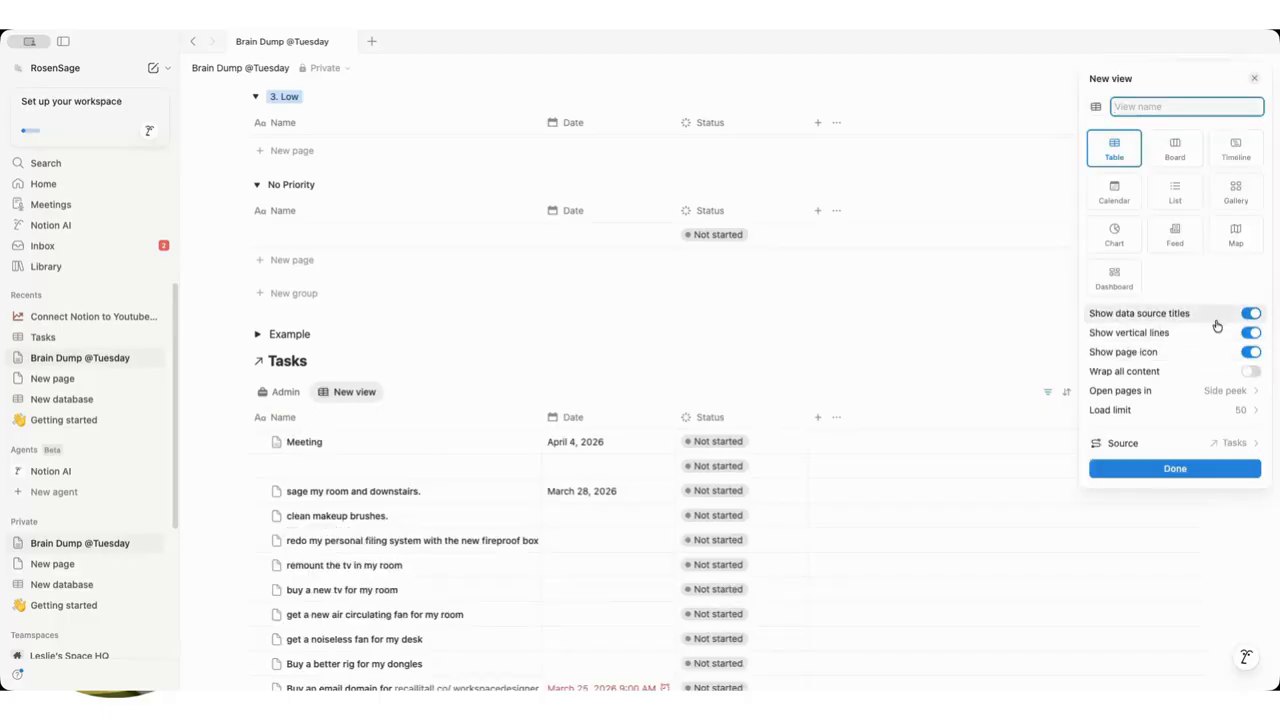
click(1247, 317)
click(1175, 468)
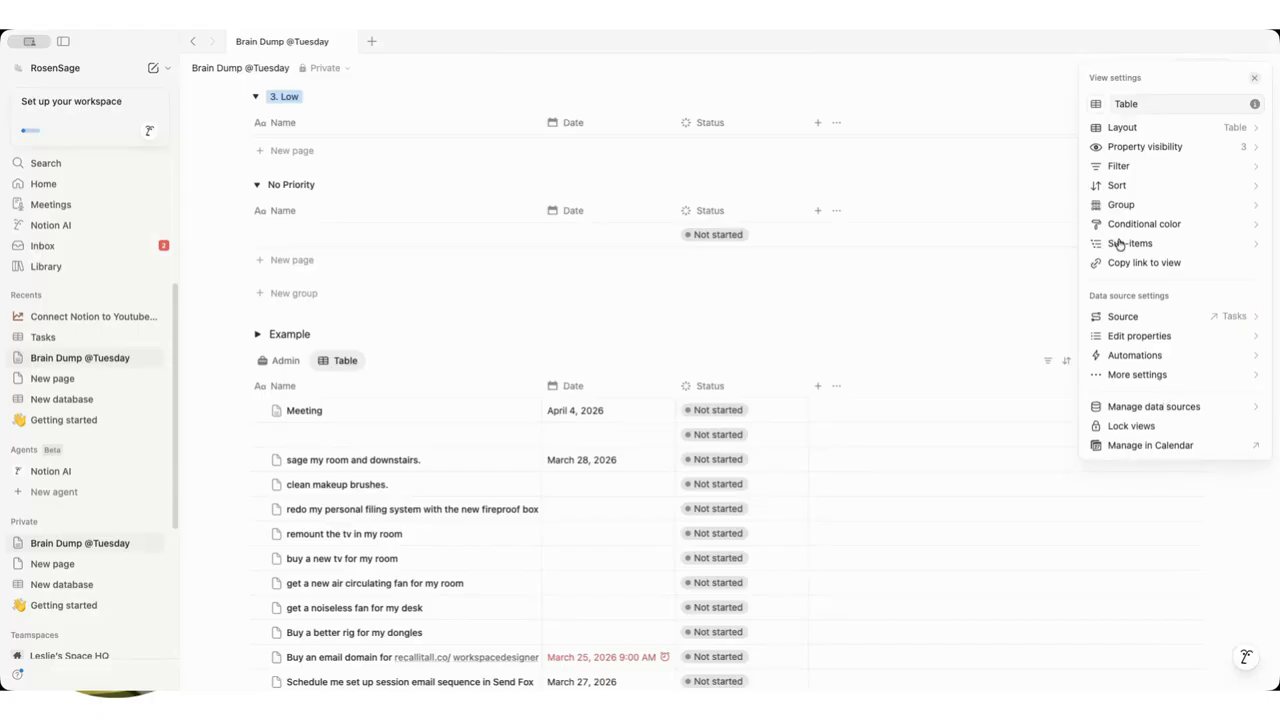
Filter the linked database's new Table view to tasks whose Area contains Marketing.
click(1152, 166)
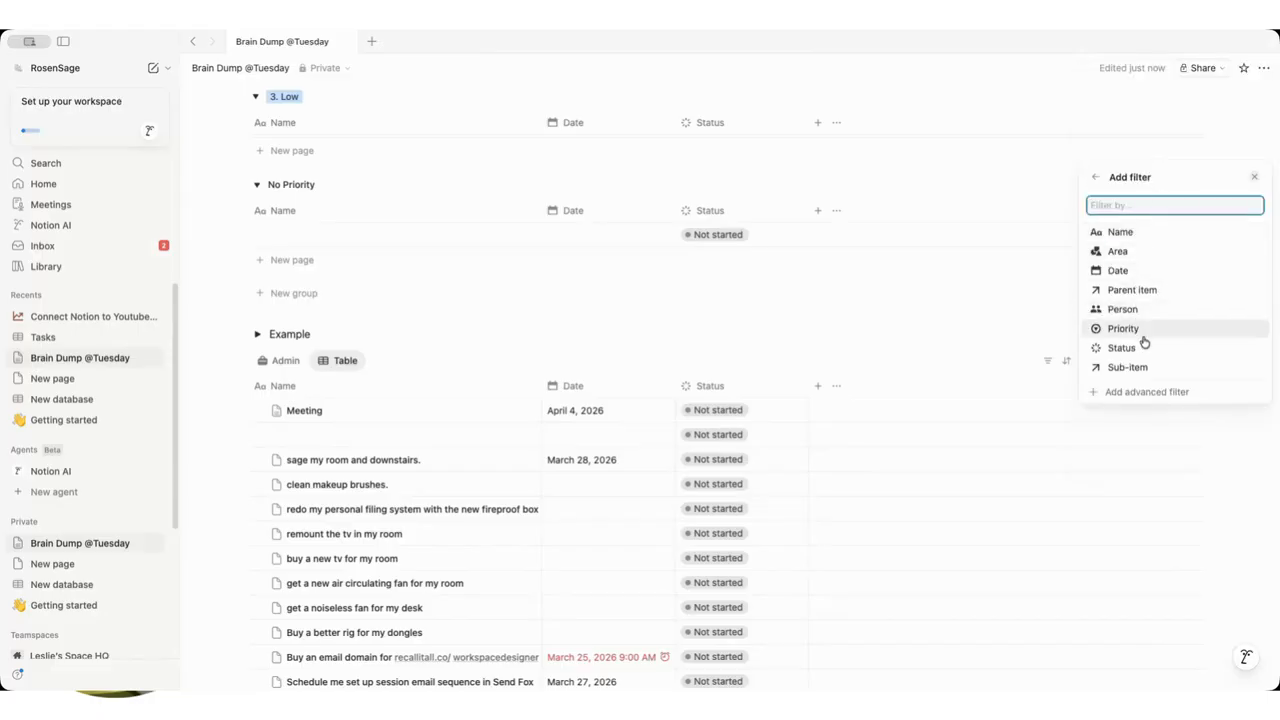
click(1155, 253)
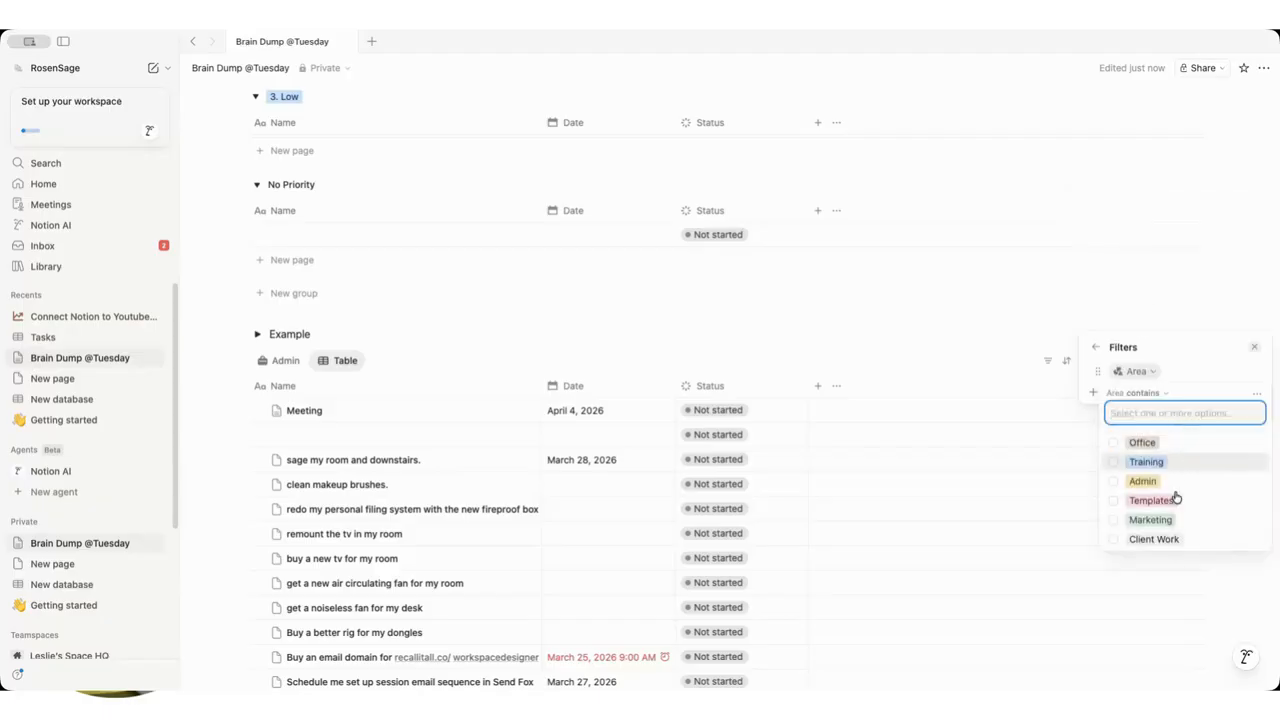
click(1160, 522)
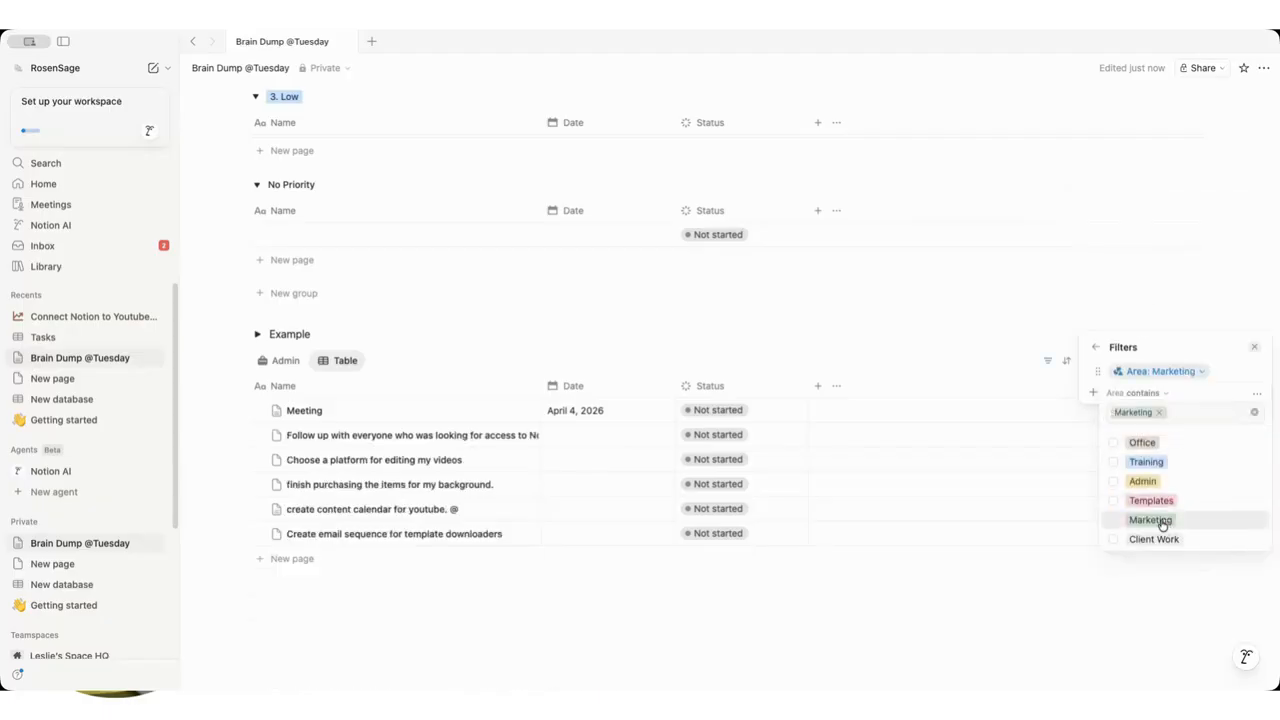
click(1099, 349)
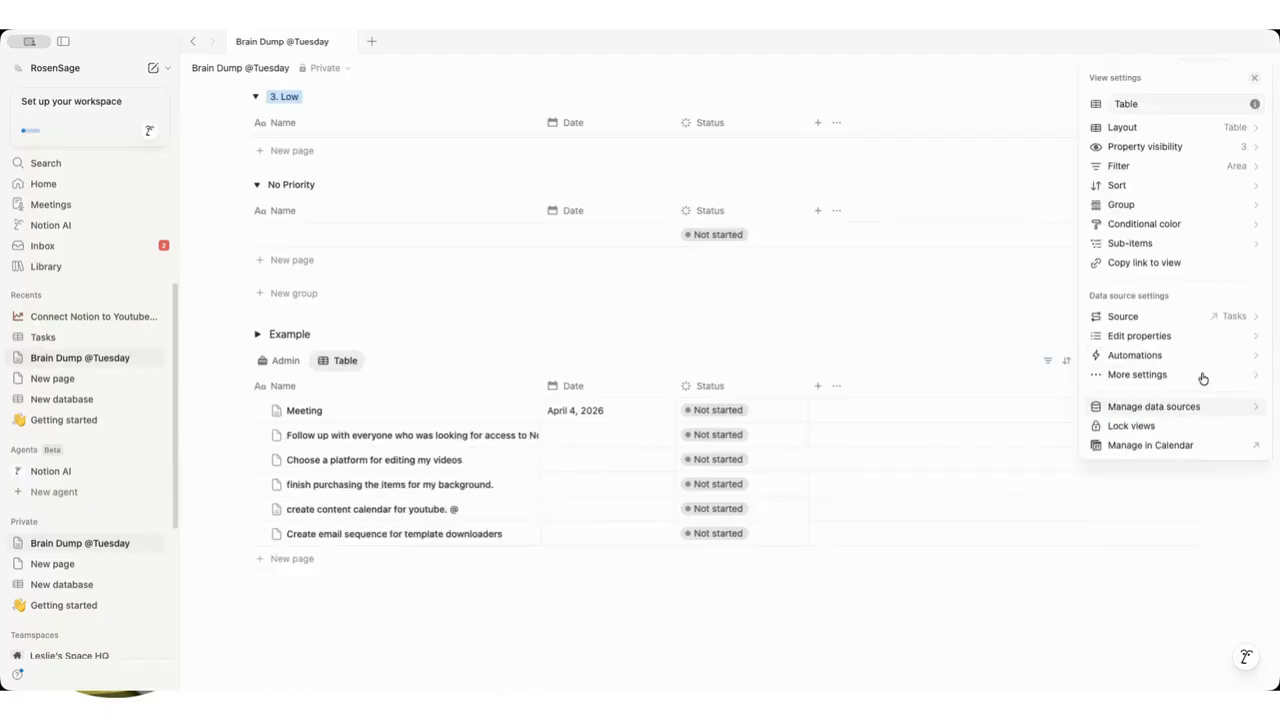
Sort the new Table view by Date ascending and group it by Priority.
click(1210, 194)
click(1198, 295)
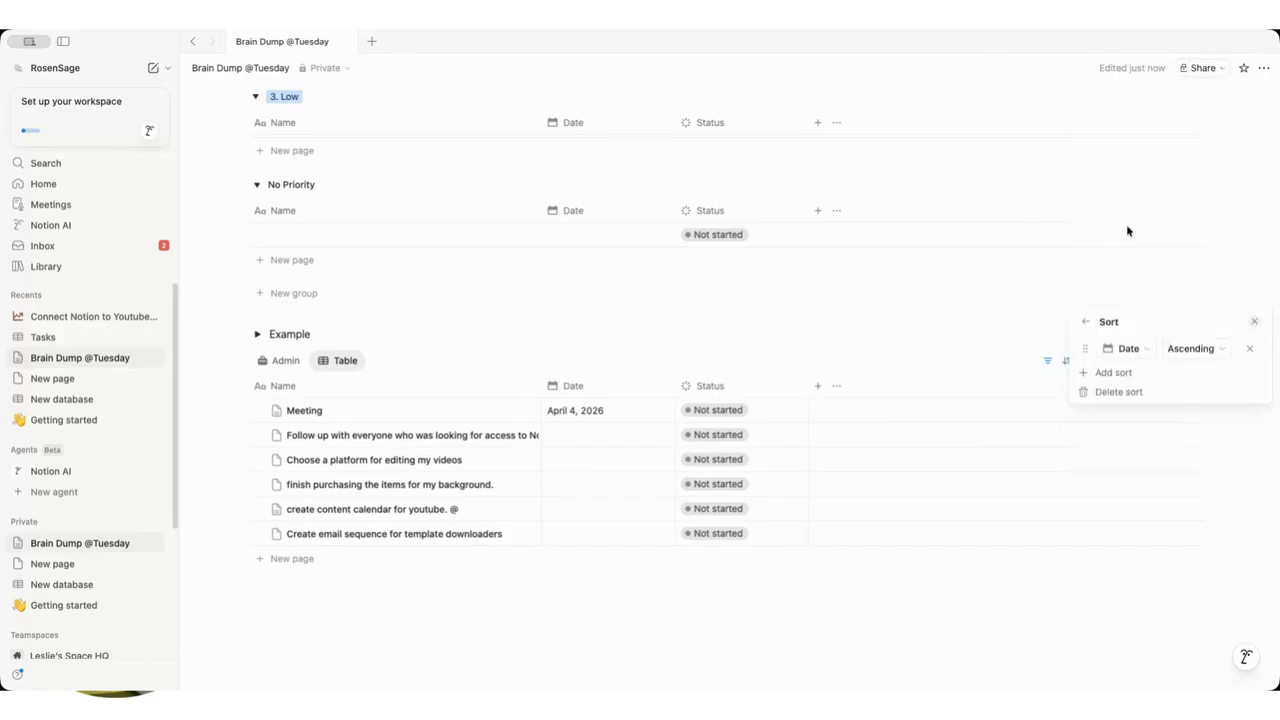
click(1085, 322)
click(1215, 205)
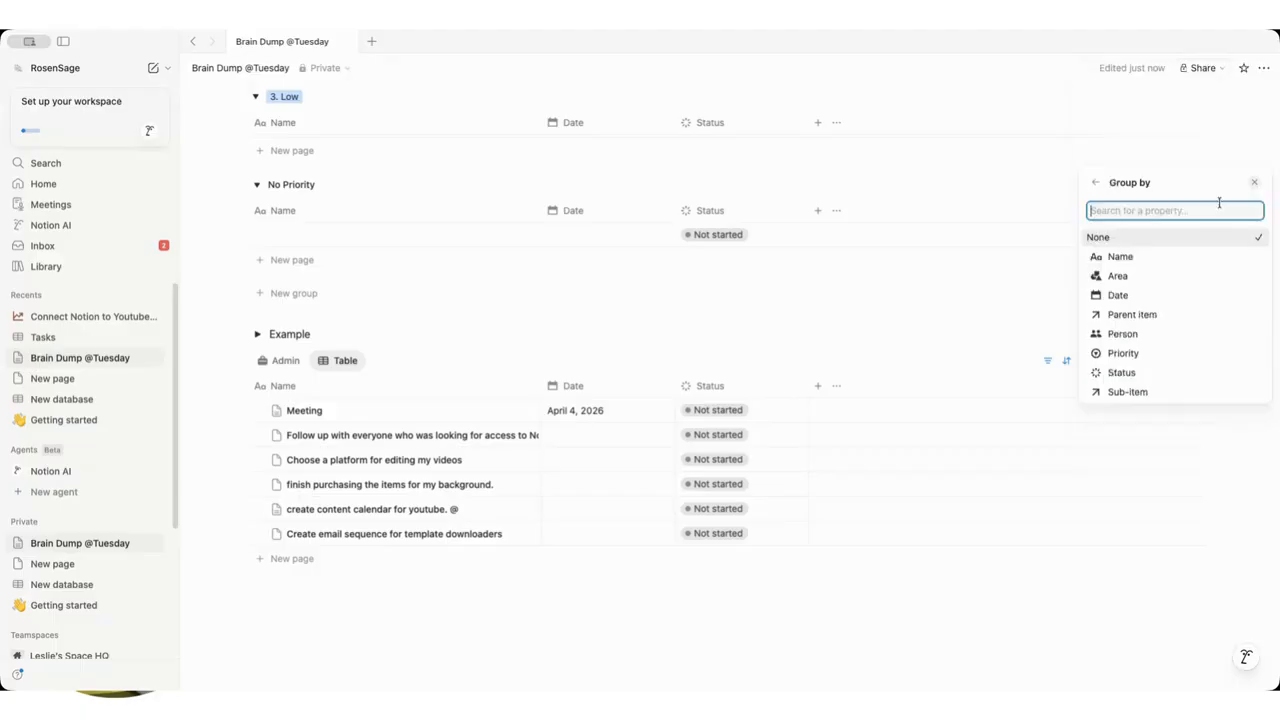
click(1190, 353)
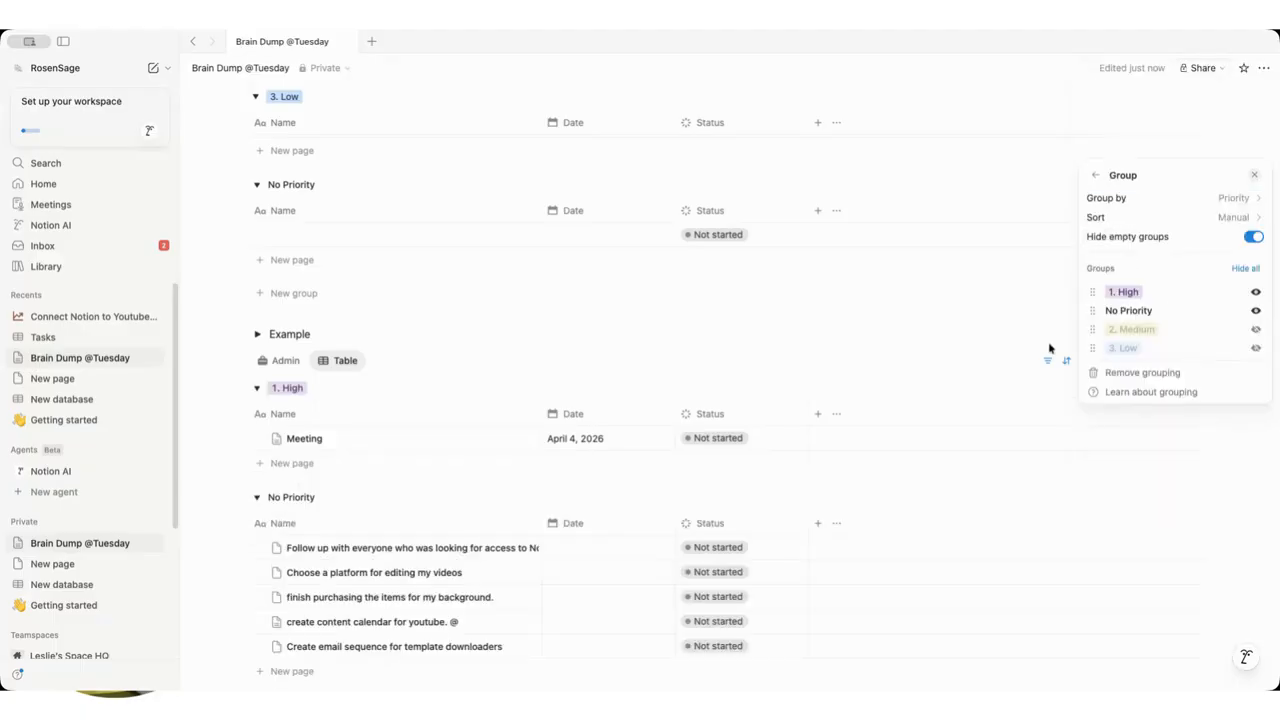
click(615, 383)
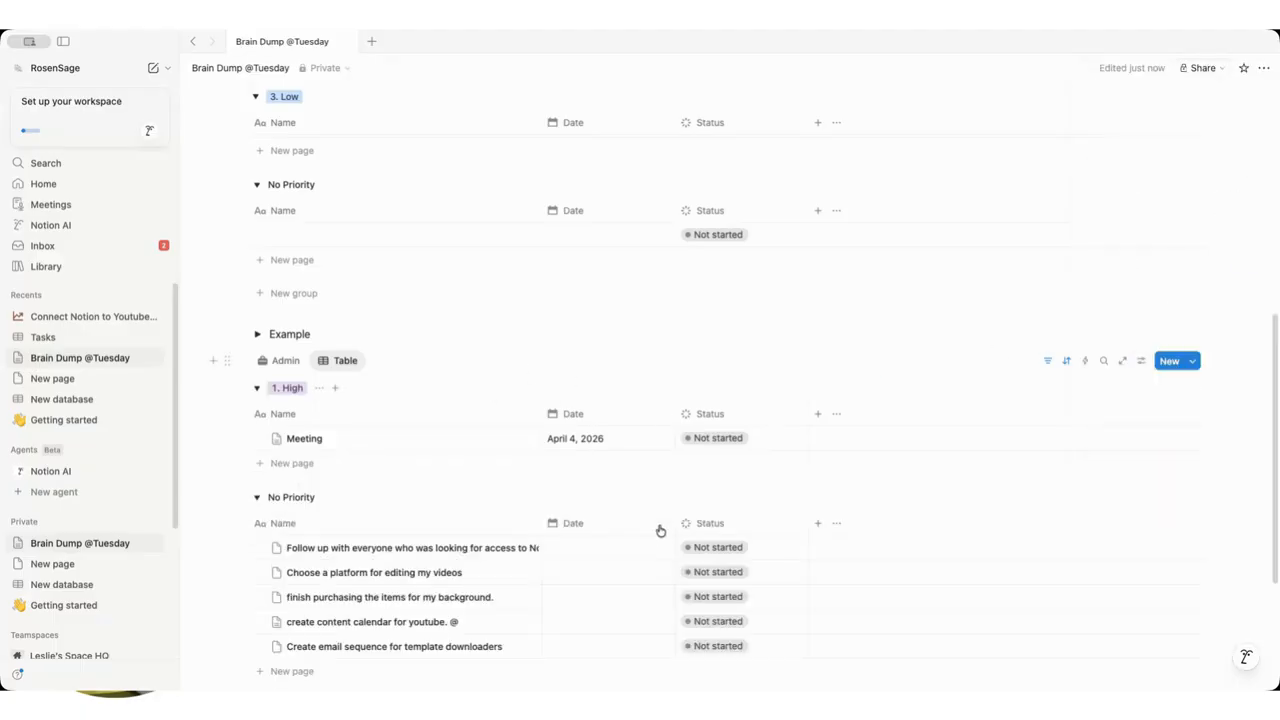
Date the "Follow up with everyone" task March 28, 2026 and "Choose a platform for editing my videos" March 23, 2026.
click(637, 550)
click(687, 371)
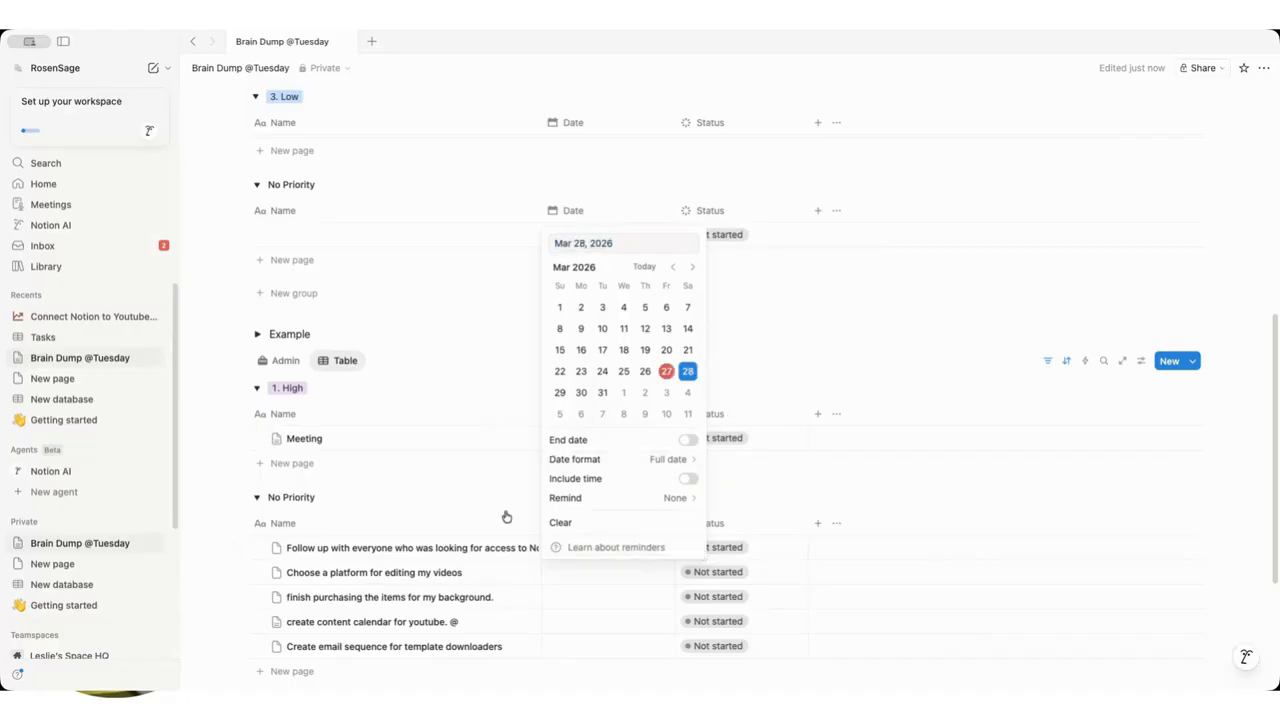
key(Escape)
click(620, 574)
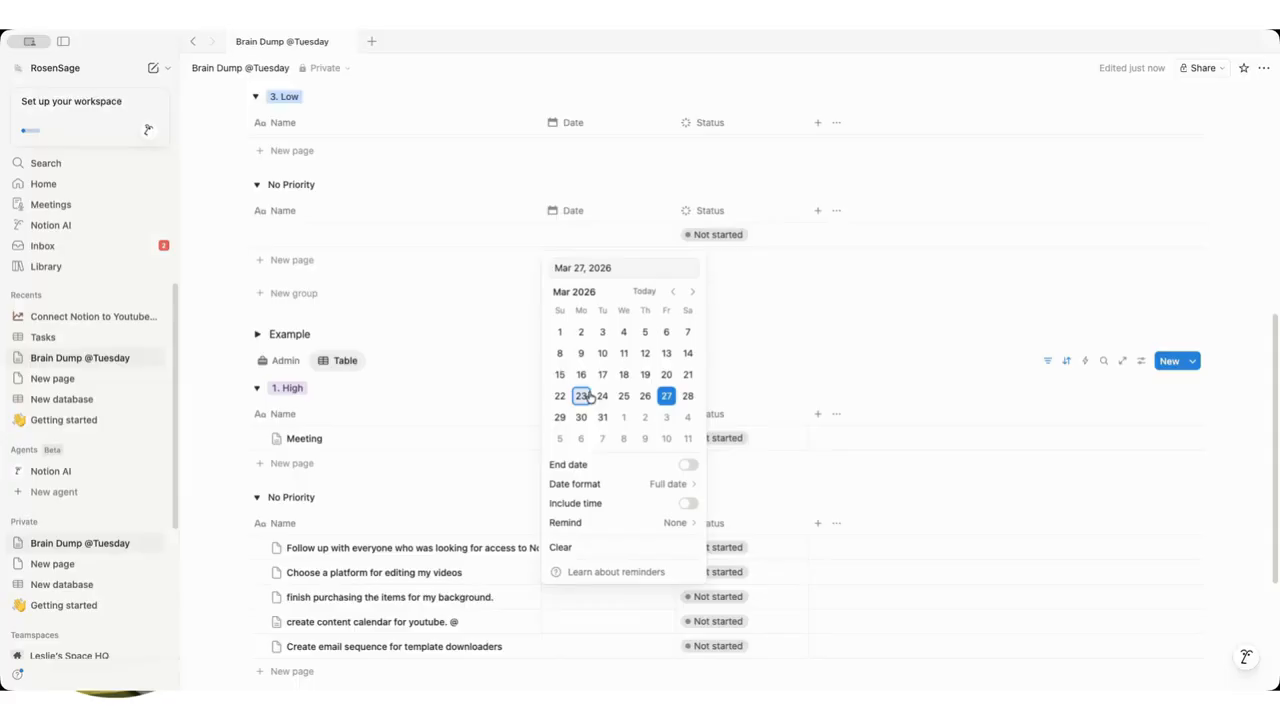
click(588, 397)
Date "finish purchasing the items for my background." April 8, 2026 and "create content calendar for youtube." March 10, 2026.
click(576, 602)
click(576, 602)
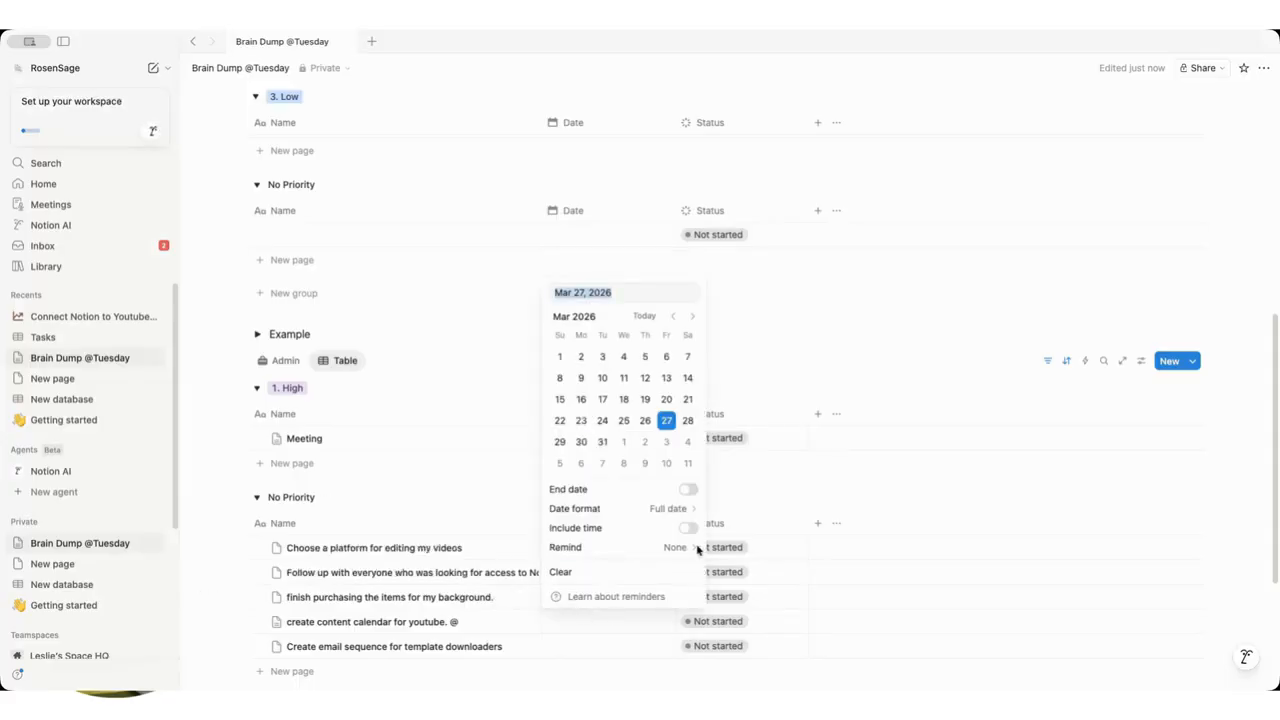
click(625, 463)
click(553, 622)
click(553, 622)
click(602, 402)
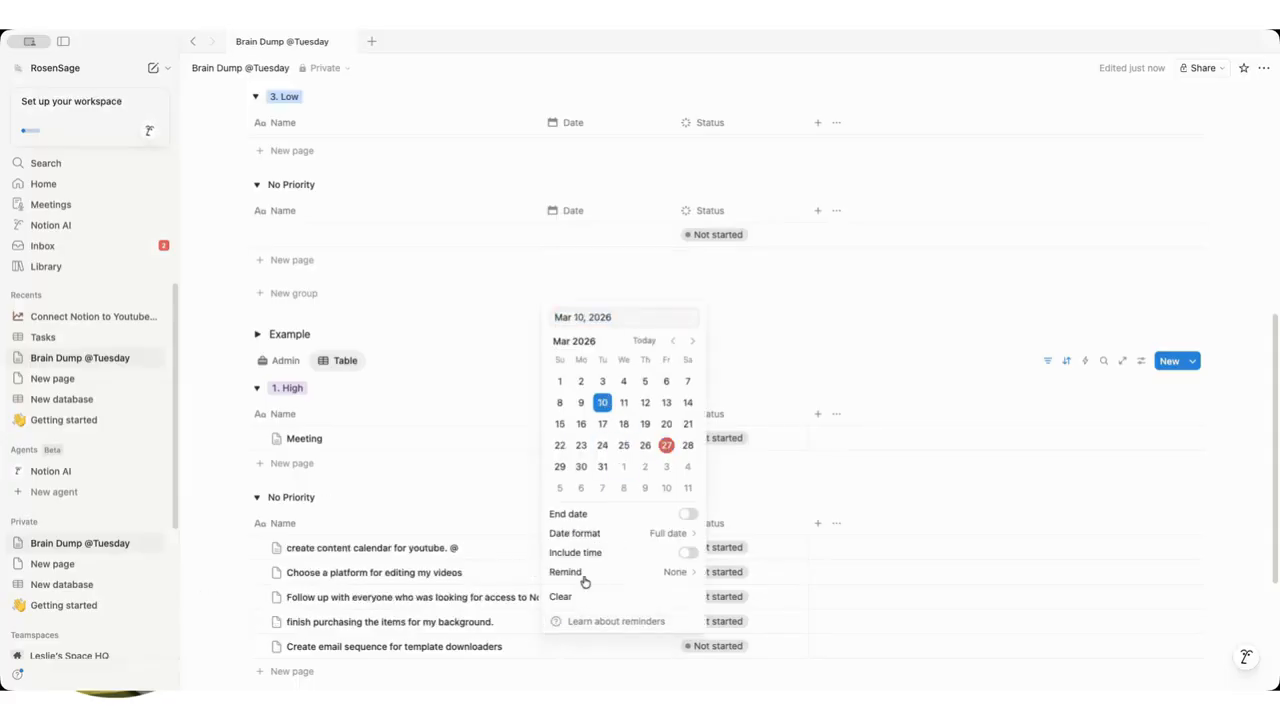
Set the date of "Create email sequence for template downloaders" to April 4, 2026.
click(568, 656)
click(568, 655)
click(688, 491)
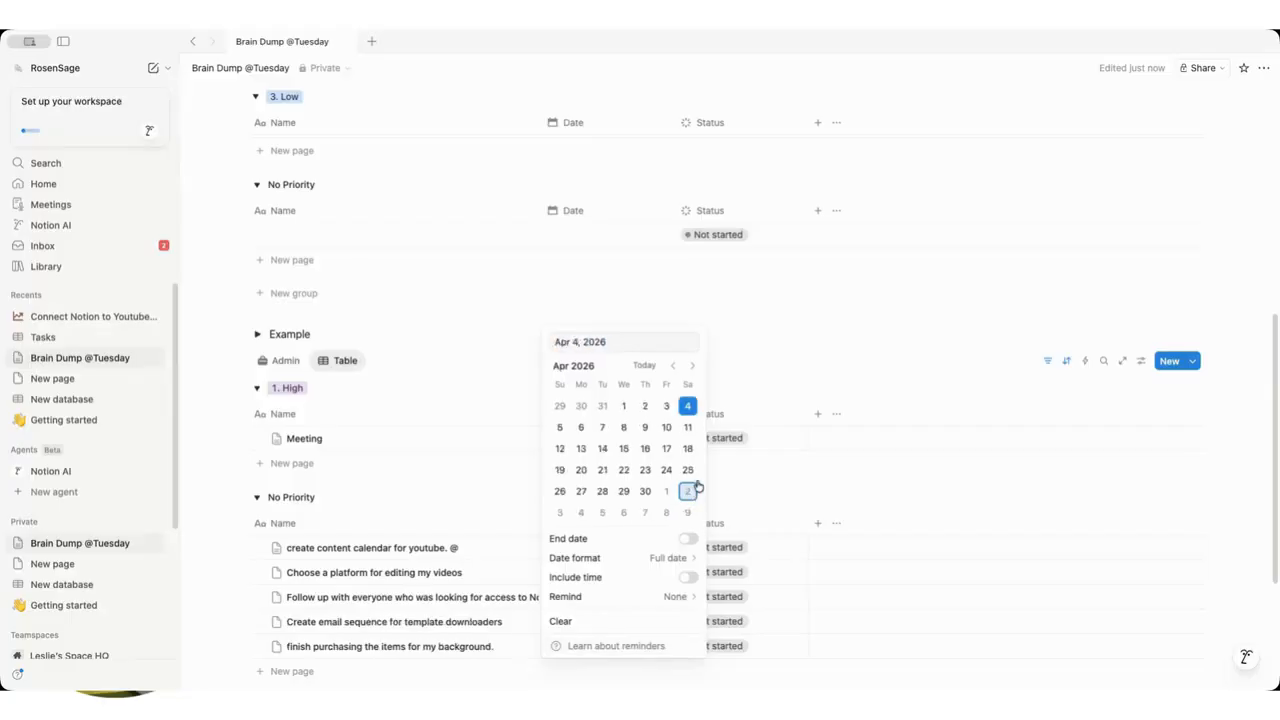
click(847, 410)
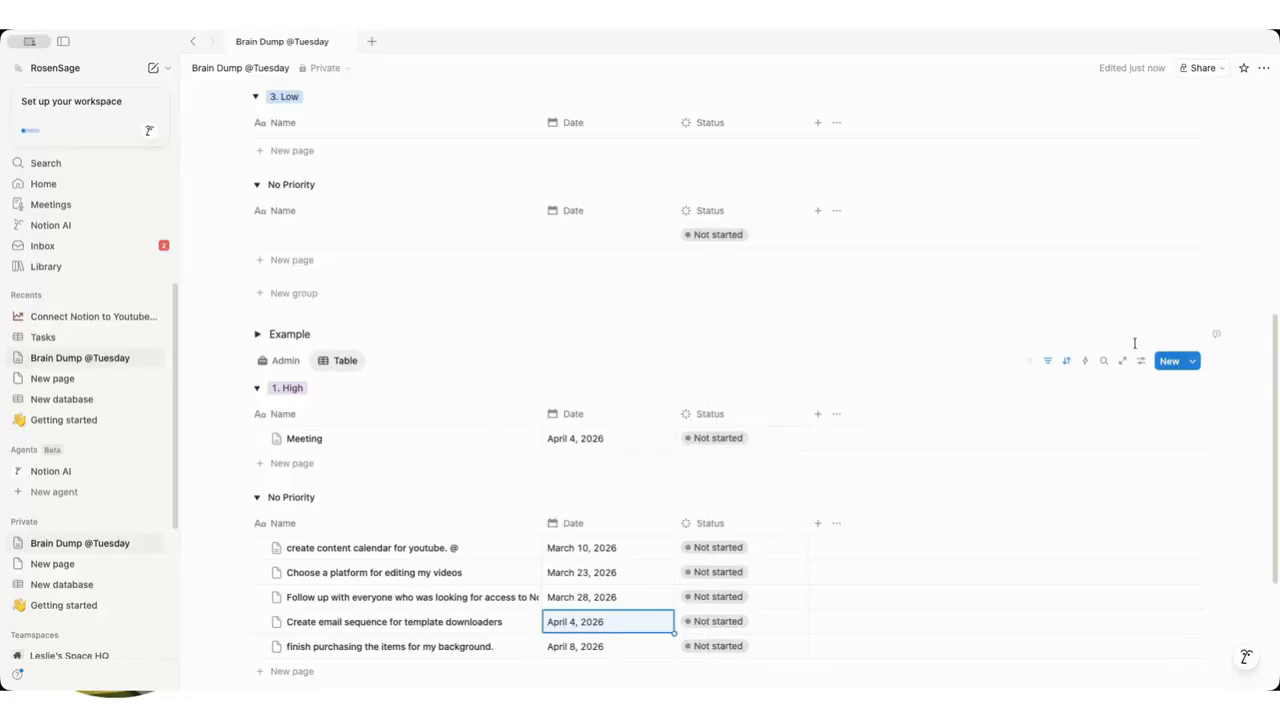
Add a Status filter to the Marketing table so it shows only tasks whose status is not Complete.
click(1047, 360)
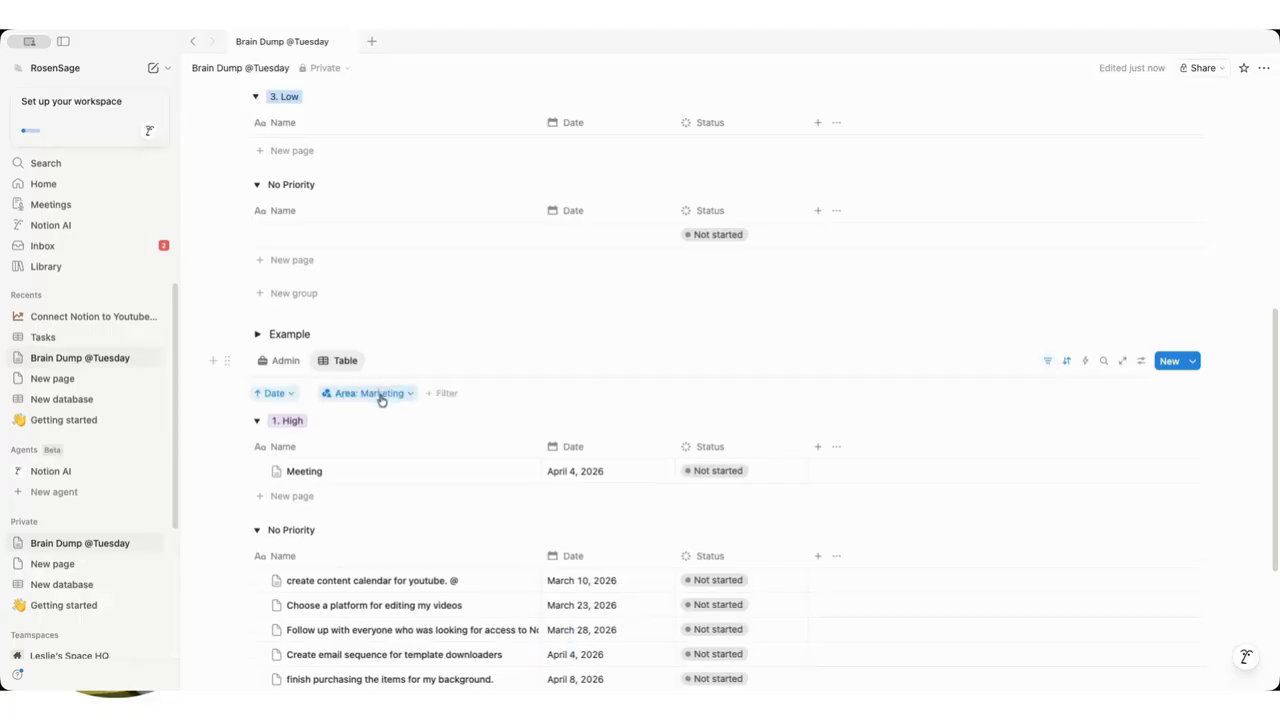
click(432, 394)
click(505, 543)
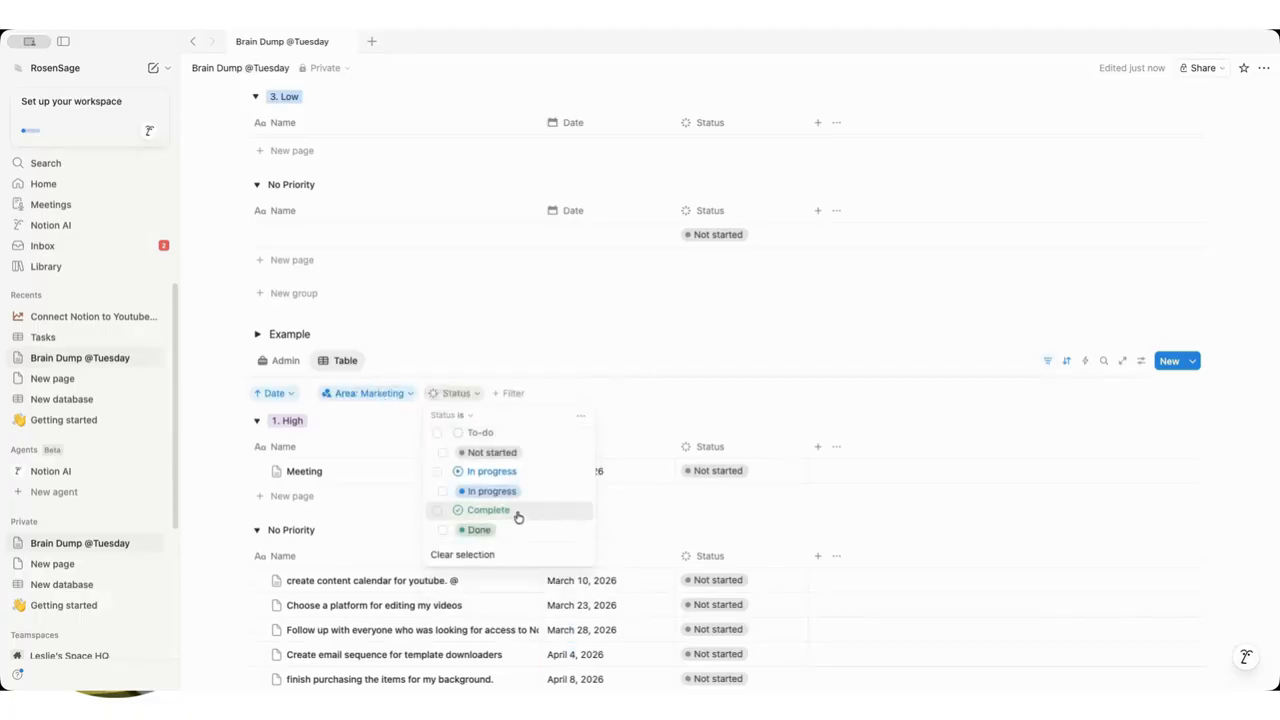
click(517, 514)
click(465, 416)
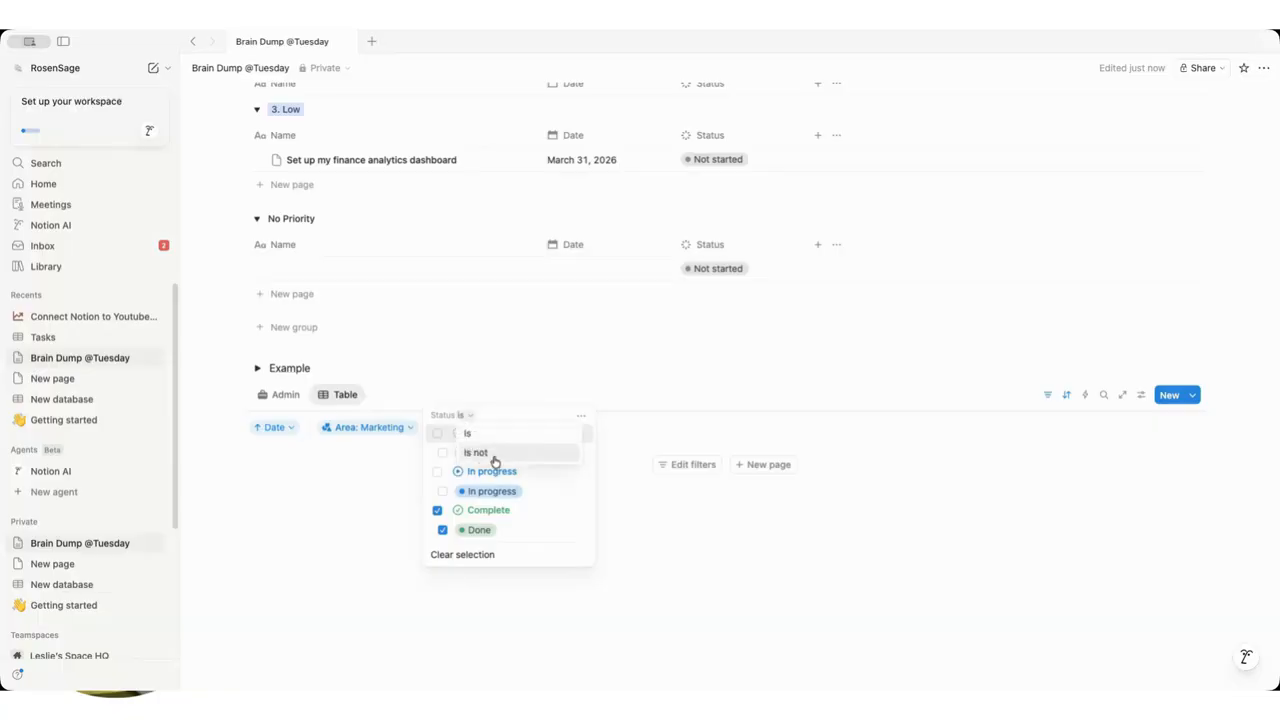
click(492, 458)
click(669, 347)
Rename the new table view in the linked database to Marketing and give it a megaphone icon.
click(346, 361)
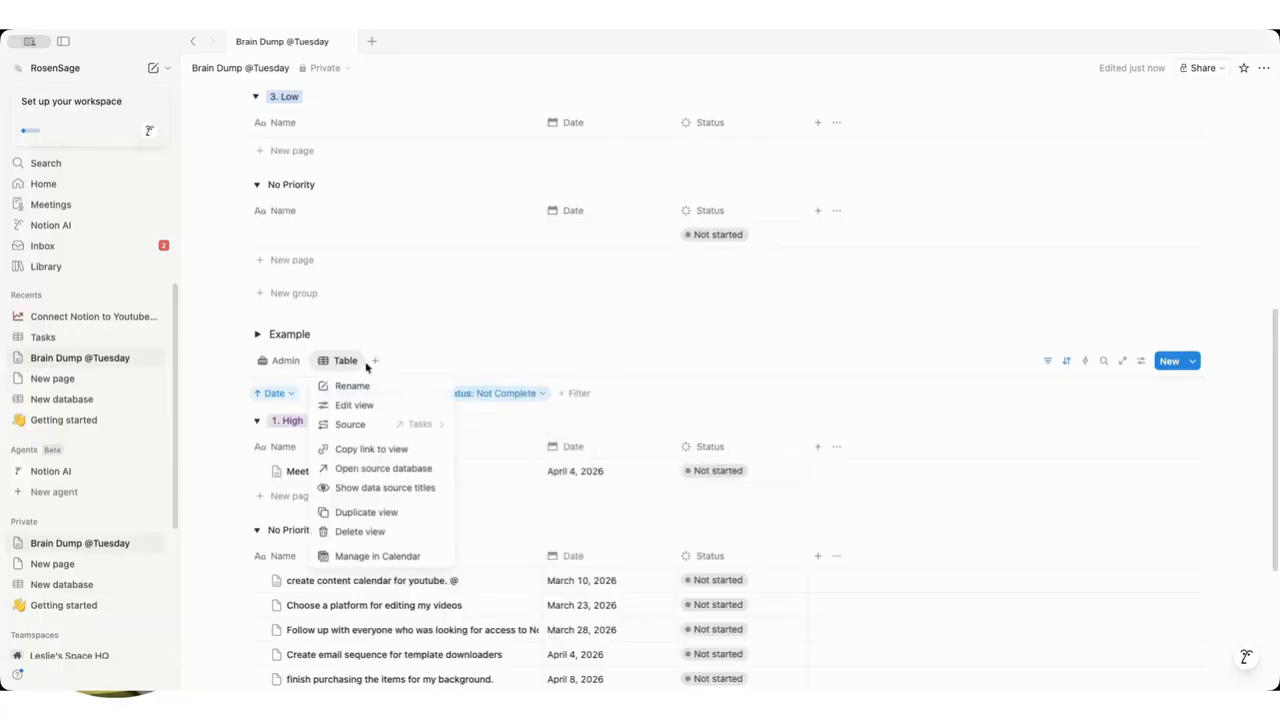
click(363, 383)
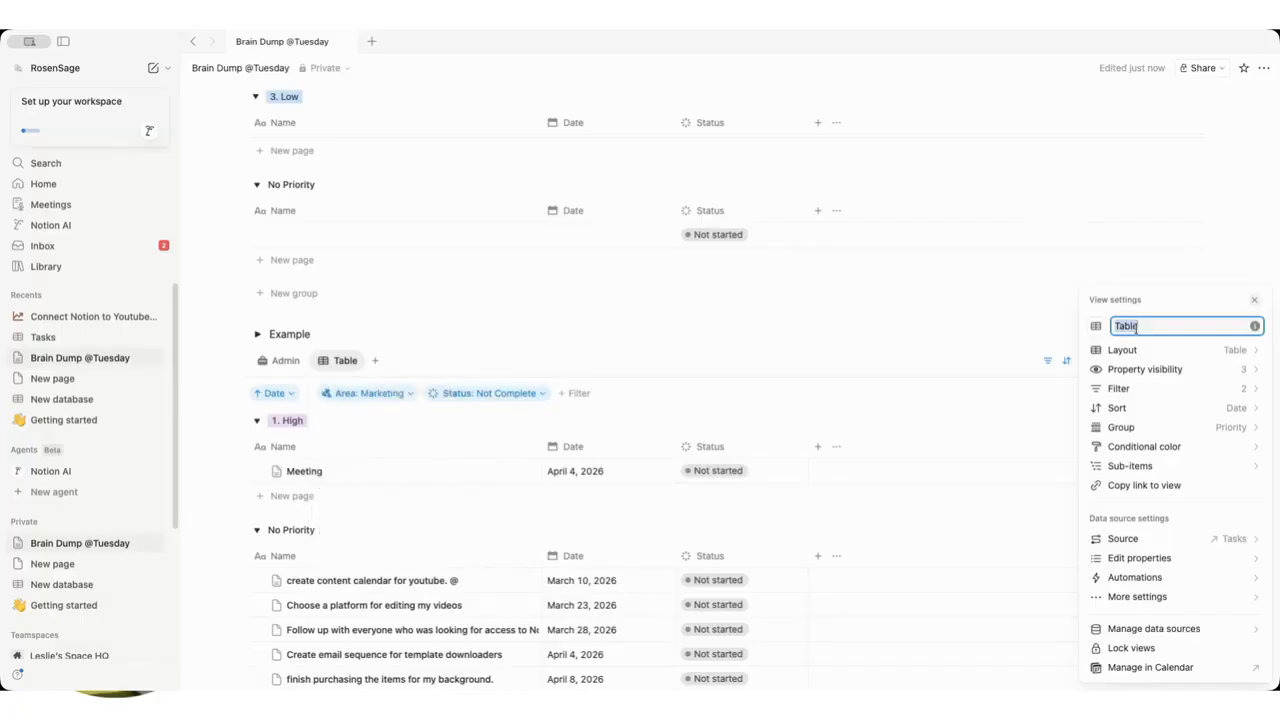
text(Marketing)
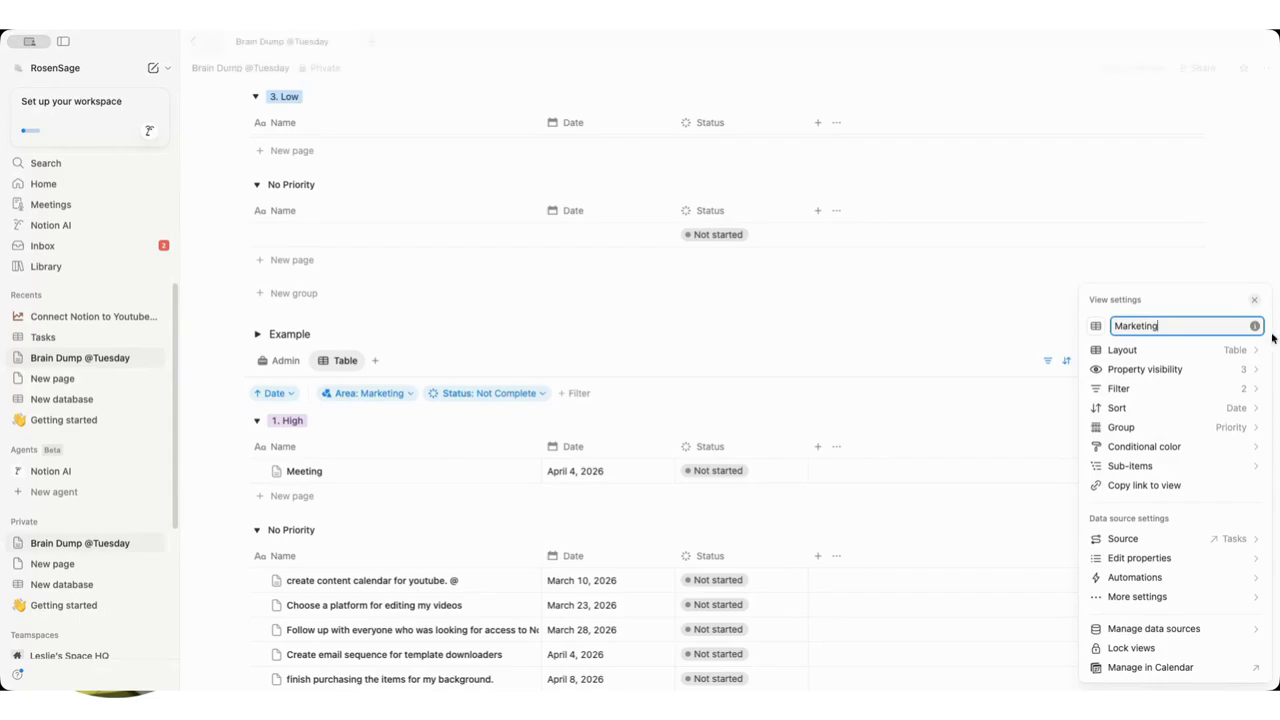
click(1095, 326)
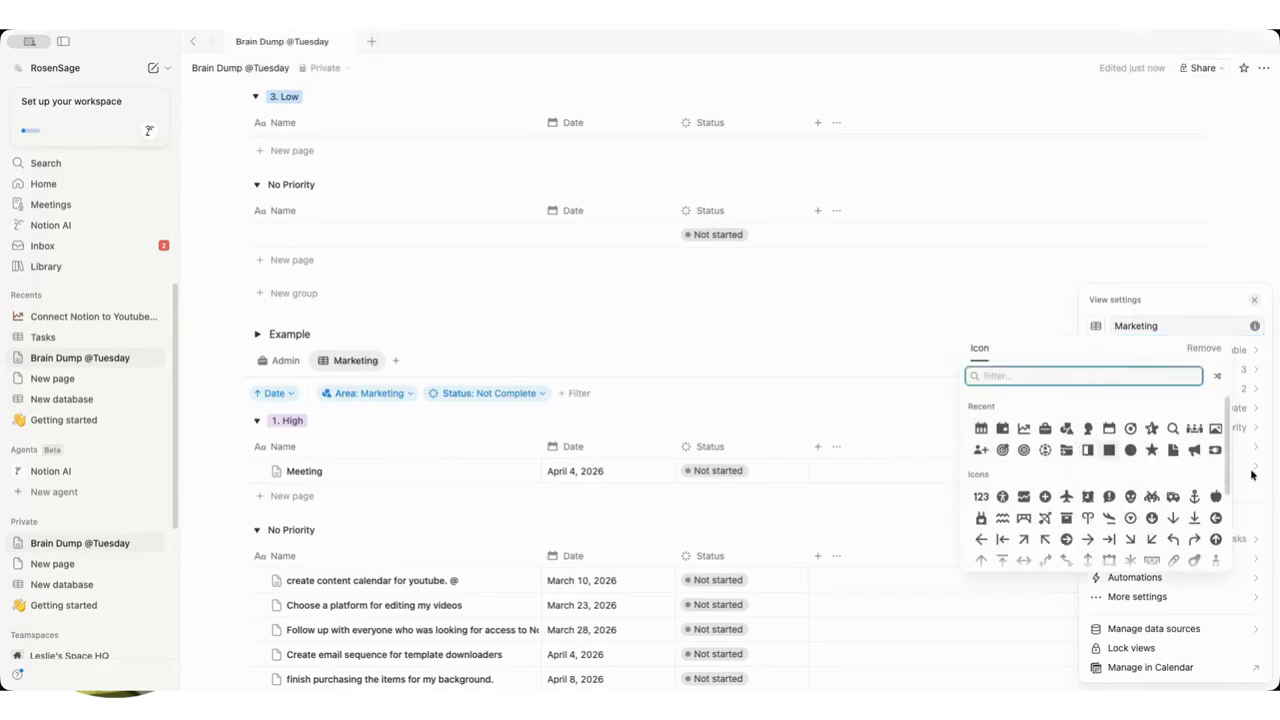
click(1194, 450)
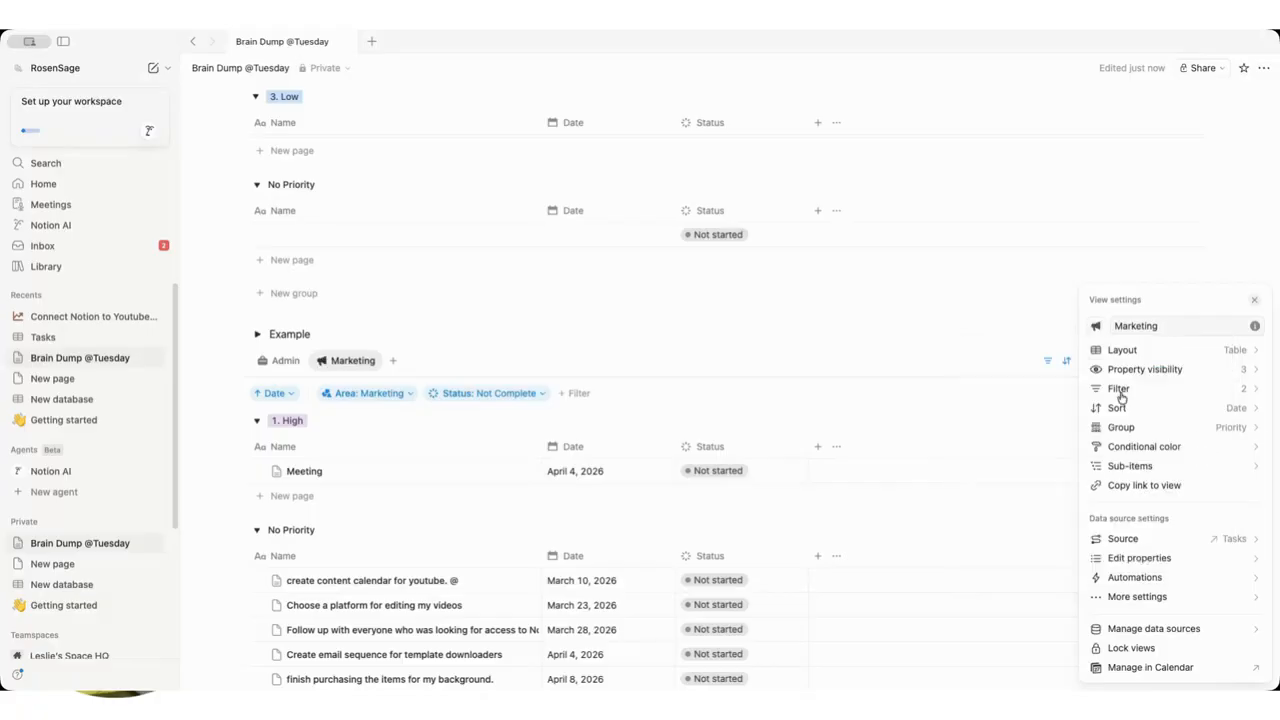
click(891, 292)
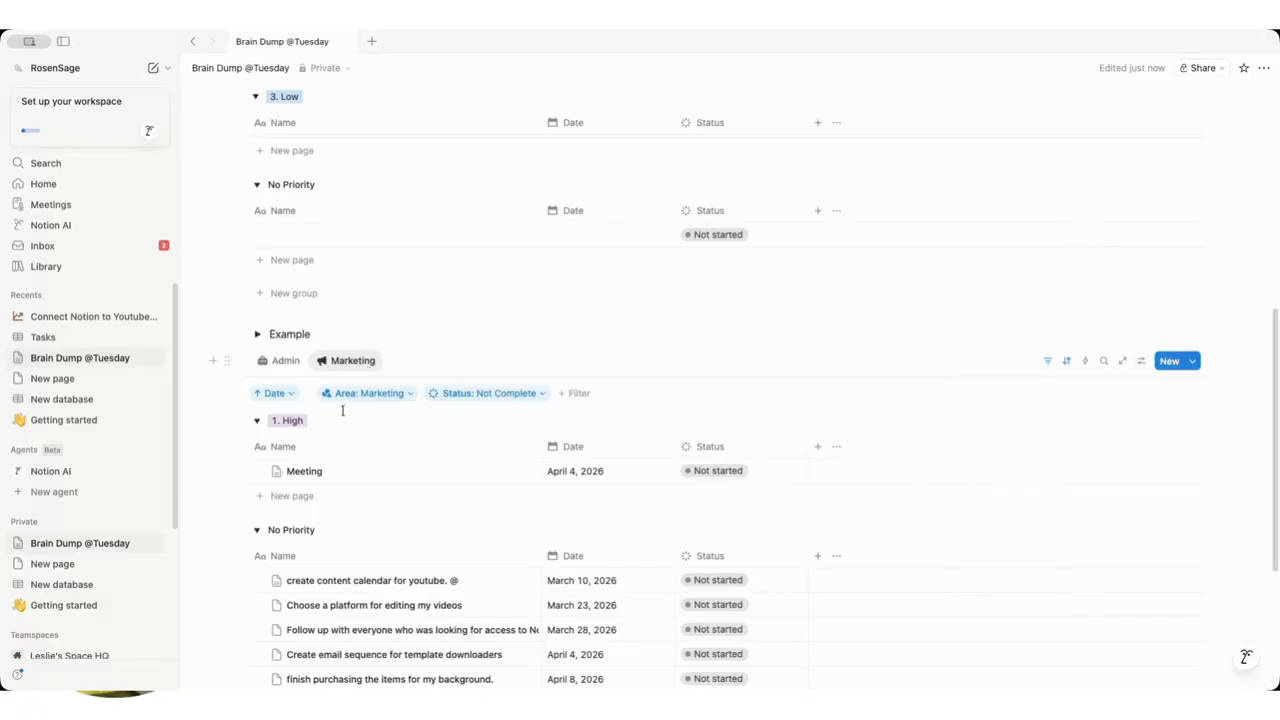
Turn off vertical lines in the Marketing view and widen its Name column to fit the full task titles.
click(1148, 362)
click(1130, 352)
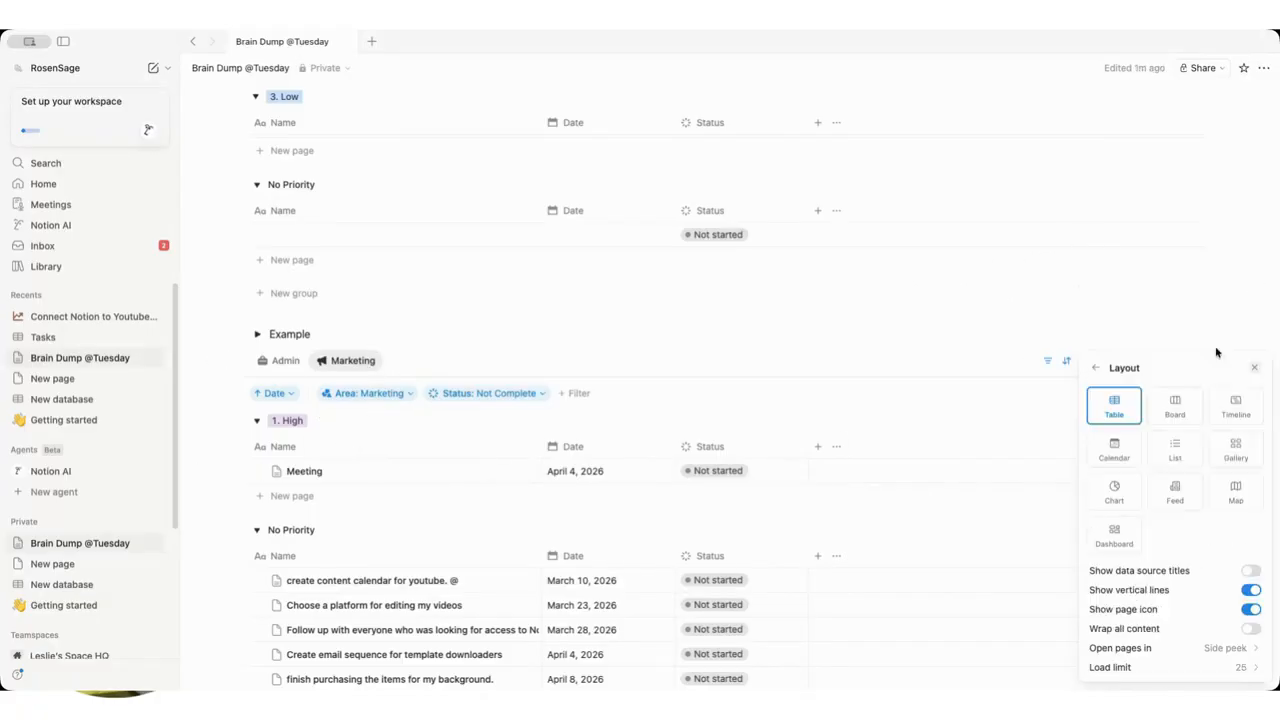
click(1253, 597)
click(752, 345)
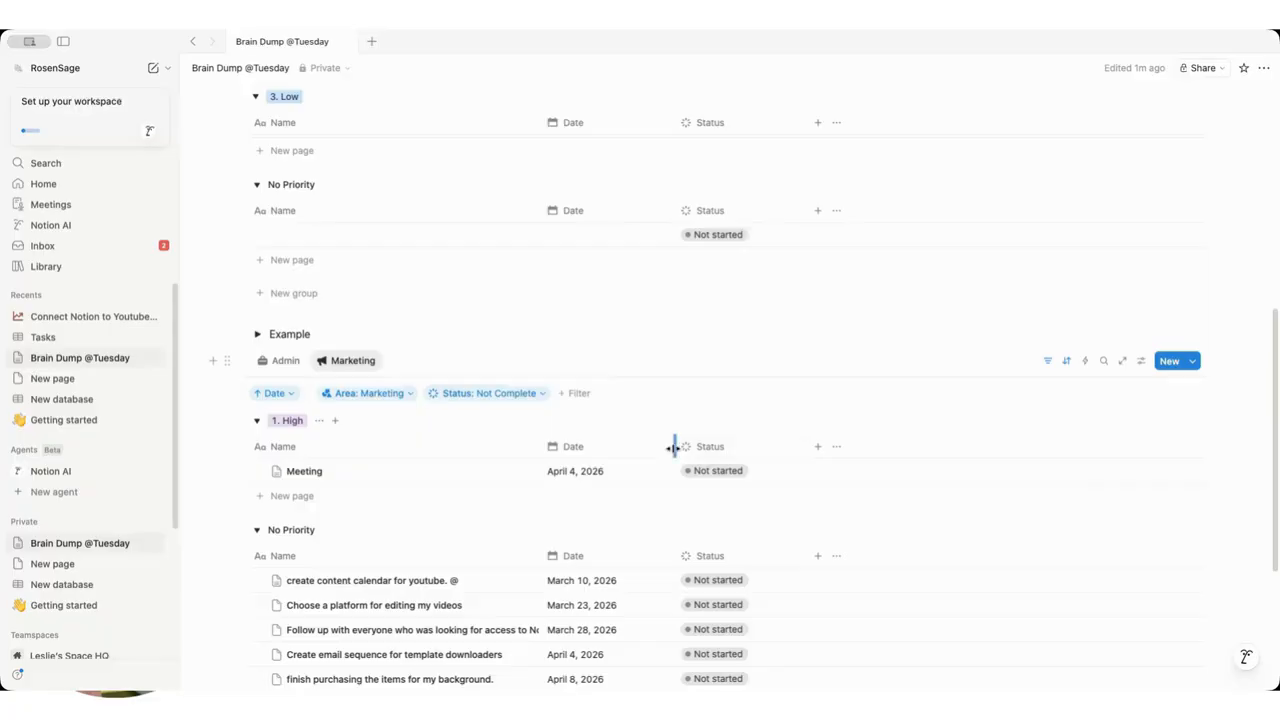
click(543, 448)
click(539, 450)
drag(540, 447, 703, 447)
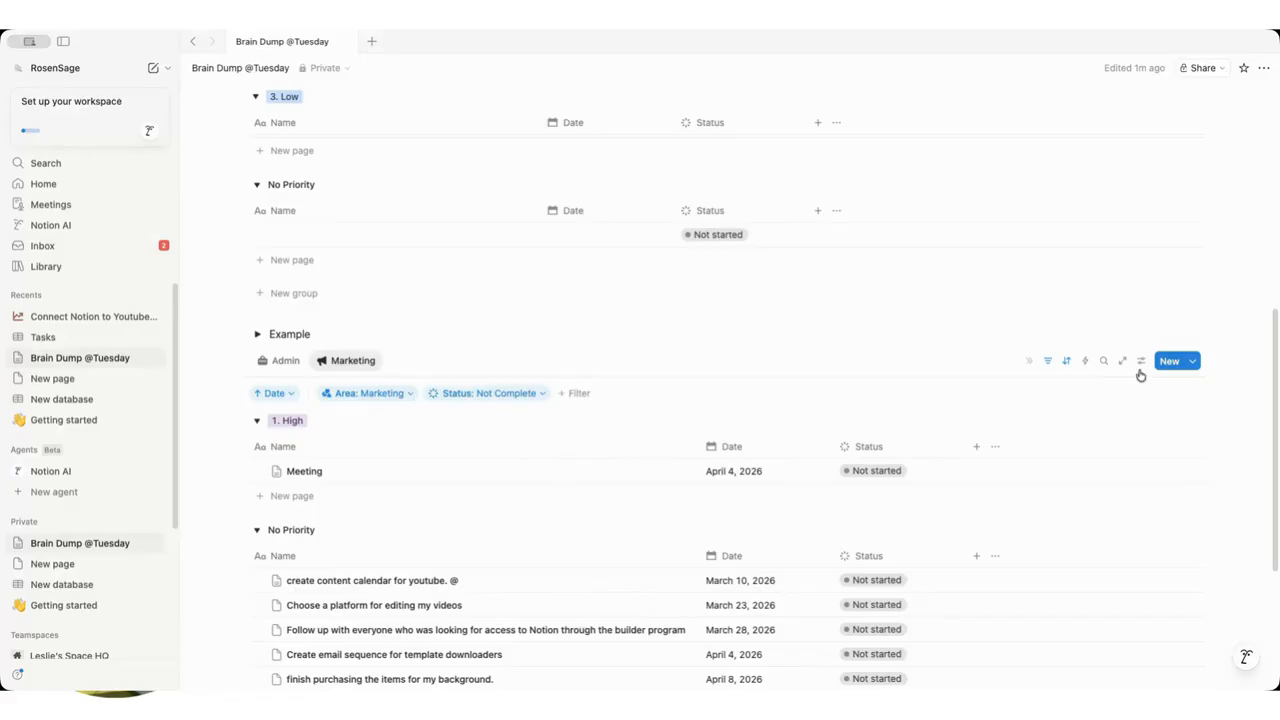
Add a conditional color to the Marketing view giving tasks whose start date is relative to today, This week, a green page background.
click(1141, 362)
click(1193, 452)
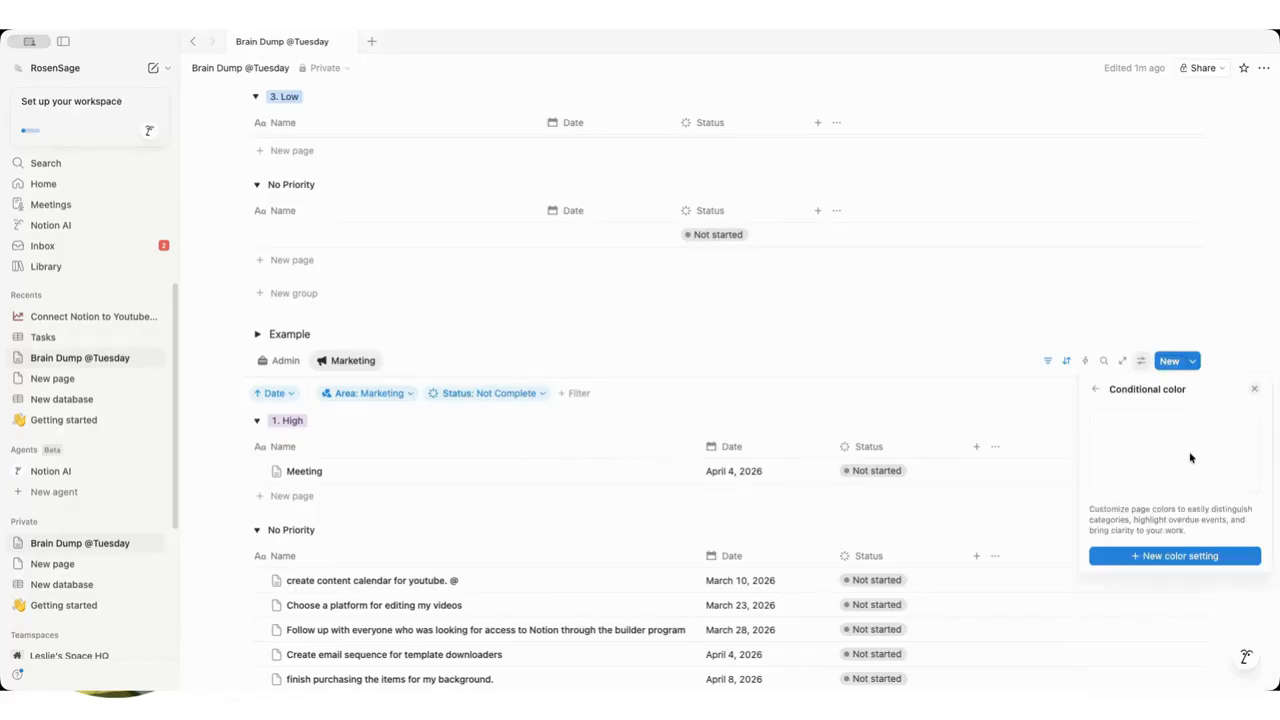
click(1170, 555)
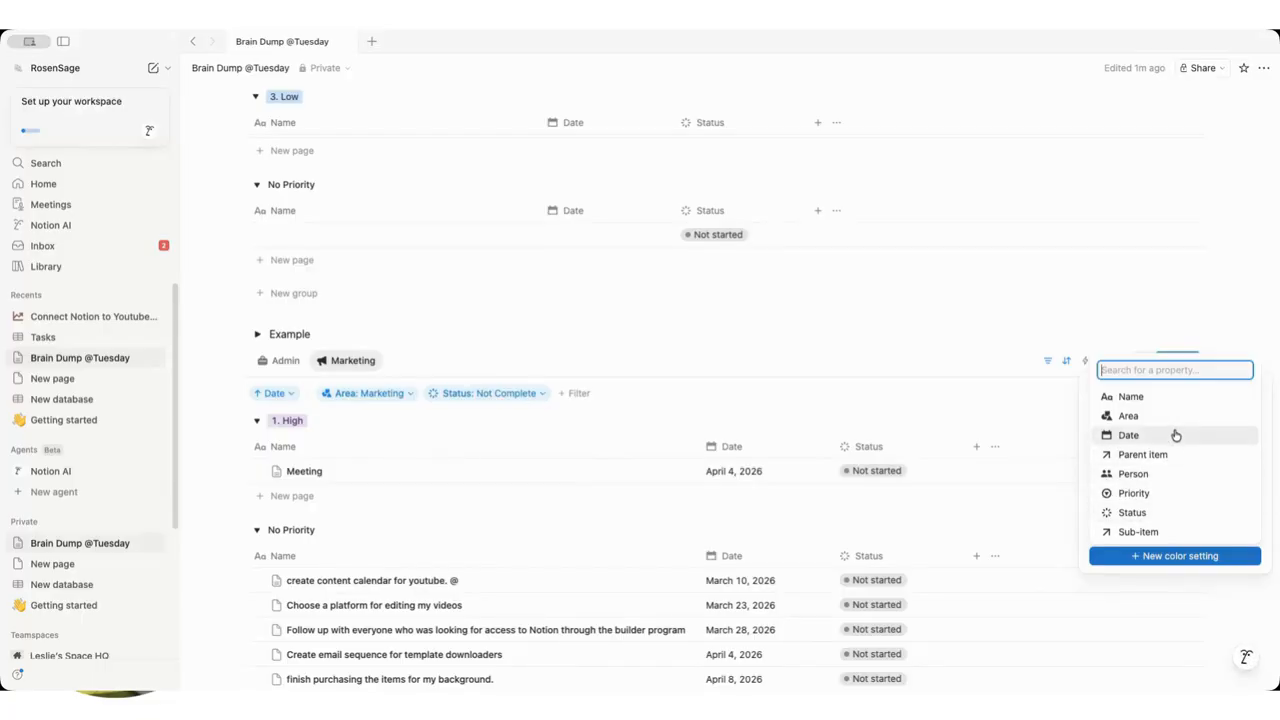
click(1172, 436)
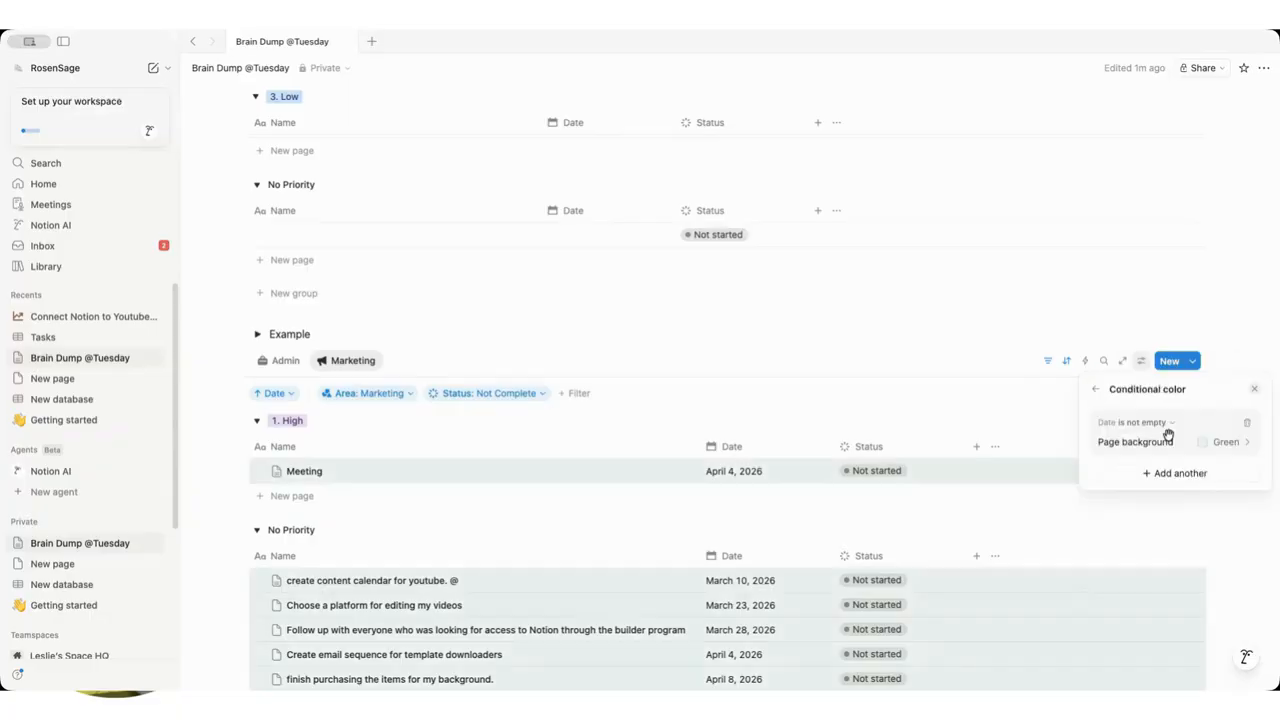
click(1150, 422)
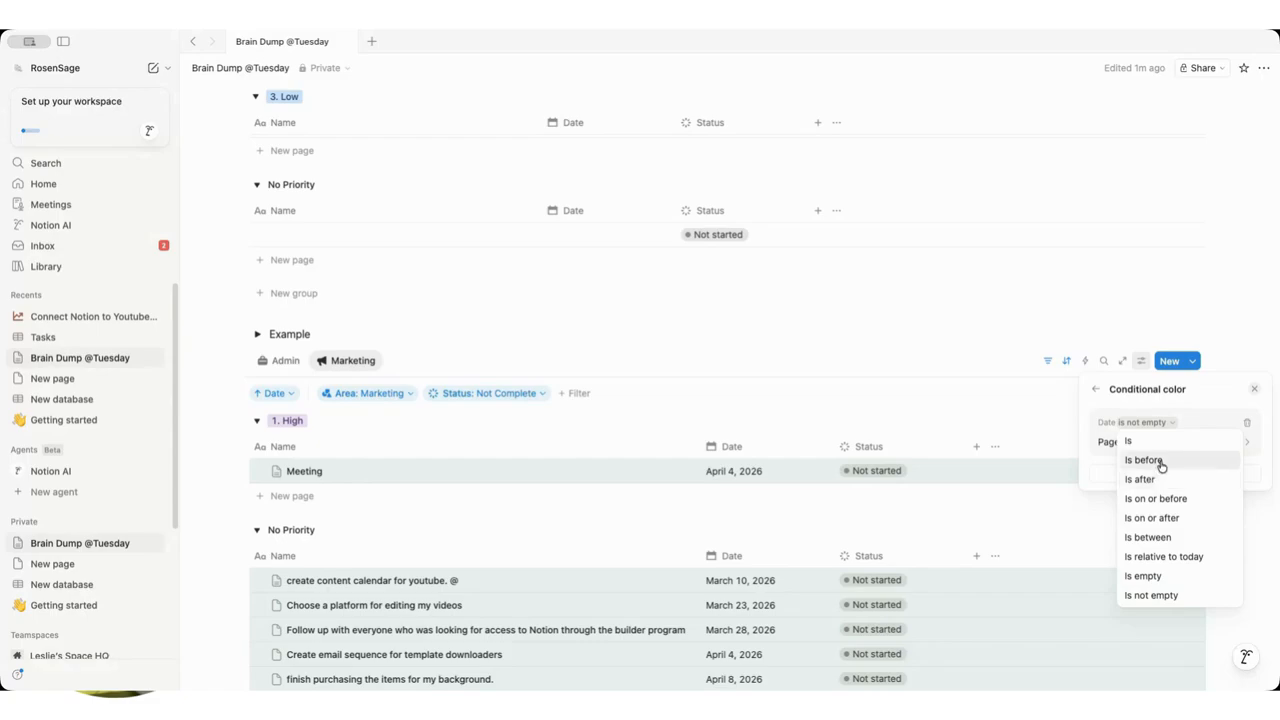
click(1186, 557)
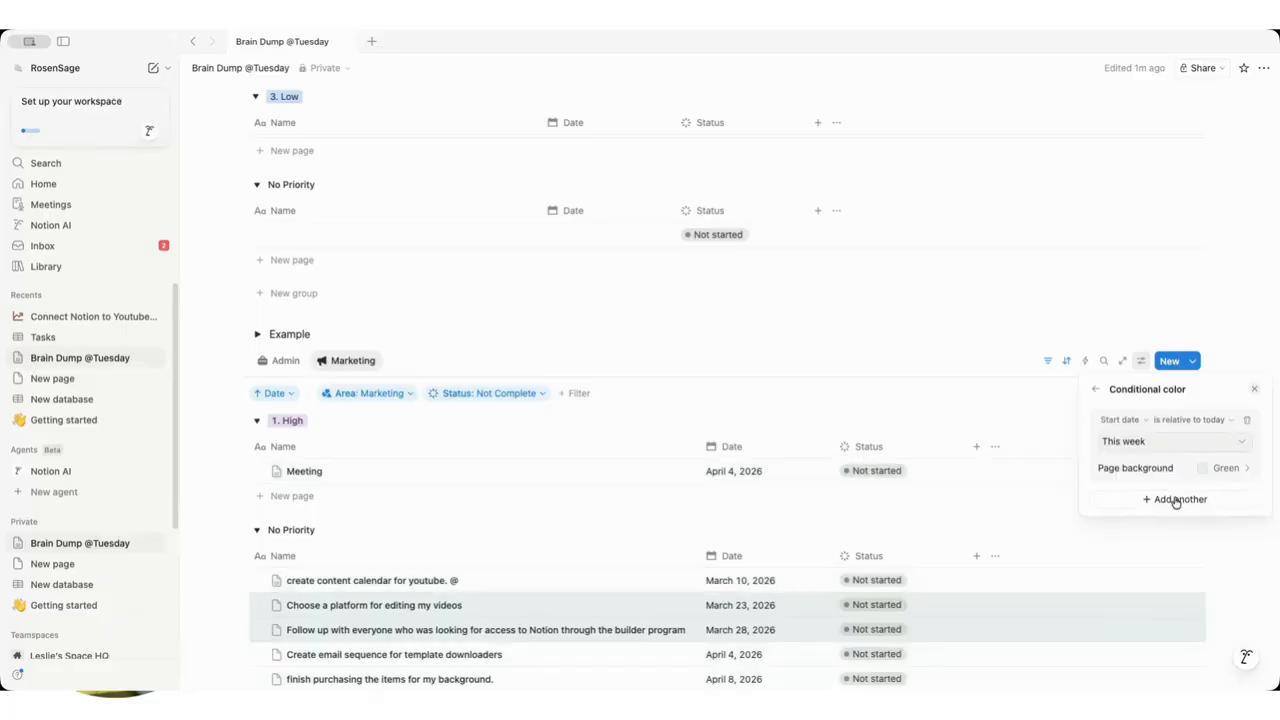
click(1178, 441)
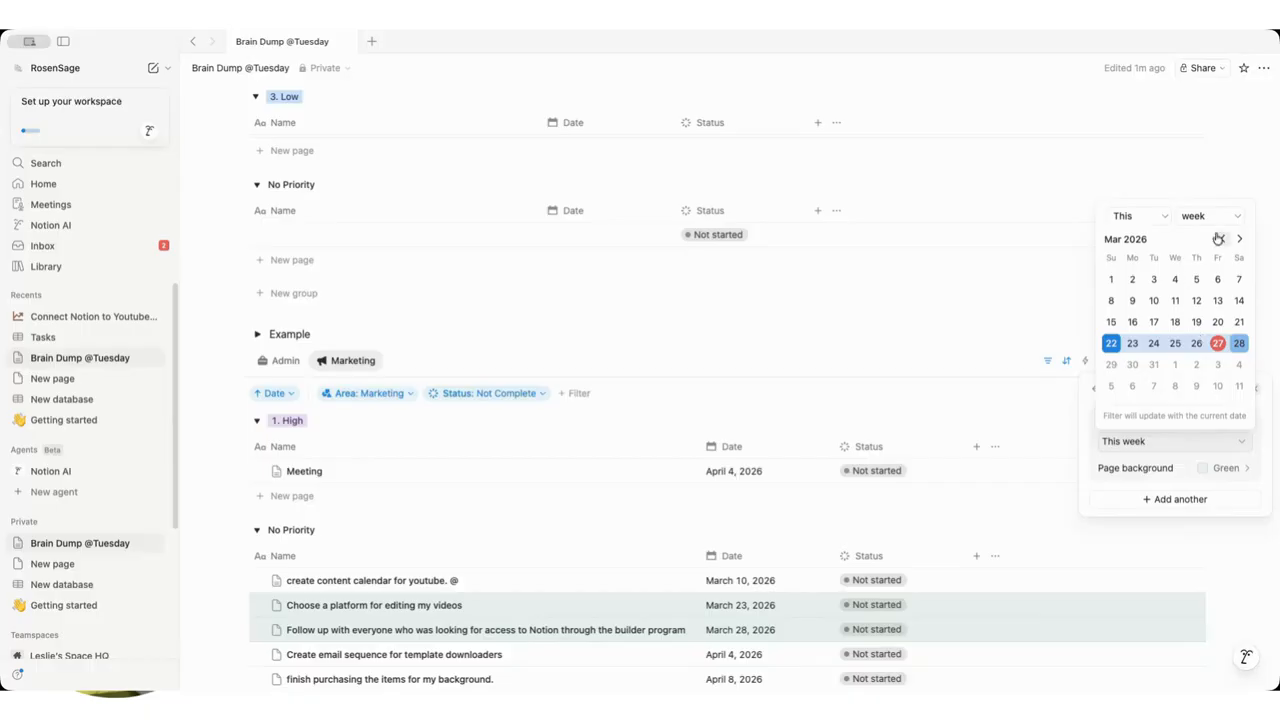
click(667, 416)
click(860, 412)
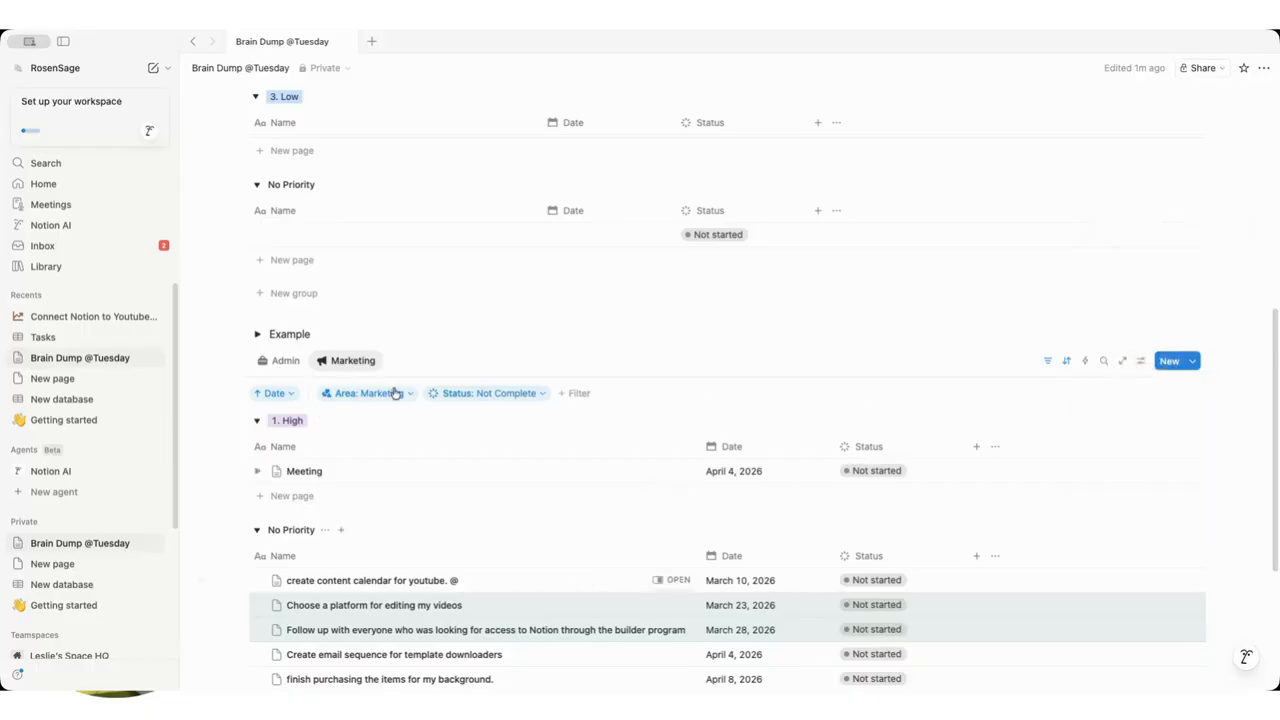
scroll(651, 626, down, 1)
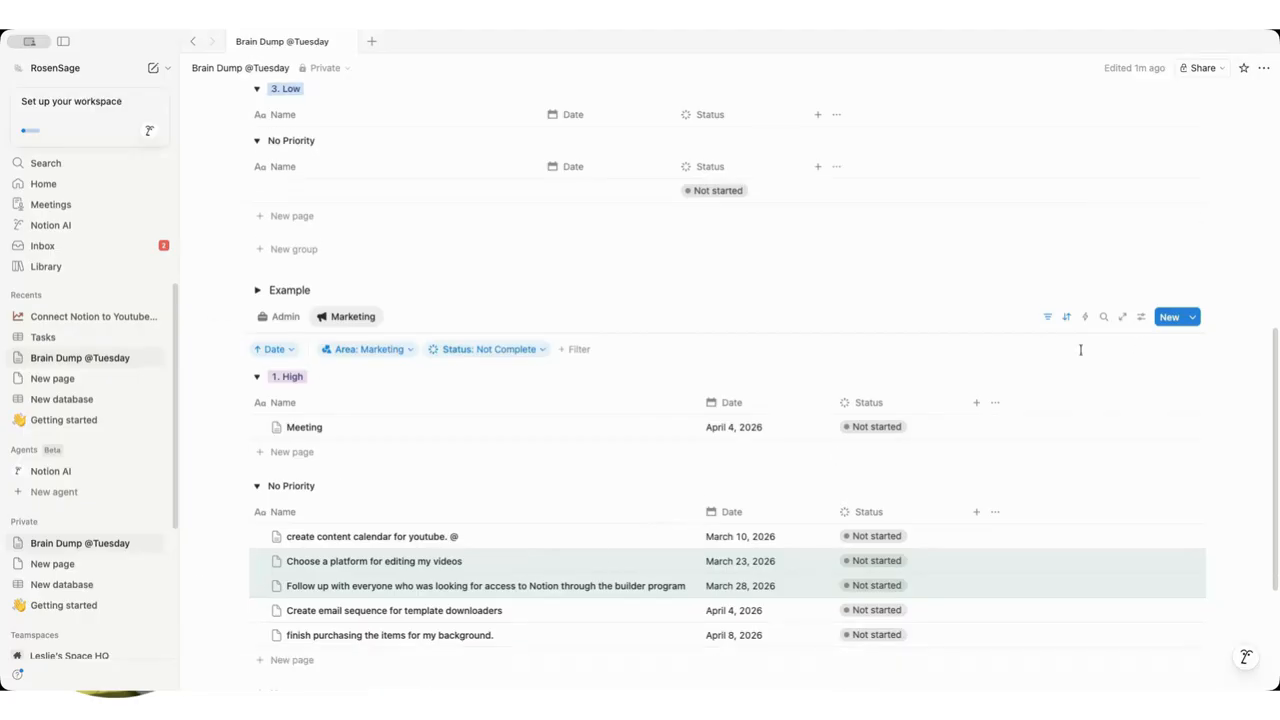
click(1141, 317)
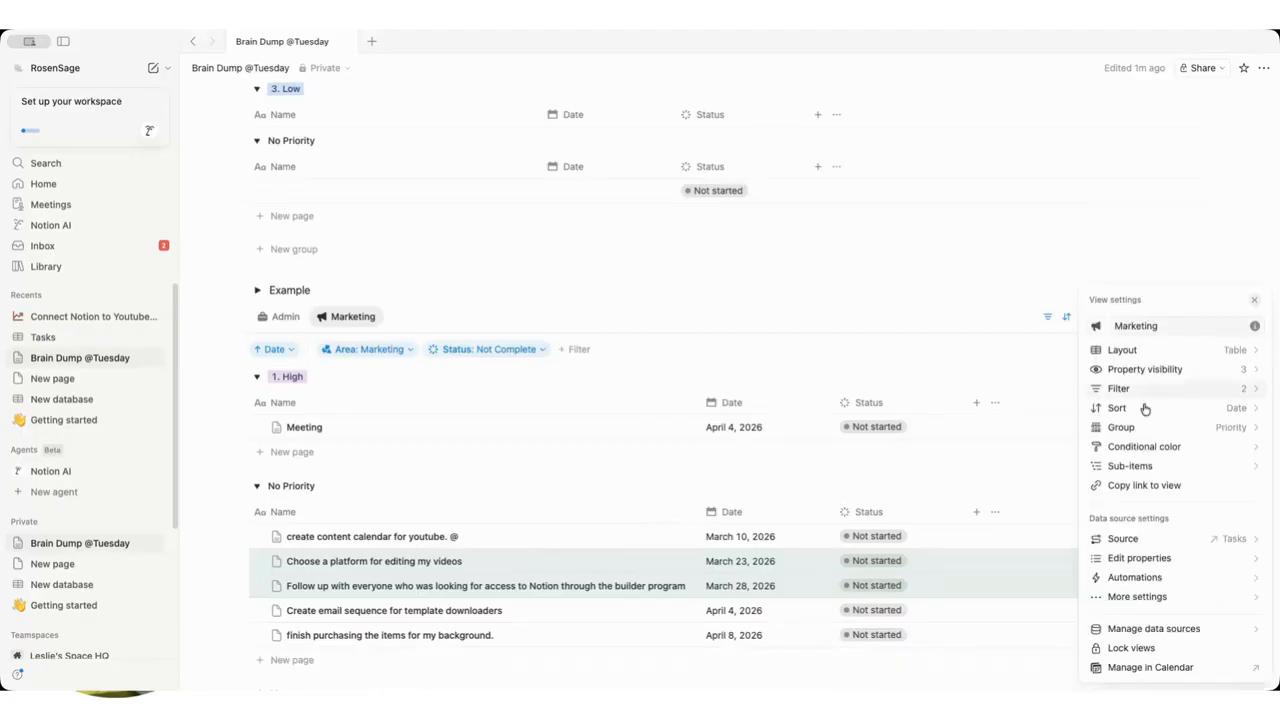
click(429, 203)
Turn the "By Day" heading into a toggle heading, move the Tasks database inside it and collapse it.
scroll(394, 246, up, 12)
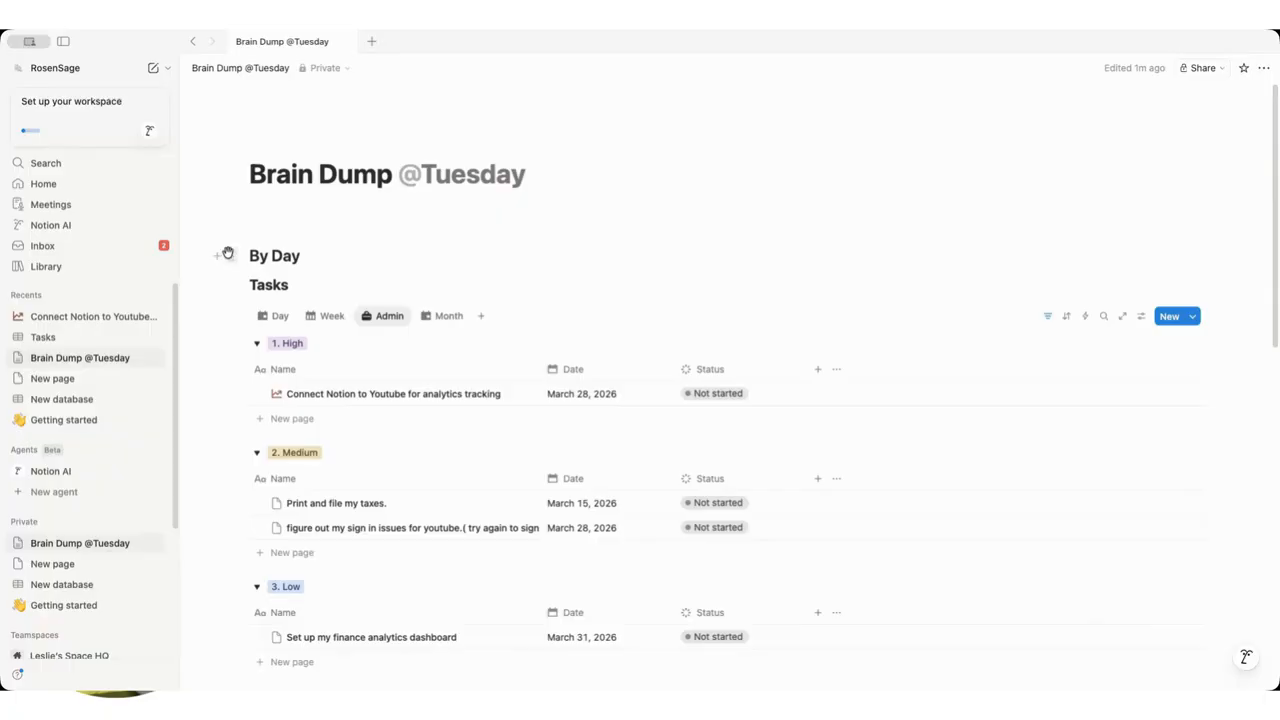
click(228, 254)
mouse_move(110, 177)
click(300, 403)
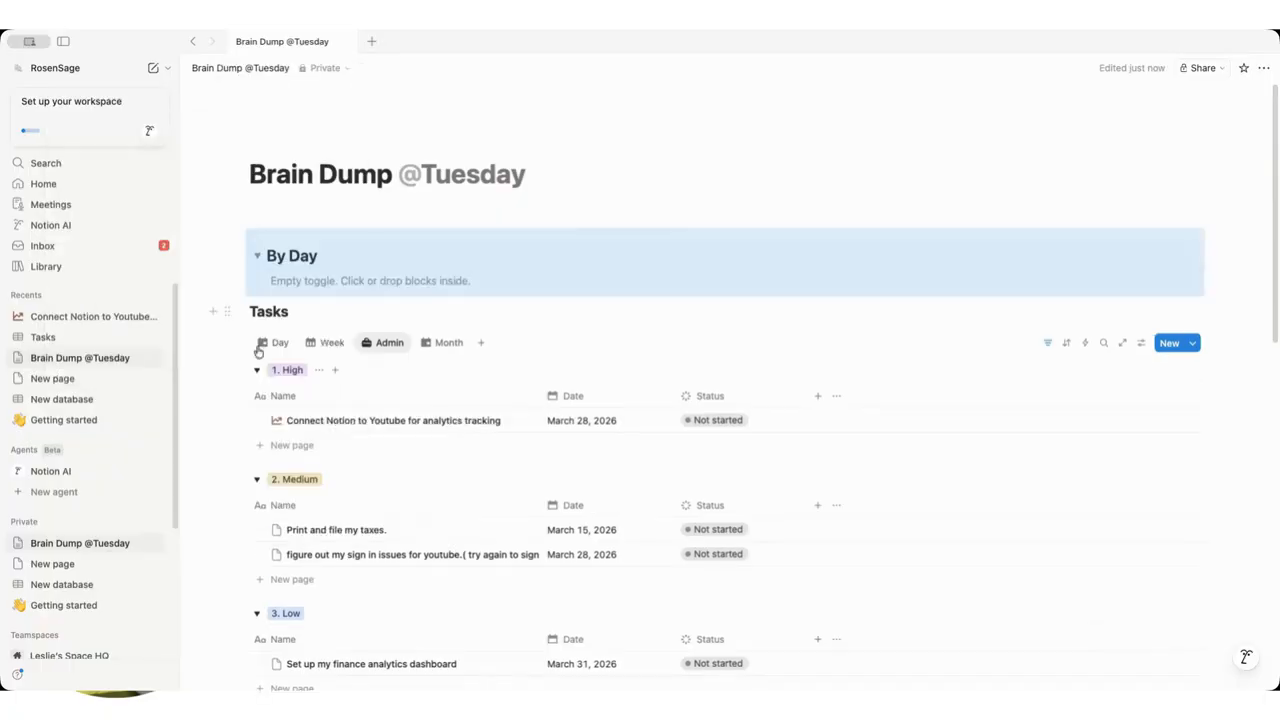
drag(228, 313, 275, 282)
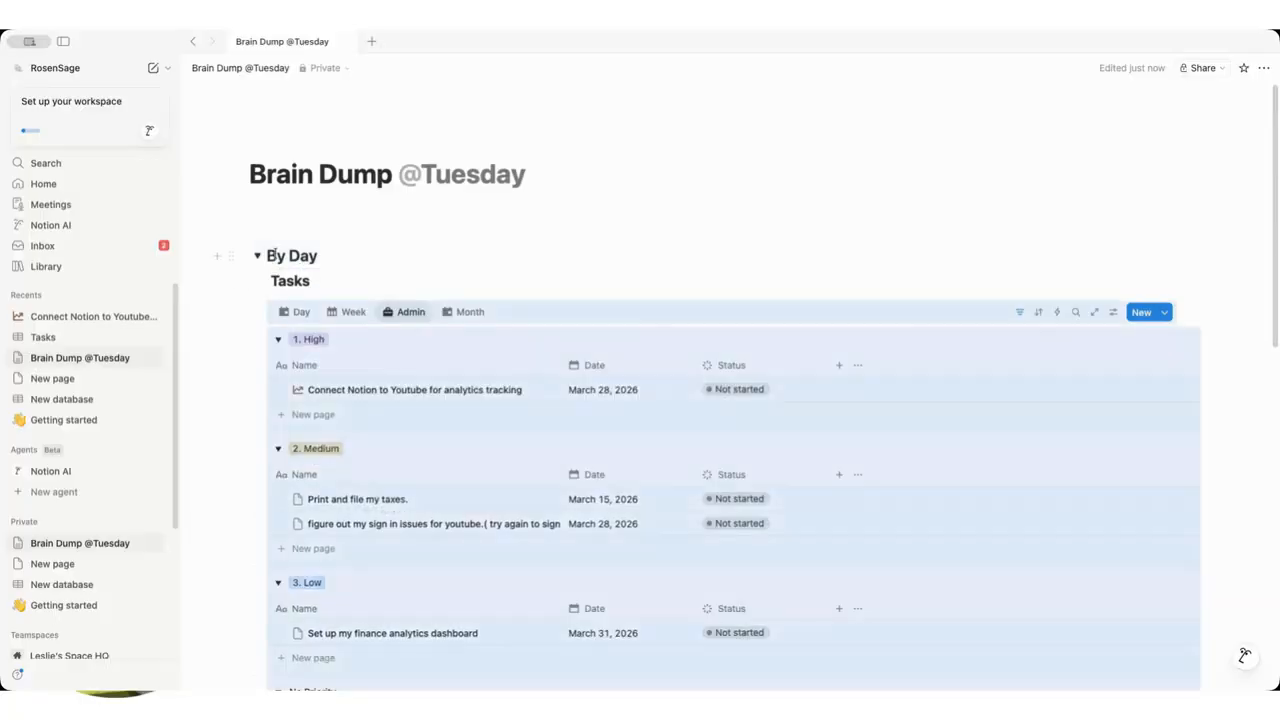
click(257, 256)
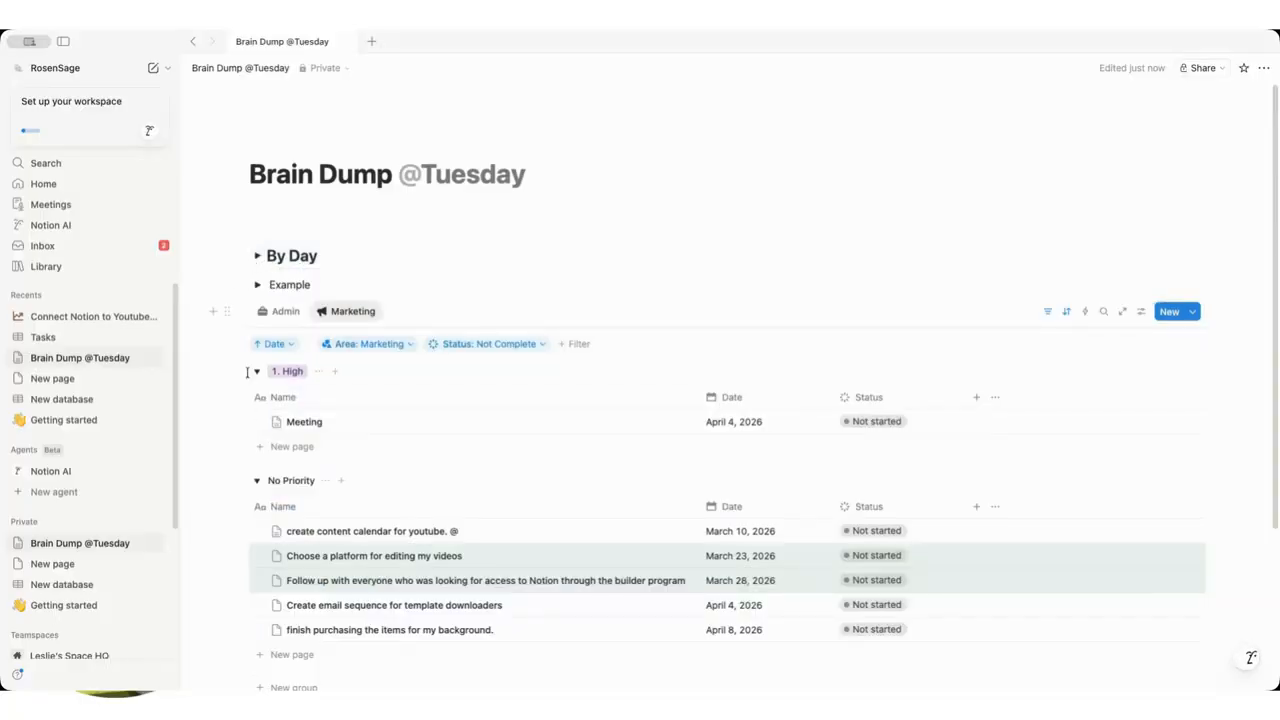
Add a toggle heading 2 named "By Area" below the Example toggle and move the Admin and Marketing linked database inside it.
click(217, 285)
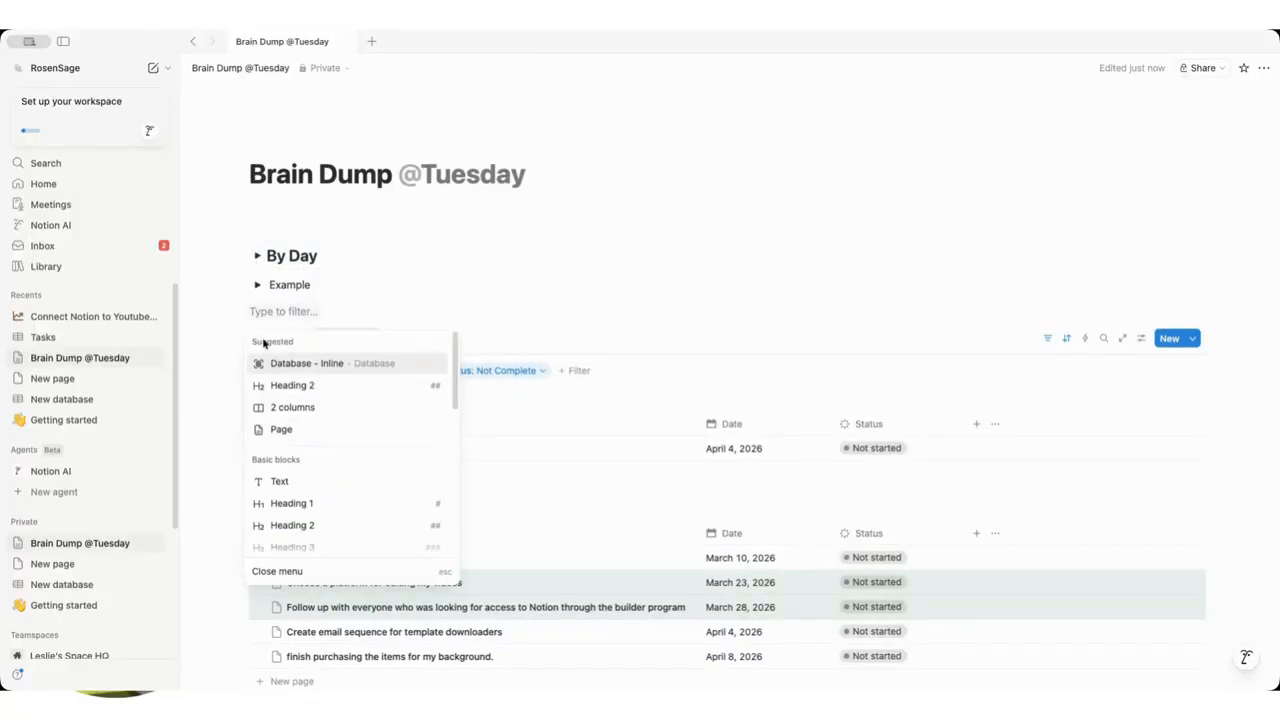
text(2)
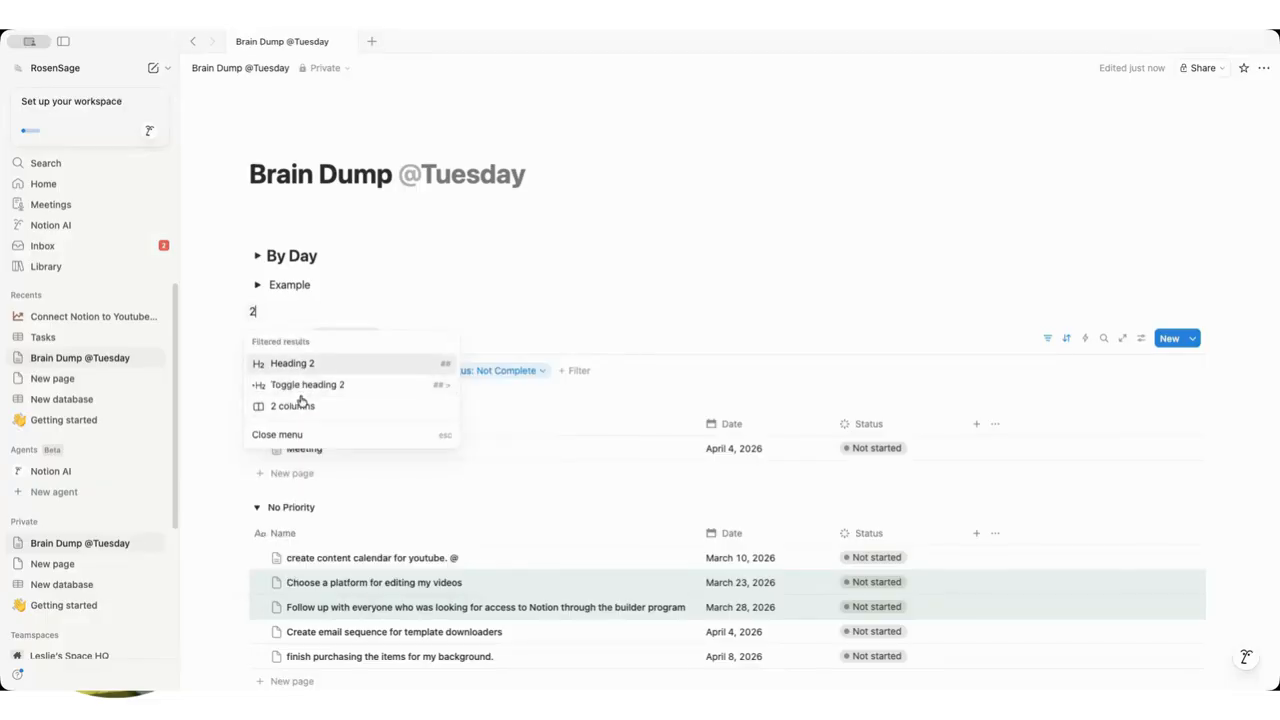
click(309, 383)
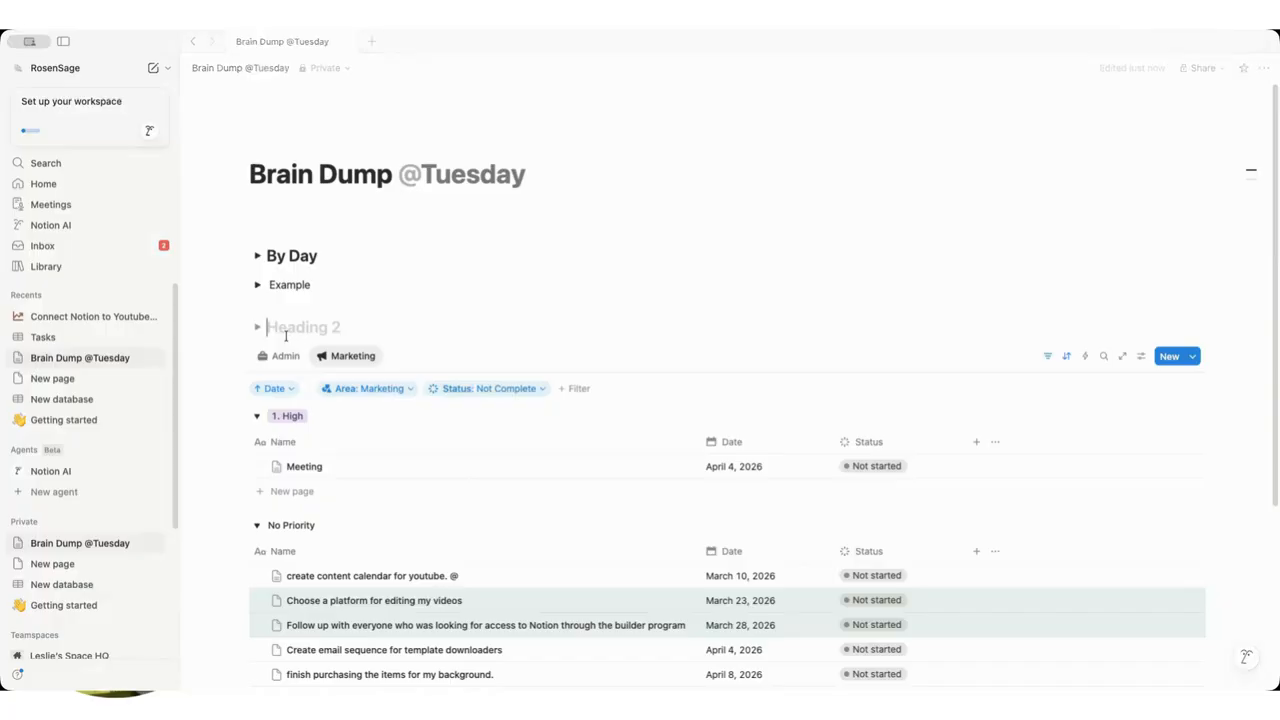
text(By Area)
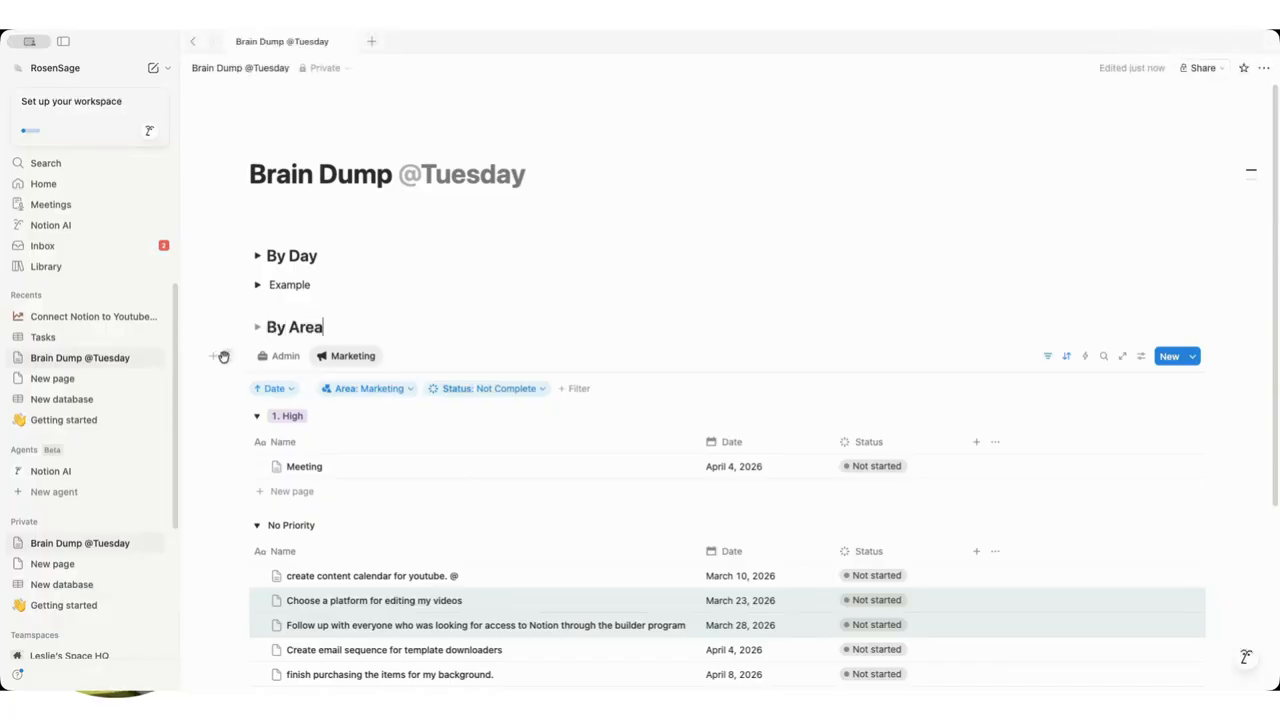
drag(223, 357, 278, 328)
click(257, 327)
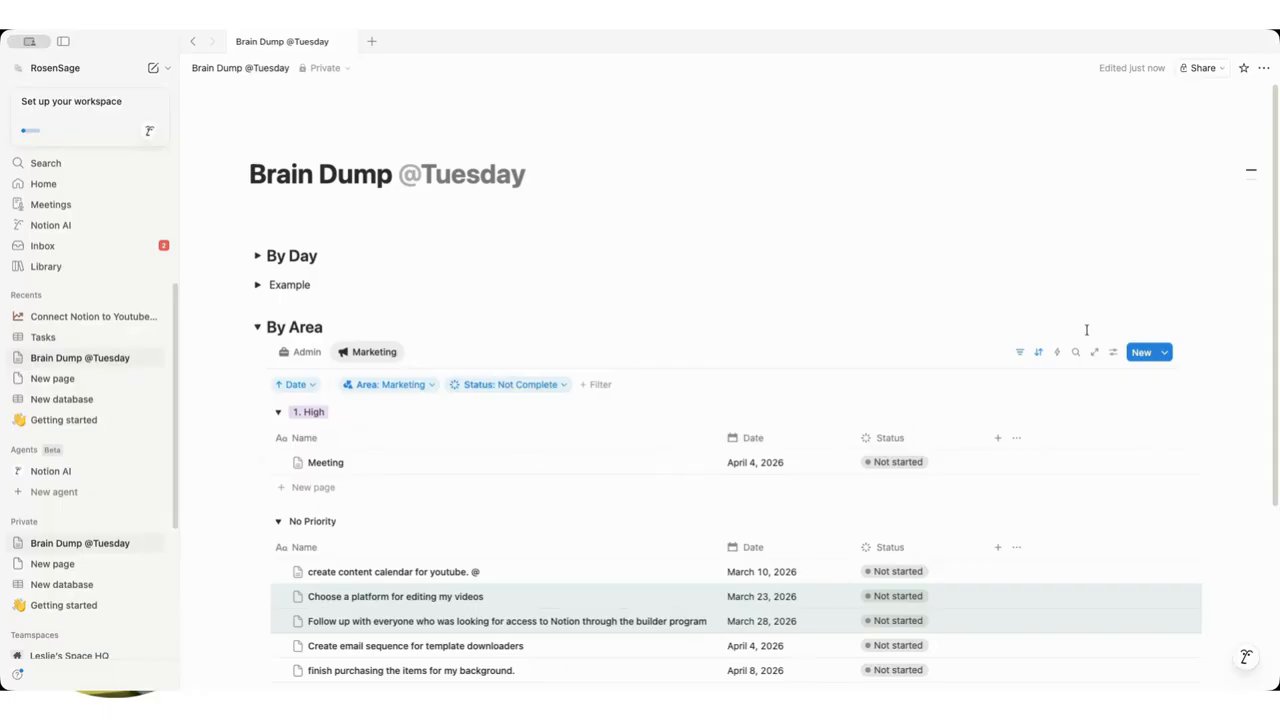
Change the page background of the Marketing view's This week conditional color to red.
click(1113, 352)
click(1195, 452)
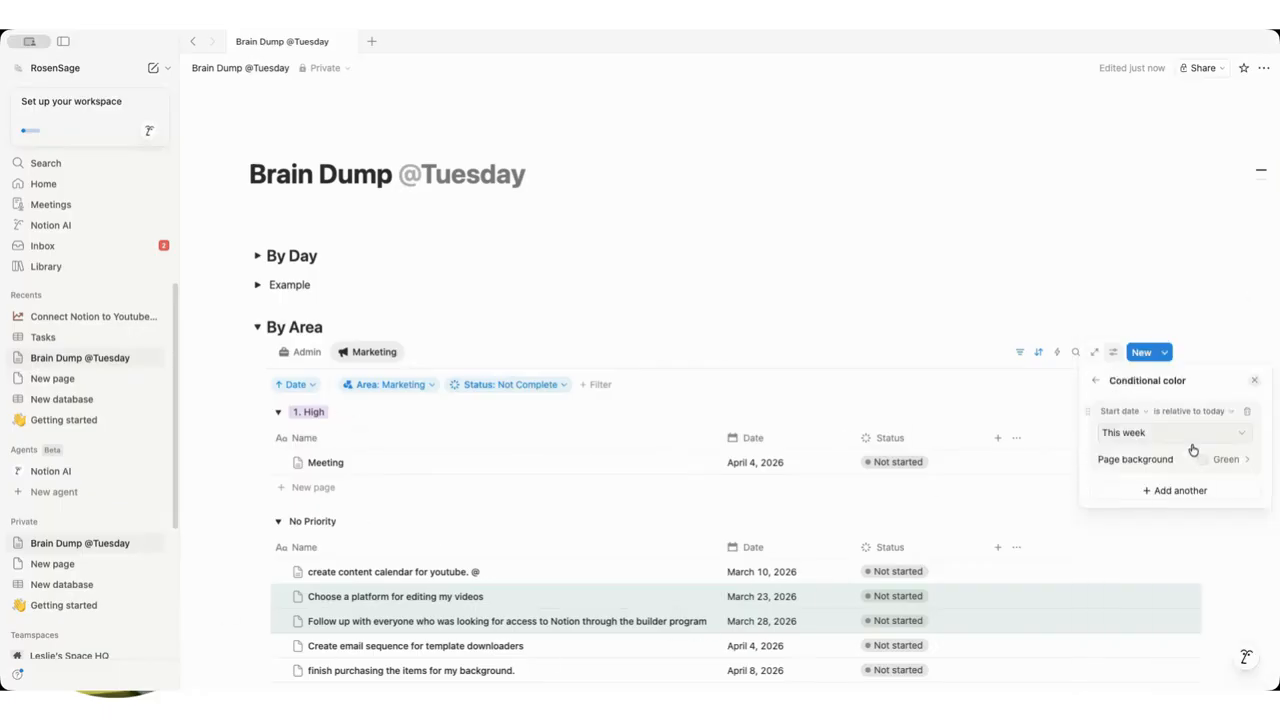
click(1204, 459)
click(1253, 511)
click(830, 489)
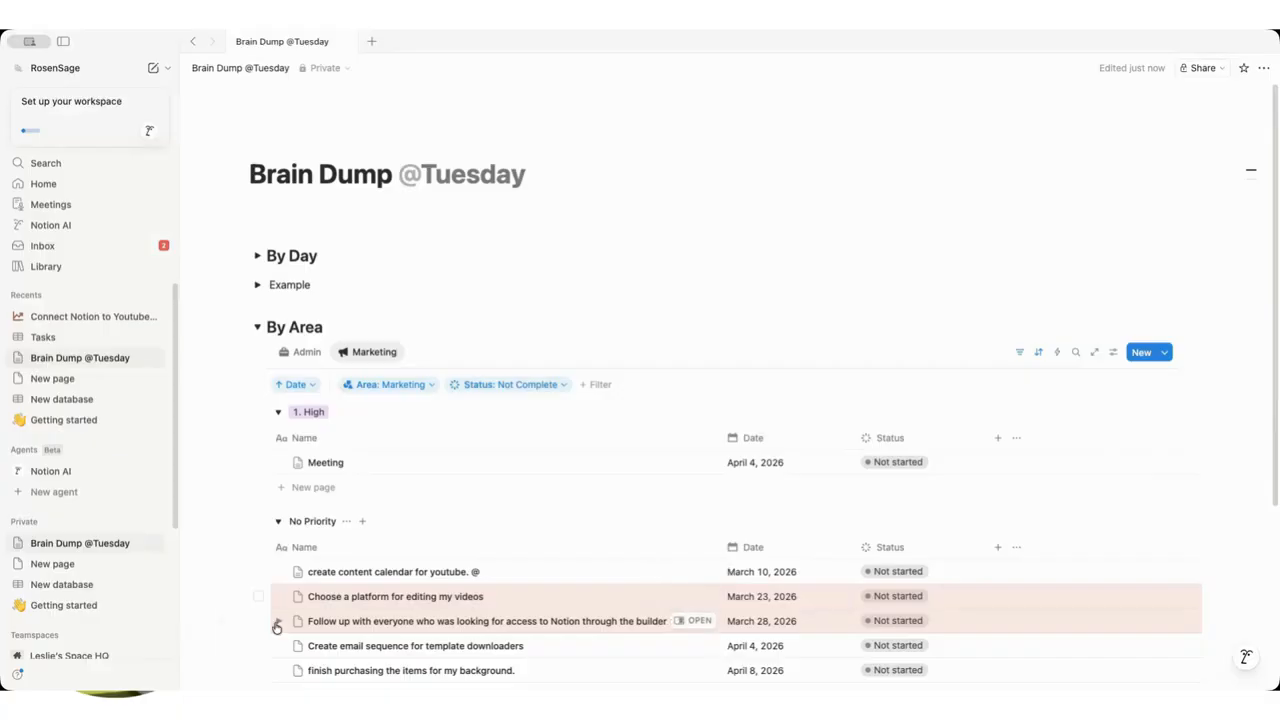
click(258, 596)
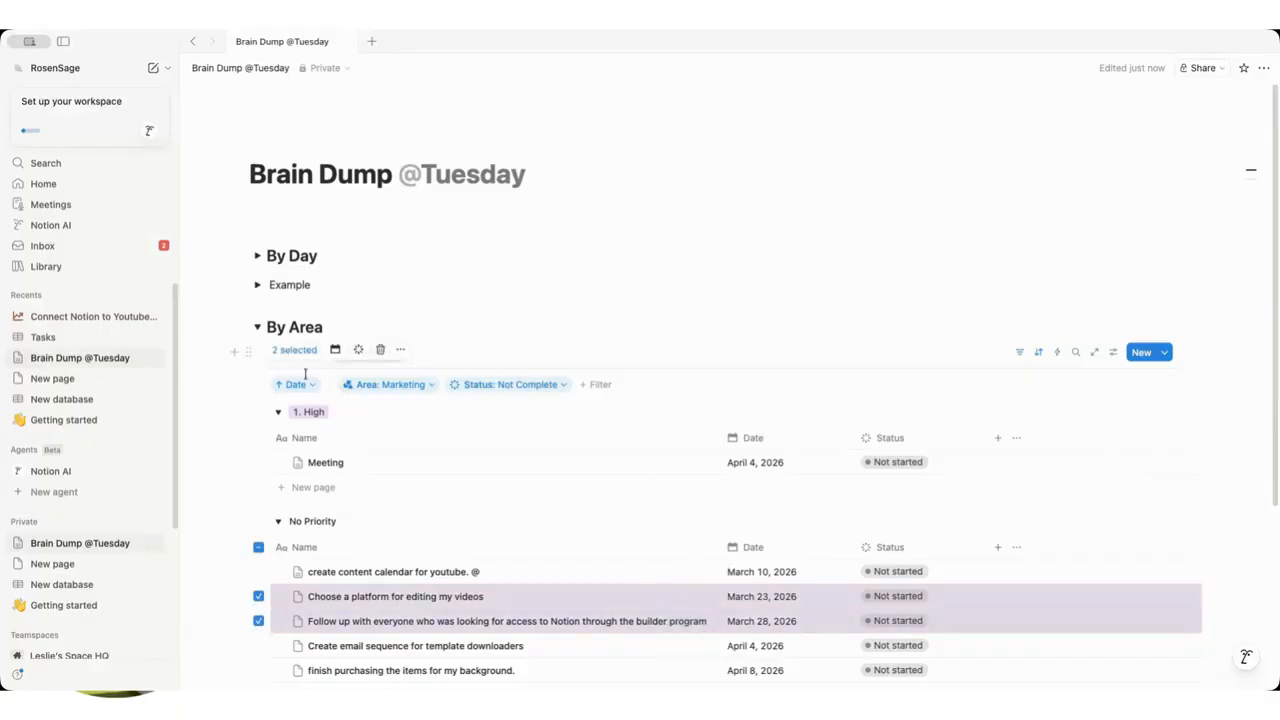
click(400, 349)
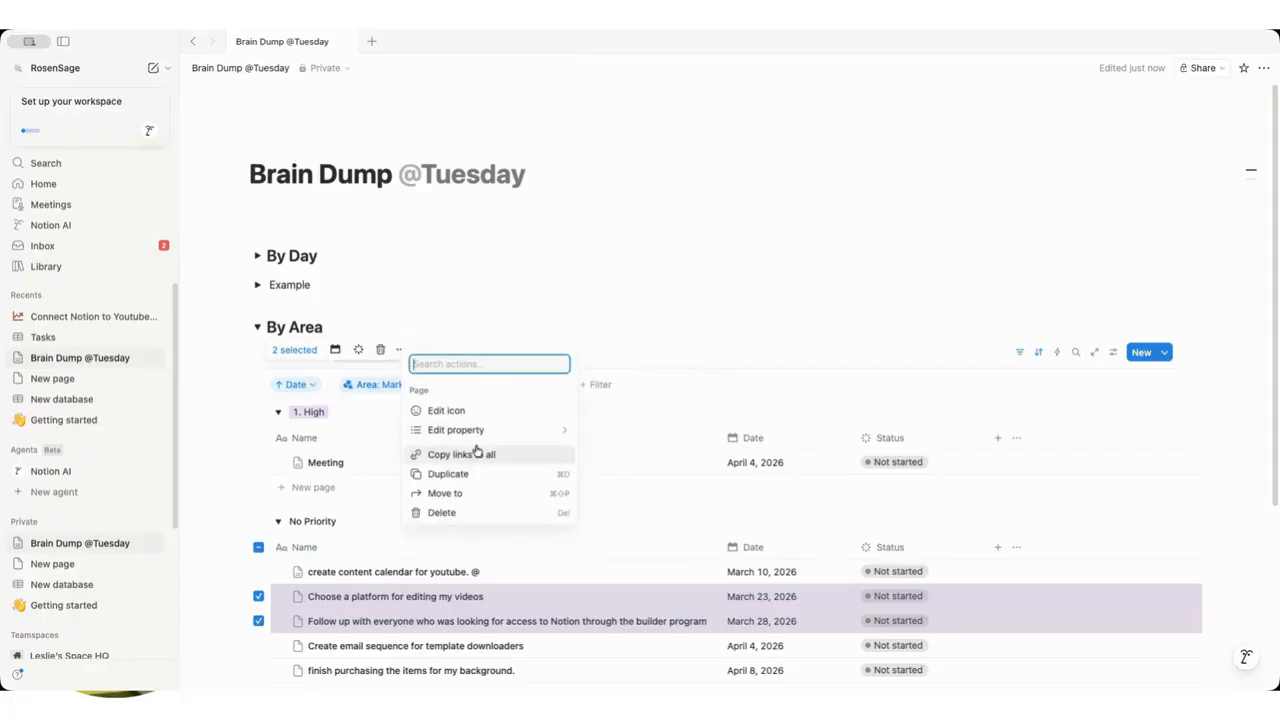
mouse_move(510, 441)
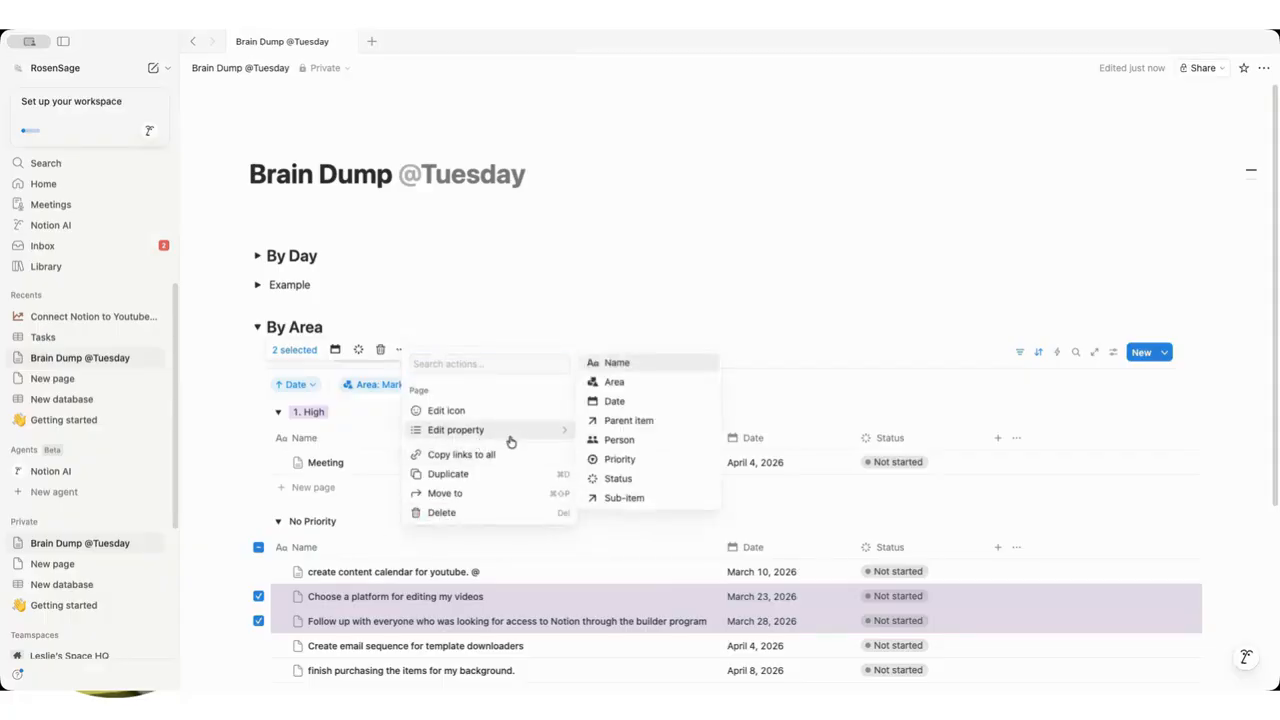
key(Escape)
click(258, 596)
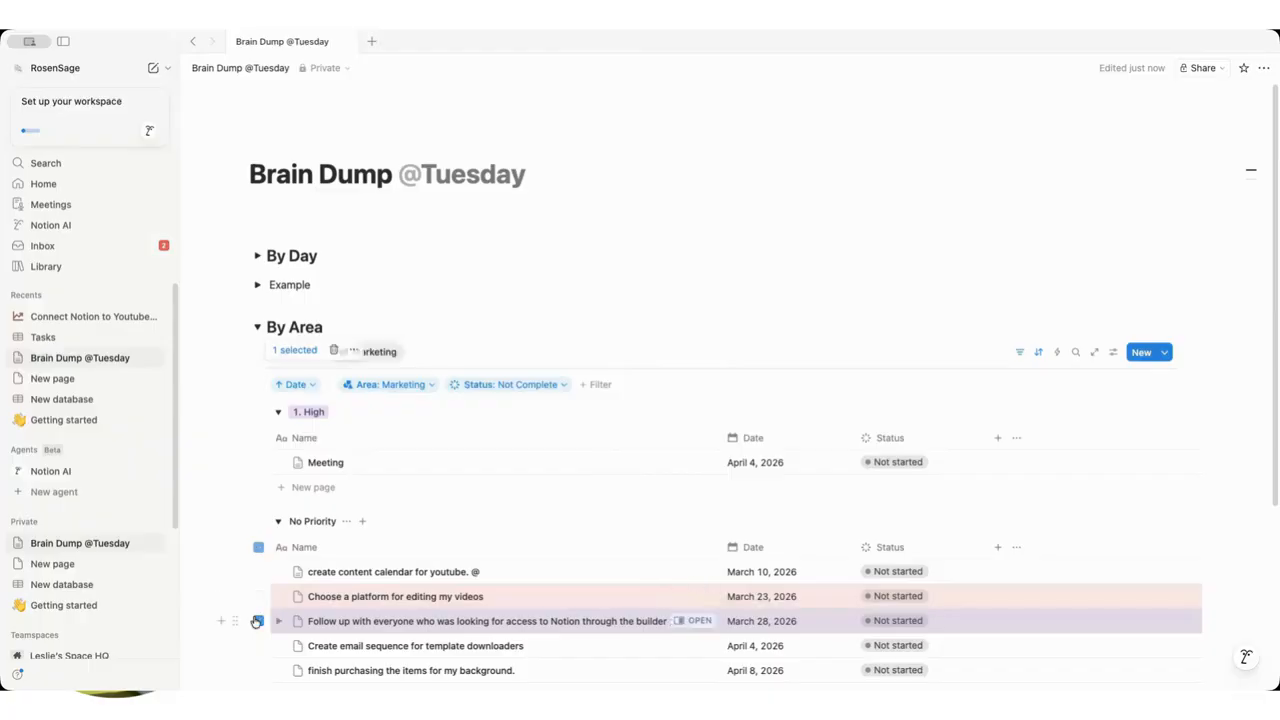
Set the two red-highlighted Marketing tasks' priority to 1. High and move "Create email sequence for template downloaders" into that group, keeping the date sort.
click(258, 596)
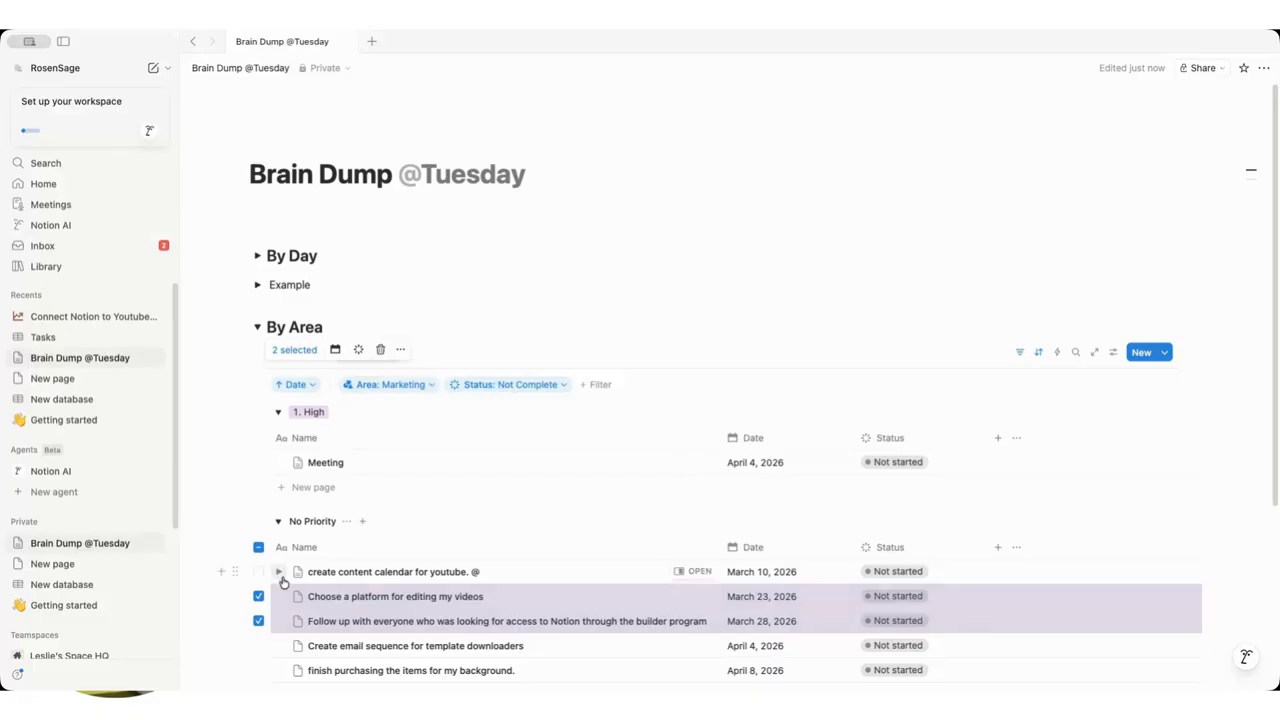
scroll(295, 610, down, 2)
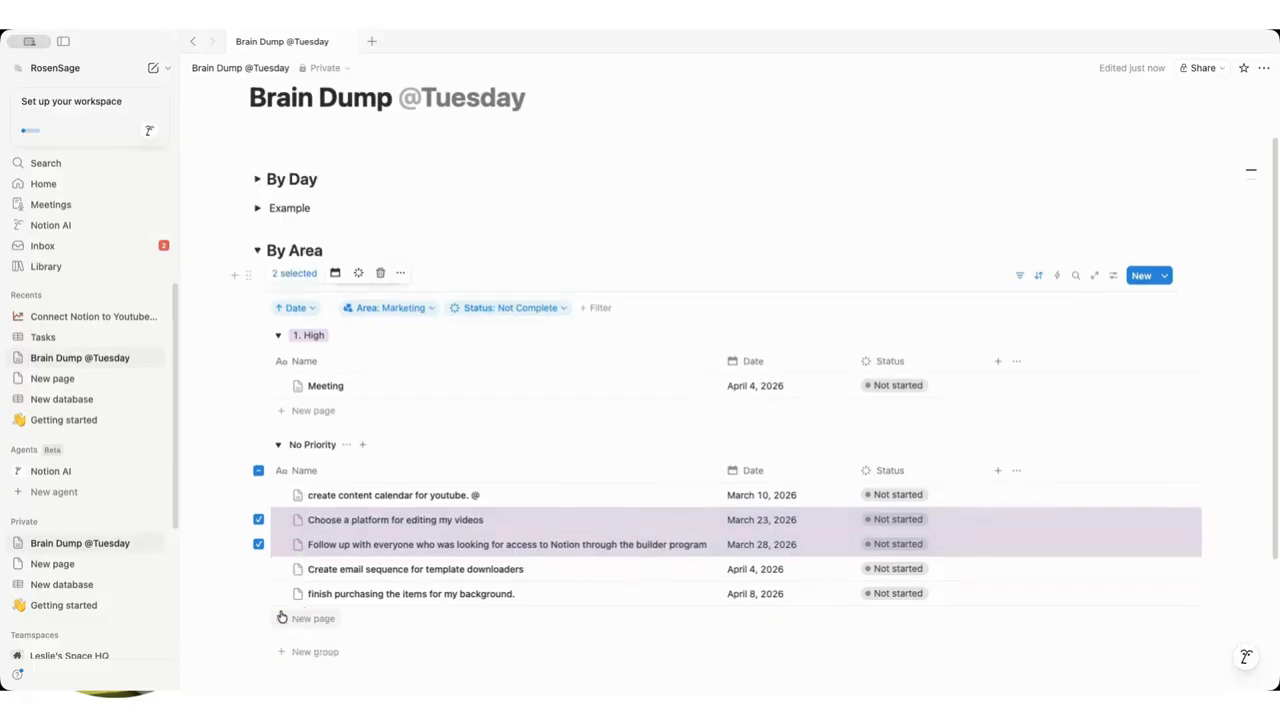
click(401, 274)
mouse_move(505, 360)
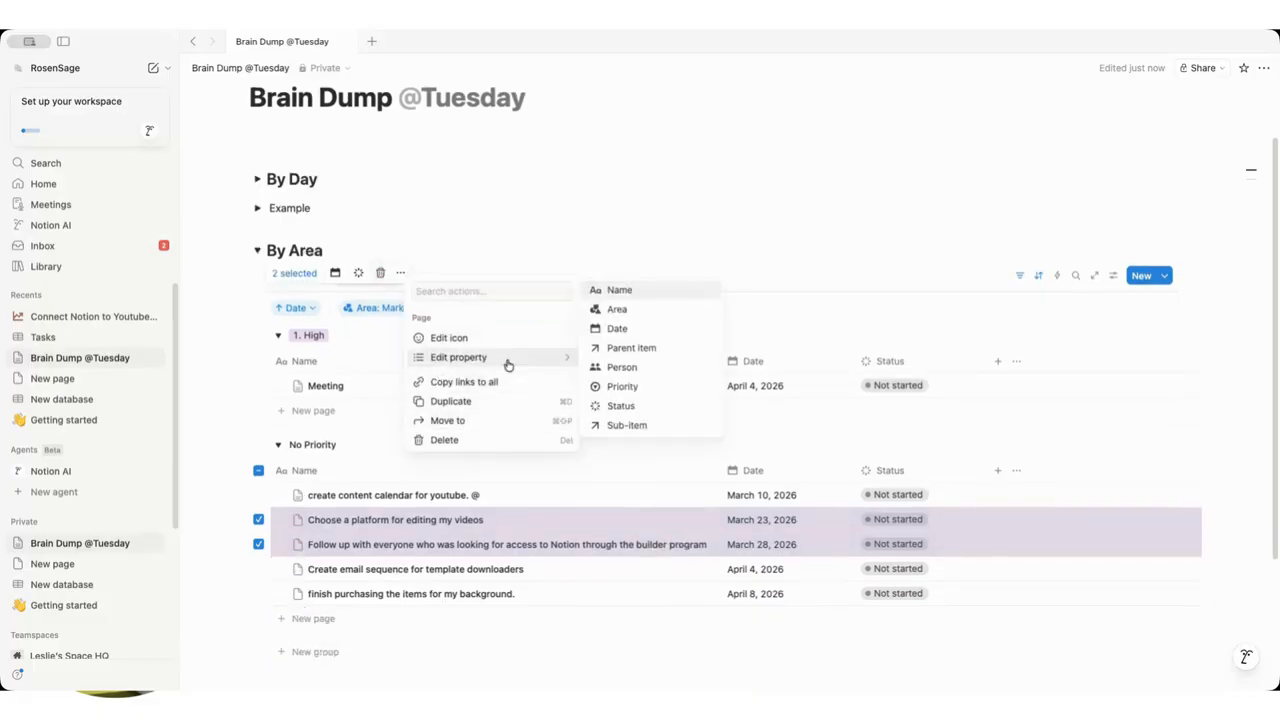
click(674, 389)
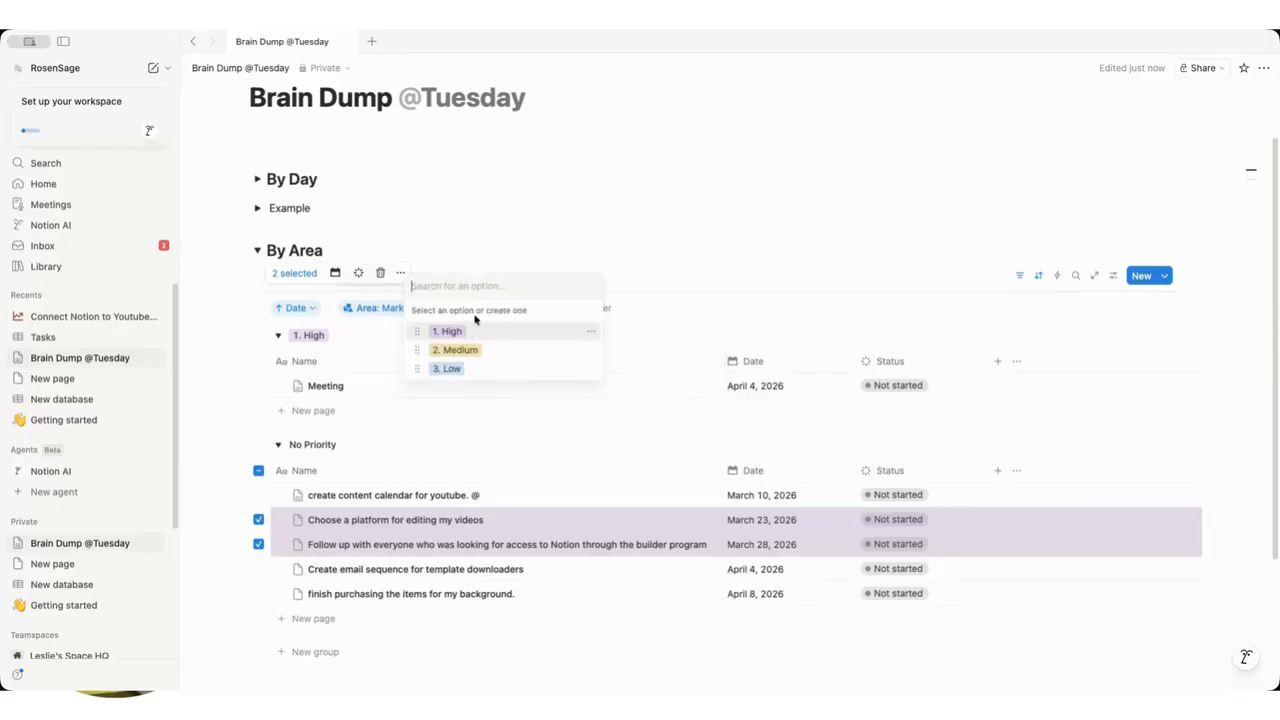
click(479, 338)
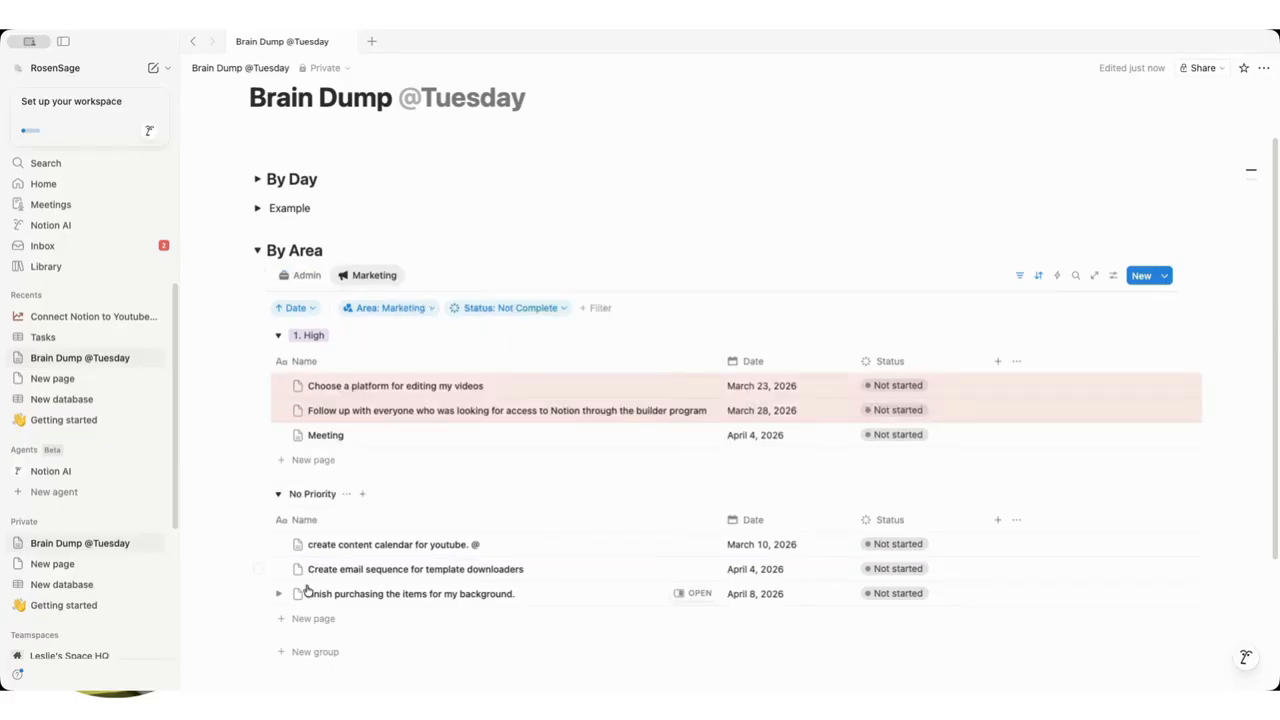
drag(232, 568, 327, 470)
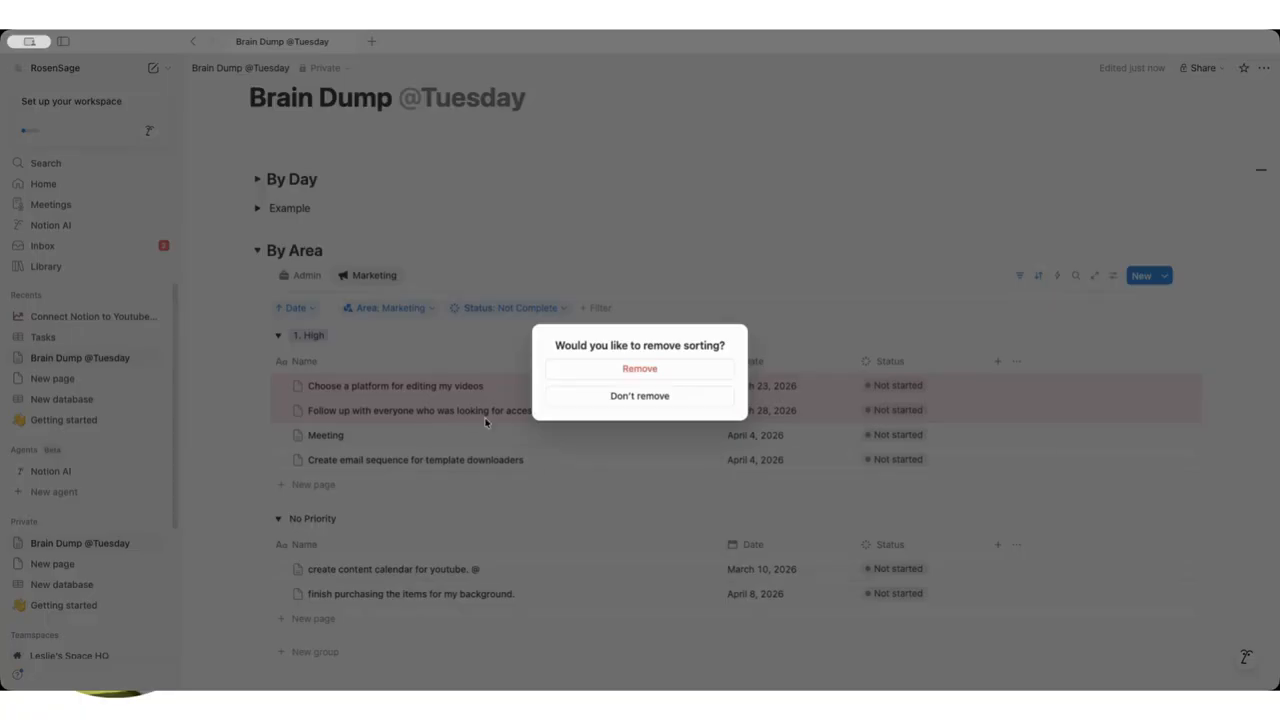
click(676, 398)
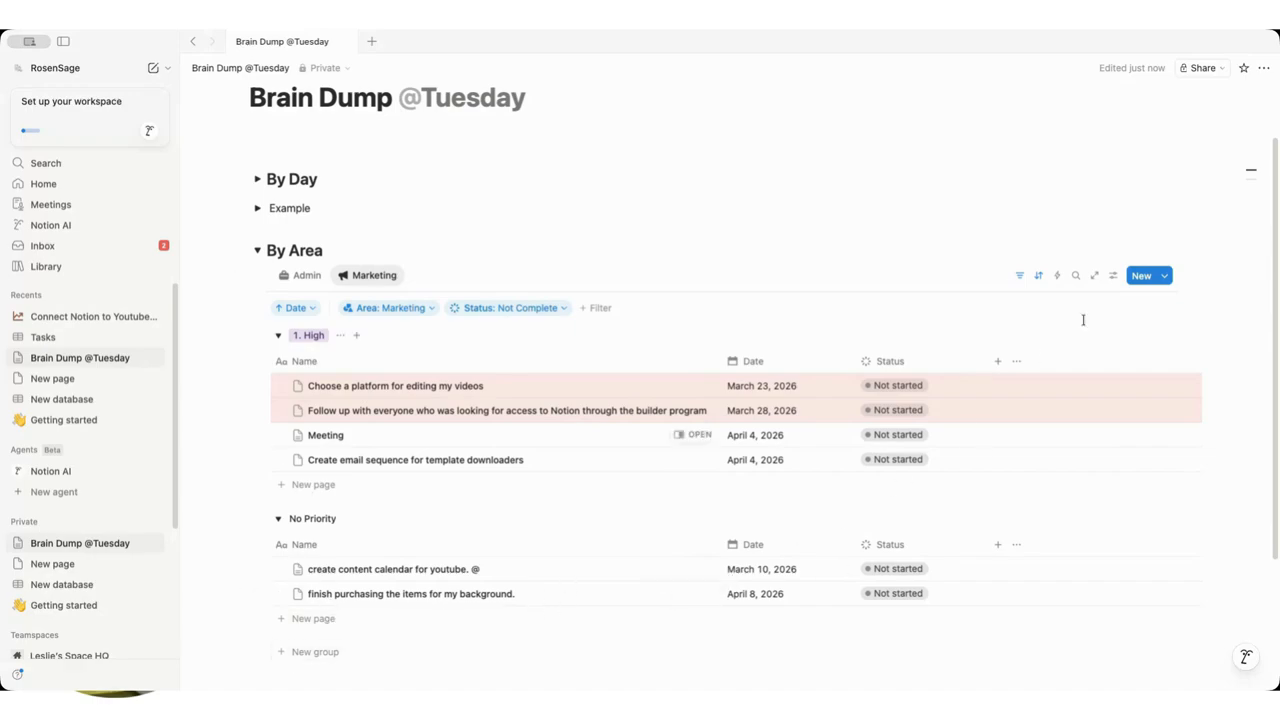
Turn off hiding of empty groups in the Marketing view's Priority grouping.
click(1113, 275)
click(1160, 425)
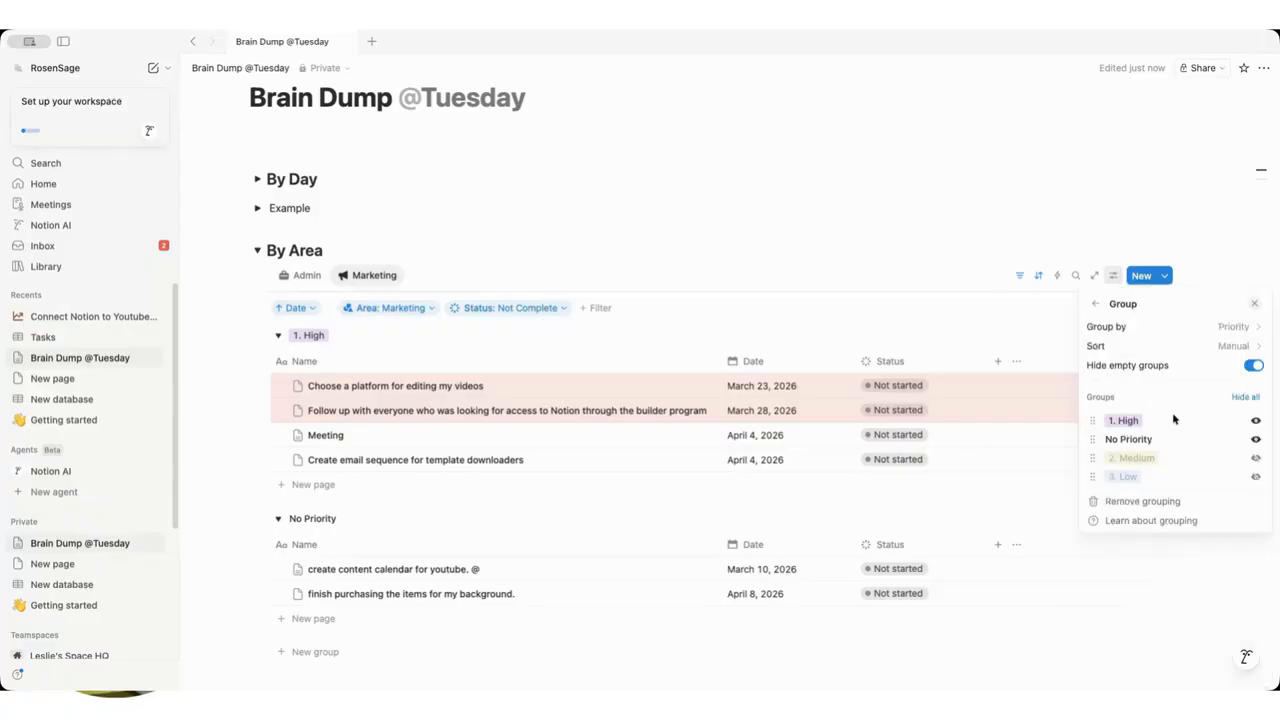
click(1253, 367)
click(814, 203)
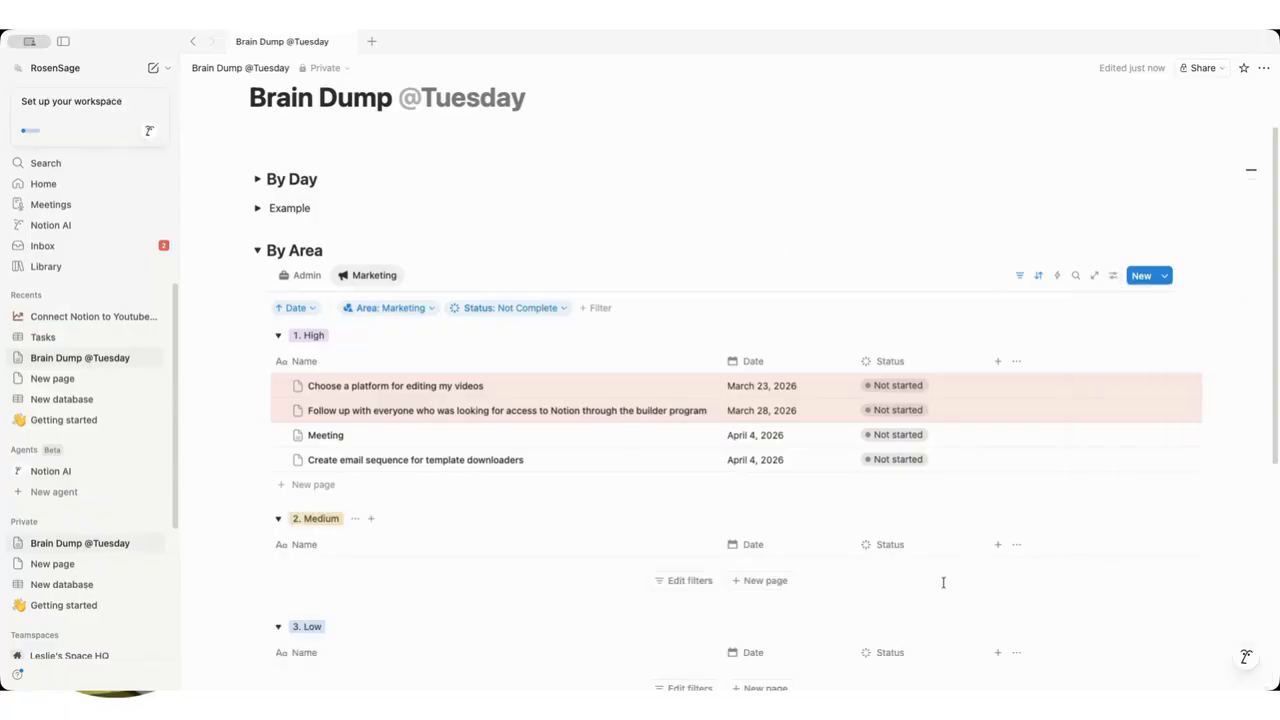
Move the two remaining No Priority tasks in the Marketing view into the 2. Medium group and remove the view's sorting.
click(257, 437)
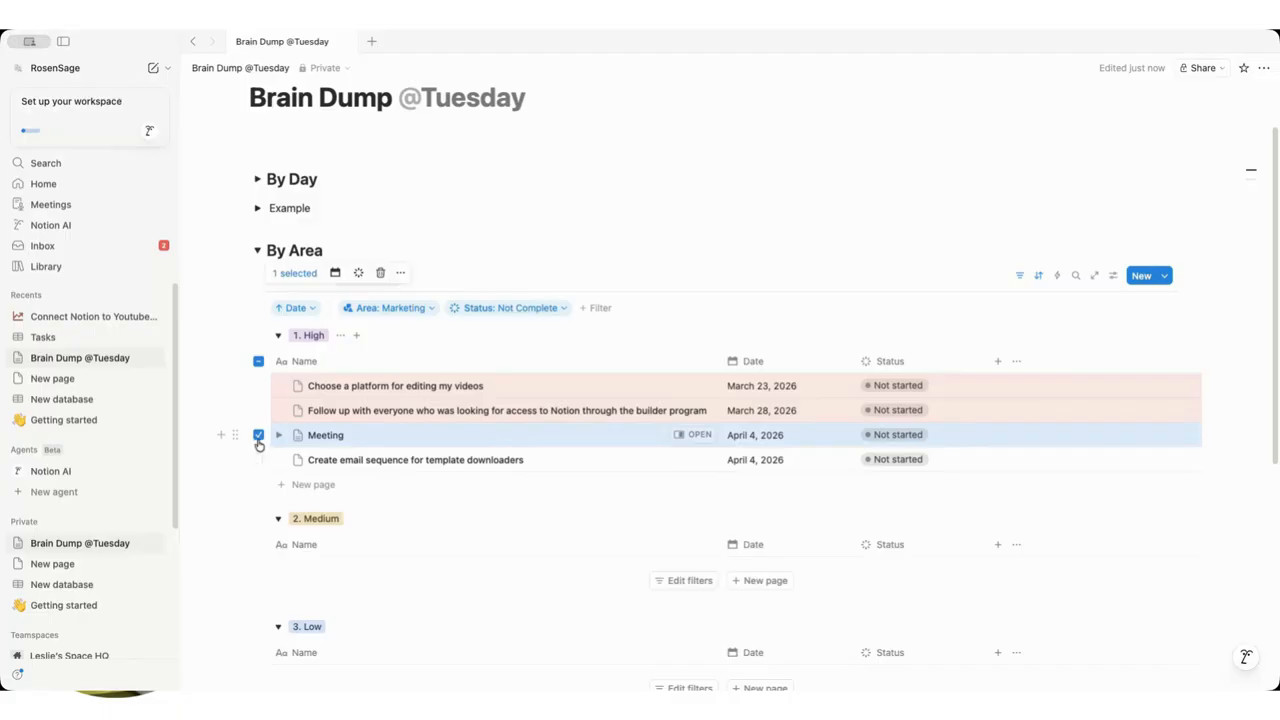
click(256, 440)
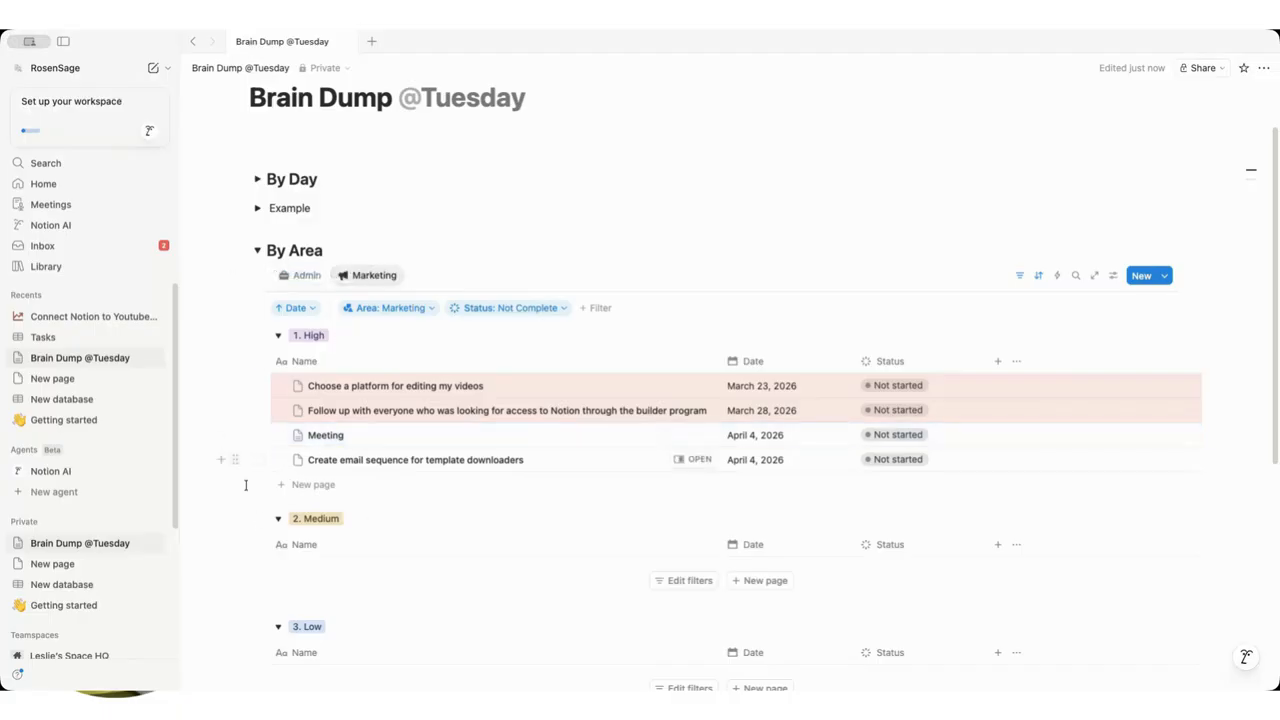
scroll(320, 500, down, 3)
click(259, 621)
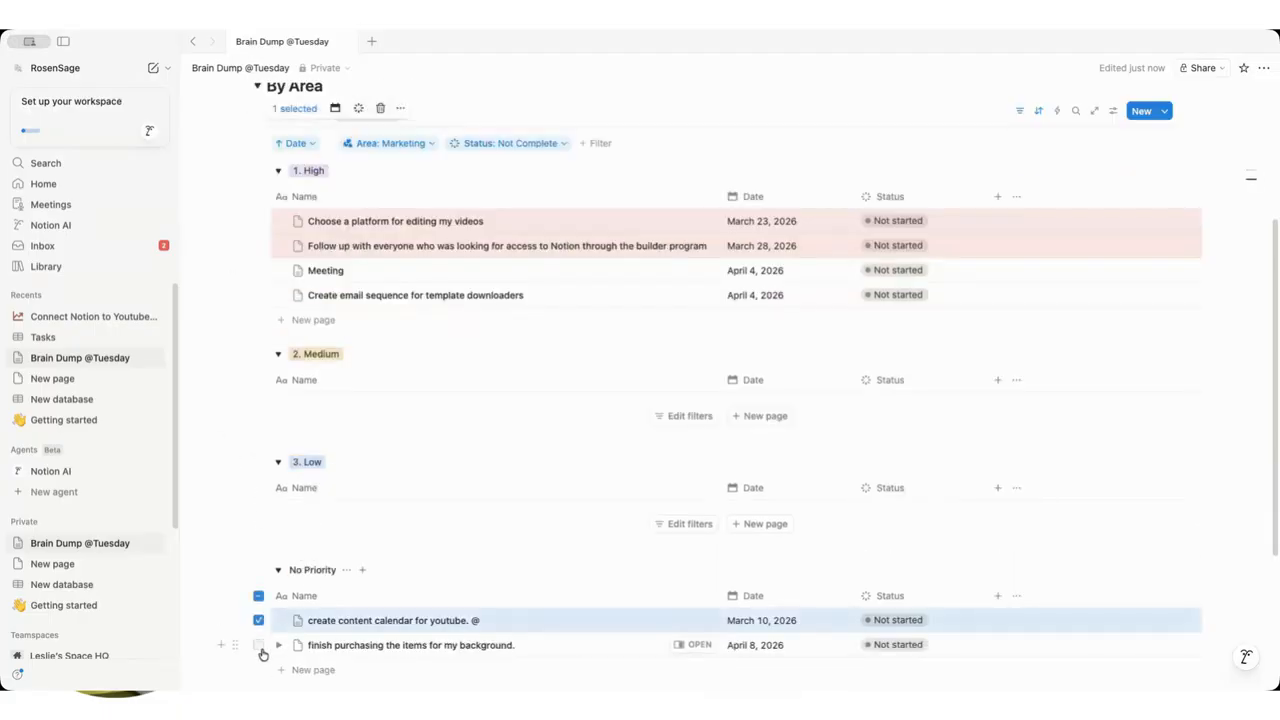
click(257, 645)
drag(235, 622, 328, 400)
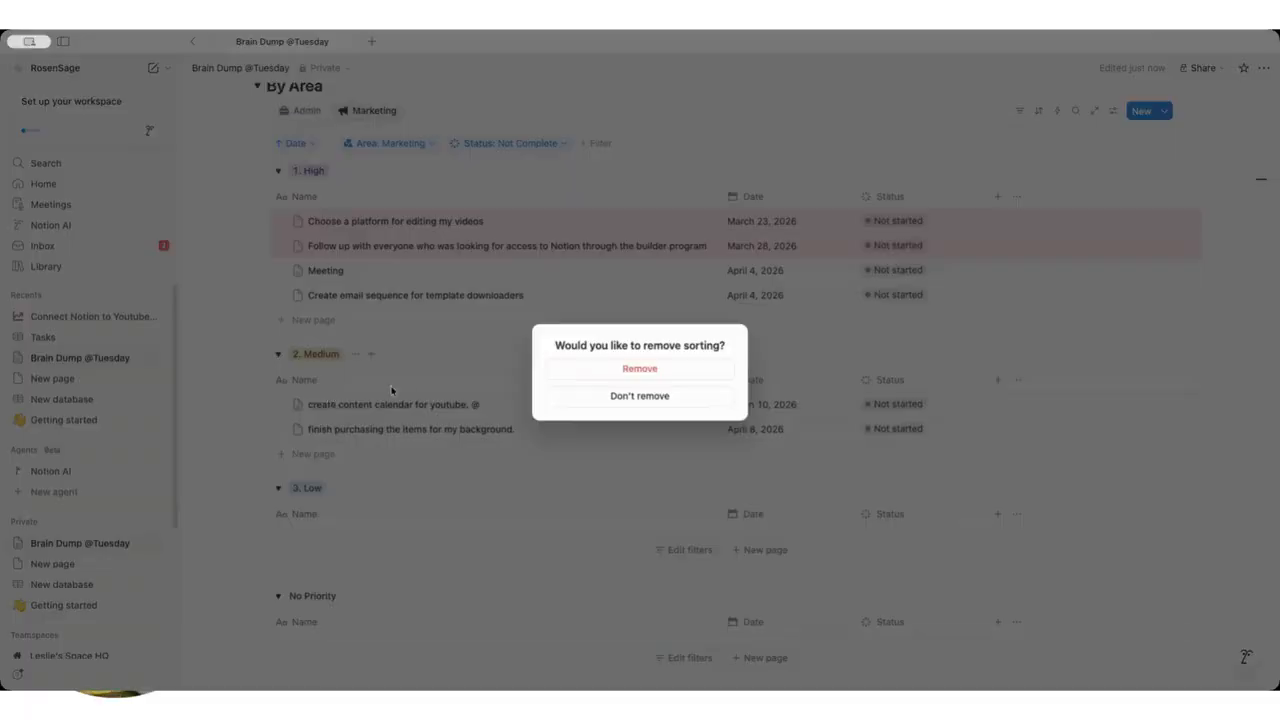
click(626, 372)
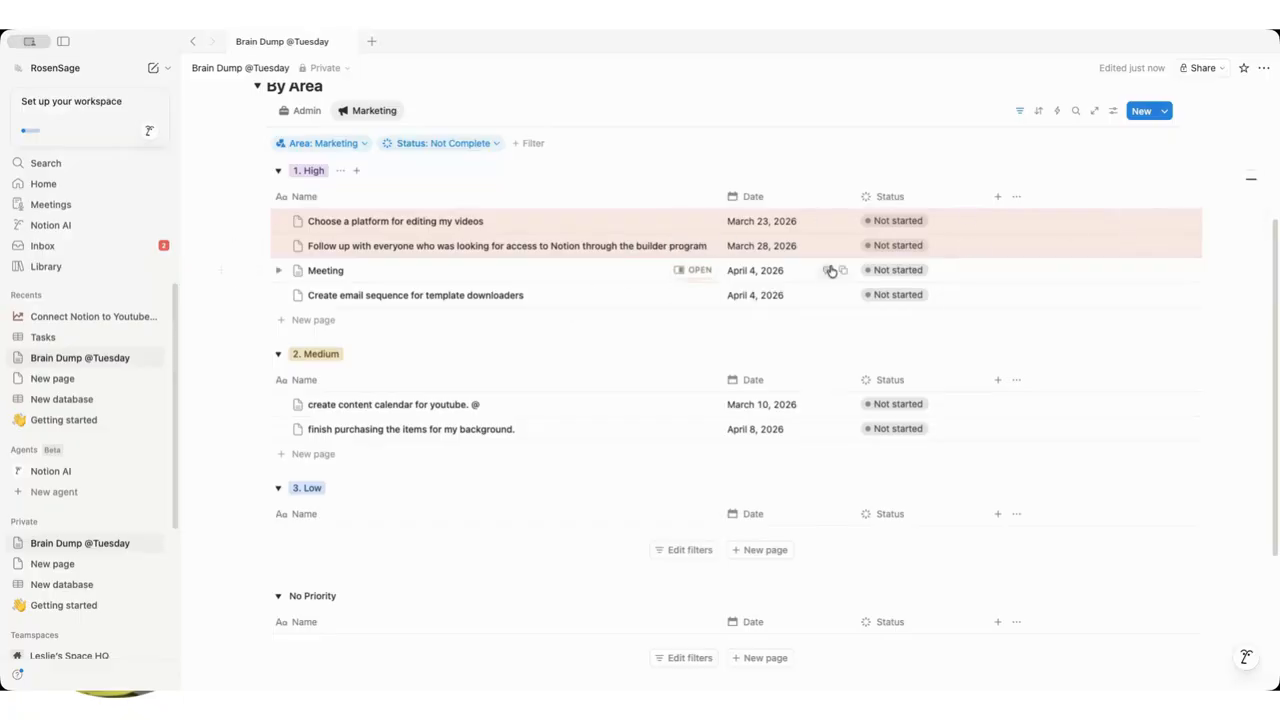
Open the Admin view, try a conditional color based on Area and delete that color setting.
click(322, 111)
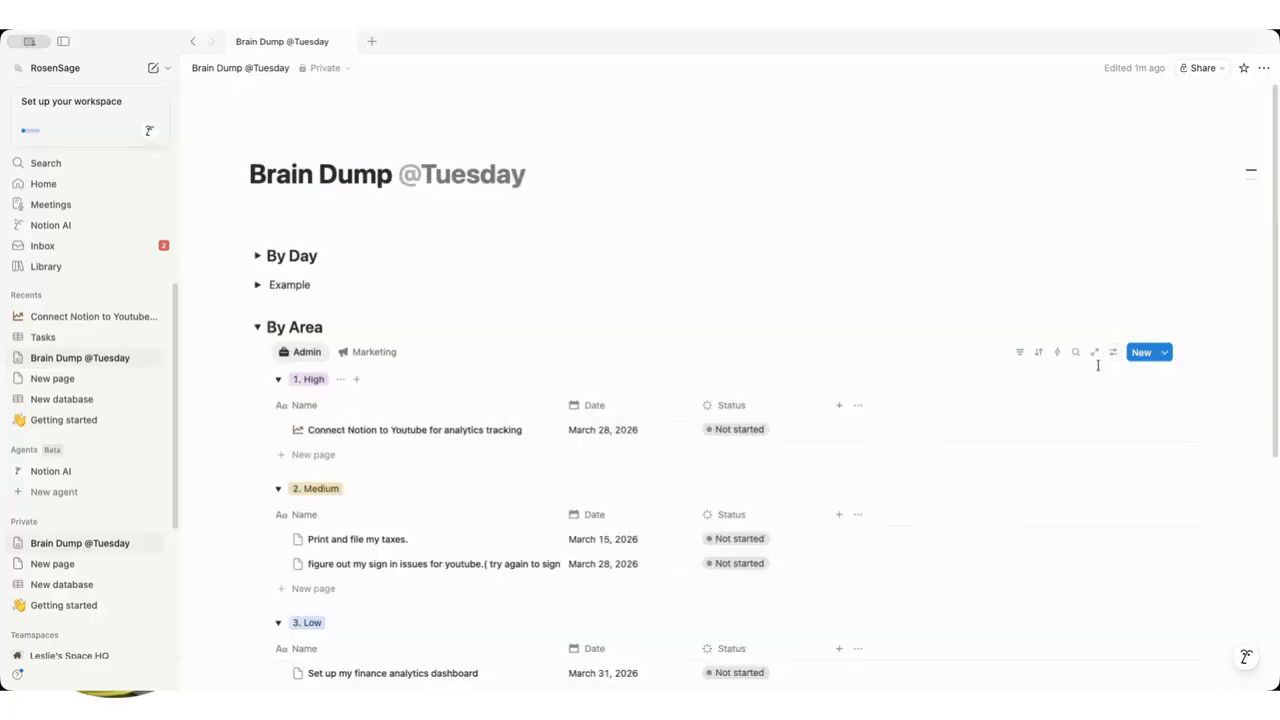
click(1113, 352)
click(1150, 446)
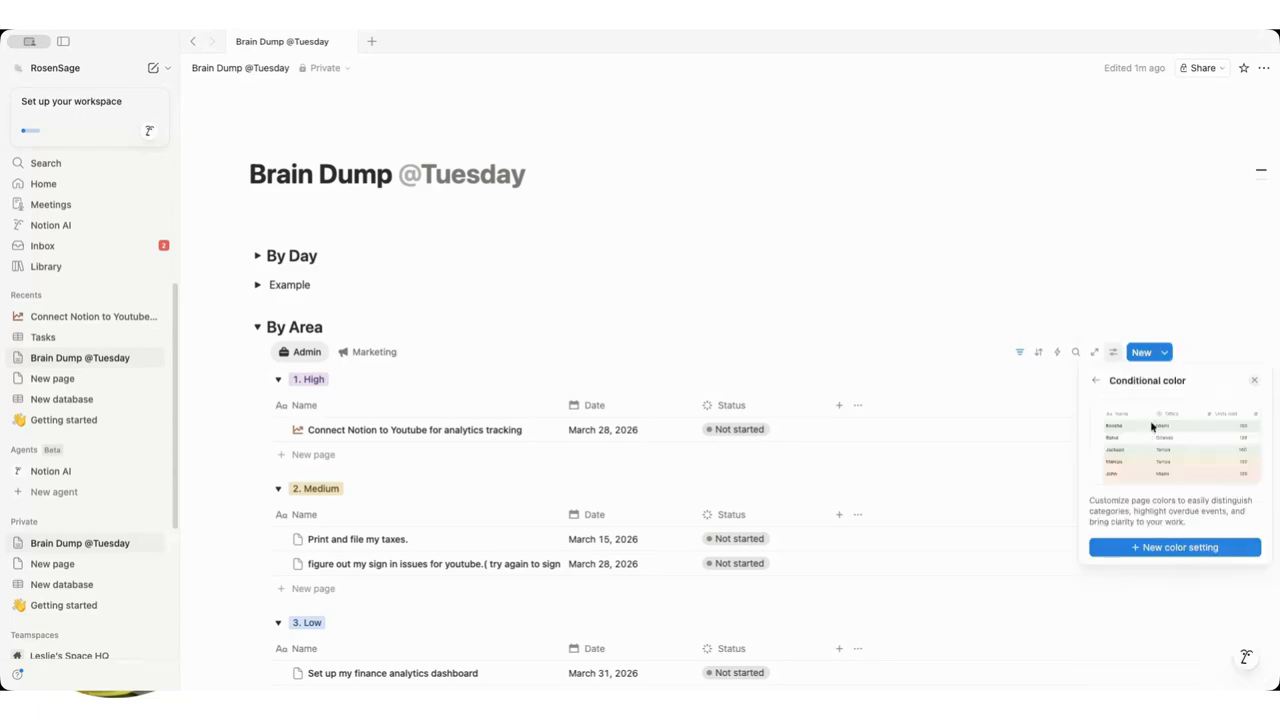
click(1166, 552)
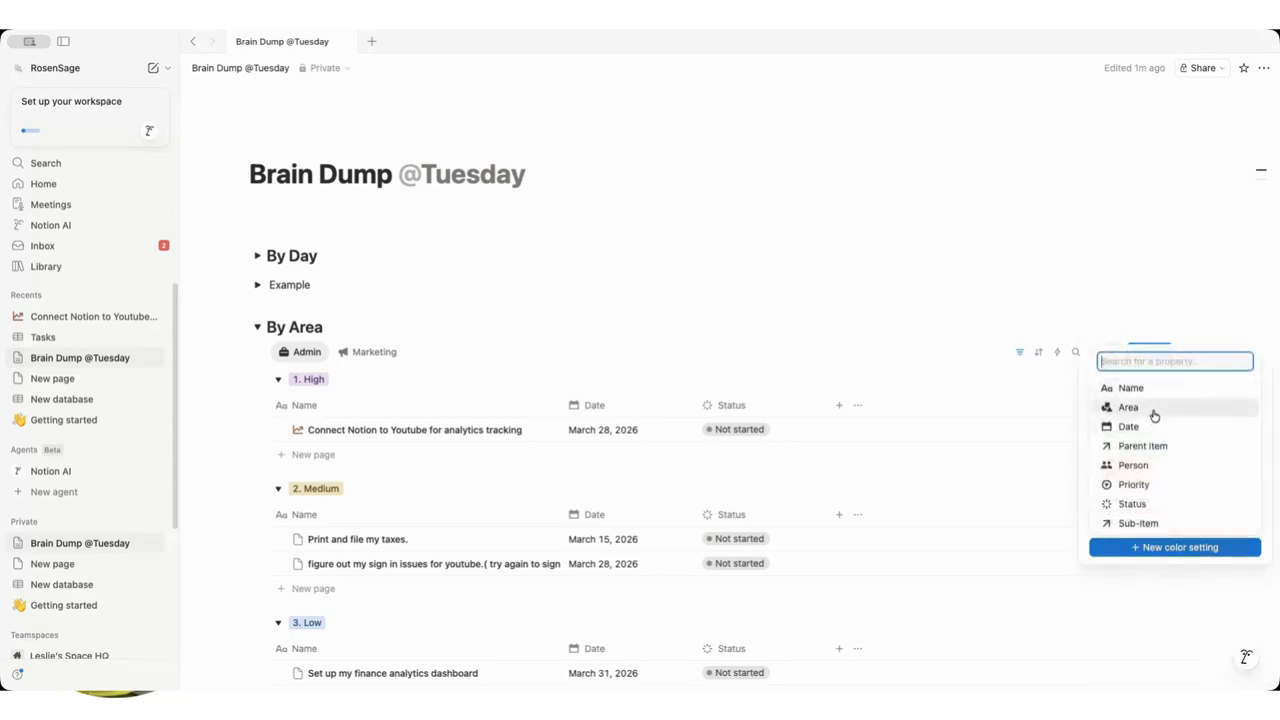
click(1149, 410)
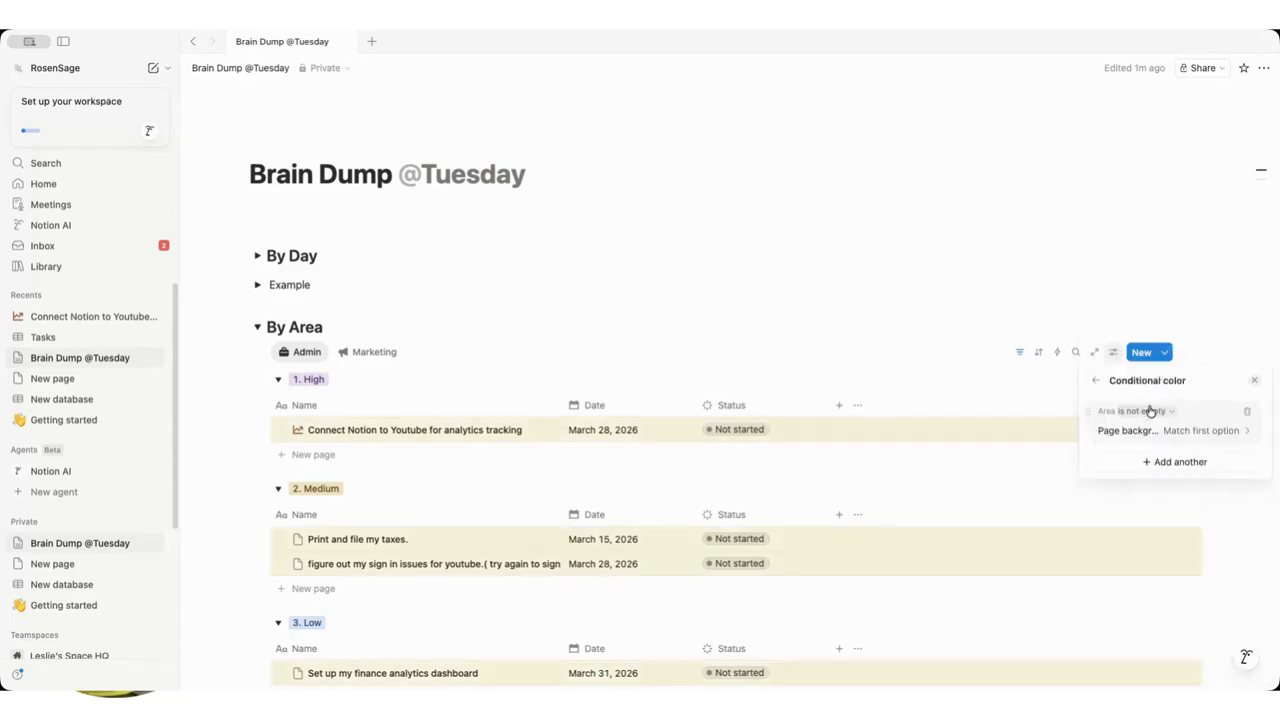
click(1096, 380)
click(1175, 427)
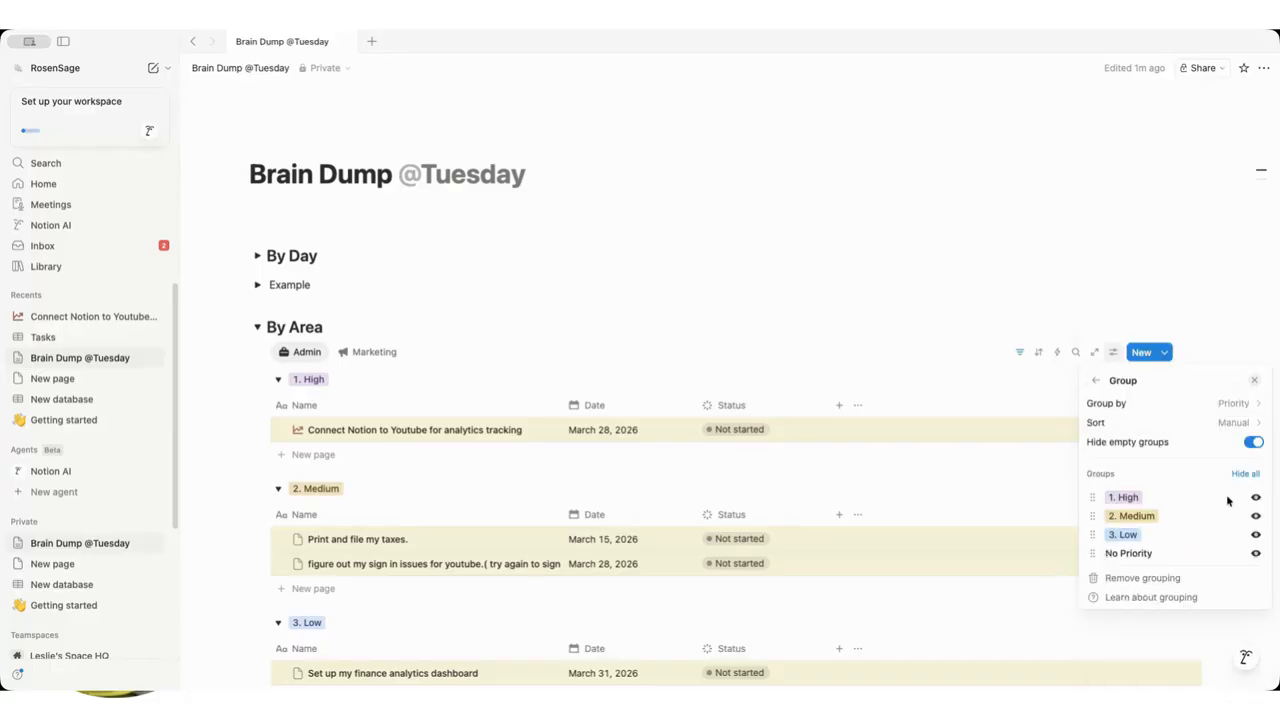
click(1095, 380)
click(1157, 446)
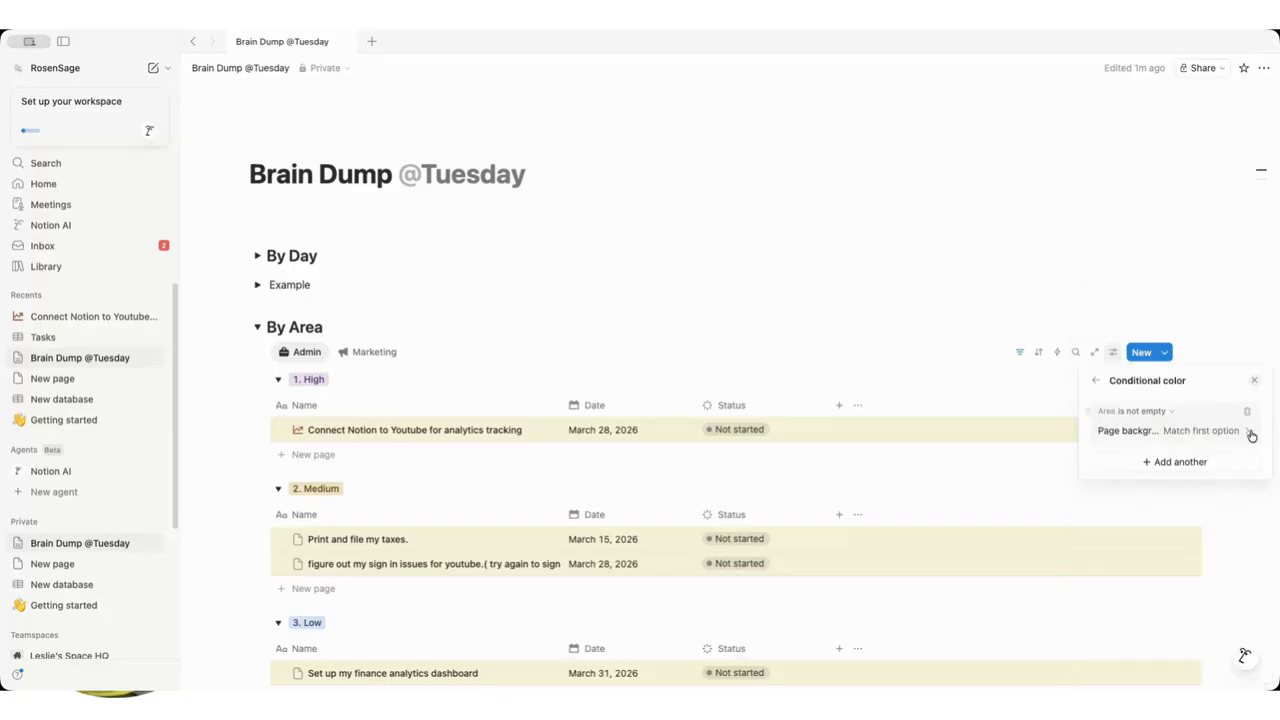
click(1247, 414)
Add a conditional color to the Admin view giving tasks whose start date is relative to today, This week, a red page background.
click(1135, 409)
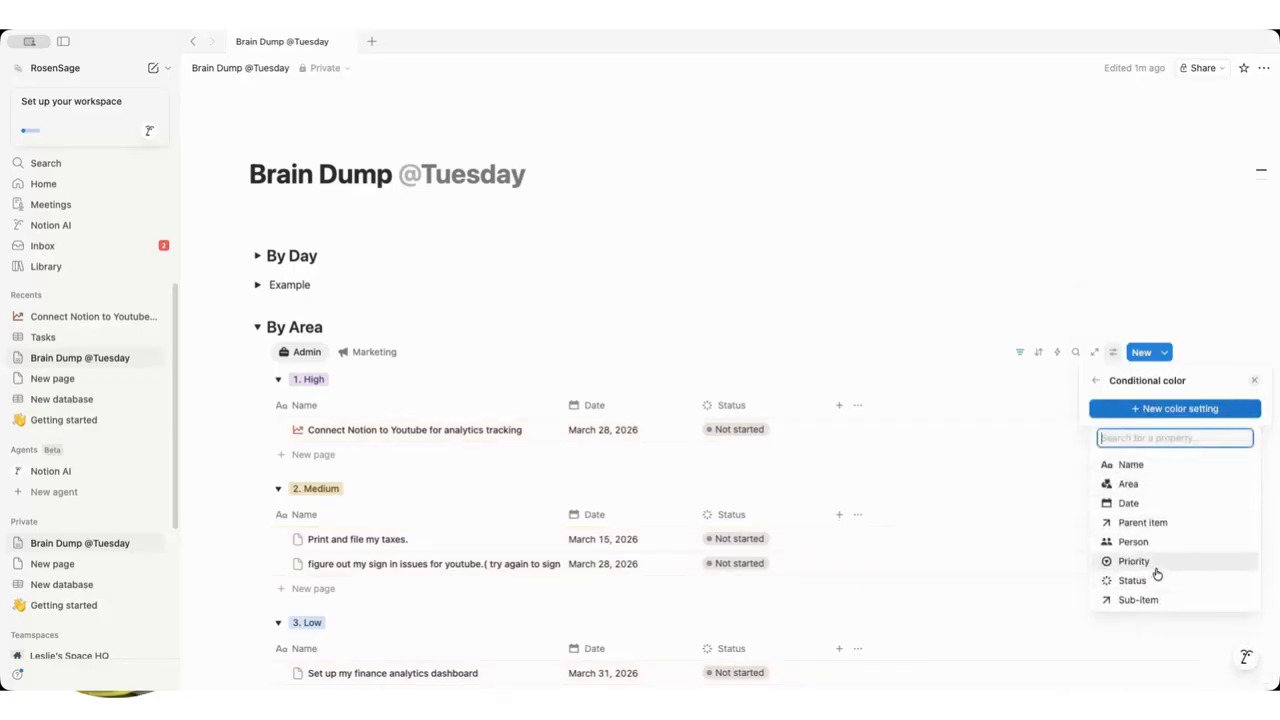
click(1157, 503)
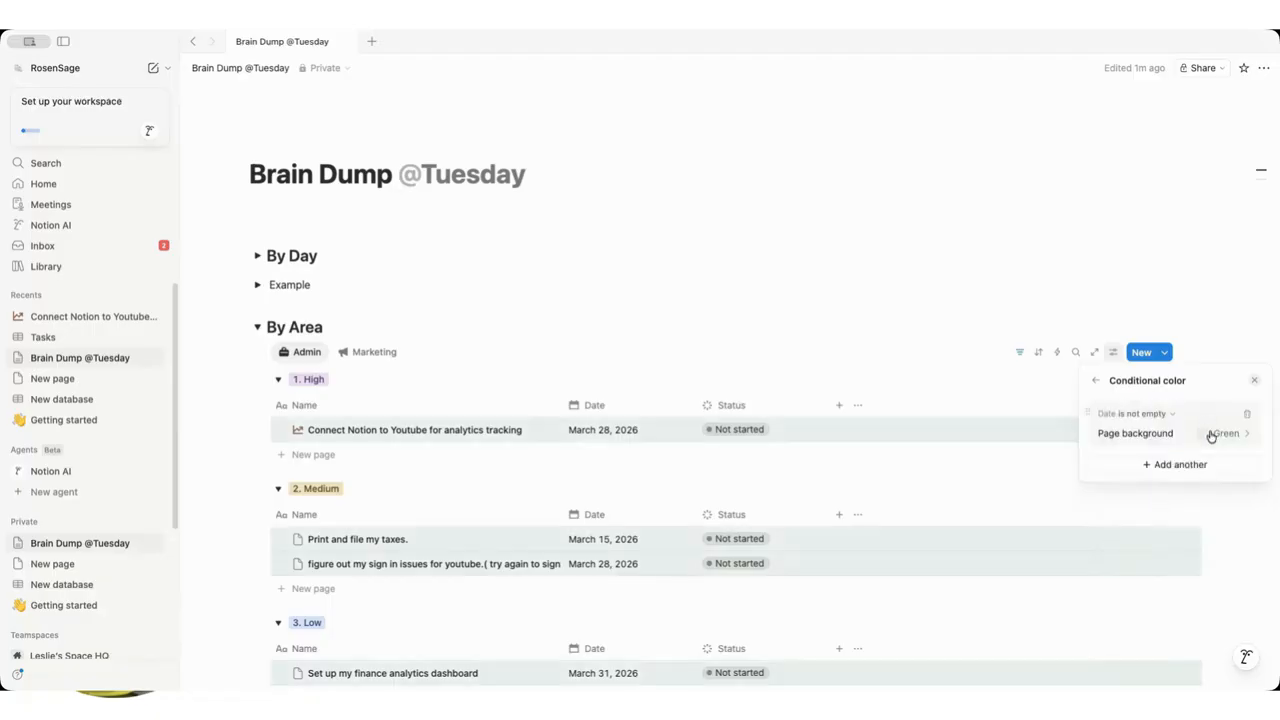
click(1158, 418)
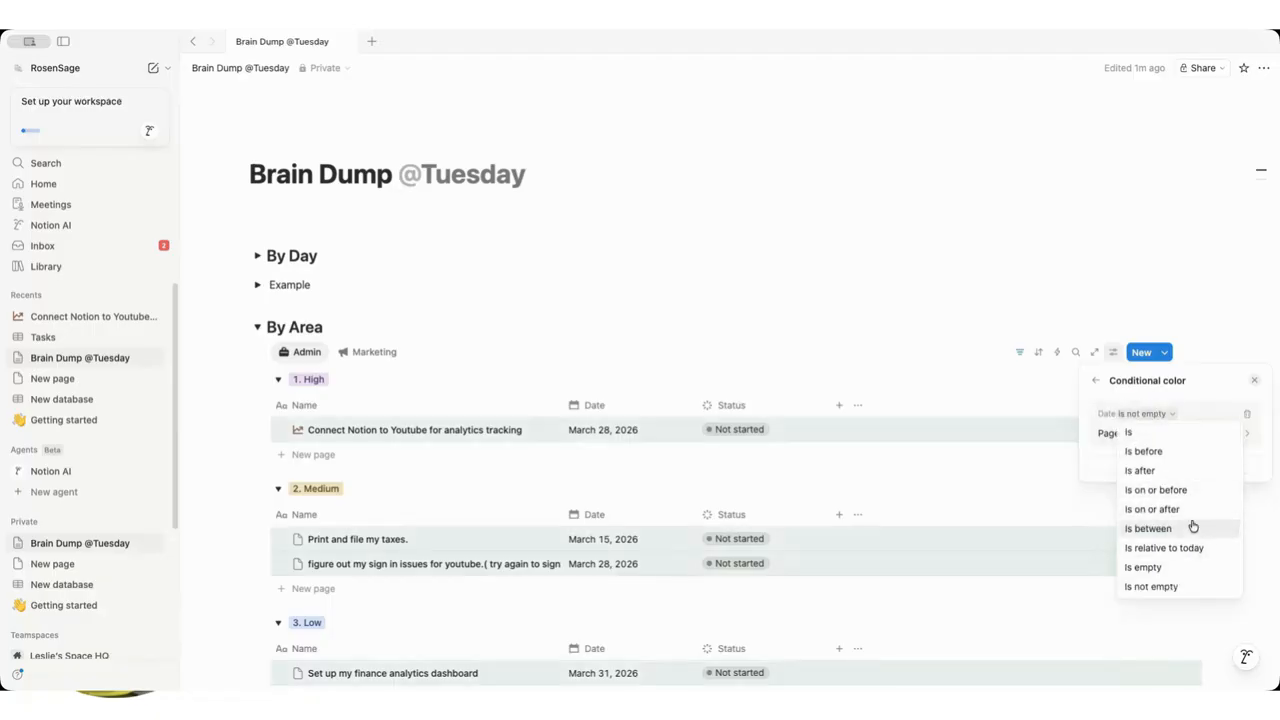
click(1189, 549)
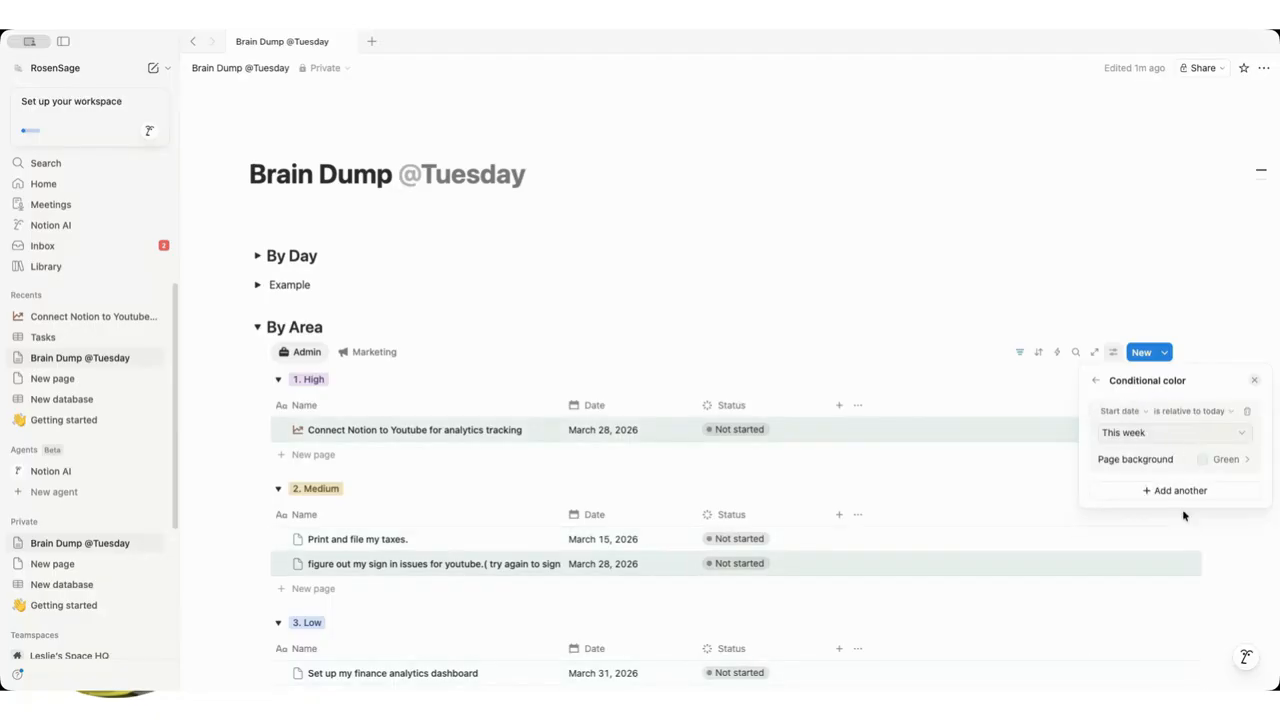
click(1210, 464)
click(1251, 509)
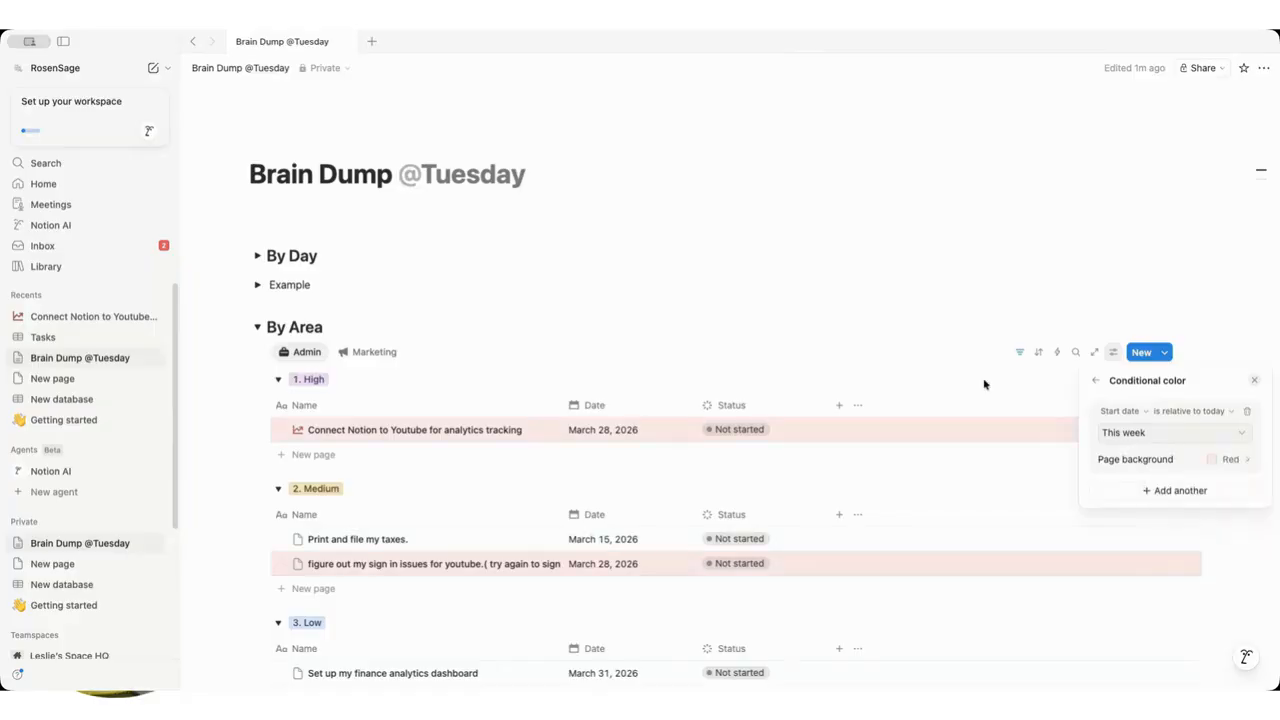
click(848, 280)
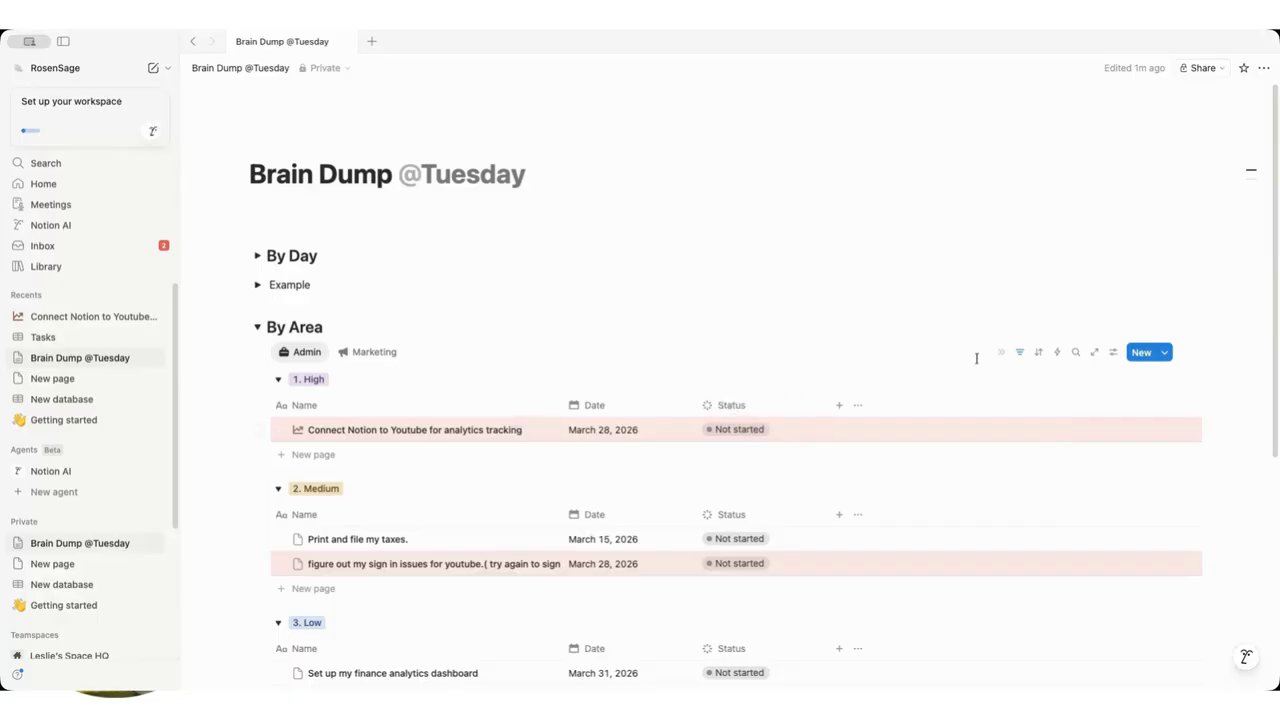
Add a filter to the Admin view so that Status is not Complete.
click(1019, 352)
click(387, 385)
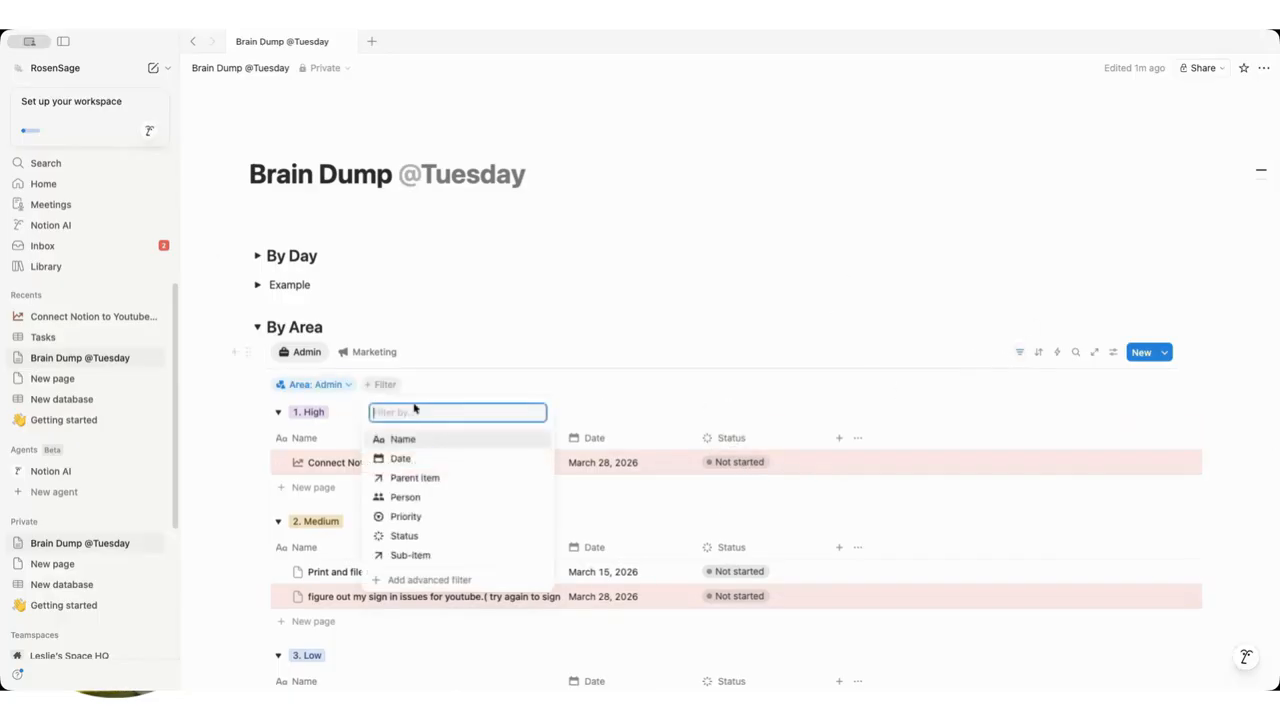
click(440, 536)
click(400, 406)
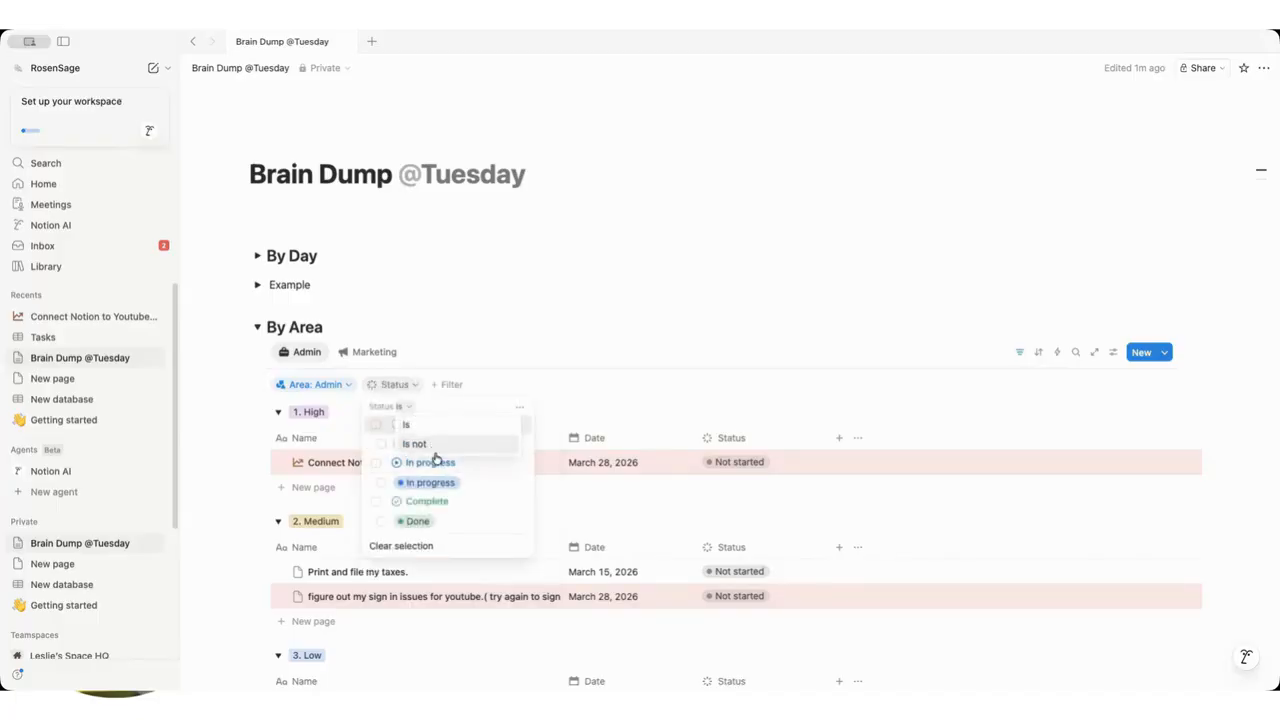
click(440, 446)
click(430, 501)
click(508, 332)
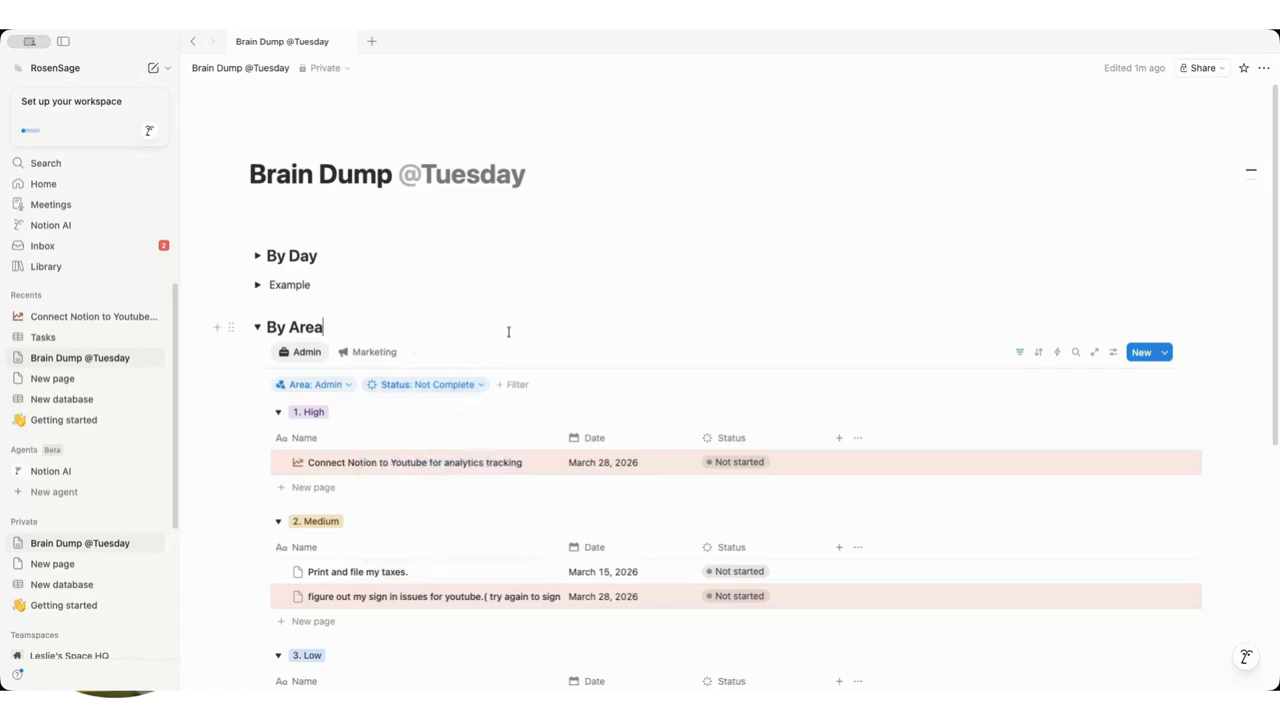
Duplicate the Admin view under By Area and change the copy's Area filter from Admin to Templates.
click(295, 353)
click(341, 503)
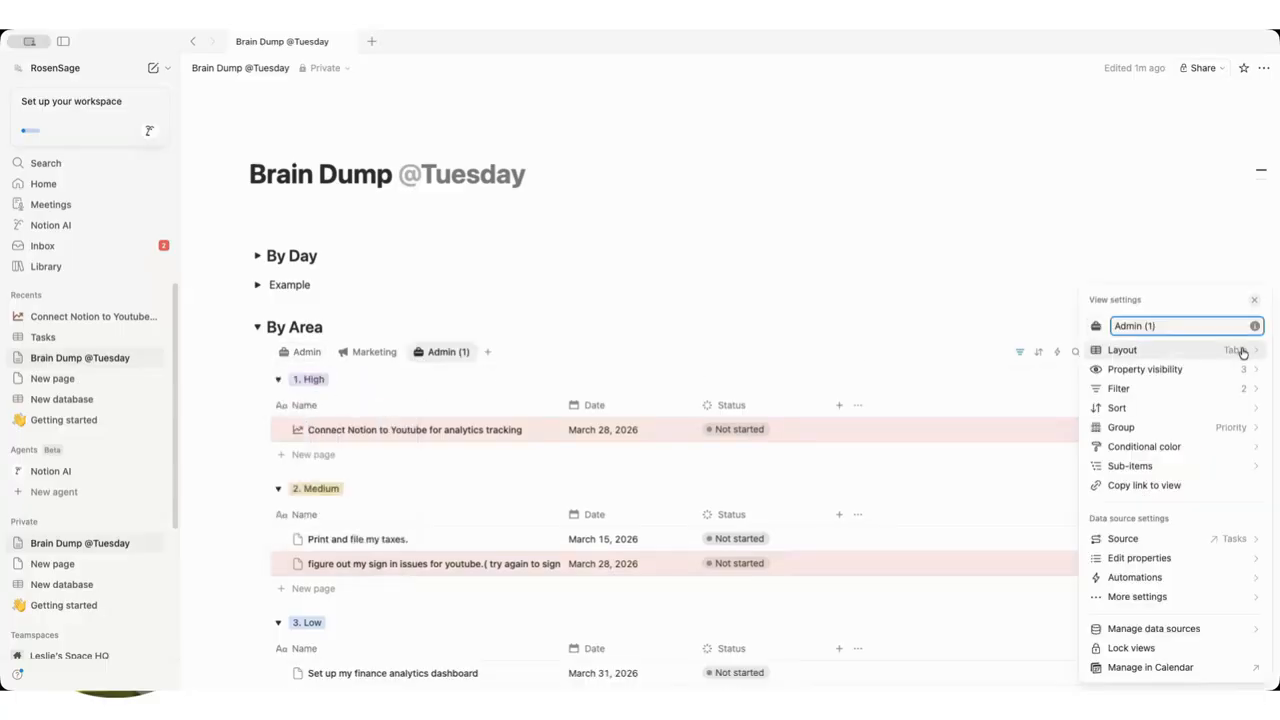
click(1160, 388)
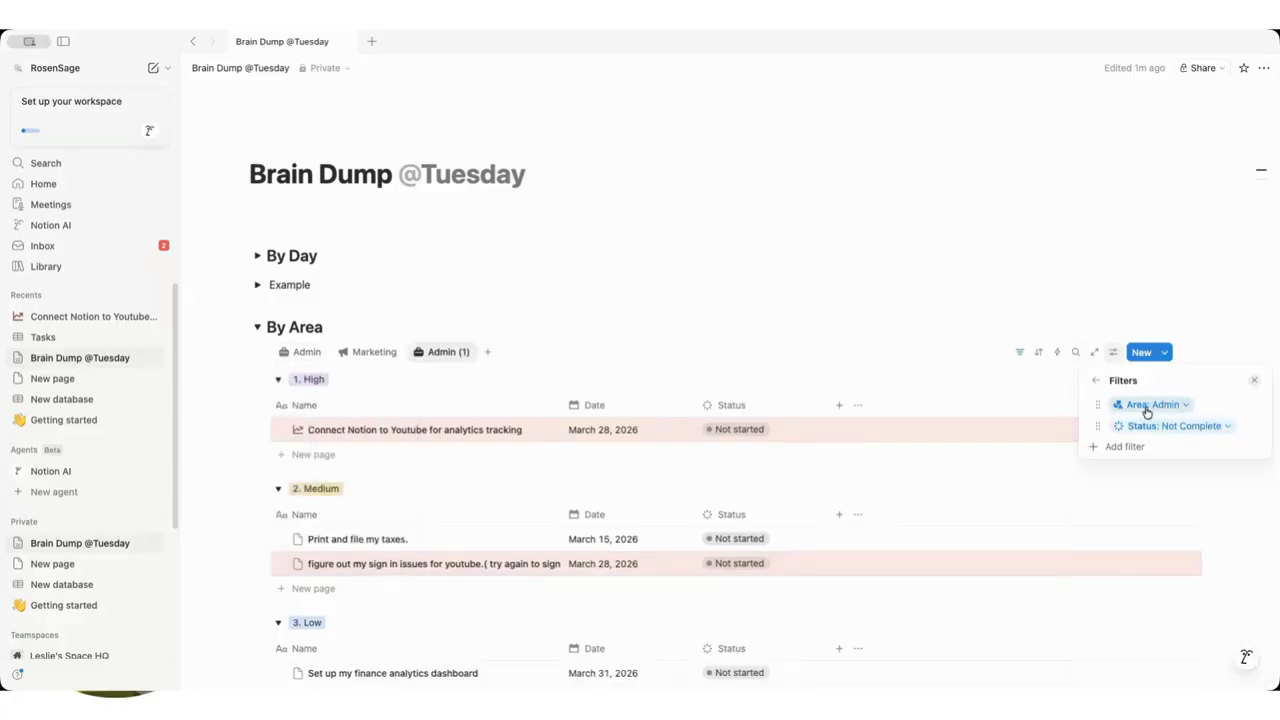
click(1147, 410)
click(1140, 515)
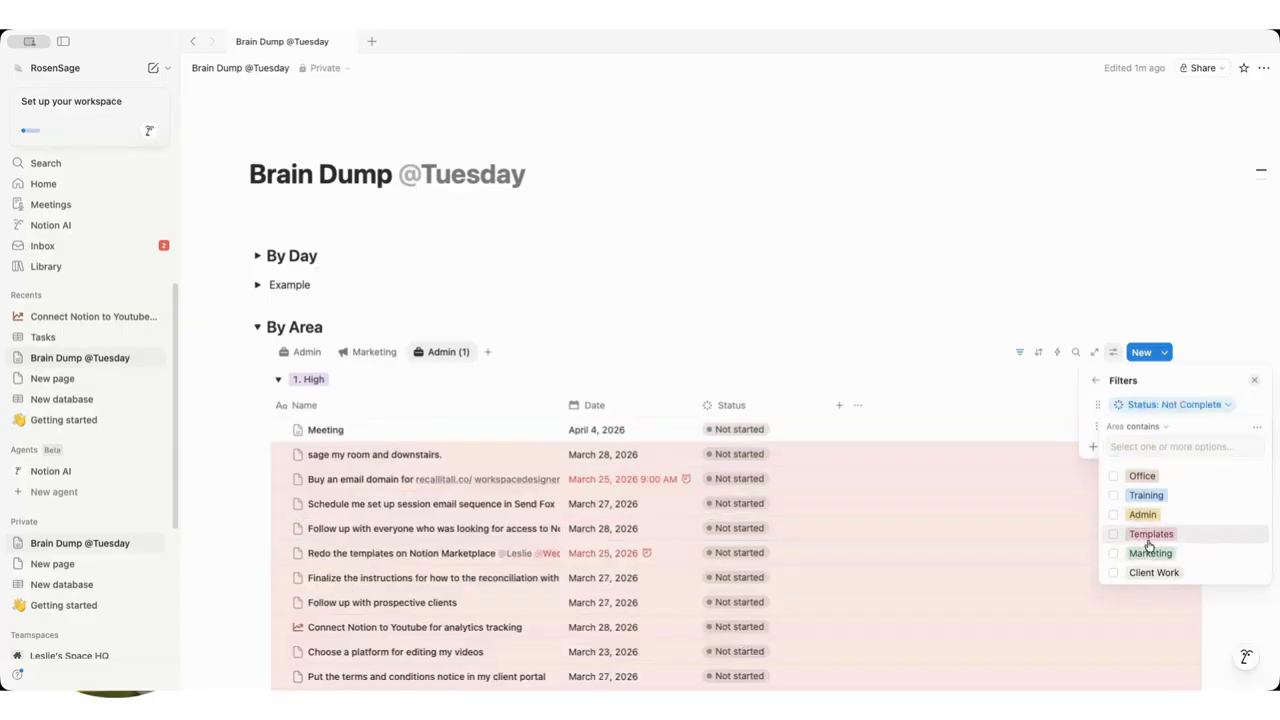
click(1148, 537)
click(1110, 392)
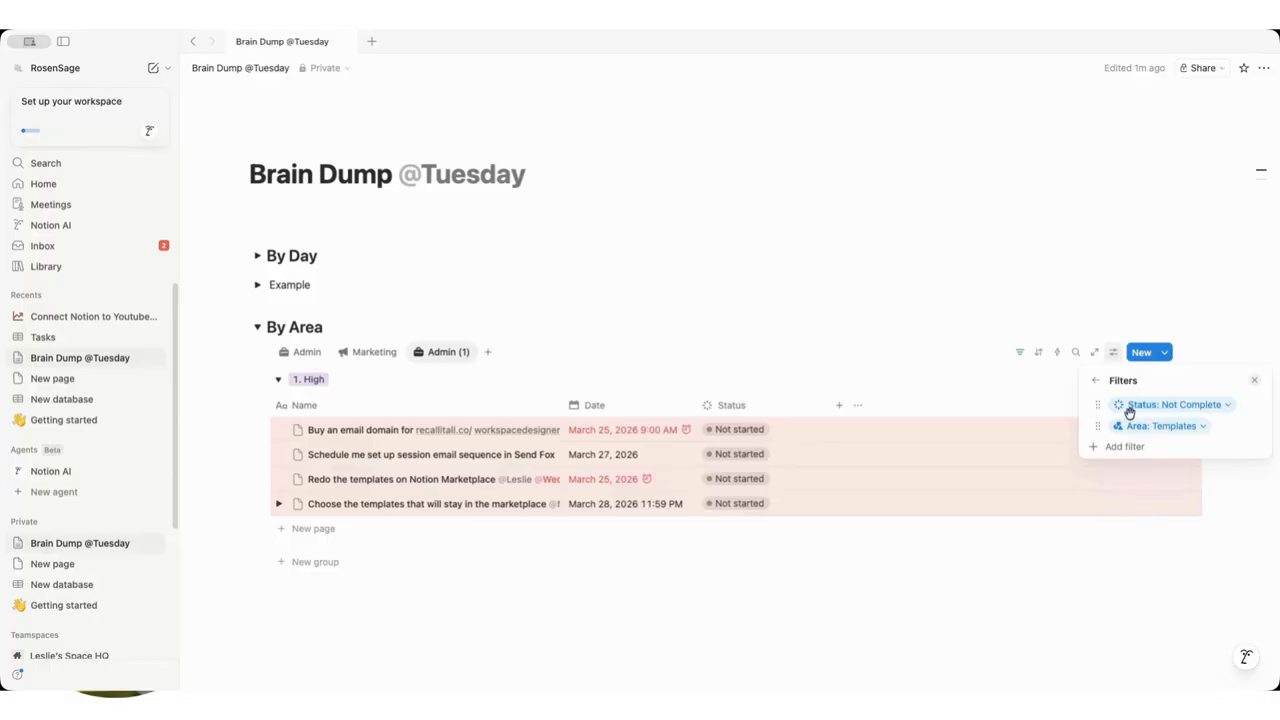
Rename the duplicated Admin view as Templates and give it a page icon.
click(1096, 380)
drag(1160, 326, 1114, 326)
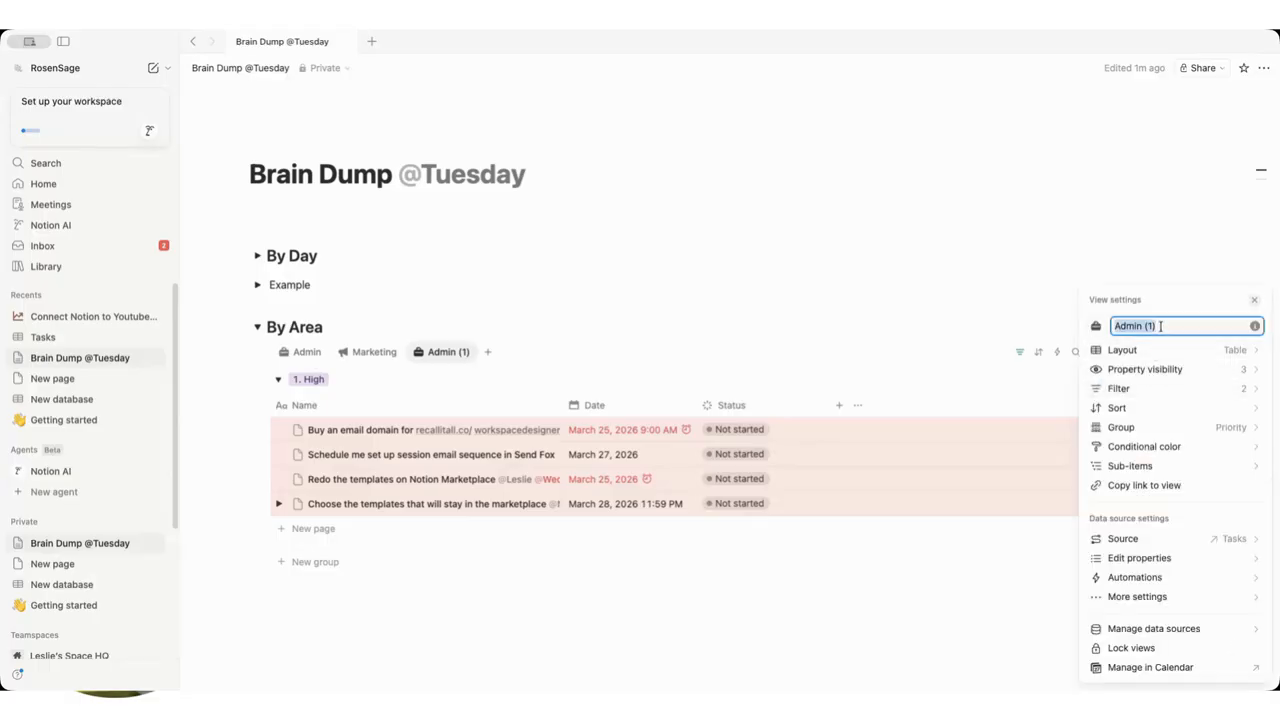
text(Templates)
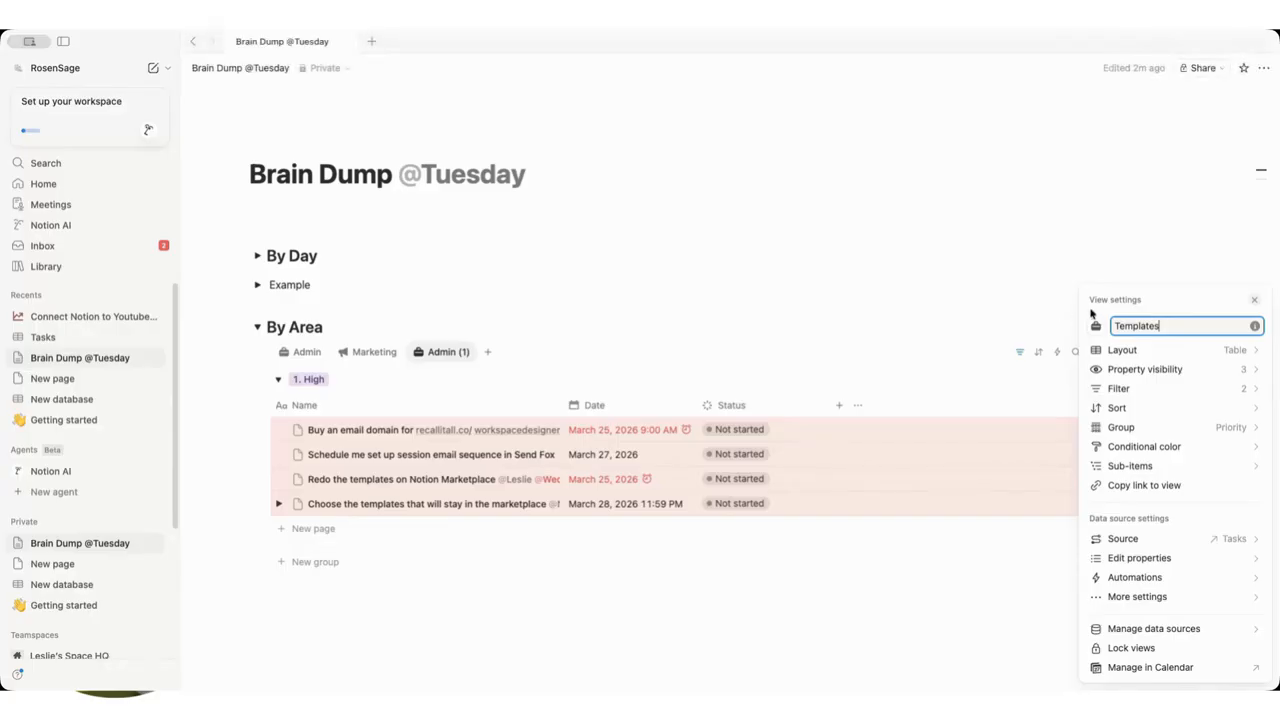
click(1096, 326)
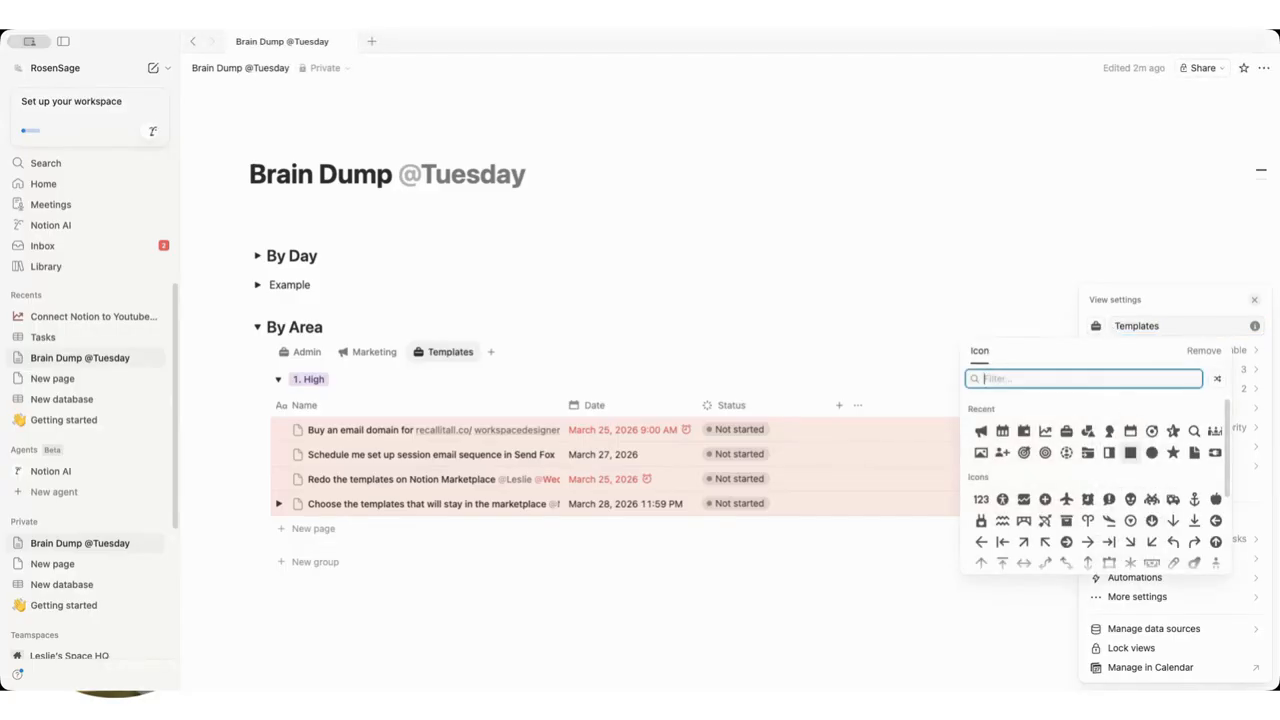
text(page)
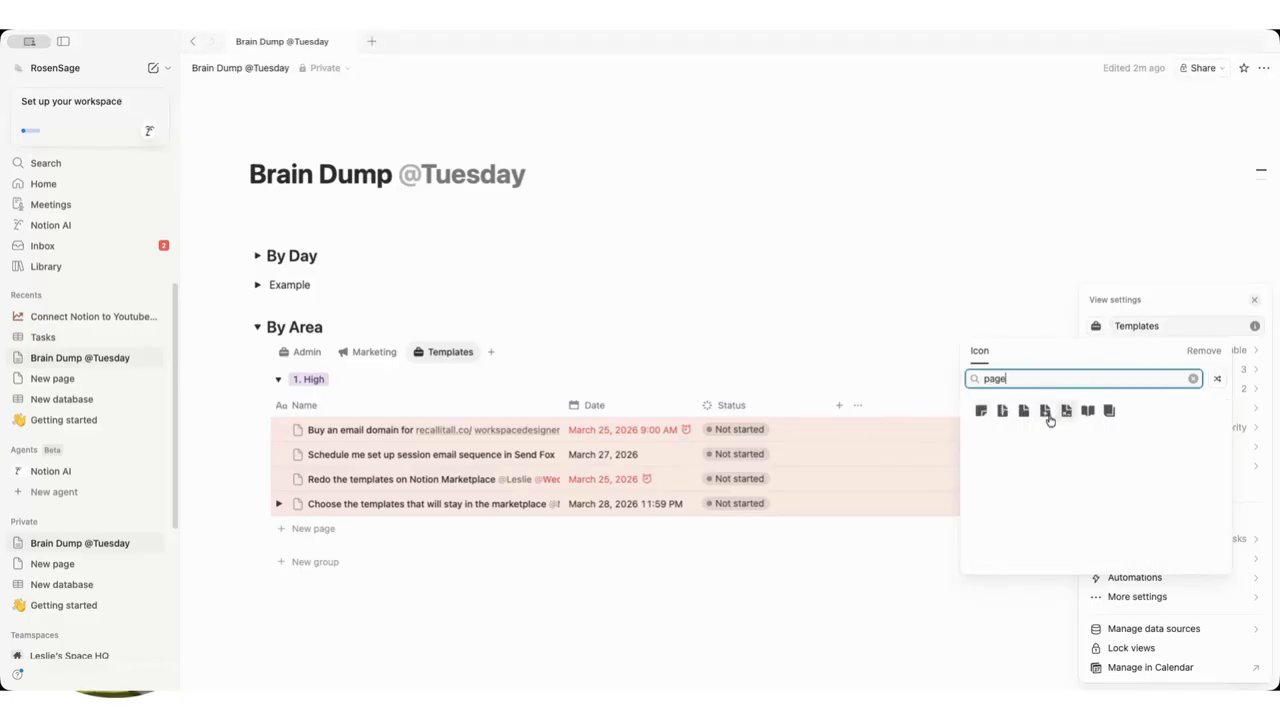
click(1048, 416)
click(605, 265)
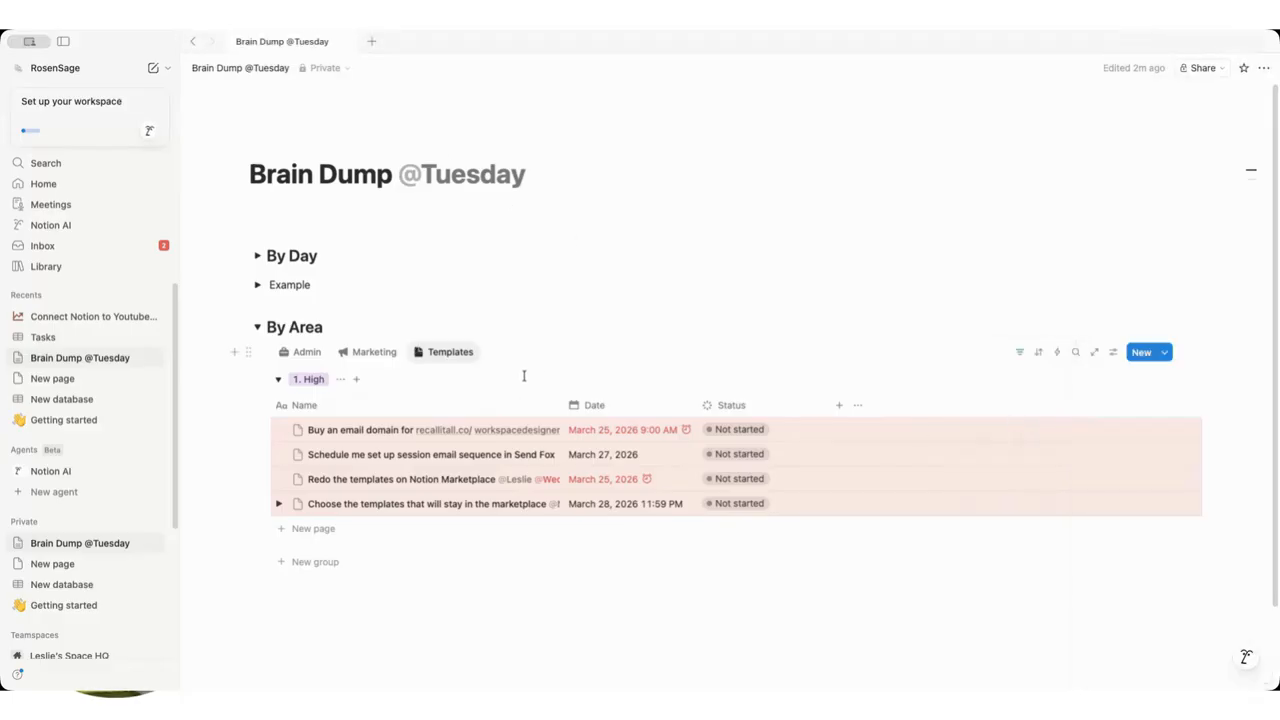
Add a filter to the Templates view so that Person contains Me.
click(466, 353)
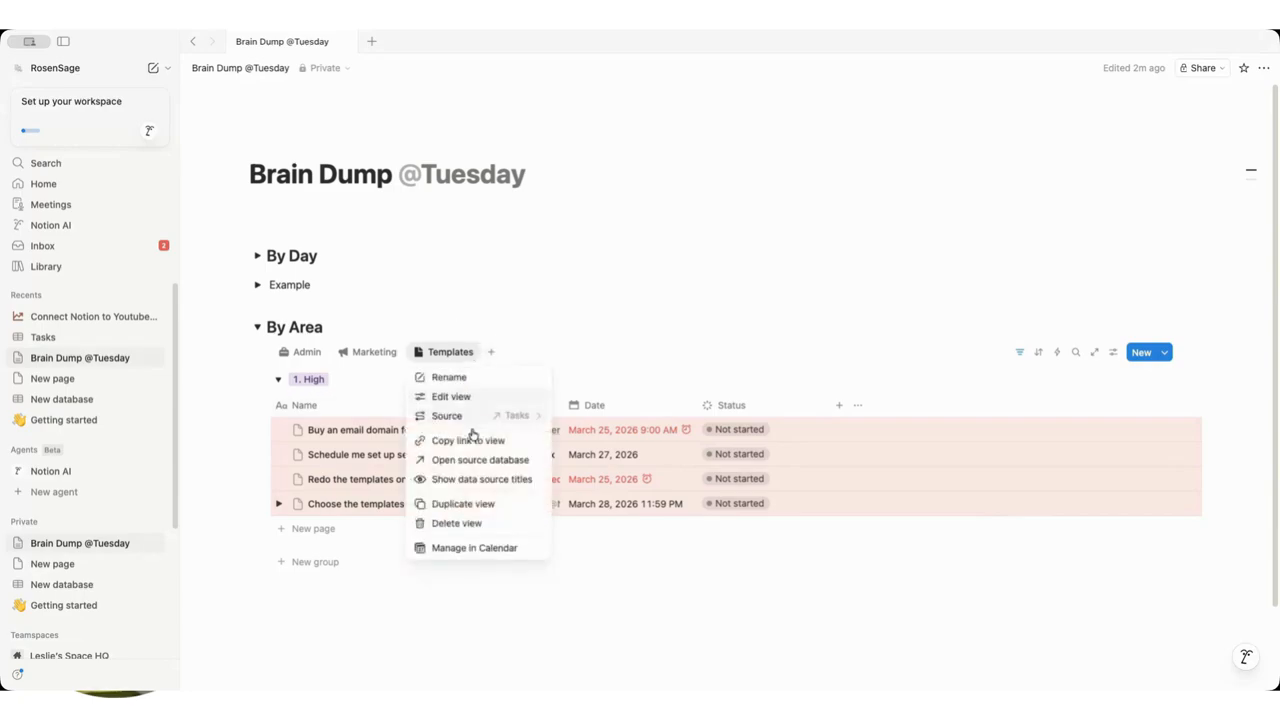
click(1020, 353)
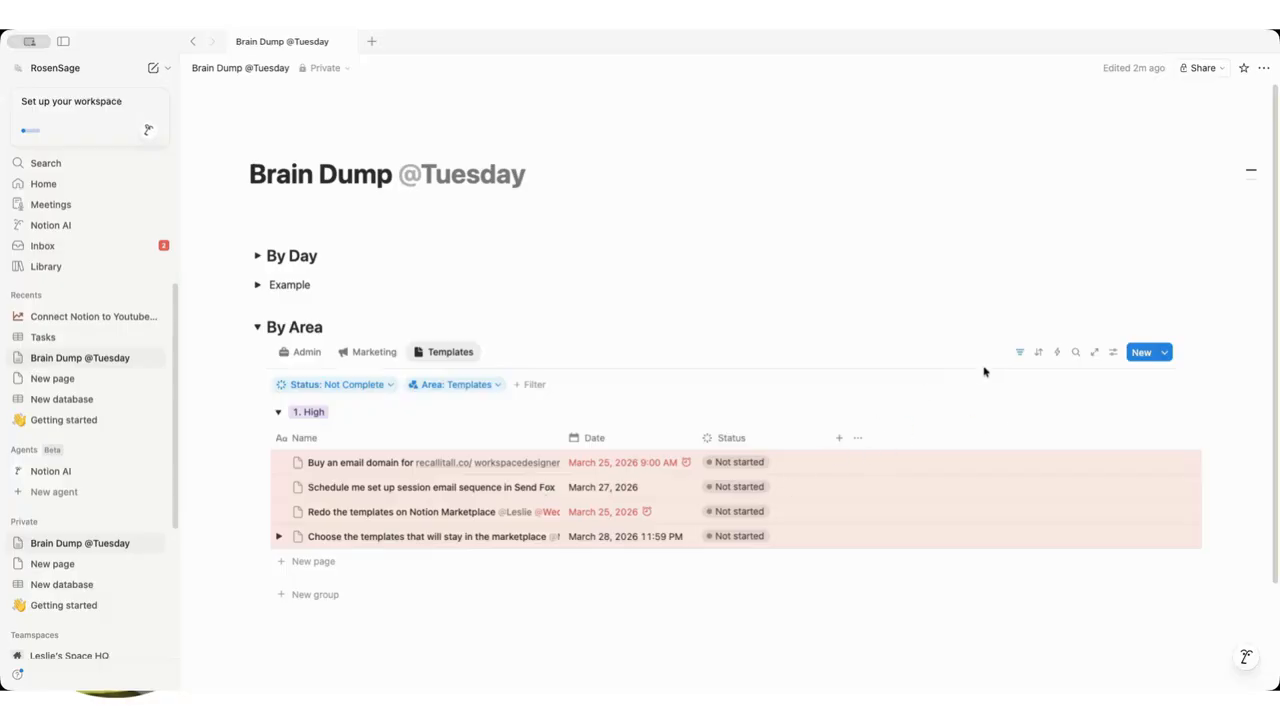
click(518, 386)
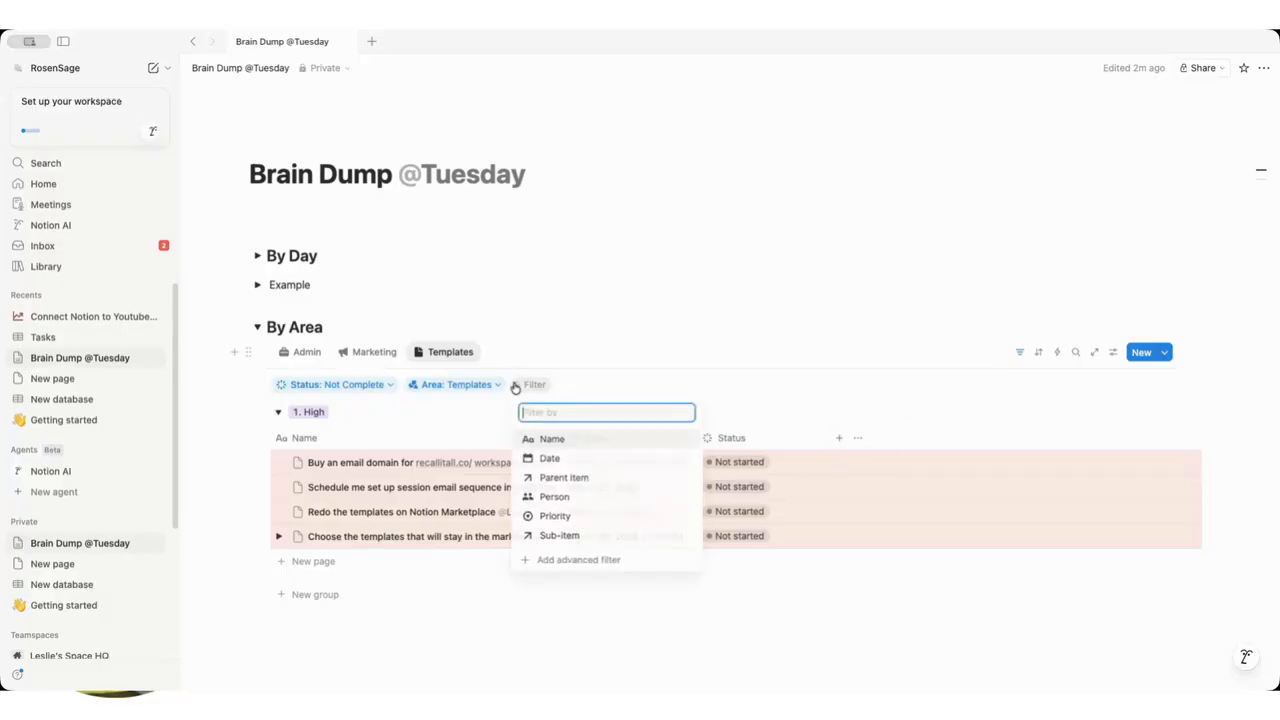
click(576, 499)
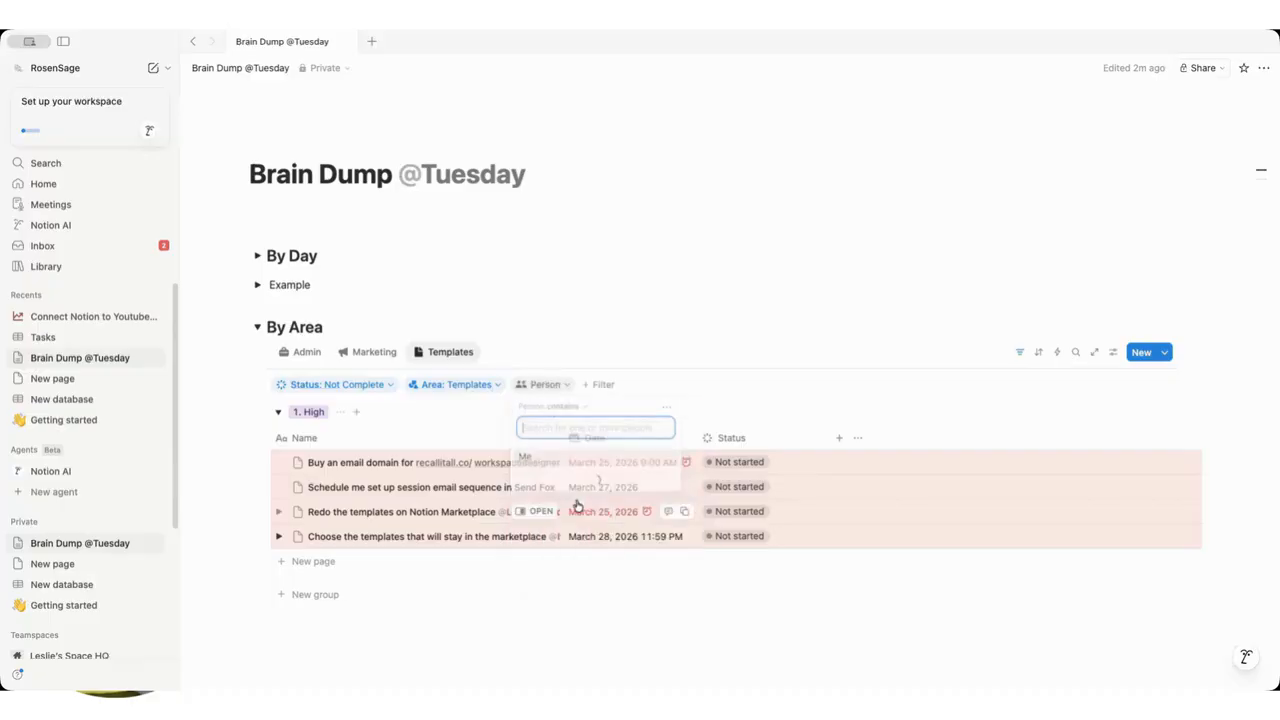
click(583, 462)
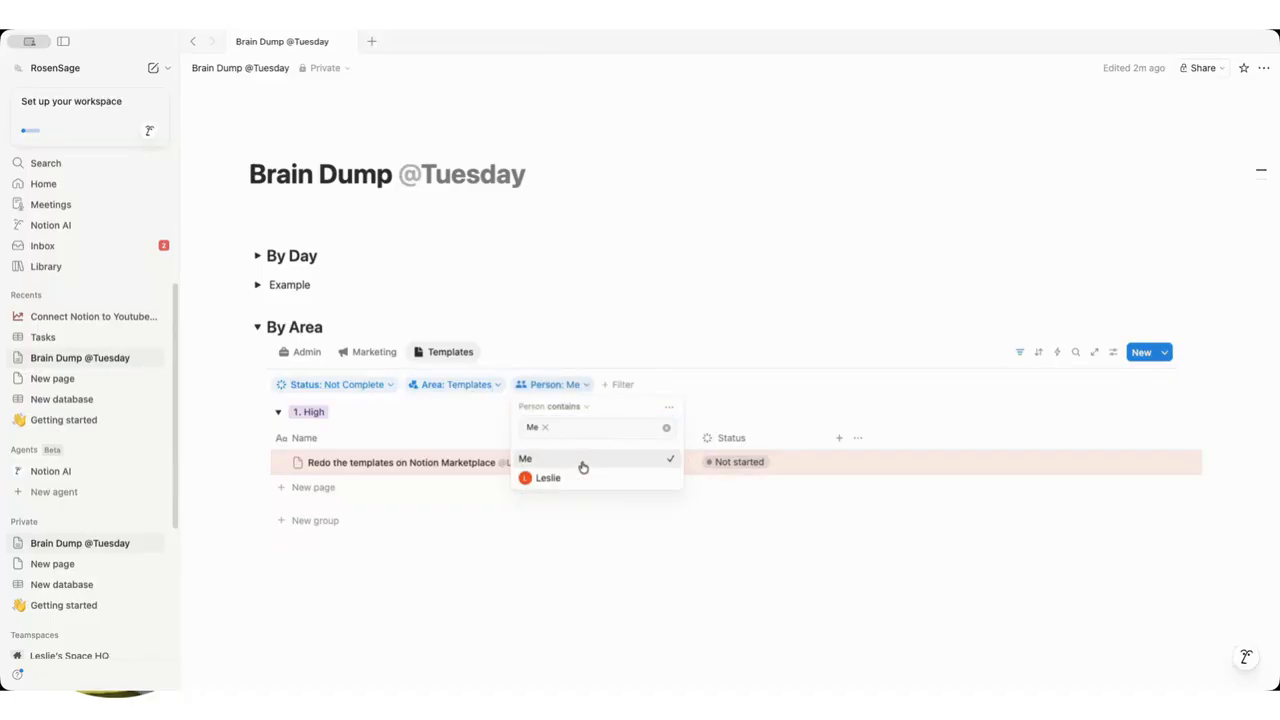
click(650, 345)
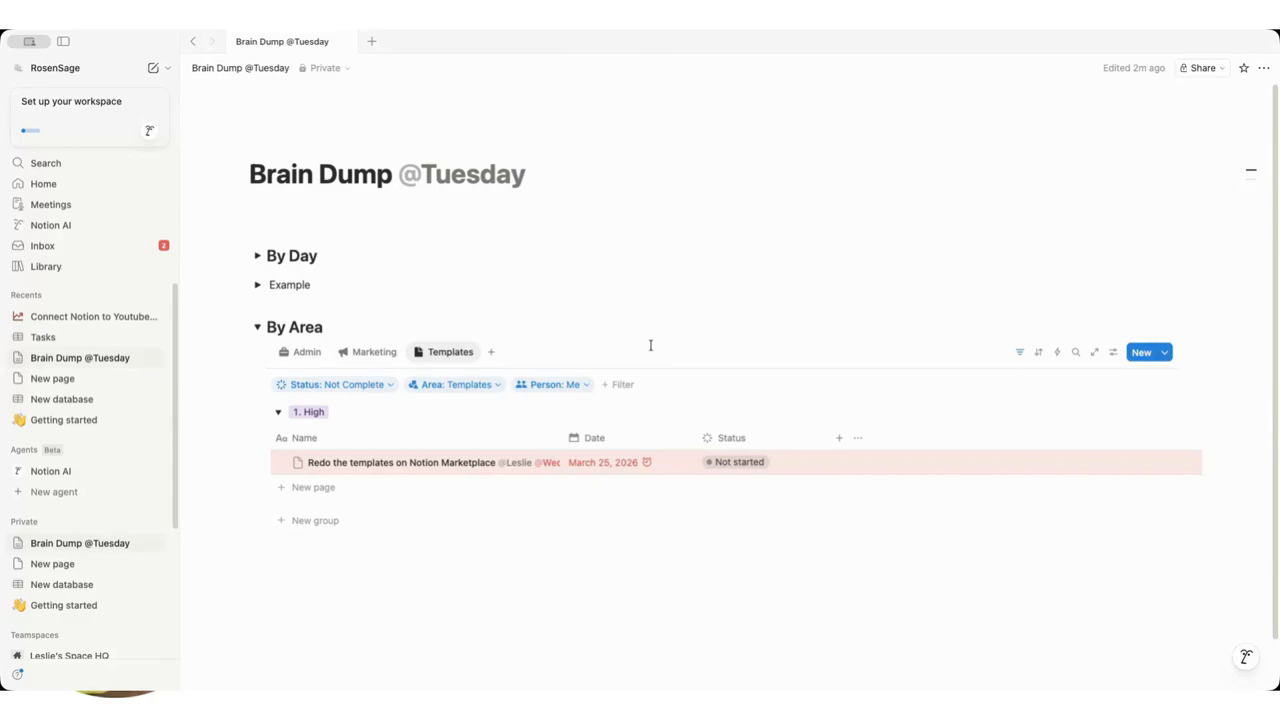
click(577, 386)
click(634, 284)
click(540, 386)
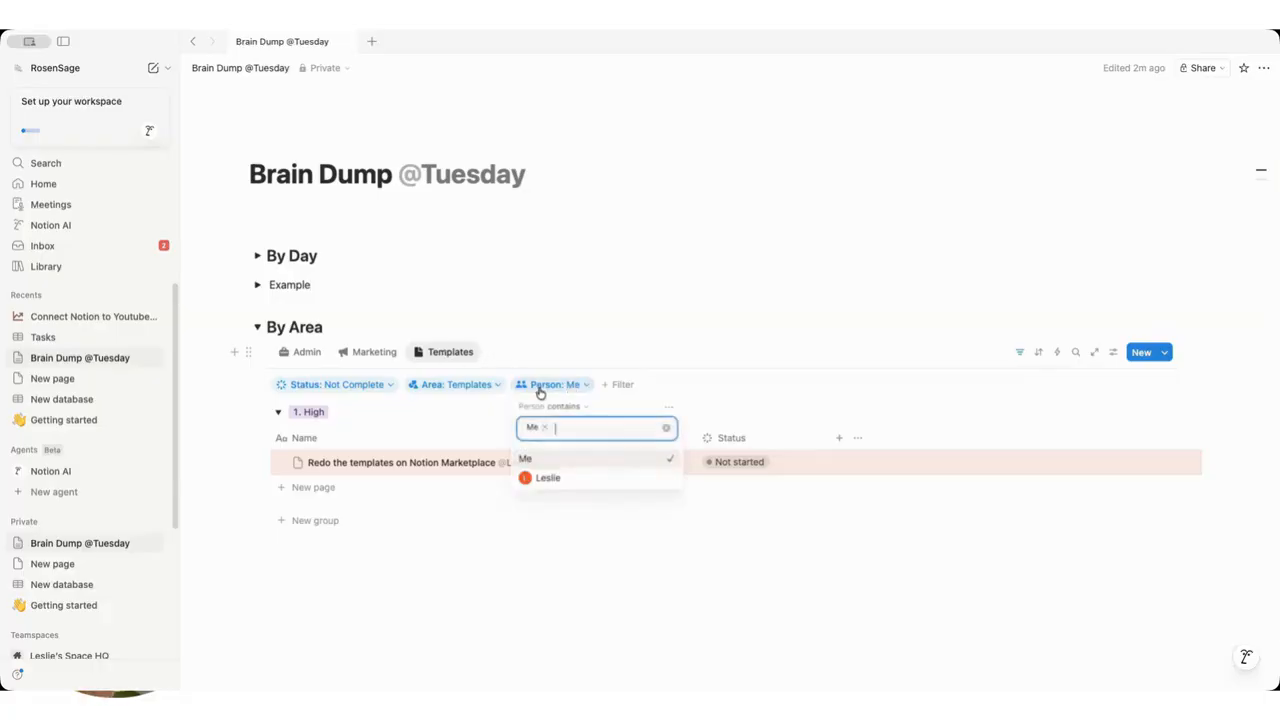
click(606, 336)
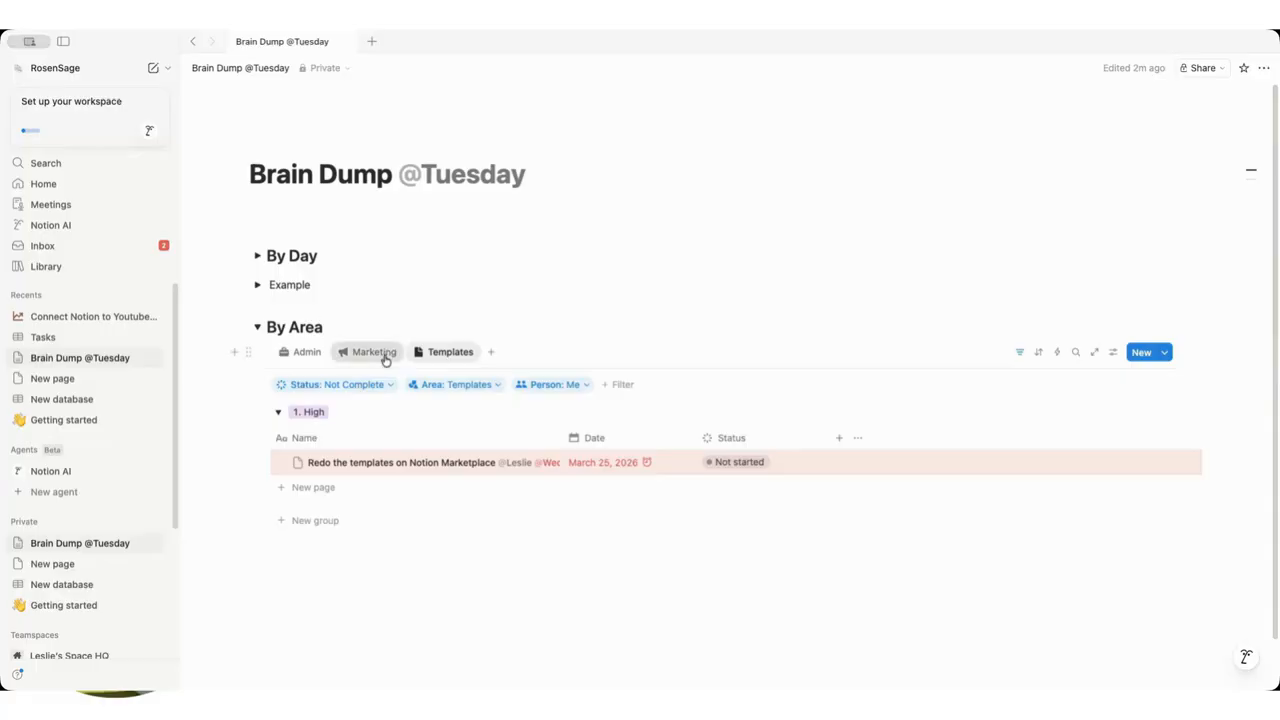
Look through the By Area views, and examine the By Day section's Week view and its layout options.
click(376, 352)
click(305, 352)
click(378, 355)
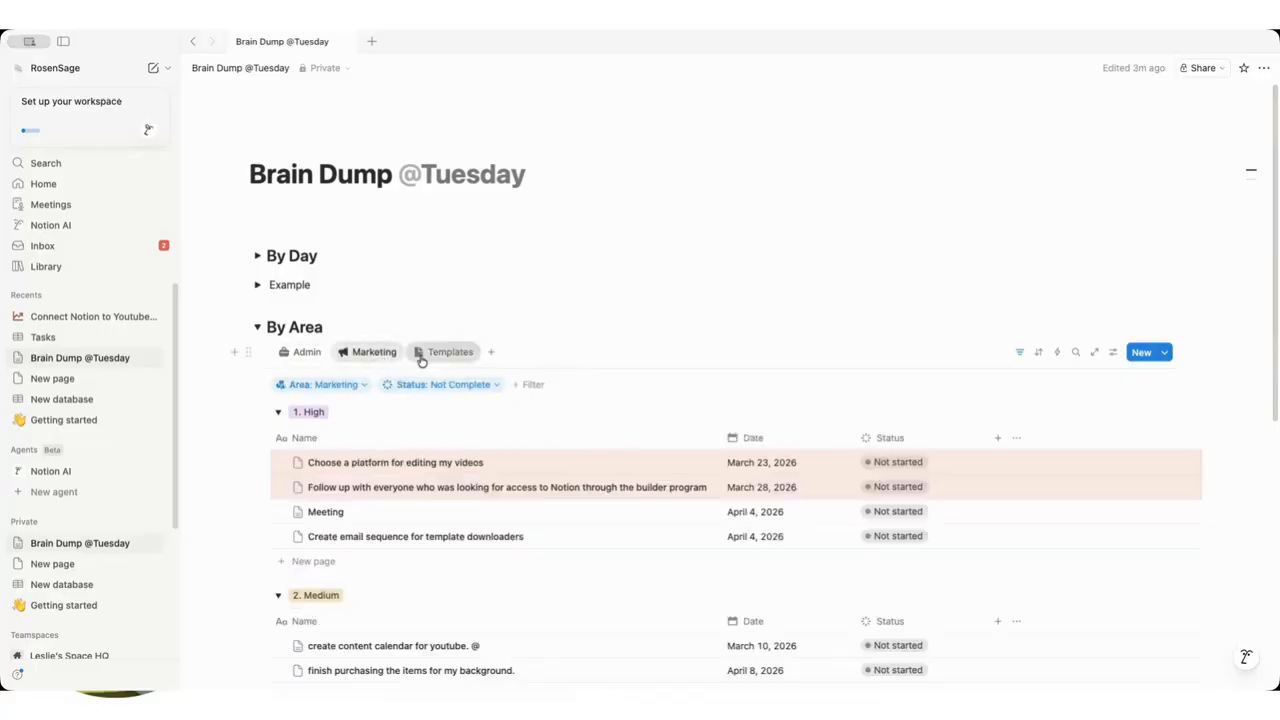
click(445, 352)
click(257, 257)
click(257, 257)
click(257, 257)
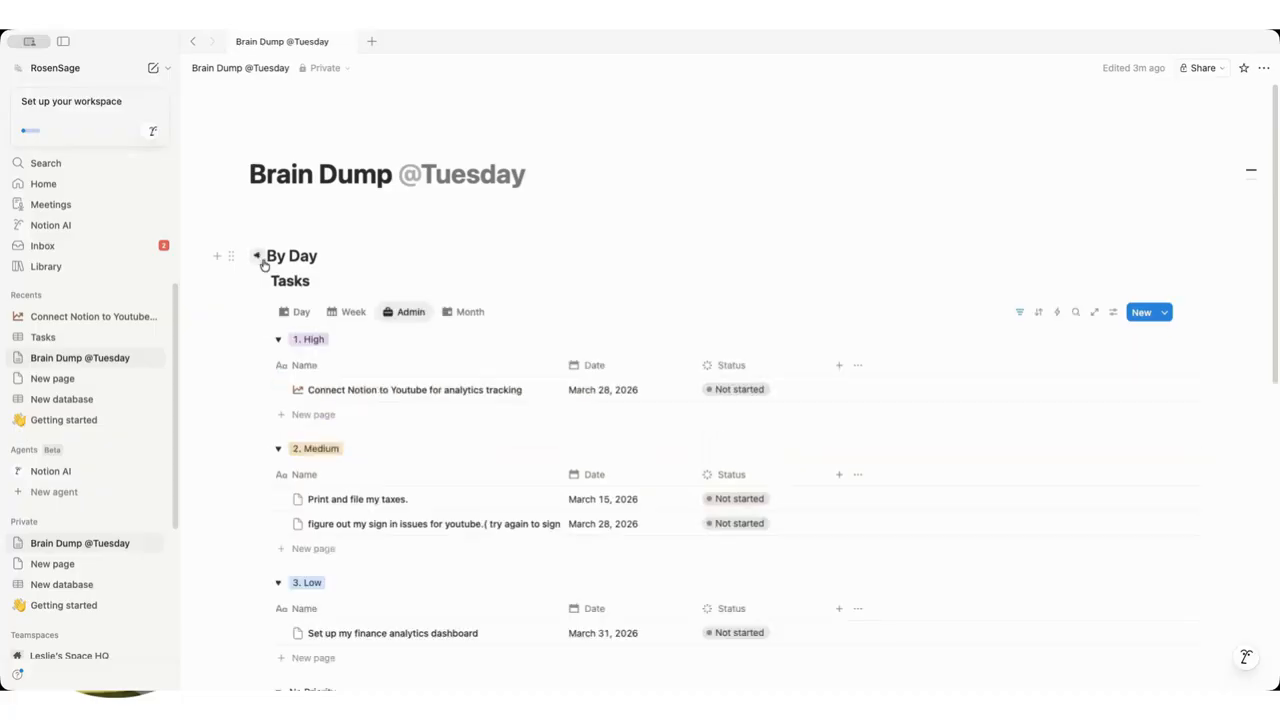
click(340, 312)
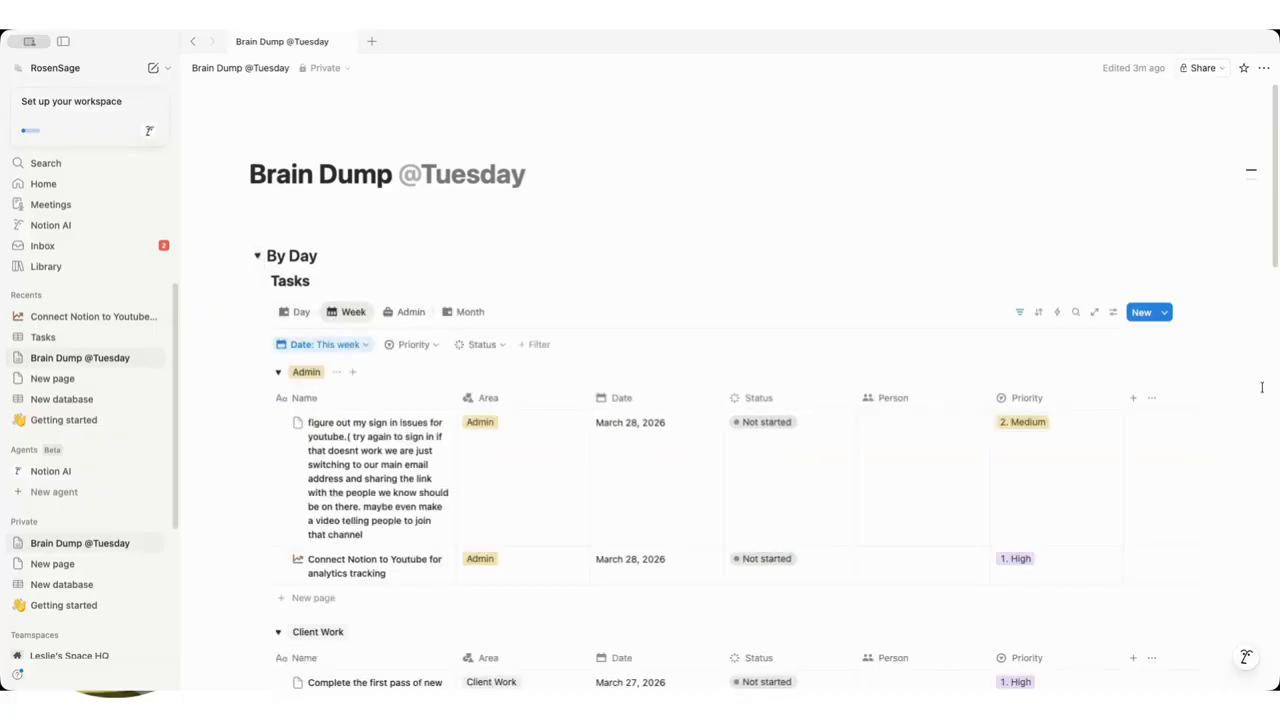
click(1113, 312)
click(1203, 350)
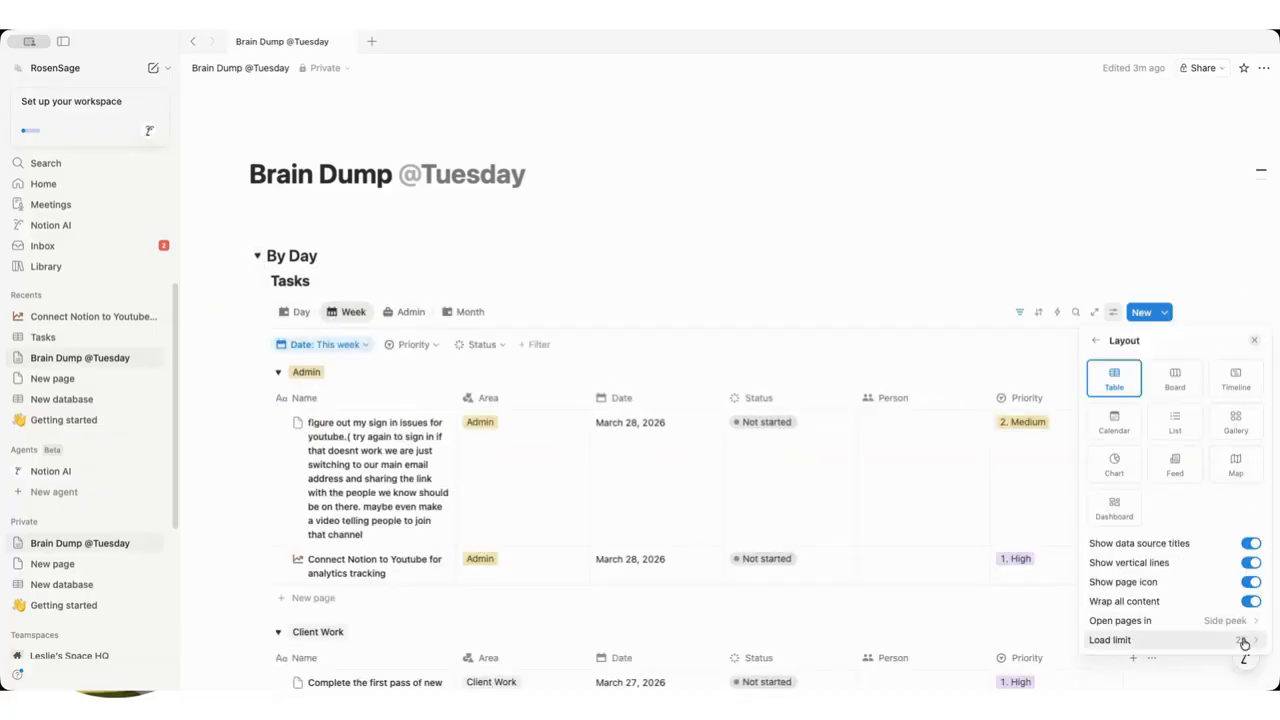
click(881, 285)
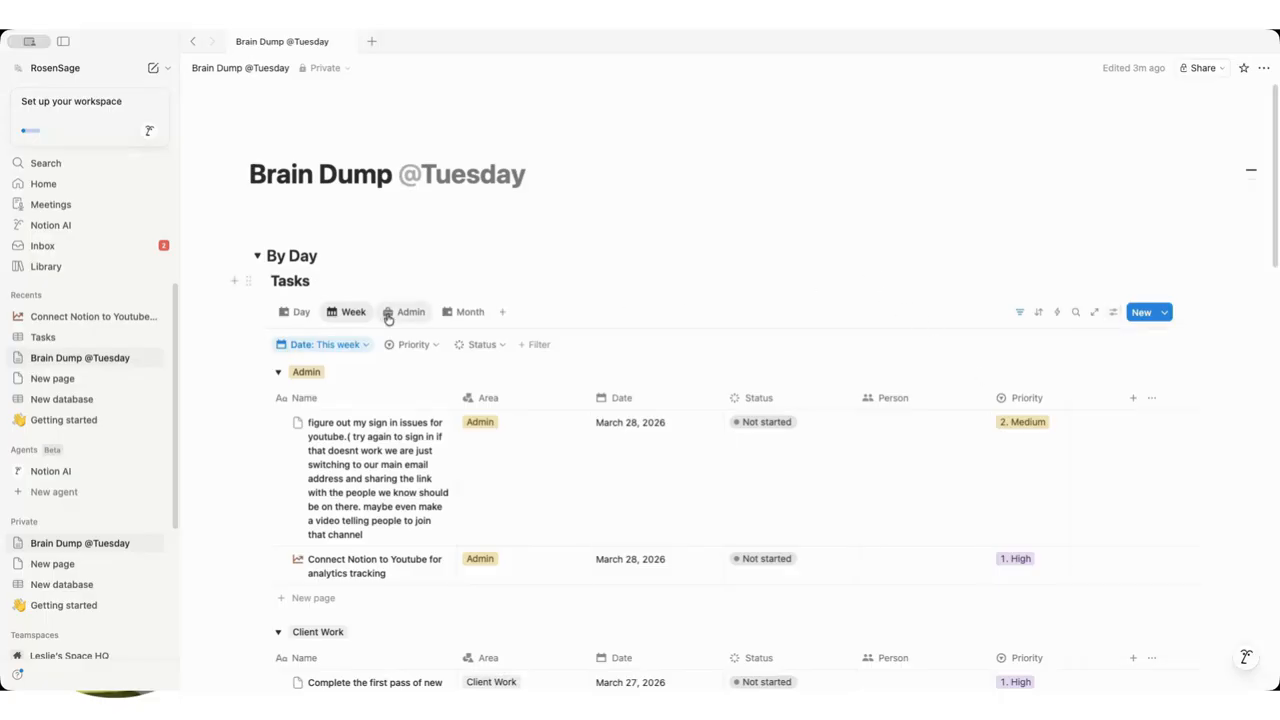
Collapse the By Day section, expand Example and view its Tasks Tracker by status.
click(256, 258)
click(256, 258)
click(256, 258)
click(257, 286)
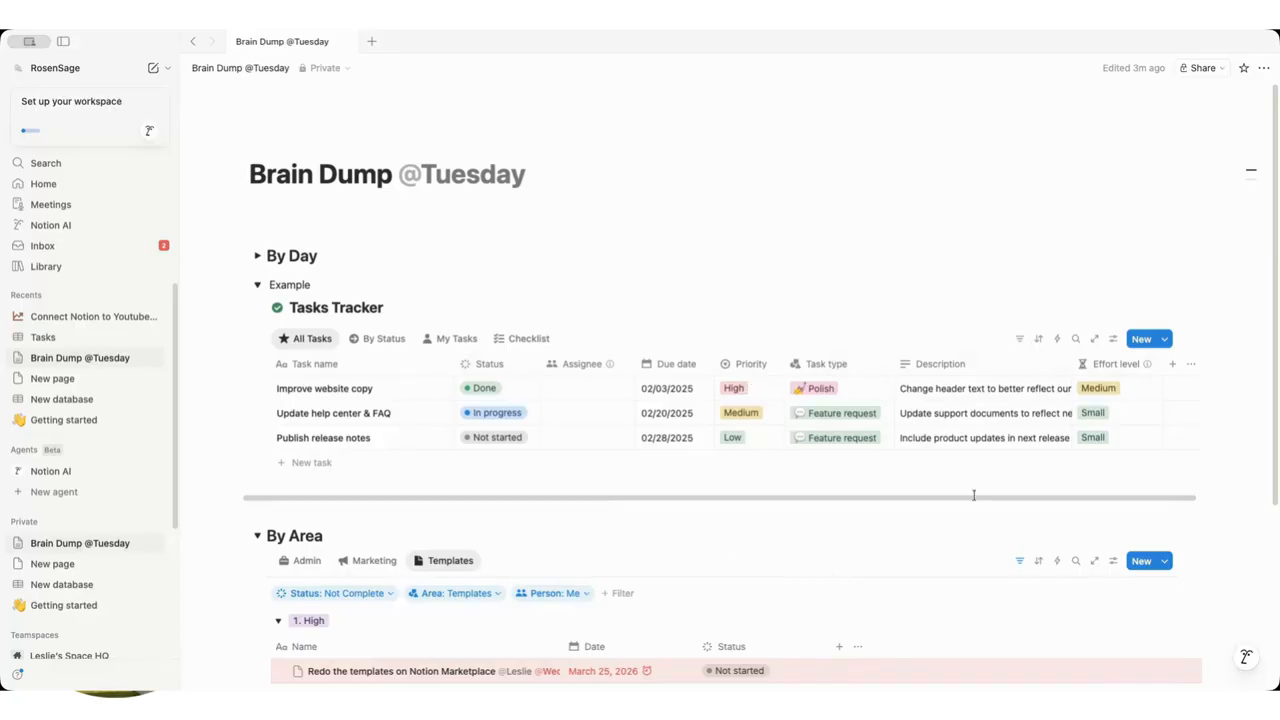
scroll(1050, 480, down, 1)
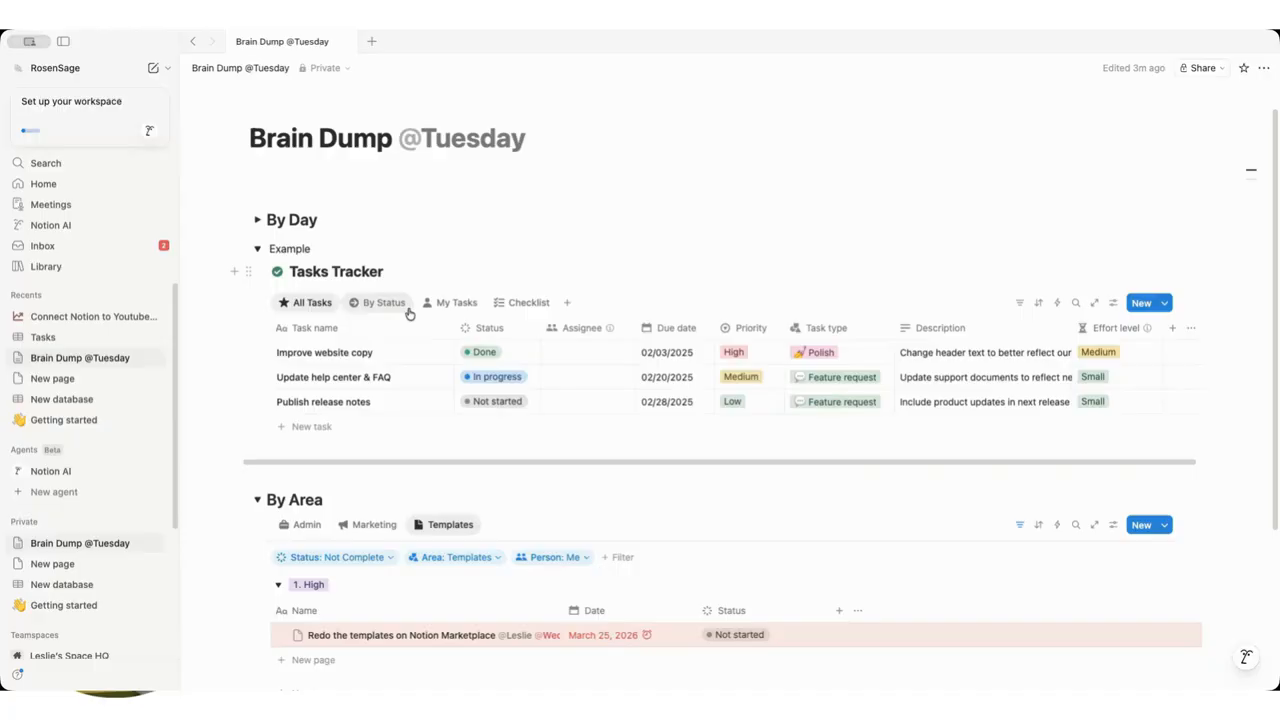
click(356, 305)
click(312, 305)
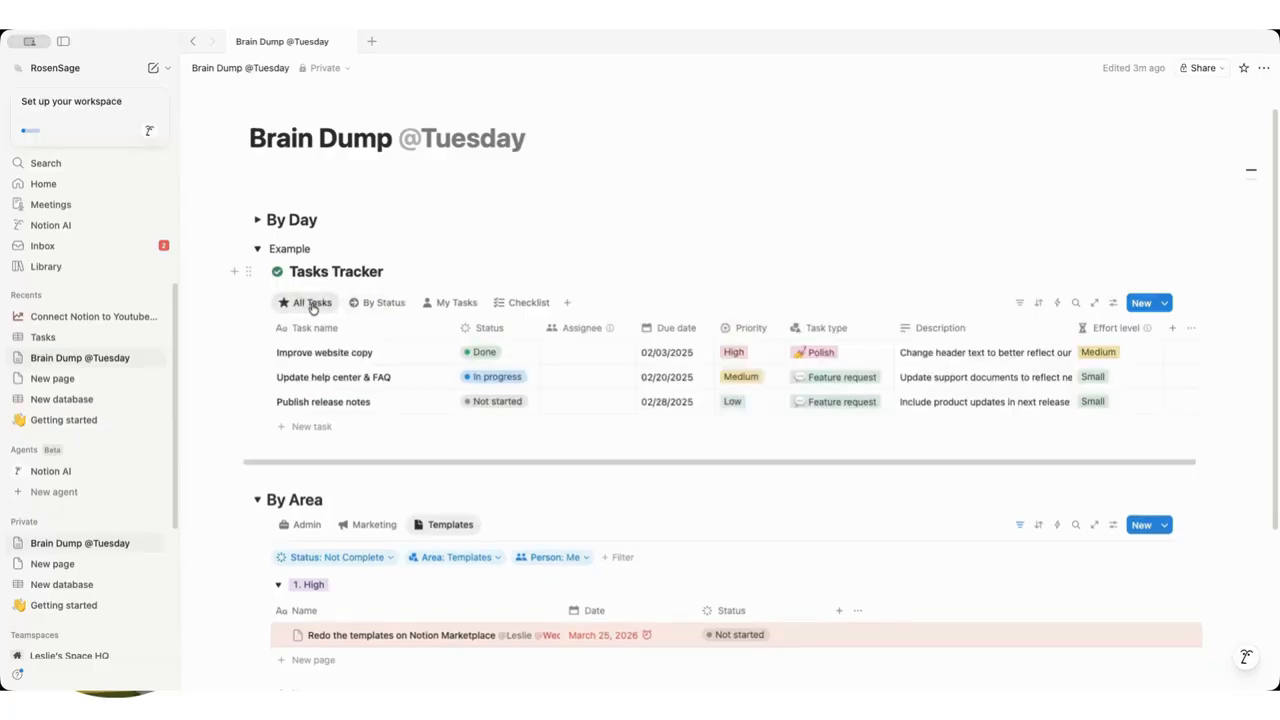
click(381, 305)
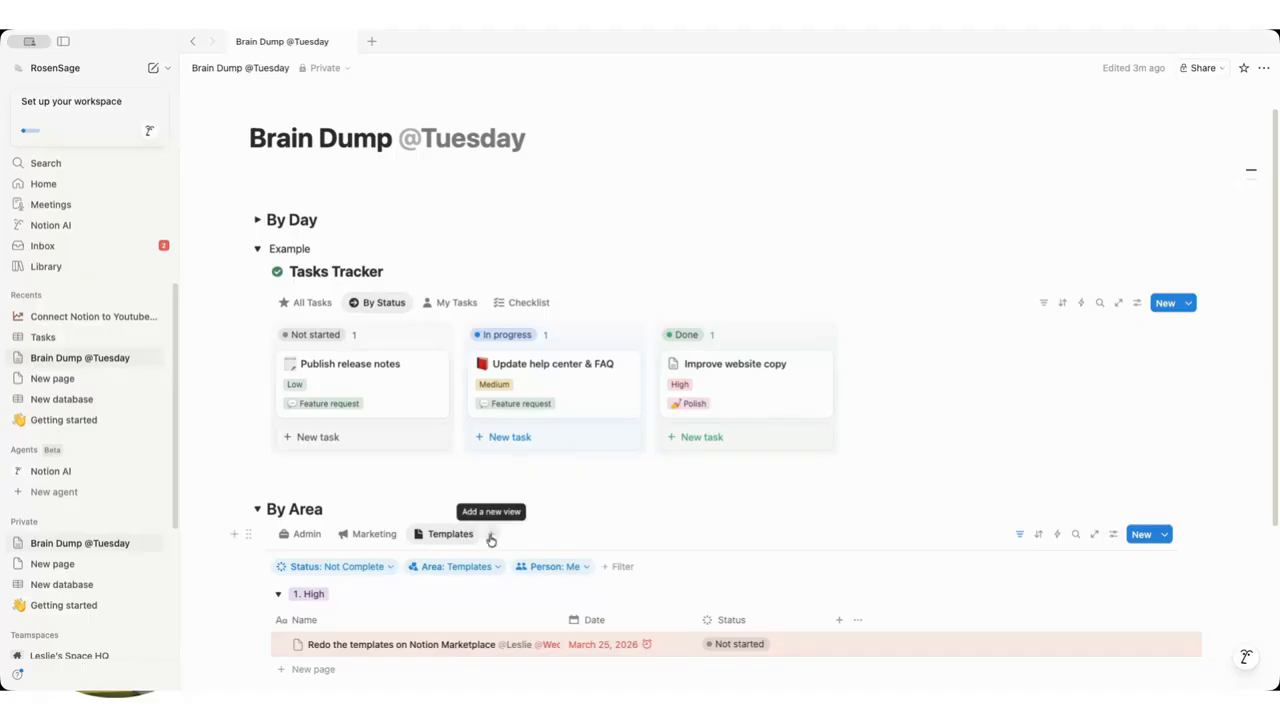
Duplicate the Templates view under By Area and set the copy's Area filter to Client Work only.
click(490, 537)
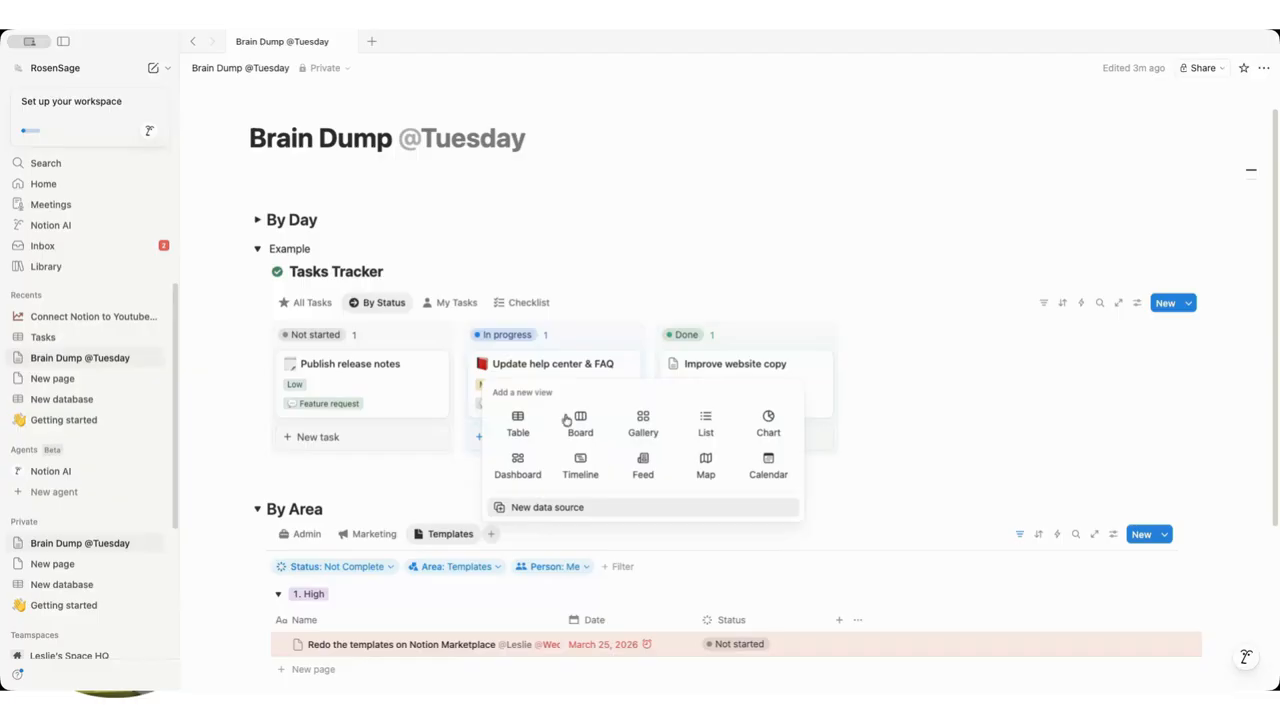
click(456, 534)
click(457, 538)
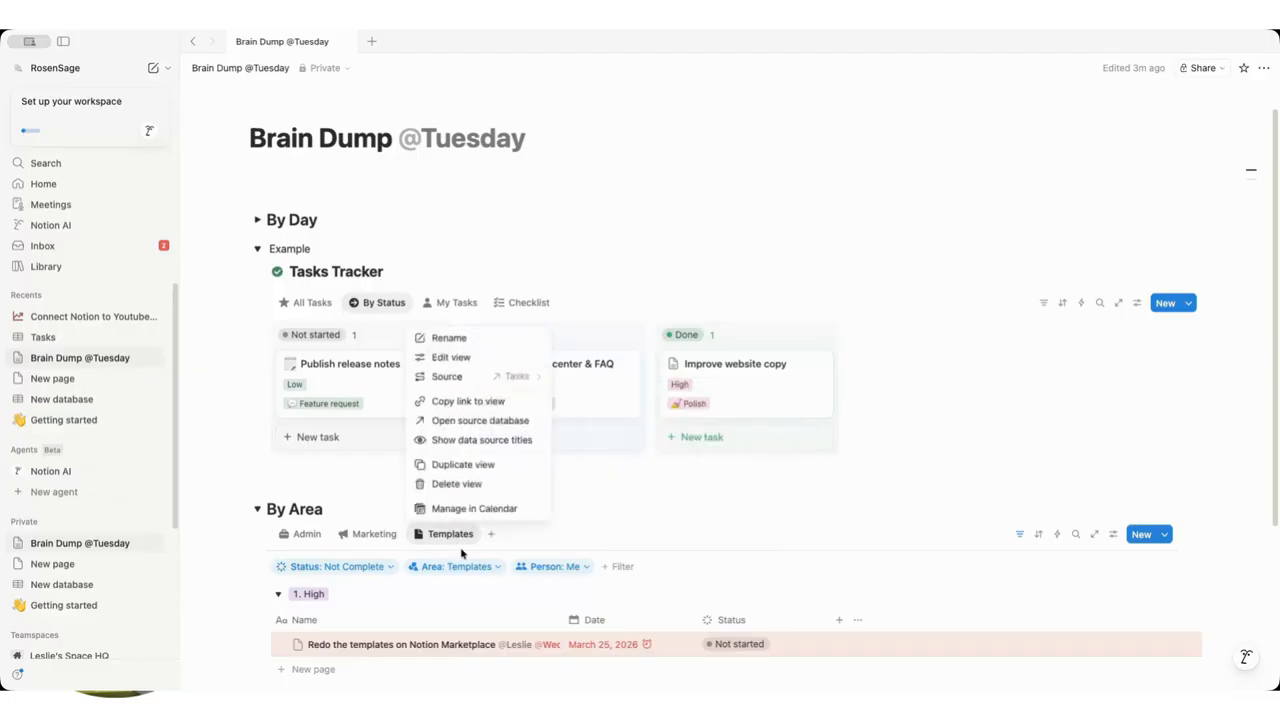
click(463, 464)
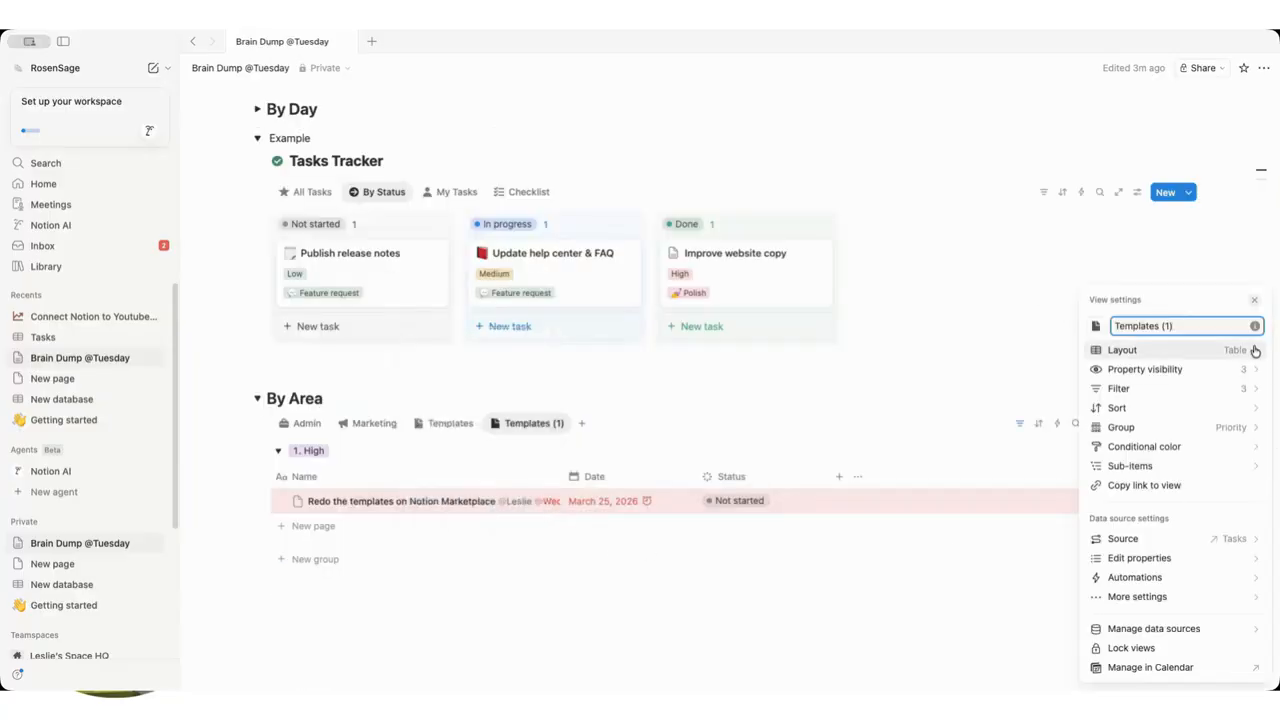
click(1224, 389)
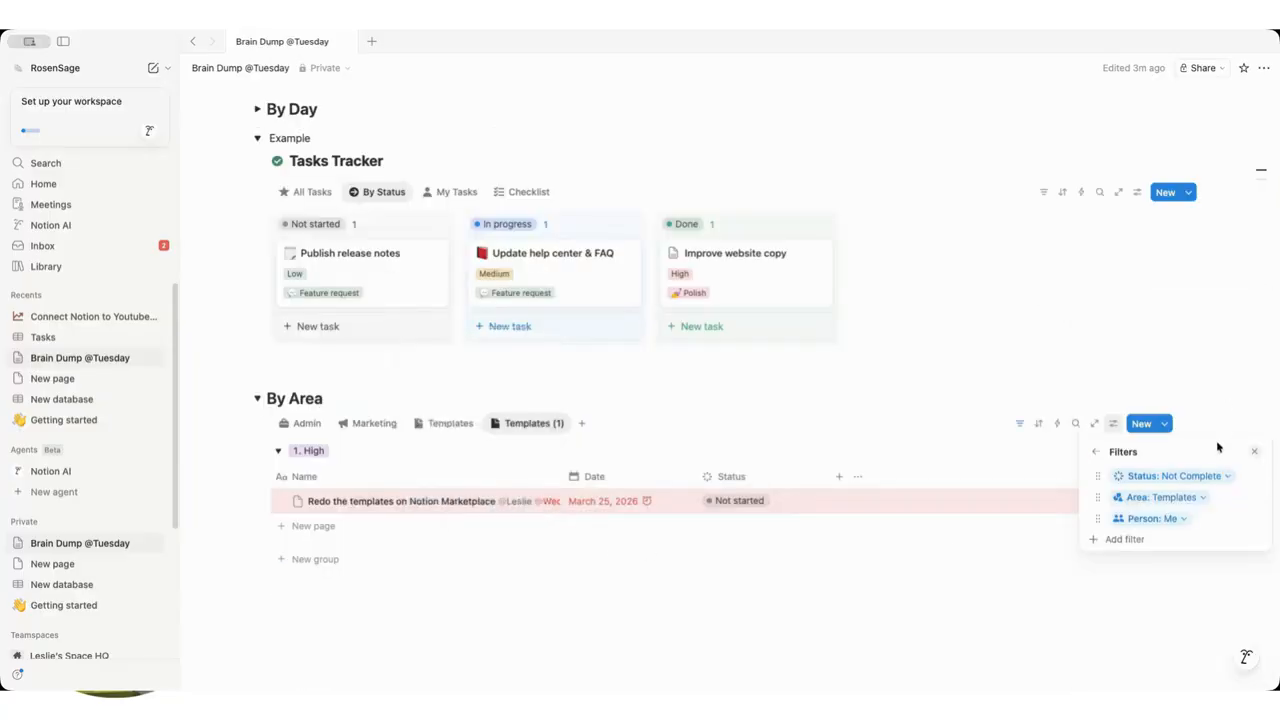
click(1170, 498)
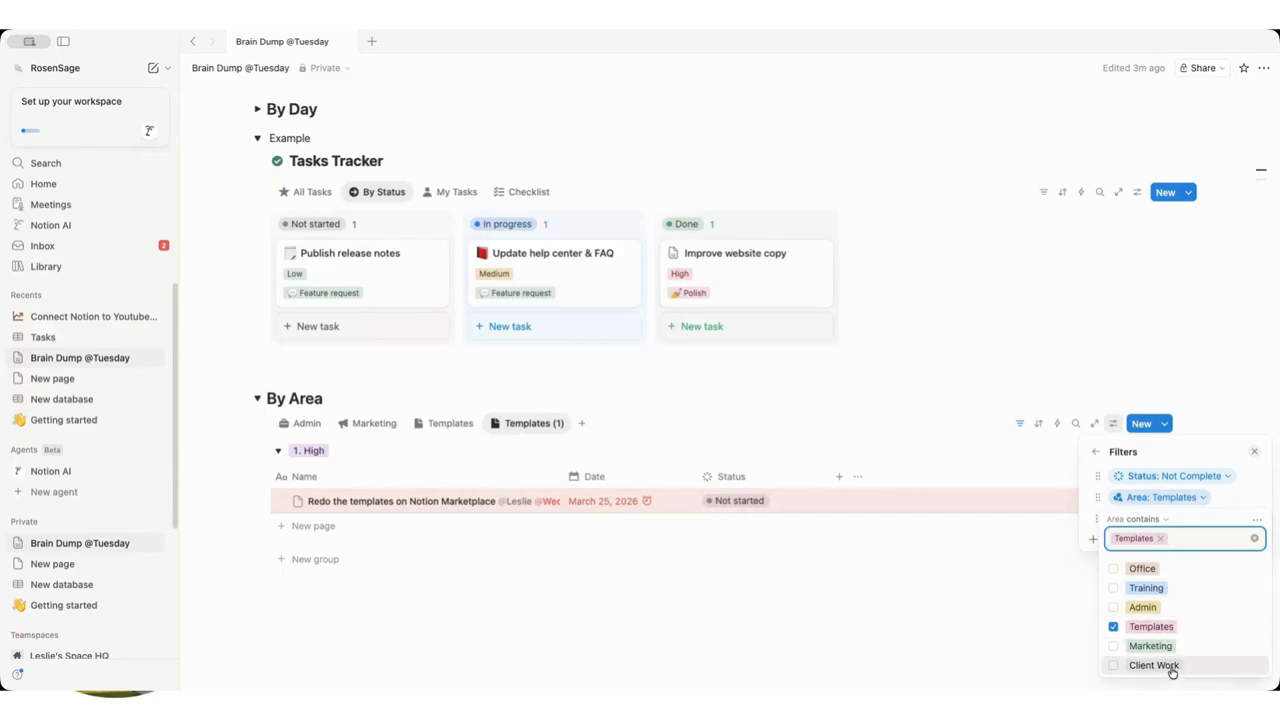
click(1170, 666)
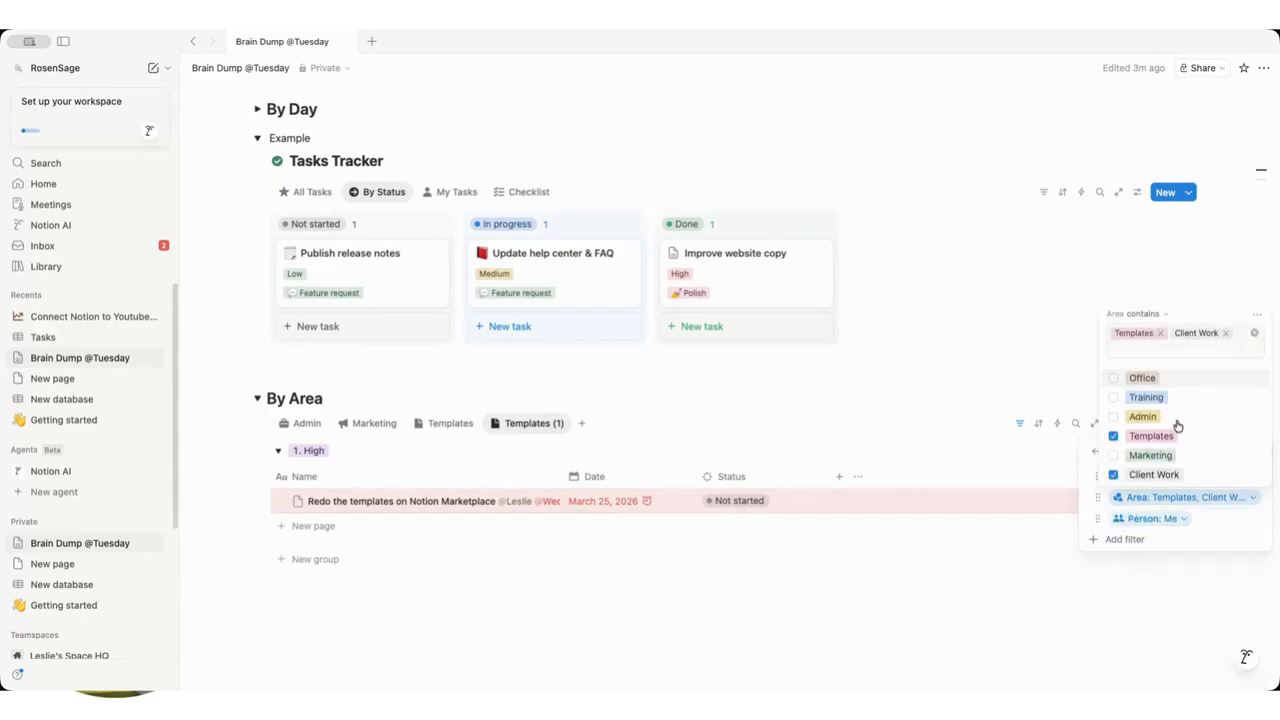
click(1160, 334)
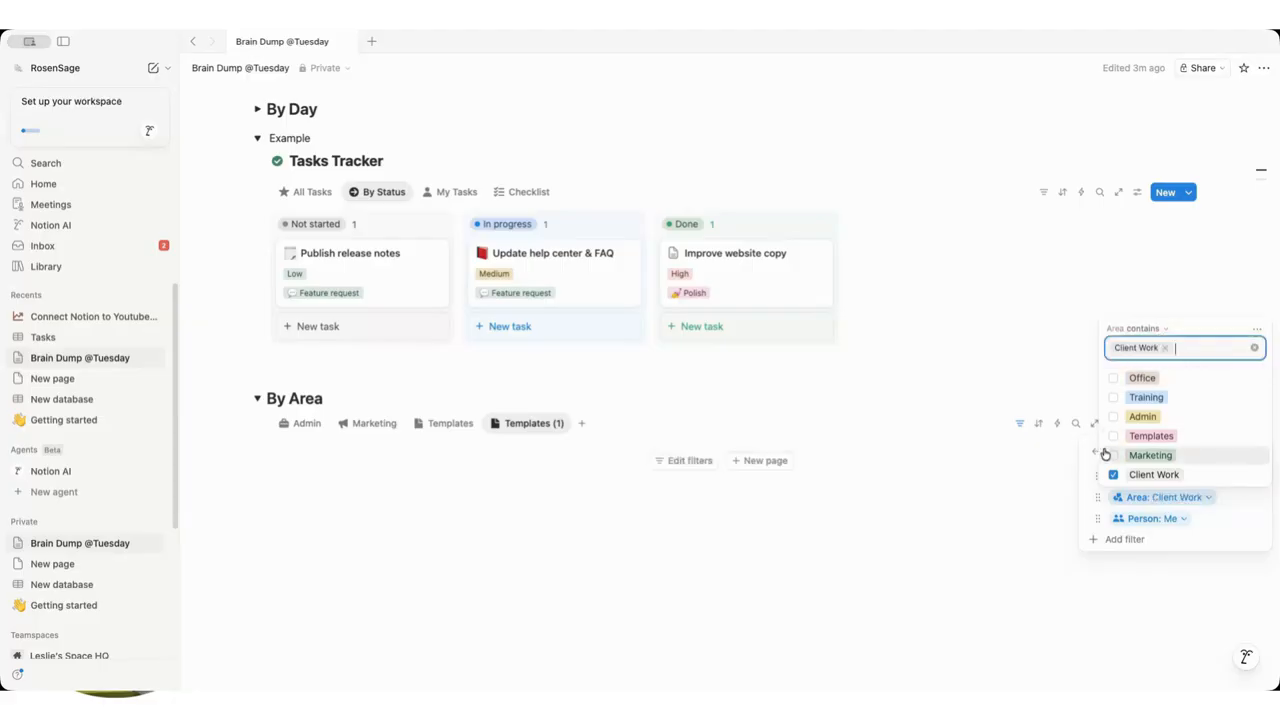
Rename the duplicated Templates view under By Area as Client and give it a person icon.
click(1097, 455)
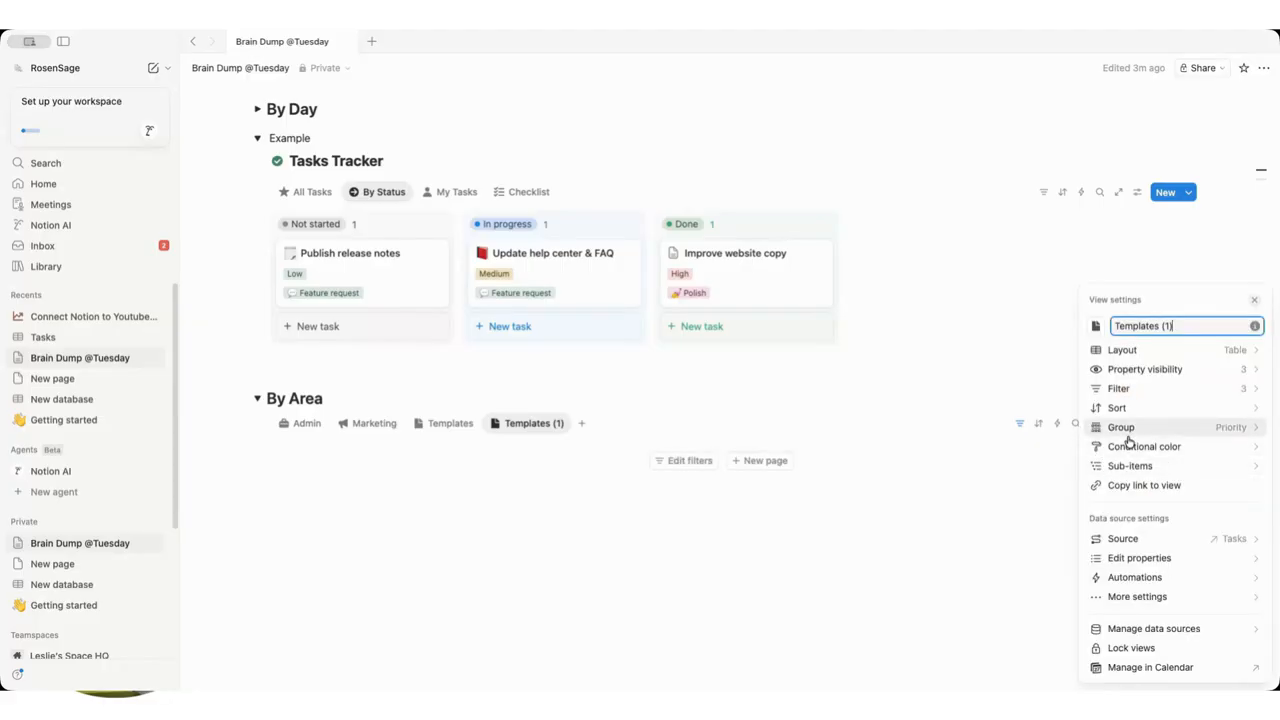
triple_click(1174, 325)
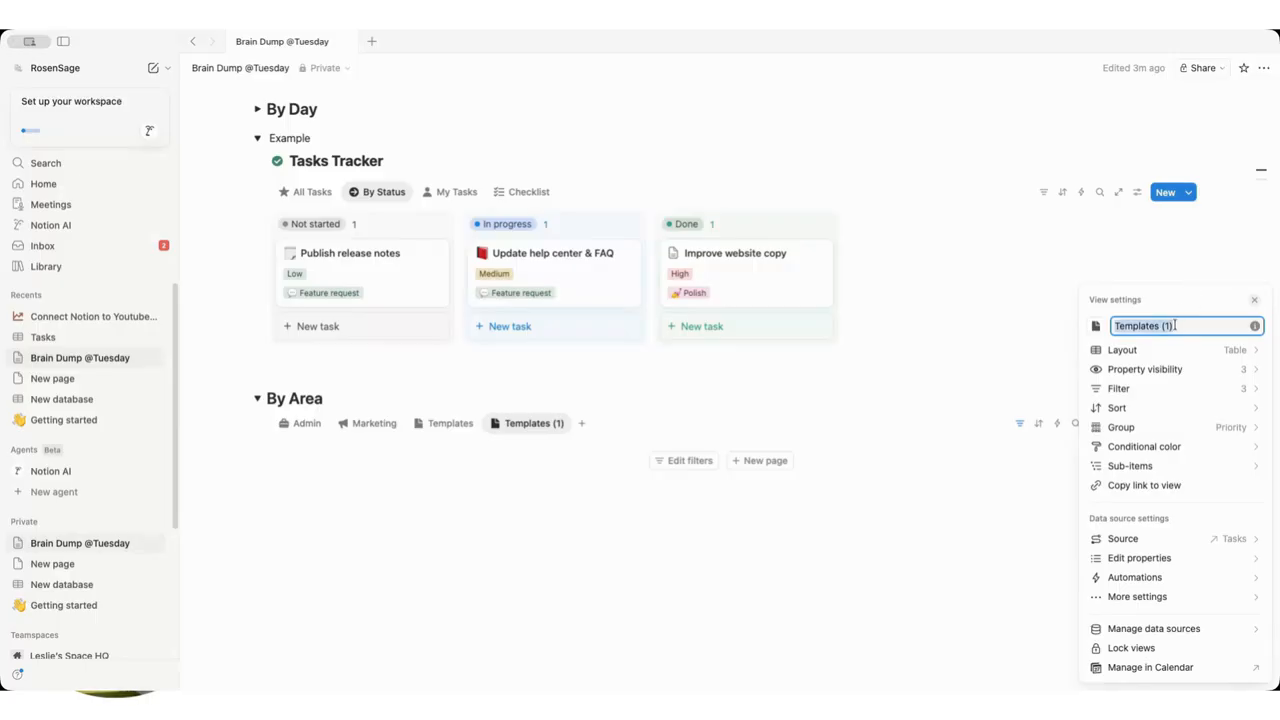
text(Client)
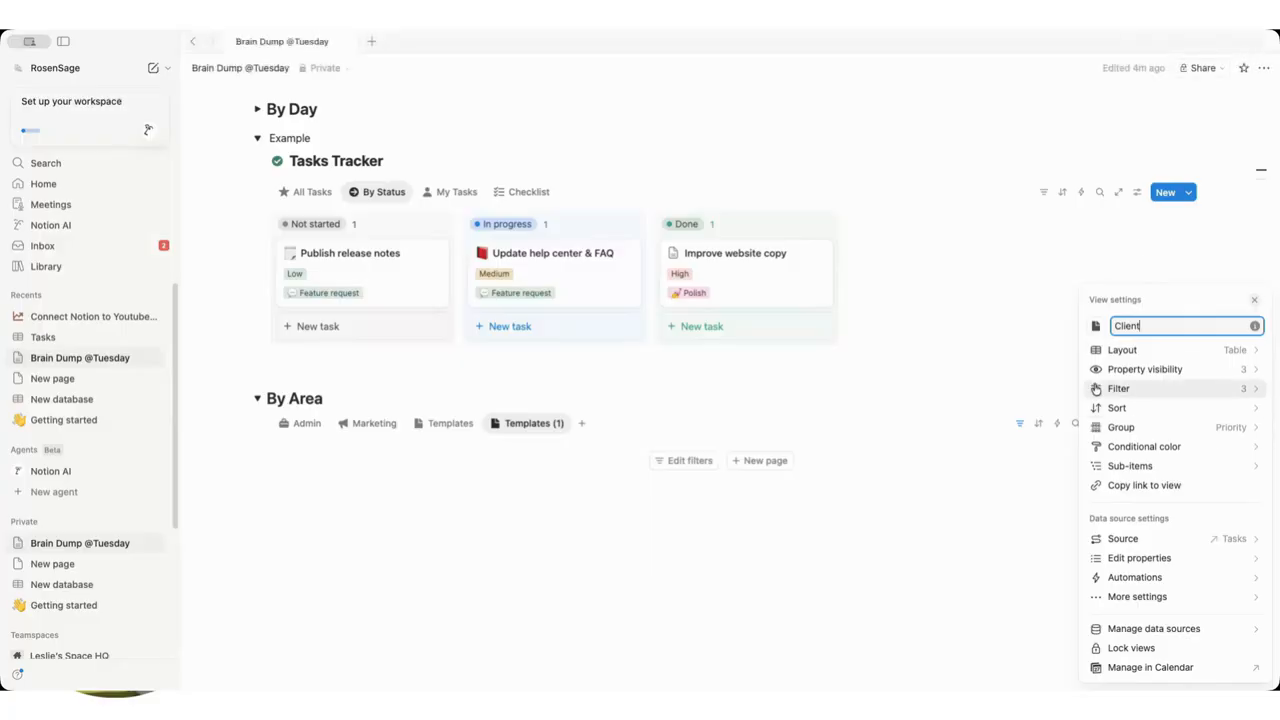
click(1097, 325)
click(1134, 434)
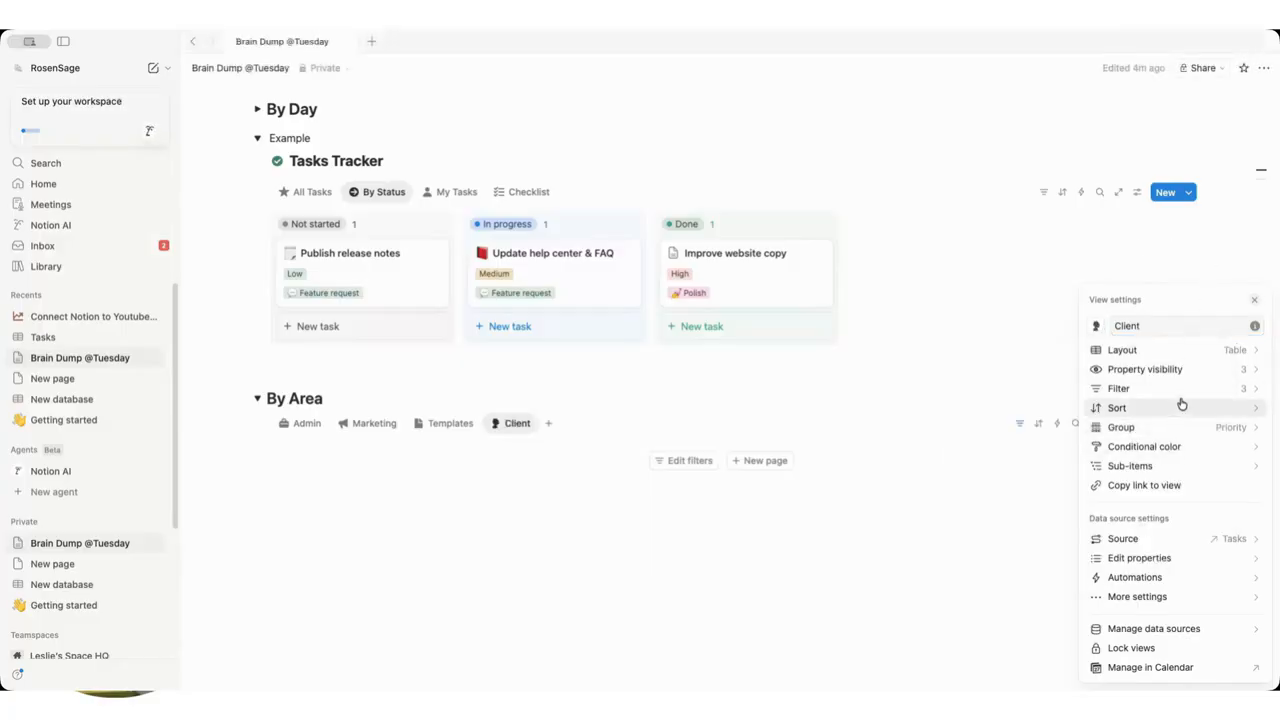
Change the Client view's layout from a table to a Board.
click(1180, 350)
click(1178, 130)
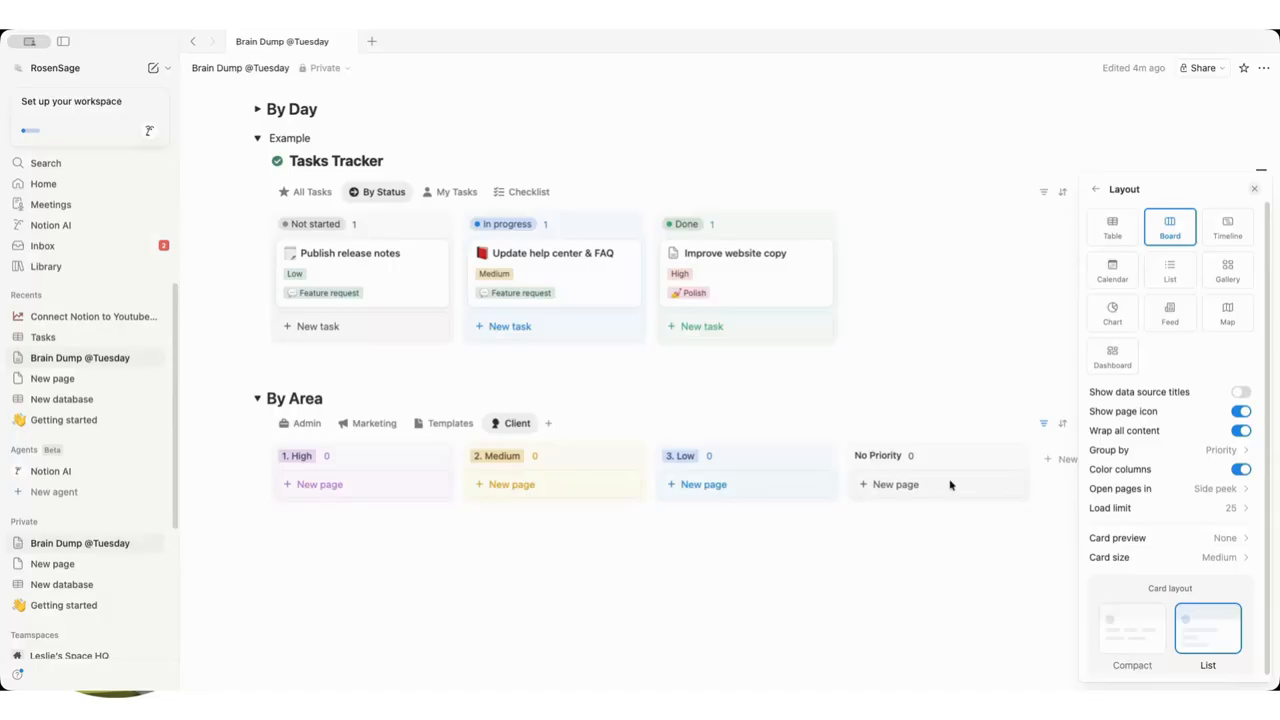
click(1096, 189)
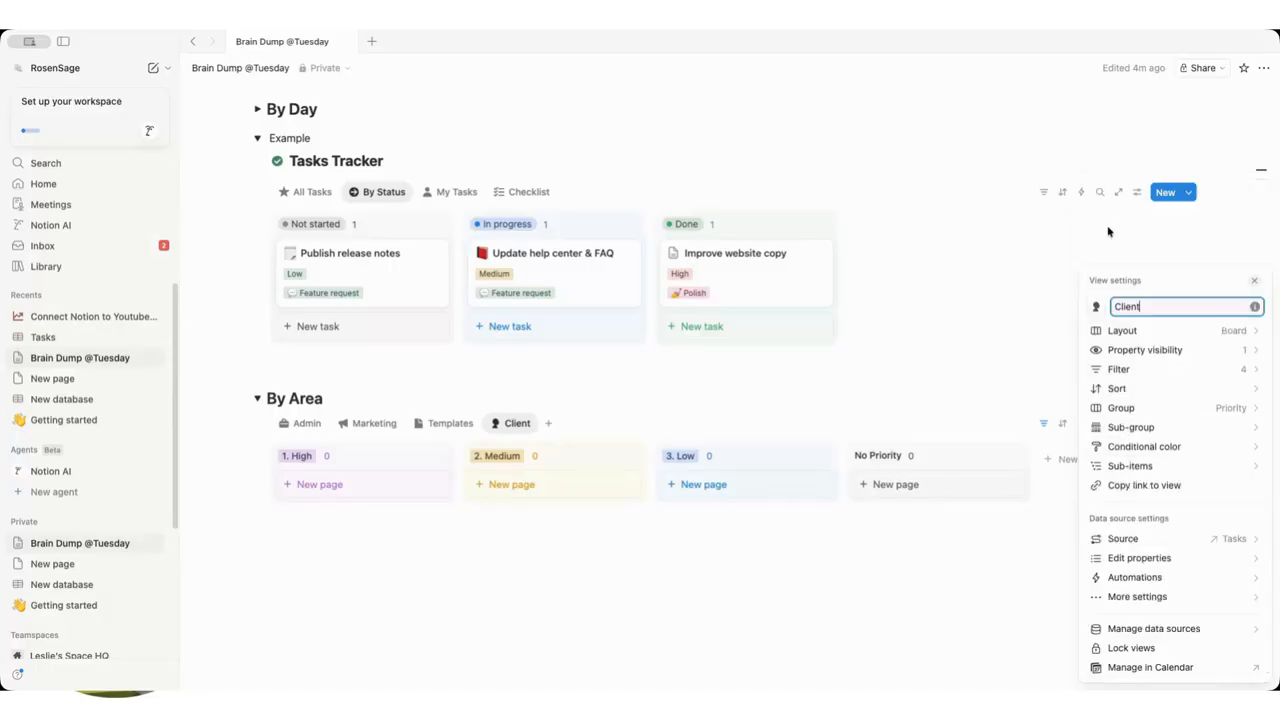
Remove the Person filter from the Client view.
click(1182, 369)
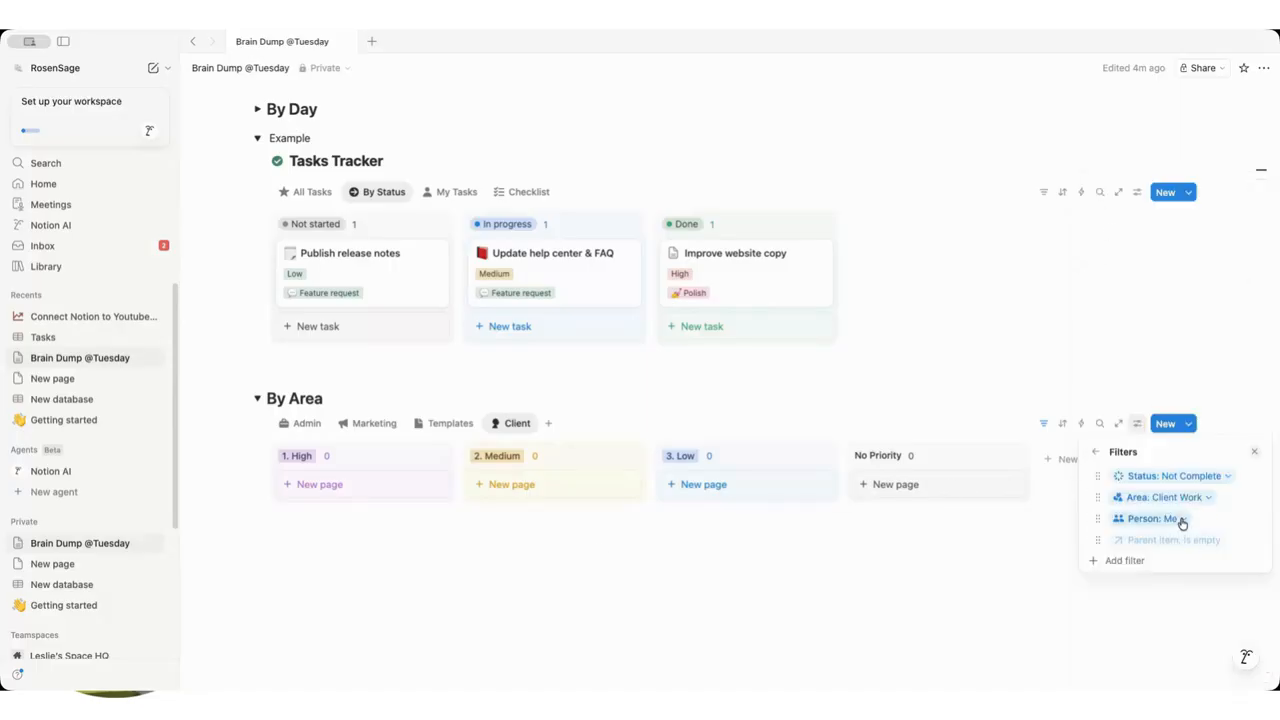
click(1180, 521)
click(1133, 562)
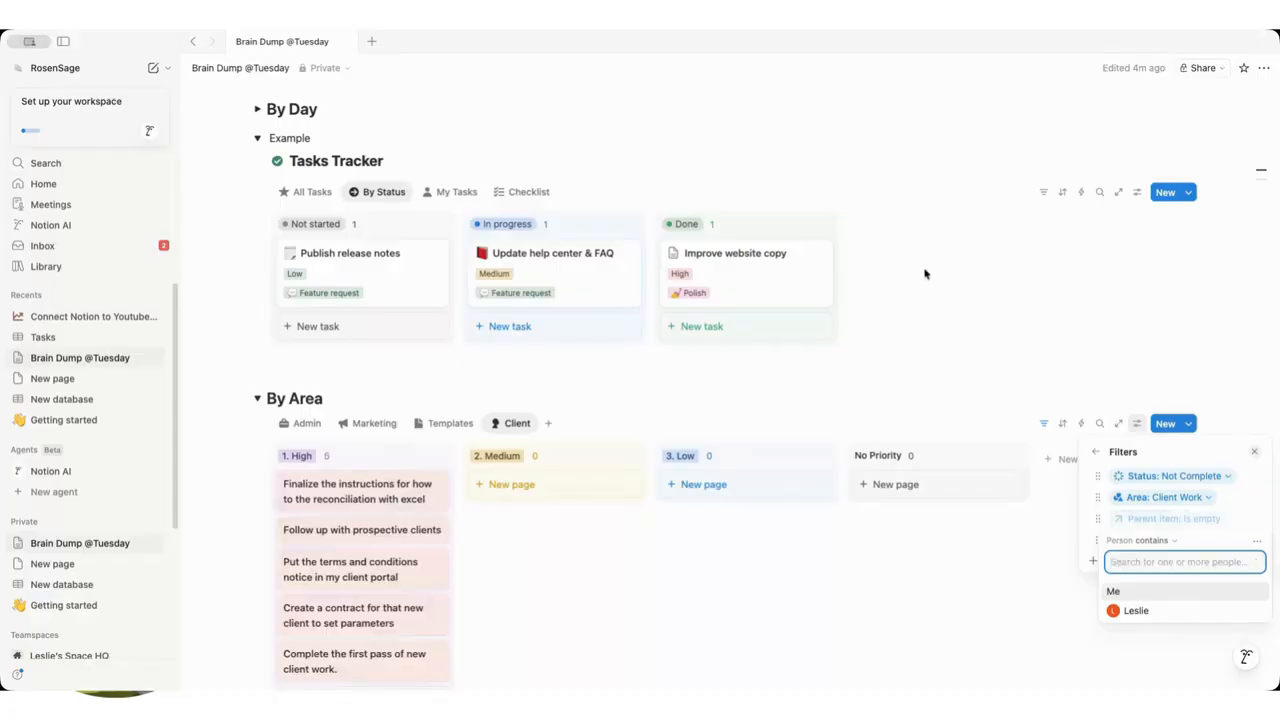
click(1004, 276)
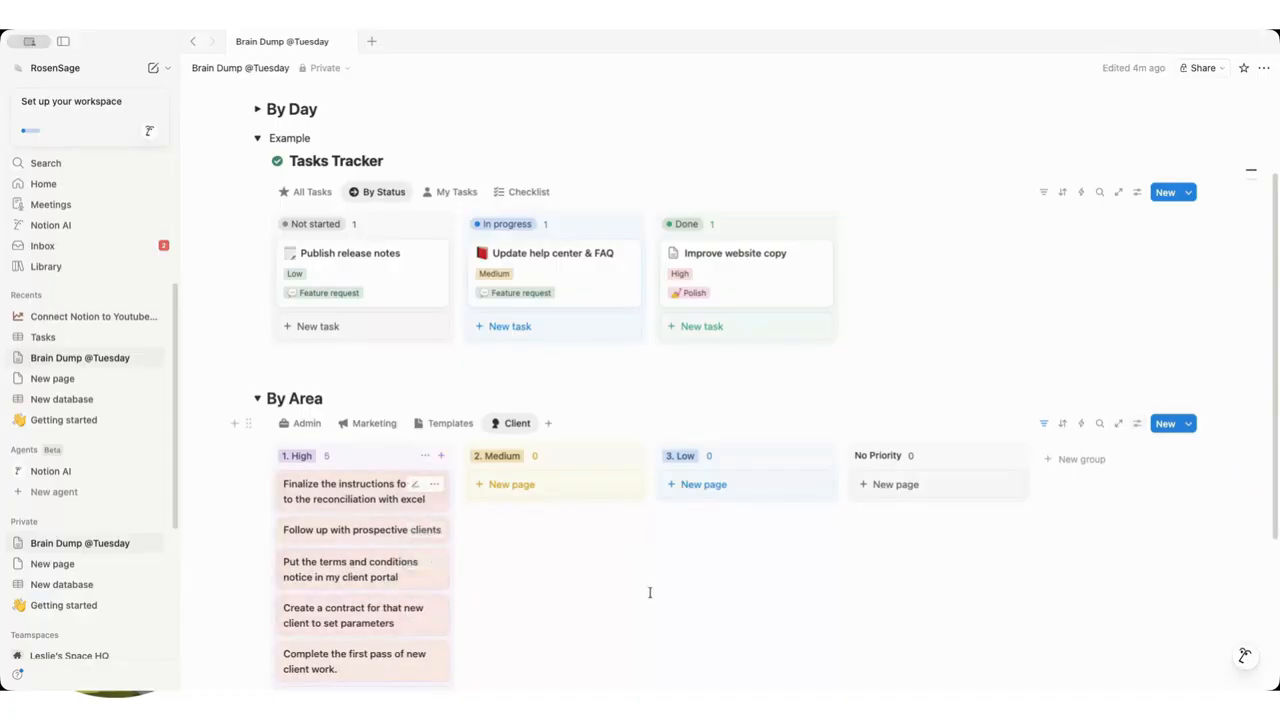
Group the Client board by Status and stop hiding its empty groups.
scroll(477, 503, down, 2)
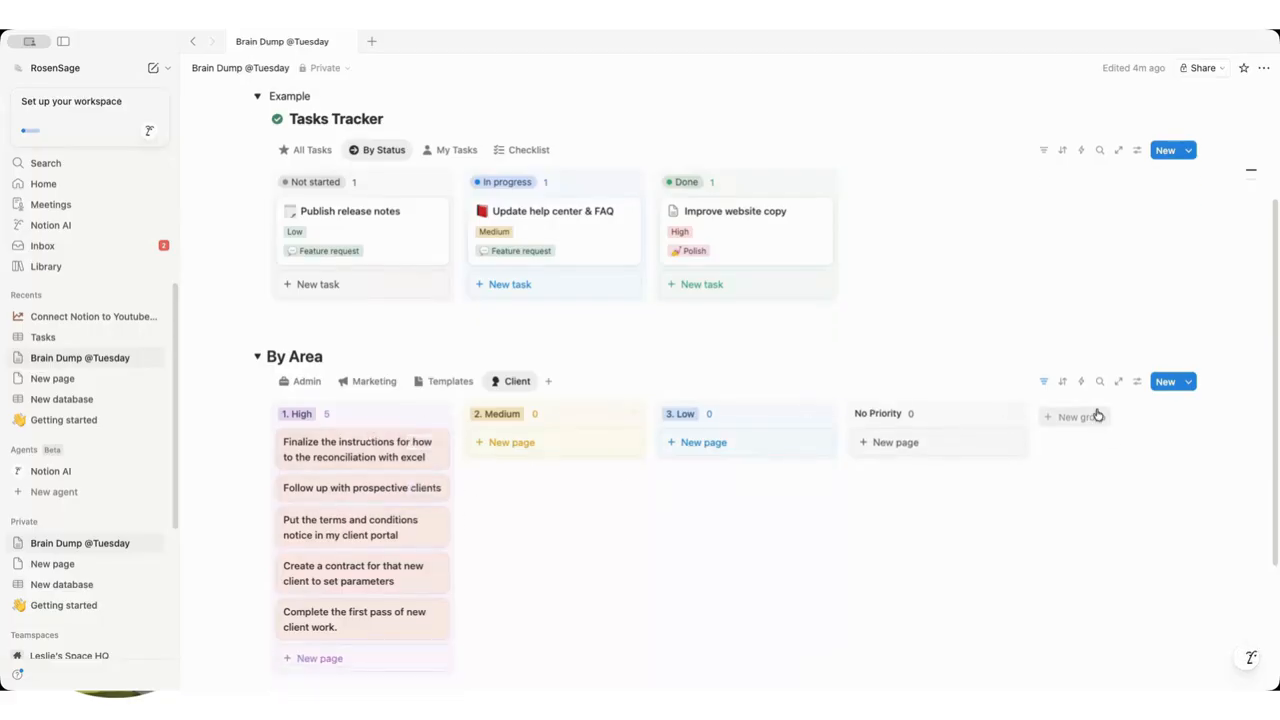
click(1137, 382)
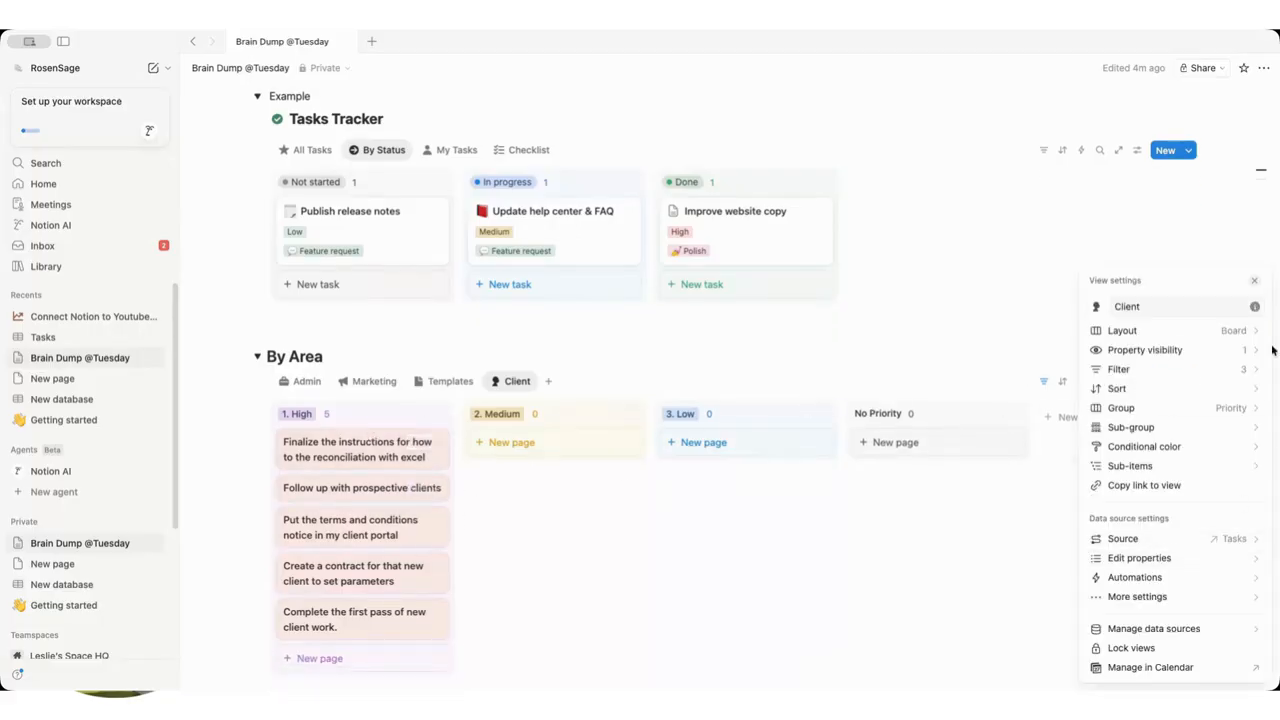
click(1193, 407)
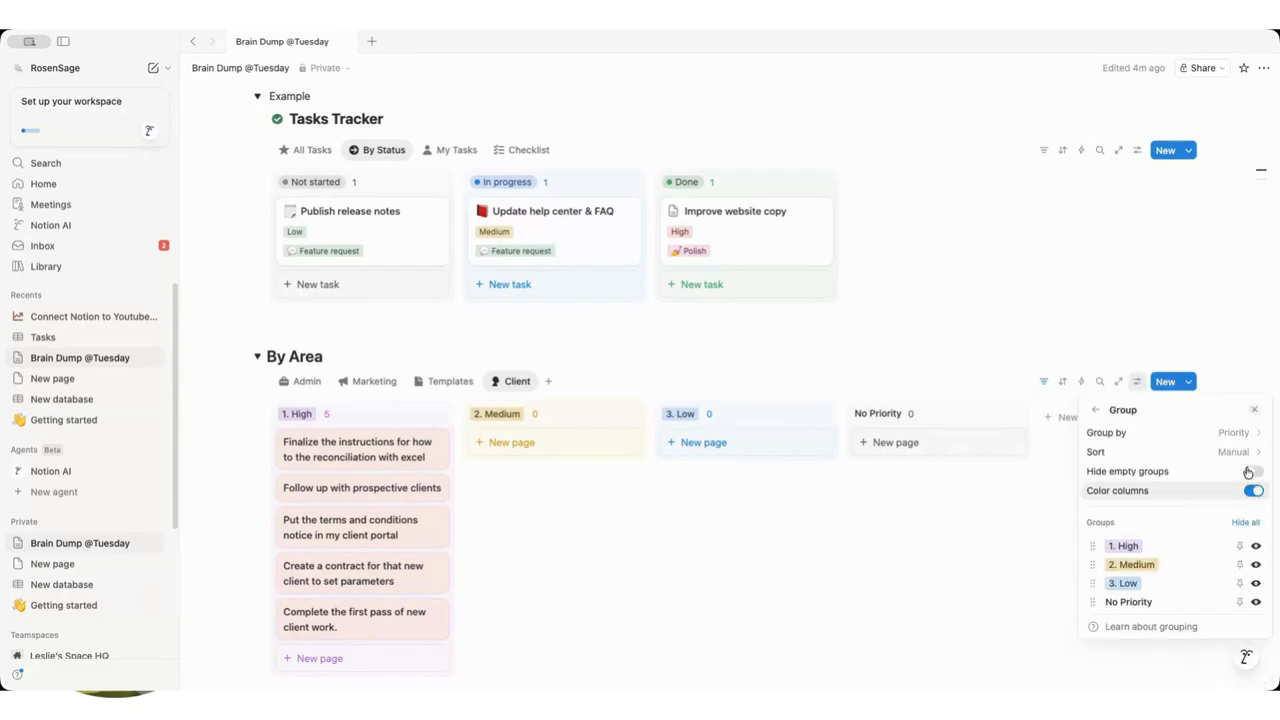
click(1225, 436)
click(1211, 580)
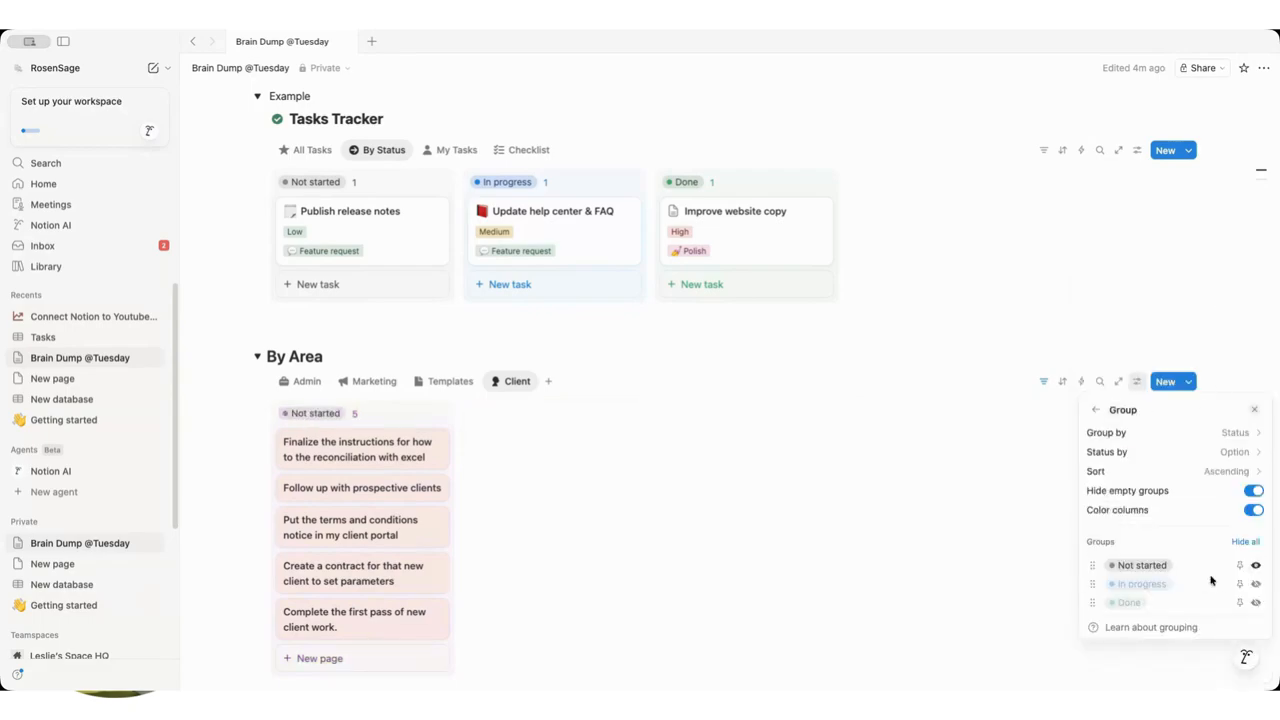
click(1253, 490)
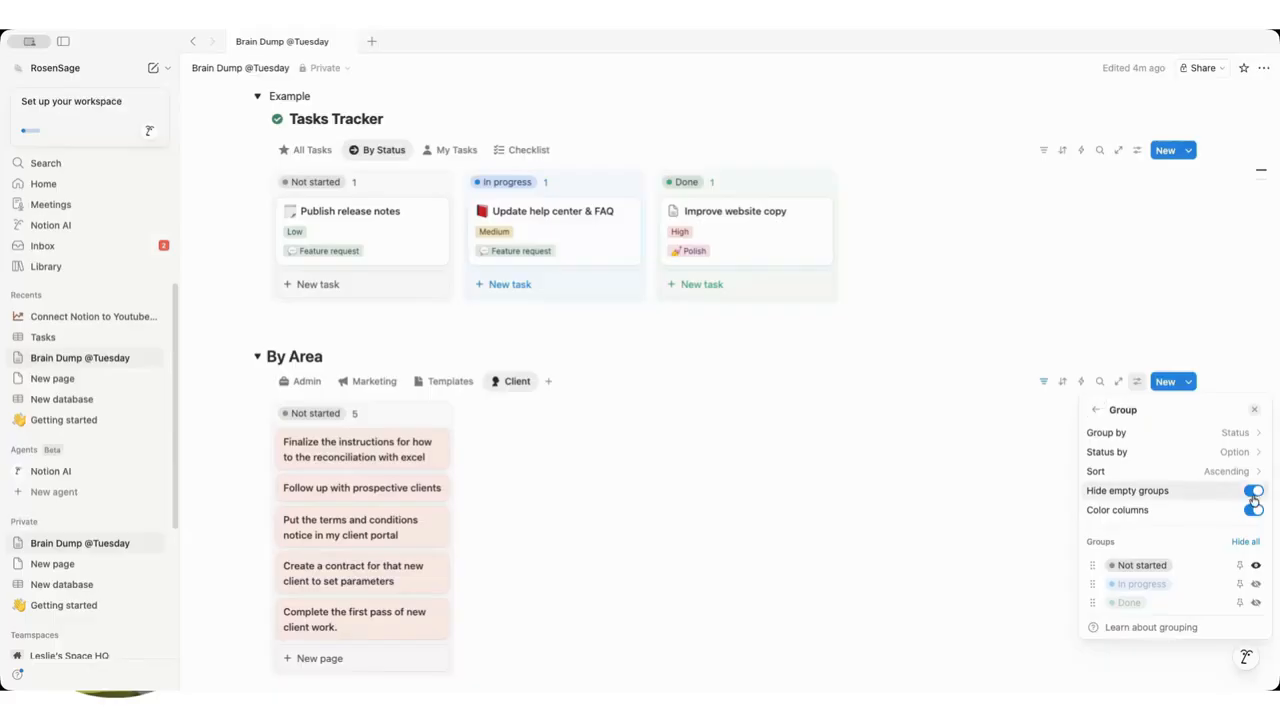
click(1097, 412)
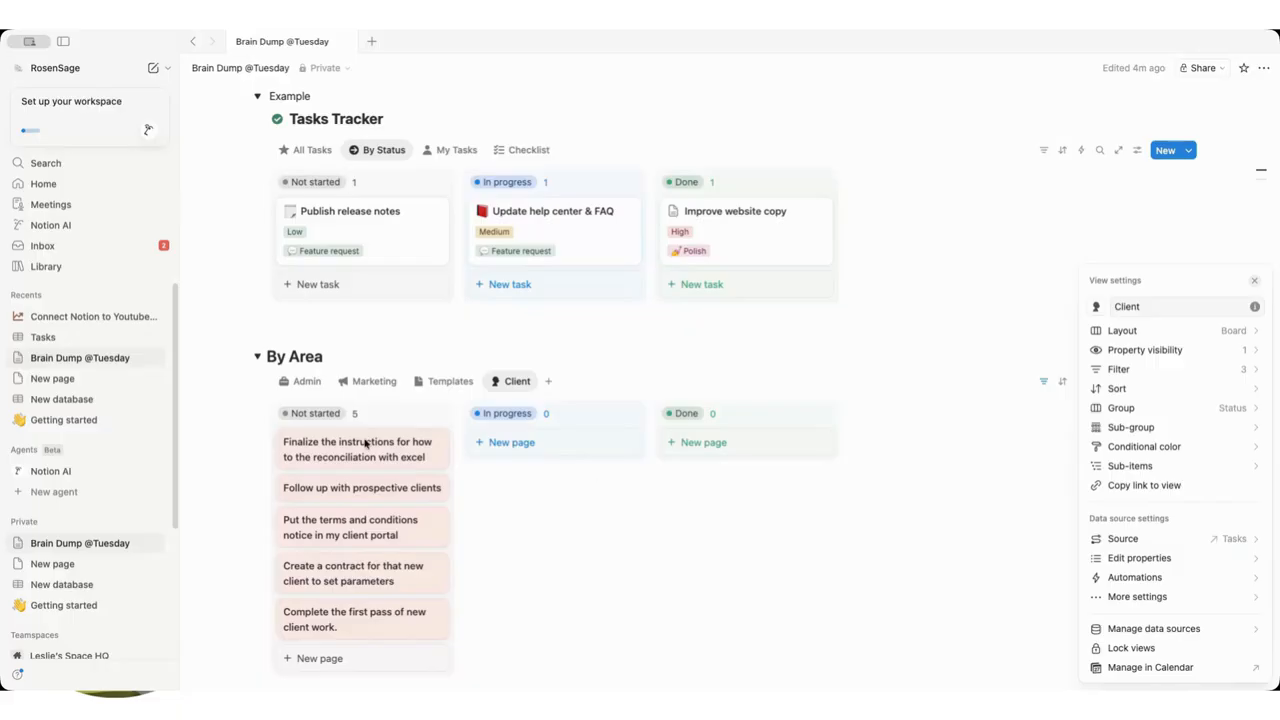
drag(365, 443, 410, 445)
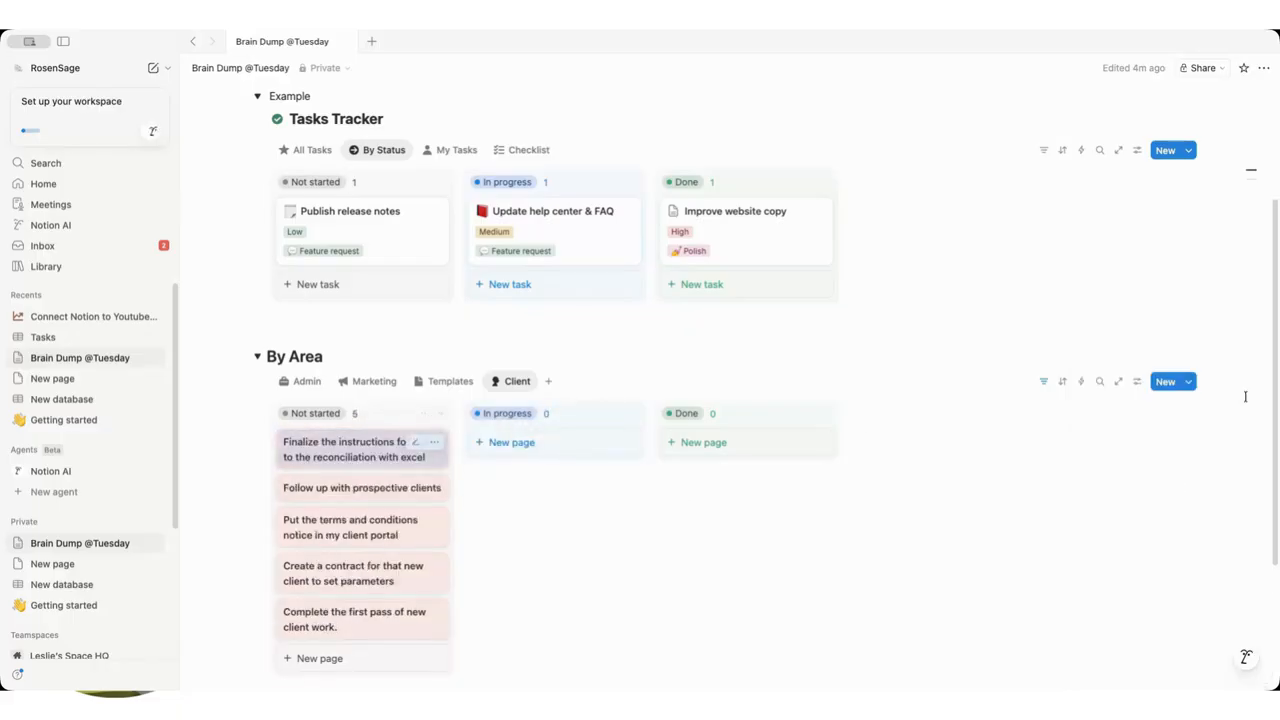
Sub-group the Client board by Priority and stop hiding its empty sub-groups.
click(1137, 381)
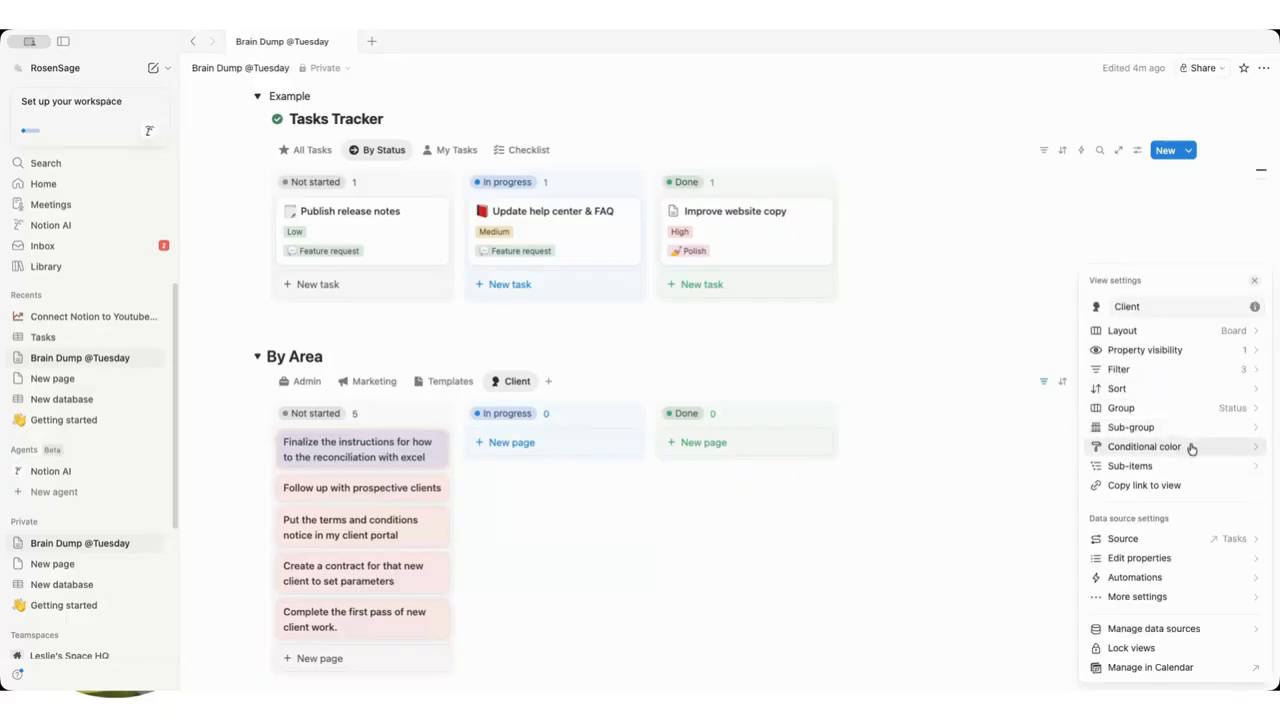
click(1192, 428)
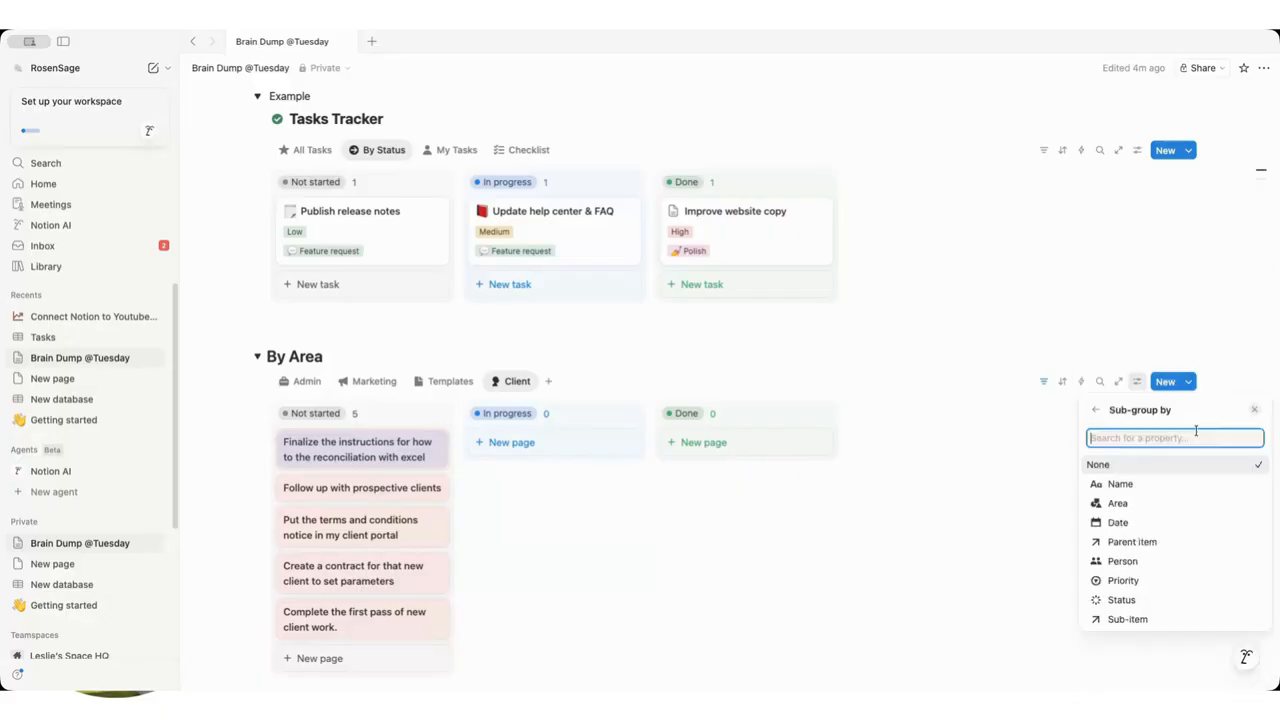
click(1192, 582)
click(673, 369)
scroll(344, 366, down, 3)
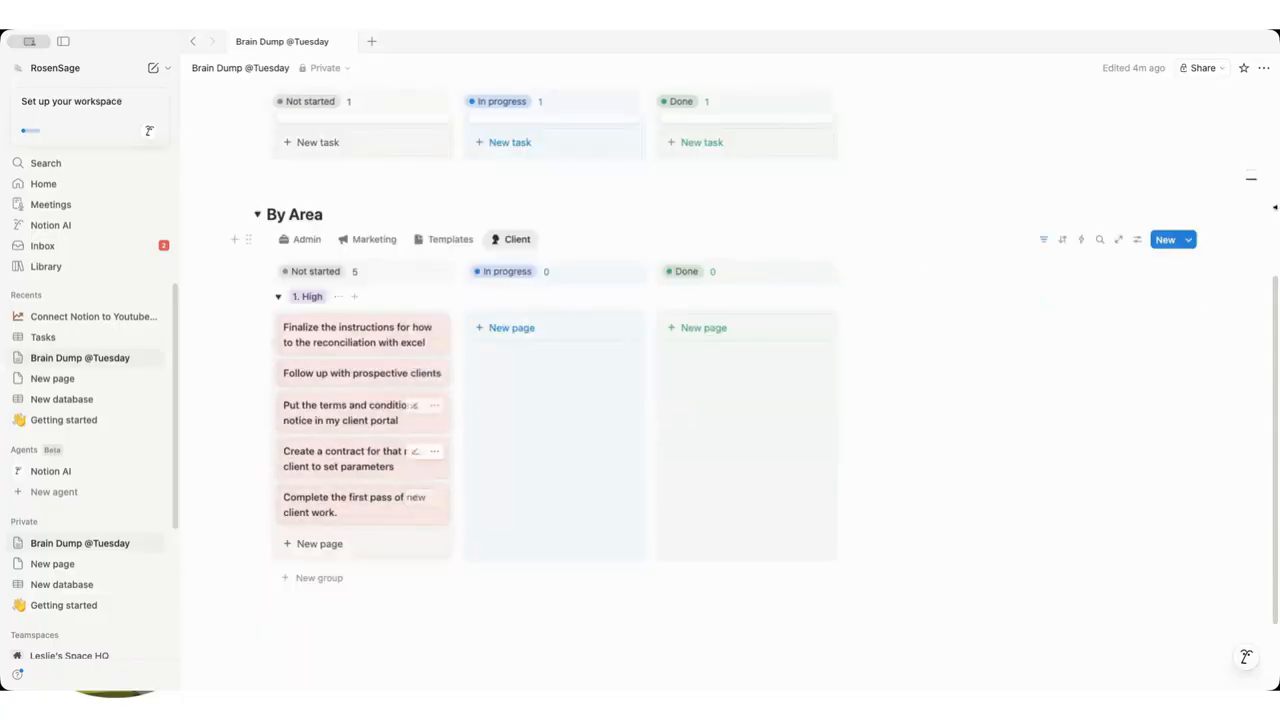
click(1137, 239)
click(1166, 414)
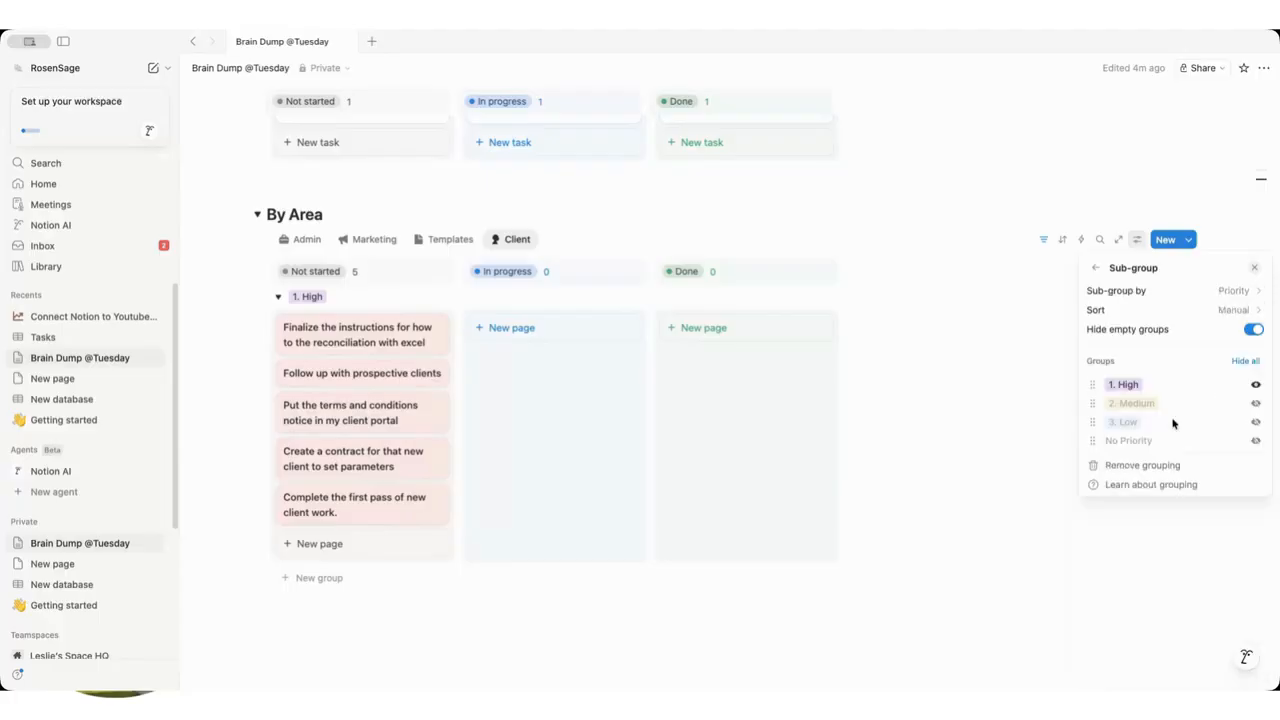
click(1254, 330)
click(780, 477)
Move the terms and conditions notice and new client contract tasks to In progress within the 1. High sub-group.
scroll(542, 556, down, 3)
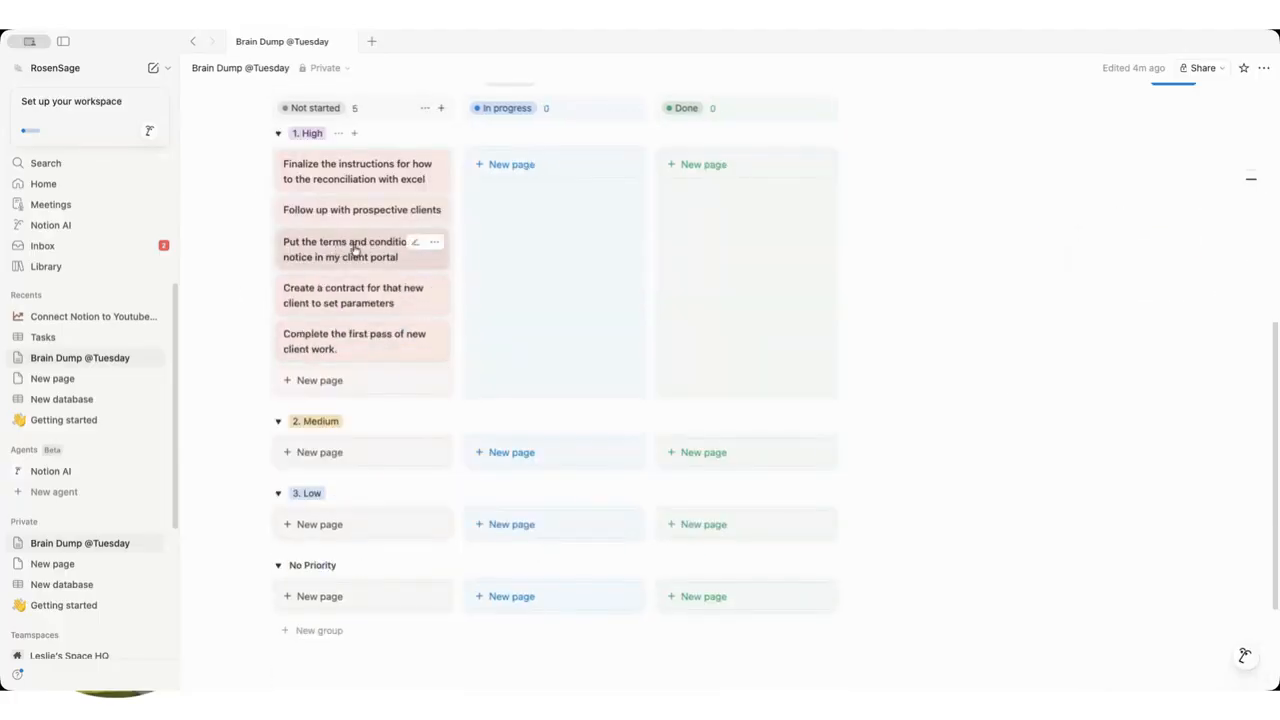
drag(355, 250, 500, 166)
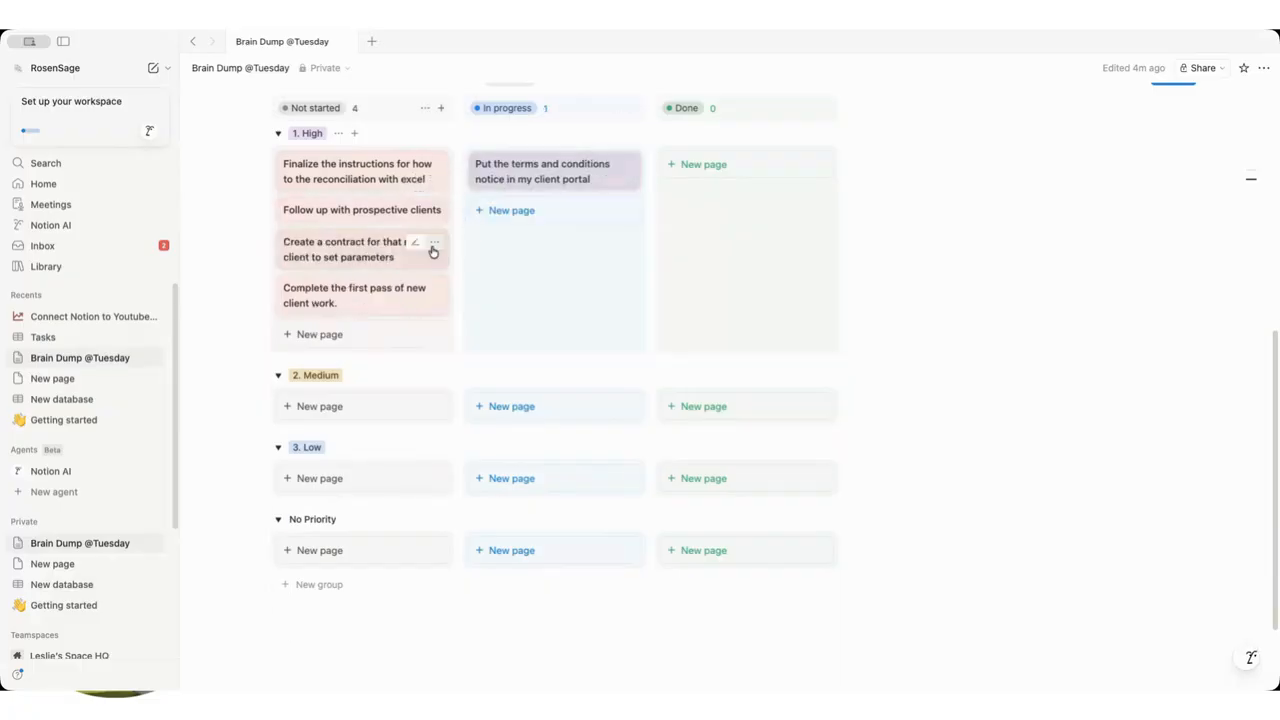
drag(350, 243, 606, 210)
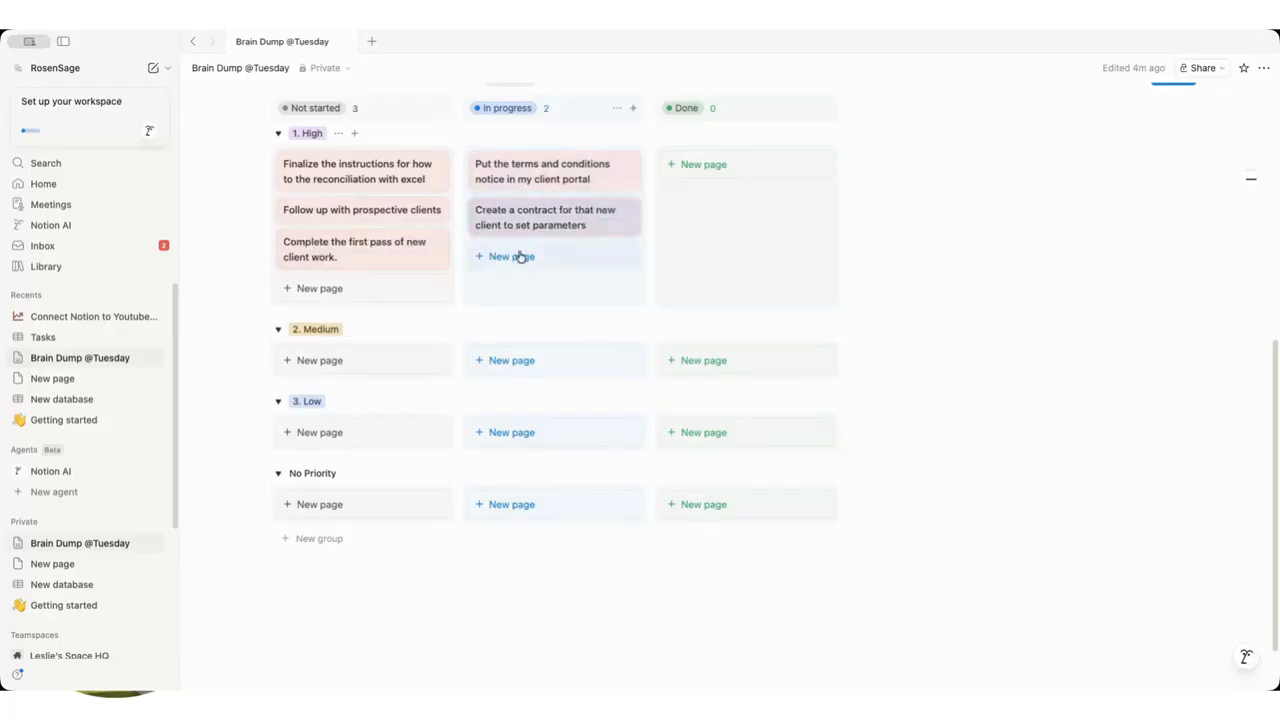
Show the Date, Sub-item and Parent item properties on the Client board's cards, keeping Area hidden.
scroll(519, 257, up, 7)
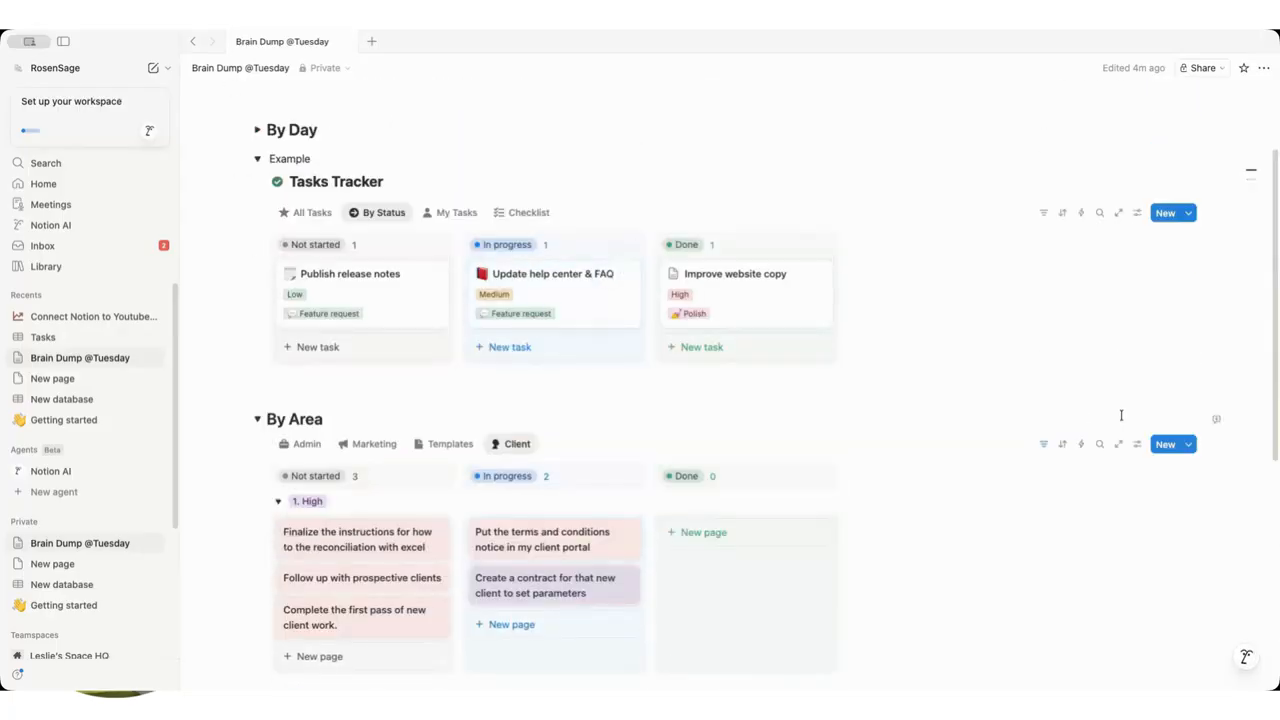
click(1137, 444)
click(1198, 196)
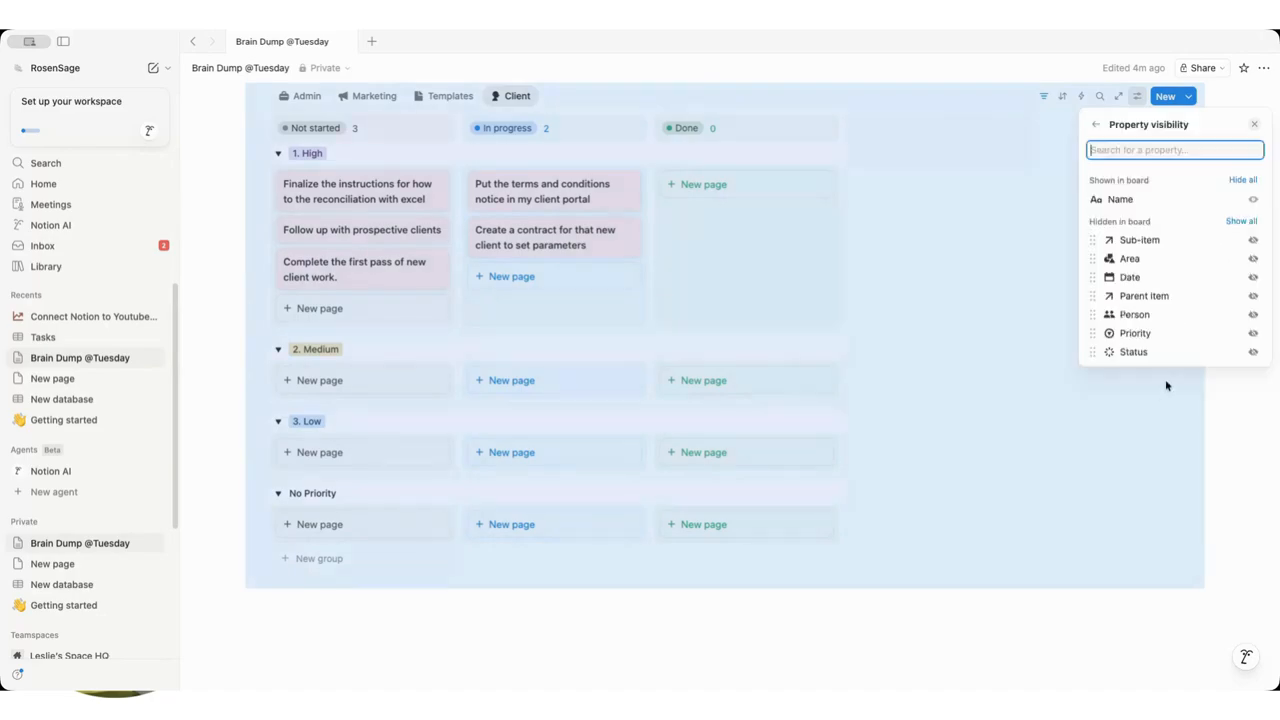
click(1253, 259)
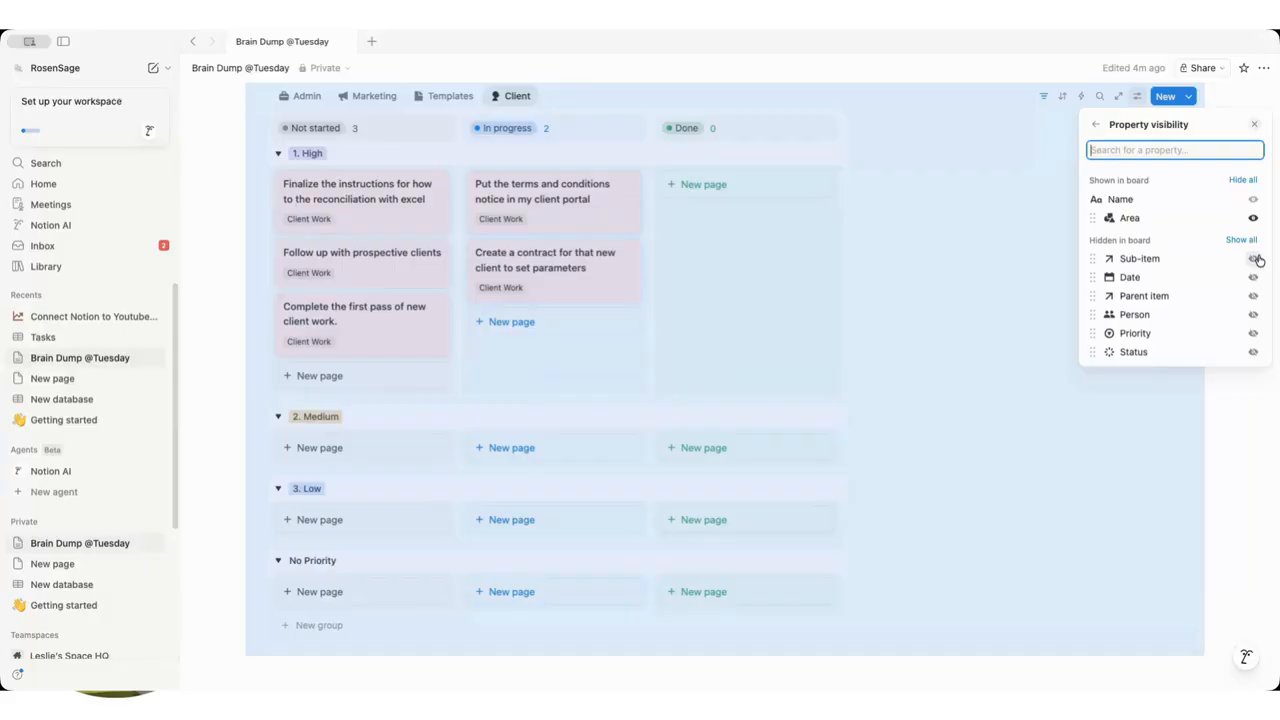
click(1254, 260)
click(1252, 278)
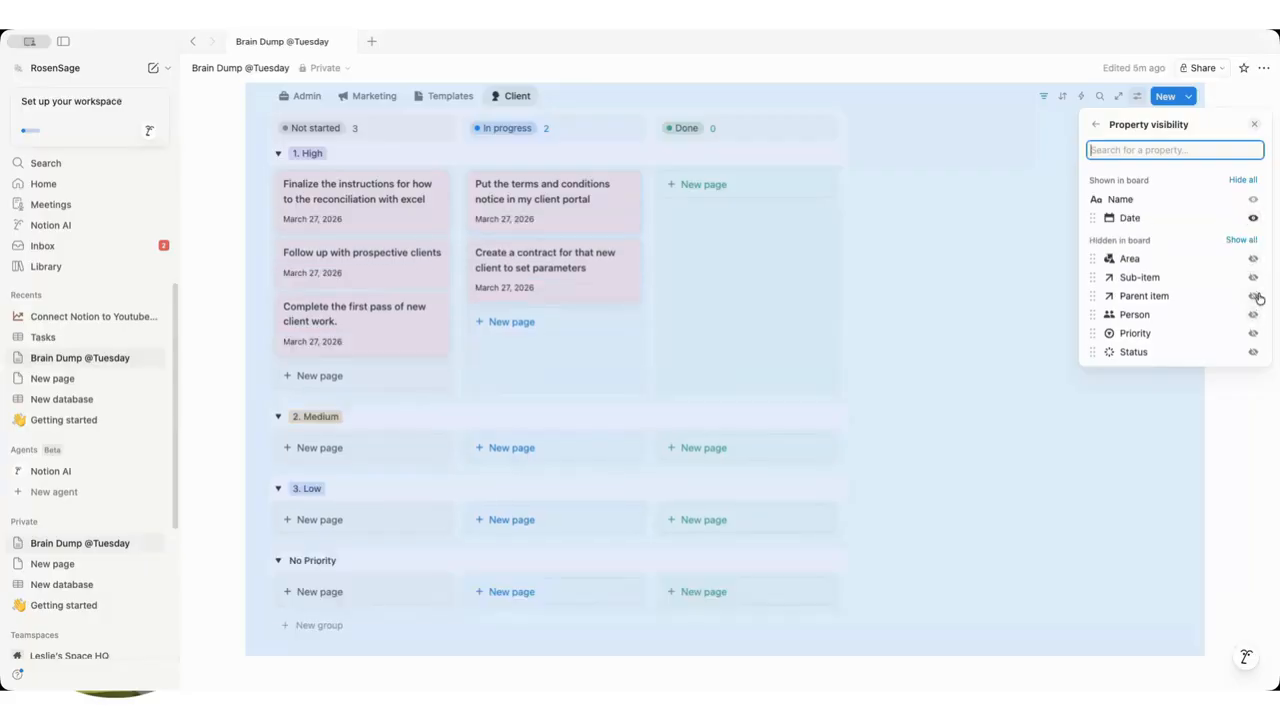
click(1254, 278)
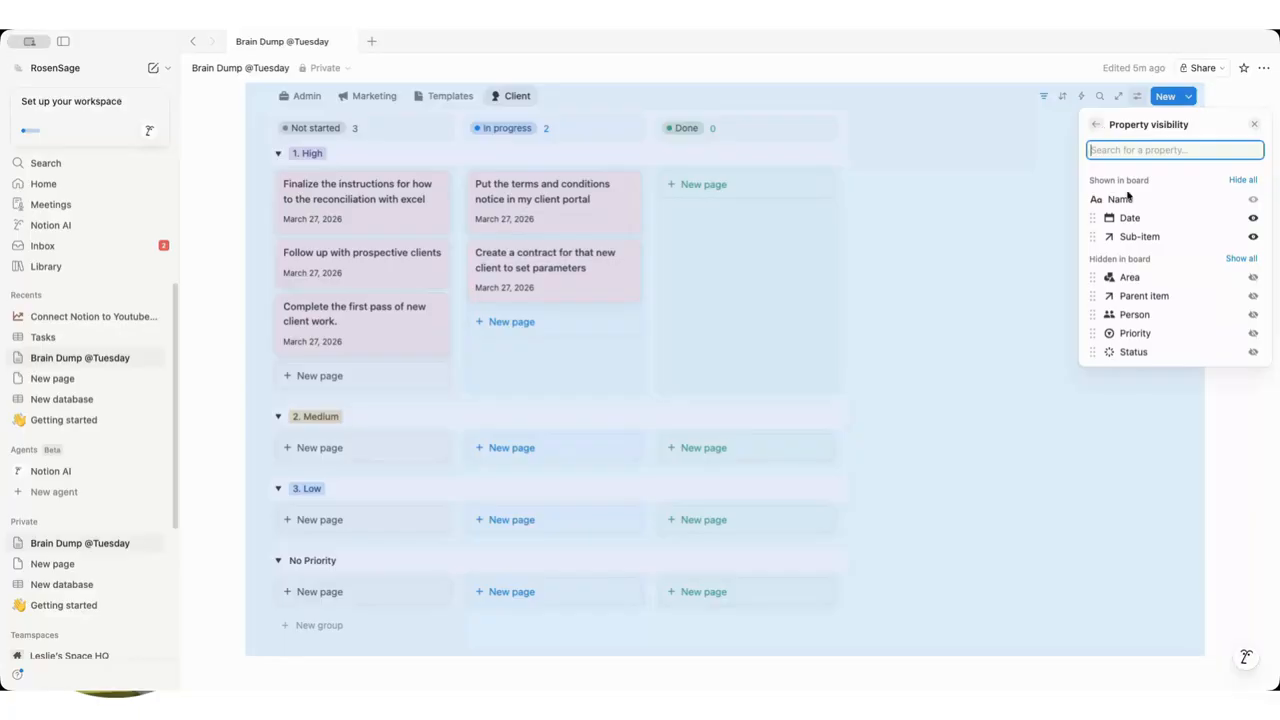
click(1253, 296)
click(930, 275)
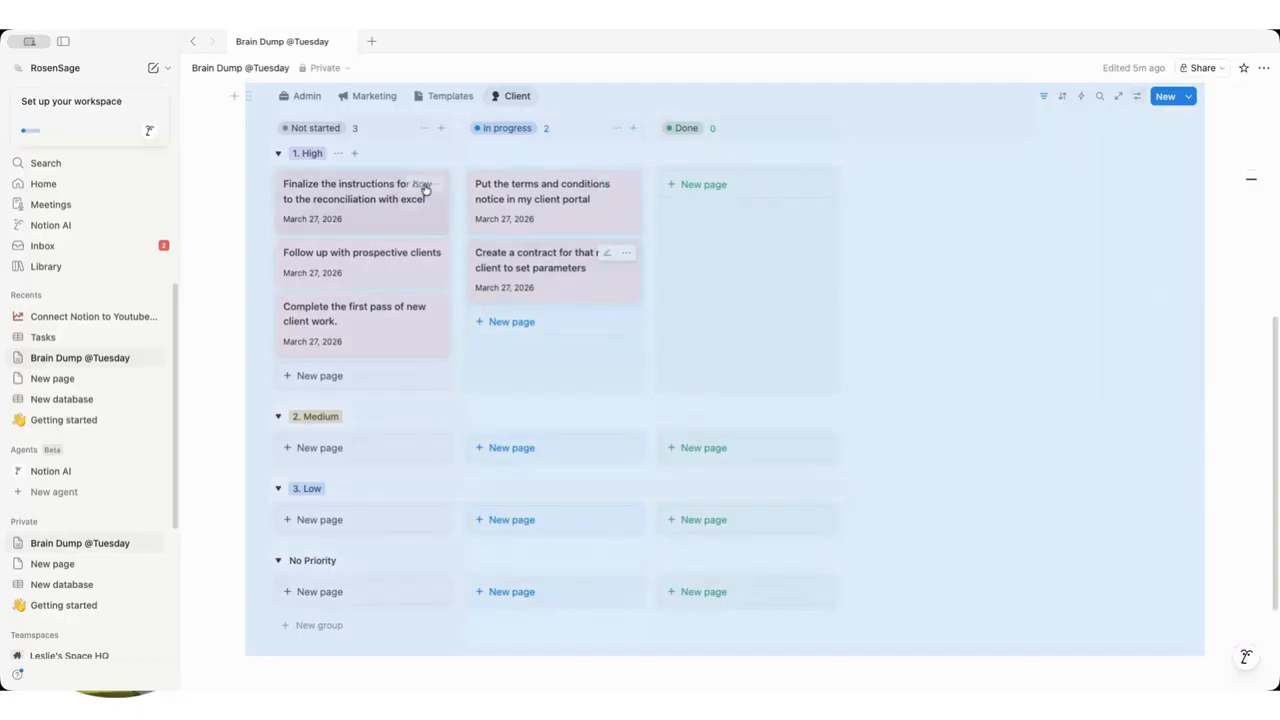
Examine the Client board's layout options for how pages open, card size and card preview.
scroll(424, 188, up, 3)
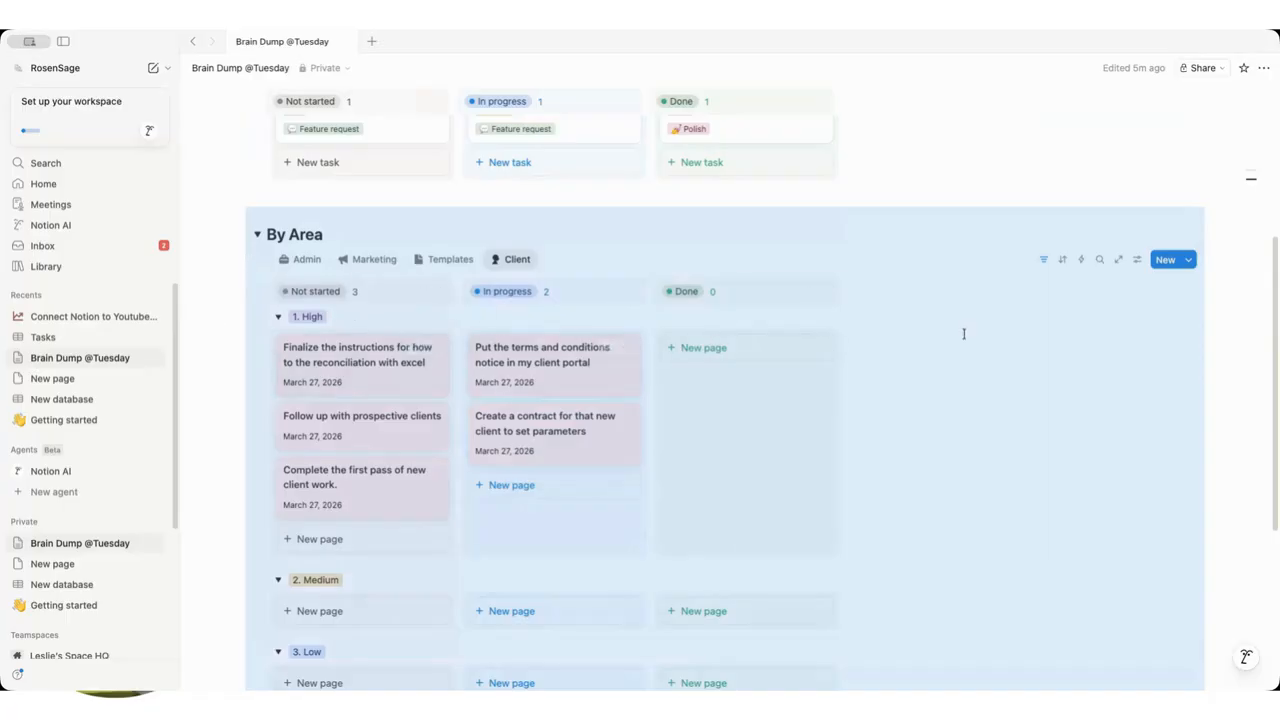
click(1136, 260)
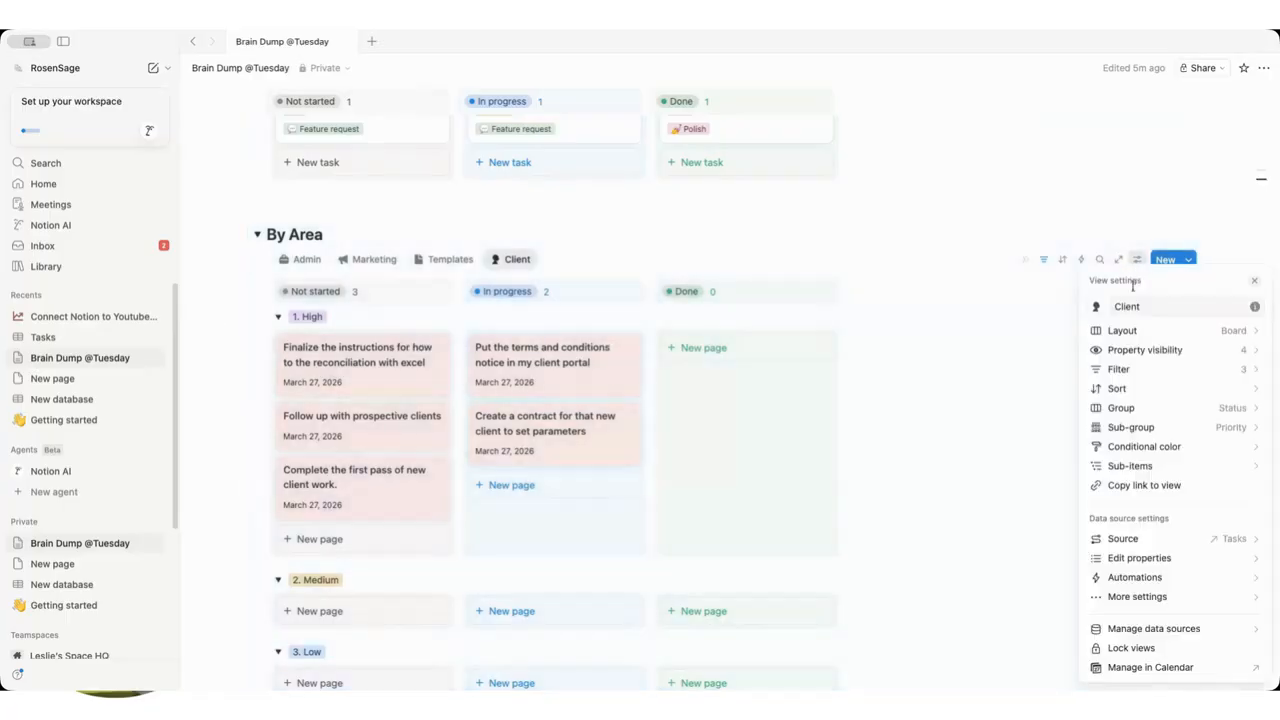
click(1150, 331)
click(1203, 489)
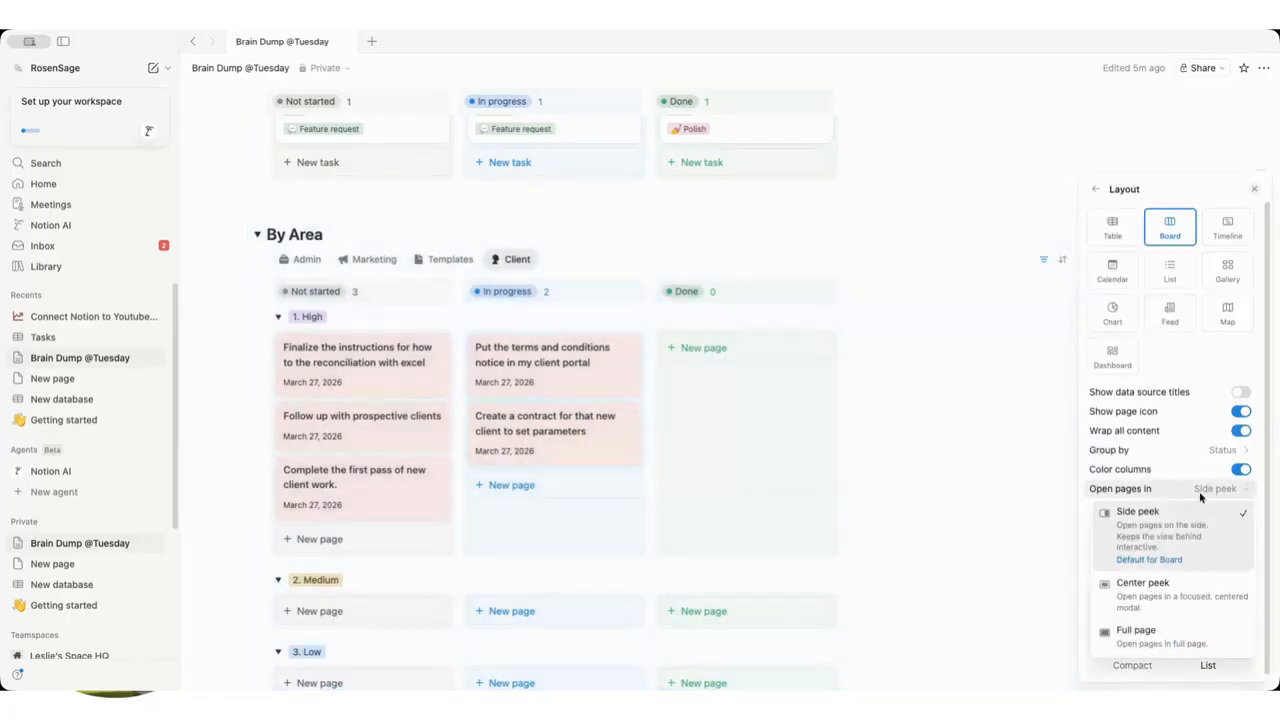
click(1209, 516)
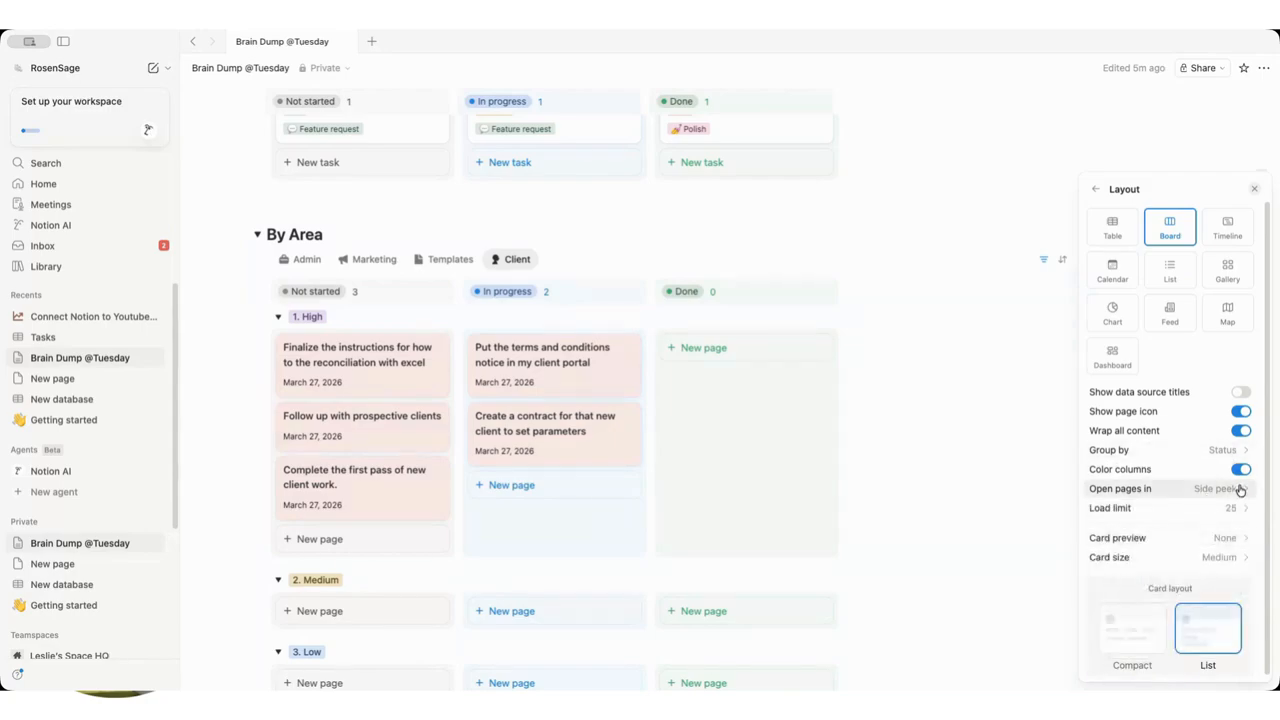
click(1220, 557)
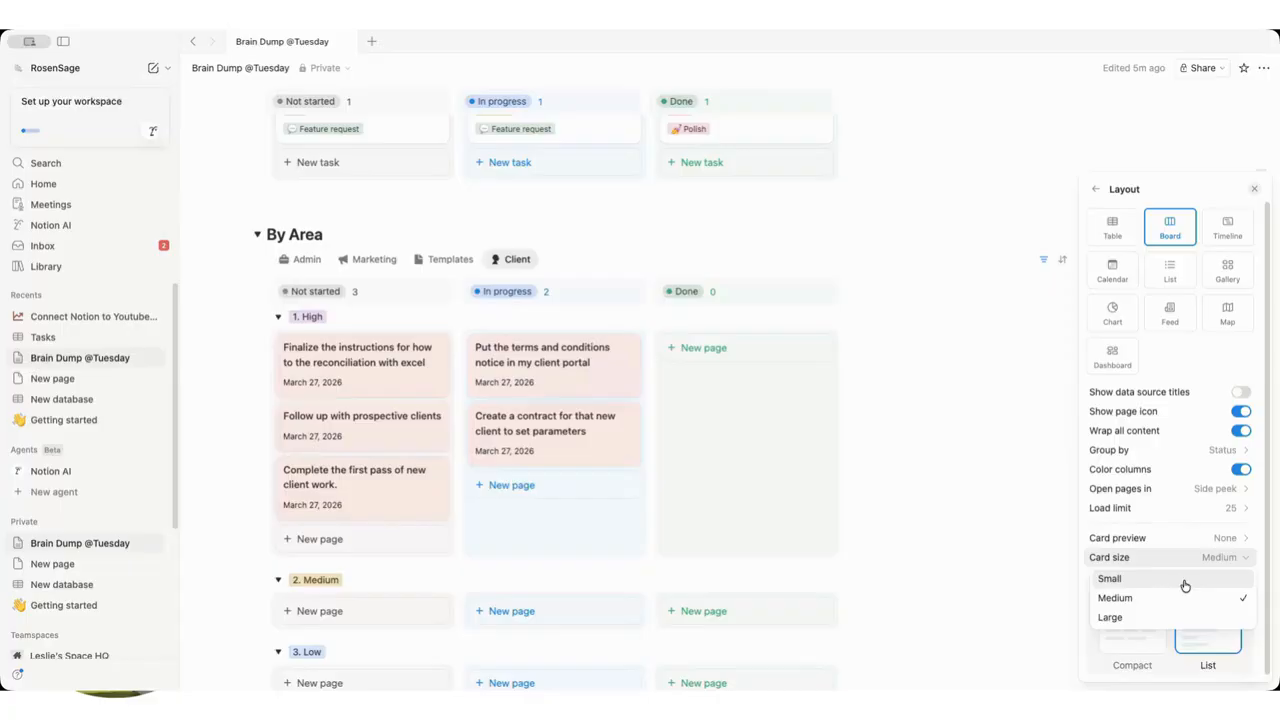
click(1218, 540)
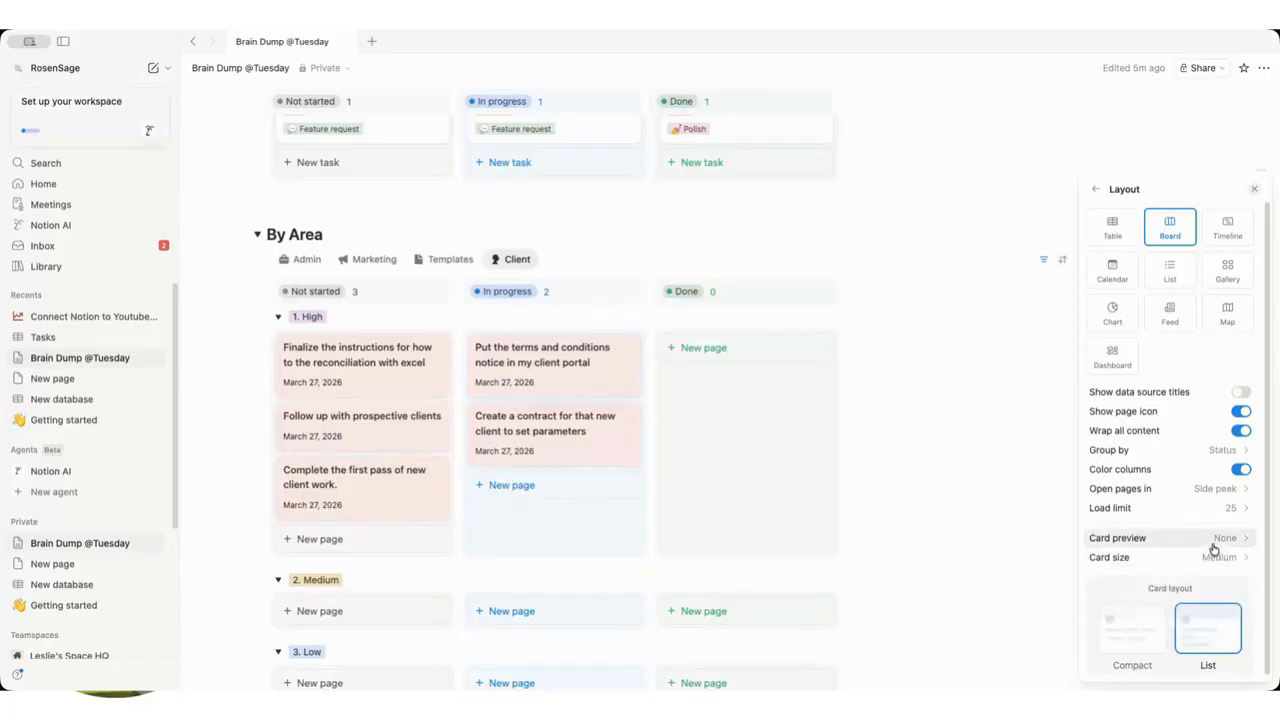
Set the Client board's card preview to Page cover and add a cover to the task about finalizing the Excel reconciliation instructions.
click(1218, 540)
click(1202, 581)
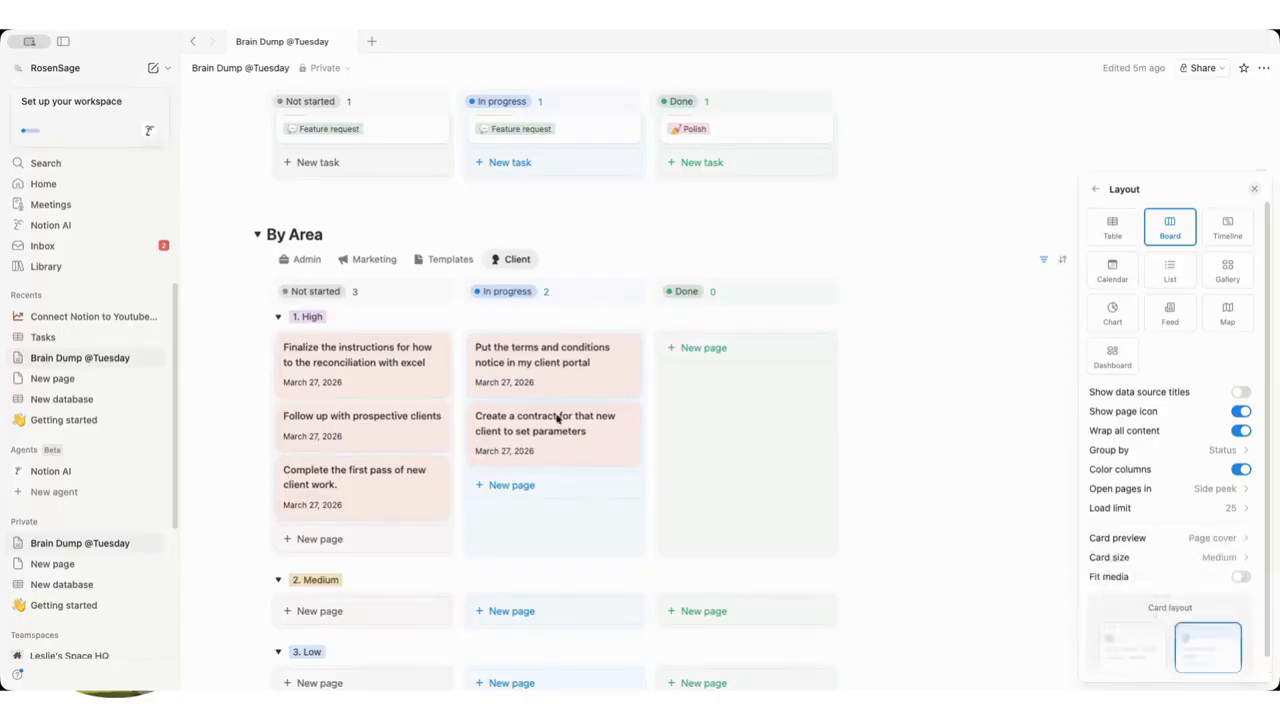
click(391, 371)
click(388, 364)
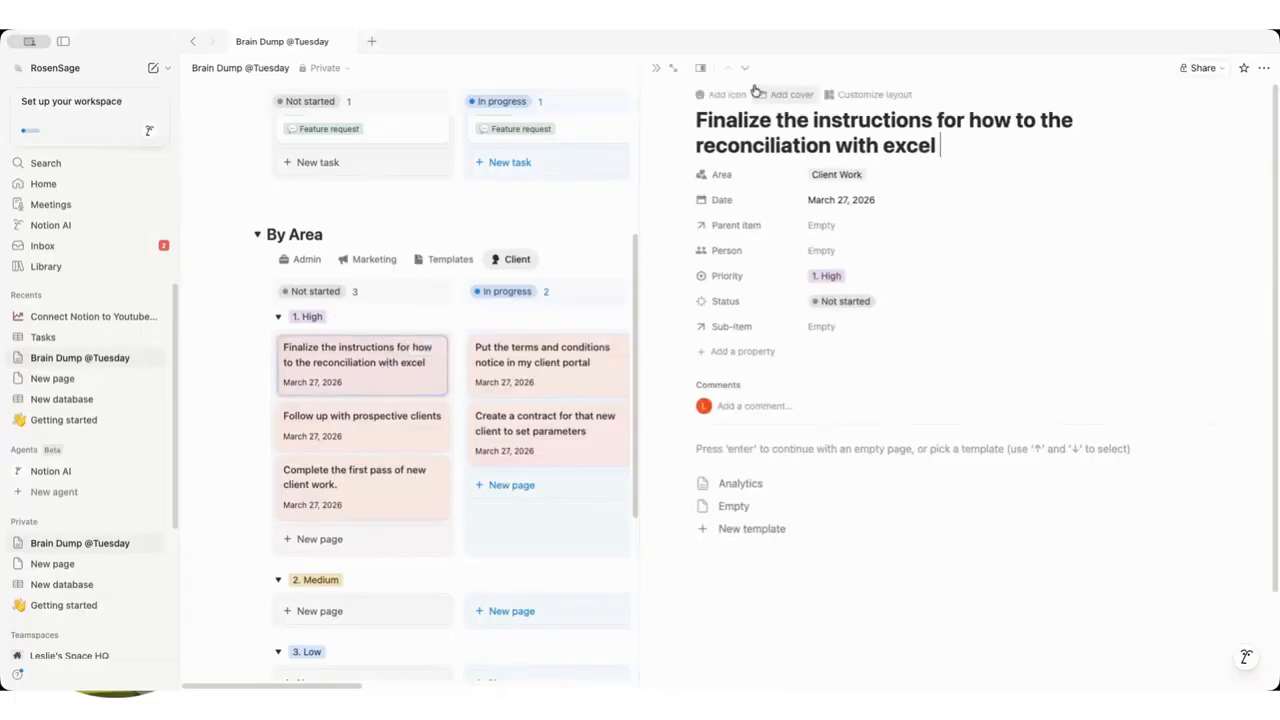
click(765, 93)
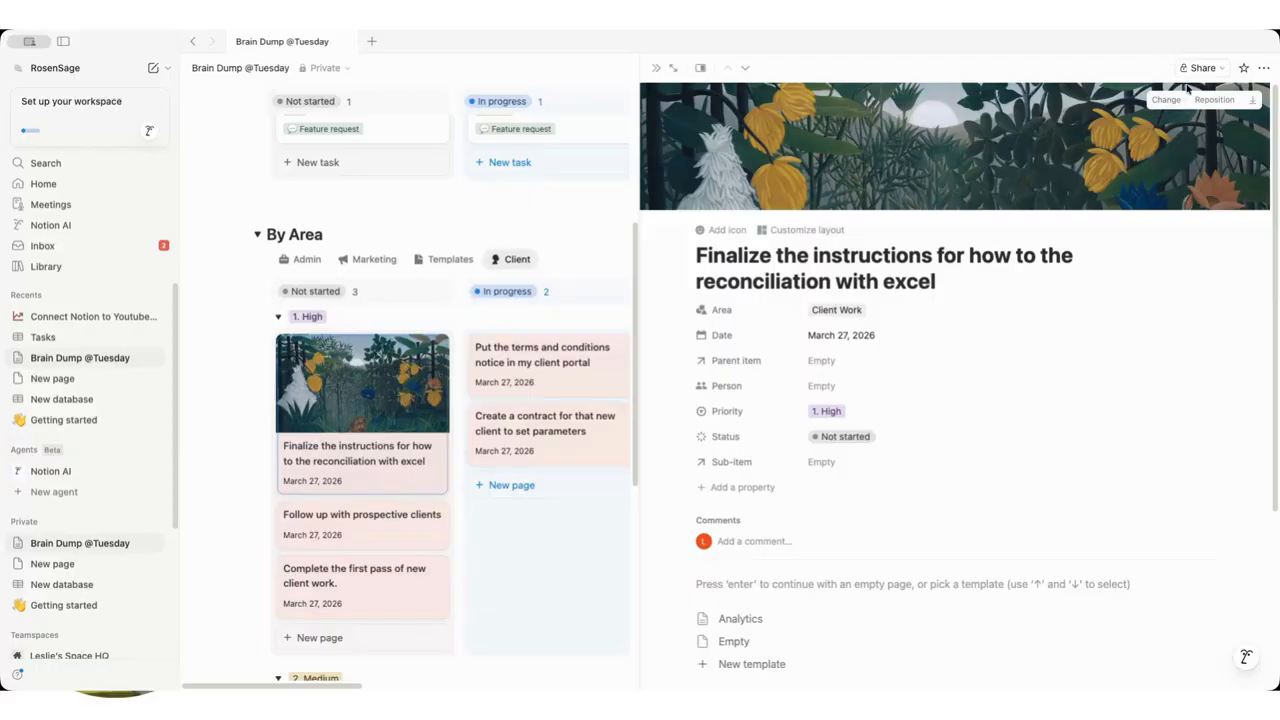
Change the task's cover to the blurred orange and blue gradient image by mymind from Unsplash.
click(1166, 99)
scroll(1040, 260, down, 10)
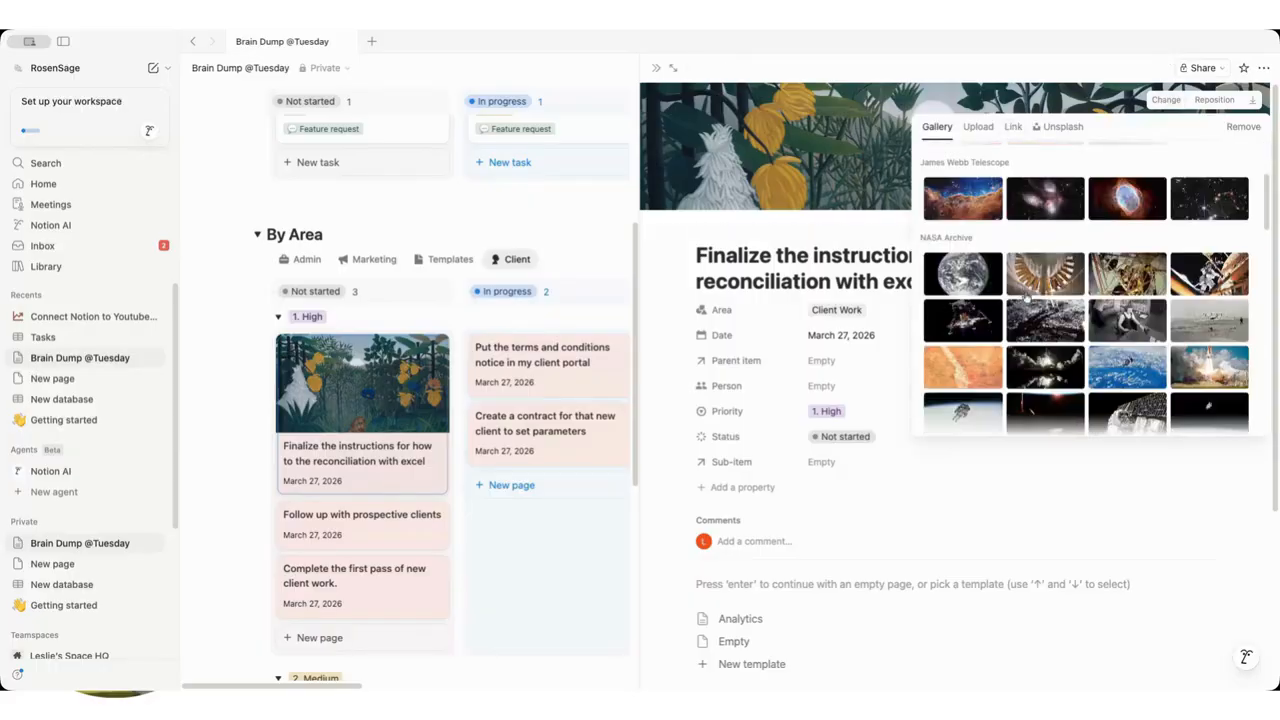
click(1062, 126)
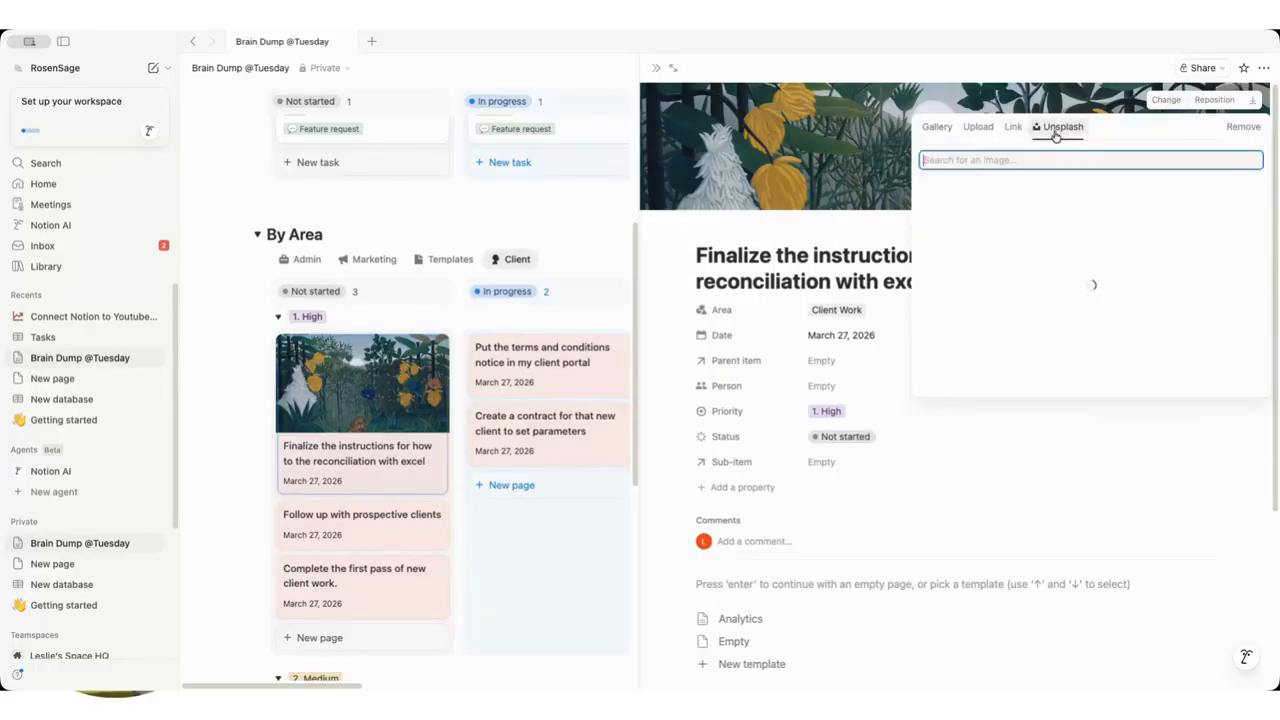
scroll(1067, 384, down, 3)
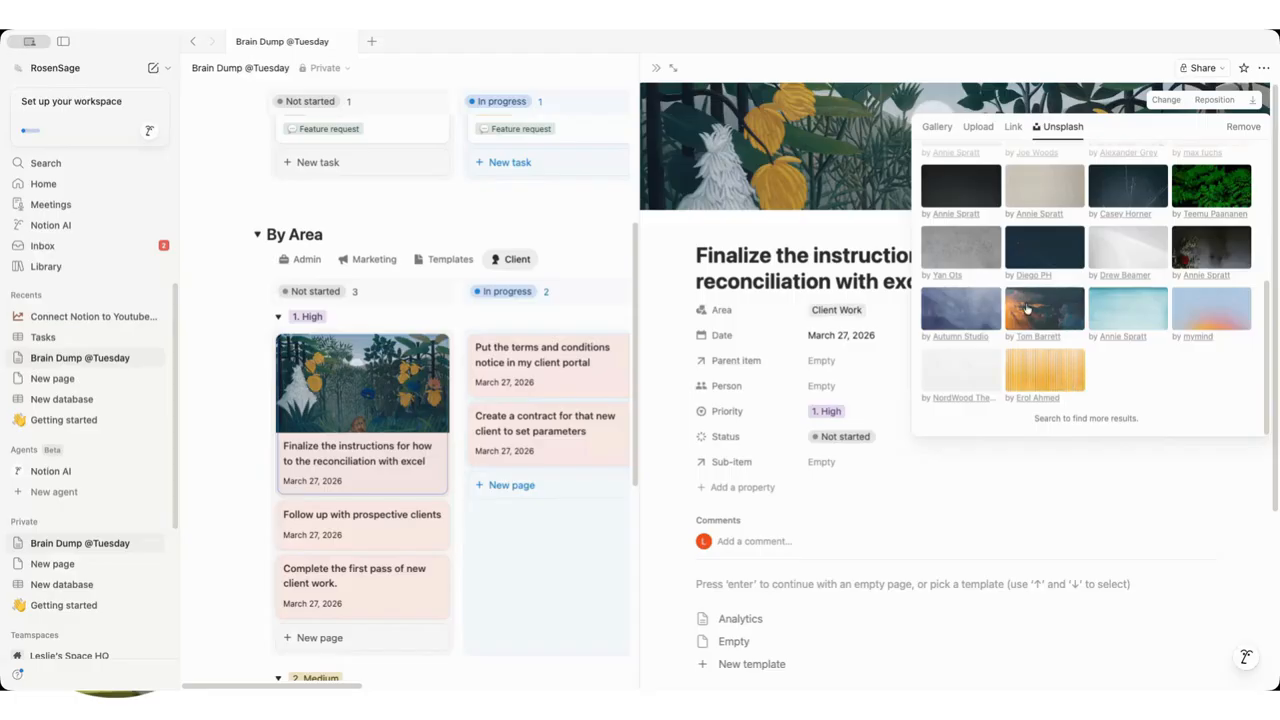
click(1012, 305)
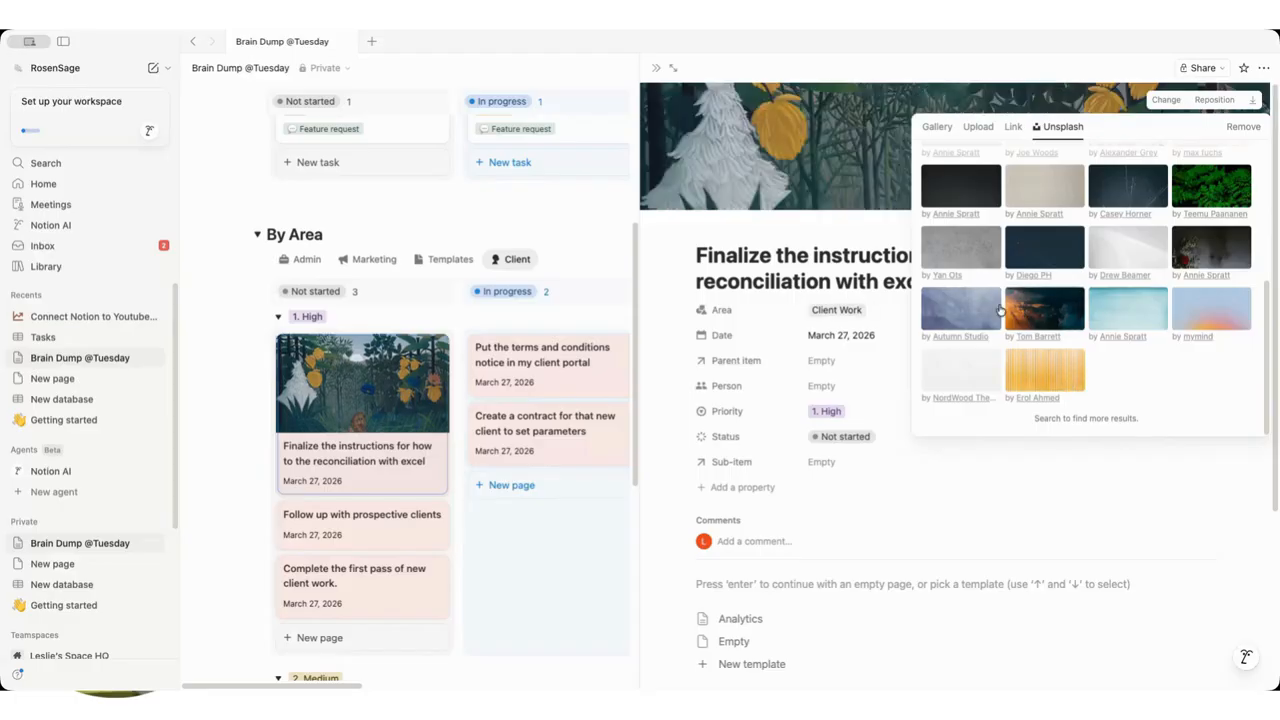
click(1177, 305)
click(667, 193)
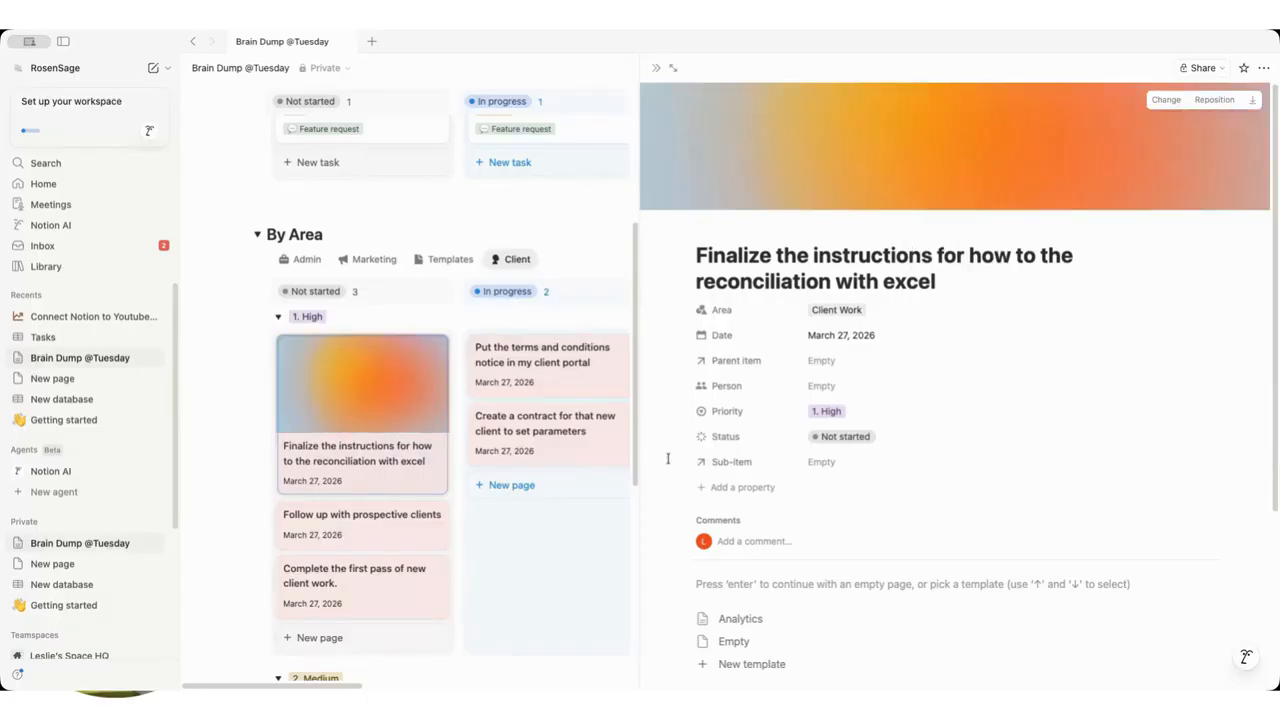
Set the task's cover to the Rijksmuseum gallery painting of a woman pouring milk and close the task page.
click(1165, 100)
scroll(1094, 200, down, 5)
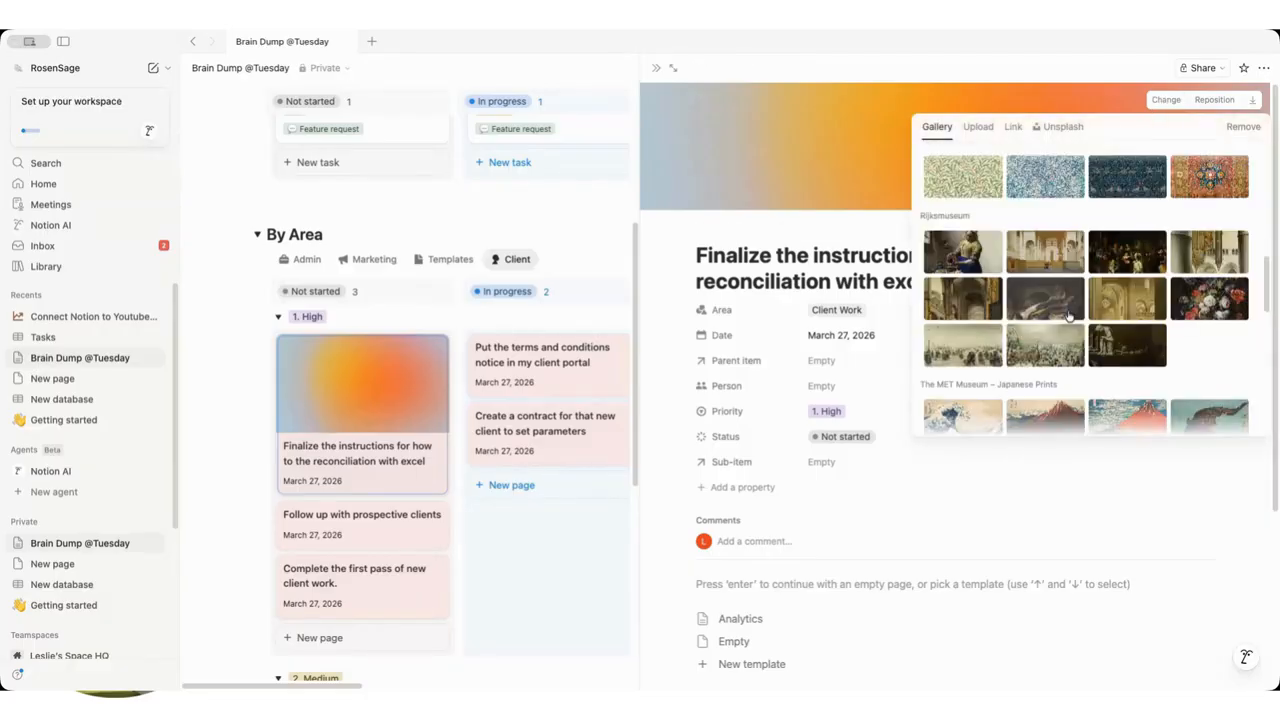
scroll(1069, 316, down, 3)
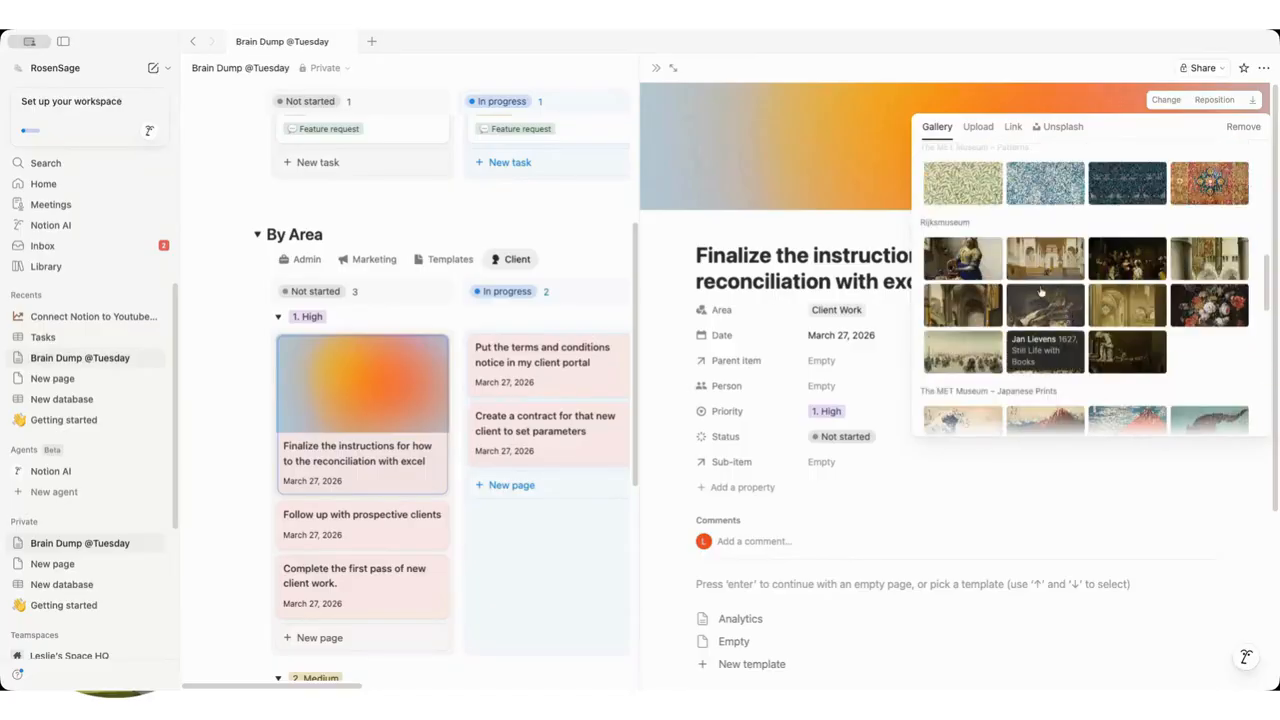
click(986, 268)
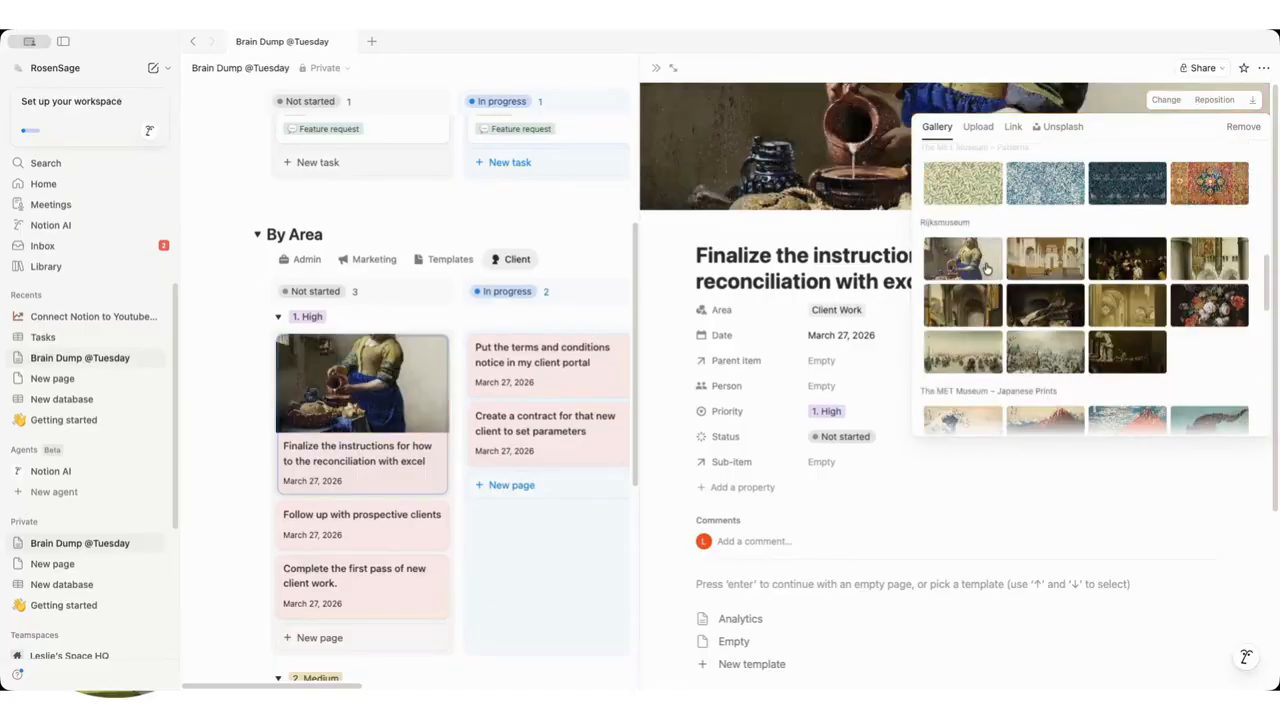
click(826, 238)
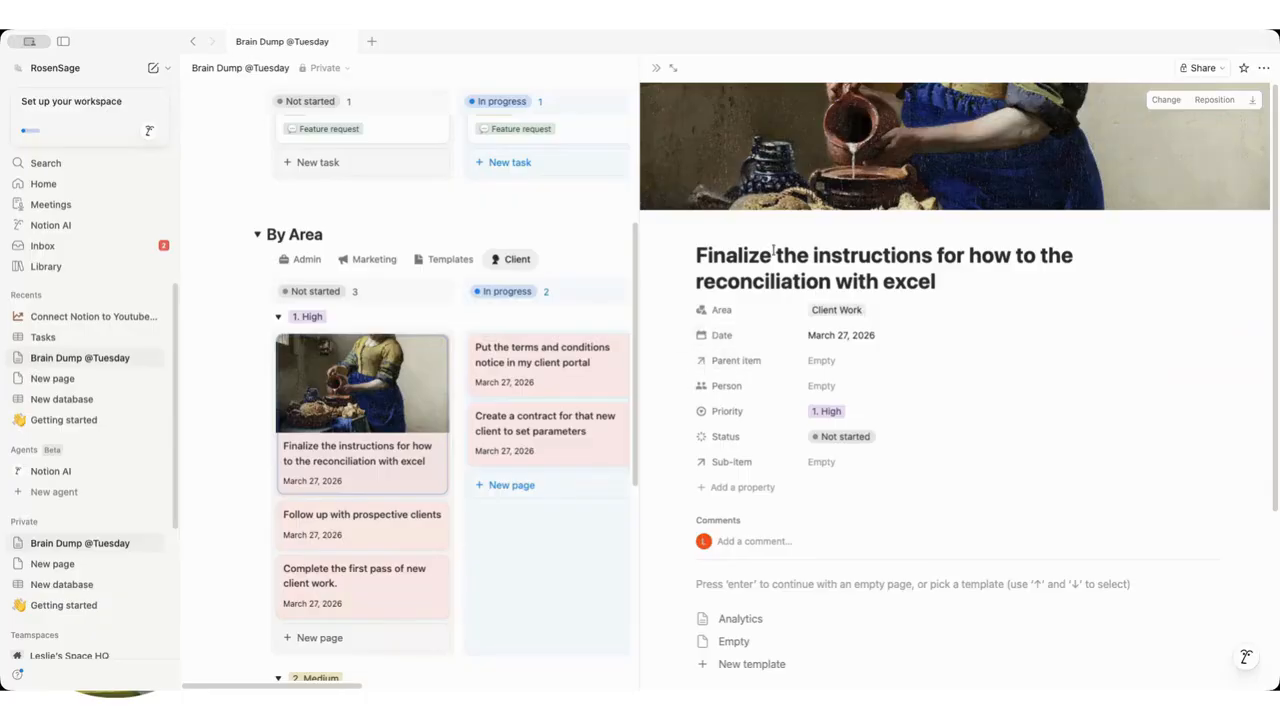
scroll(770, 282, down, 1)
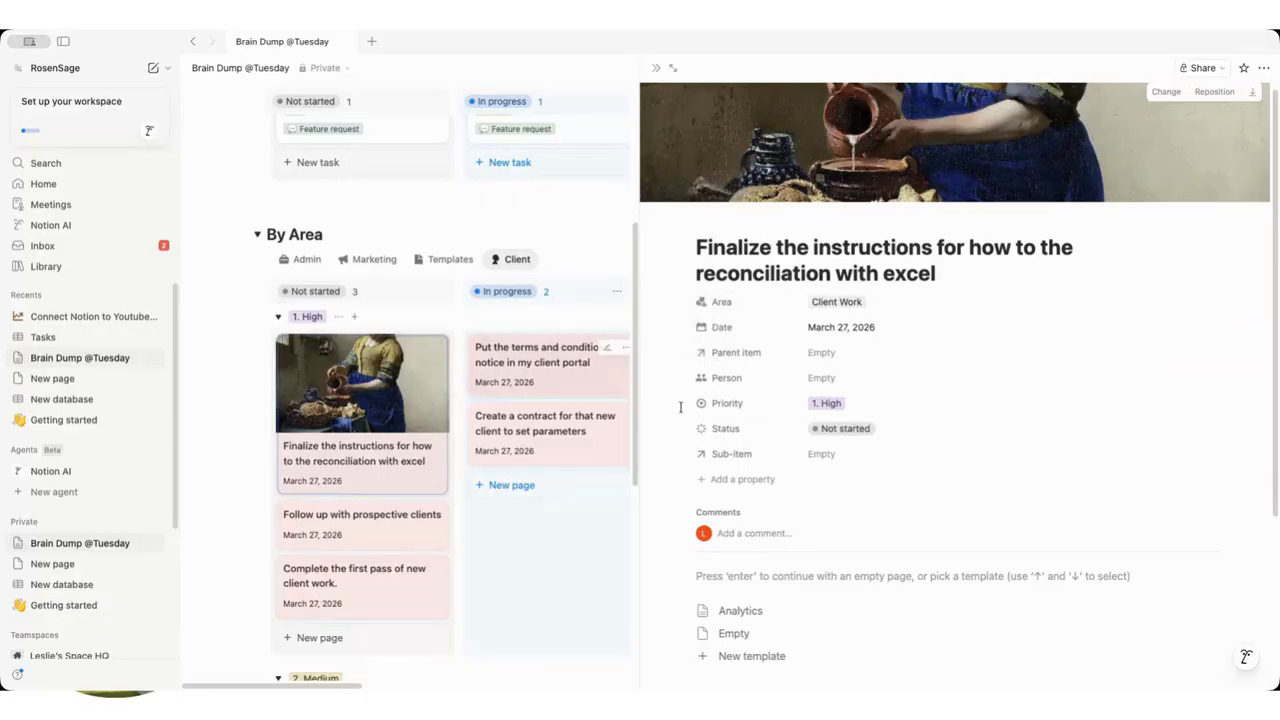
click(658, 72)
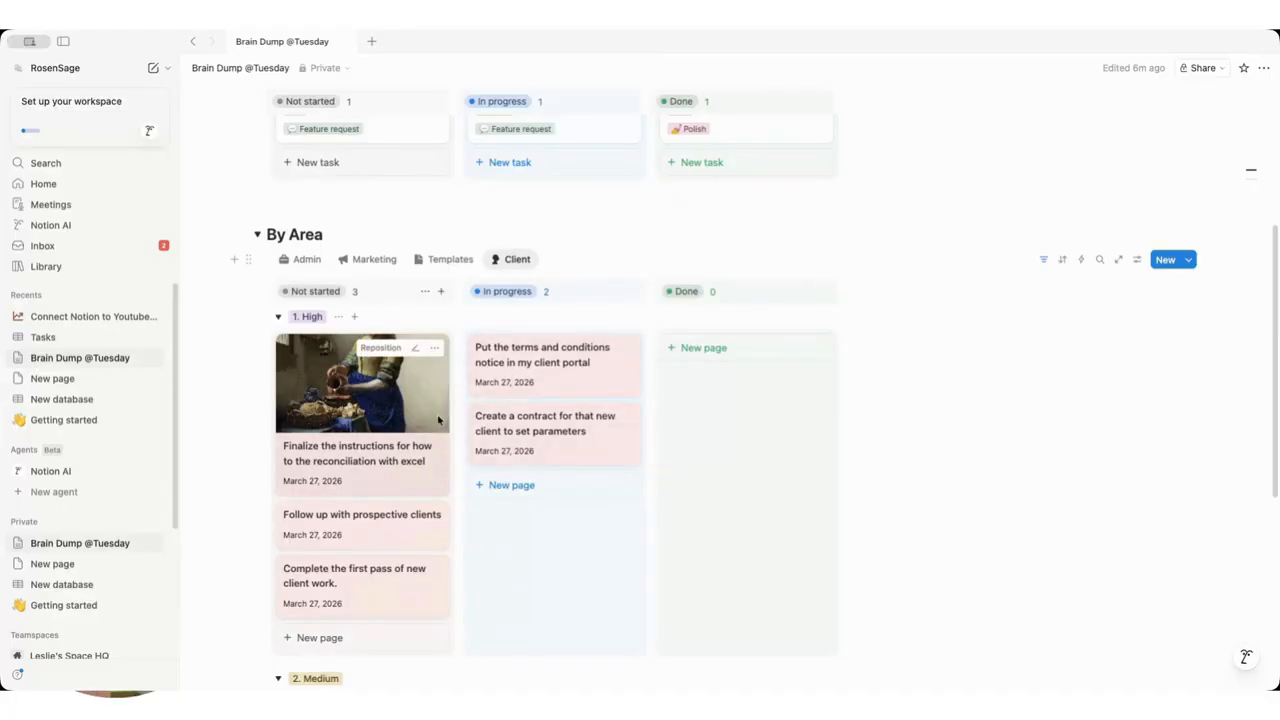
Add an Approval option to the In progress group of the Status property.
click(1136, 259)
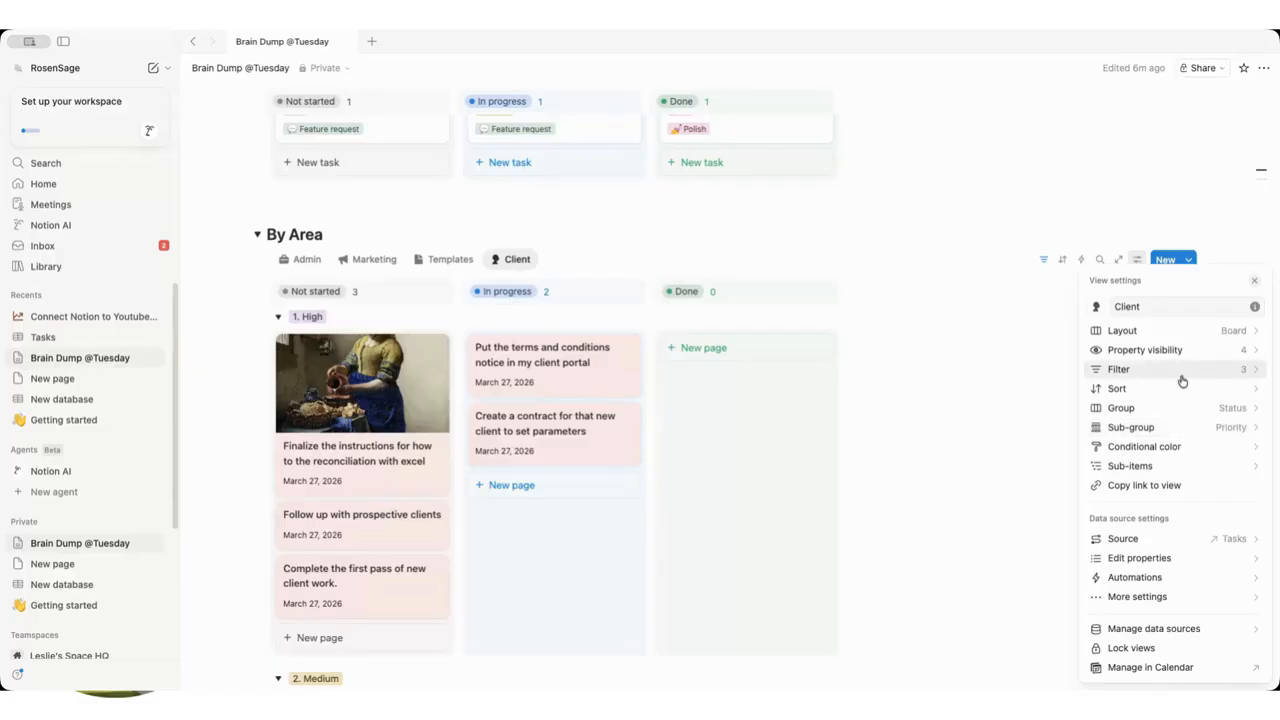
click(1183, 556)
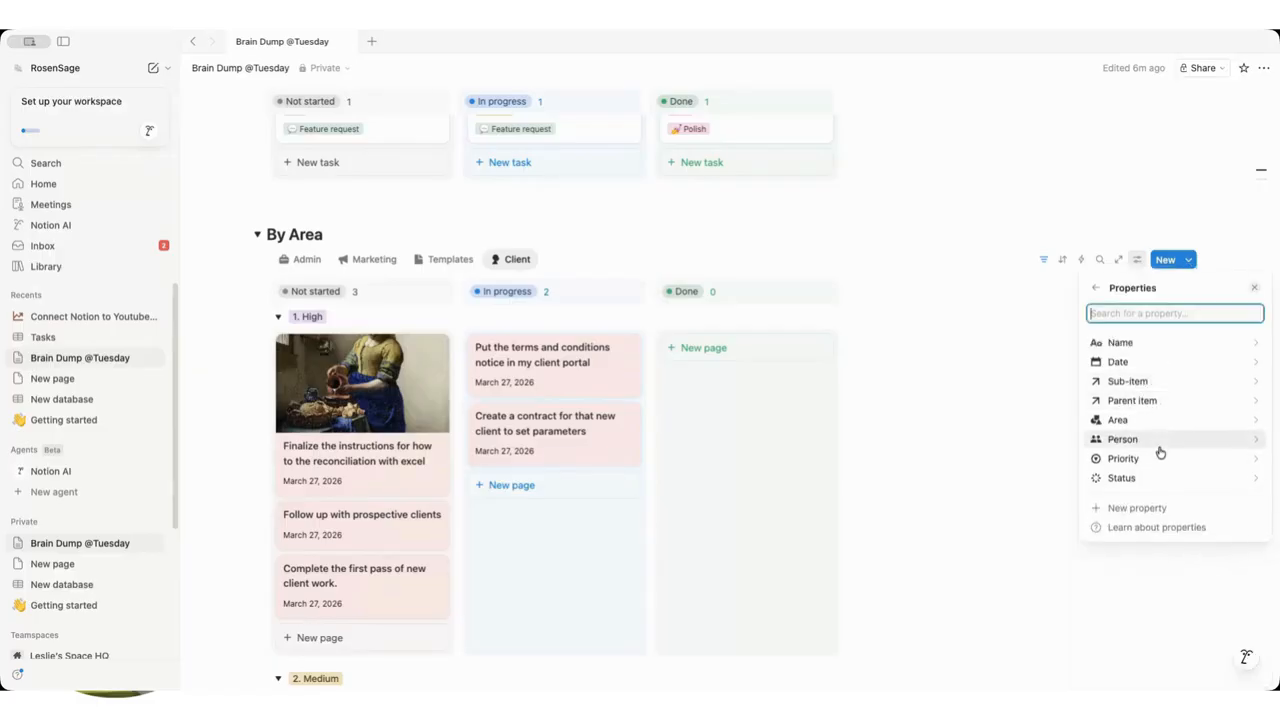
click(1151, 479)
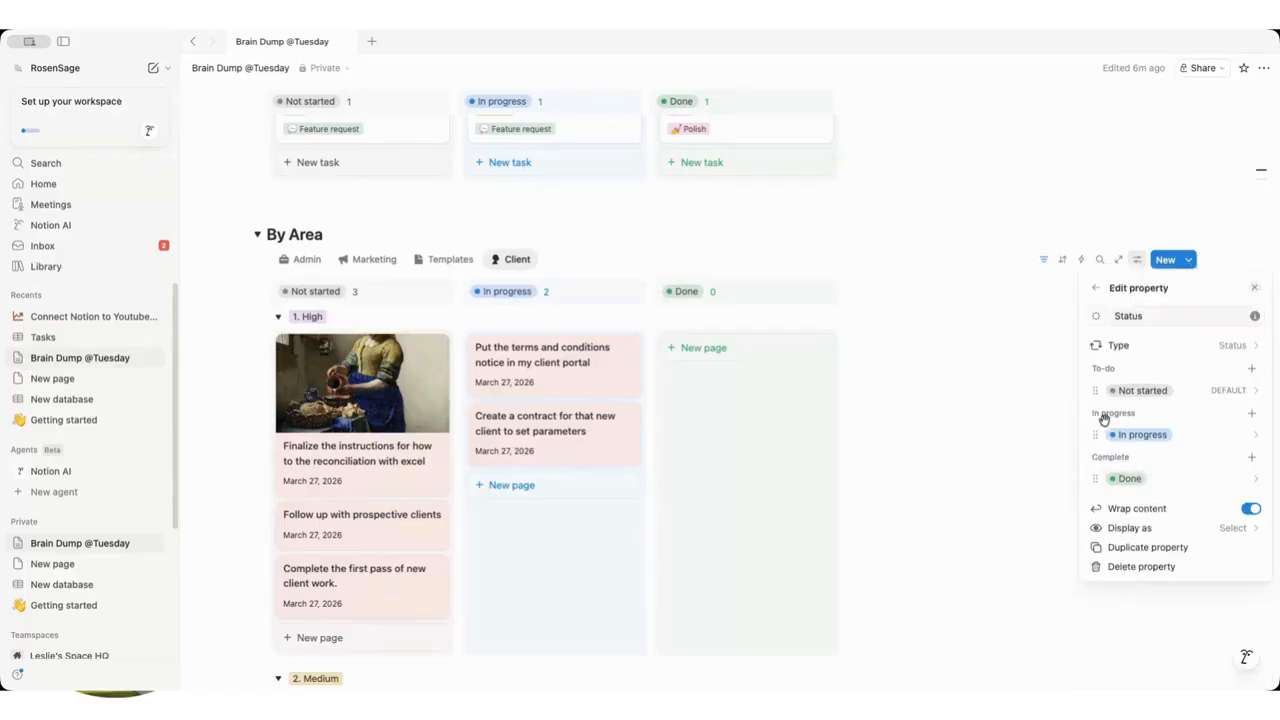
click(1253, 412)
text(Approval)
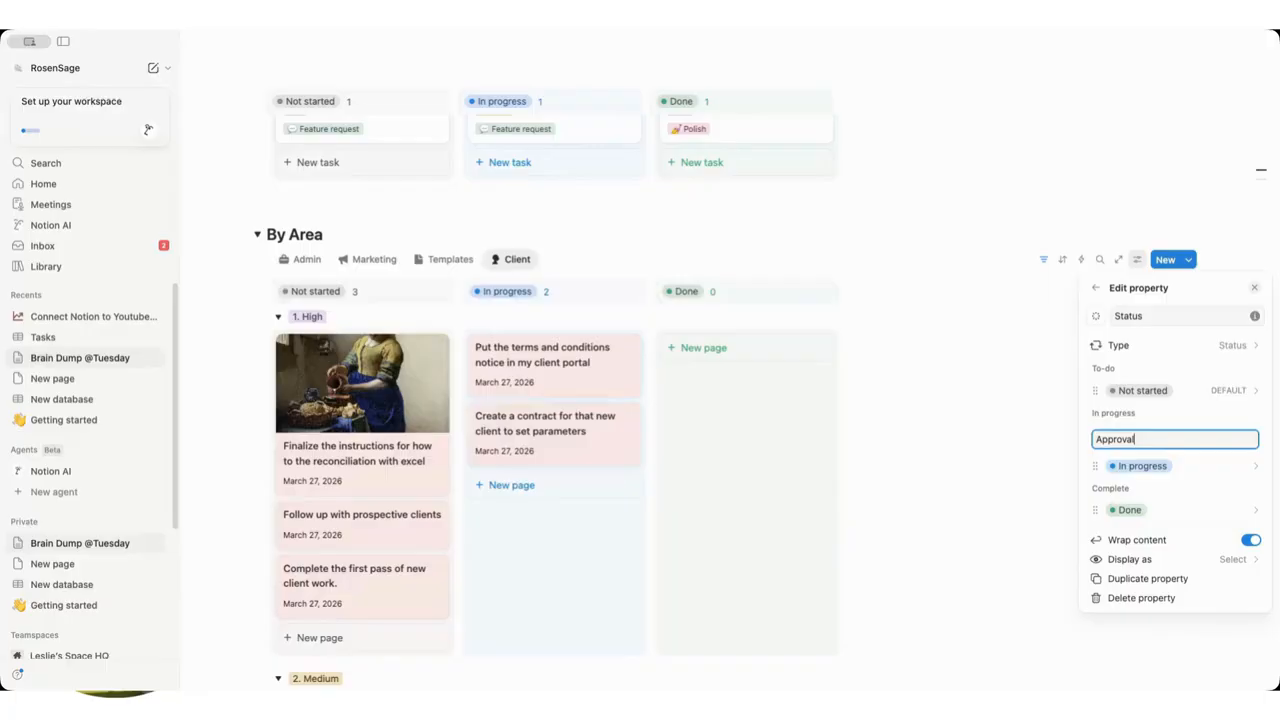
key(Return)
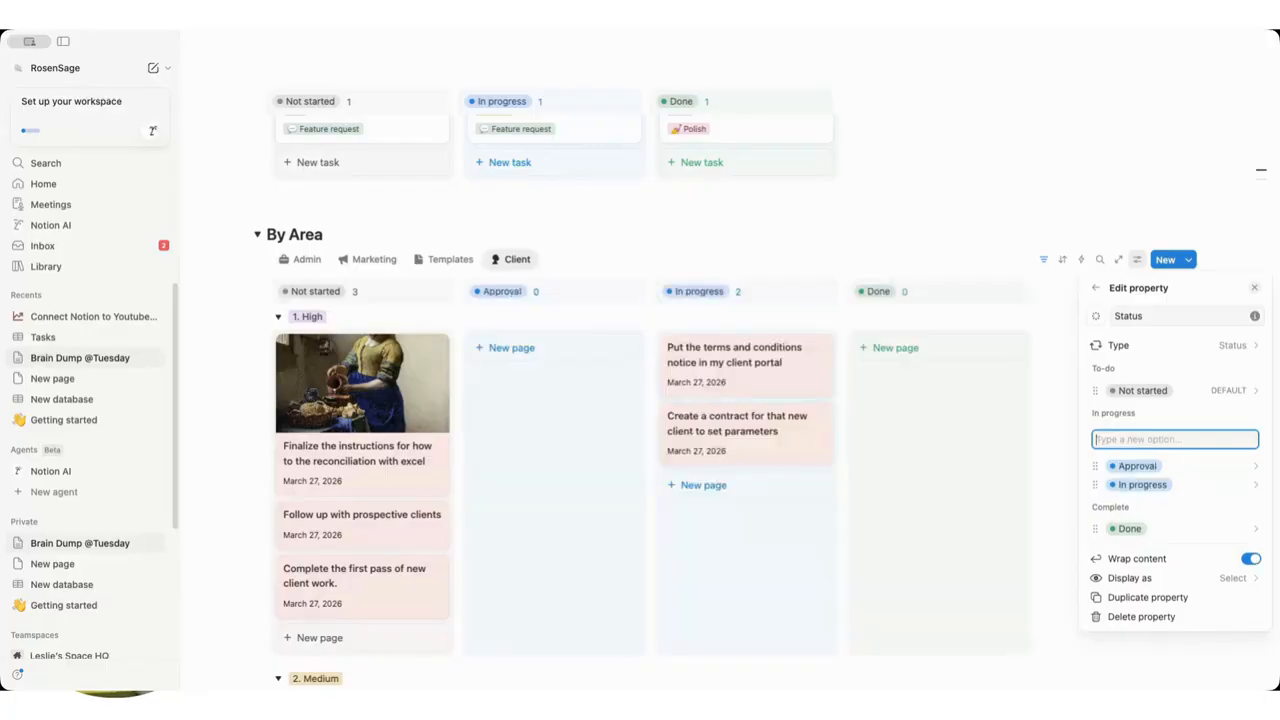
Set the Approval status option's color to purple and close the property settings.
click(1212, 465)
click(1164, 405)
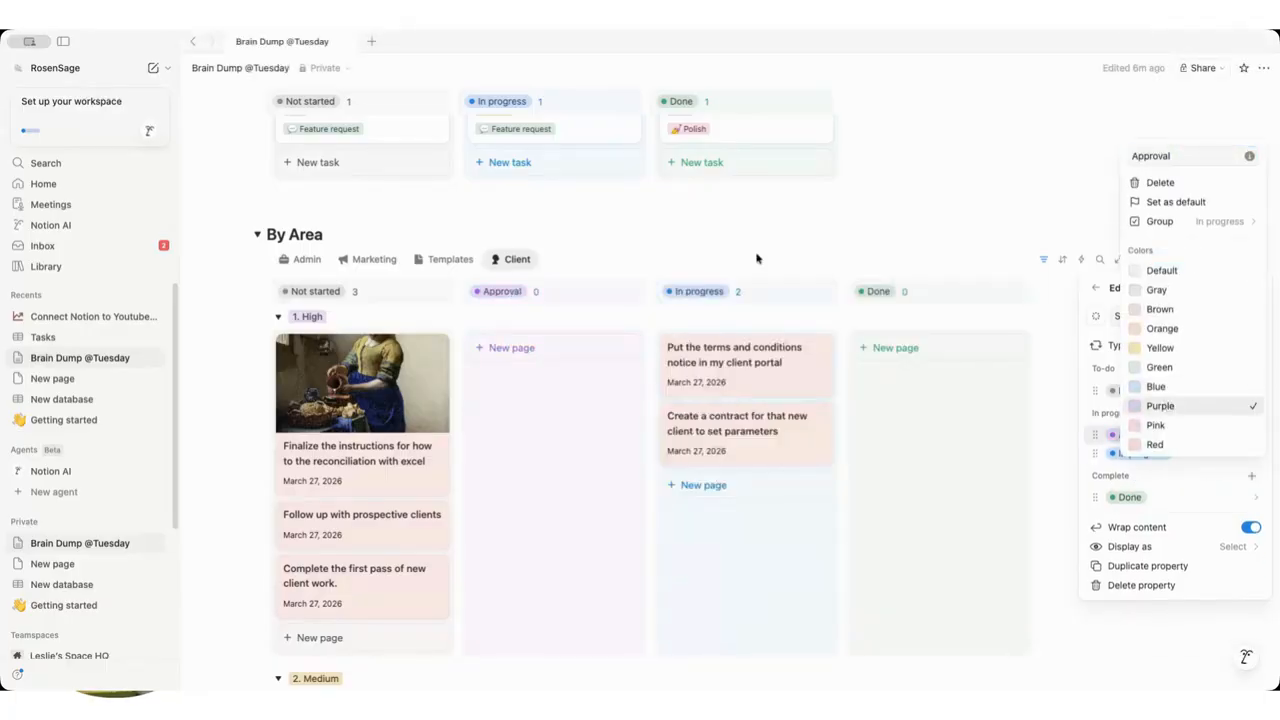
key(Escape)
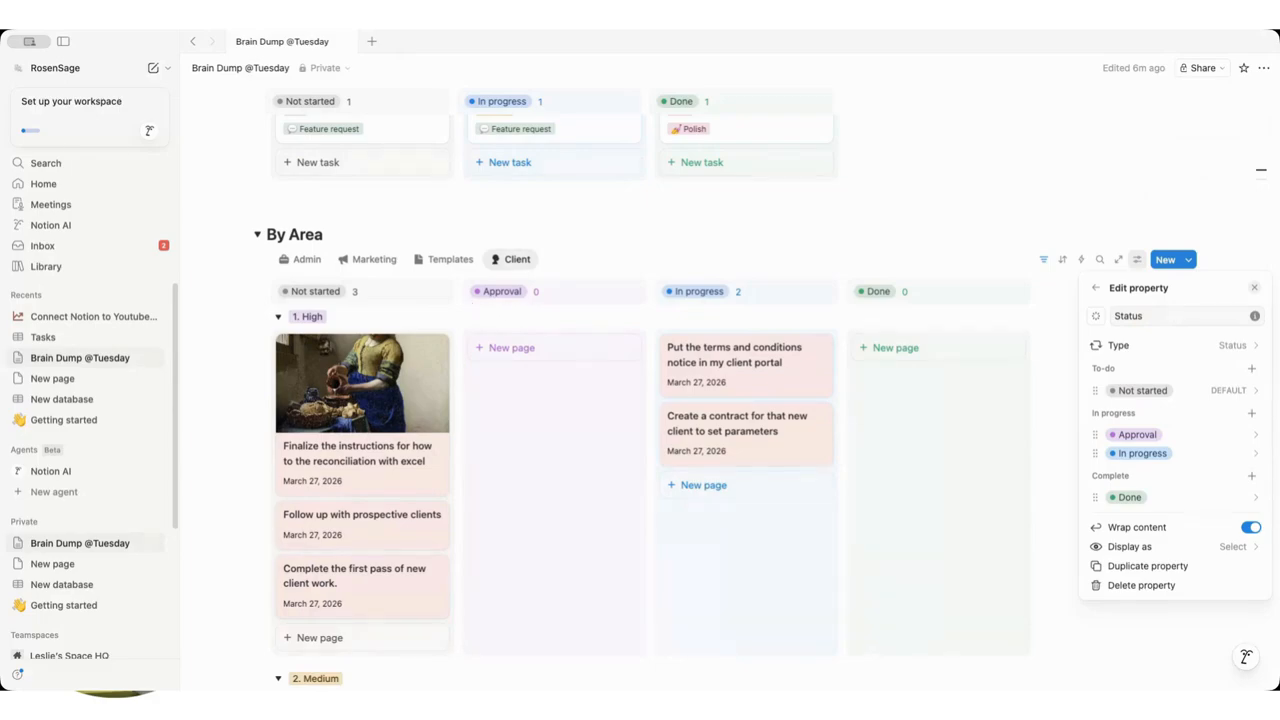
key(Escape)
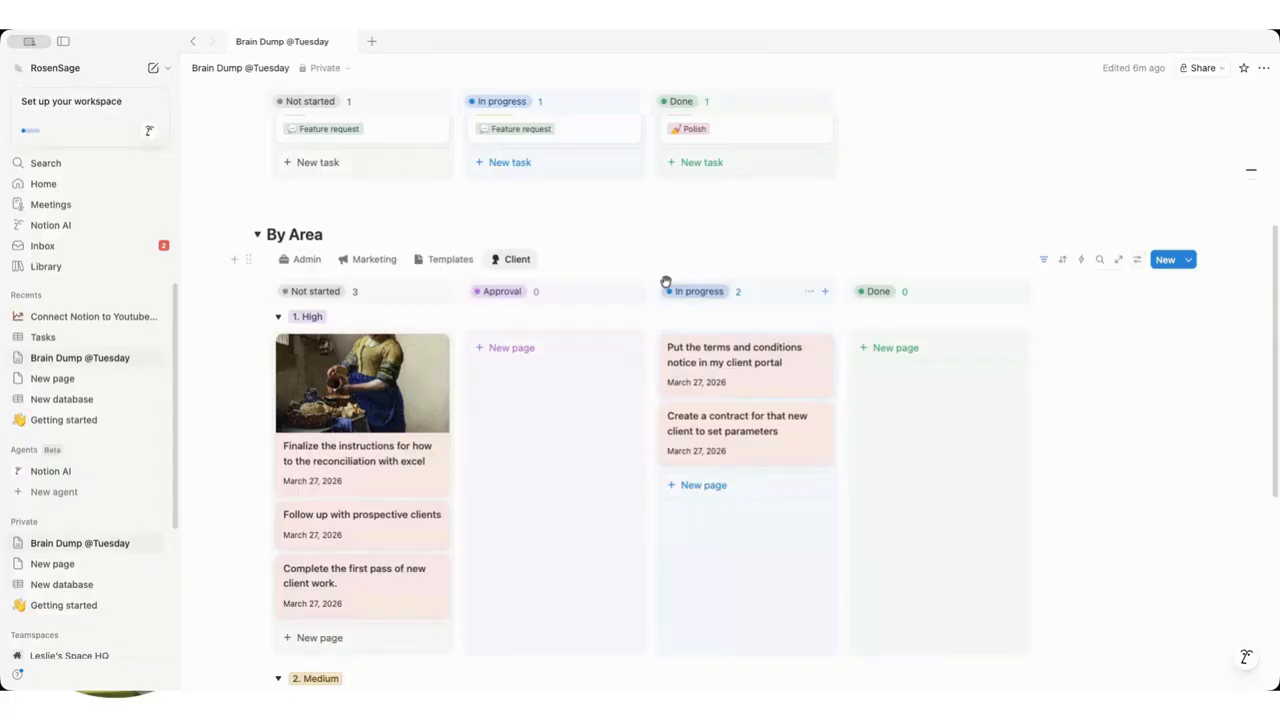
Add a List view to the By Area section with Tasks as its data source.
click(548, 259)
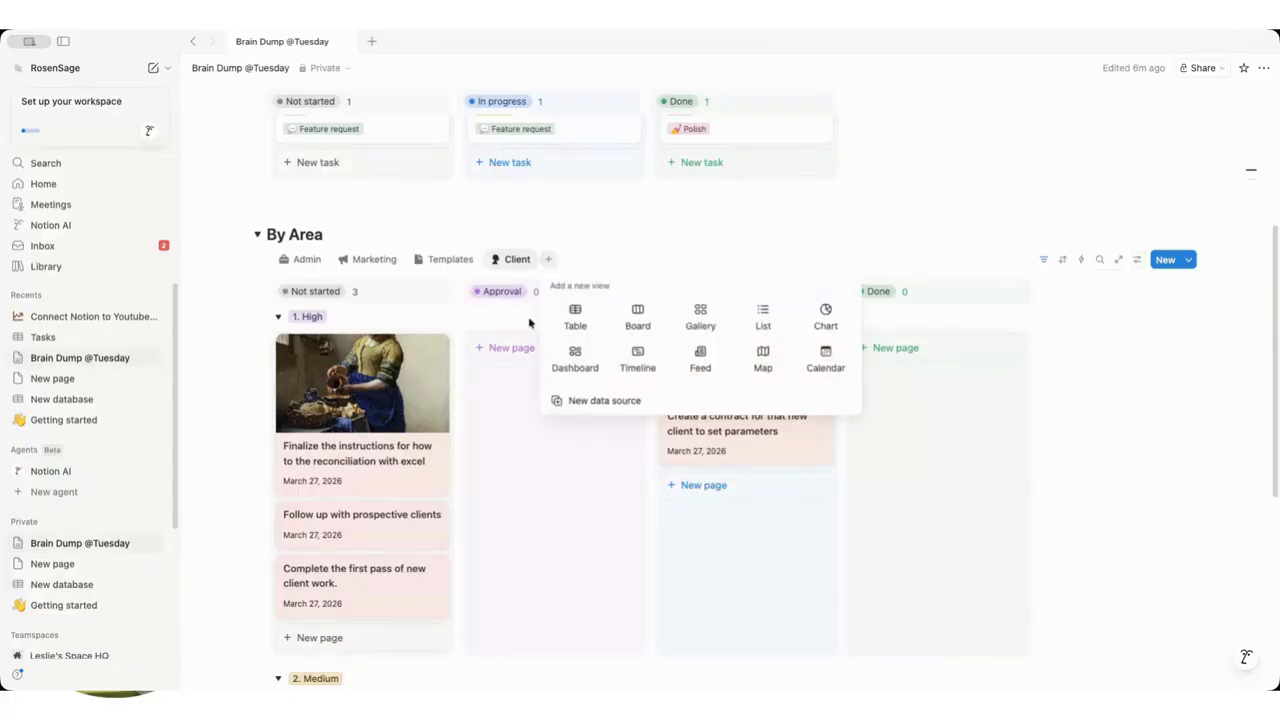
click(766, 317)
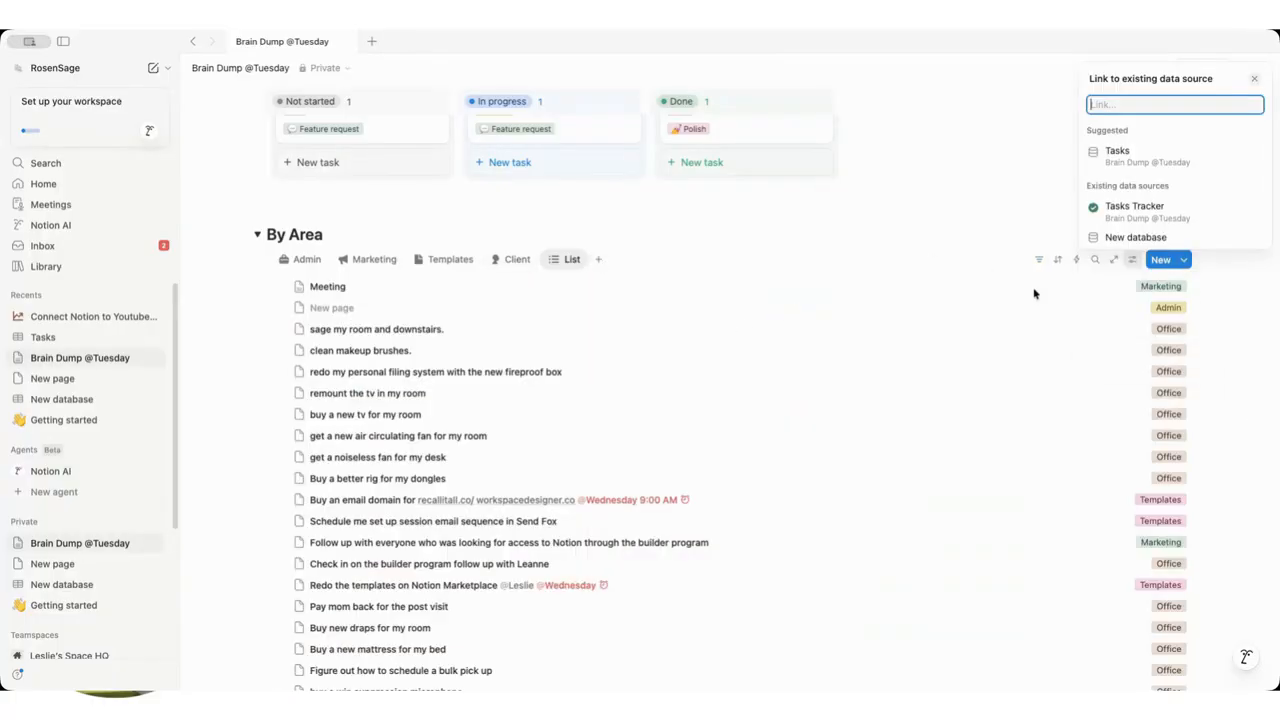
click(1186, 158)
click(1167, 131)
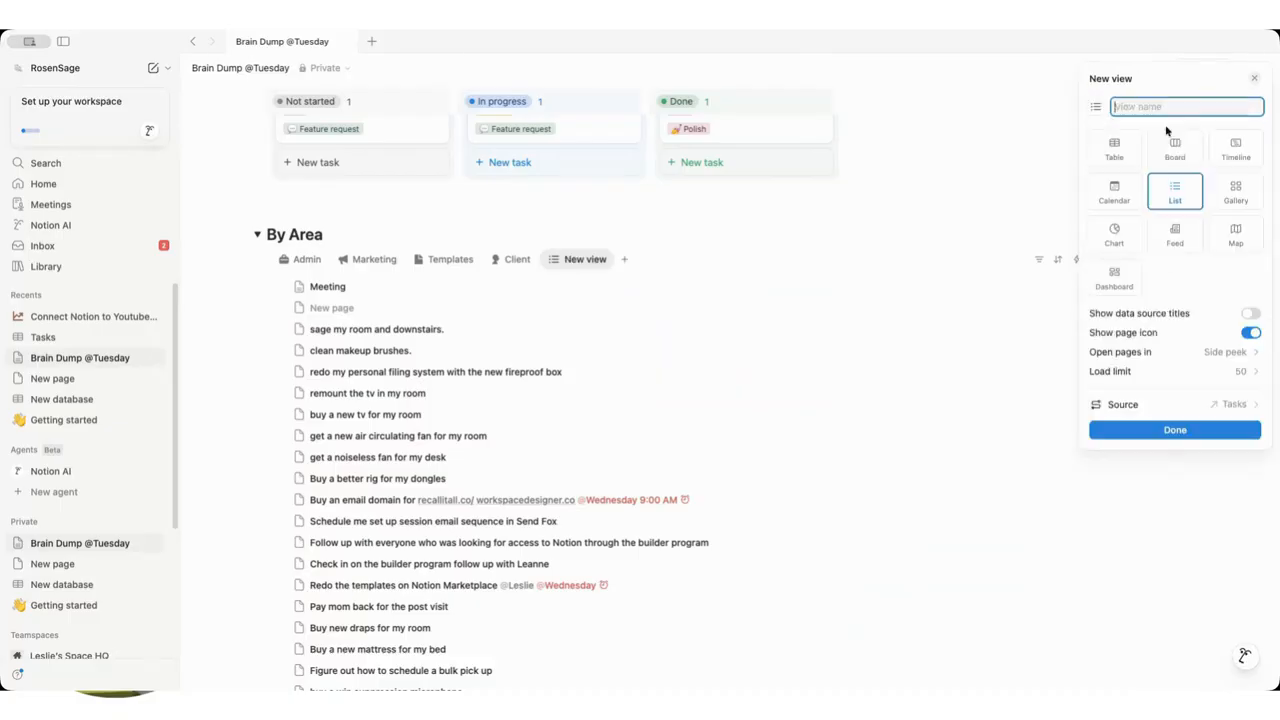
click(1220, 431)
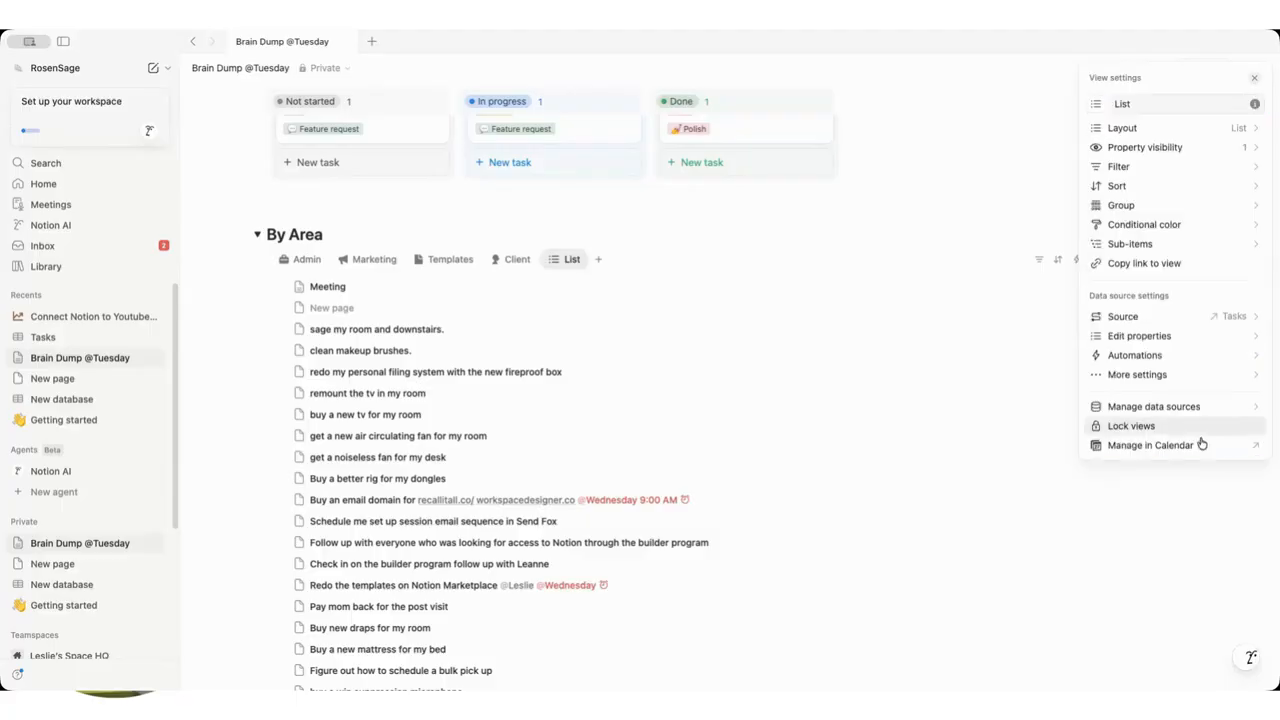
Filter the new list view to tasks whose Area contains Office.
click(1203, 167)
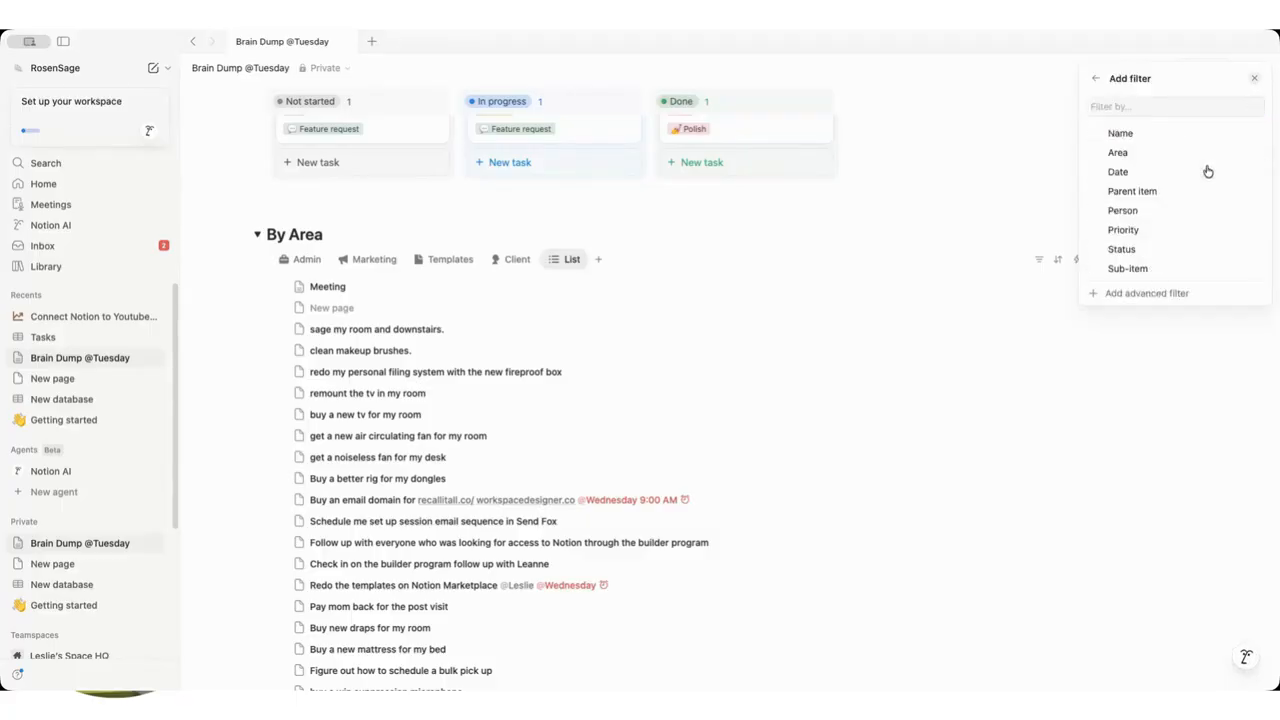
click(1163, 154)
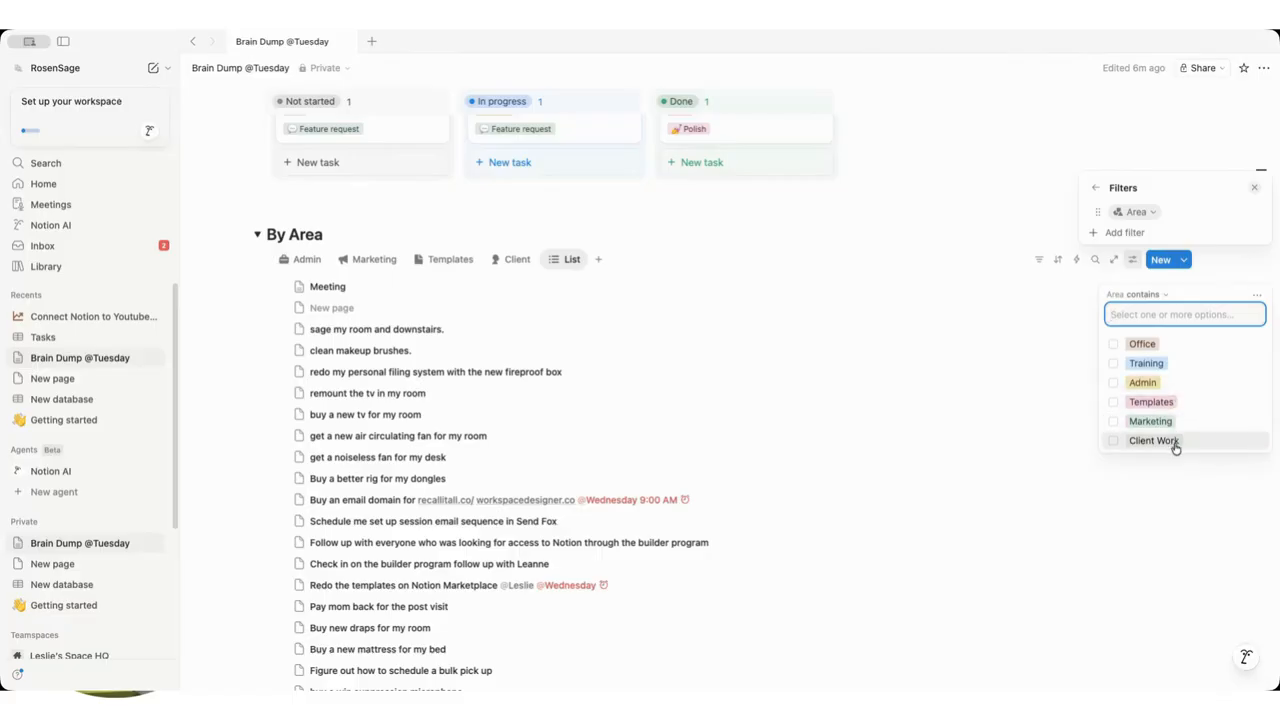
click(1187, 350)
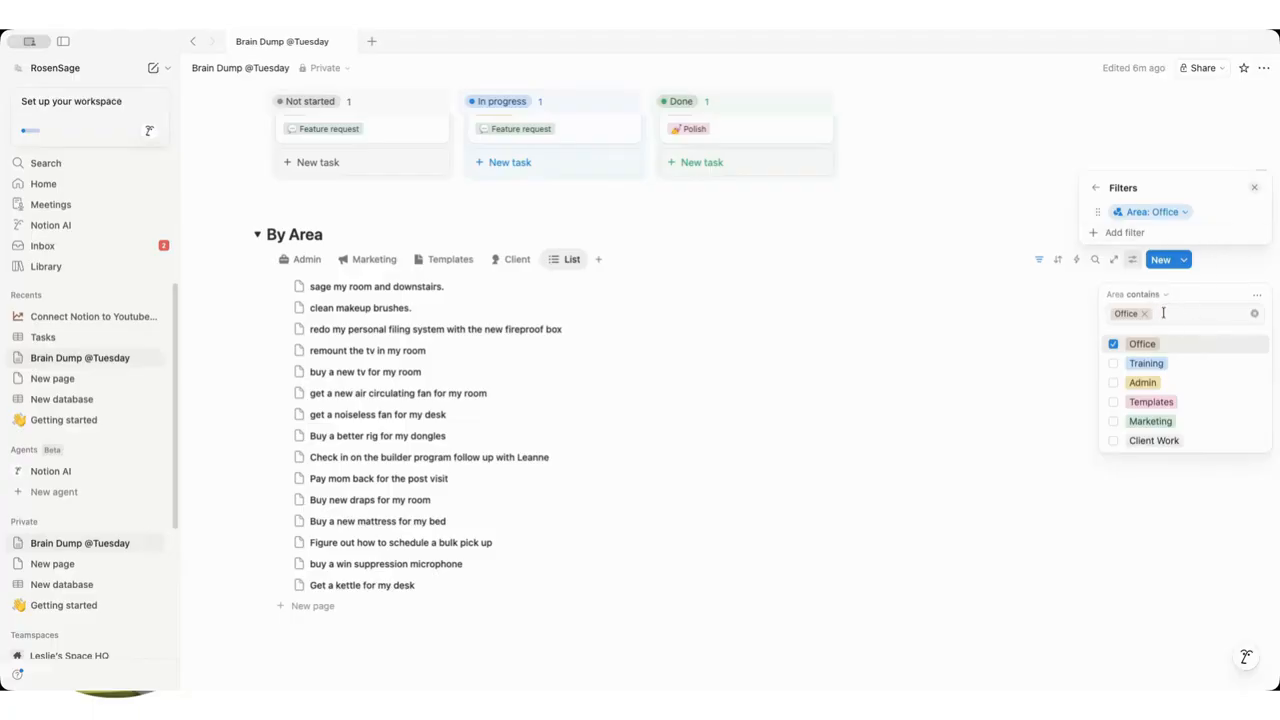
click(1096, 187)
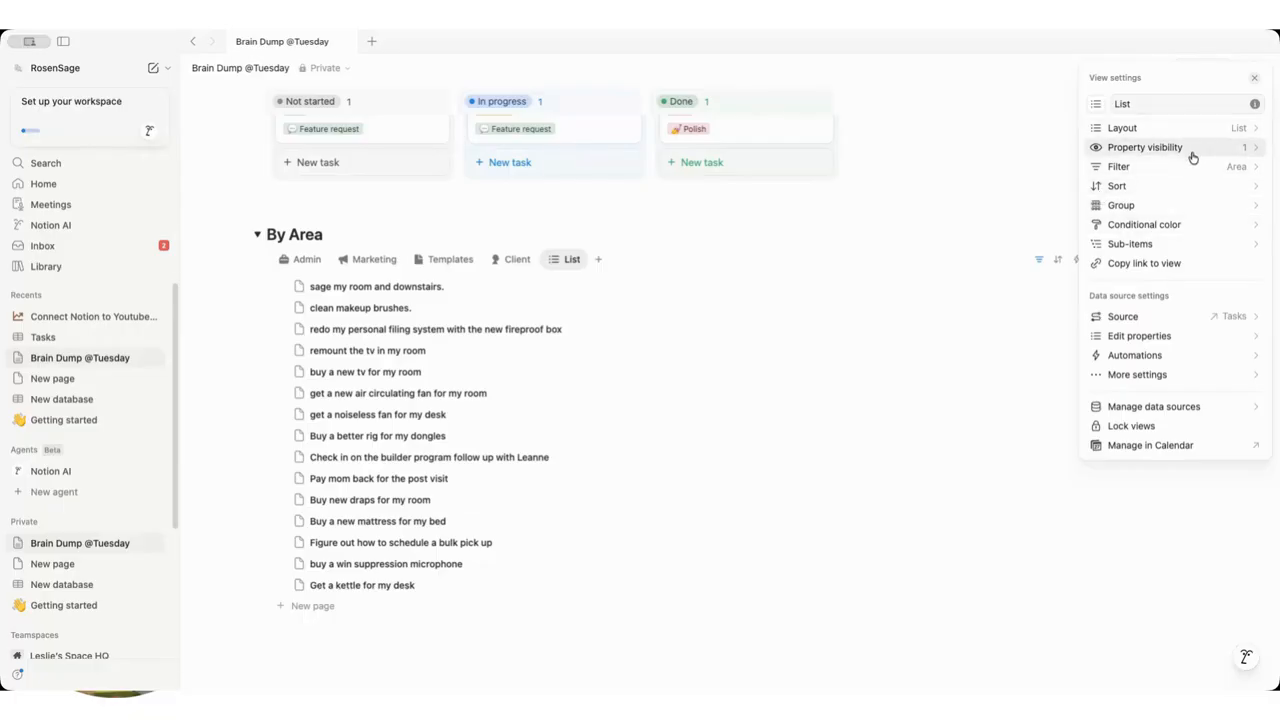
Hide the page icons in the list view's layout.
click(1234, 130)
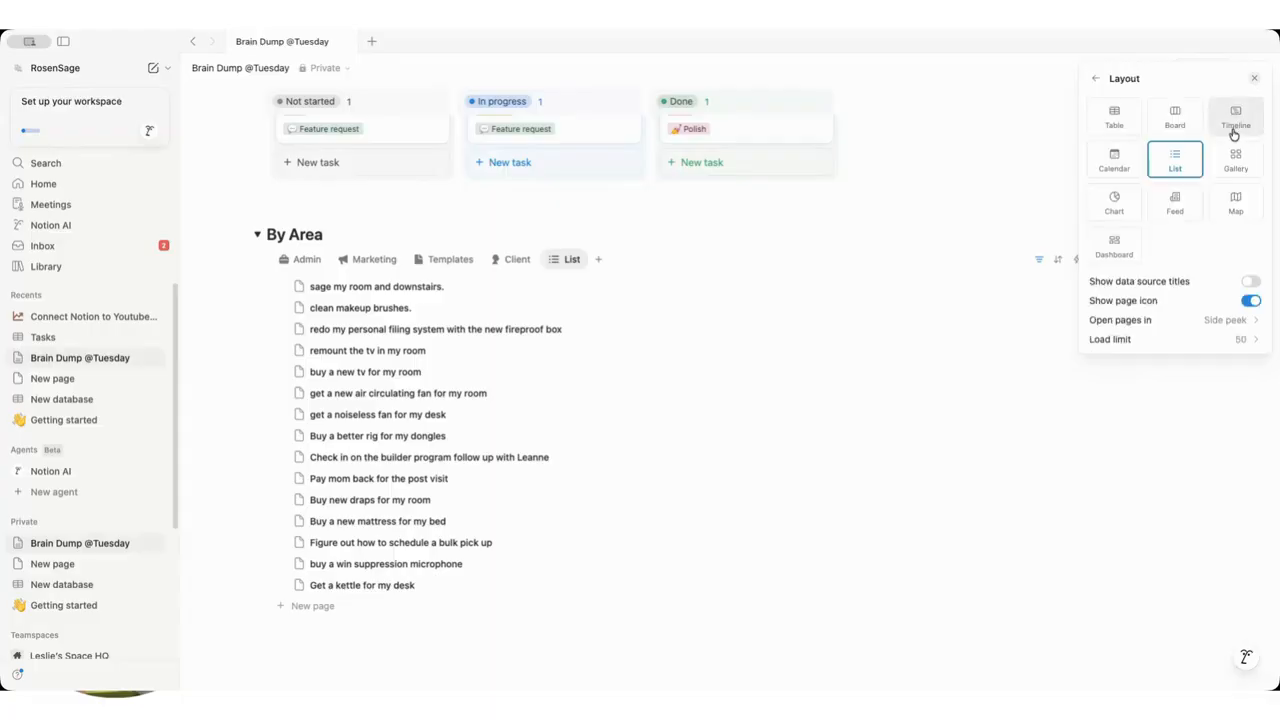
click(1249, 301)
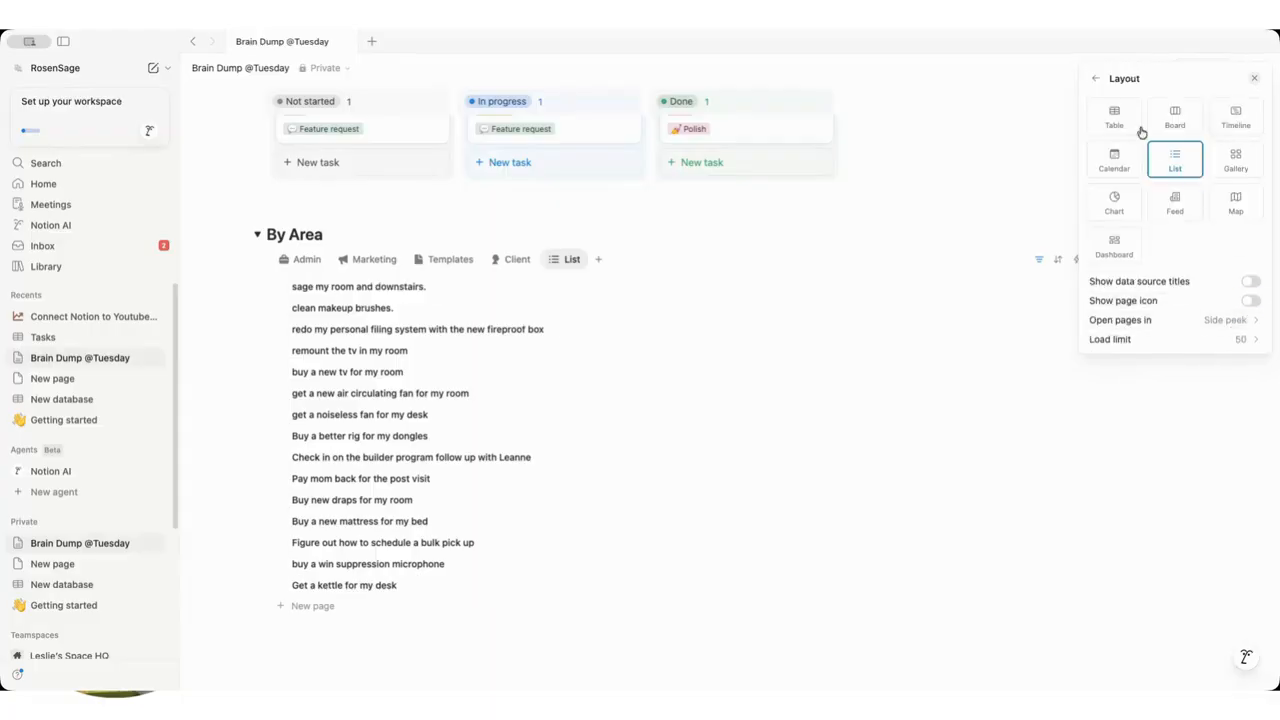
click(1099, 78)
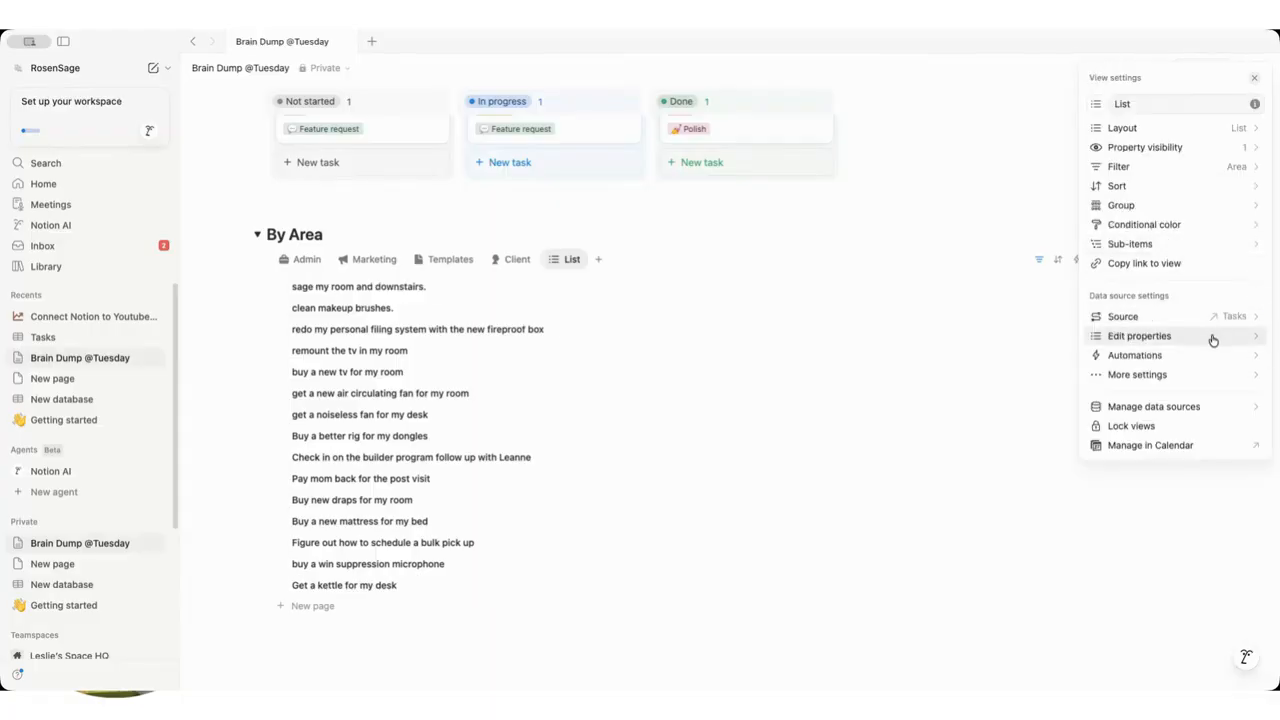
Show the Date and Status properties in the list view, with Area hidden.
click(1193, 149)
click(1251, 213)
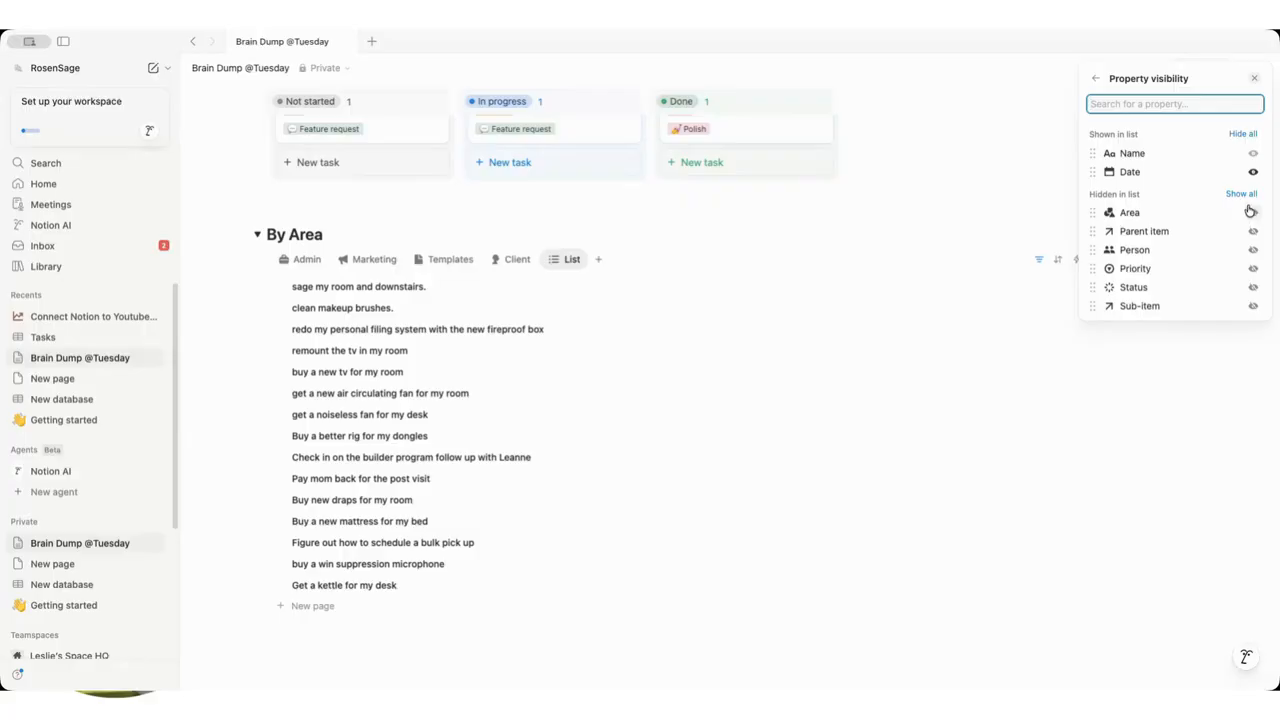
click(1251, 288)
click(1098, 80)
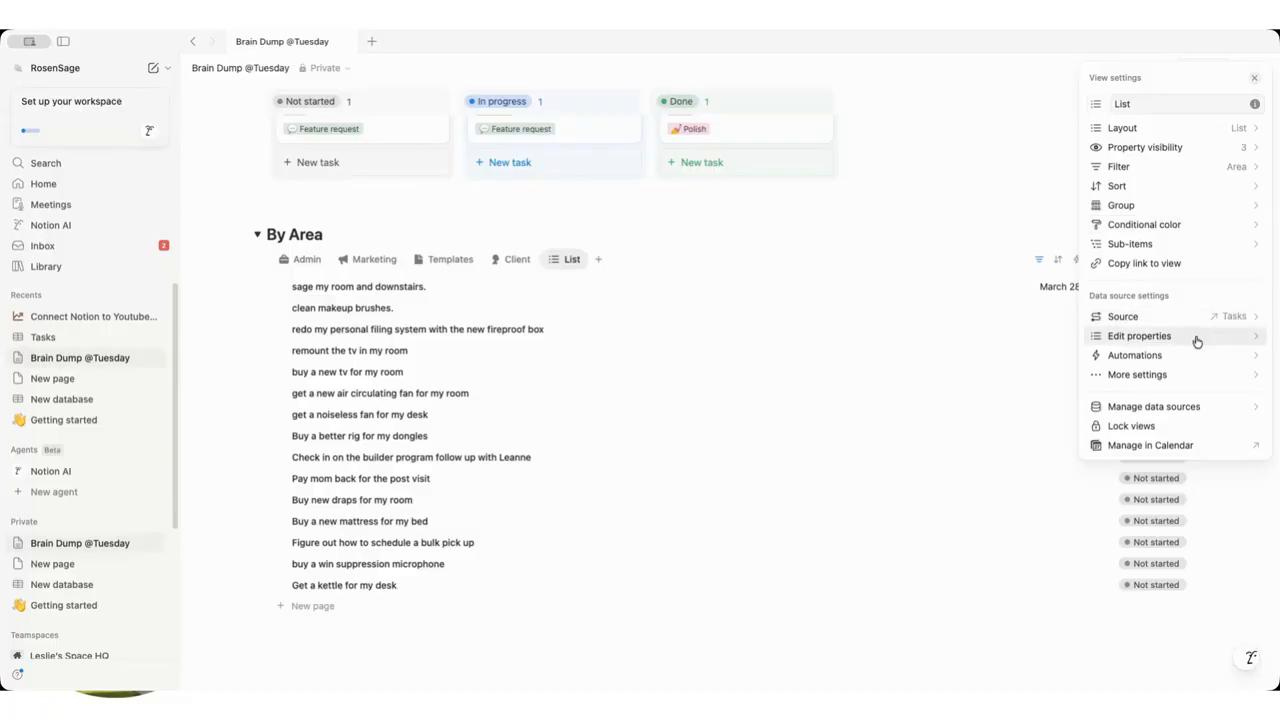
Set the date of the "clean makeup brushes." task to March 26, 2026.
click(396, 307)
click(398, 307)
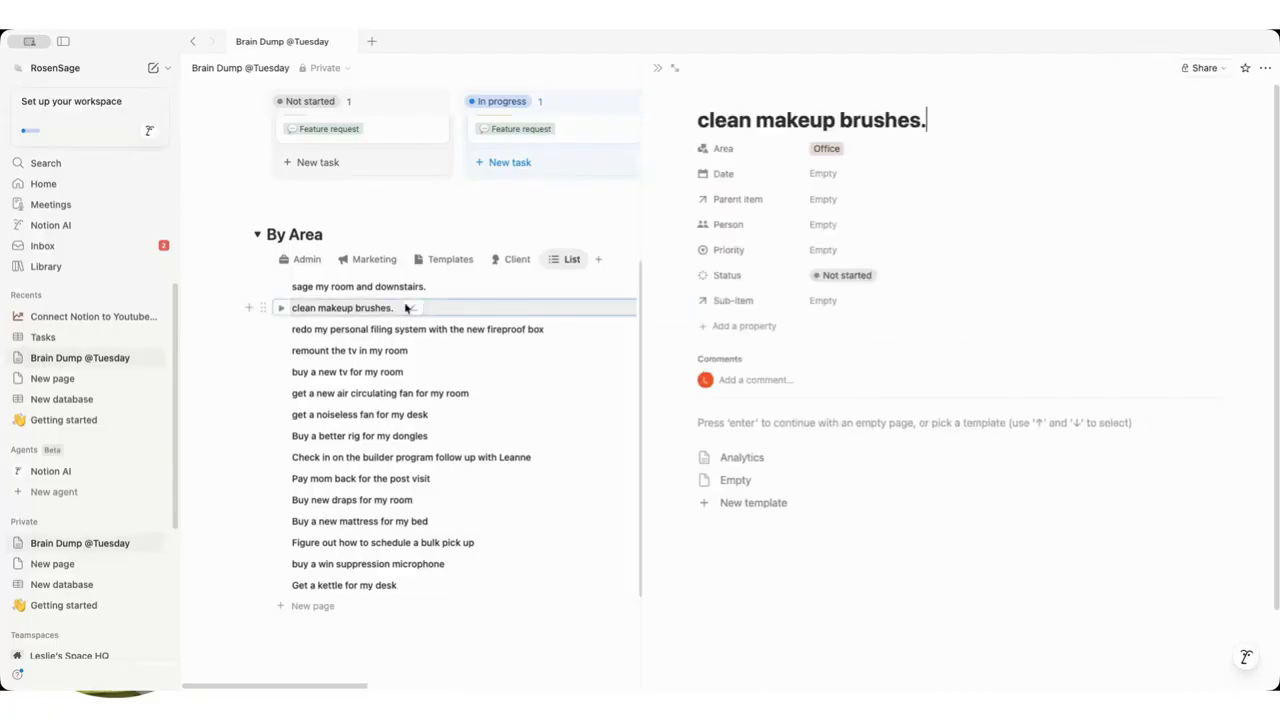
click(820, 173)
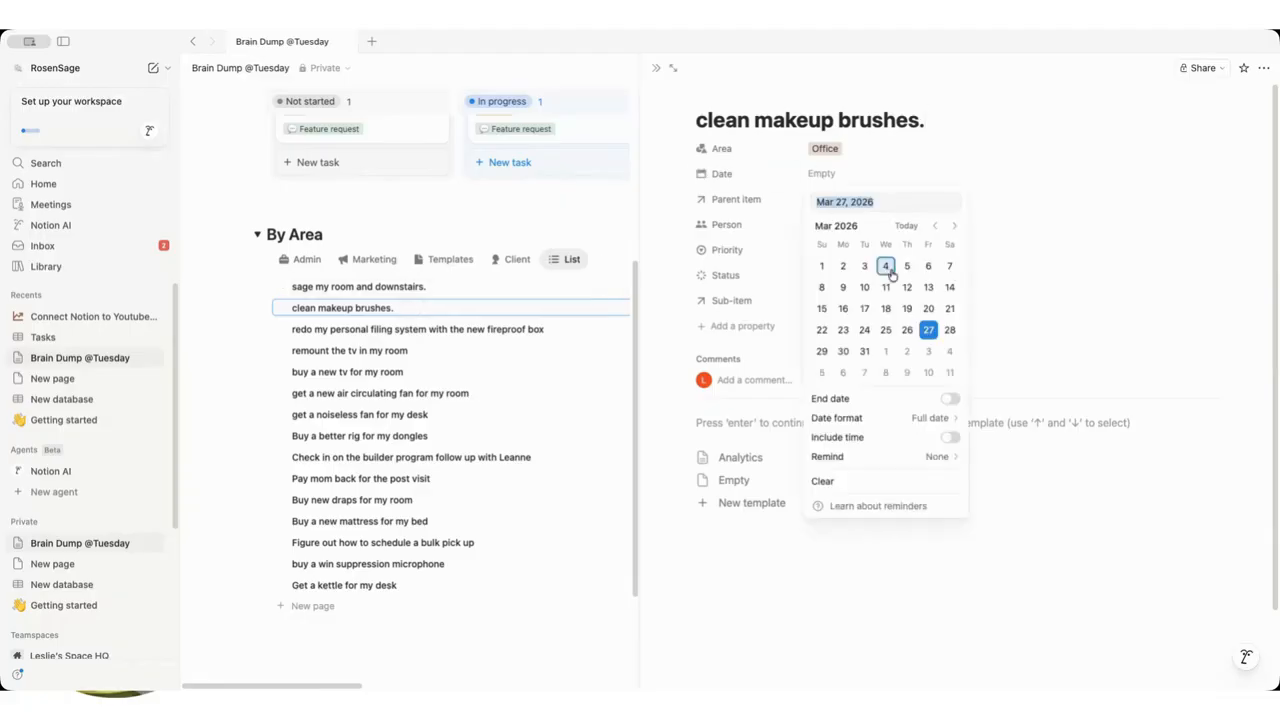
click(907, 330)
click(662, 72)
click(658, 69)
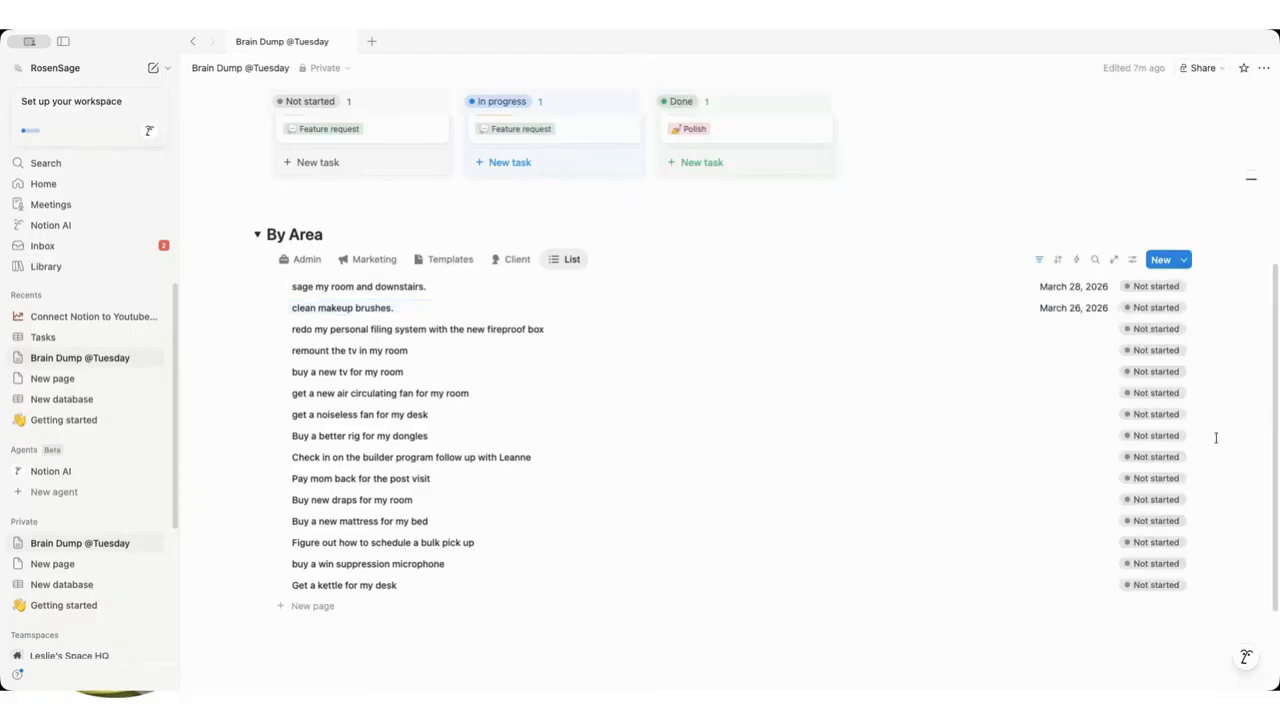
Display the Status property as a checkbox and check off the "clean makeup brushes." task.
click(1132, 259)
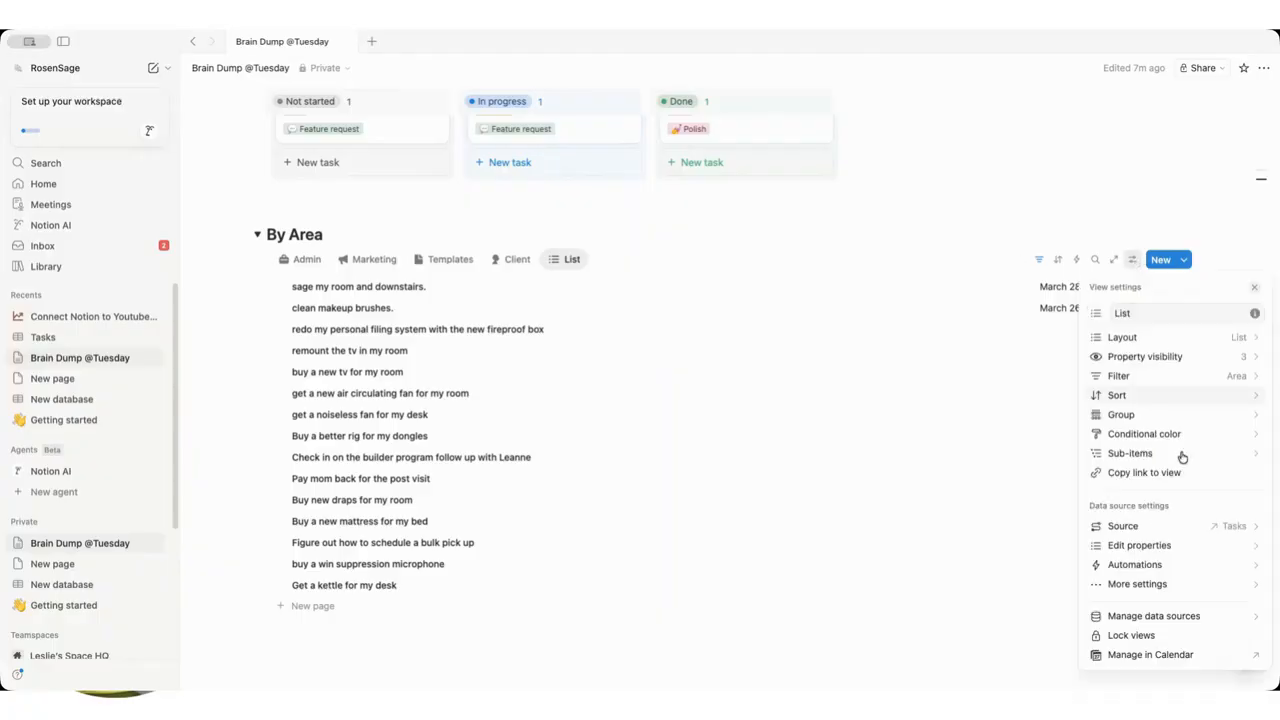
click(1189, 543)
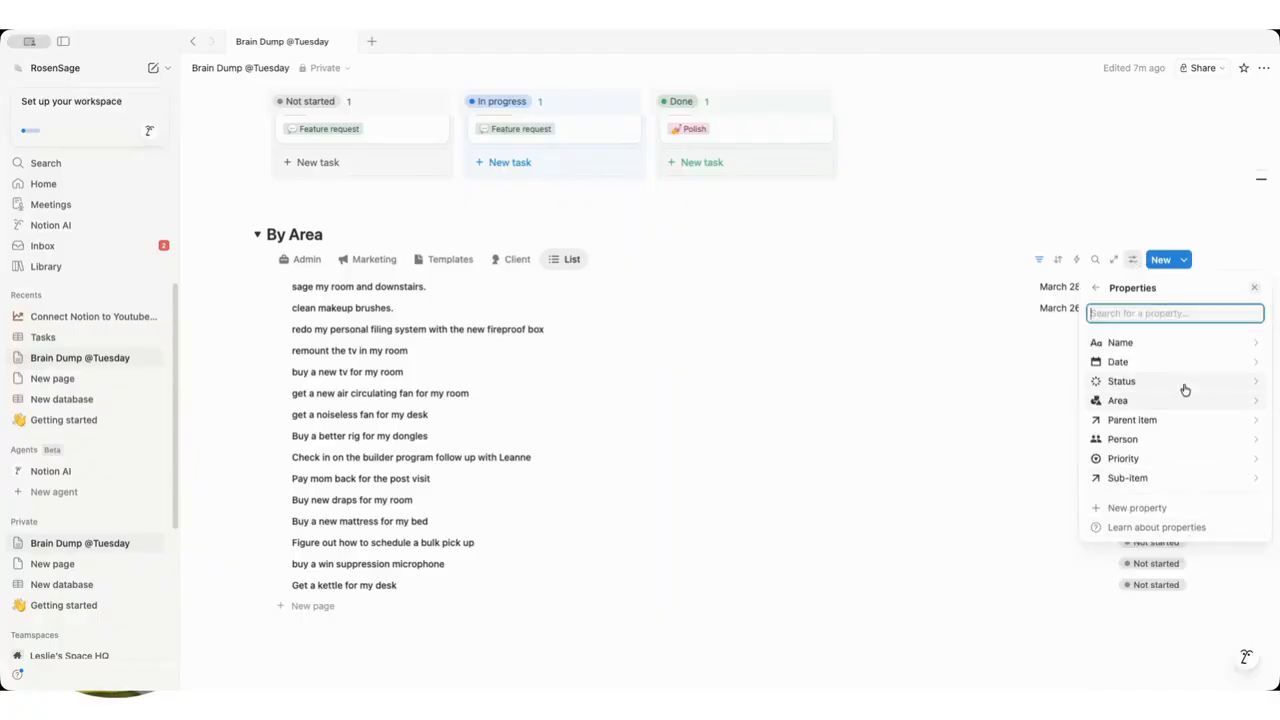
click(1184, 388)
click(1185, 528)
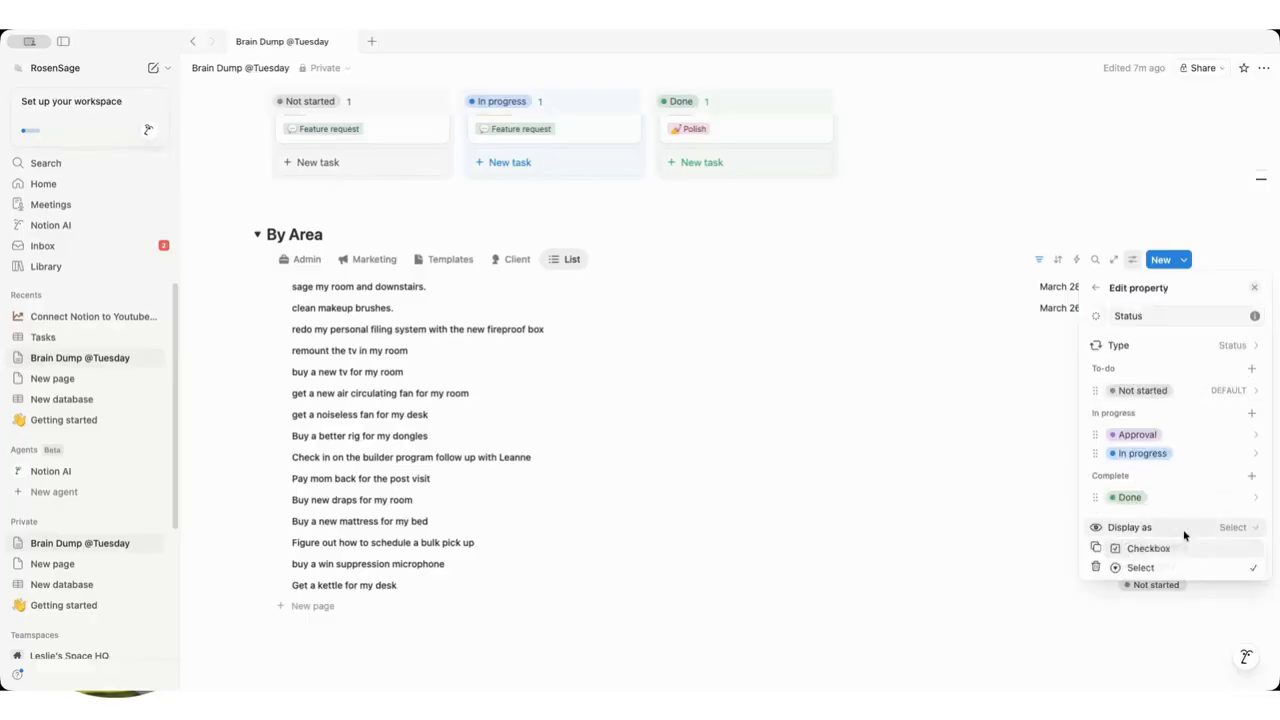
click(1169, 553)
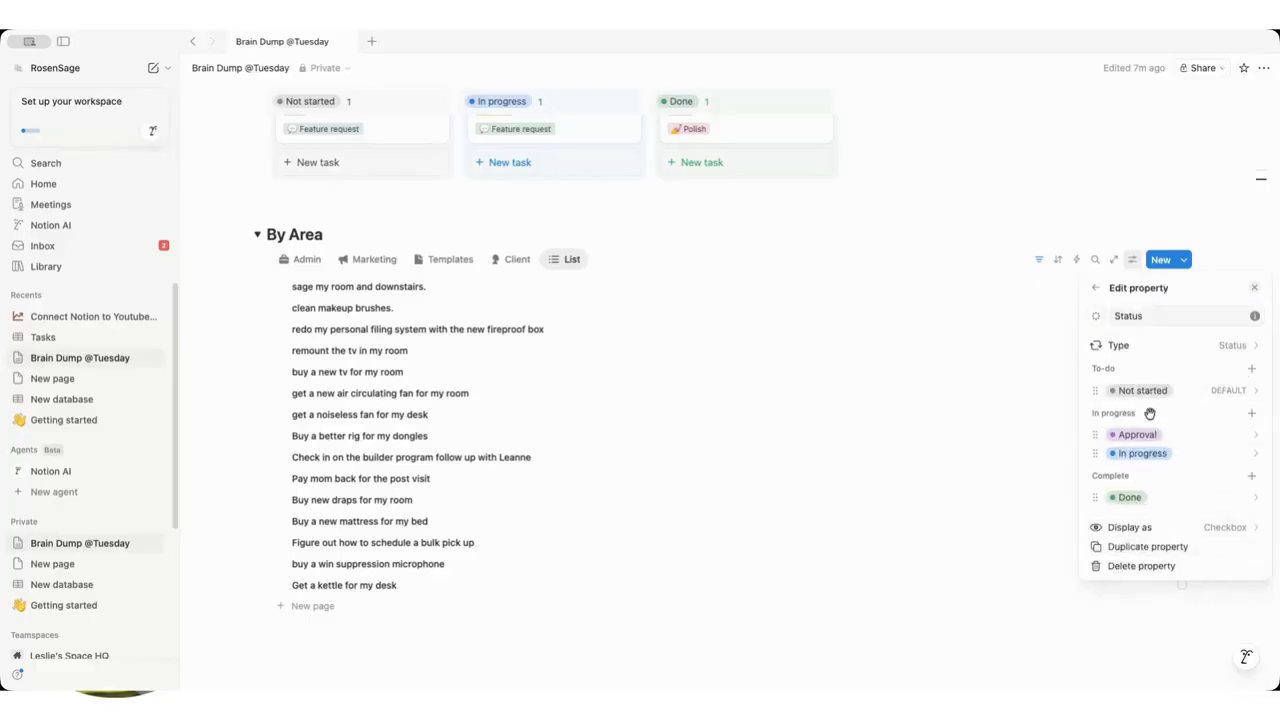
click(1064, 197)
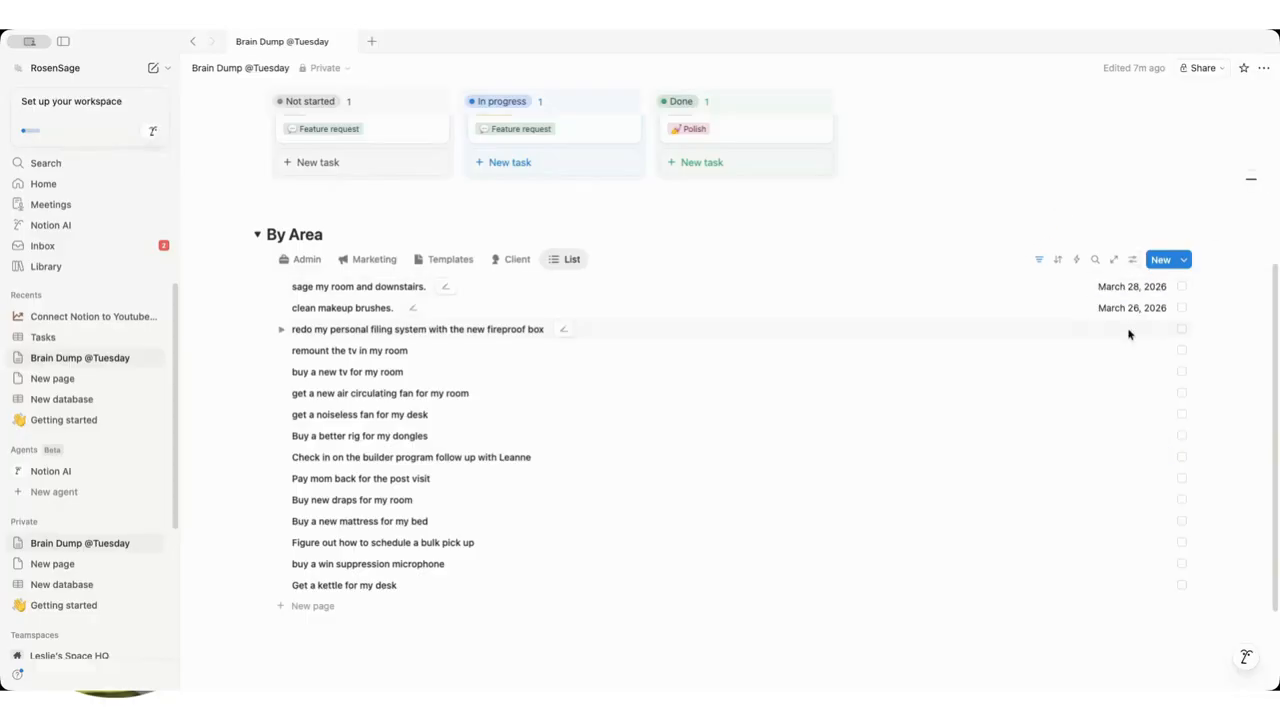
click(1182, 308)
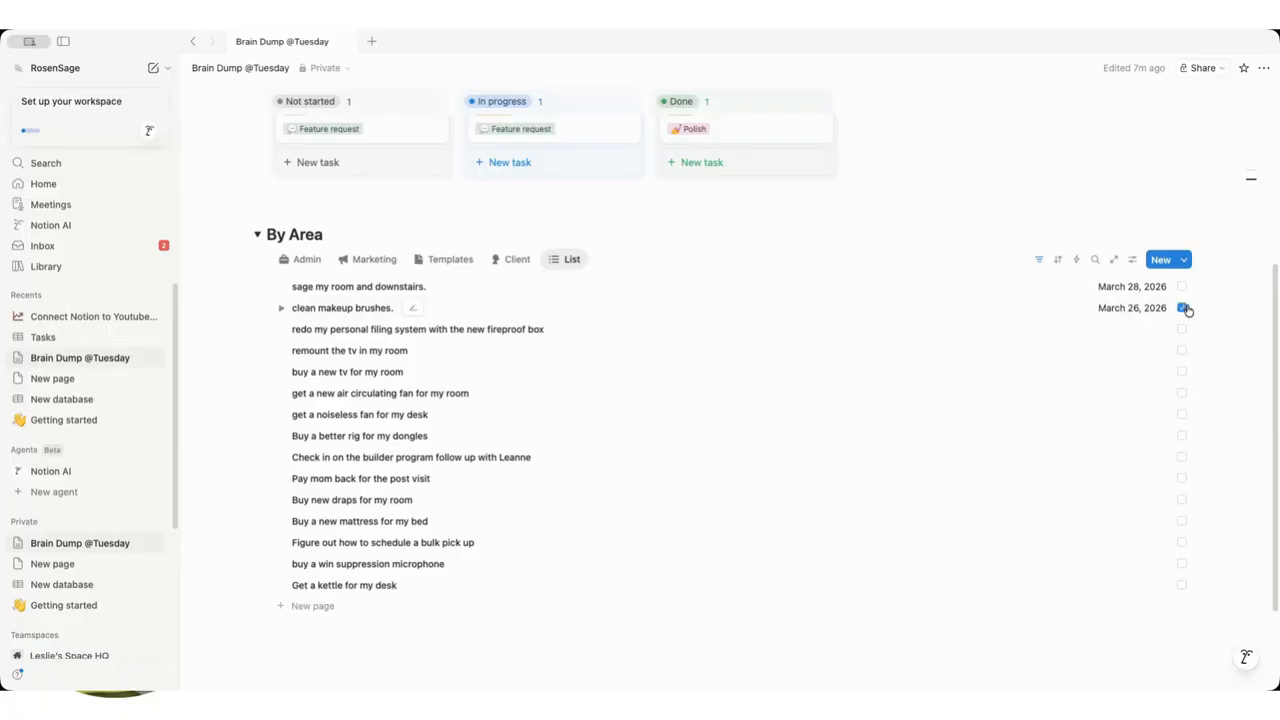
Add a second filter to the list view so that Status is not Complete.
click(1038, 259)
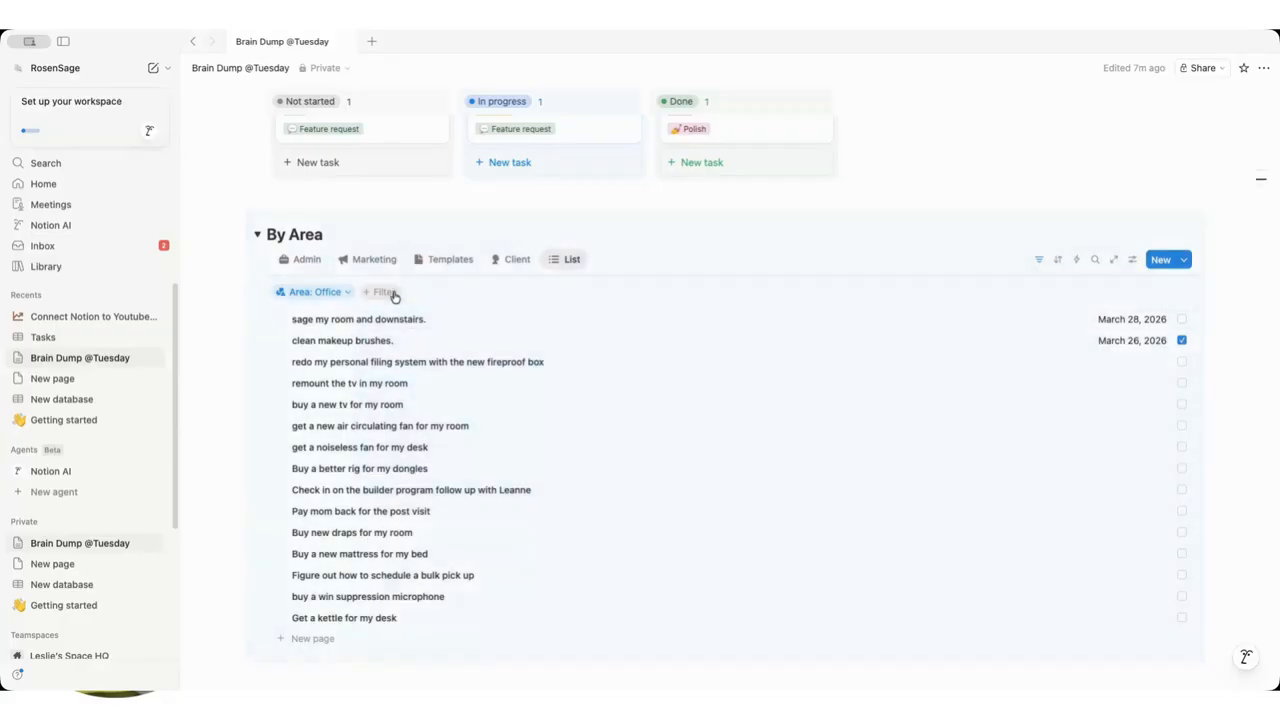
click(394, 295)
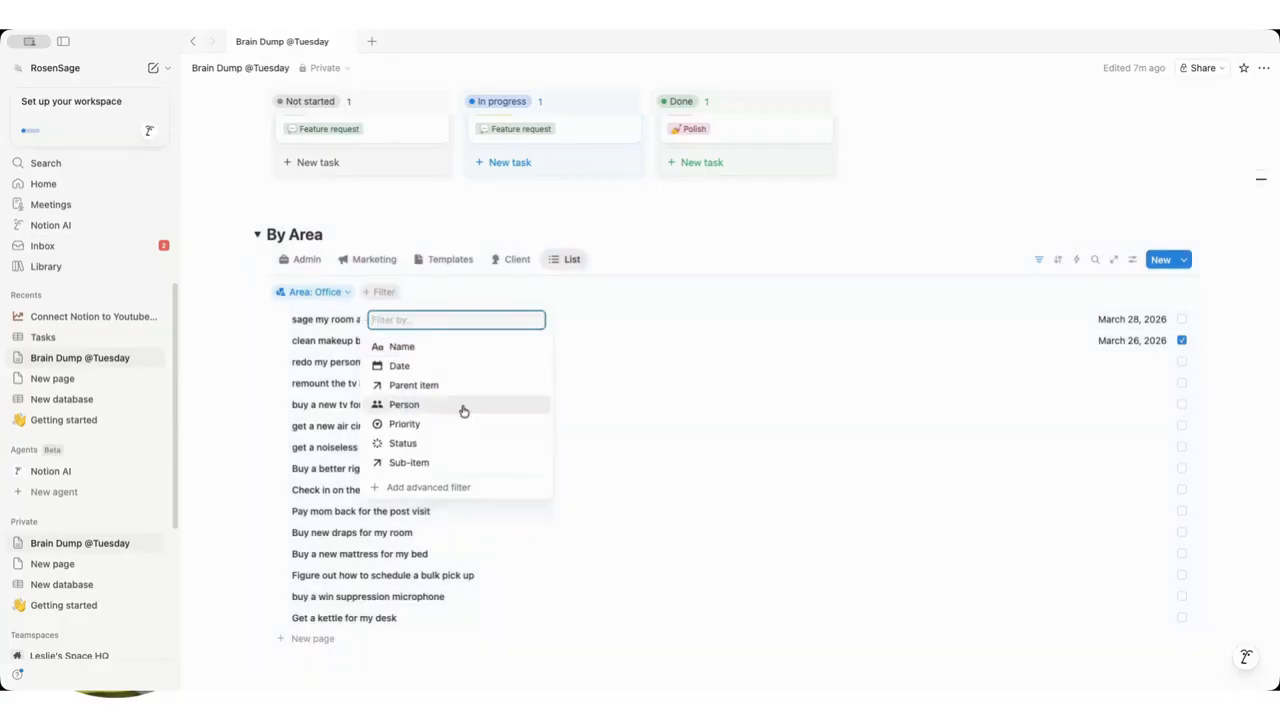
click(452, 444)
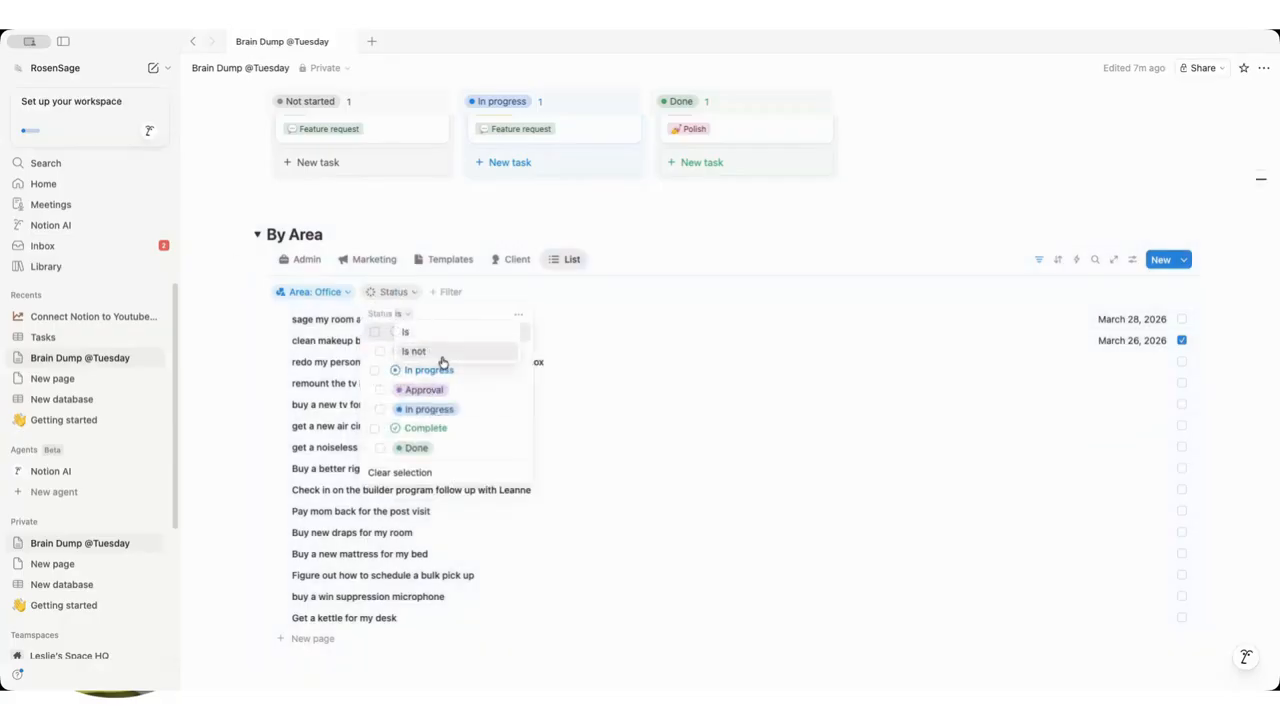
click(418, 351)
click(425, 427)
click(812, 245)
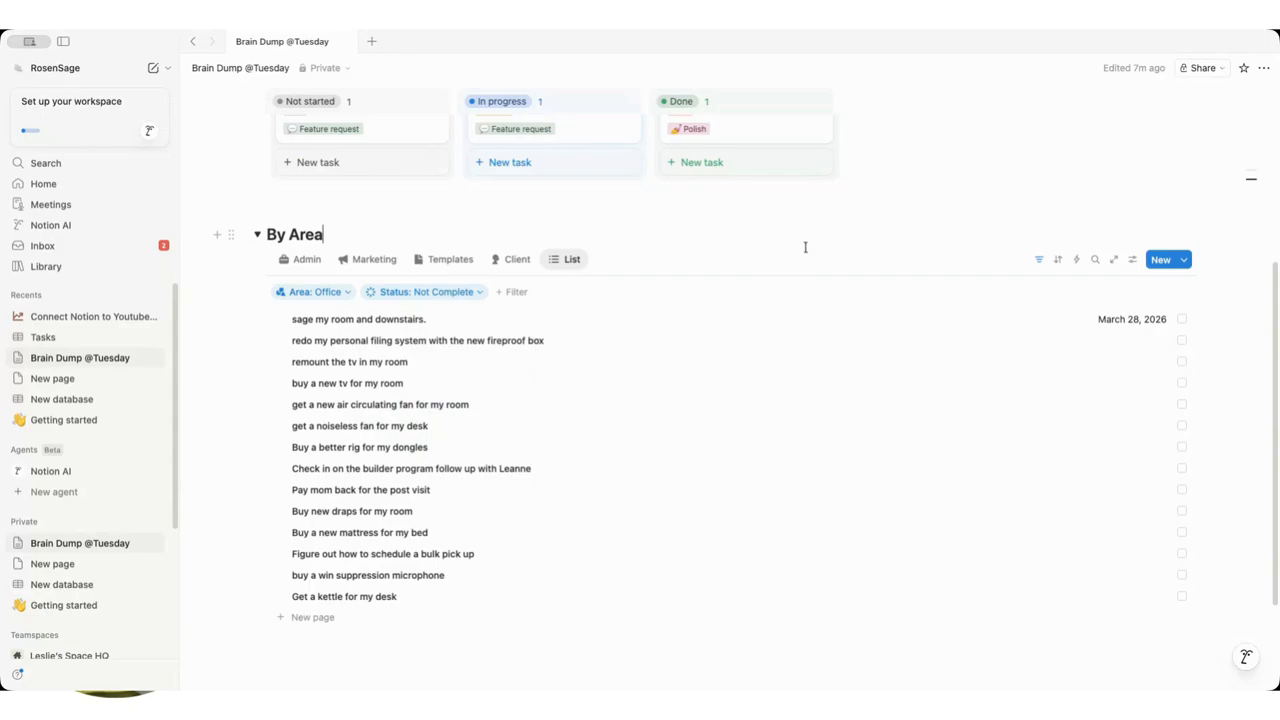
Change the status of the "sage my room and downstairs." task to In progress.
click(391, 318)
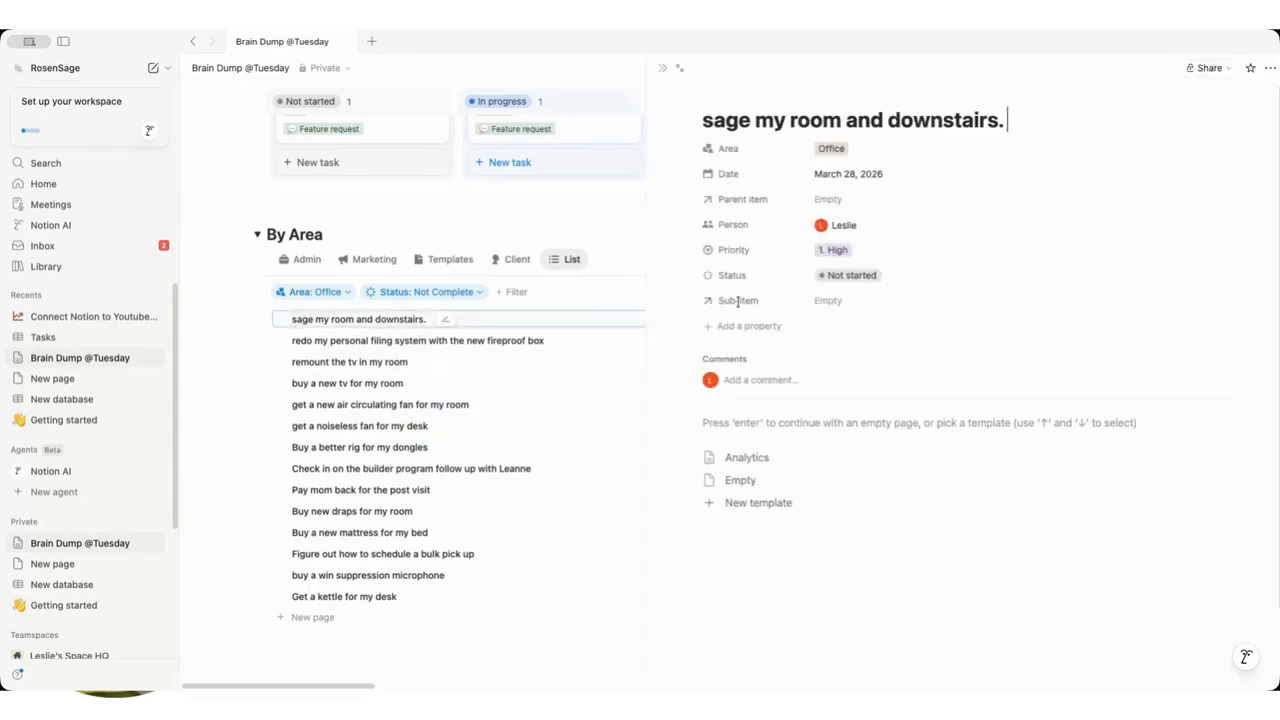
click(857, 276)
click(866, 391)
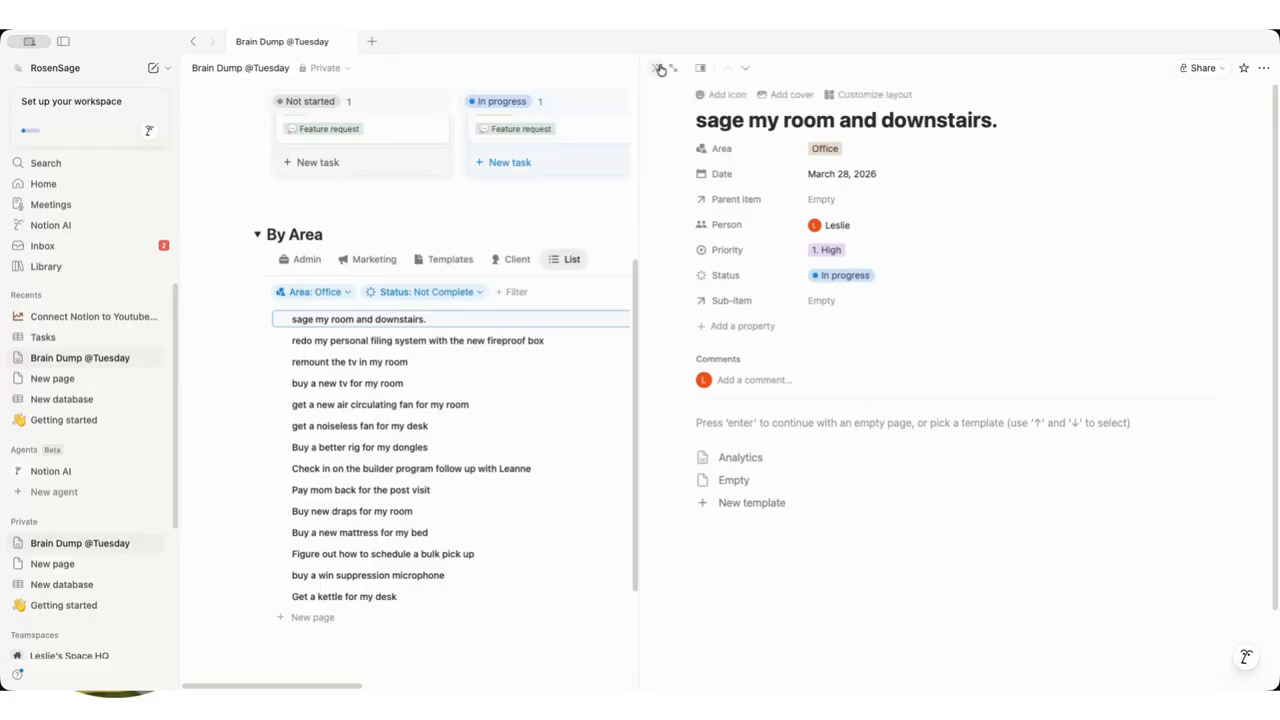
click(656, 67)
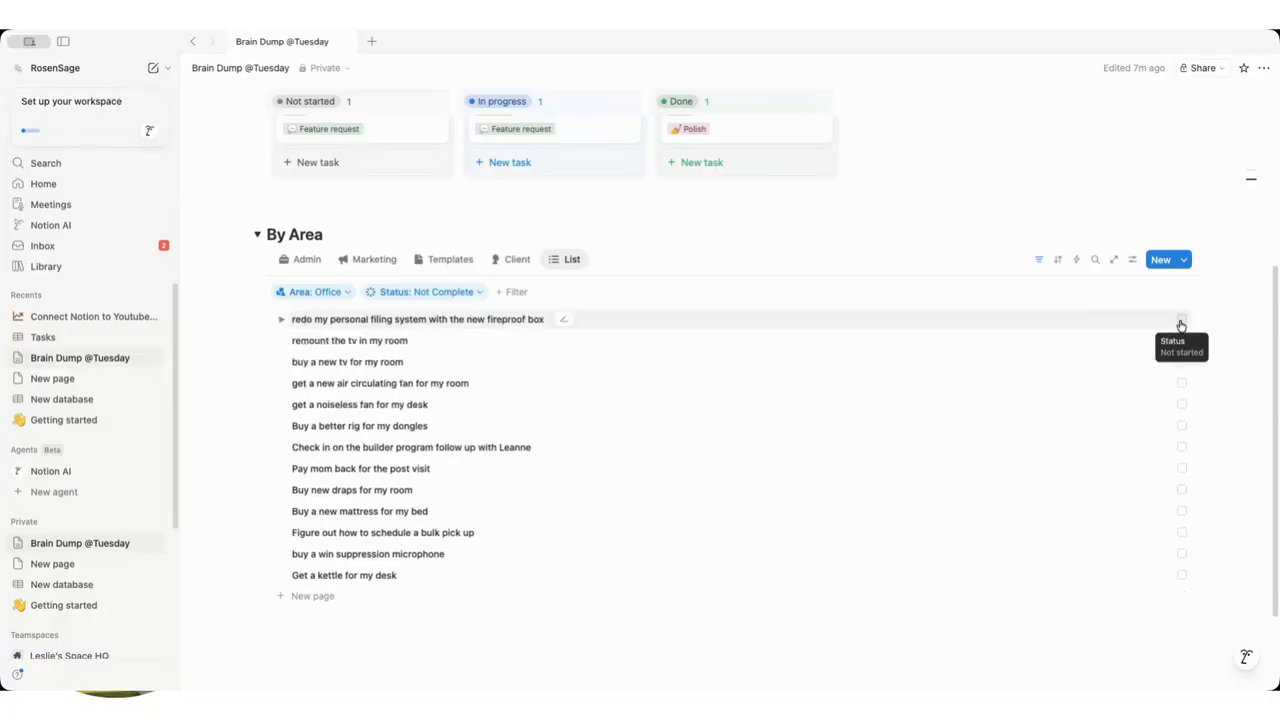
Set the "remount the tv in my room" task's date to March 29, 2026 and its priority to 2. Medium.
click(360, 364)
click(824, 180)
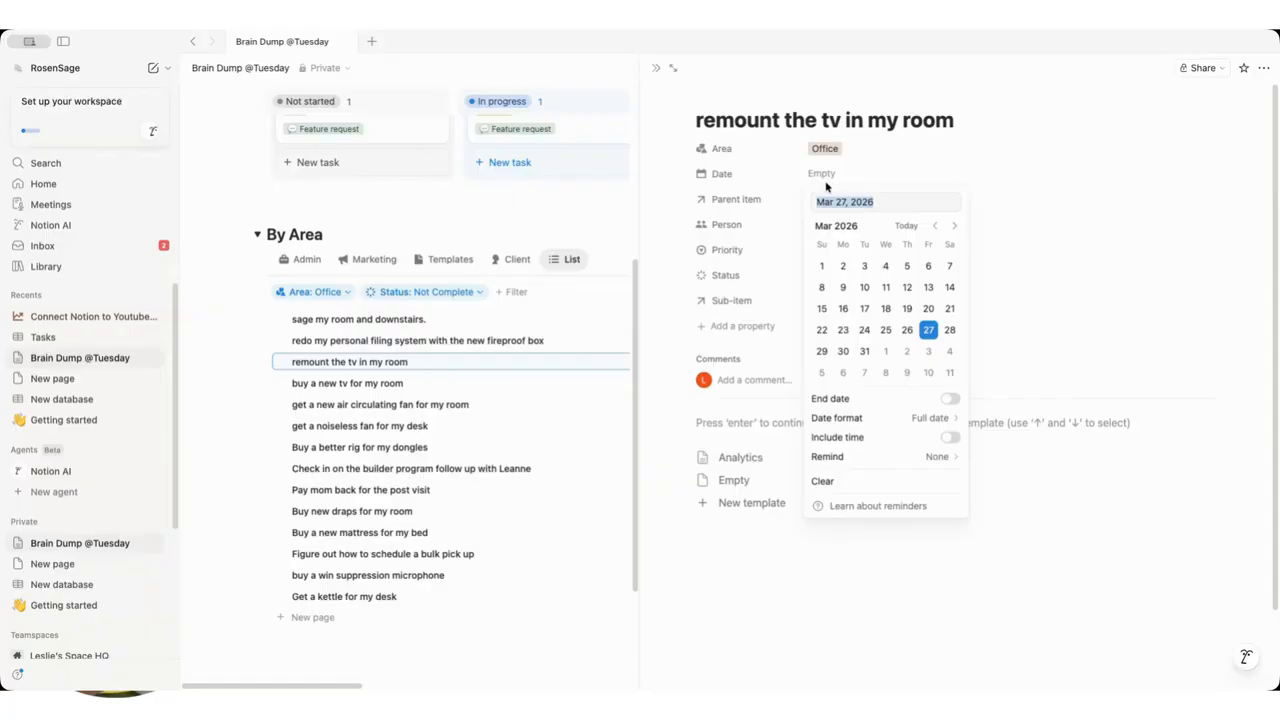
click(822, 352)
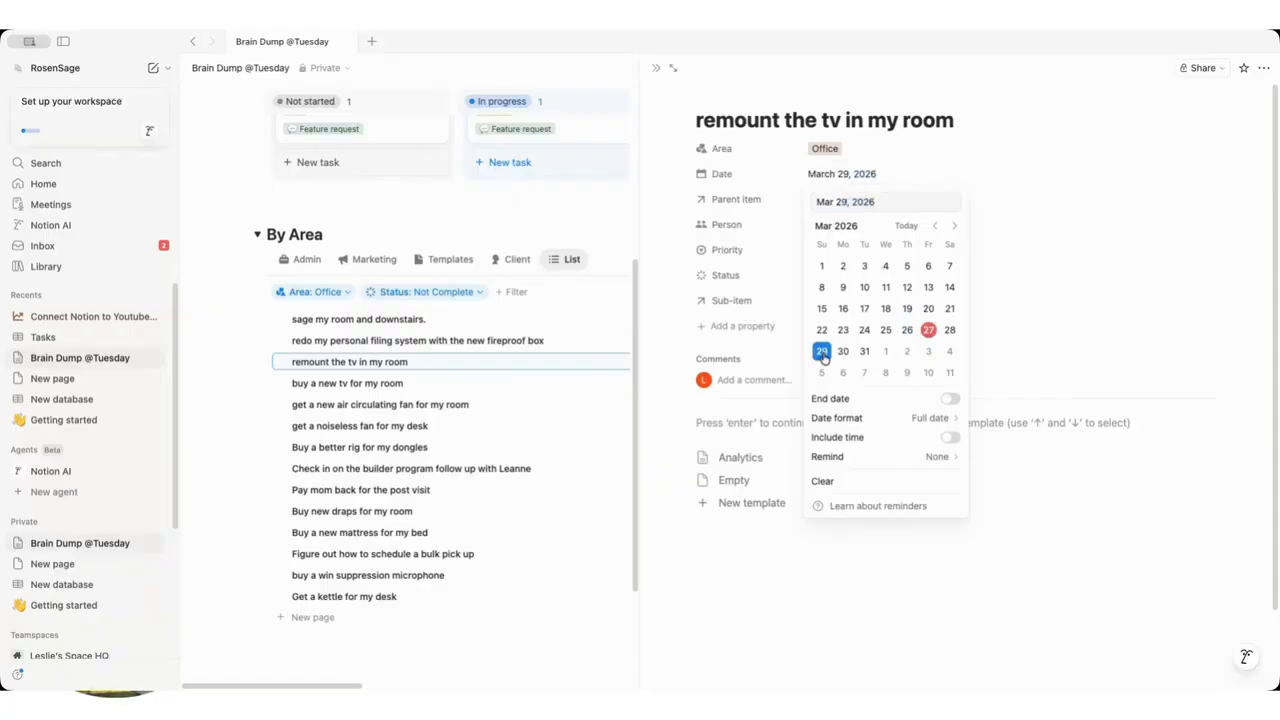
click(1024, 190)
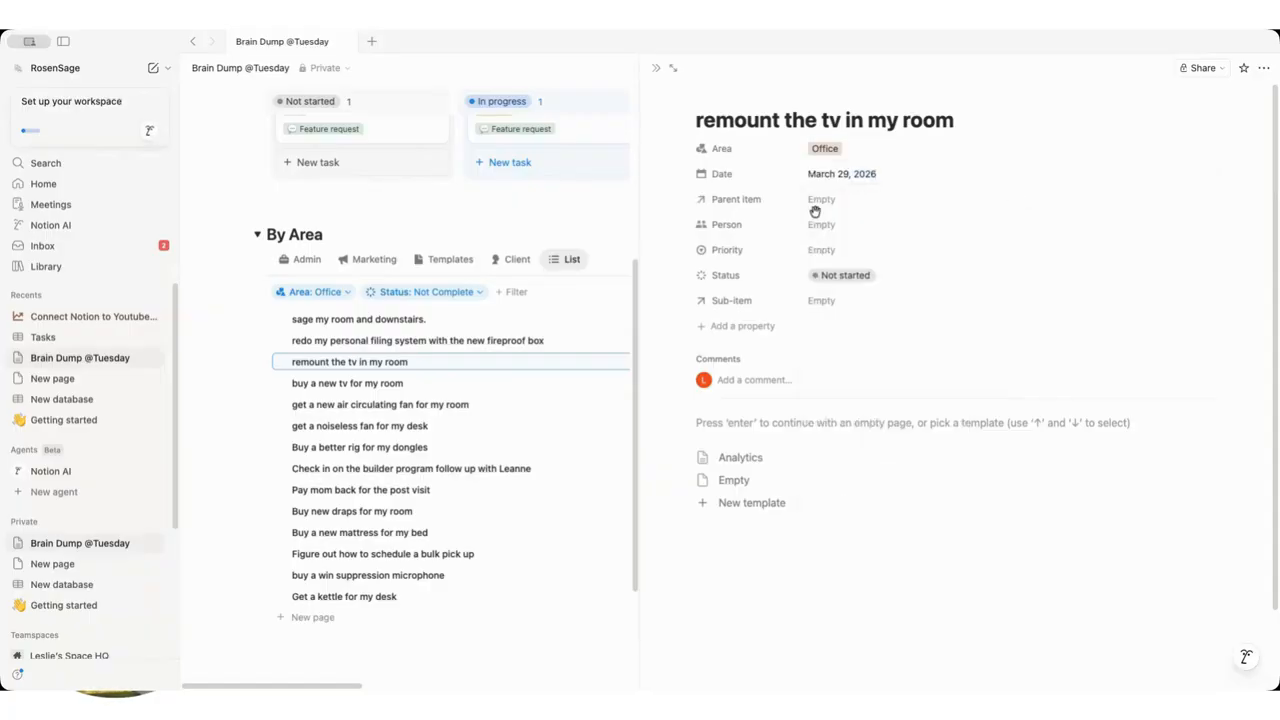
click(828, 252)
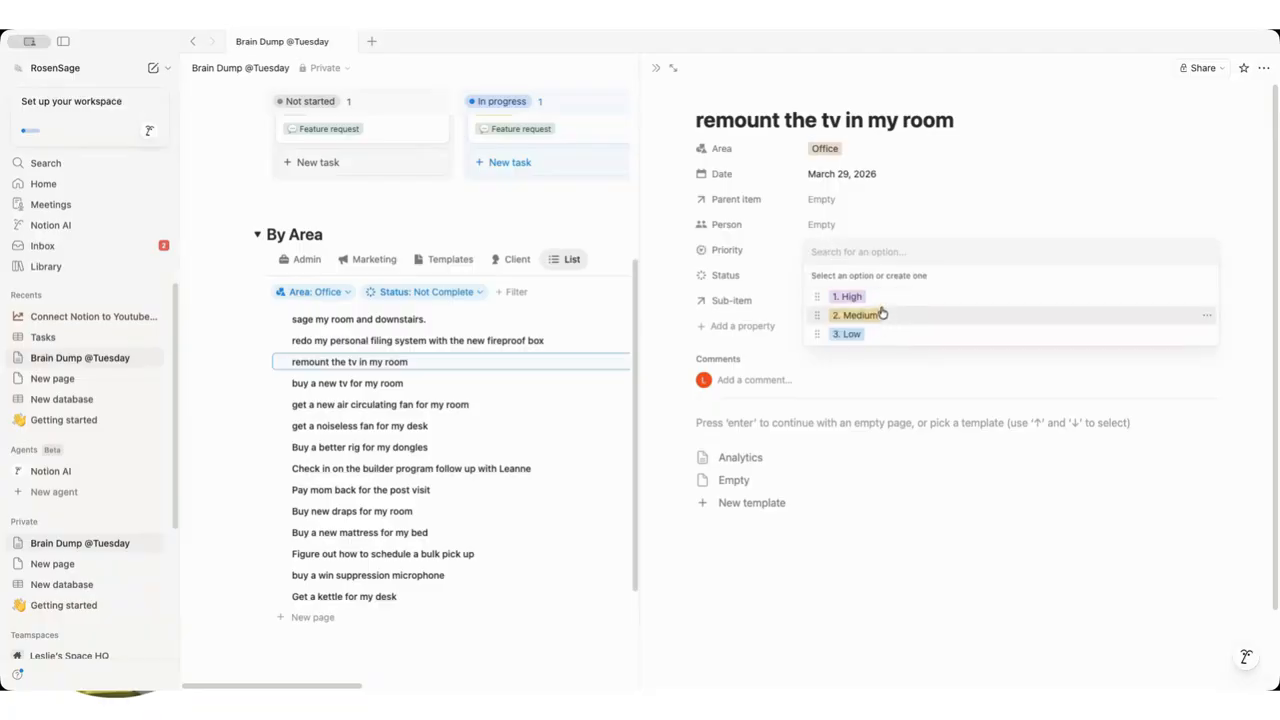
click(884, 330)
click(881, 256)
click(880, 314)
Add a Number property named Amount to the "remount the tv in my room" task.
click(725, 328)
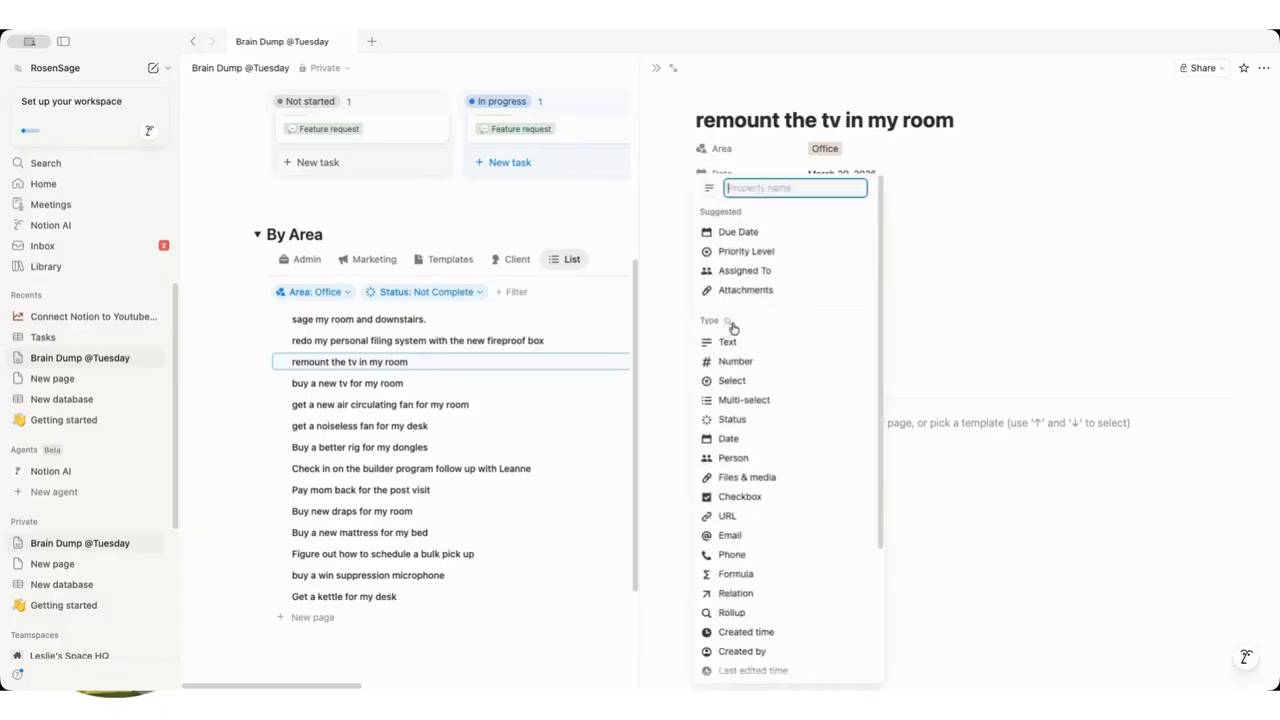
click(771, 360)
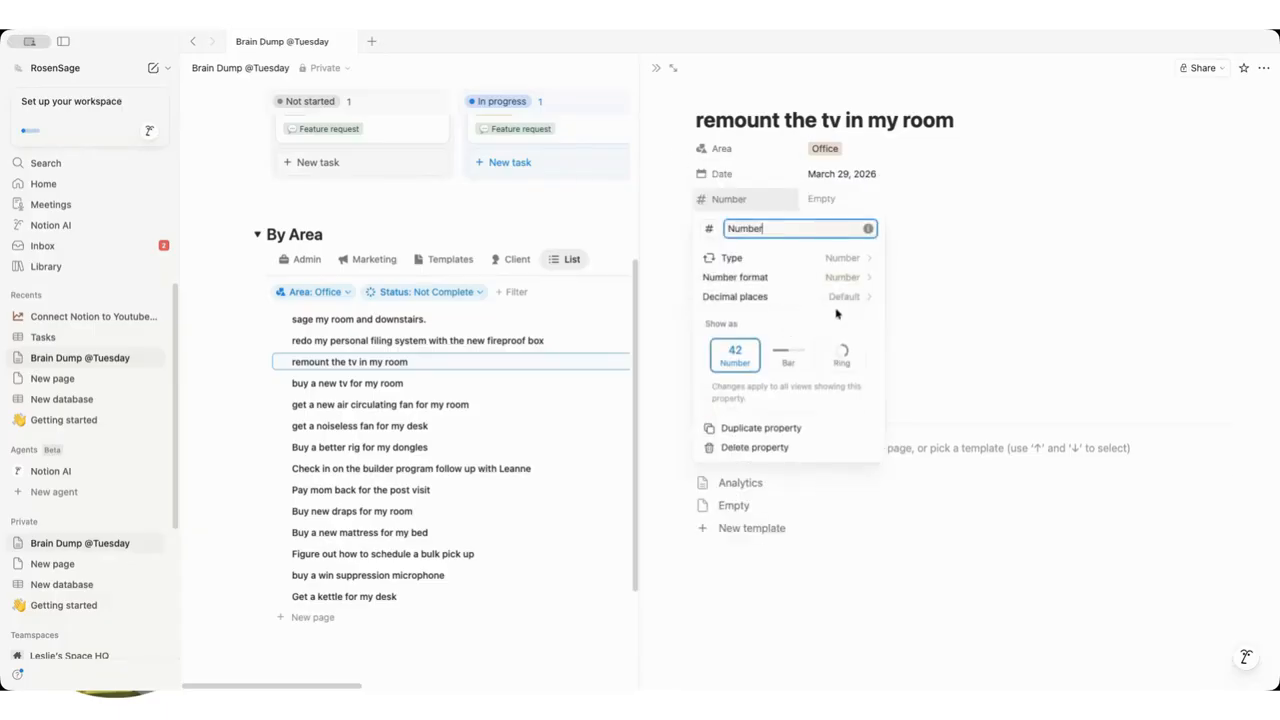
double_click(762, 228)
text(A)
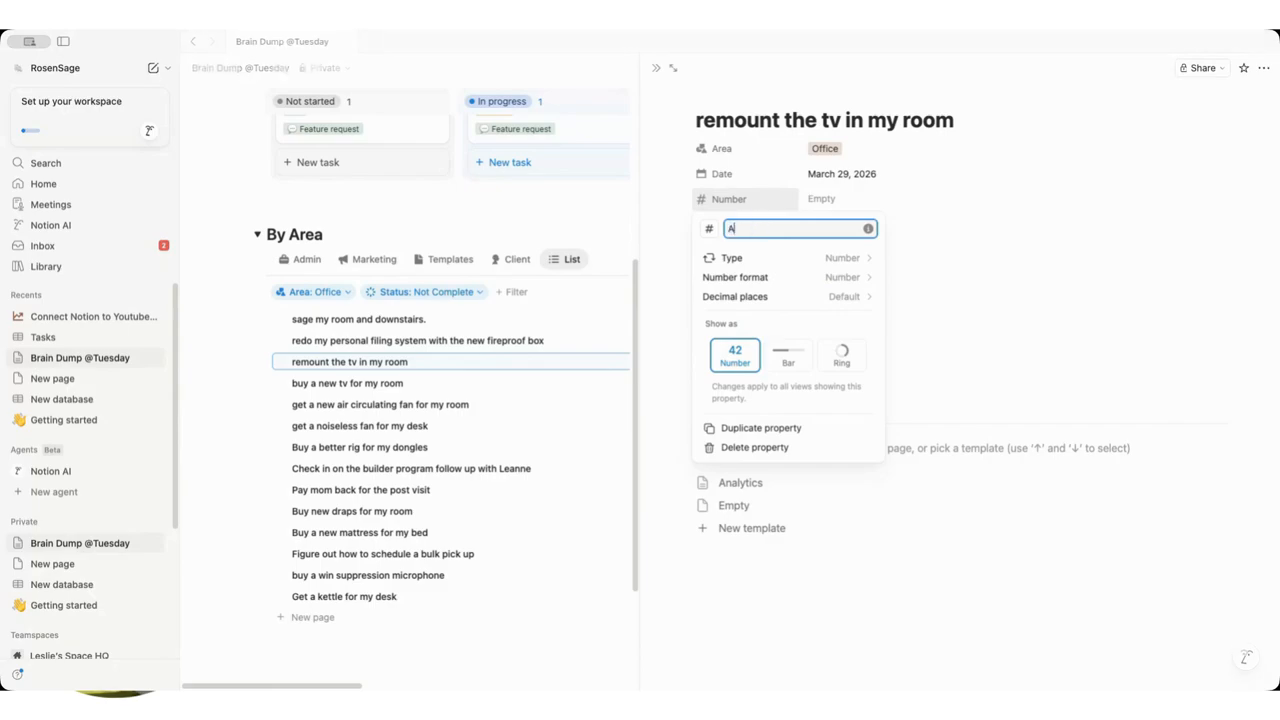
text(mount)
key(Return)
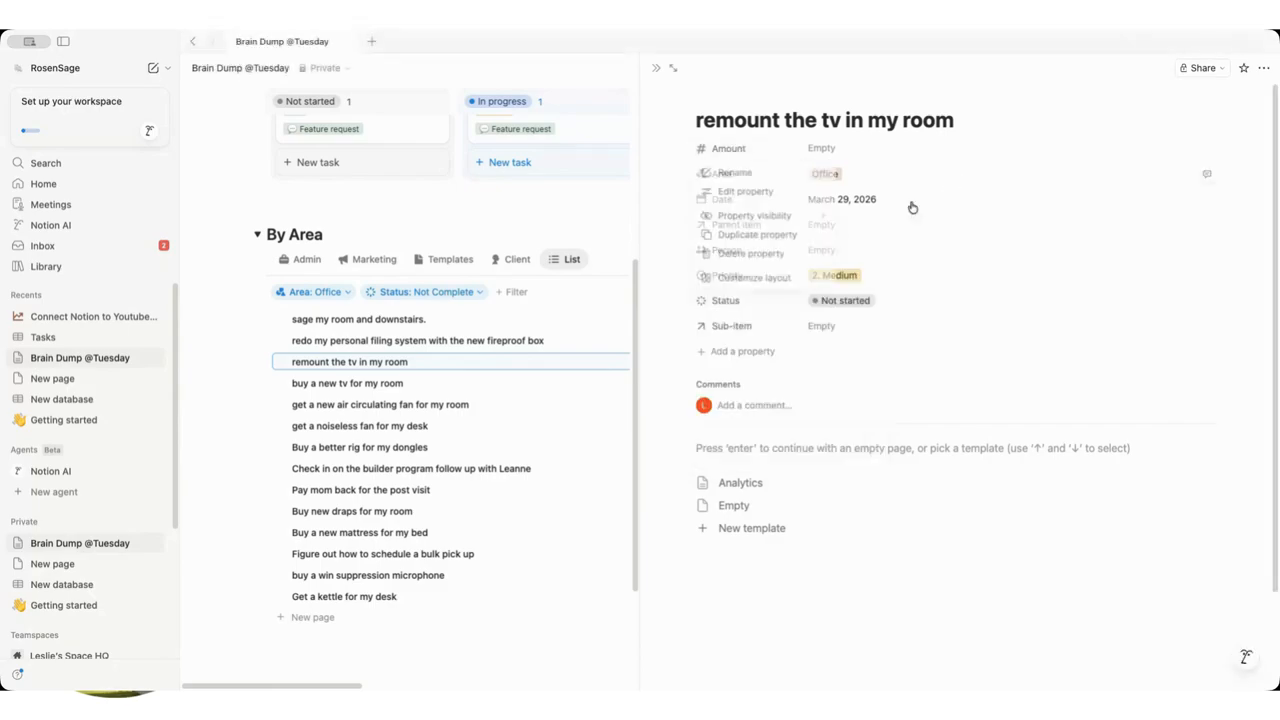
Enter 200 as the task's Amount and set the property's number format to US Dollar (USD).
click(854, 150)
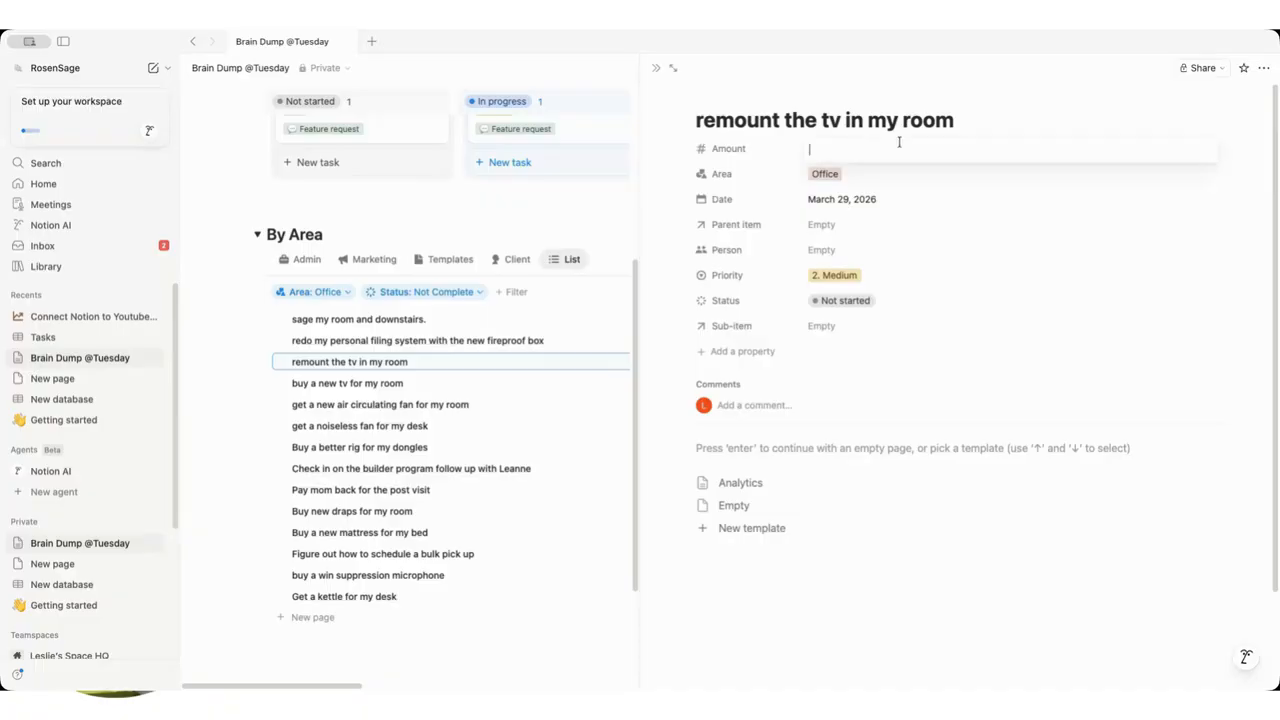
text(200)
click(712, 155)
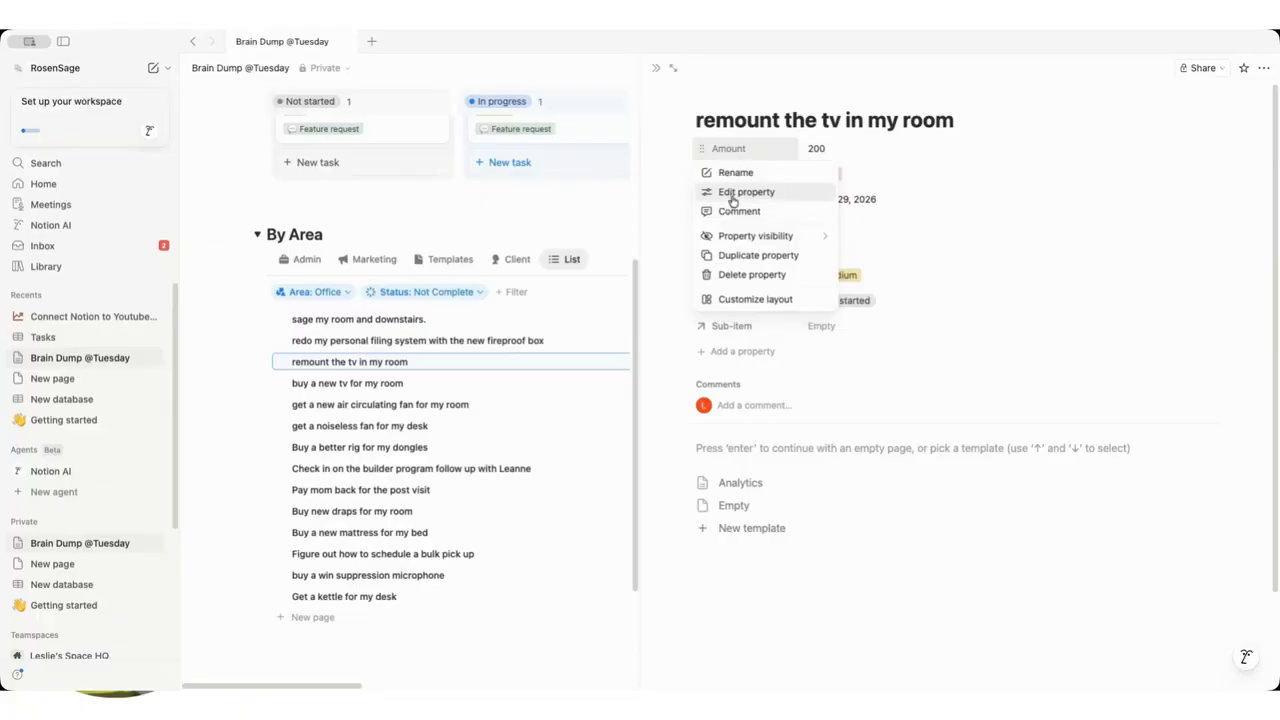
click(733, 192)
click(842, 227)
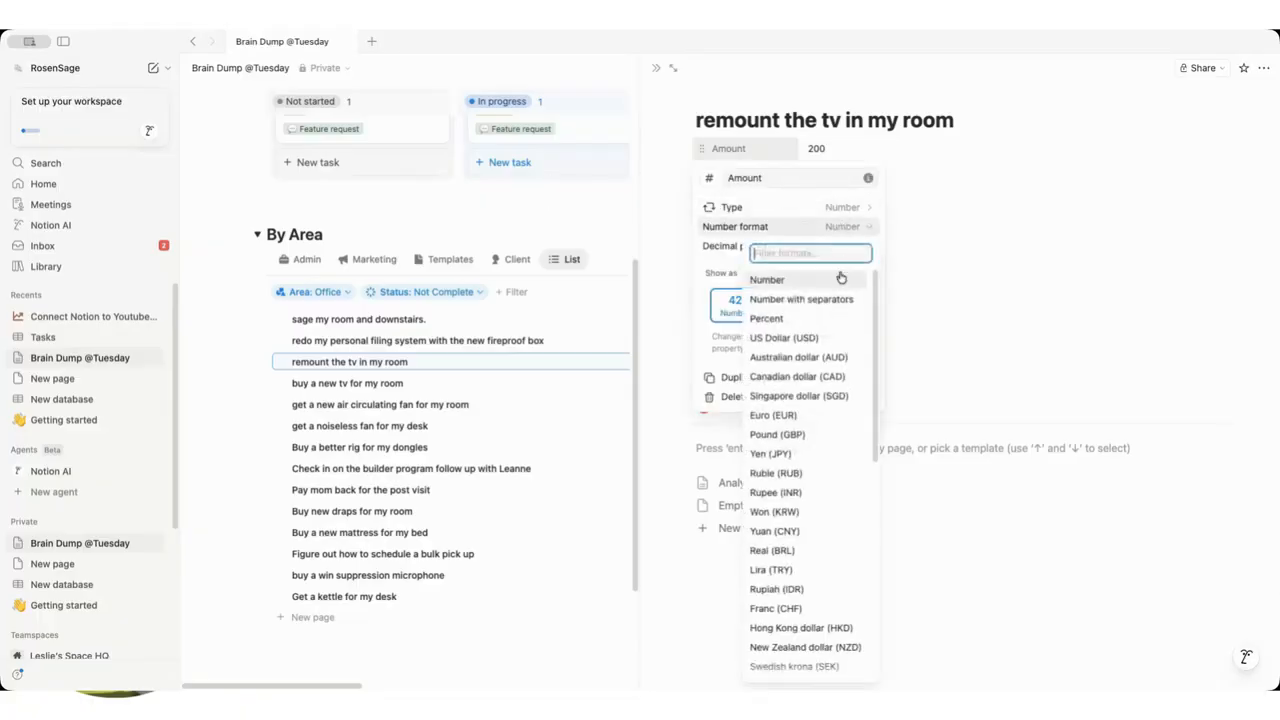
click(825, 340)
click(986, 188)
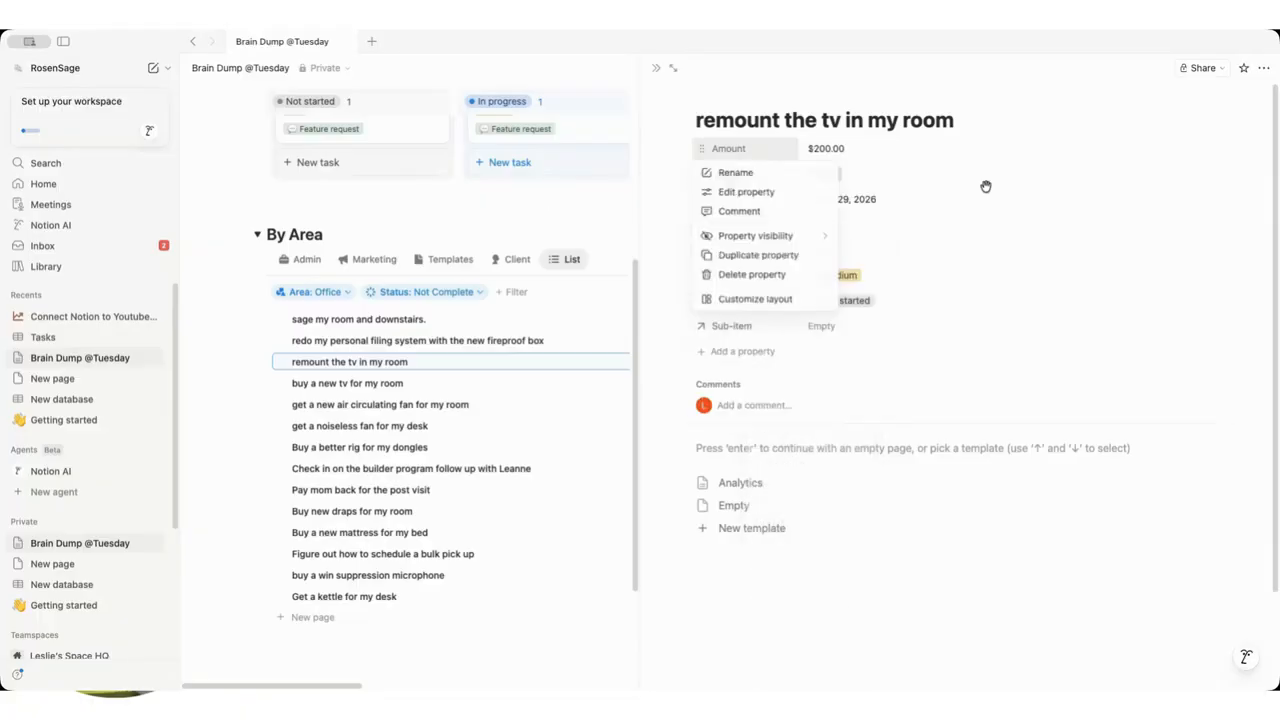
click(656, 68)
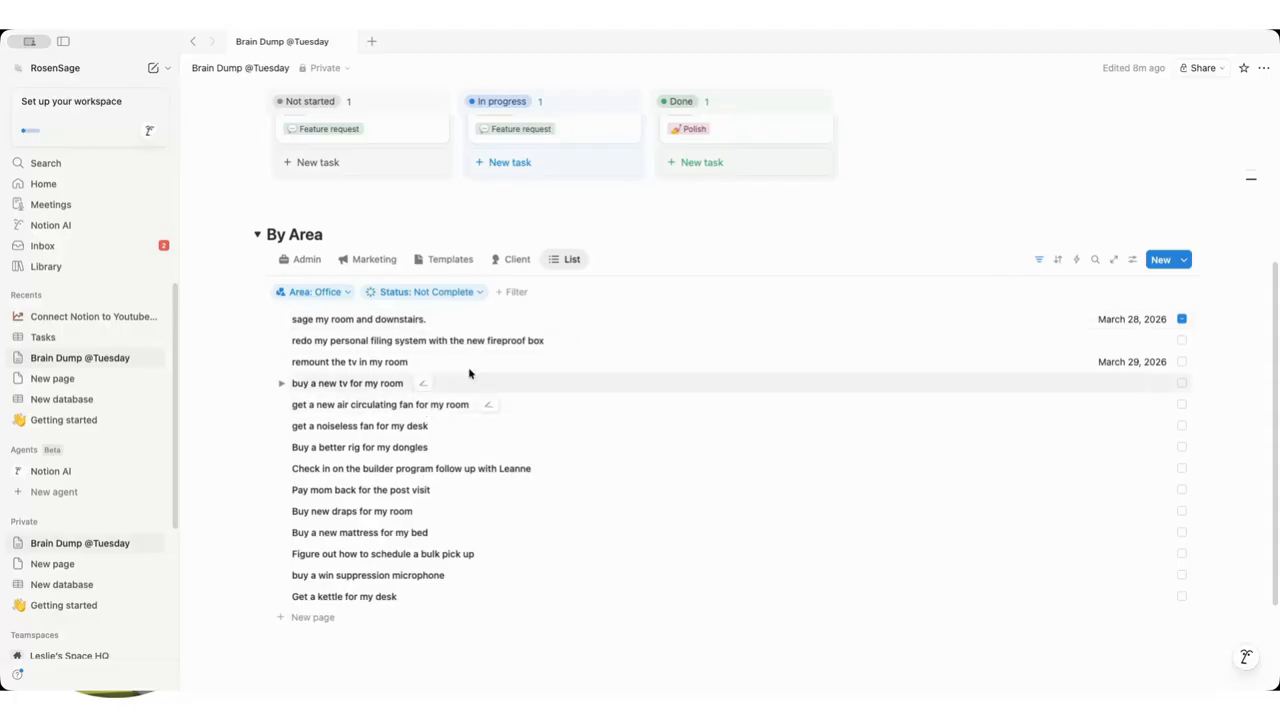
Rename the By Area section's list view to Office.
click(566, 259)
click(585, 303)
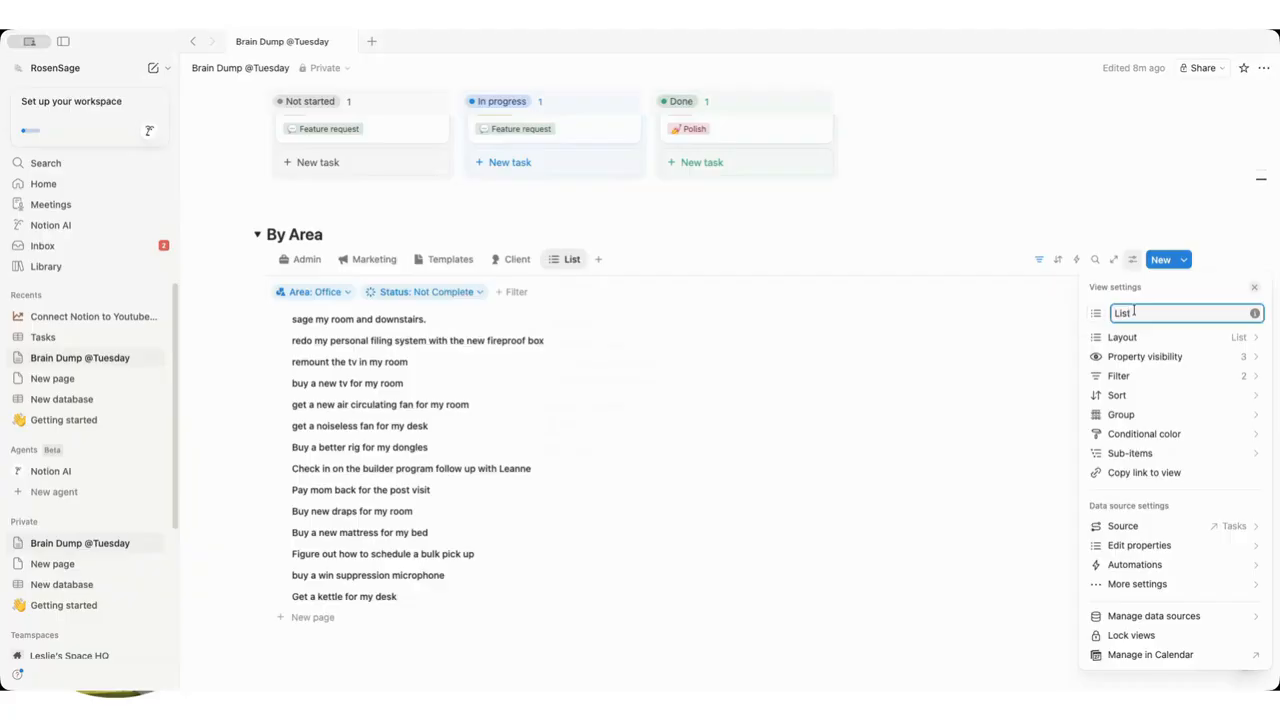
text(P)
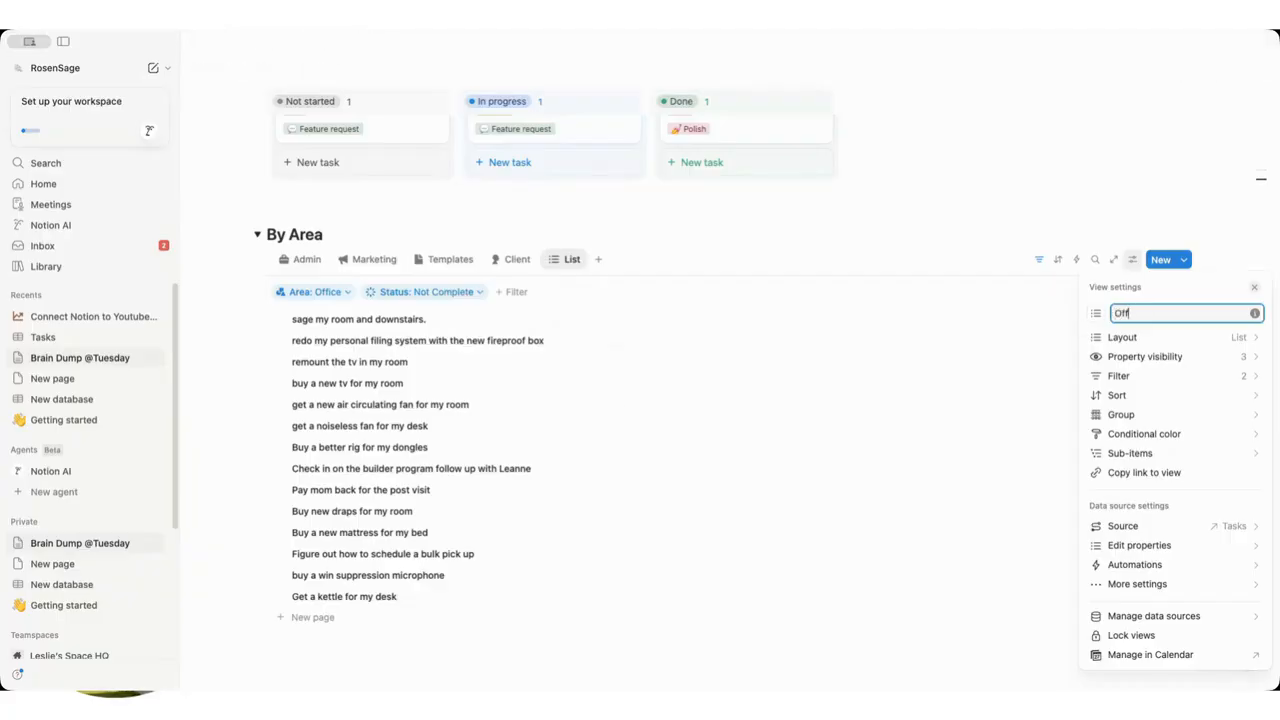
text(ffice)
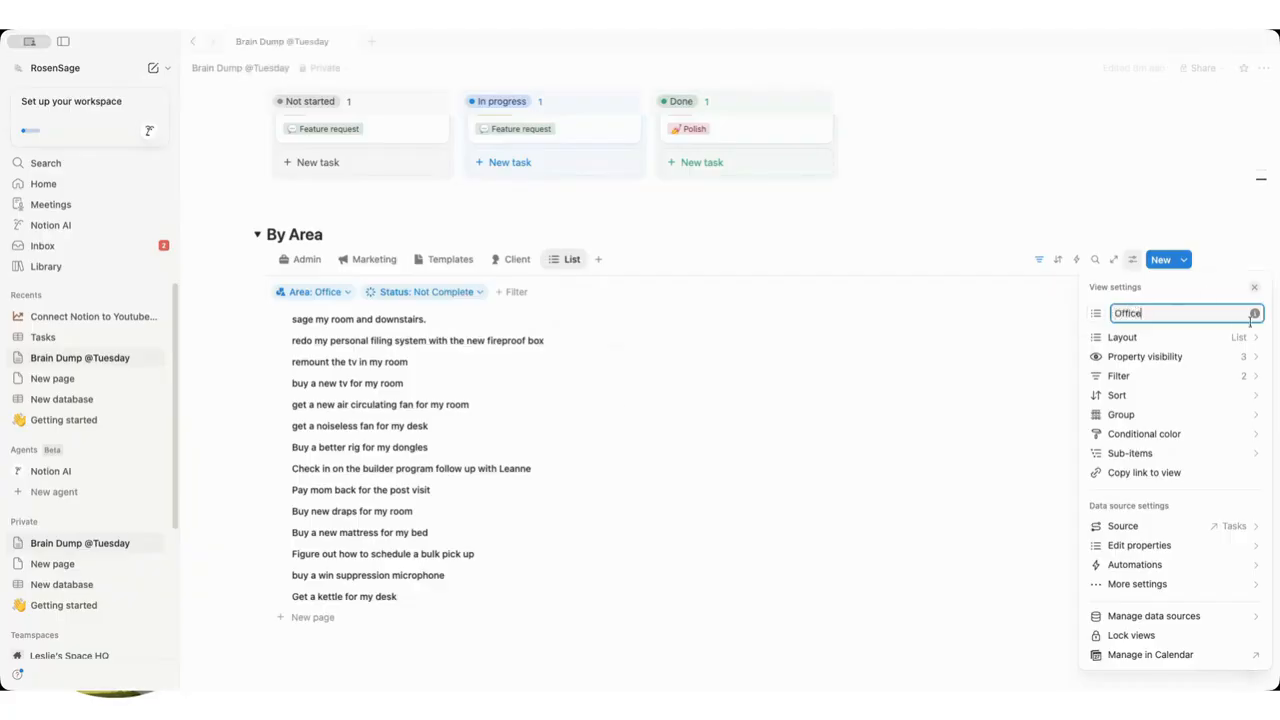
Change the Office view's icon to an armchair, finding it with an icon search for "ch".
click(1096, 313)
text(lamp)
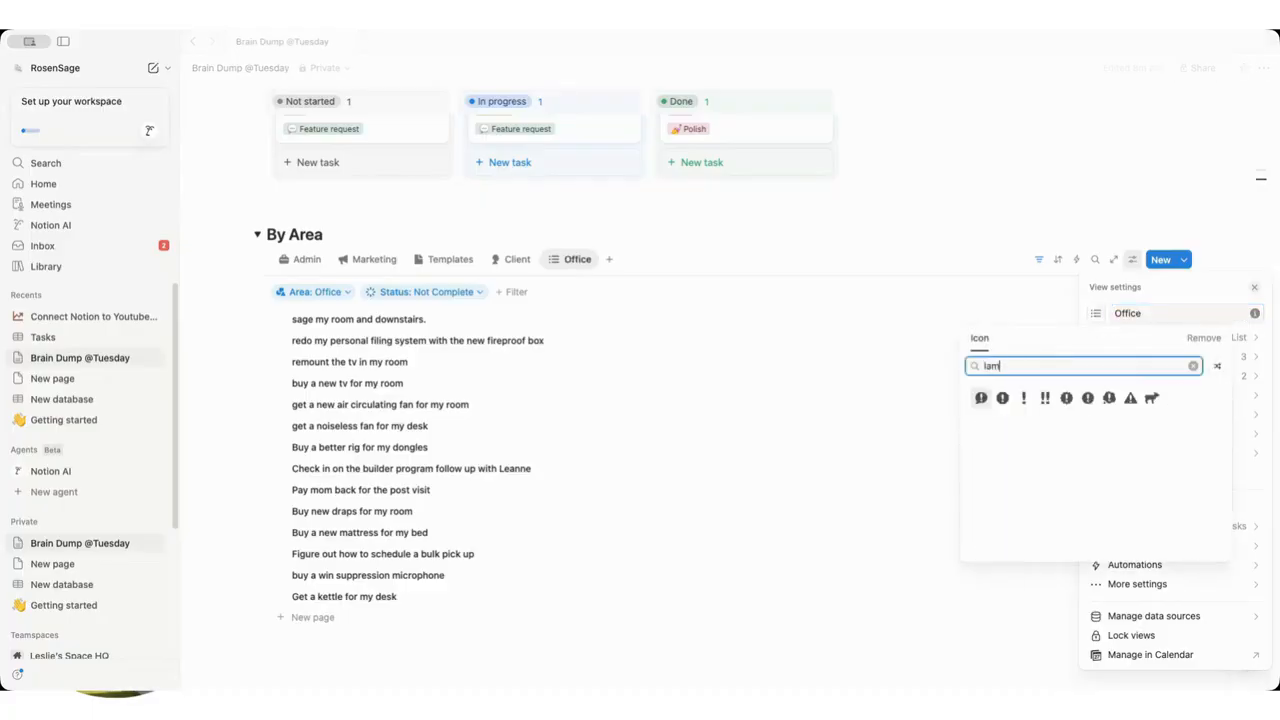
key(BackSpace)
key(BackSpace)
key(BackSpace)
text(igh)
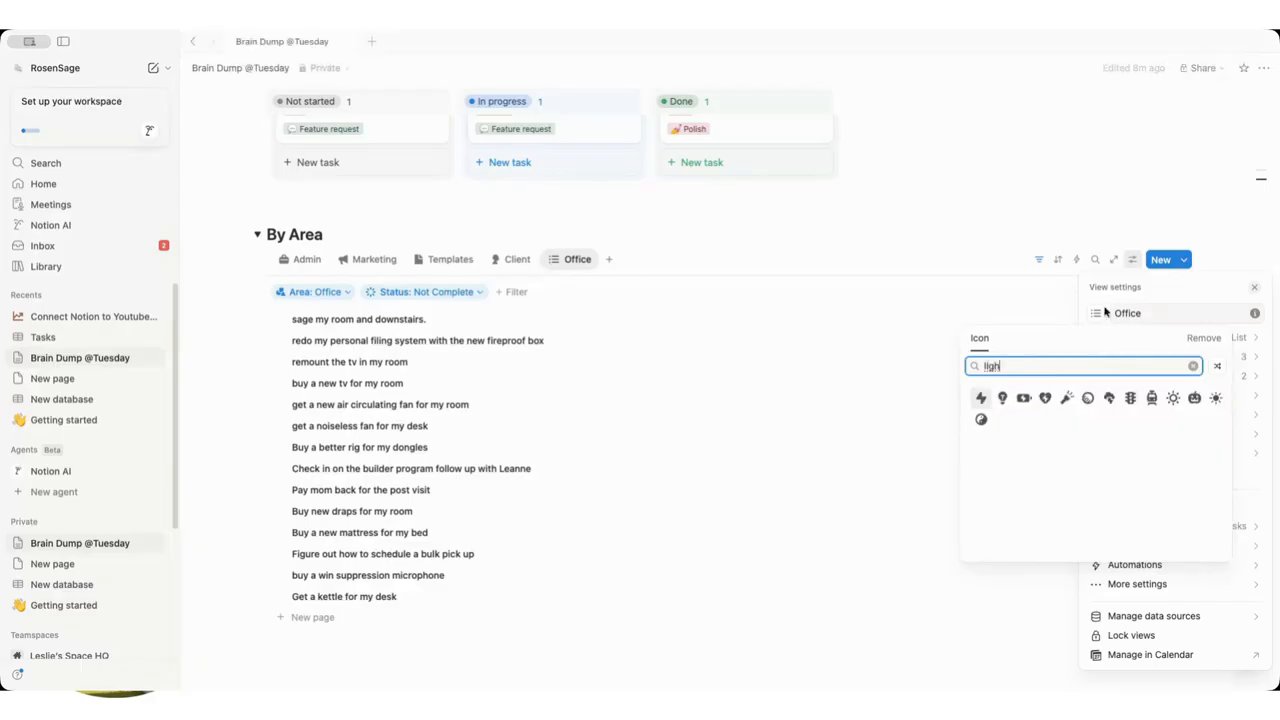
text(ch)
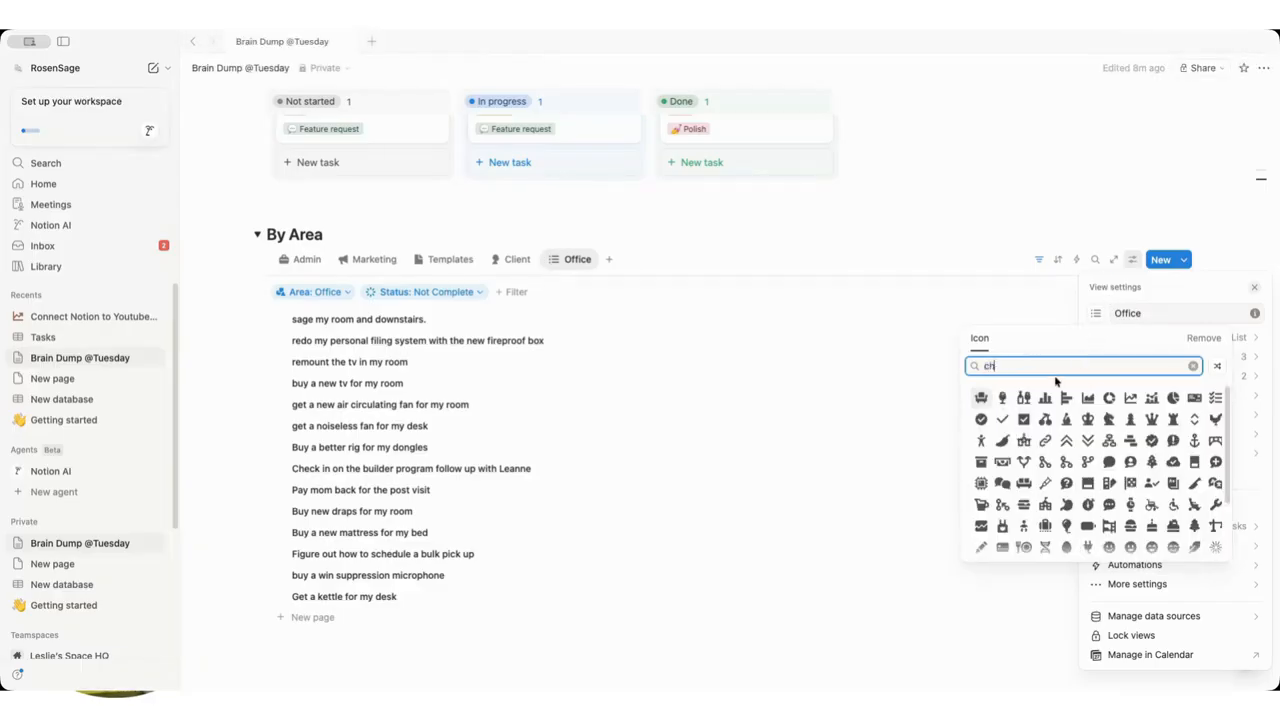
click(983, 399)
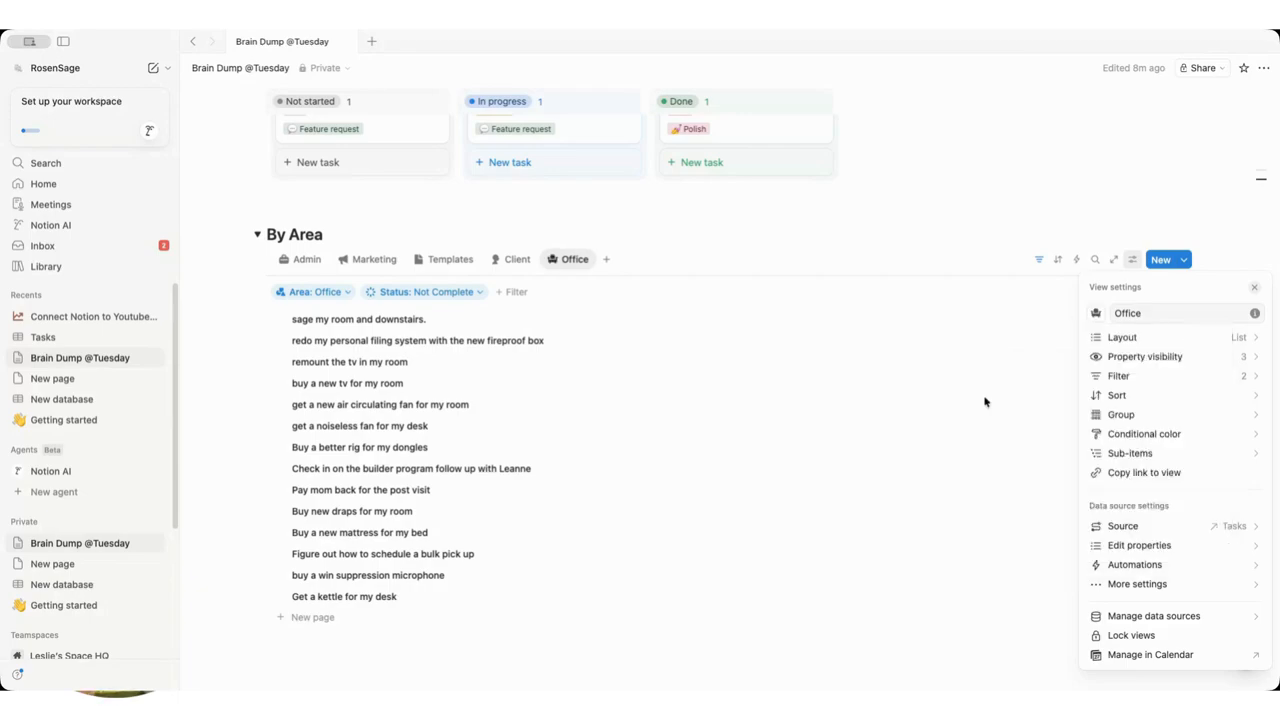
click(1023, 205)
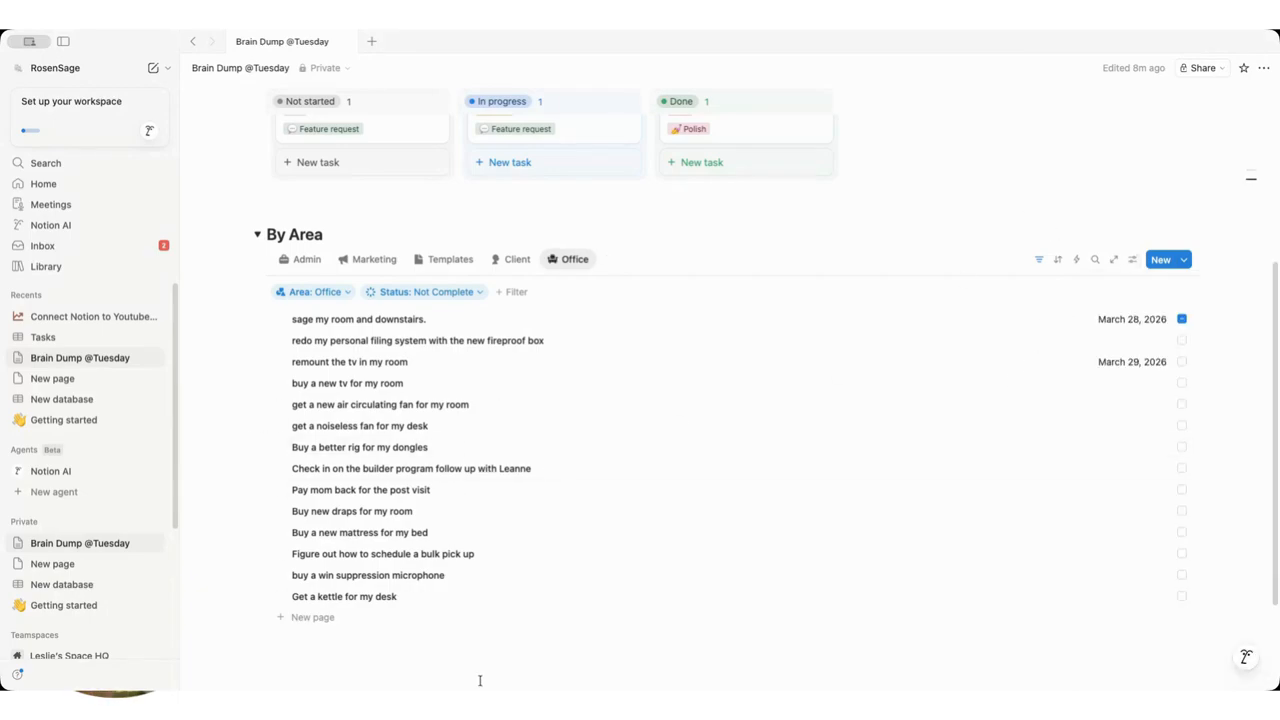
Group the Office list view by Date.
click(1133, 259)
click(1197, 414)
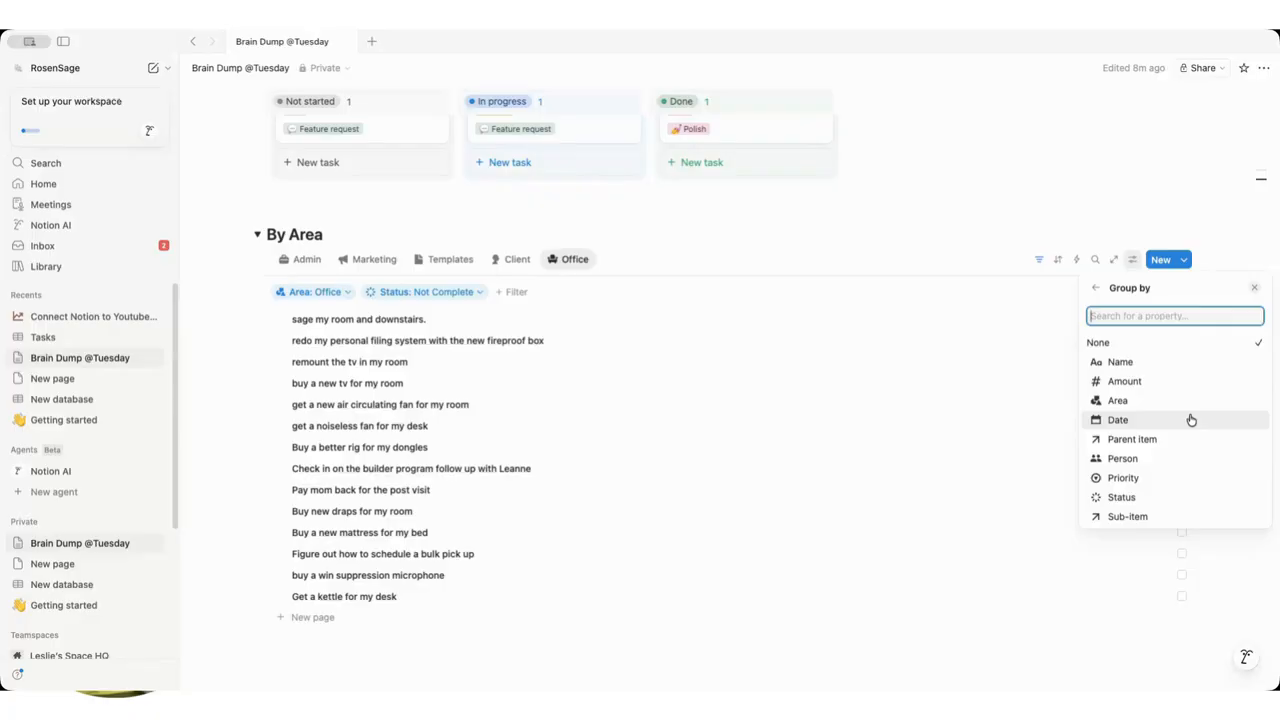
click(1190, 420)
key(Escape)
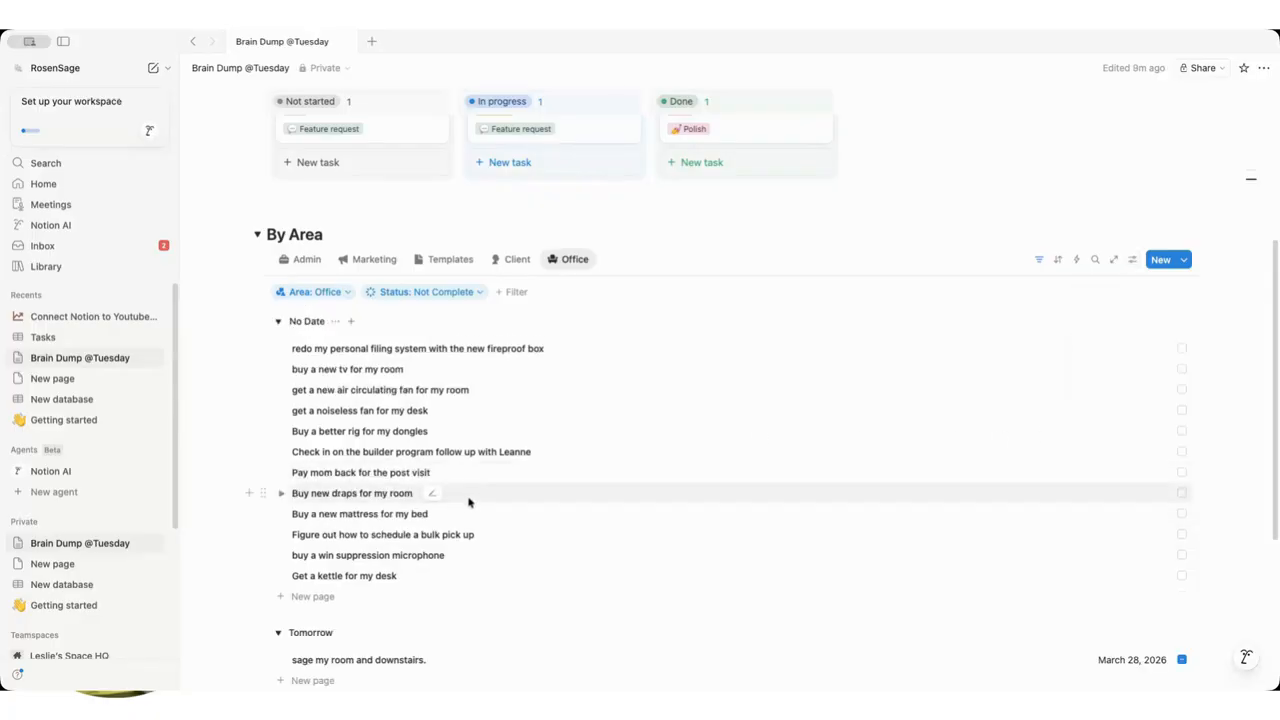
Move the builder program follow-up and "Buy a better rig for my dongles" tasks to Tomorrow, and "Buy a new mattress for my bed" to Next 7 days.
scroll(250, 456, down, 3)
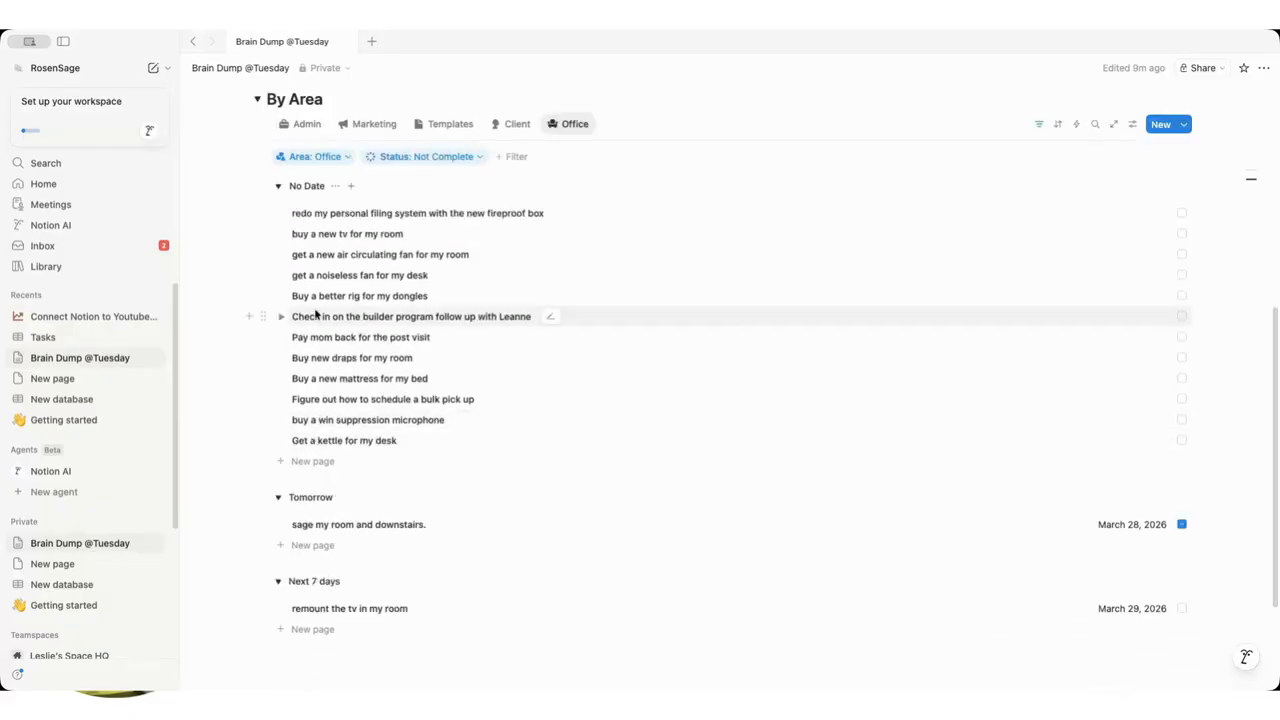
drag(315, 316, 324, 546)
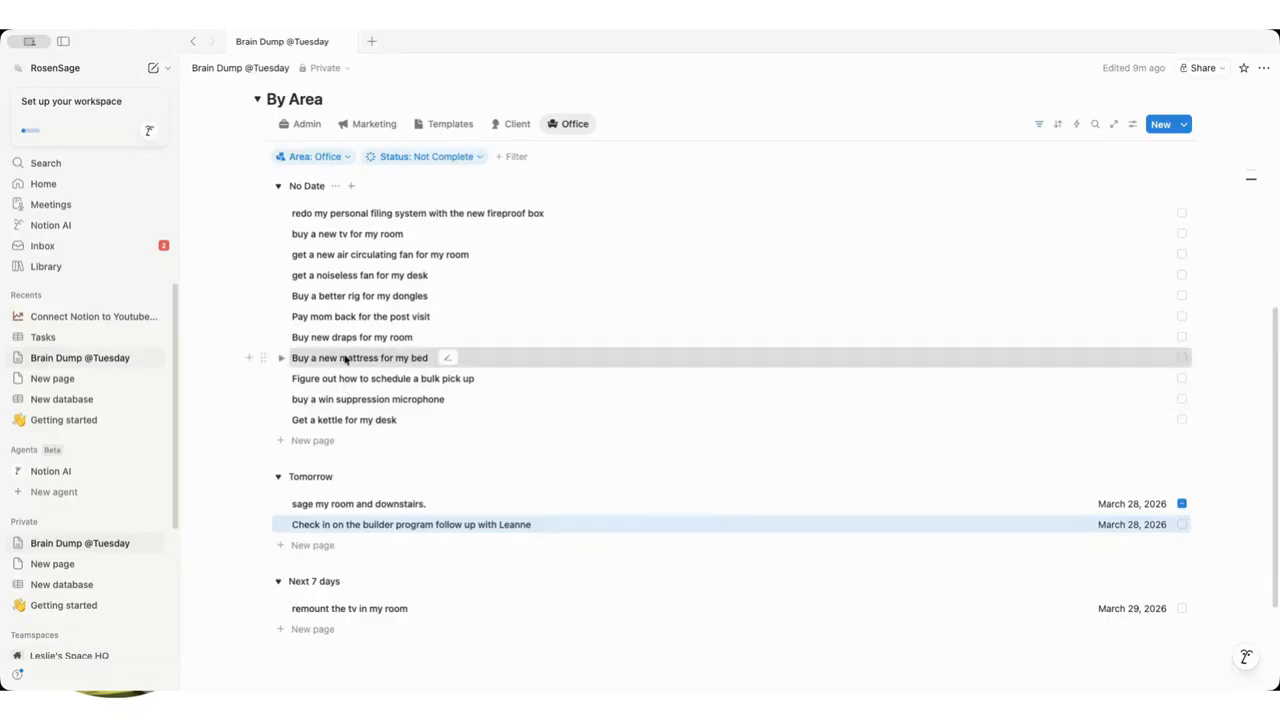
drag(346, 361, 346, 608)
click(346, 608)
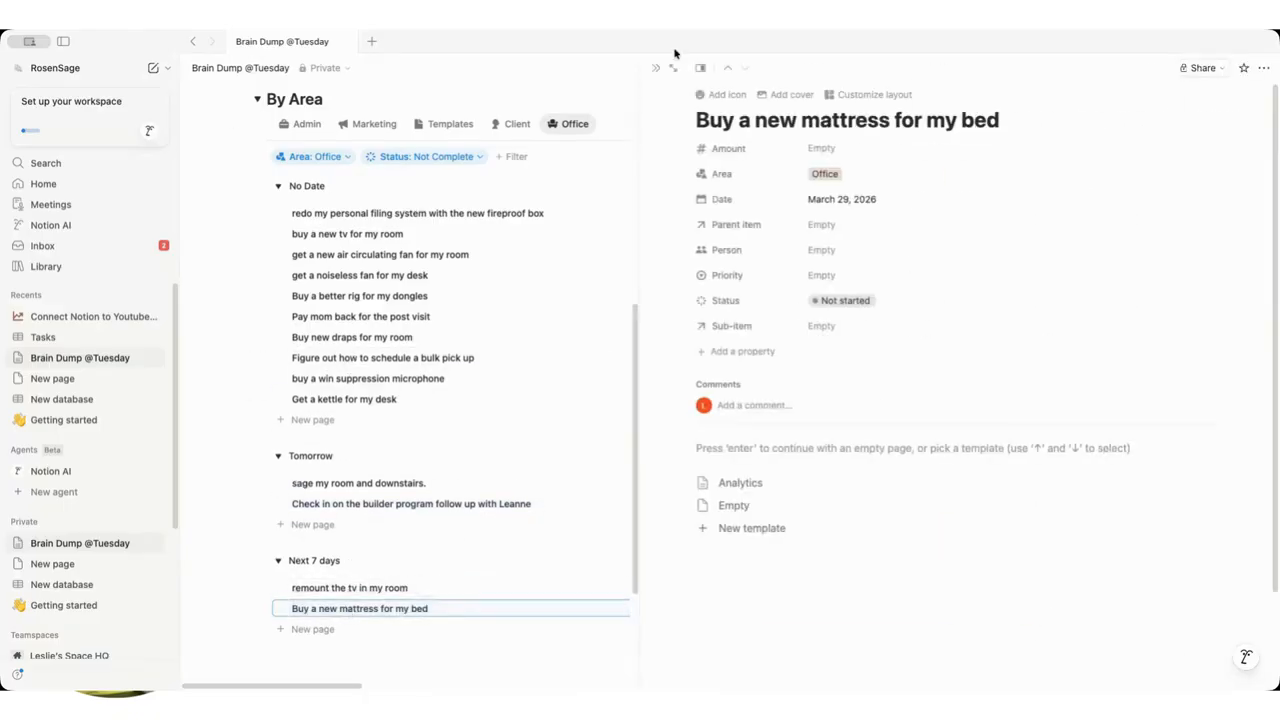
click(655, 74)
drag(386, 294, 371, 530)
Sort the Office view by Date in descending order.
click(1058, 124)
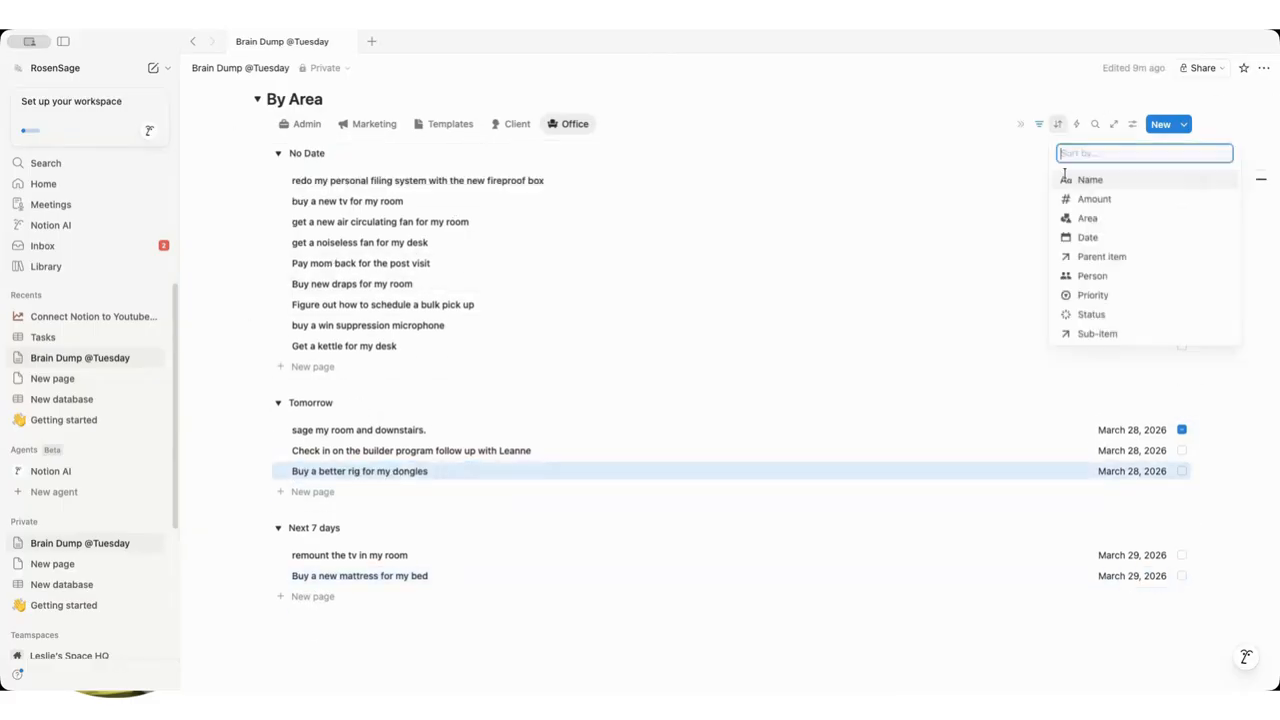
click(1155, 241)
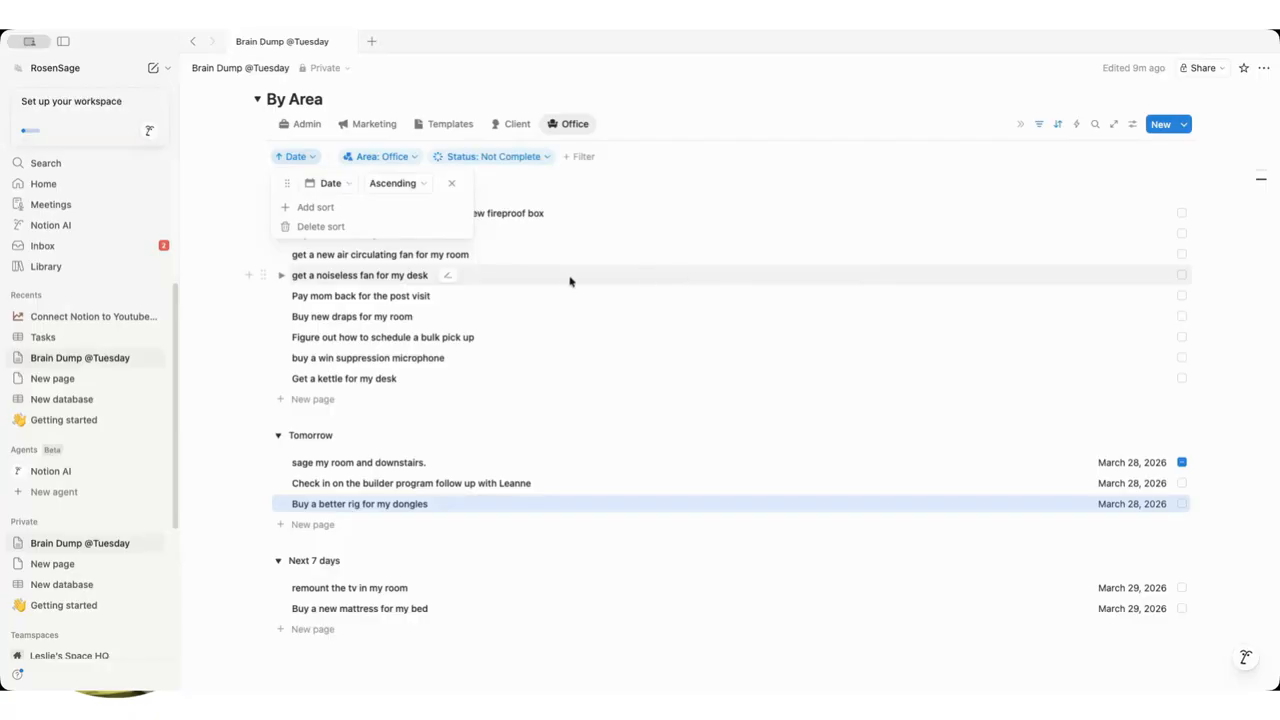
click(403, 183)
click(415, 225)
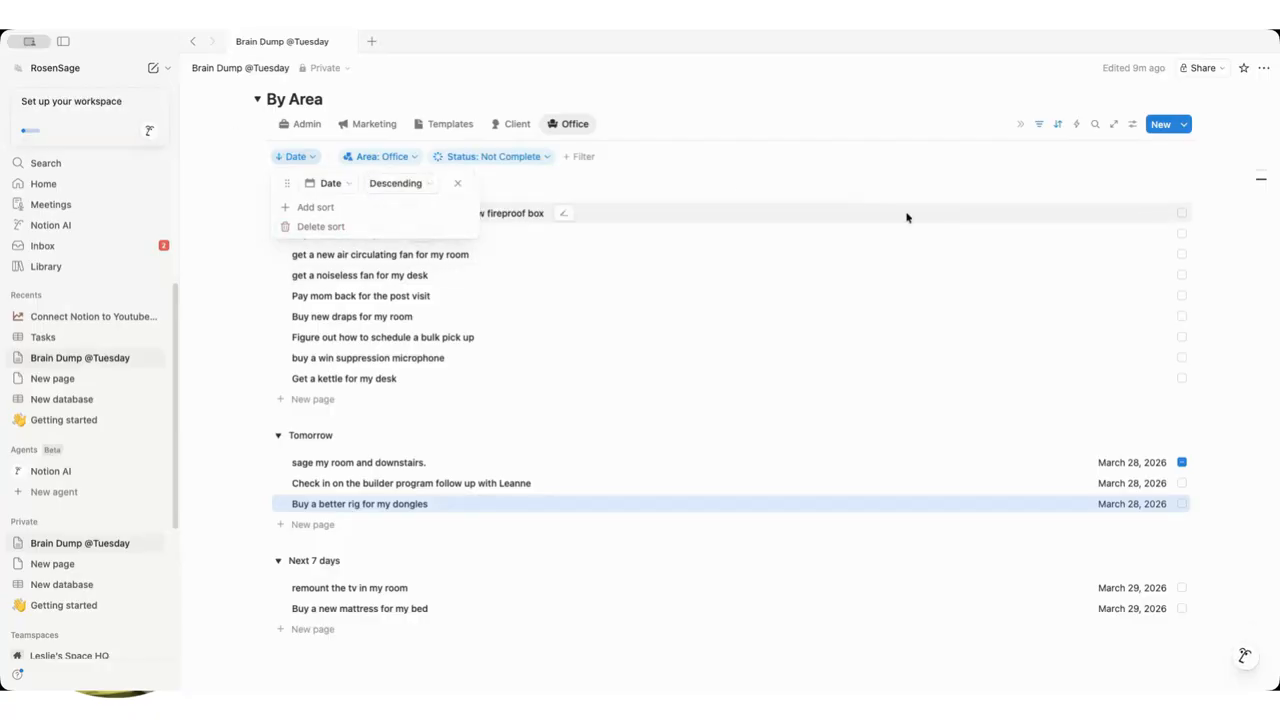
click(908, 217)
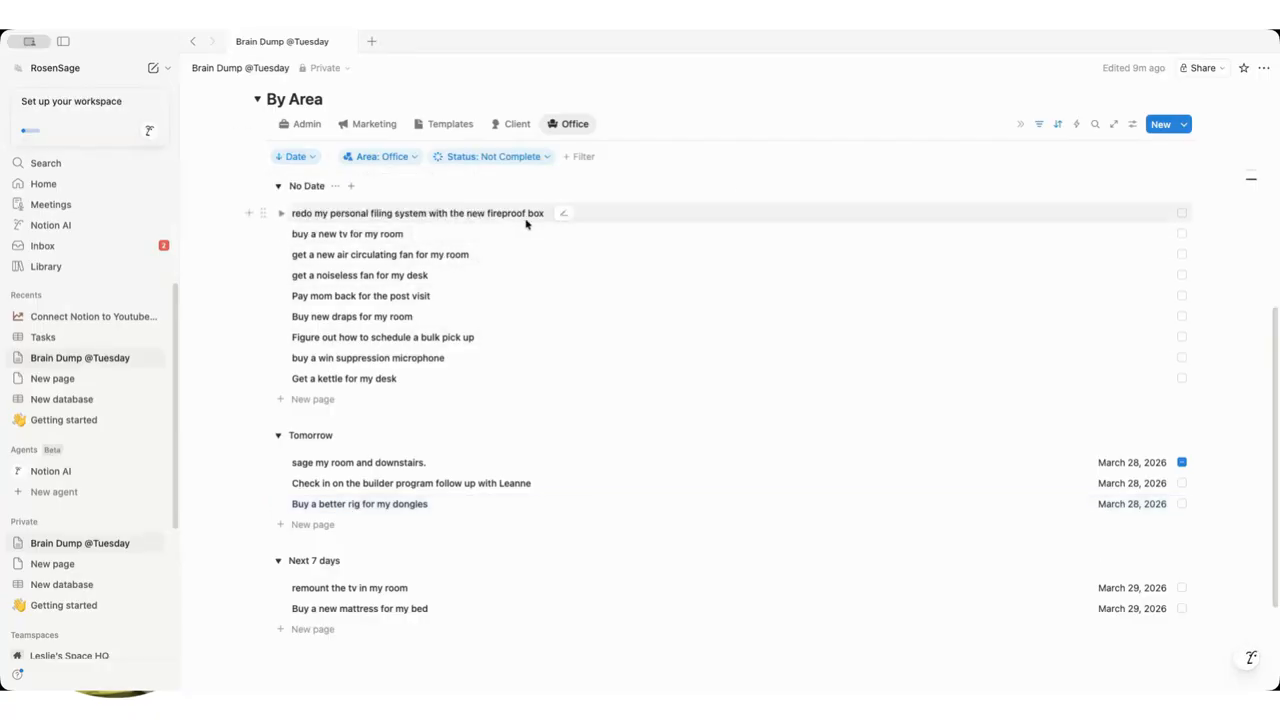
Move "Buy new draps for my room" and "Get a kettle for my desk" into the Next 7 days group, keeping the sorting.
drag(364, 318, 400, 584)
click(694, 374)
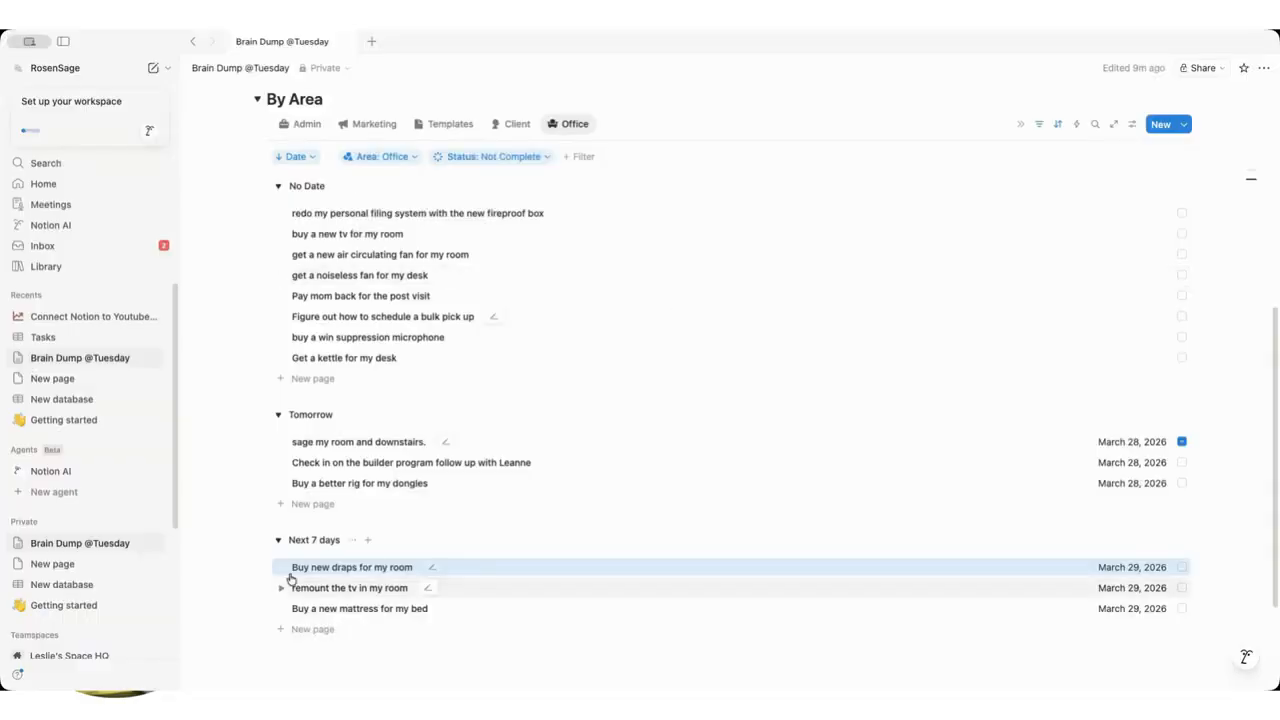
drag(343, 362, 877, 600)
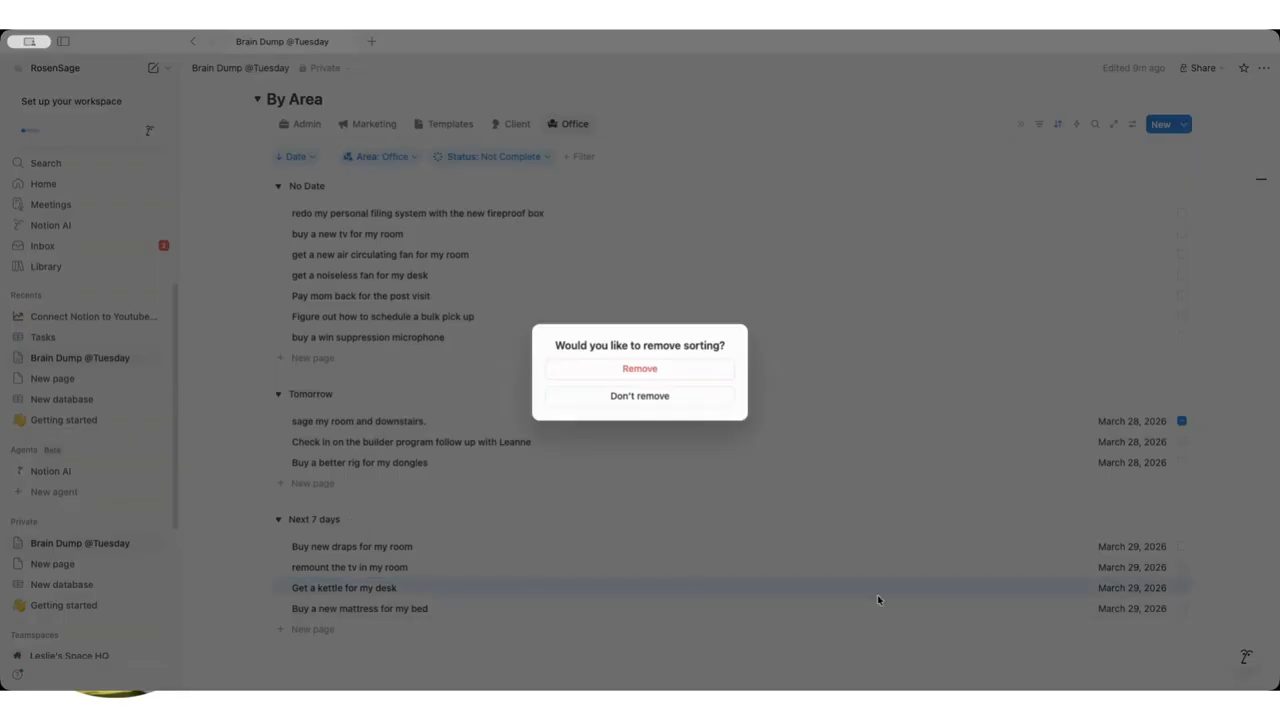
click(669, 278)
Set the "Buy new draps for my room" date to April 1, 2026, and try to move the task lower in its group, keeping the sorting.
click(1130, 546)
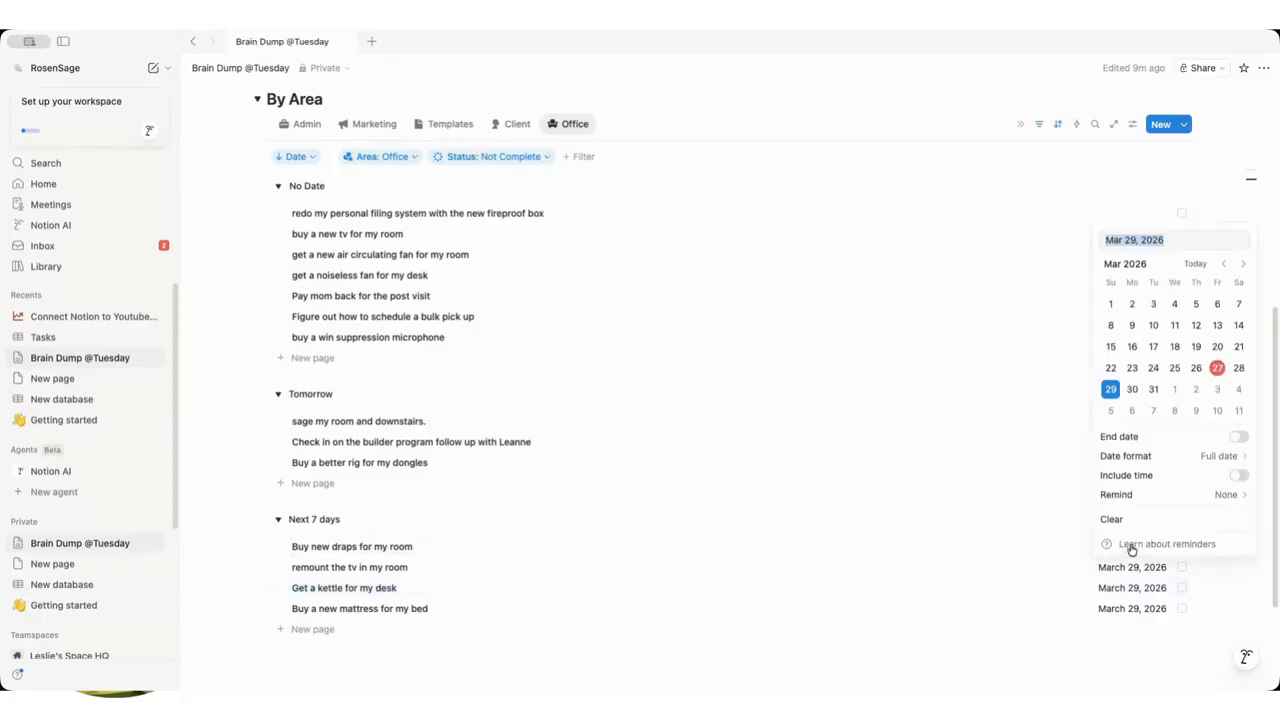
click(1174, 389)
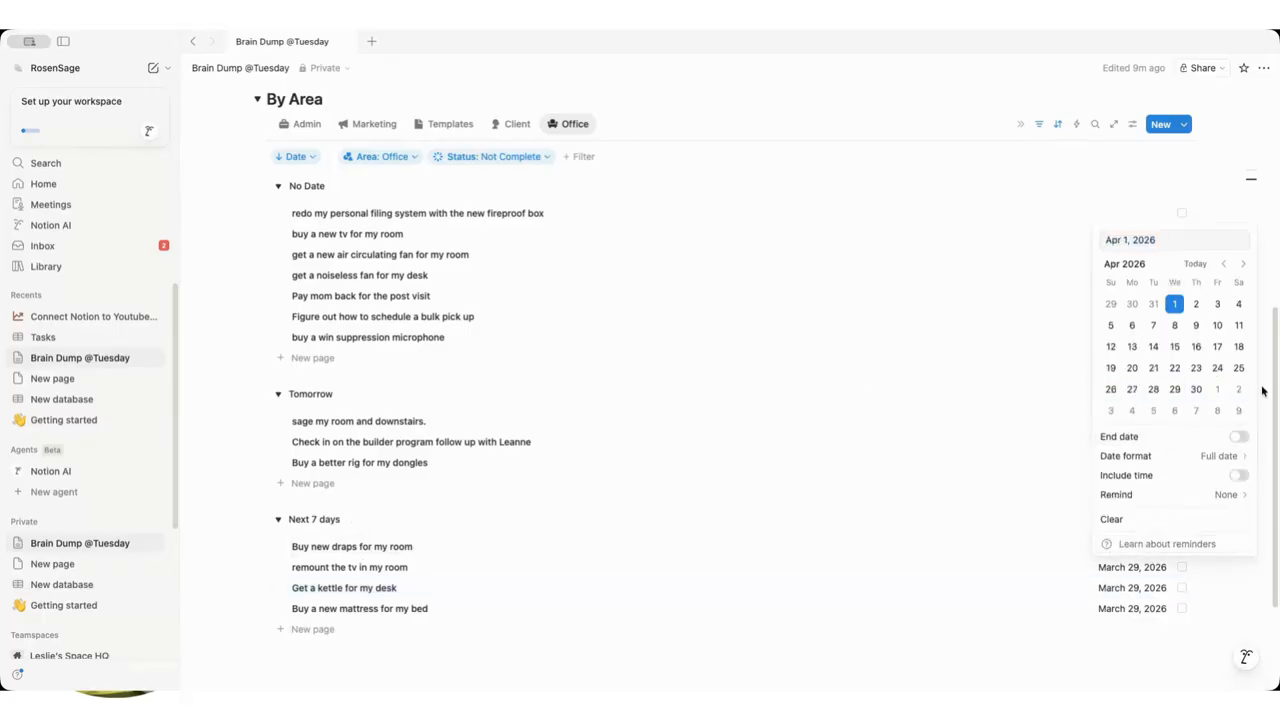
click(870, 362)
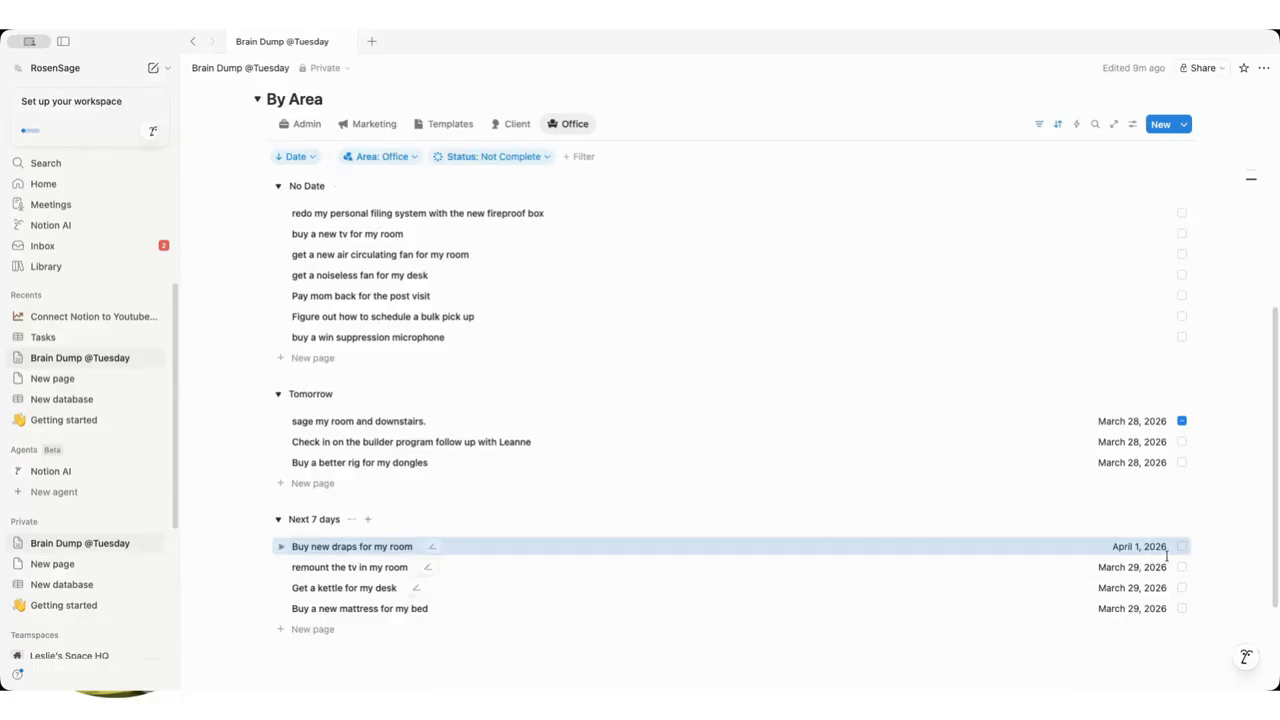
drag(366, 545, 372, 590)
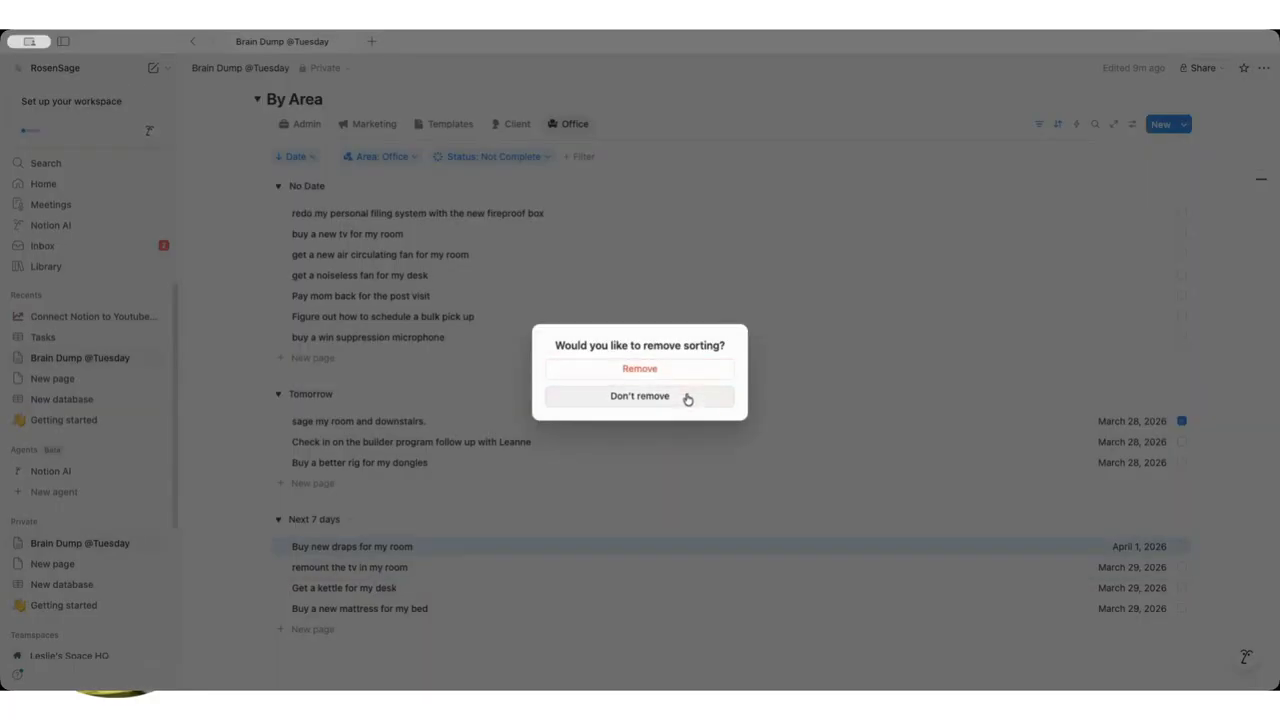
click(688, 396)
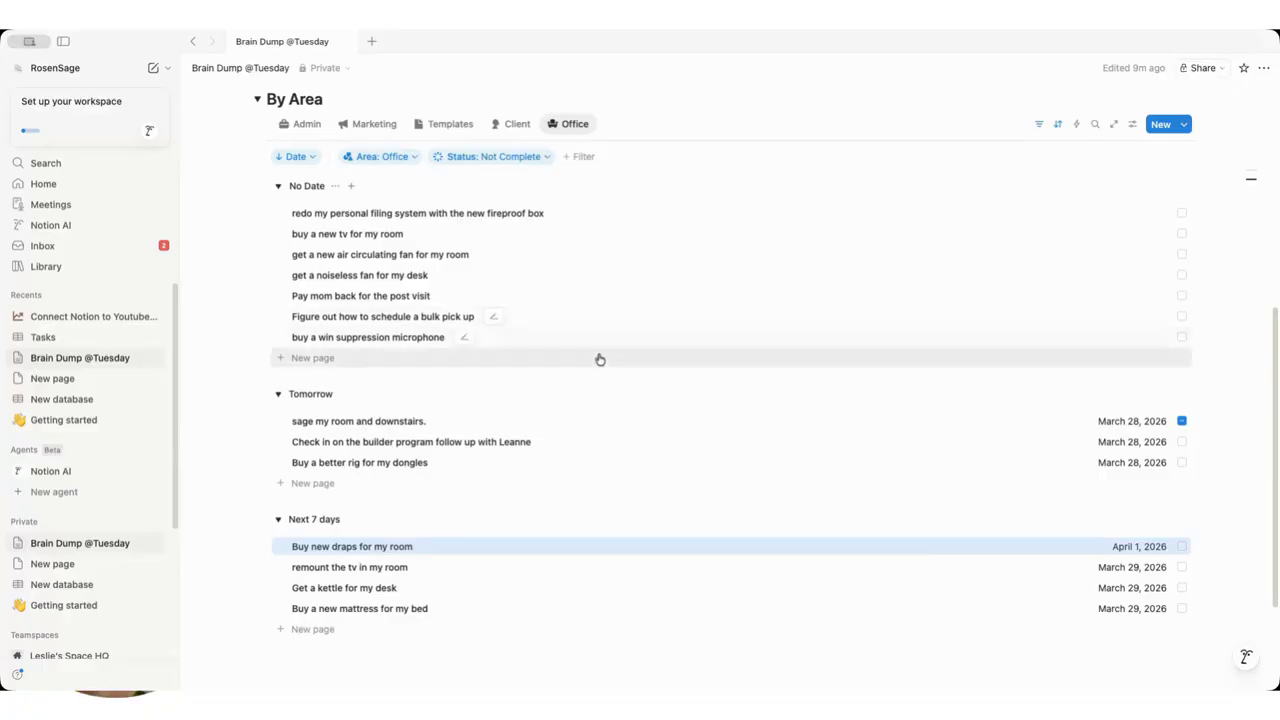
Collapse and re-expand the By Area and Example toggle sections.
scroll(608, 217, up, 3)
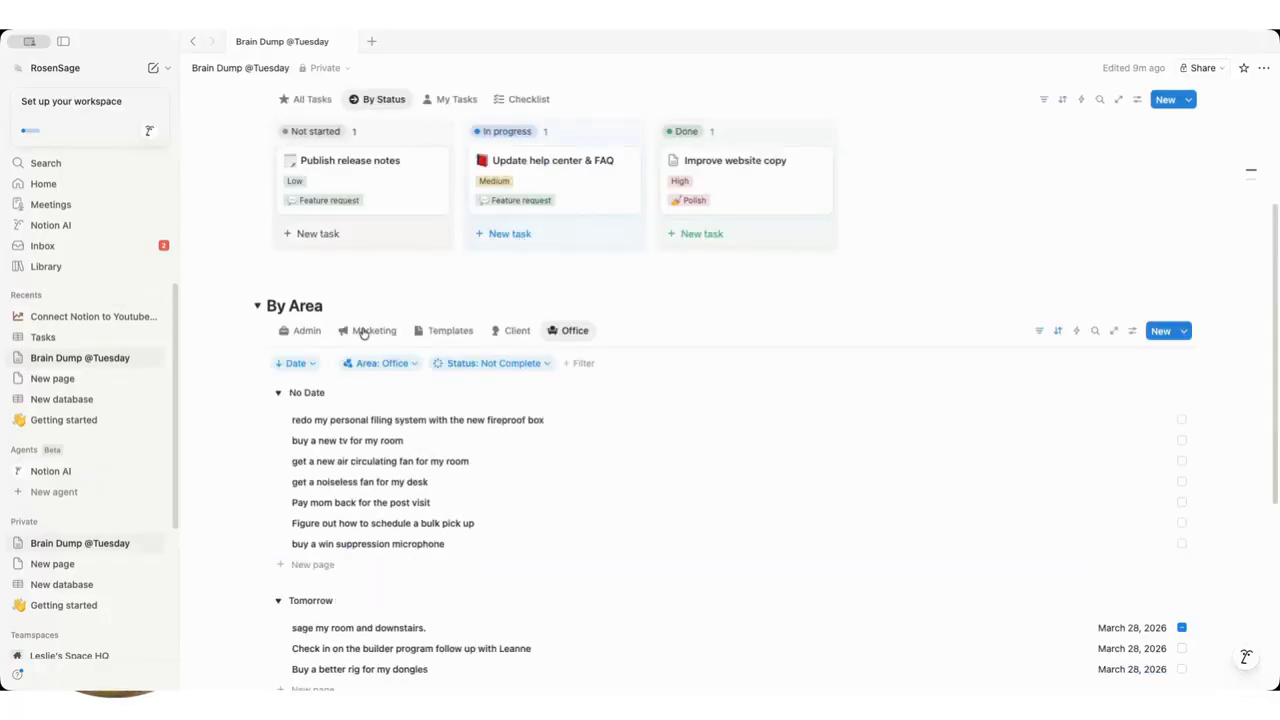
click(257, 306)
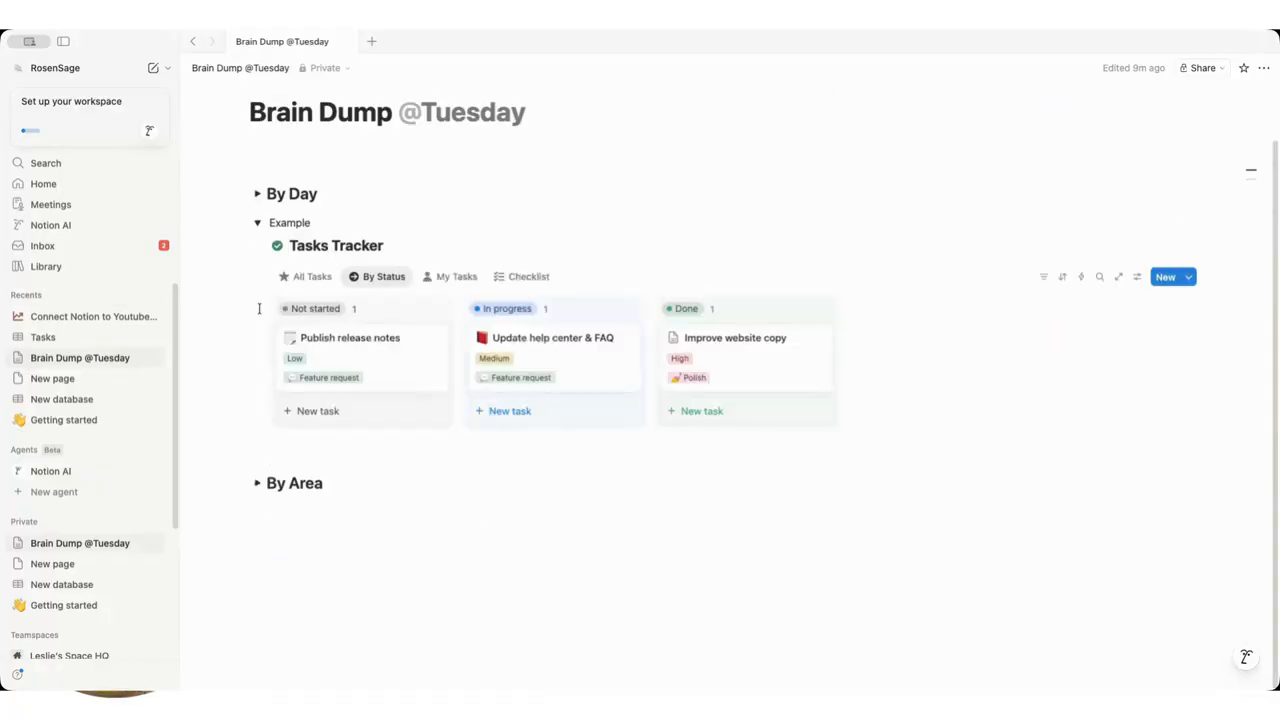
click(257, 483)
scroll(700, 509, down, 3)
scroll(275, 240, up, 3)
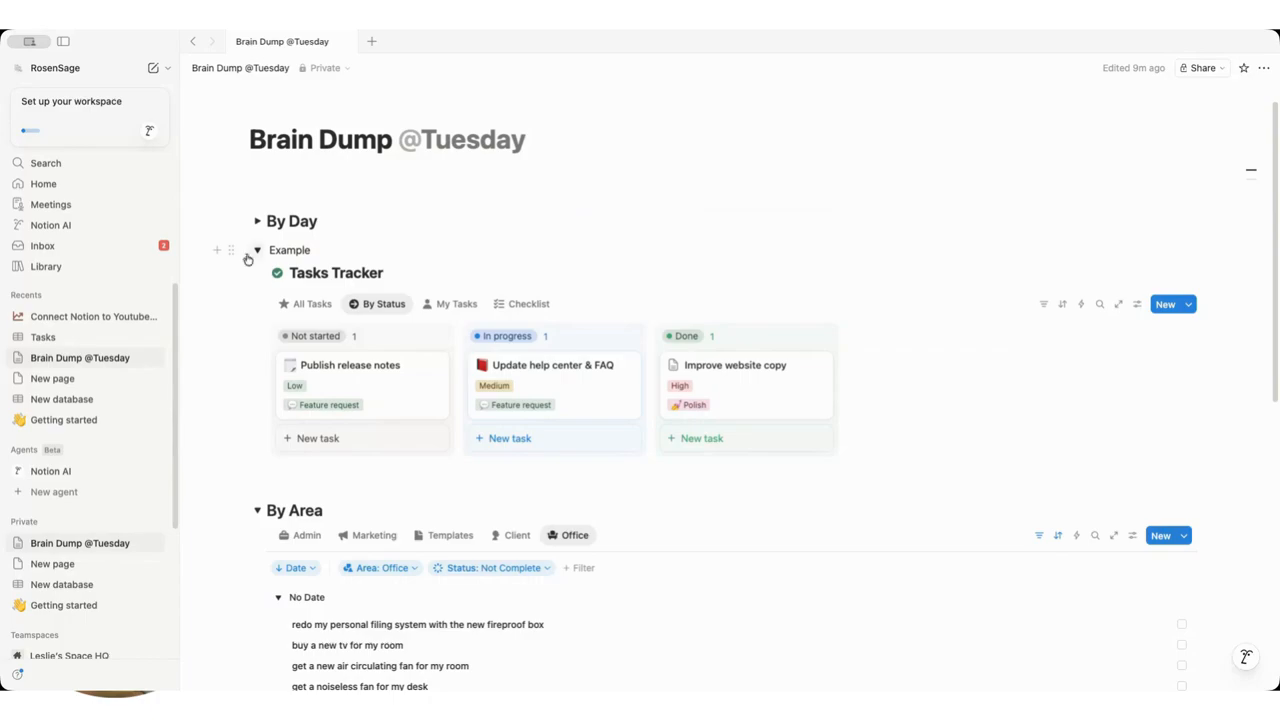
click(257, 250)
click(257, 250)
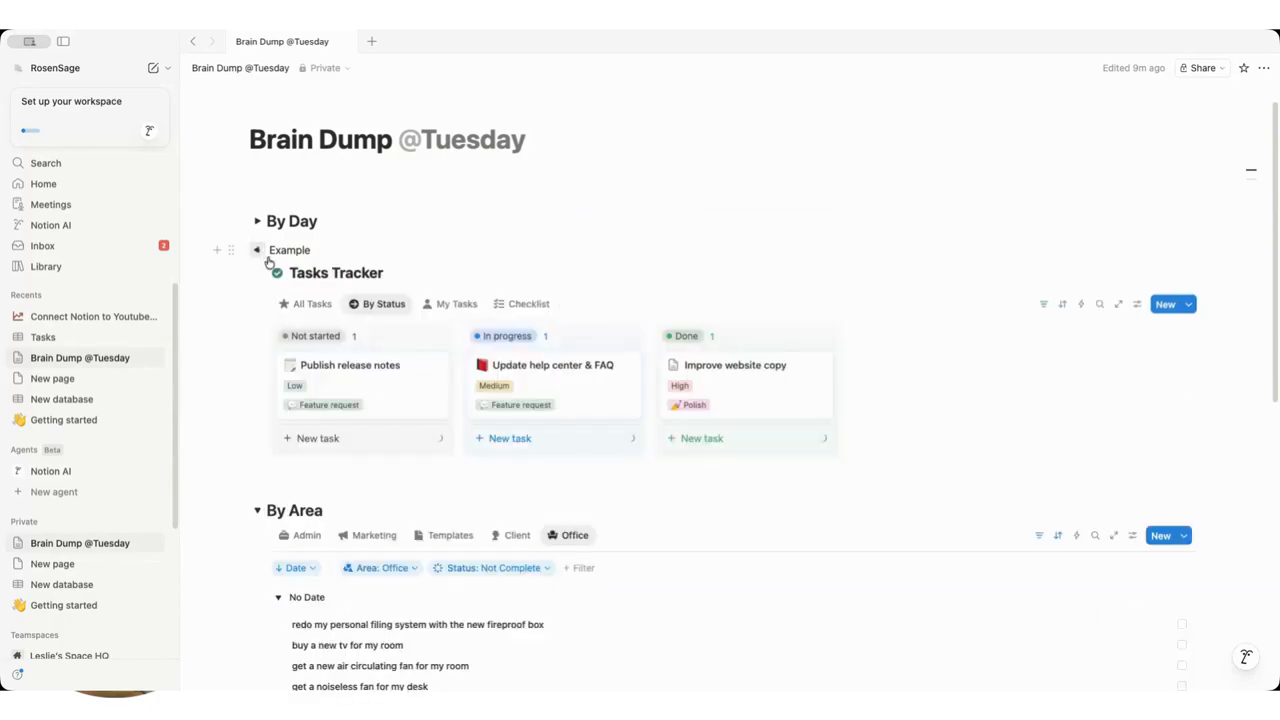
Review the example Tasks Tracker's All Tasks, By Status, My Tasks and Checklist views, including the filter on My Tasks.
click(446, 303)
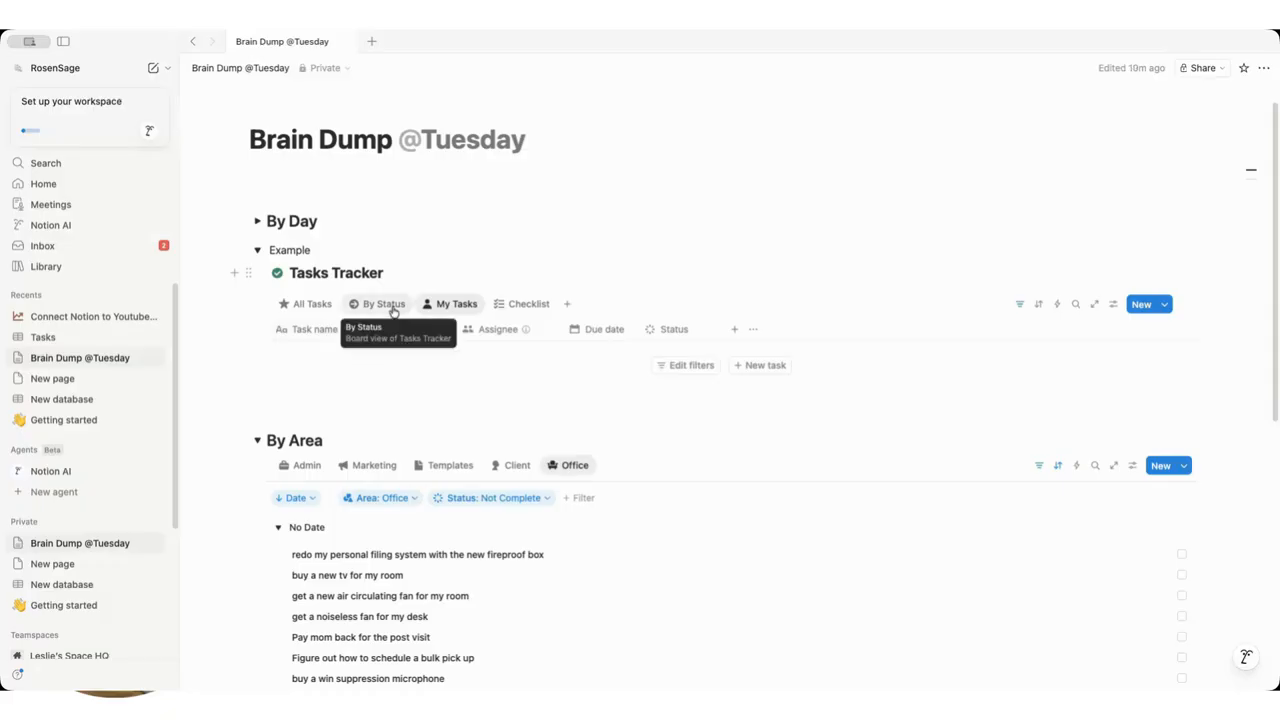
click(388, 306)
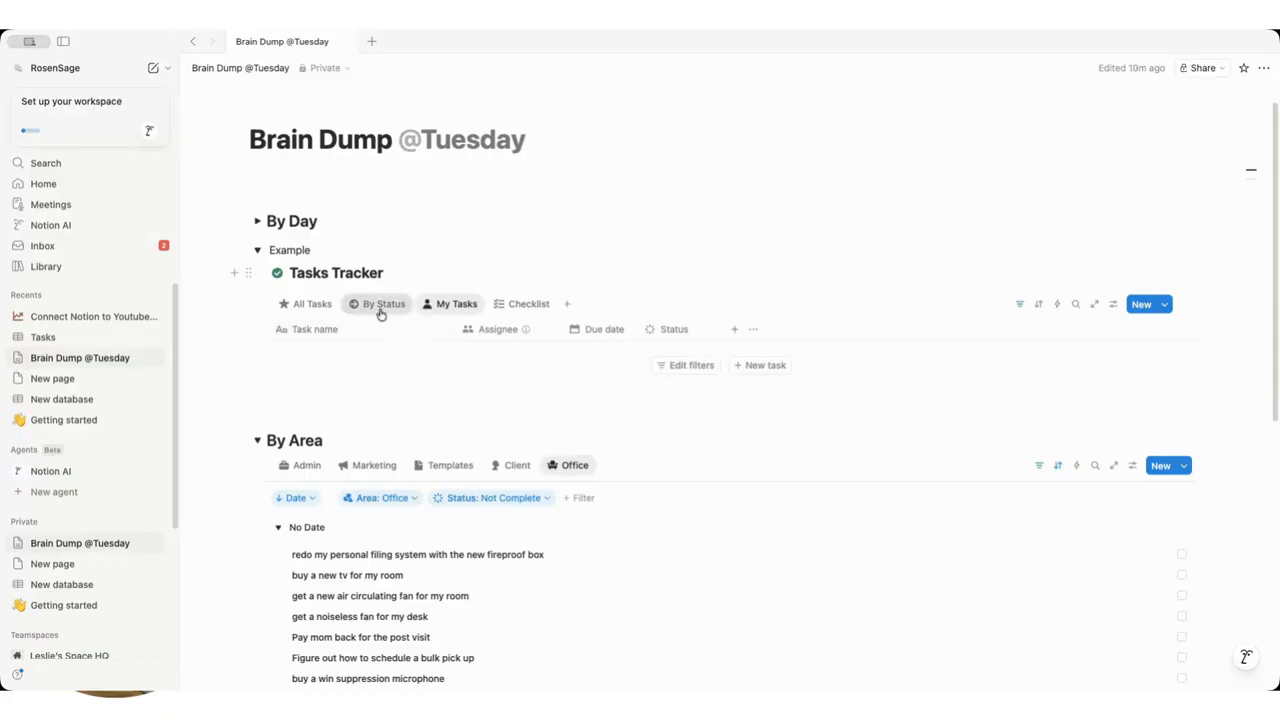
click(336, 310)
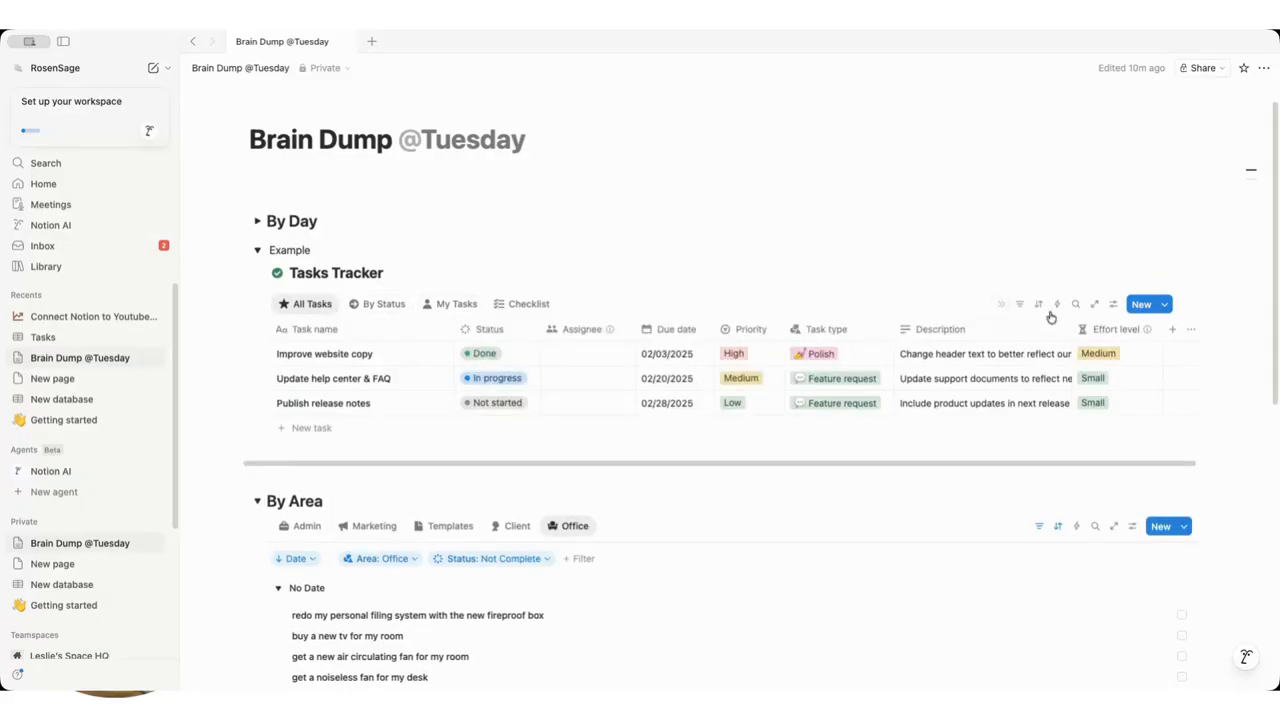
click(383, 305)
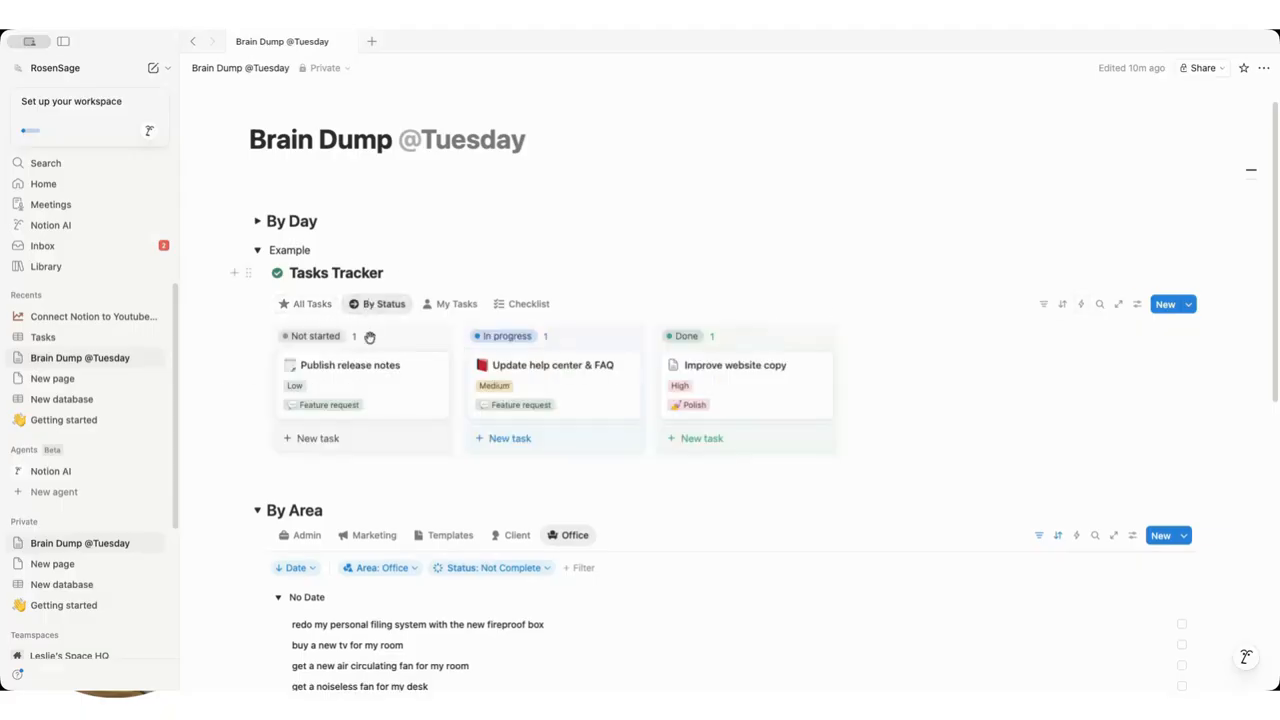
click(455, 305)
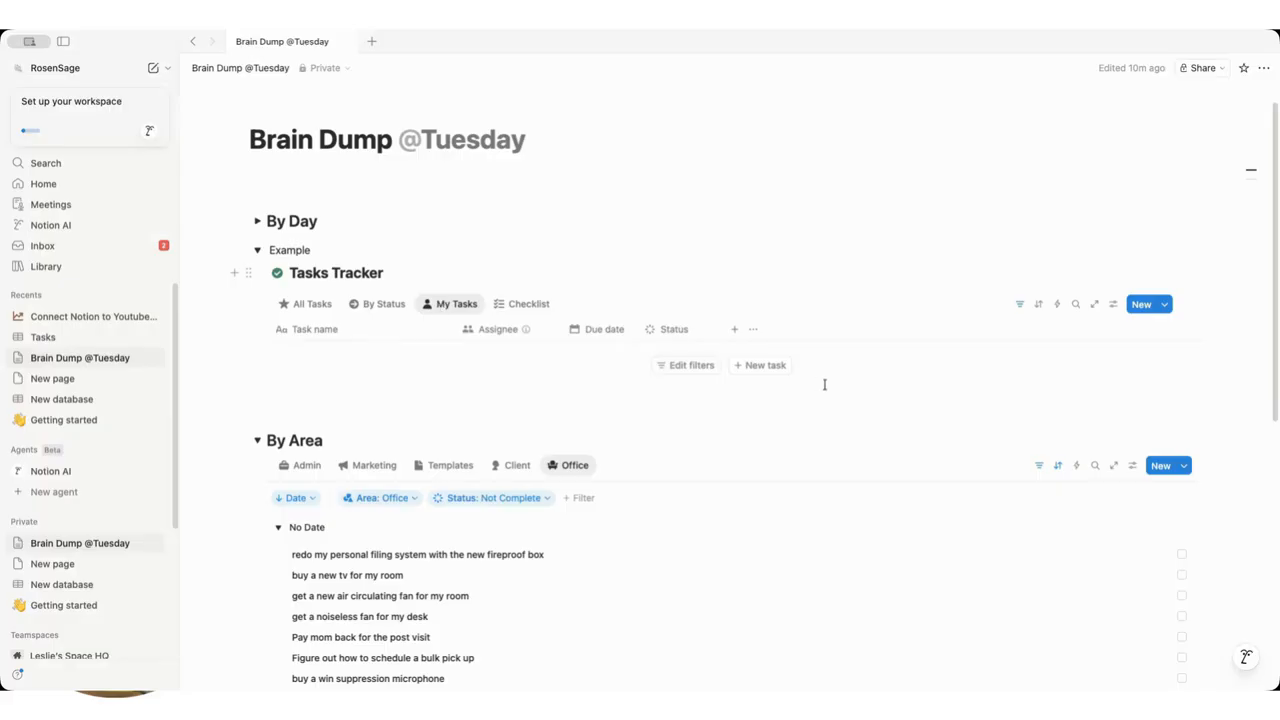
click(1019, 304)
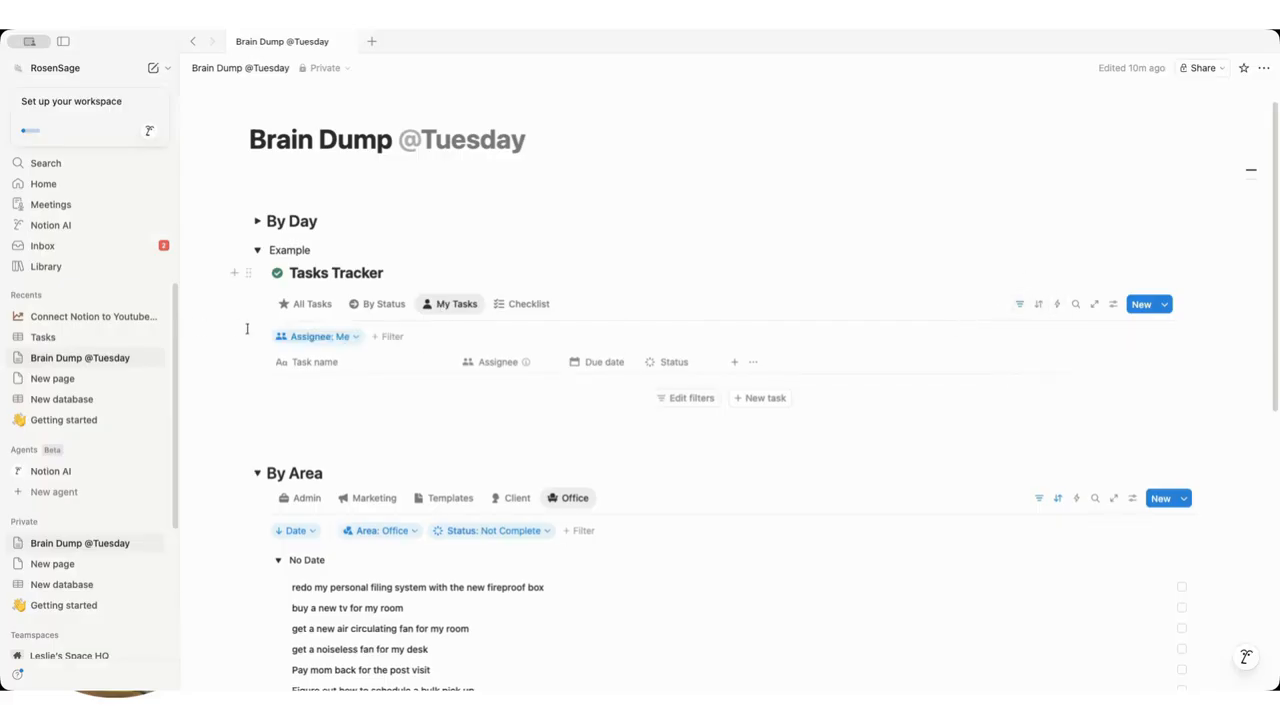
click(518, 304)
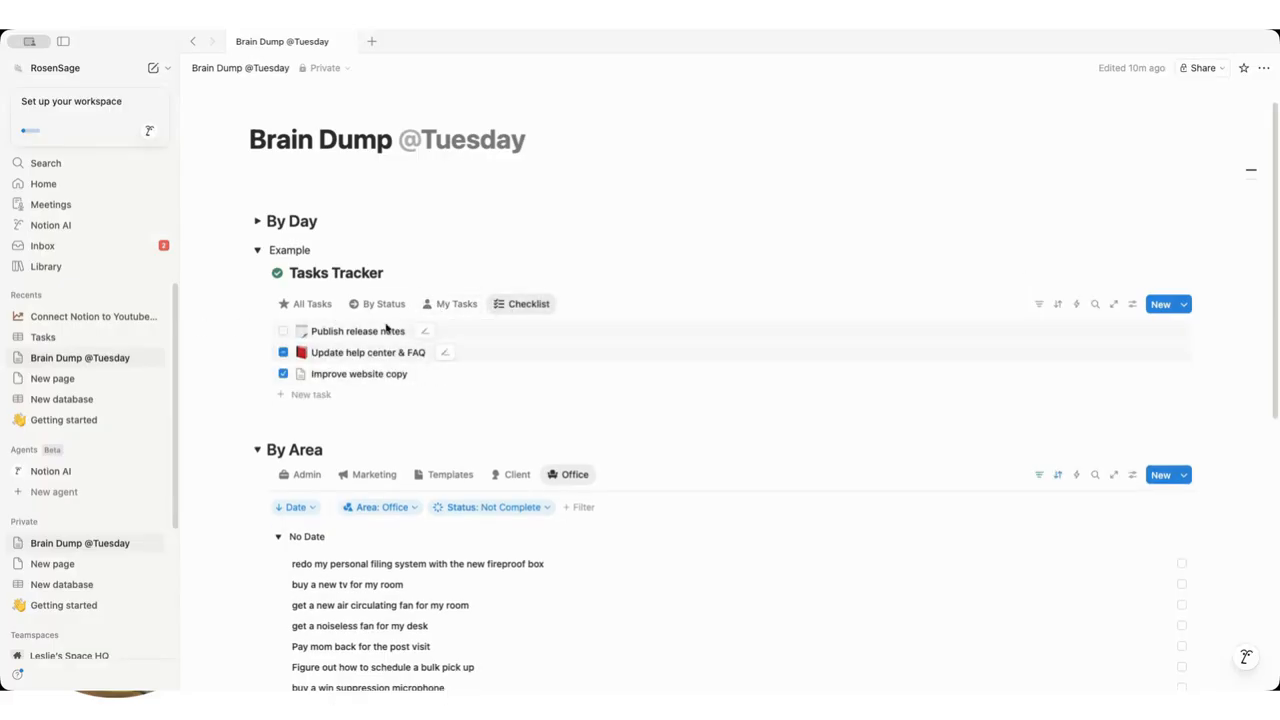
Try reordering the Office list's shown properties so that Status comes ahead of Date.
click(1132, 474)
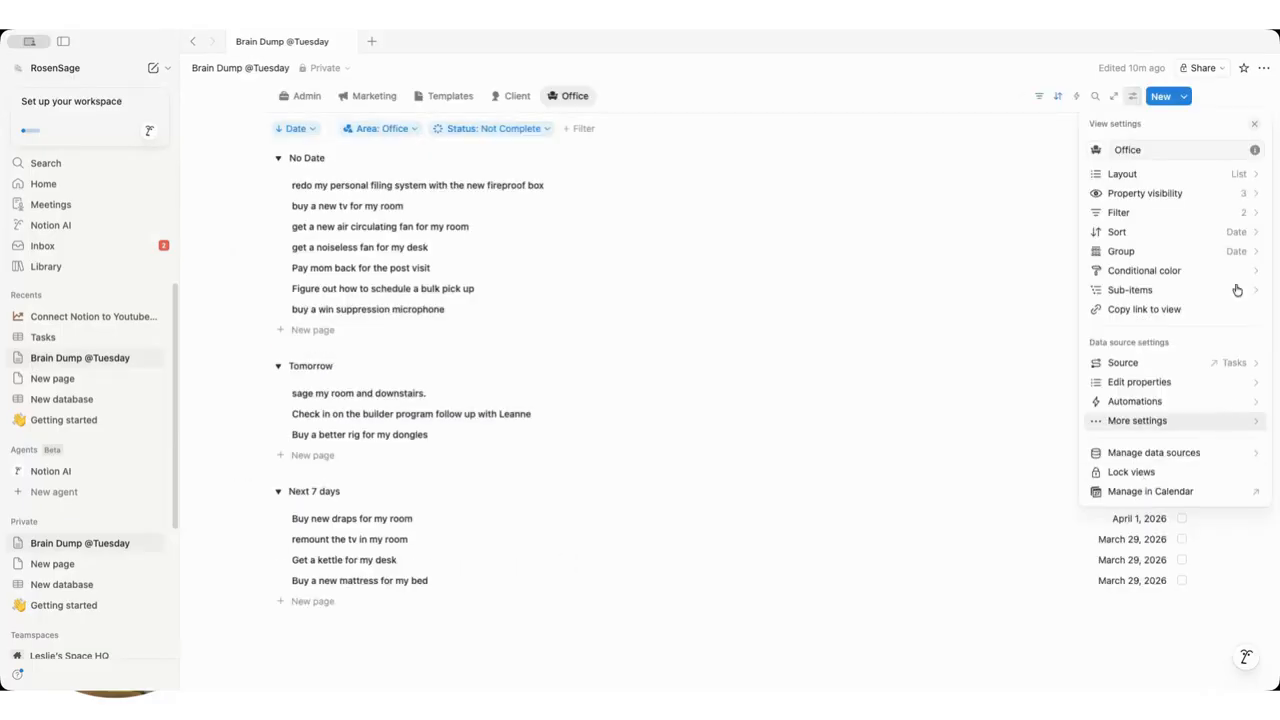
click(1234, 194)
drag(1154, 235, 1131, 205)
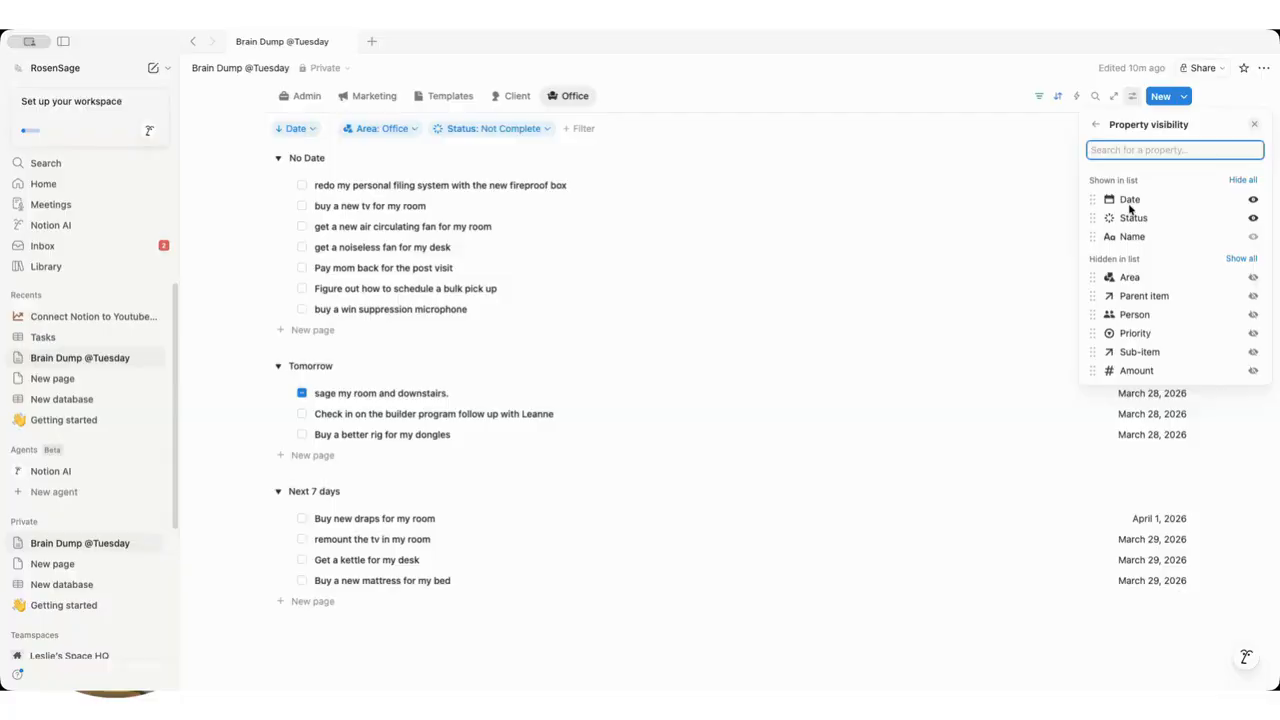
click(776, 134)
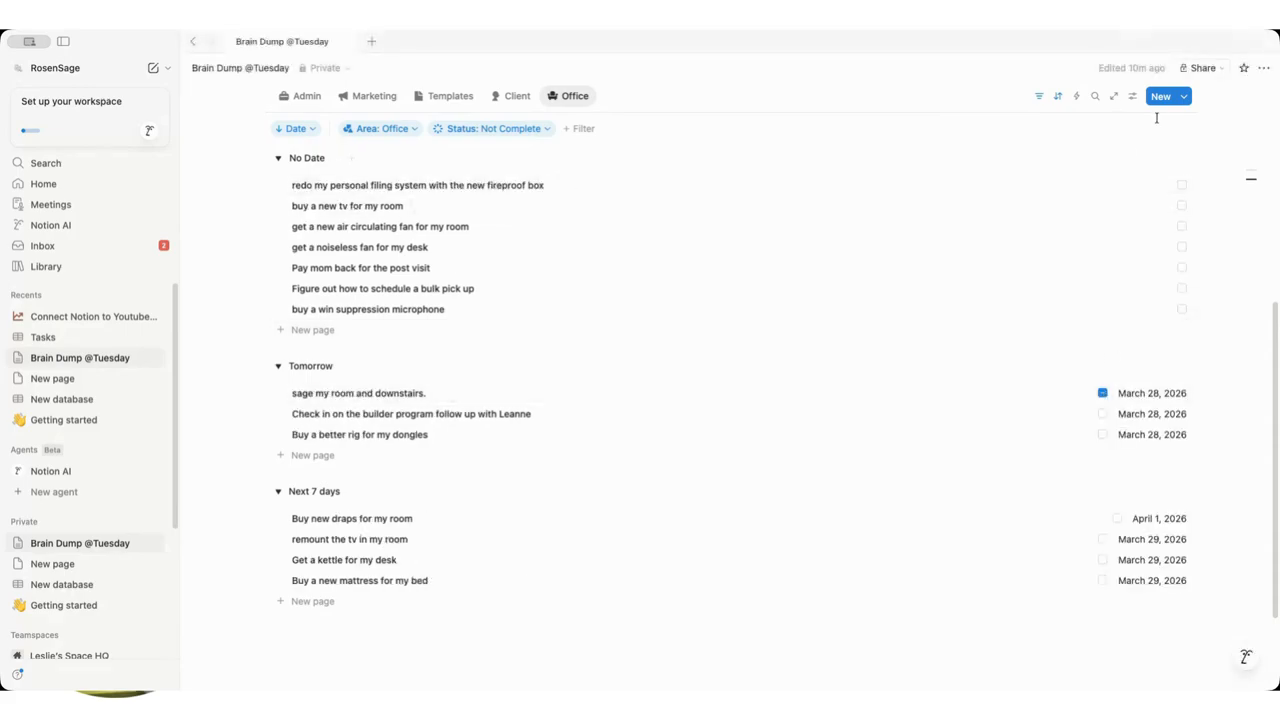
Move the Status property back after Date in the Office list's shown properties.
click(1133, 95)
click(1168, 193)
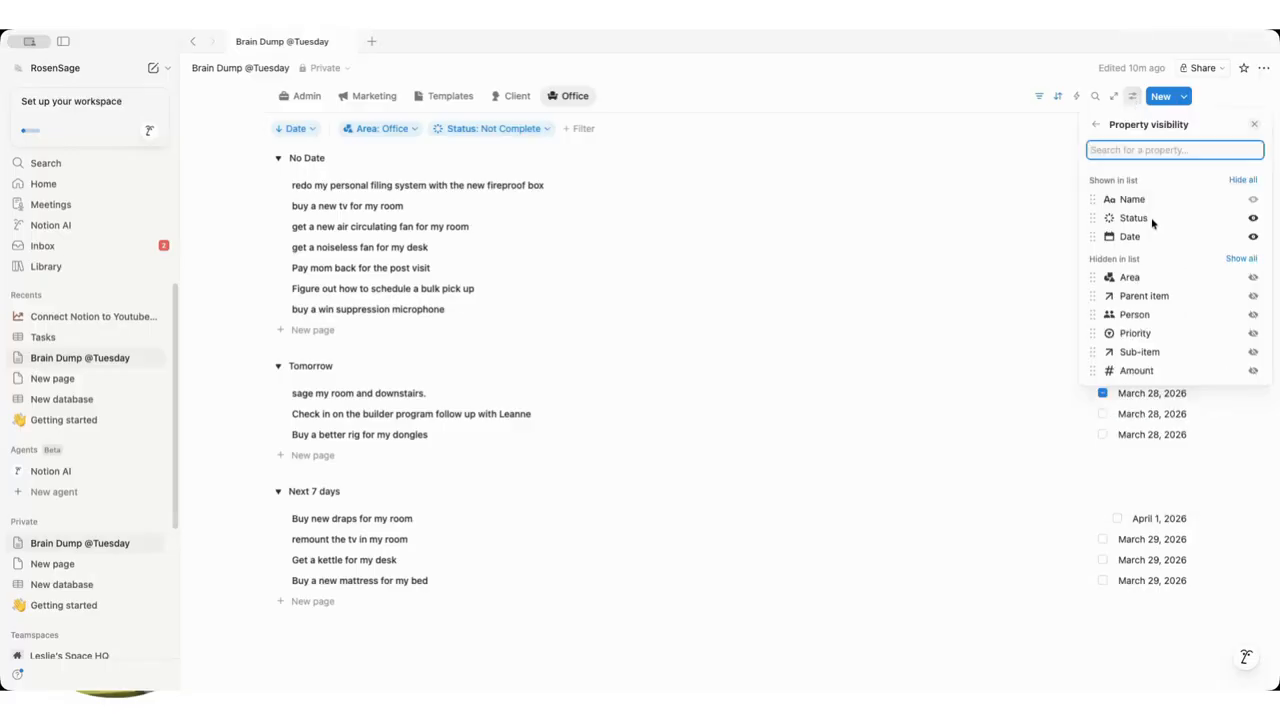
mouse_move(1152, 218)
mouse_down()
mouse_move(1154, 246)
mouse_move(1138, 236)
mouse_up()
click(1032, 343)
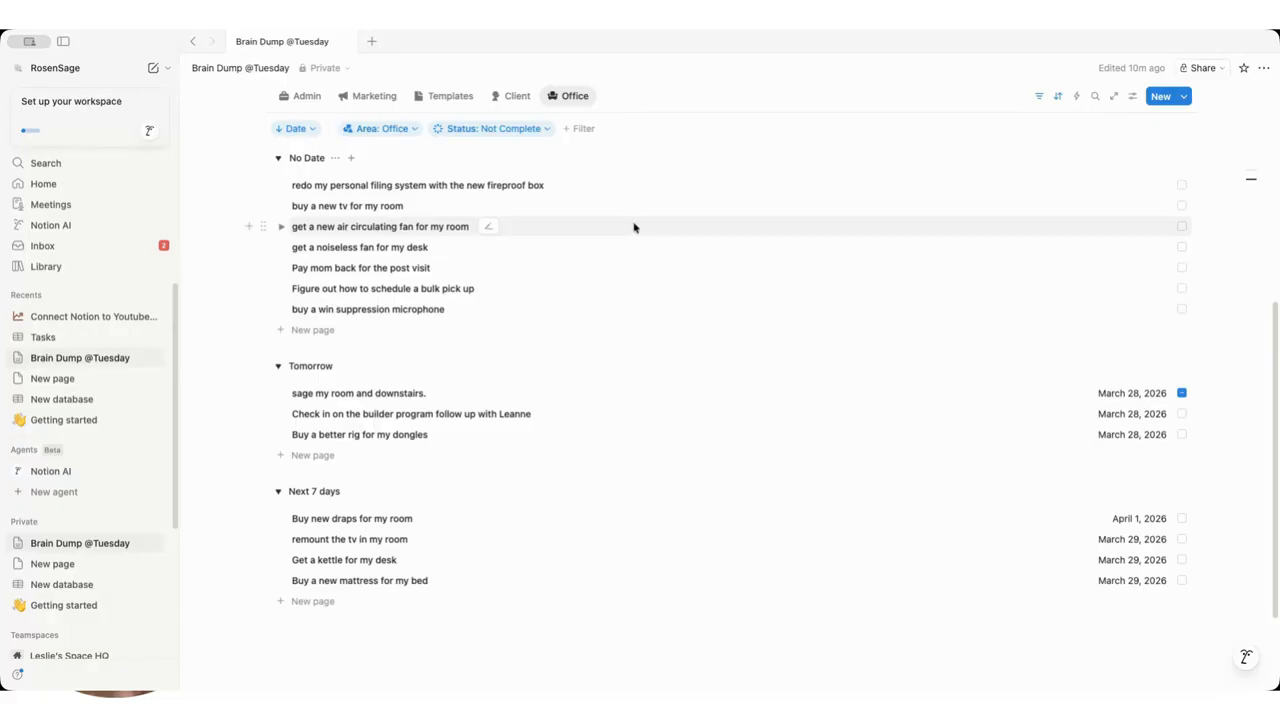
scroll(646, 259, up, 5)
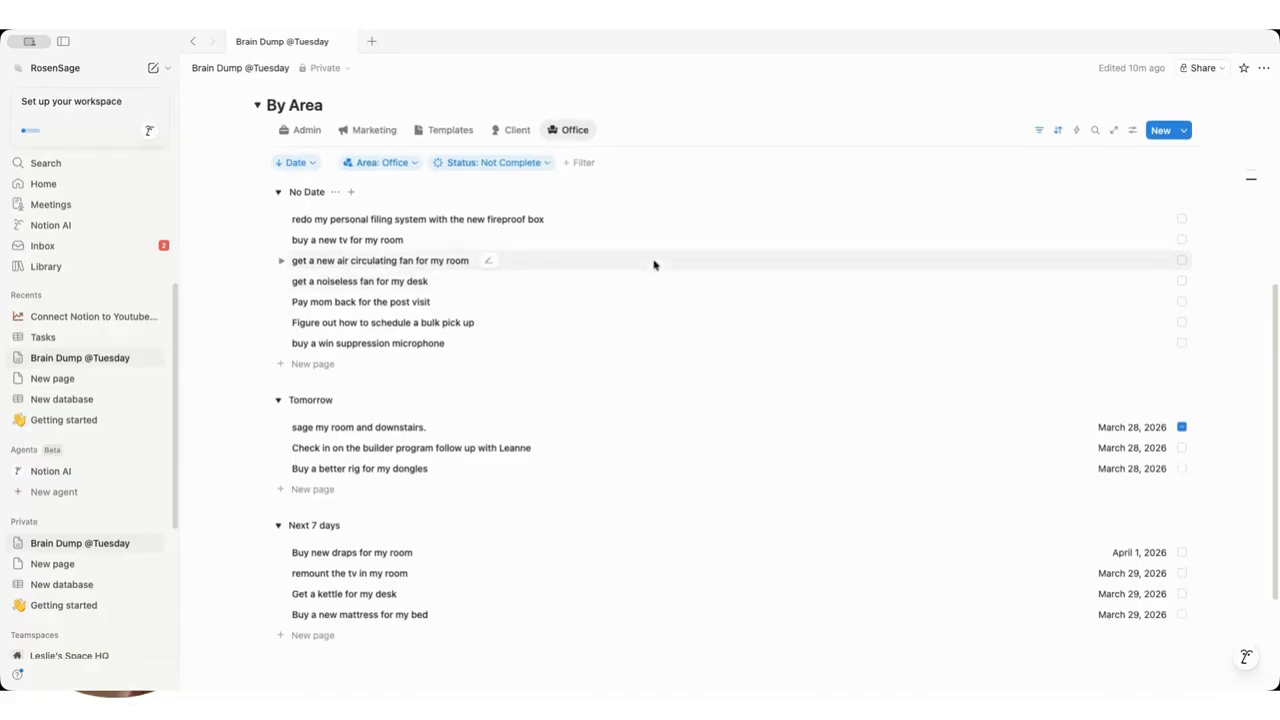